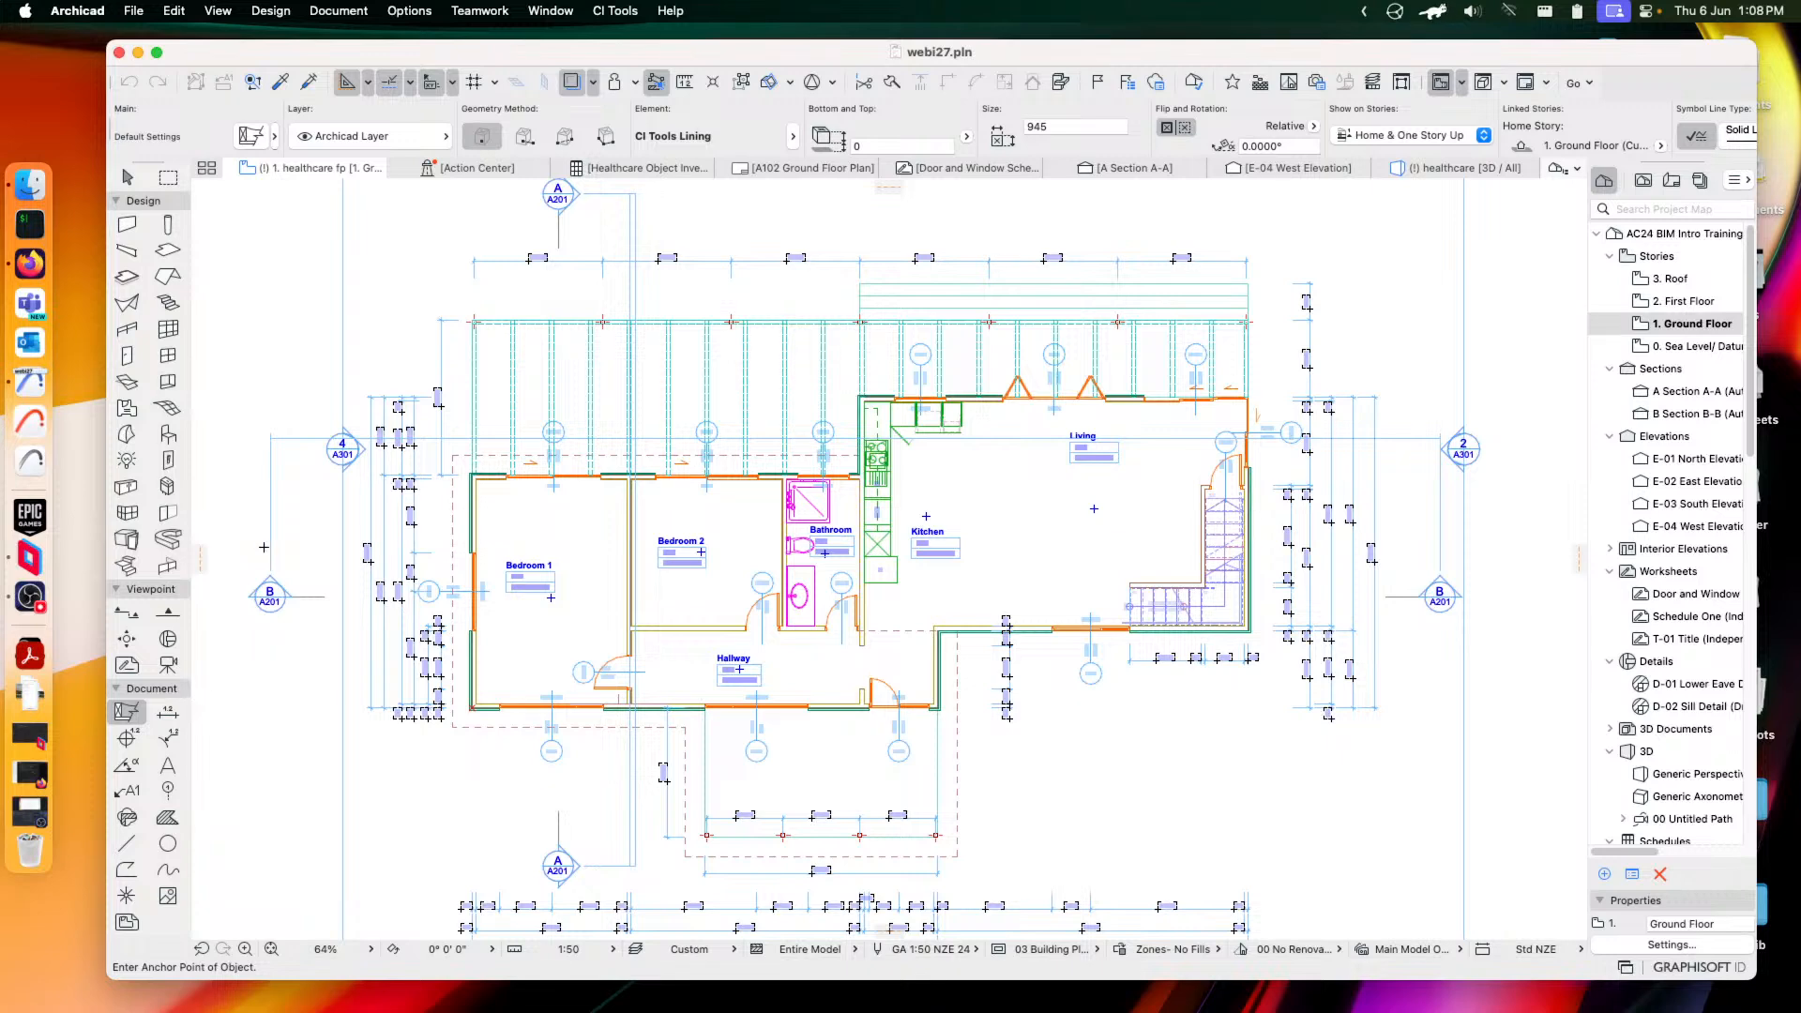
Open Options > Work Environment and bring up its Toolbox entry
left_click(413, 10)
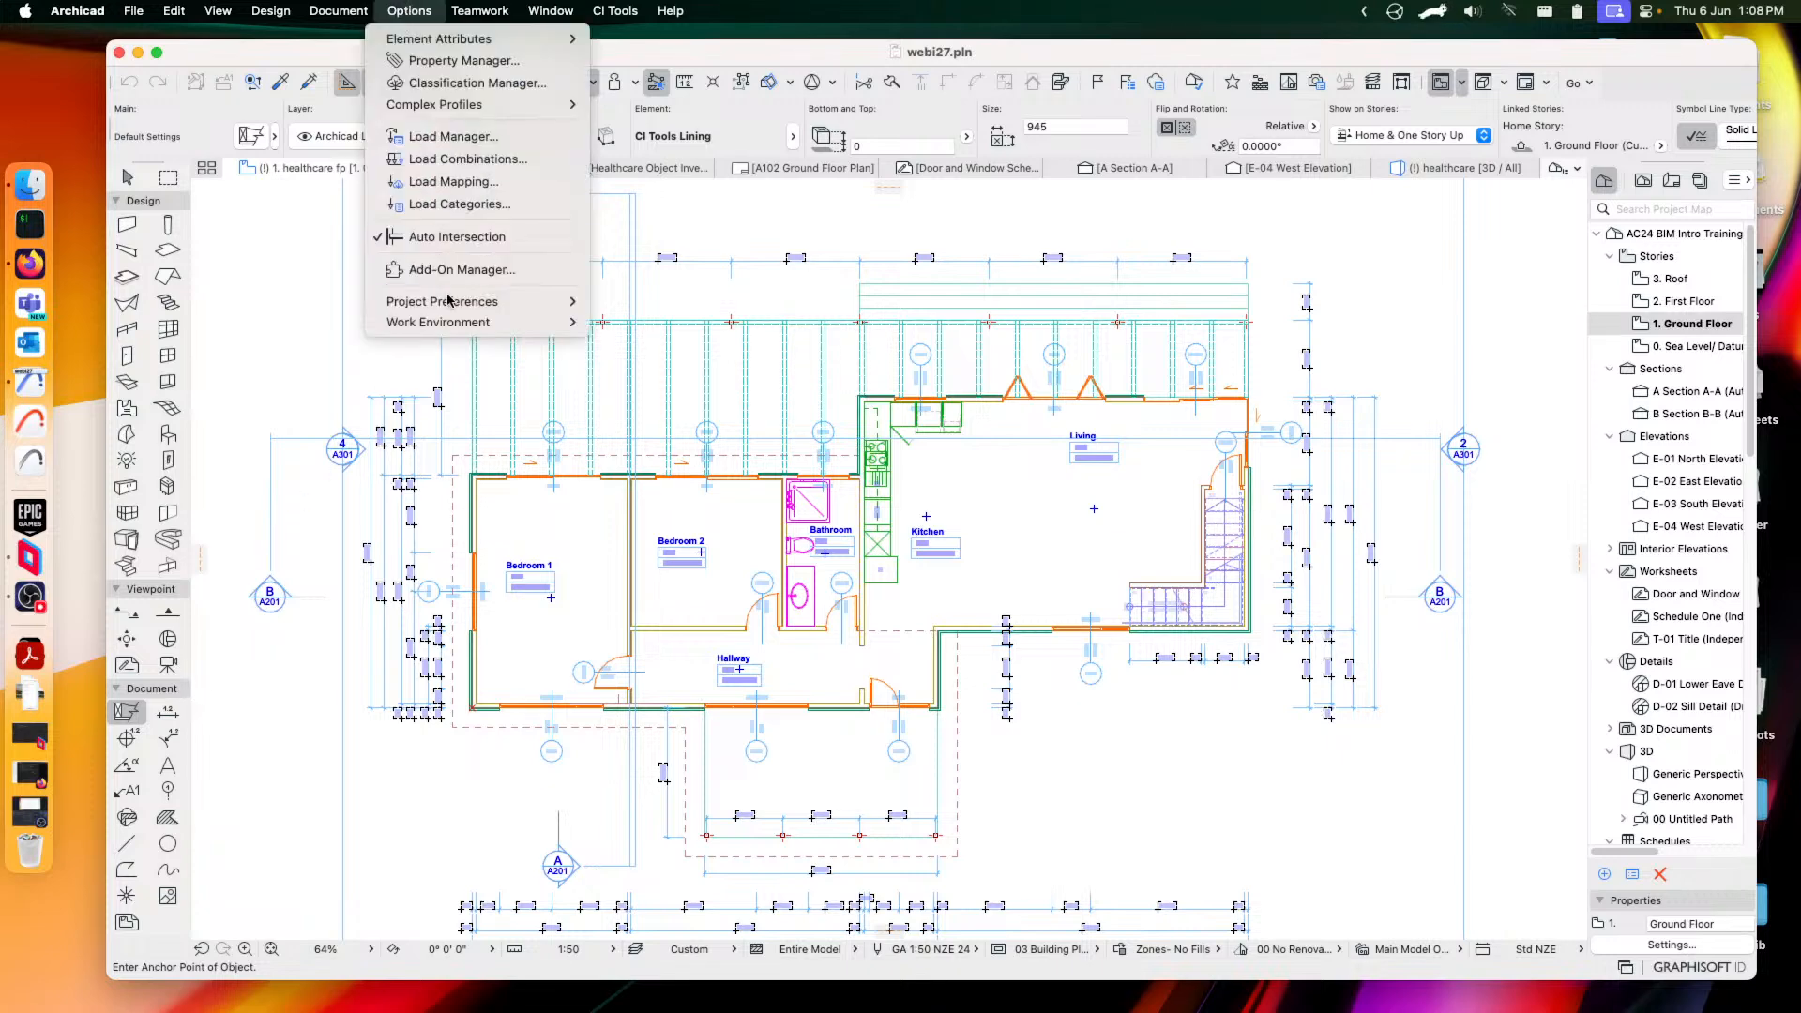
mouse_move(453, 327)
mouse_move(750, 347)
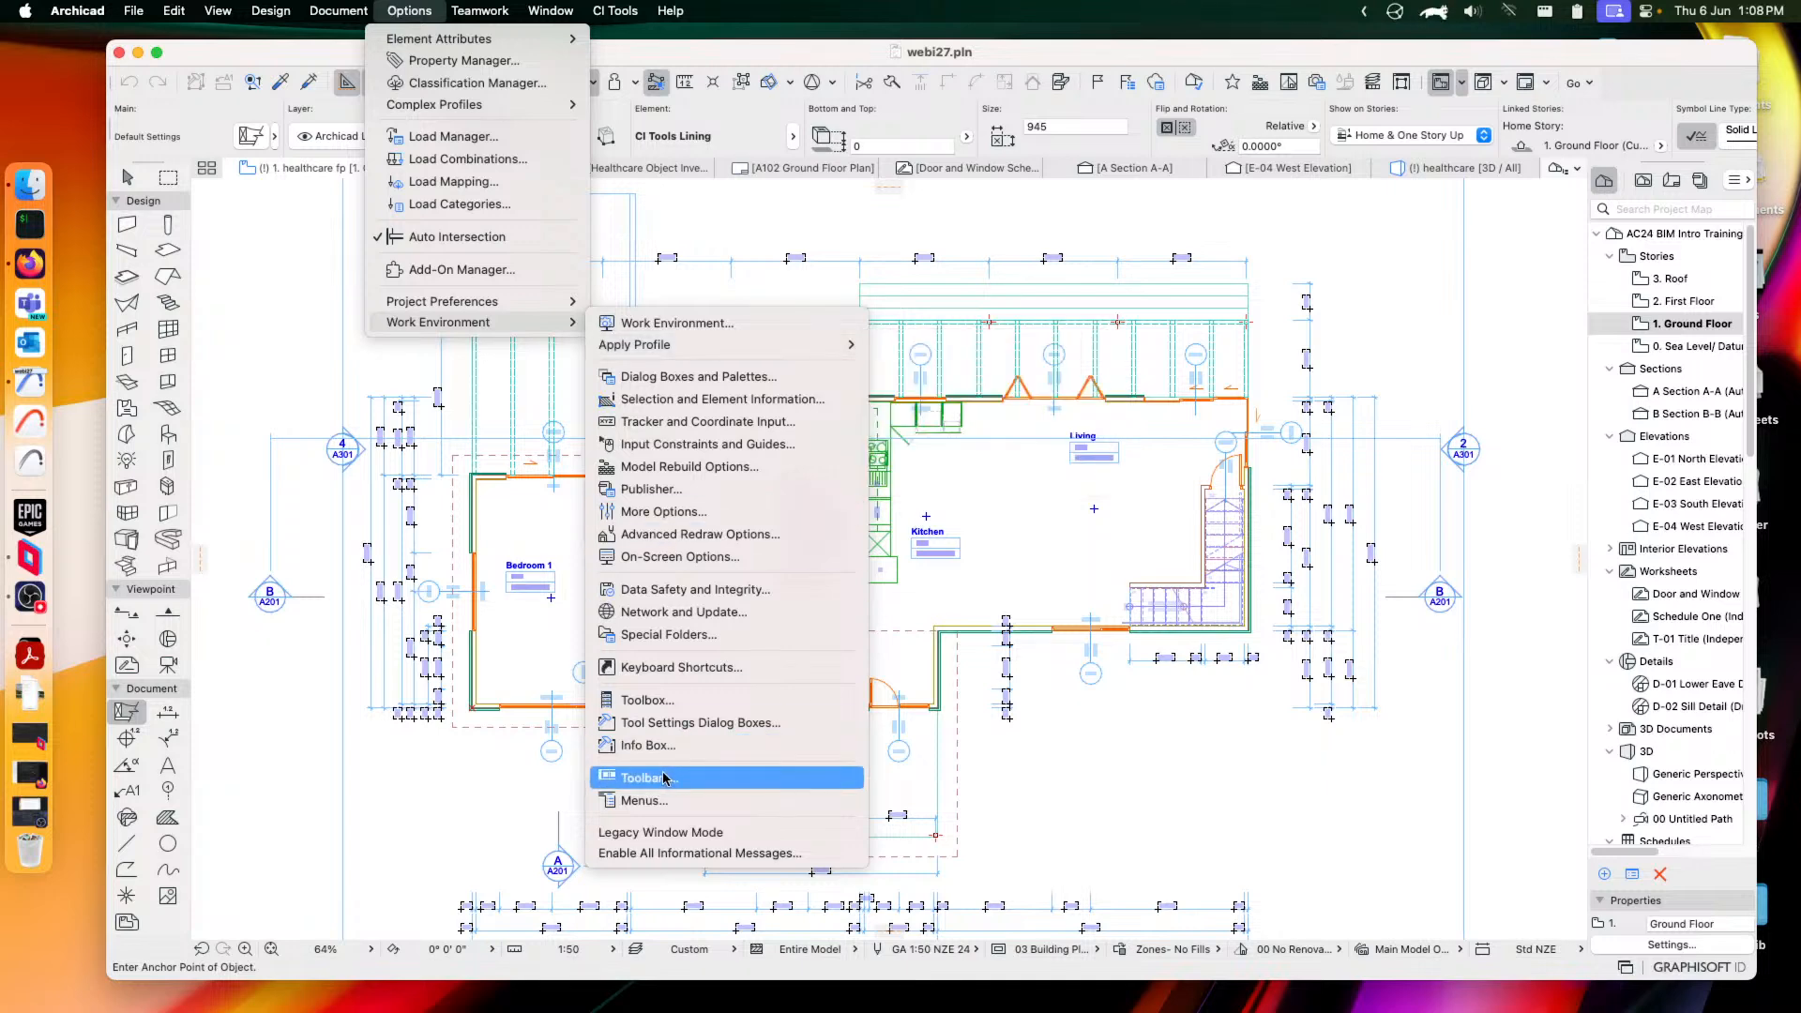
Open the Toolbox customisation page and select the Detail Element tool
left_click(645, 702)
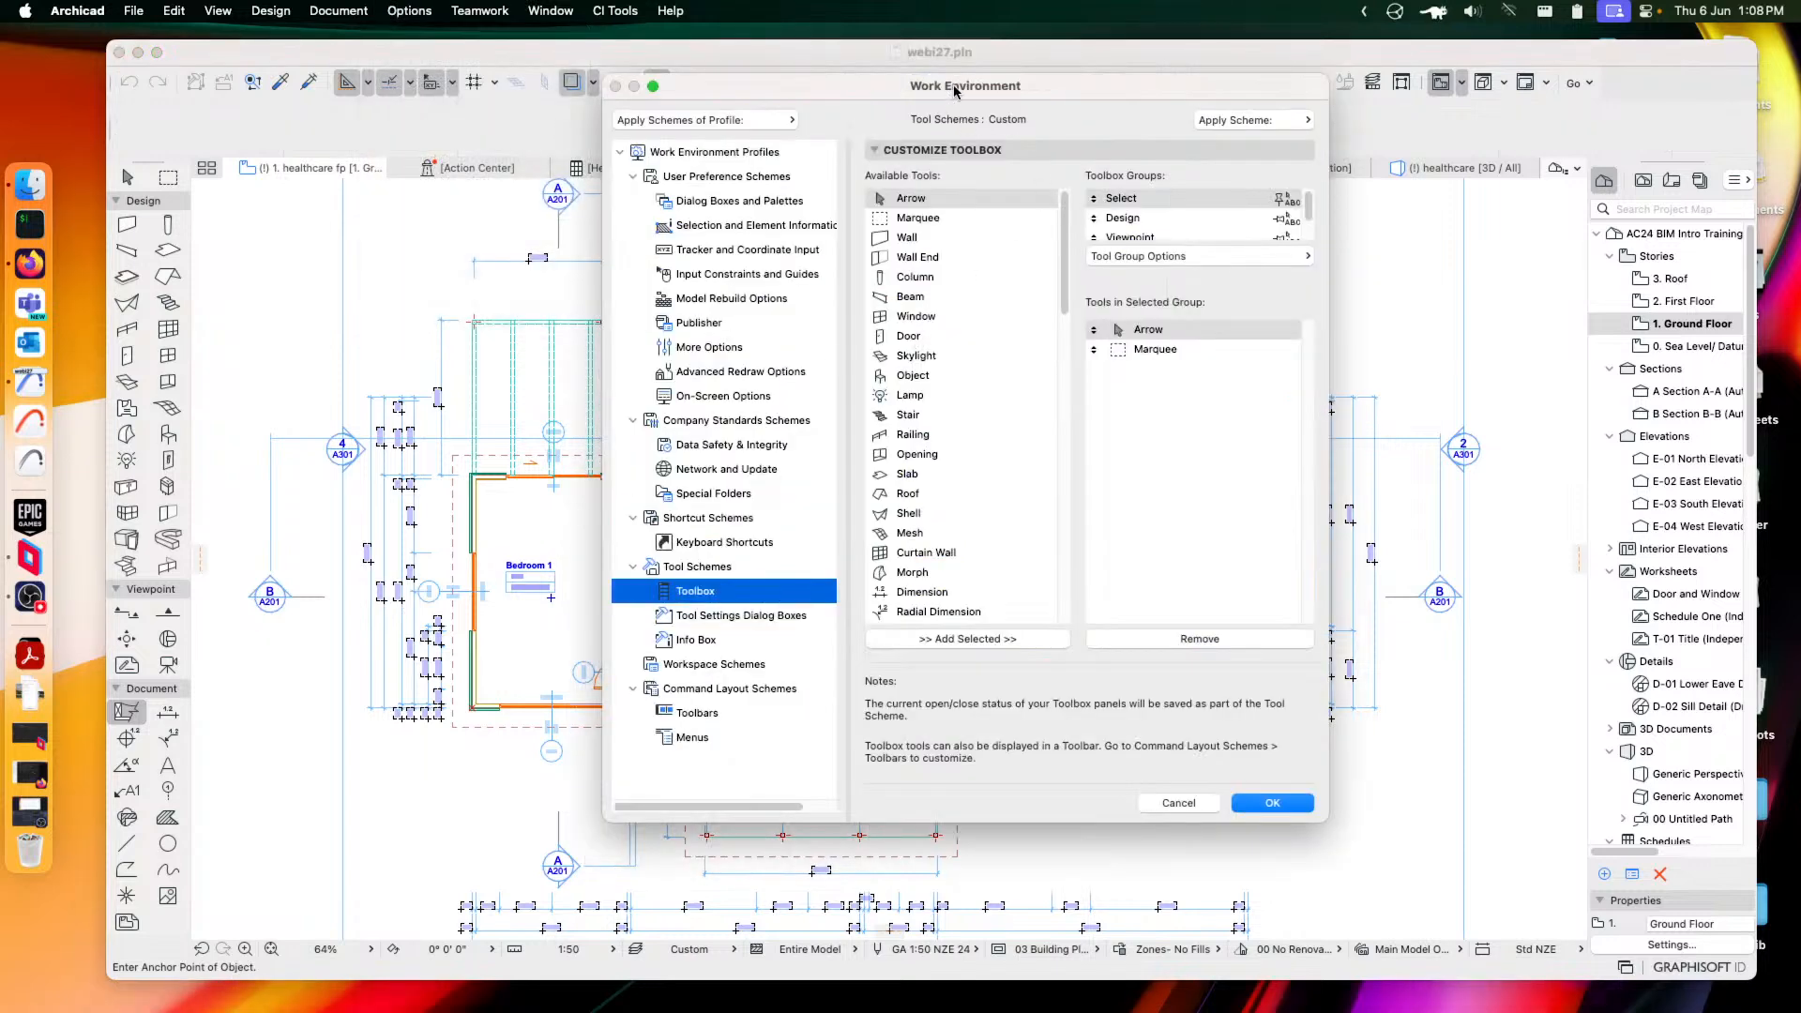
left_click_drag(957, 90, 943, 103)
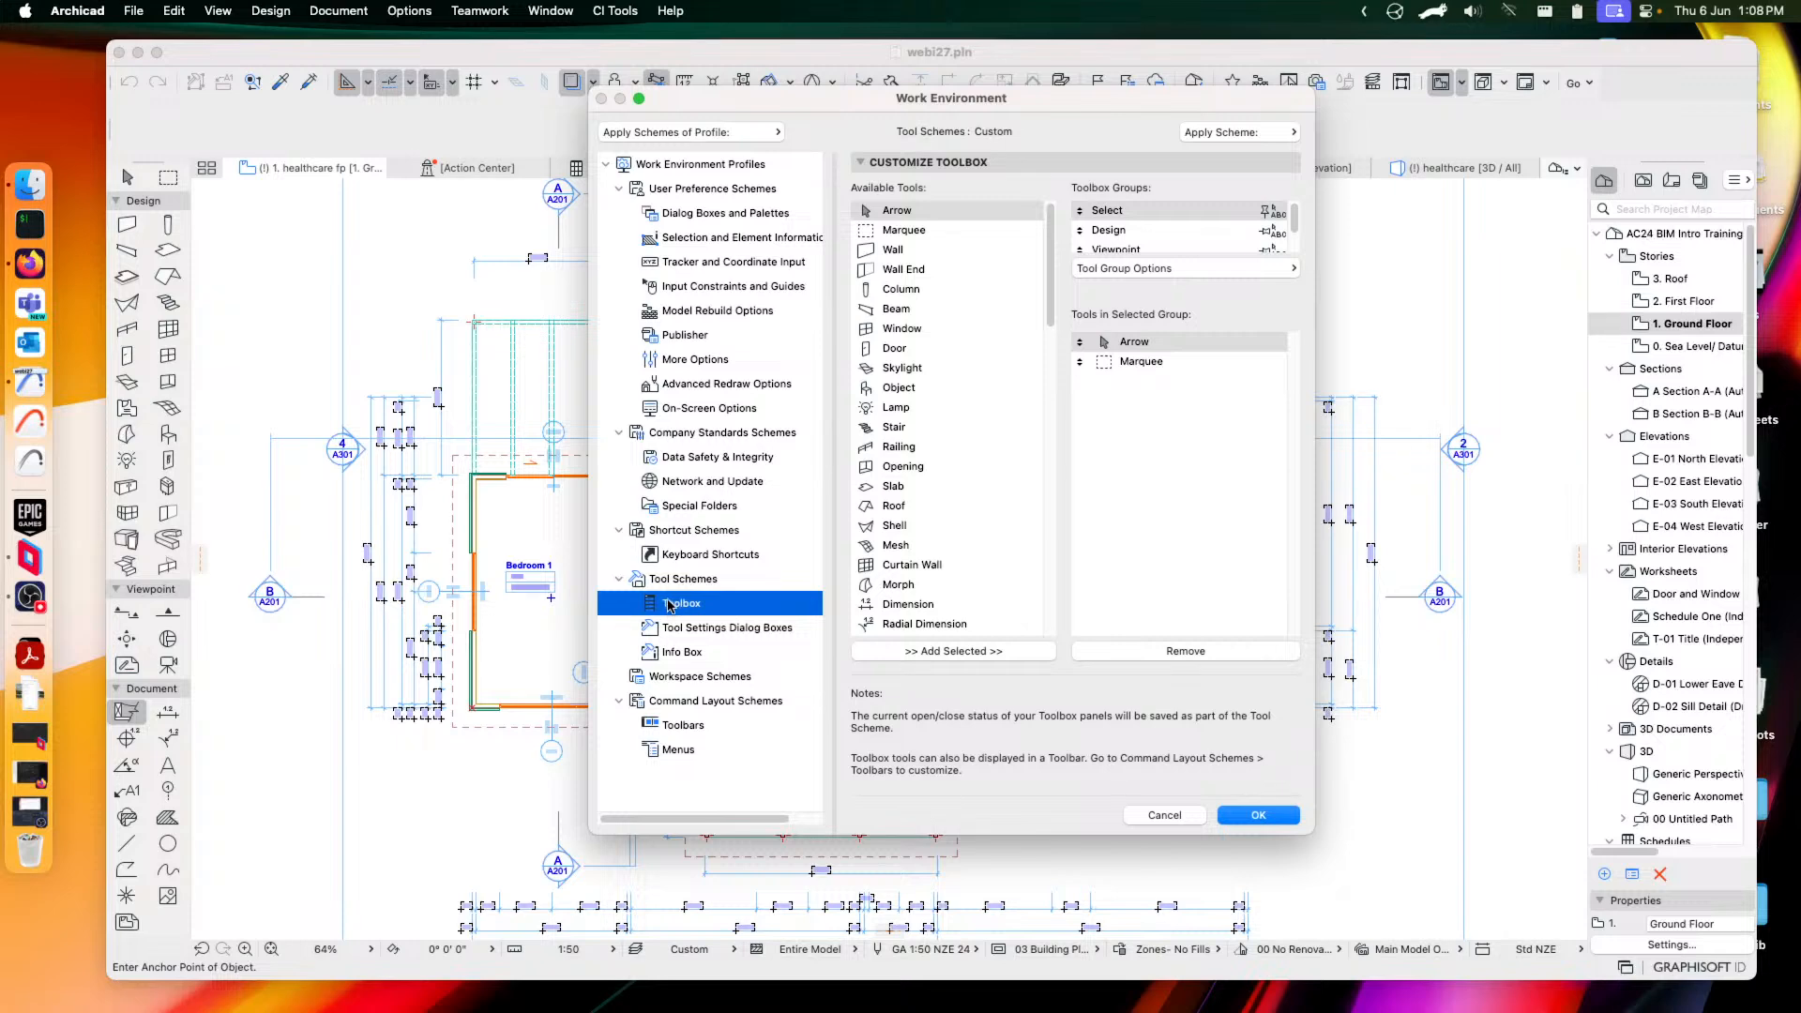
left_click_drag(1051, 253, 1051, 563)
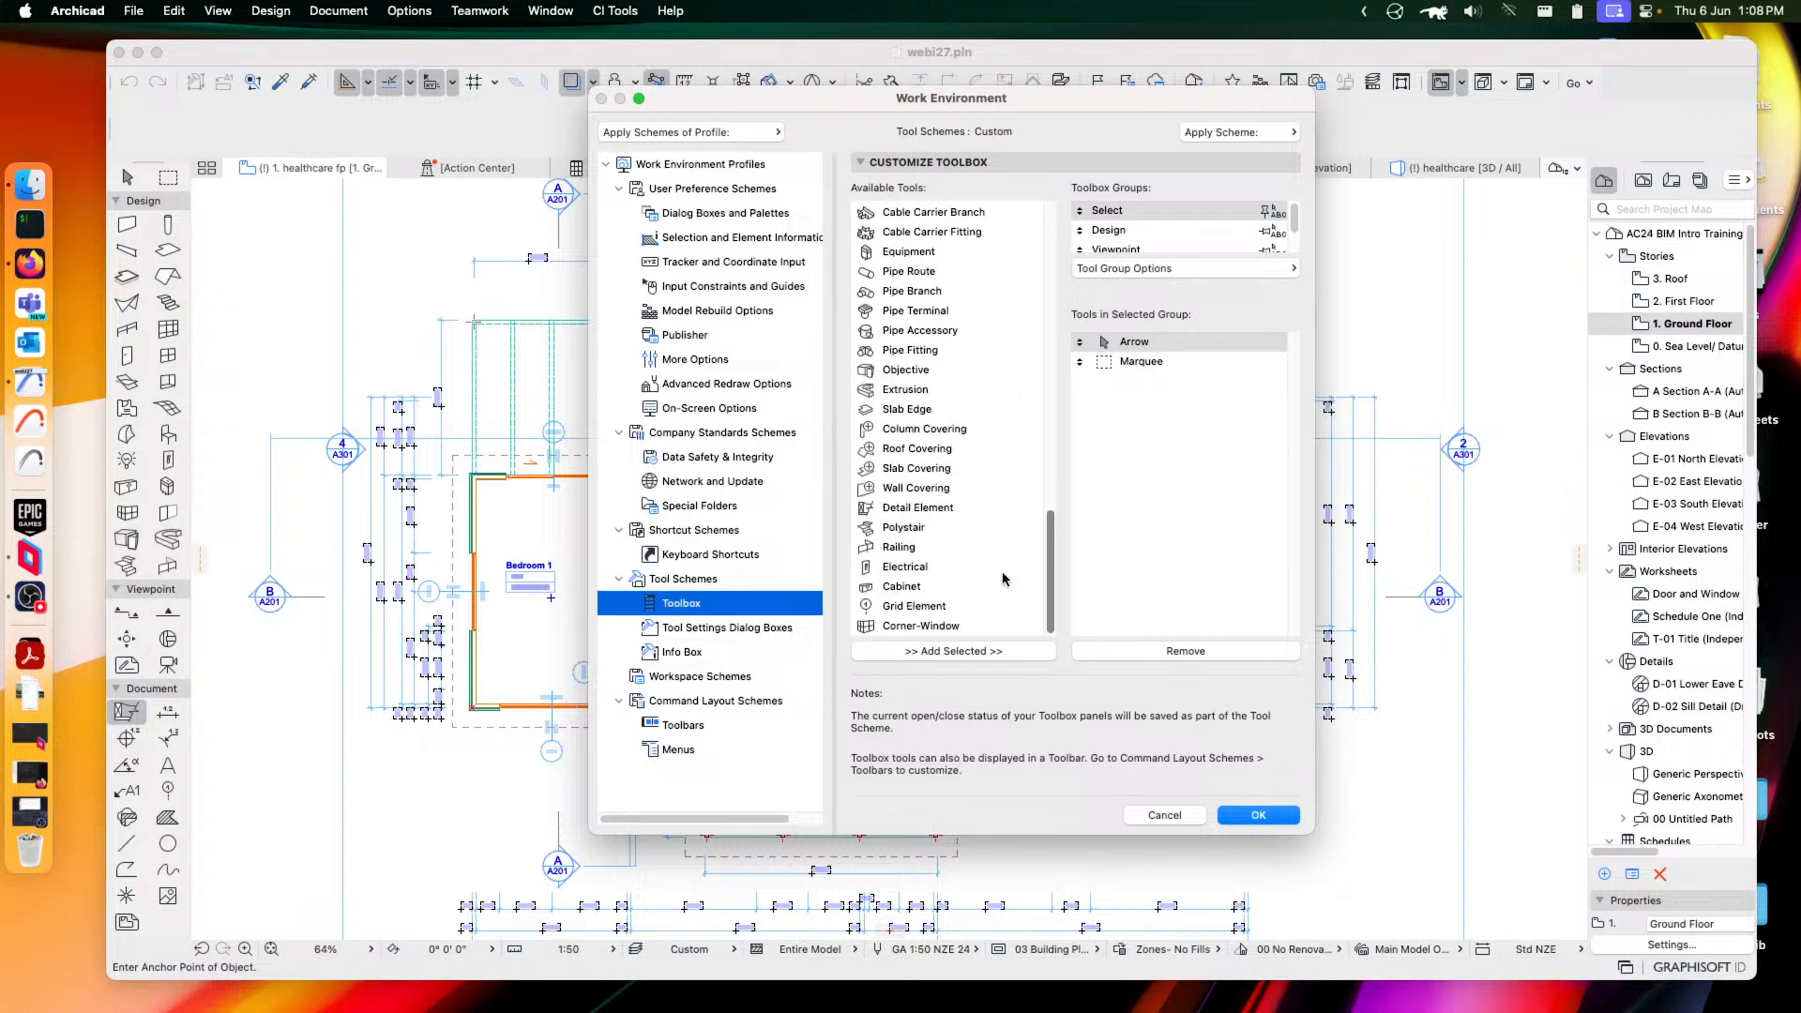
left_click(888, 509)
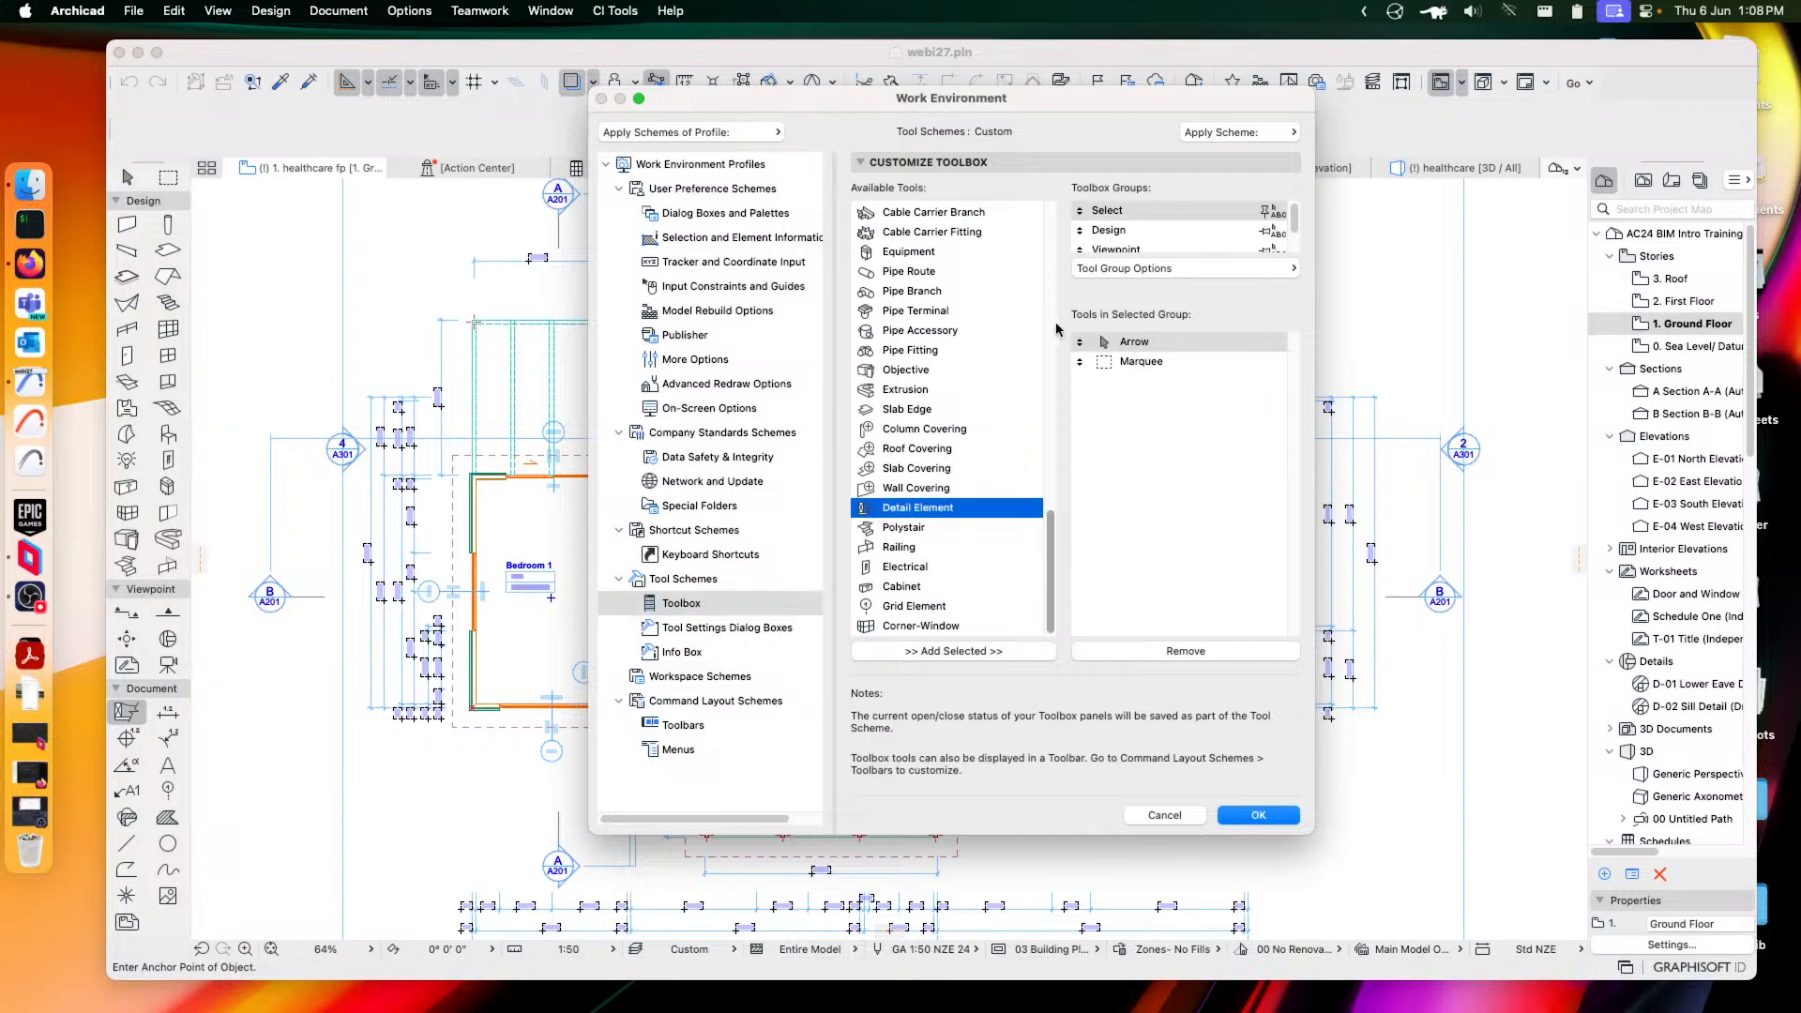
Check the Design and Document tool groups, then cancel without changes
left_click(1123, 232)
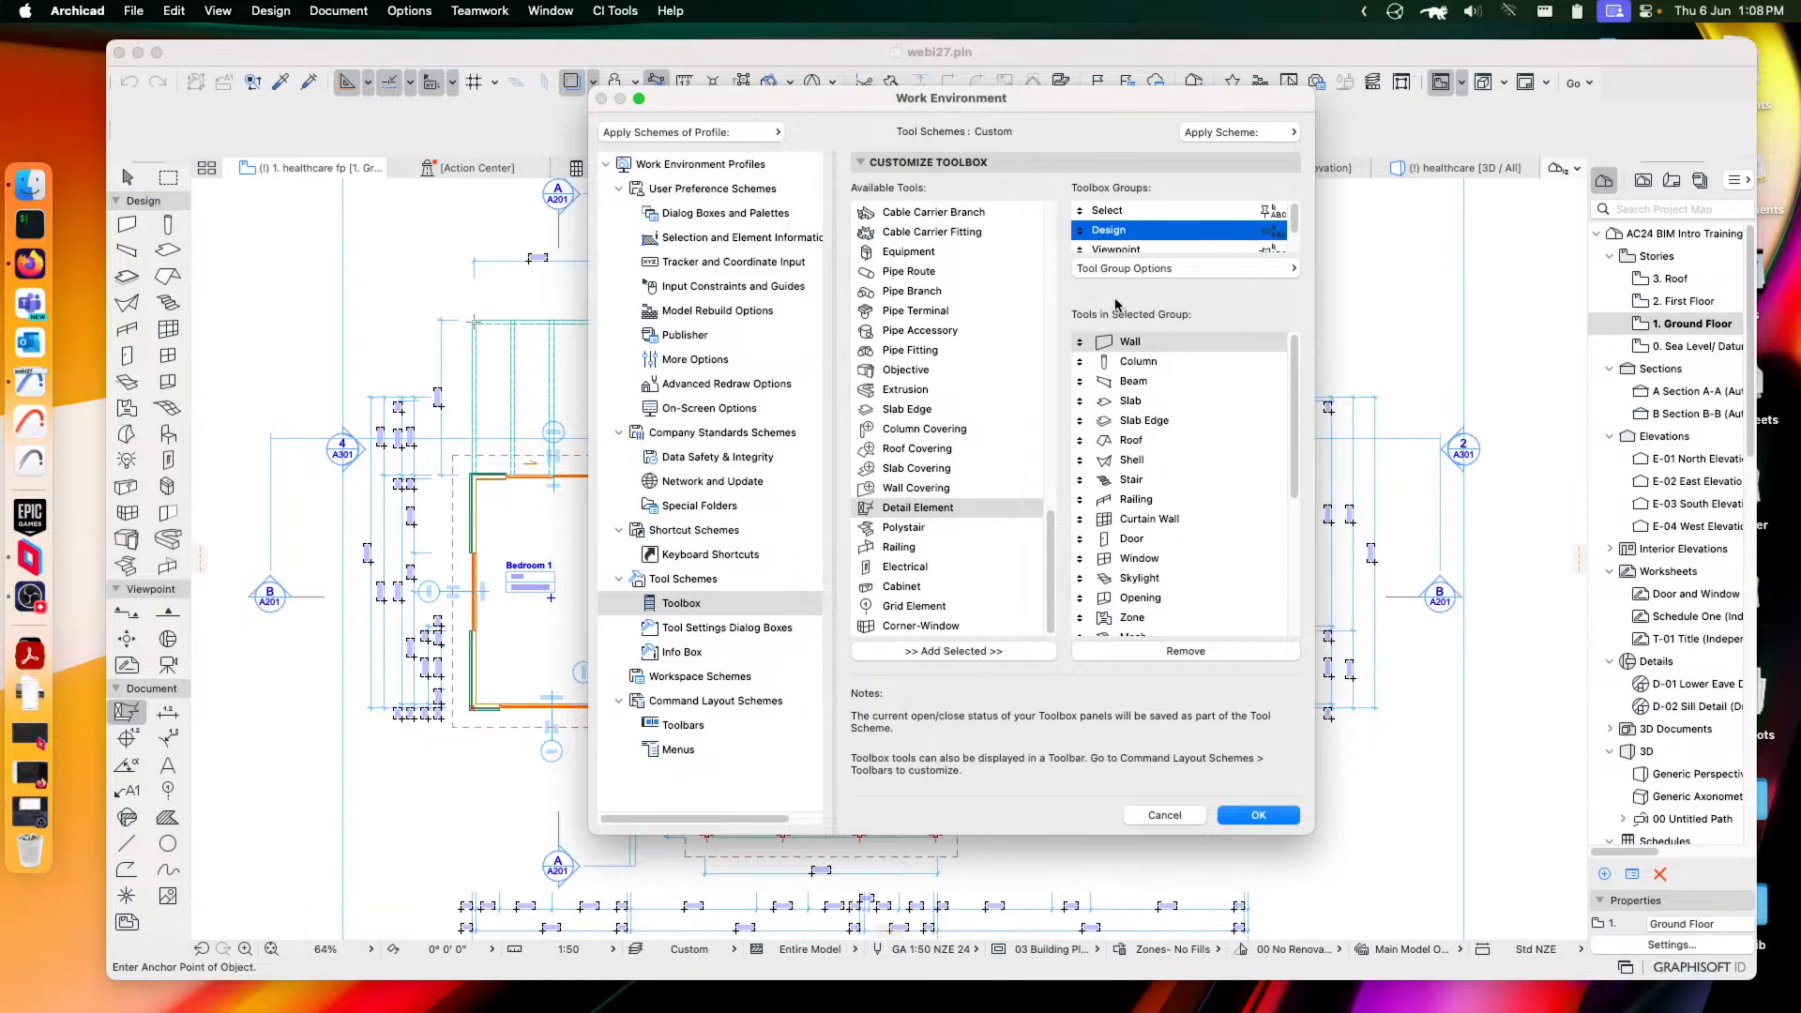
scroll(1119, 246, "down", 1)
left_click(1119, 243)
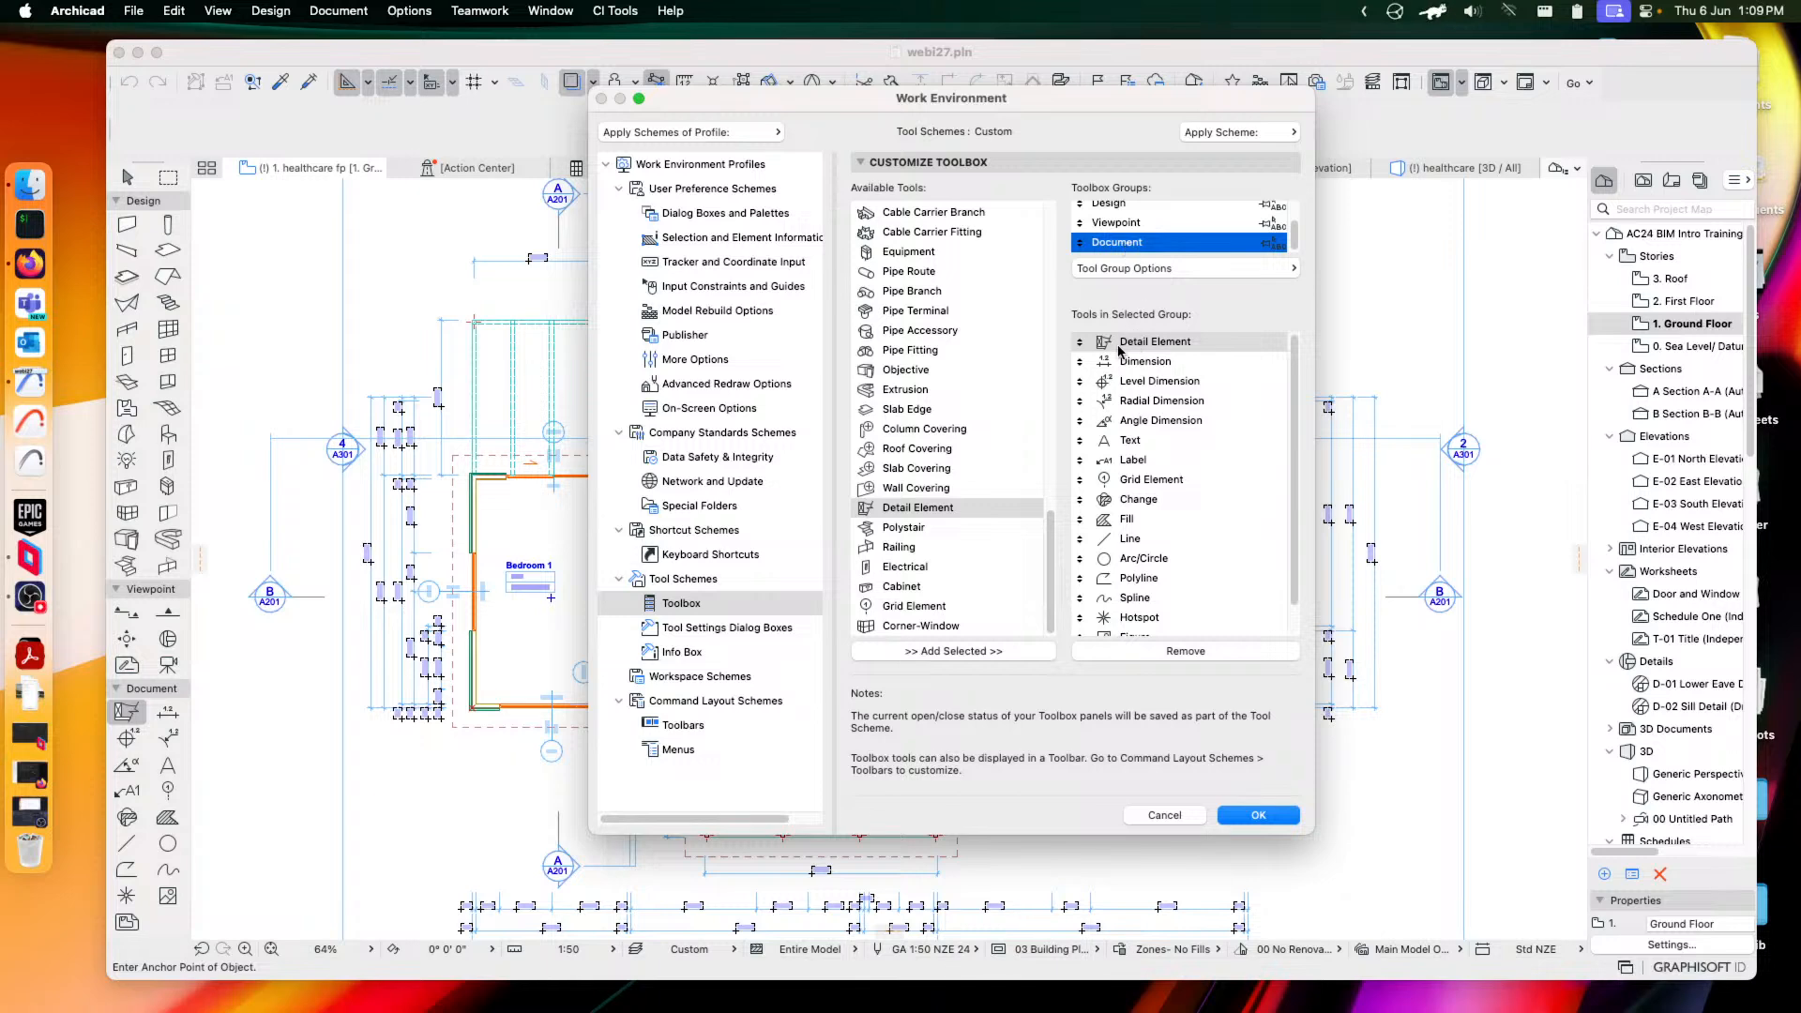
left_click(1184, 816)
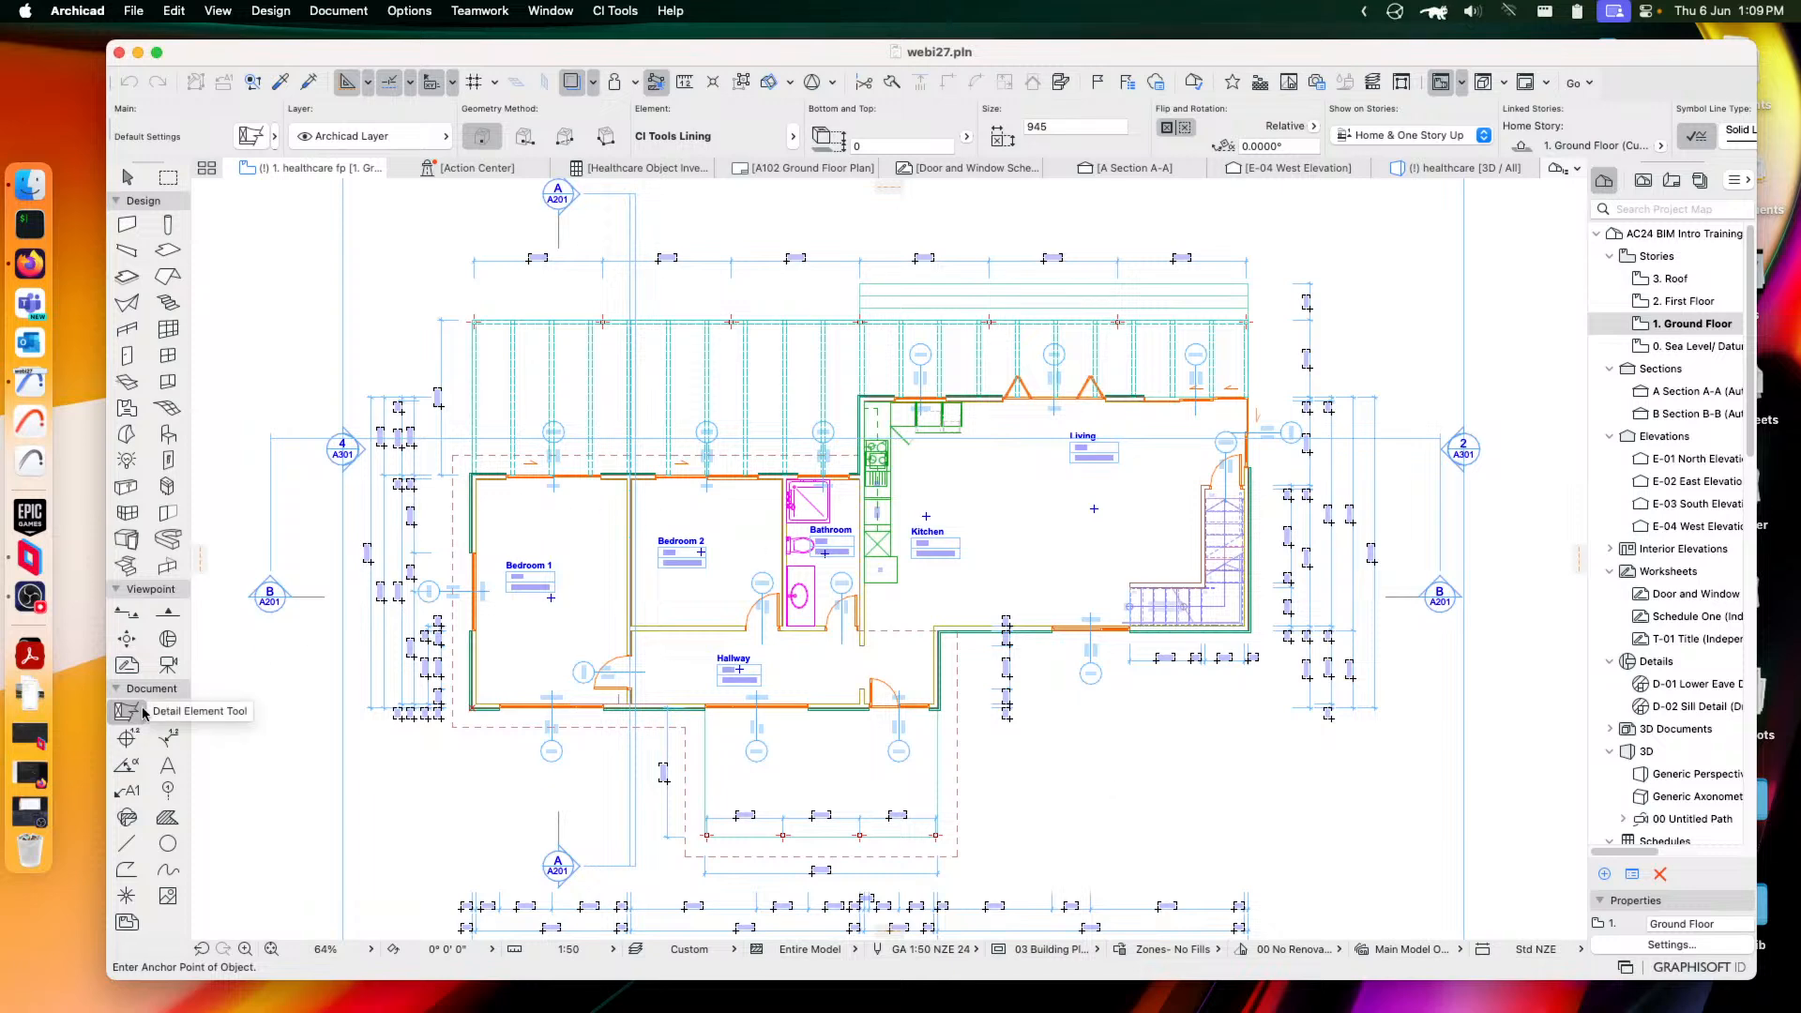
Zoom to the kitchen and stairs and open the Detail Element settings
scroll(680, 624, "up", 6)
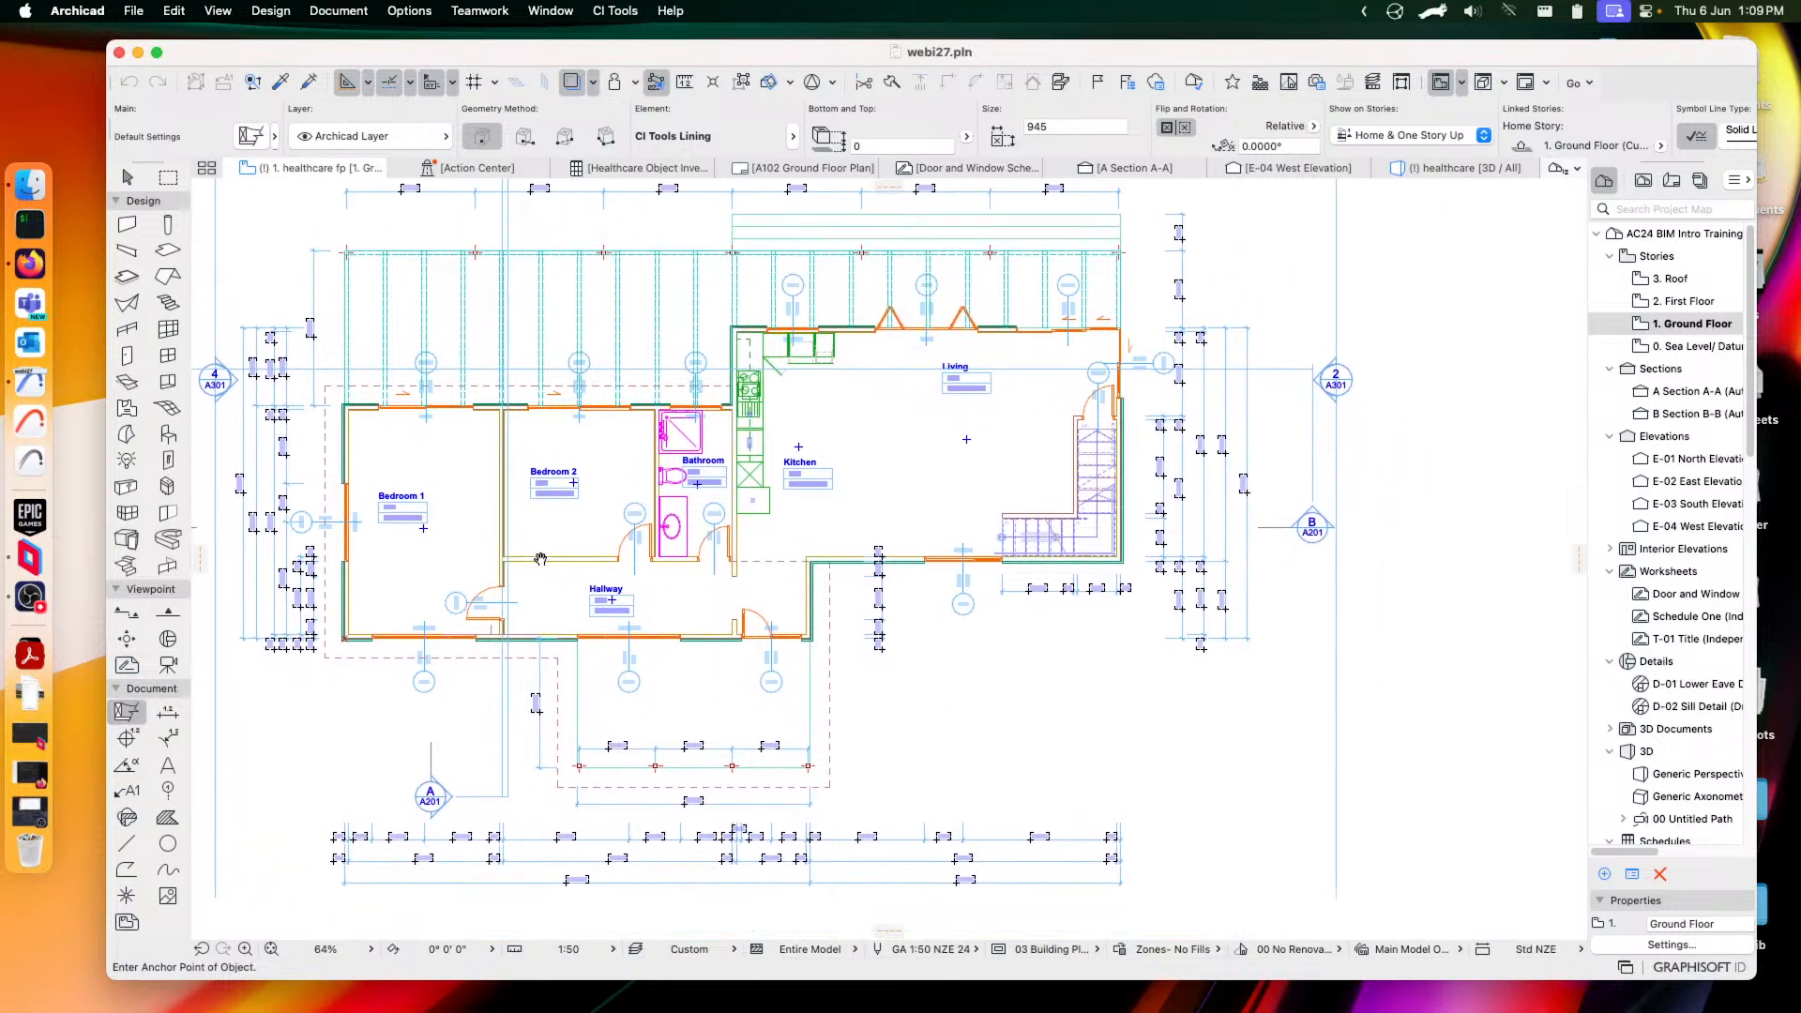
middle_click_drag(908, 649, 712, 582)
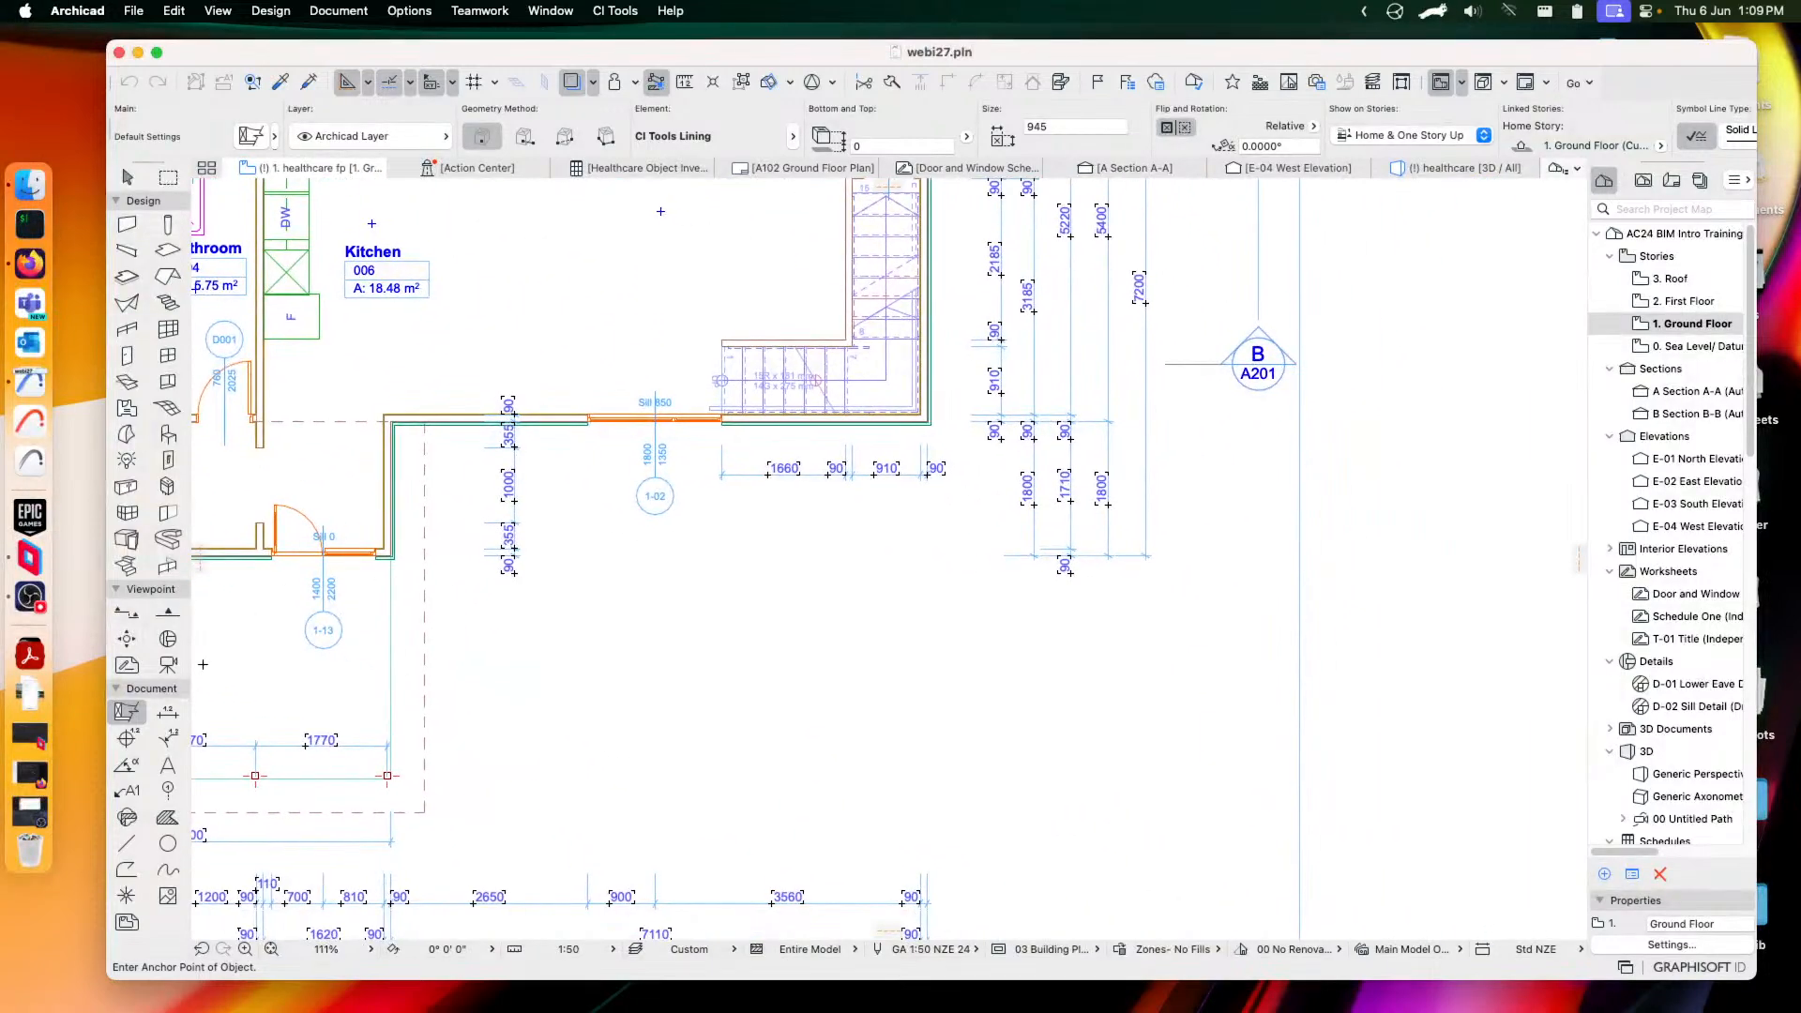
double_click(130, 714)
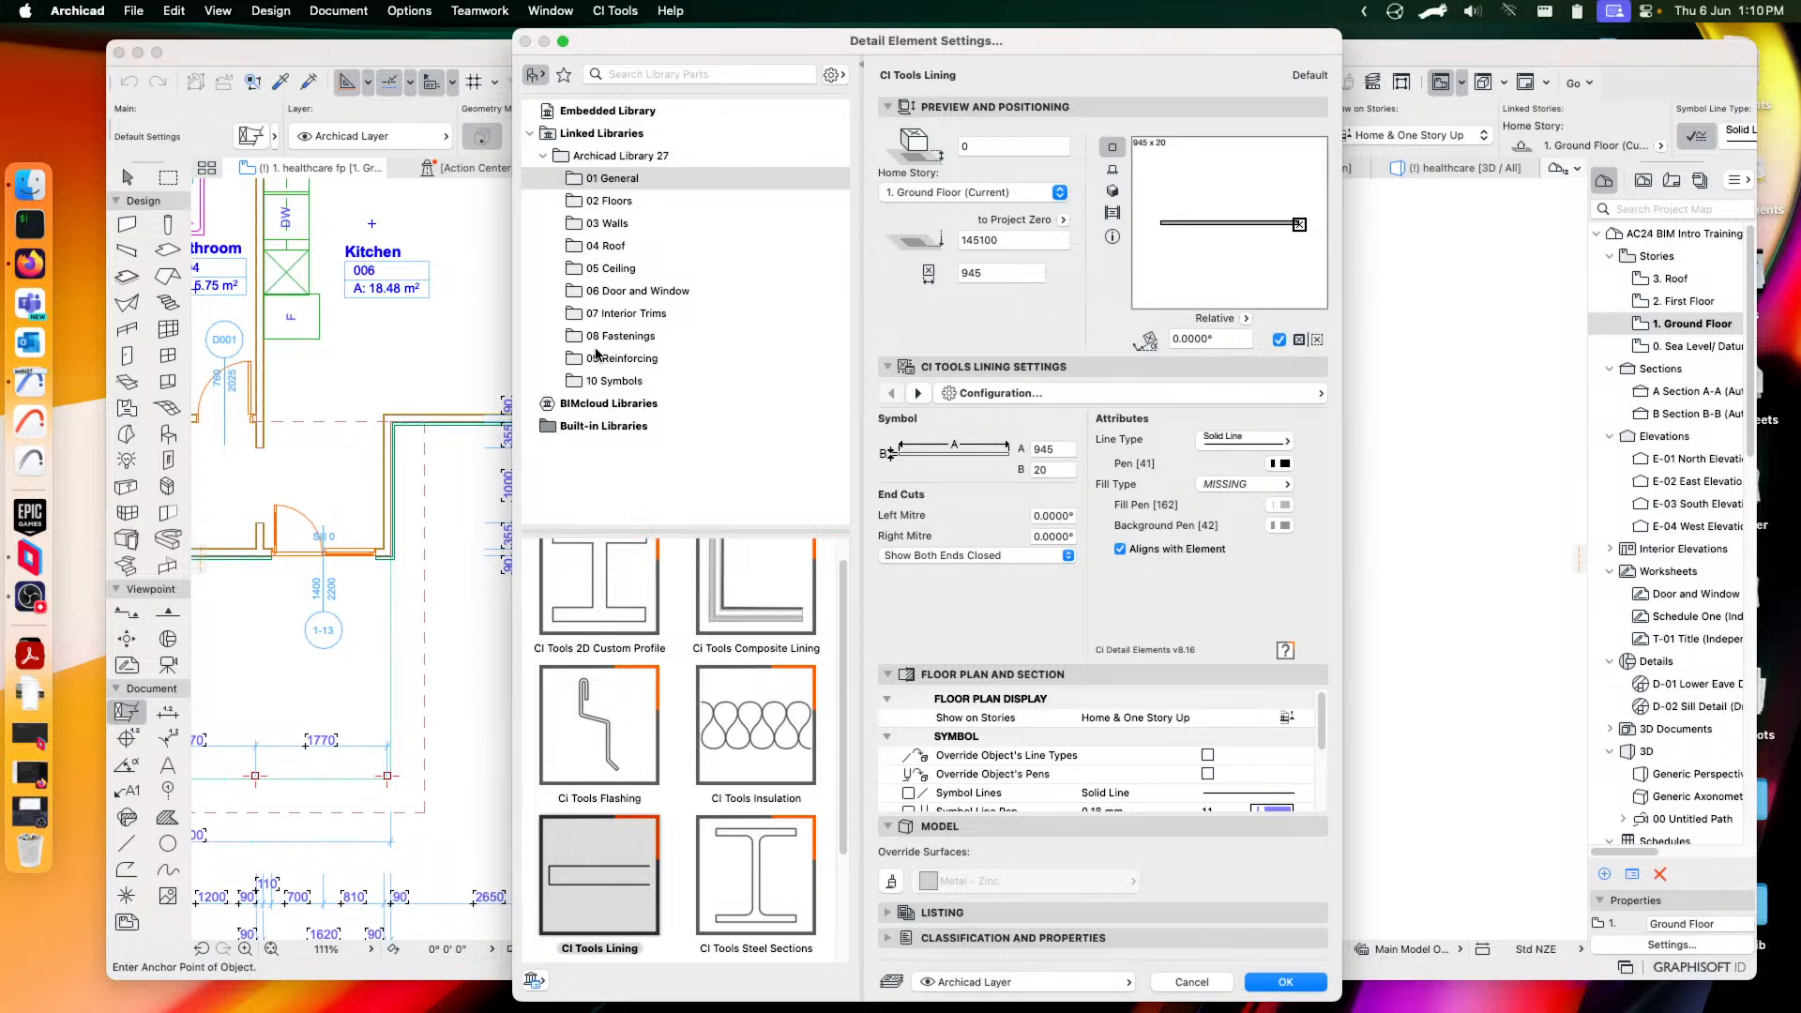
Choose the CI Tools 2D Custom Profile part, defaulting to I Joist - Steel at 76 x 127
scroll(845, 550, "up", 2)
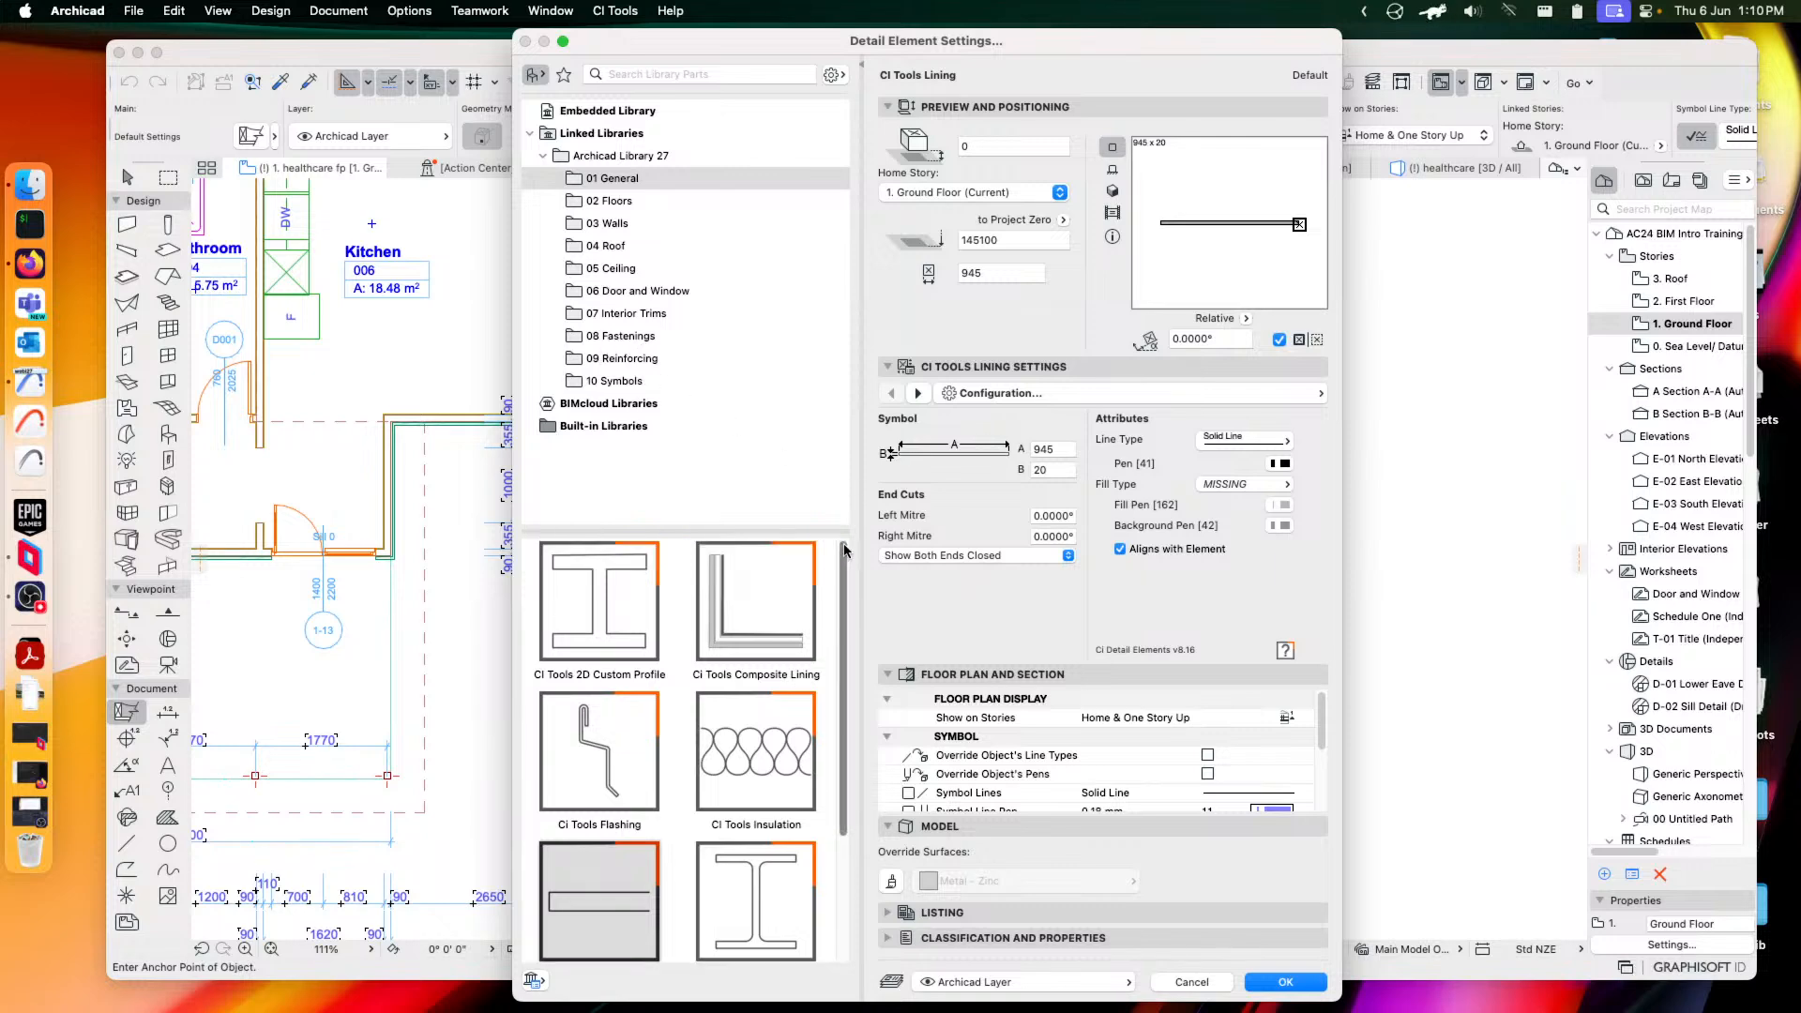
left_click(597, 605)
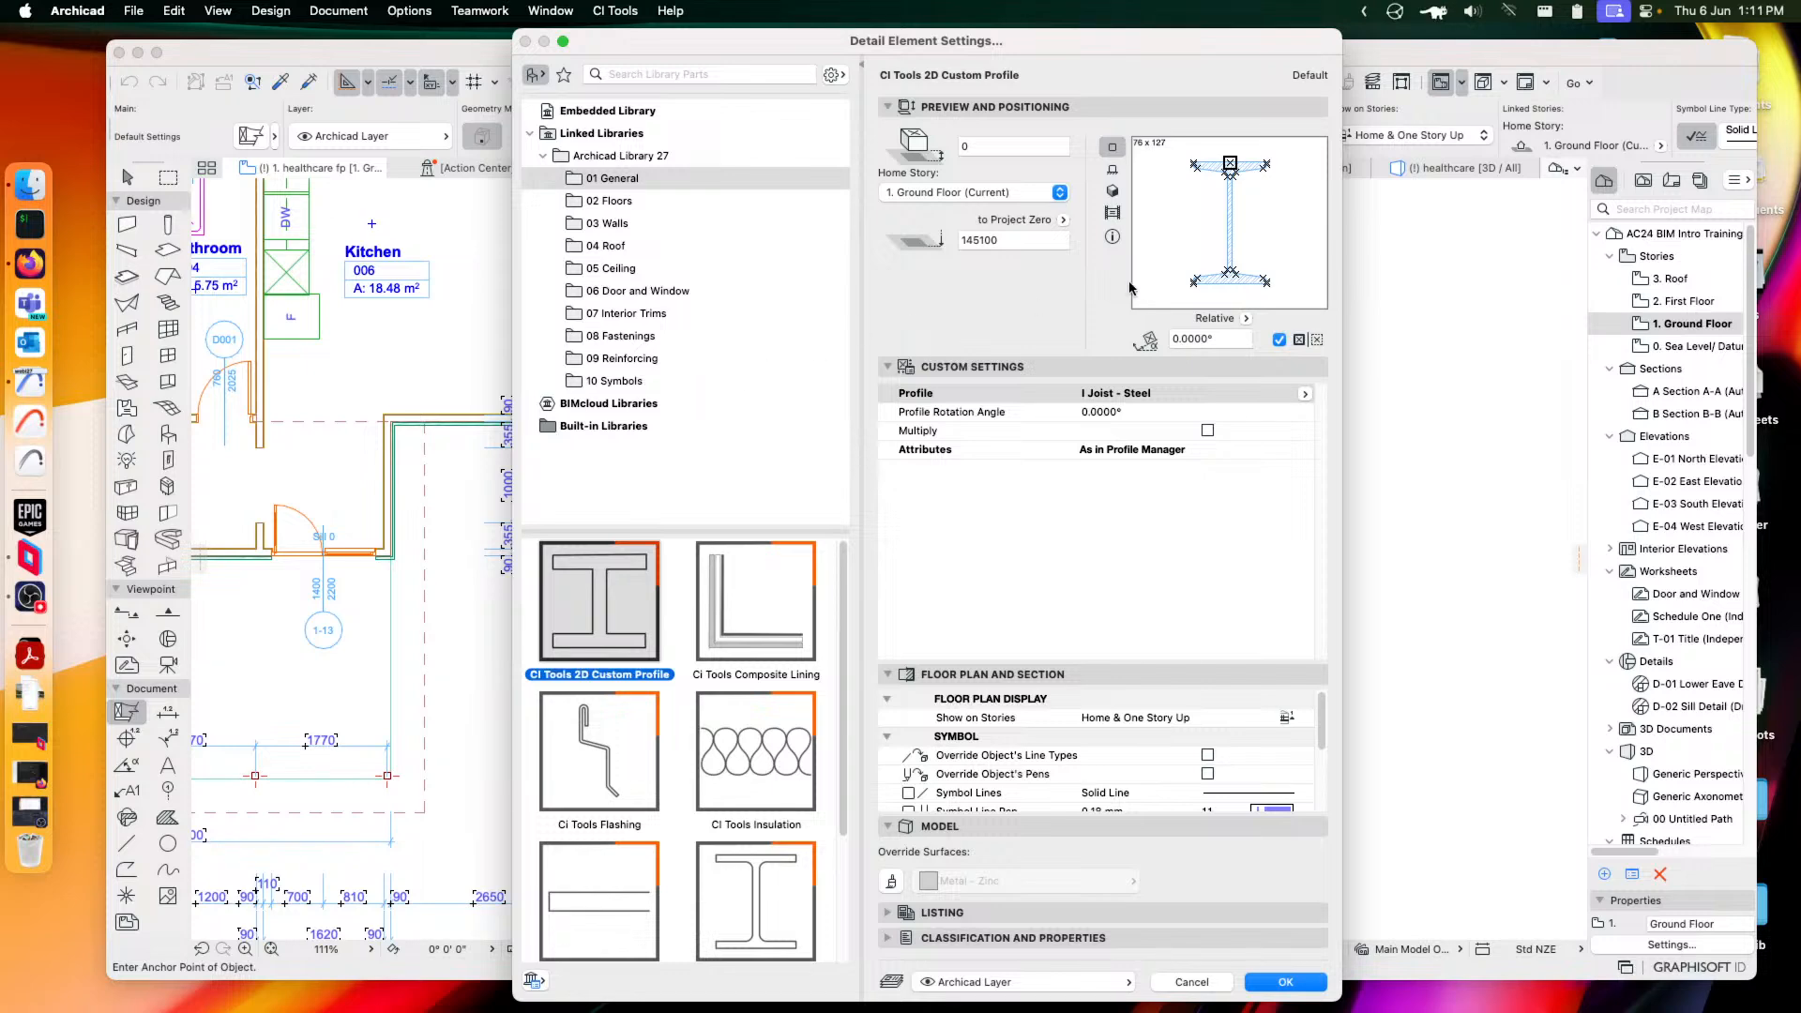
Set the custom profile to Slab Edge Footing (450 x 286) and confirm
left_click(1305, 394)
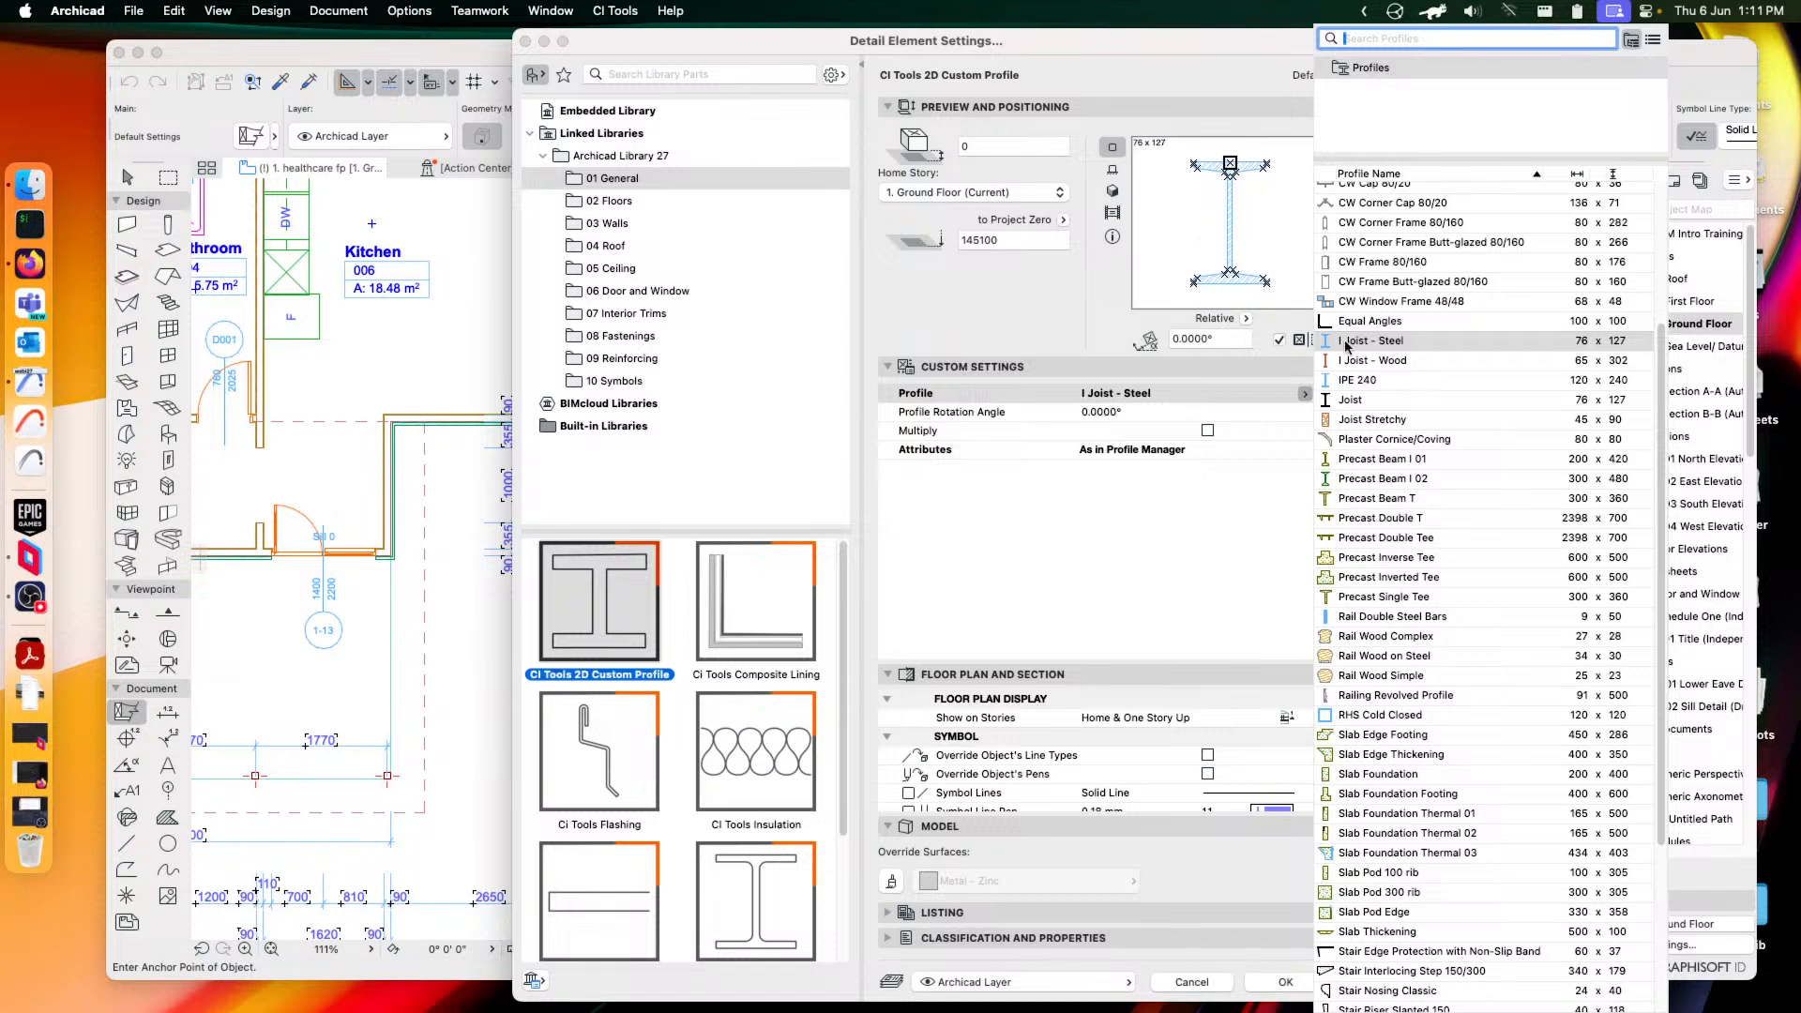
left_click(1375, 735)
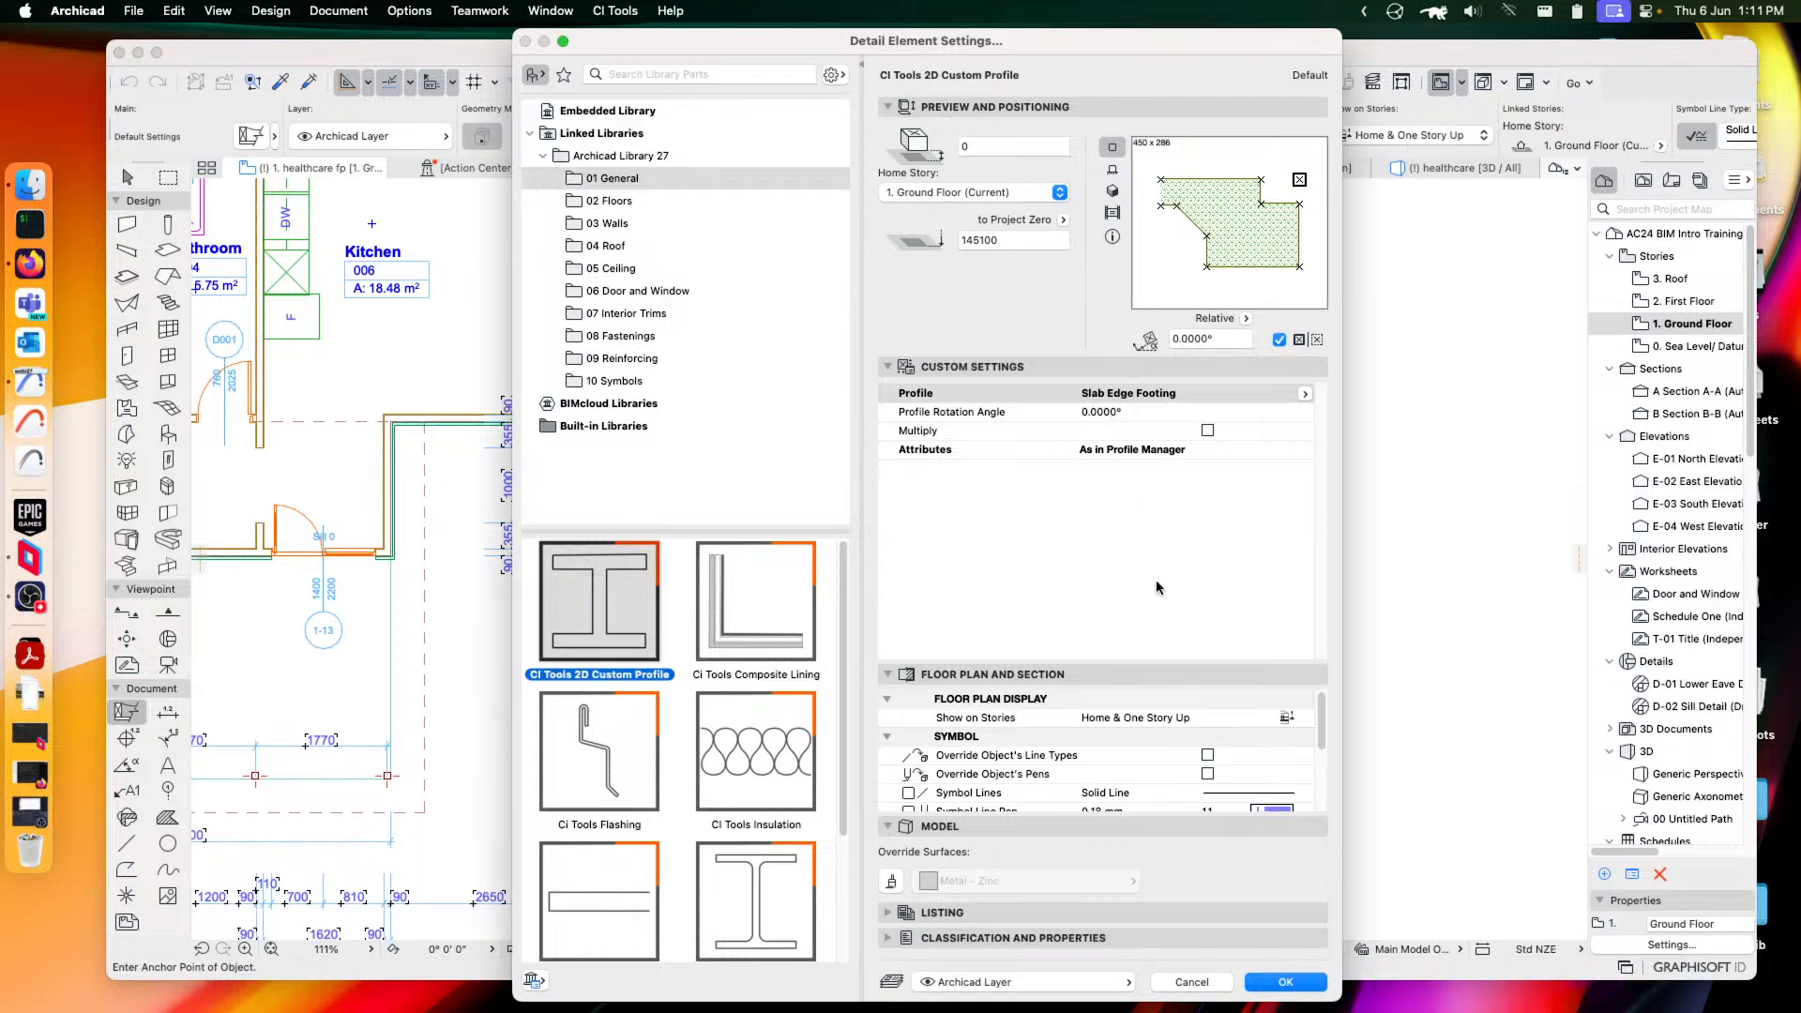
left_click(1298, 982)
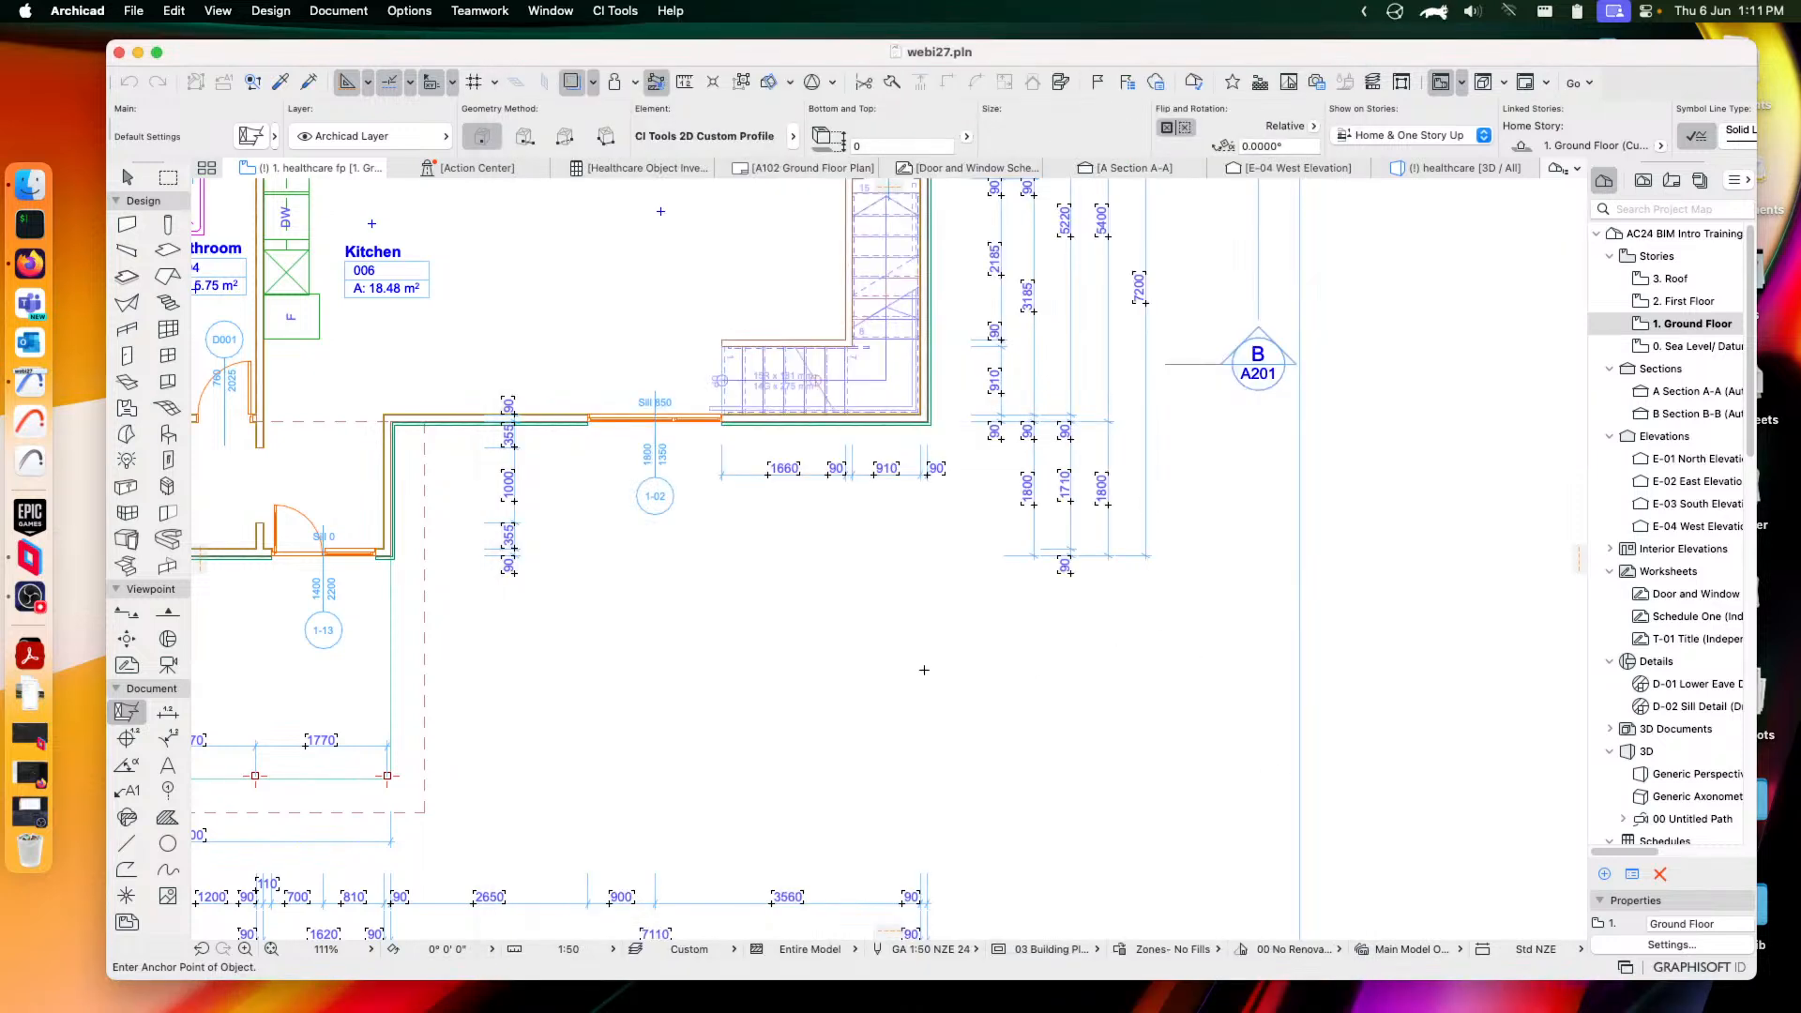
Select the placed Slab Edge Footing profile and open its settings
scroll(908, 684, "up", 10)
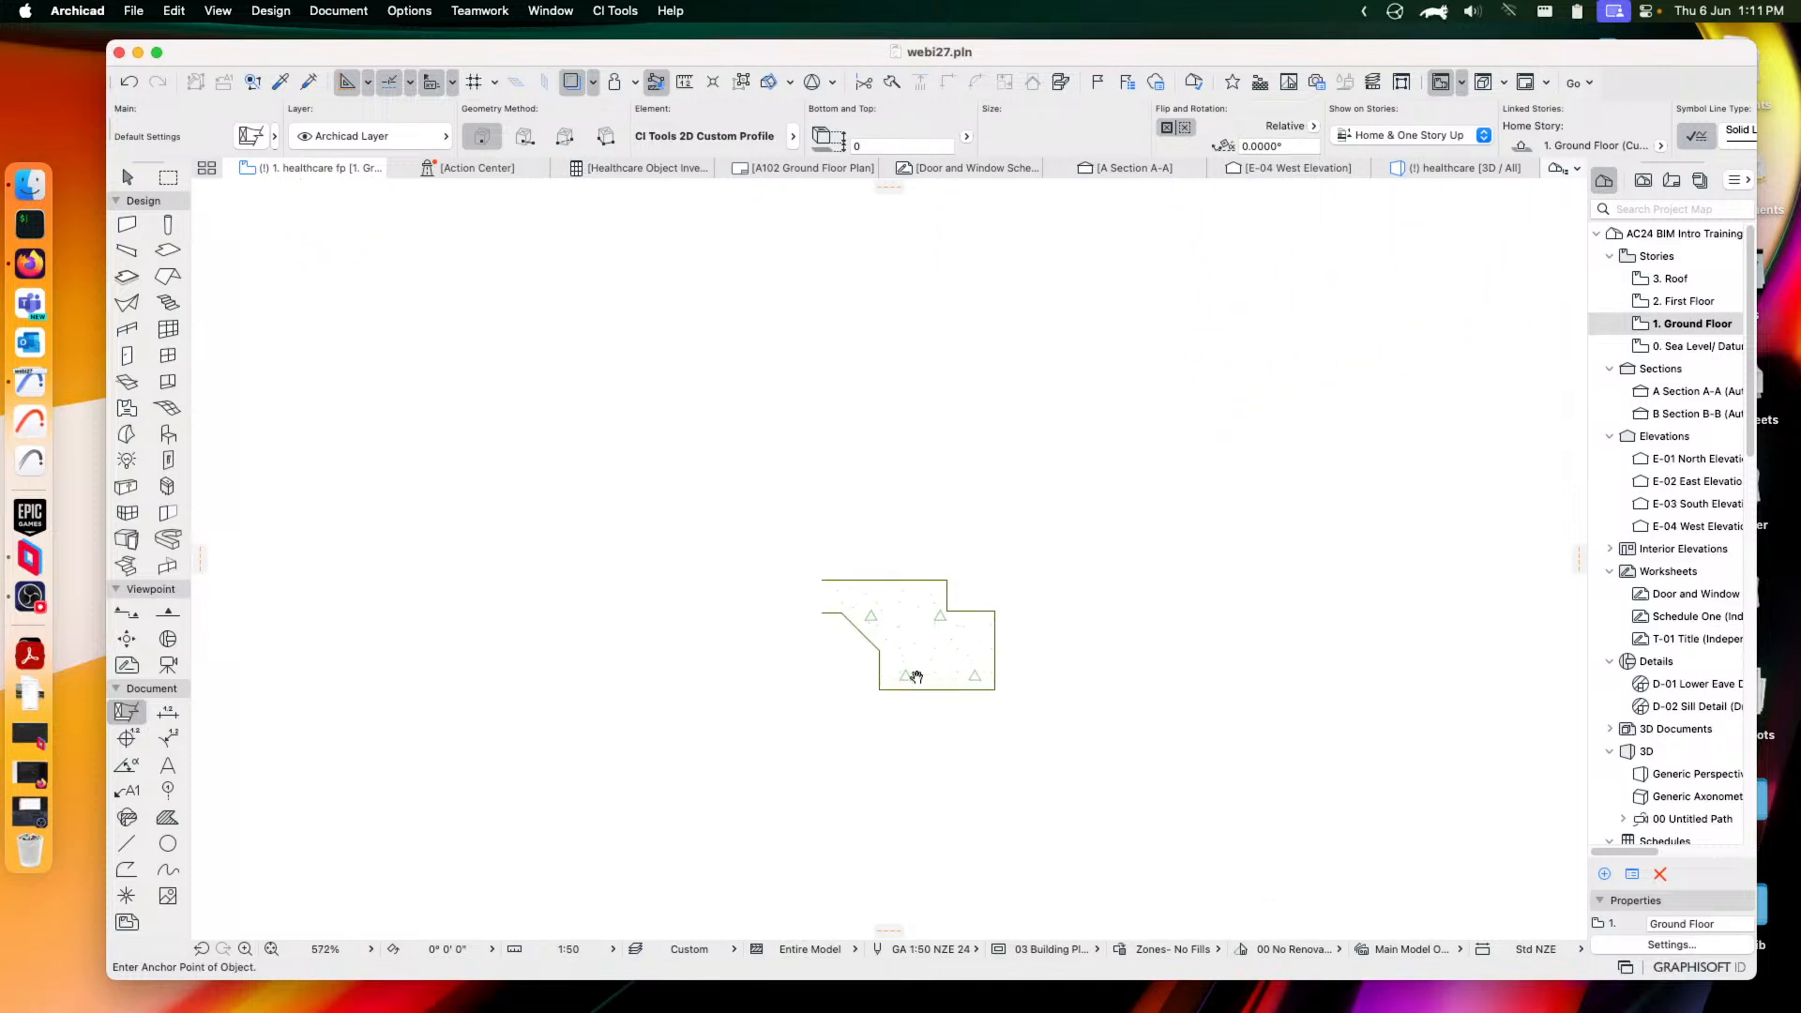
left_click(128, 178)
left_click_drag(774, 537, 977, 656)
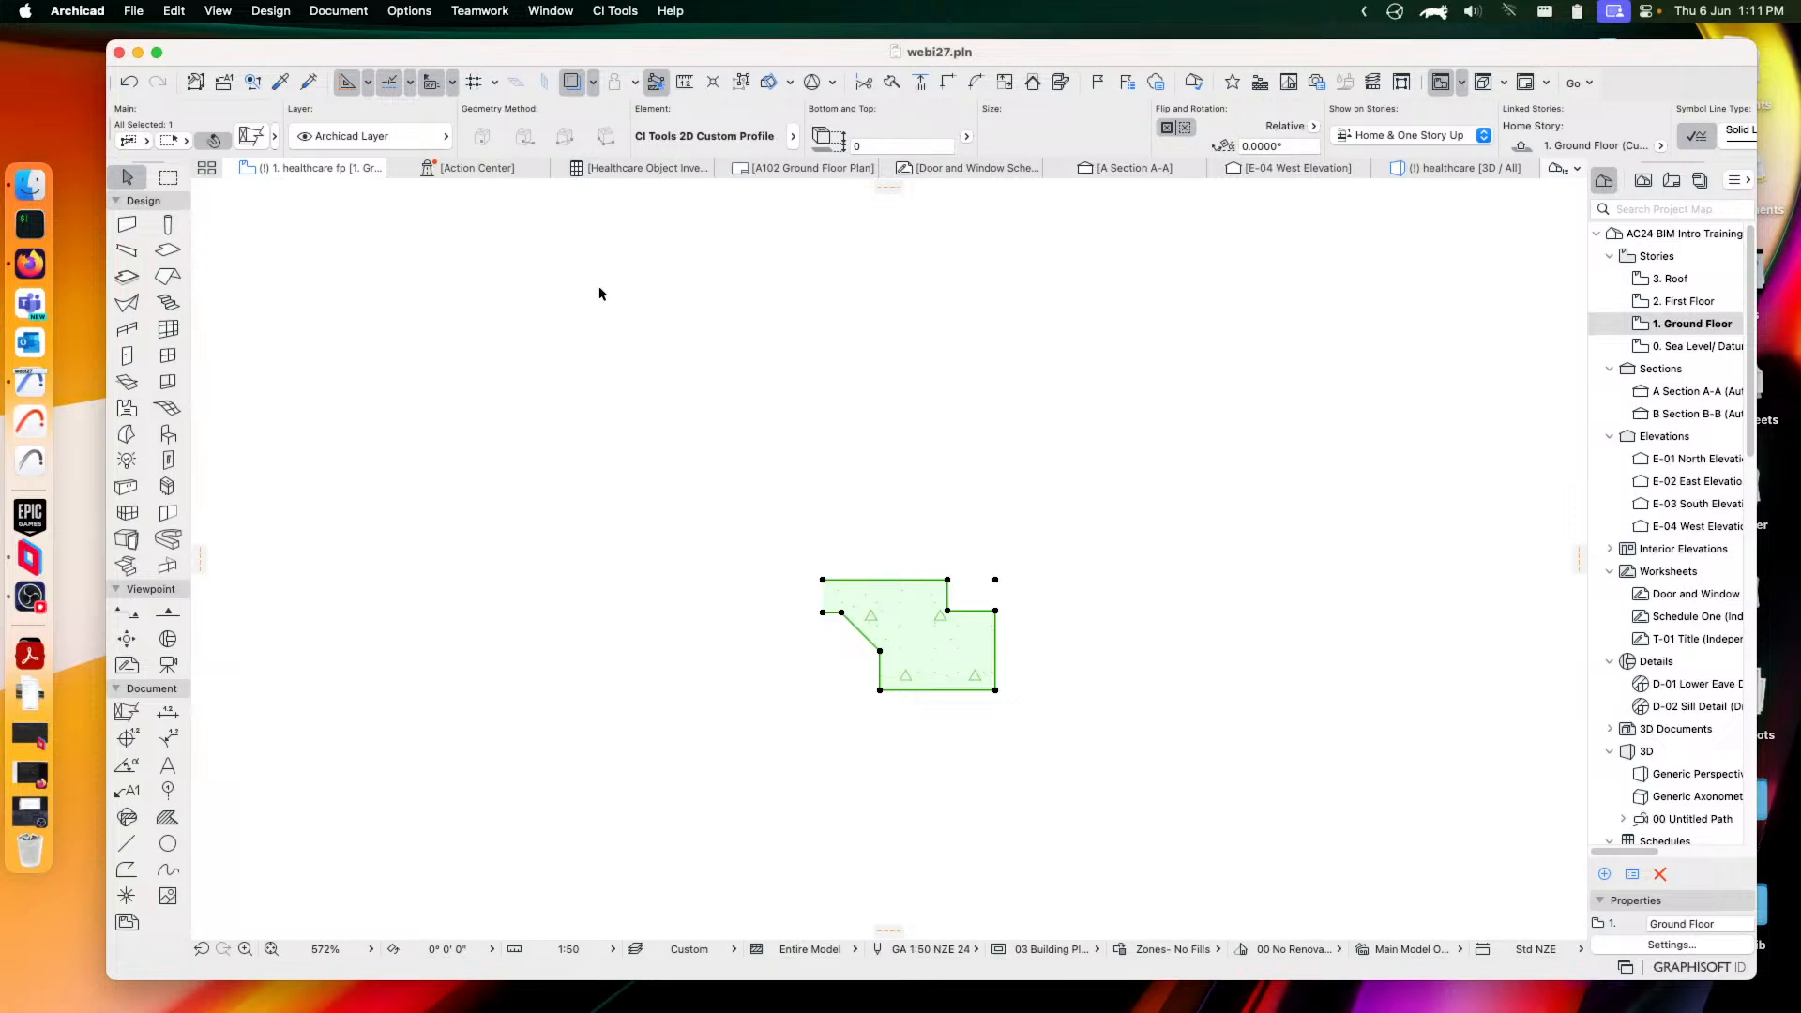
left_click(250, 136)
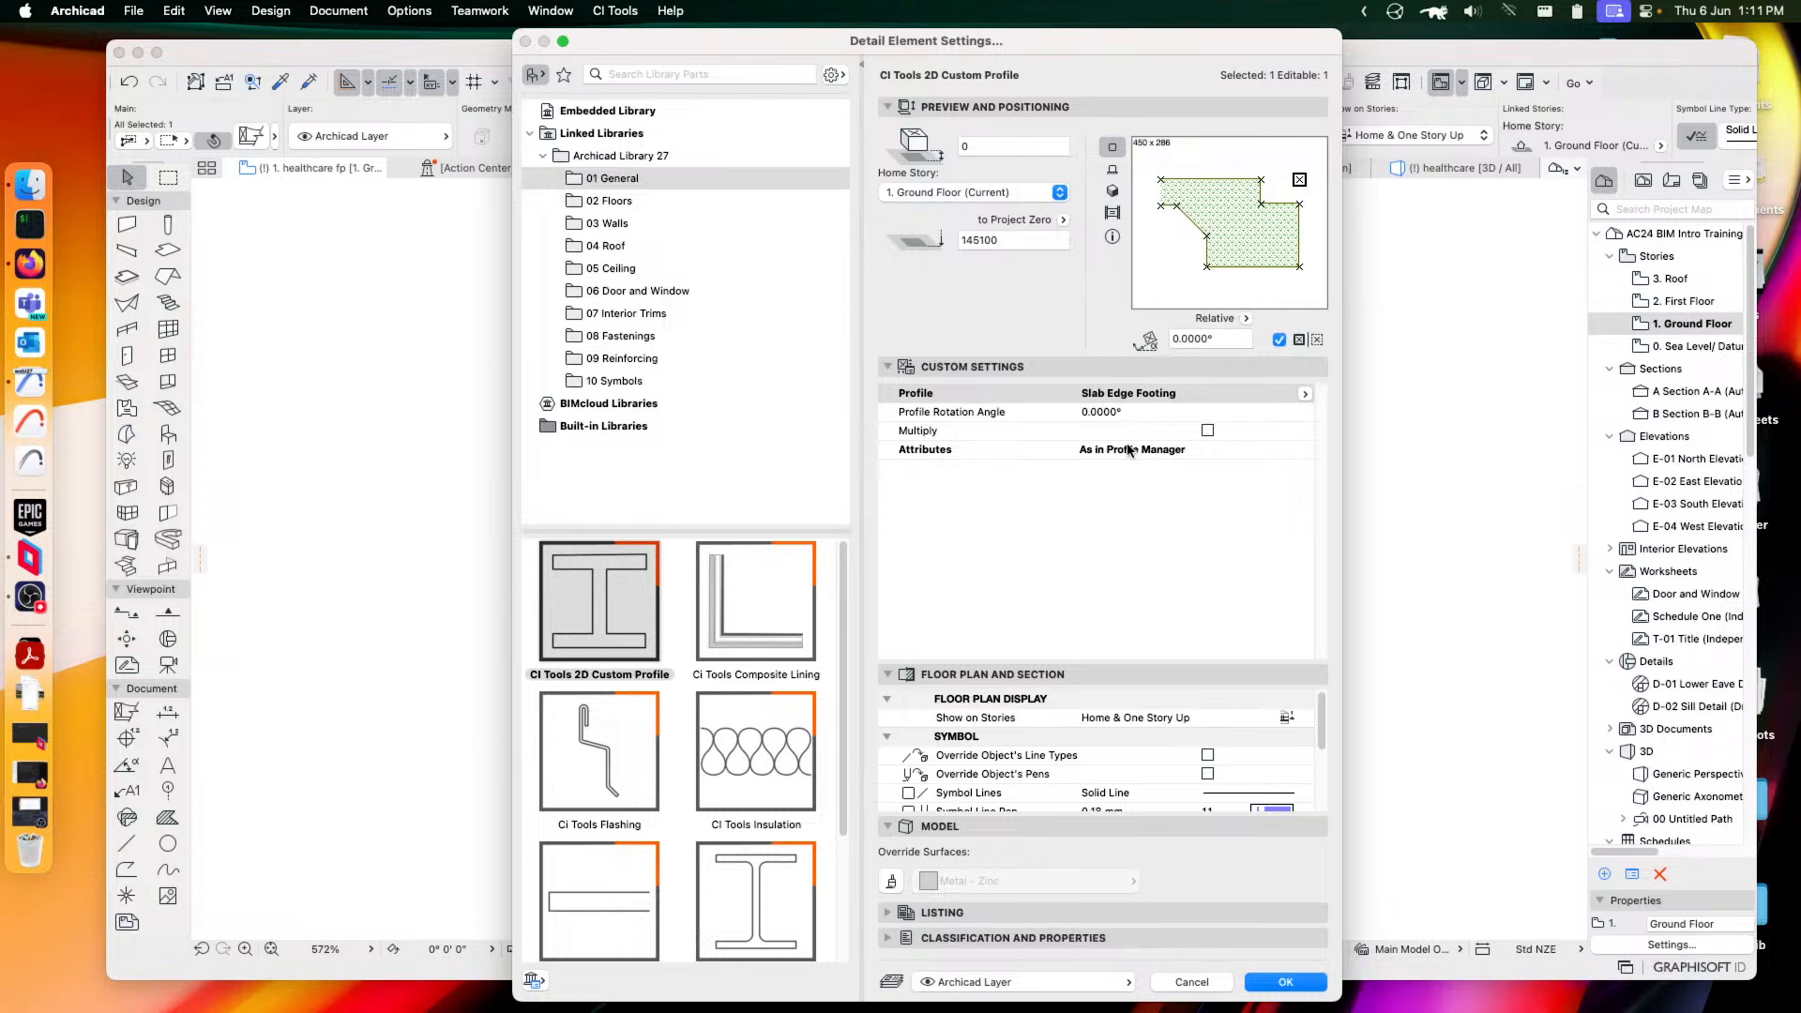
Keep the footing's attributes As in Profile Manager and switch the part to Ci Tools Composite Lining
left_click(1088, 452)
left_click(1305, 450)
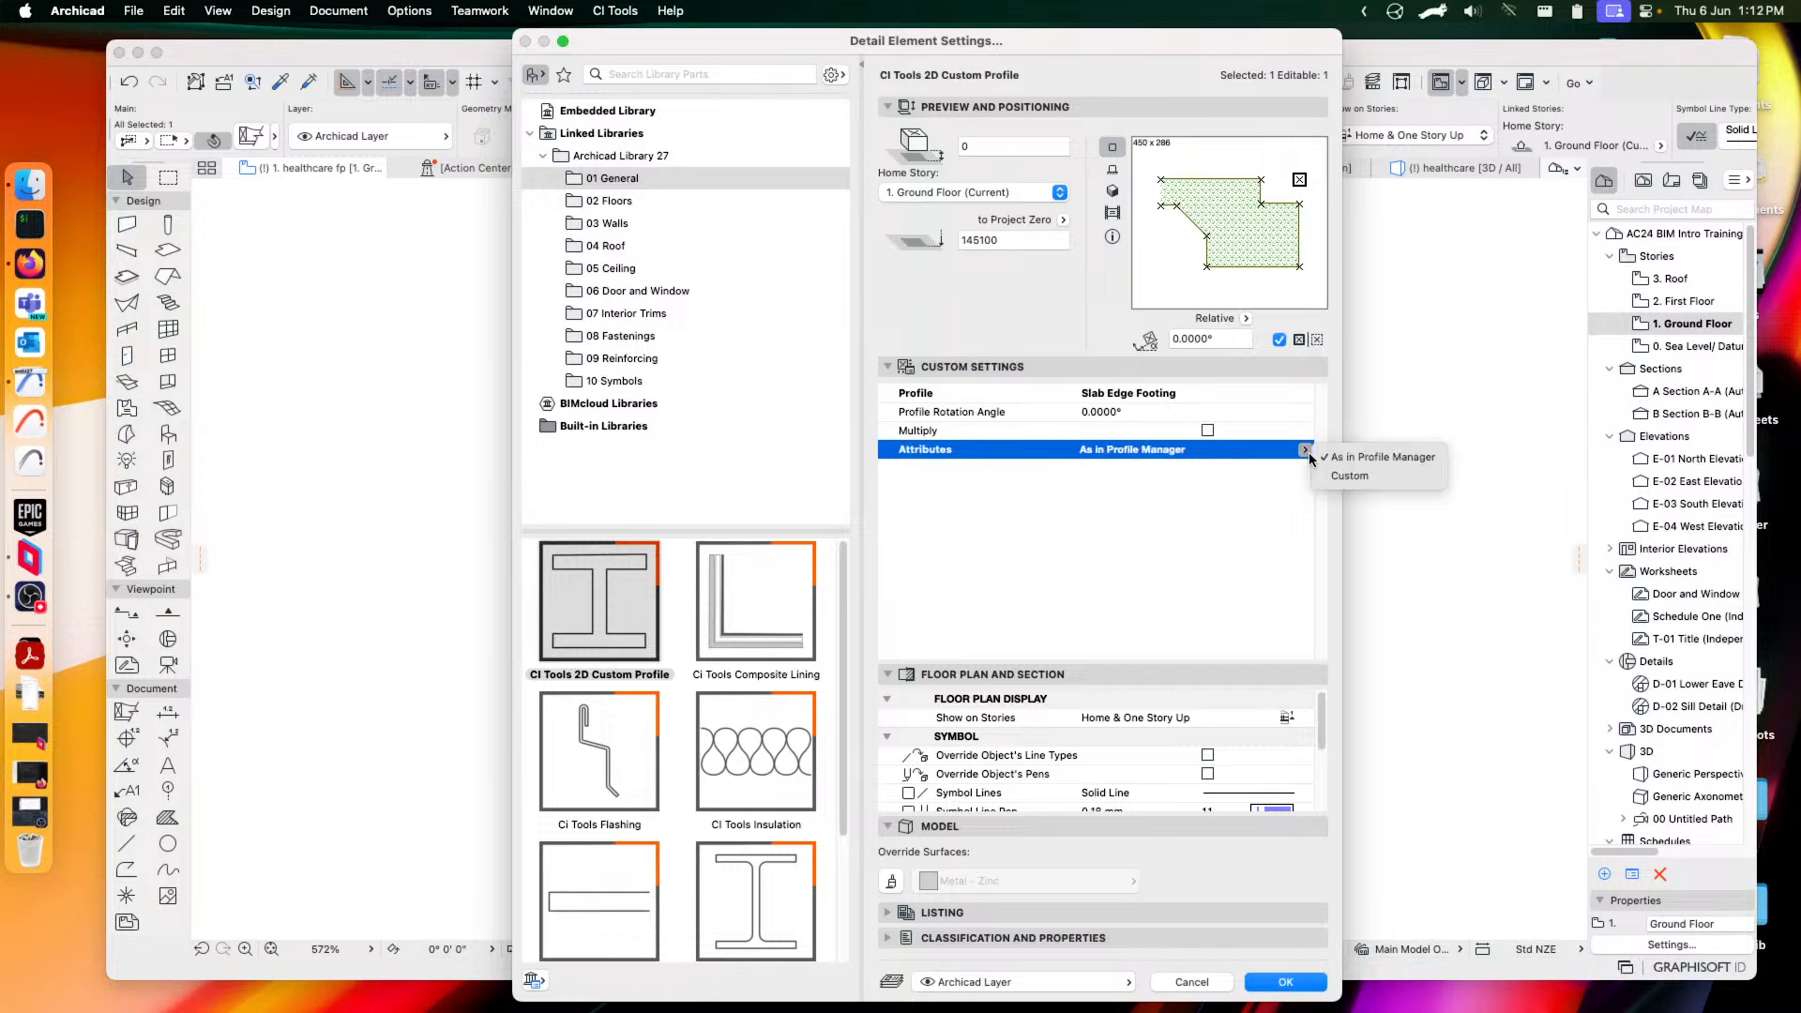
left_click(1352, 477)
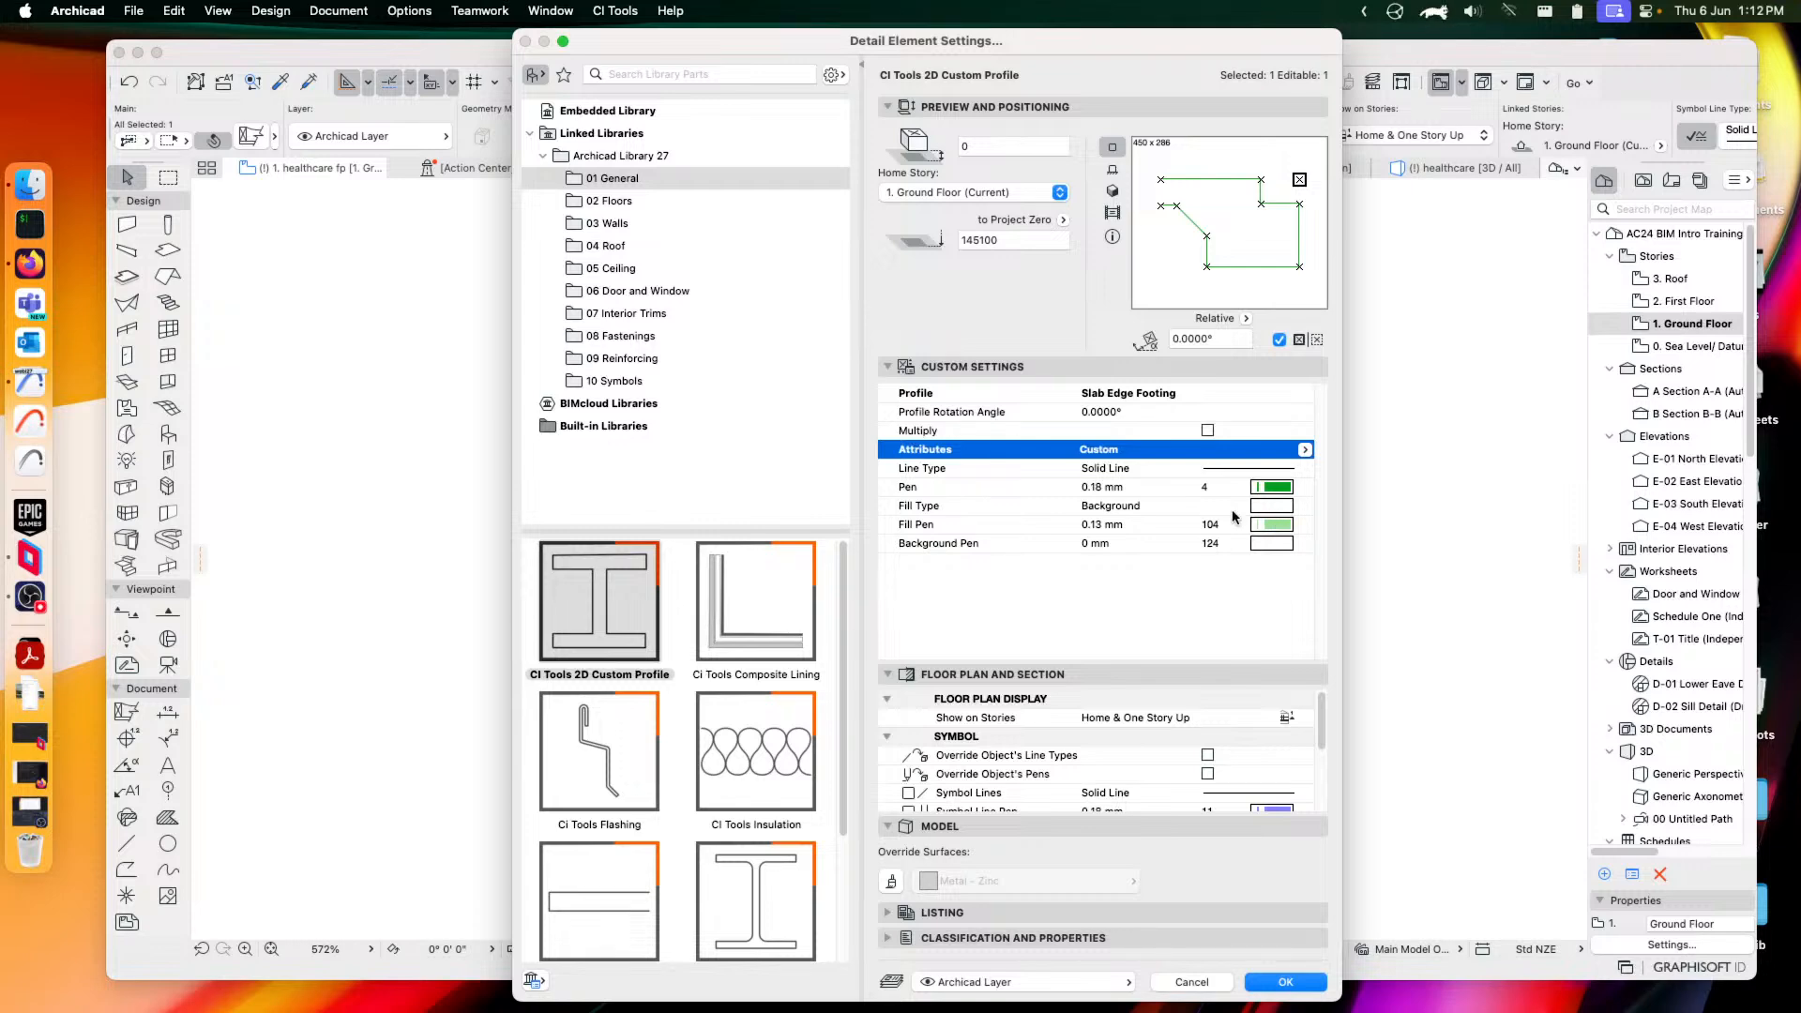
left_click(1305, 450)
left_click(1383, 457)
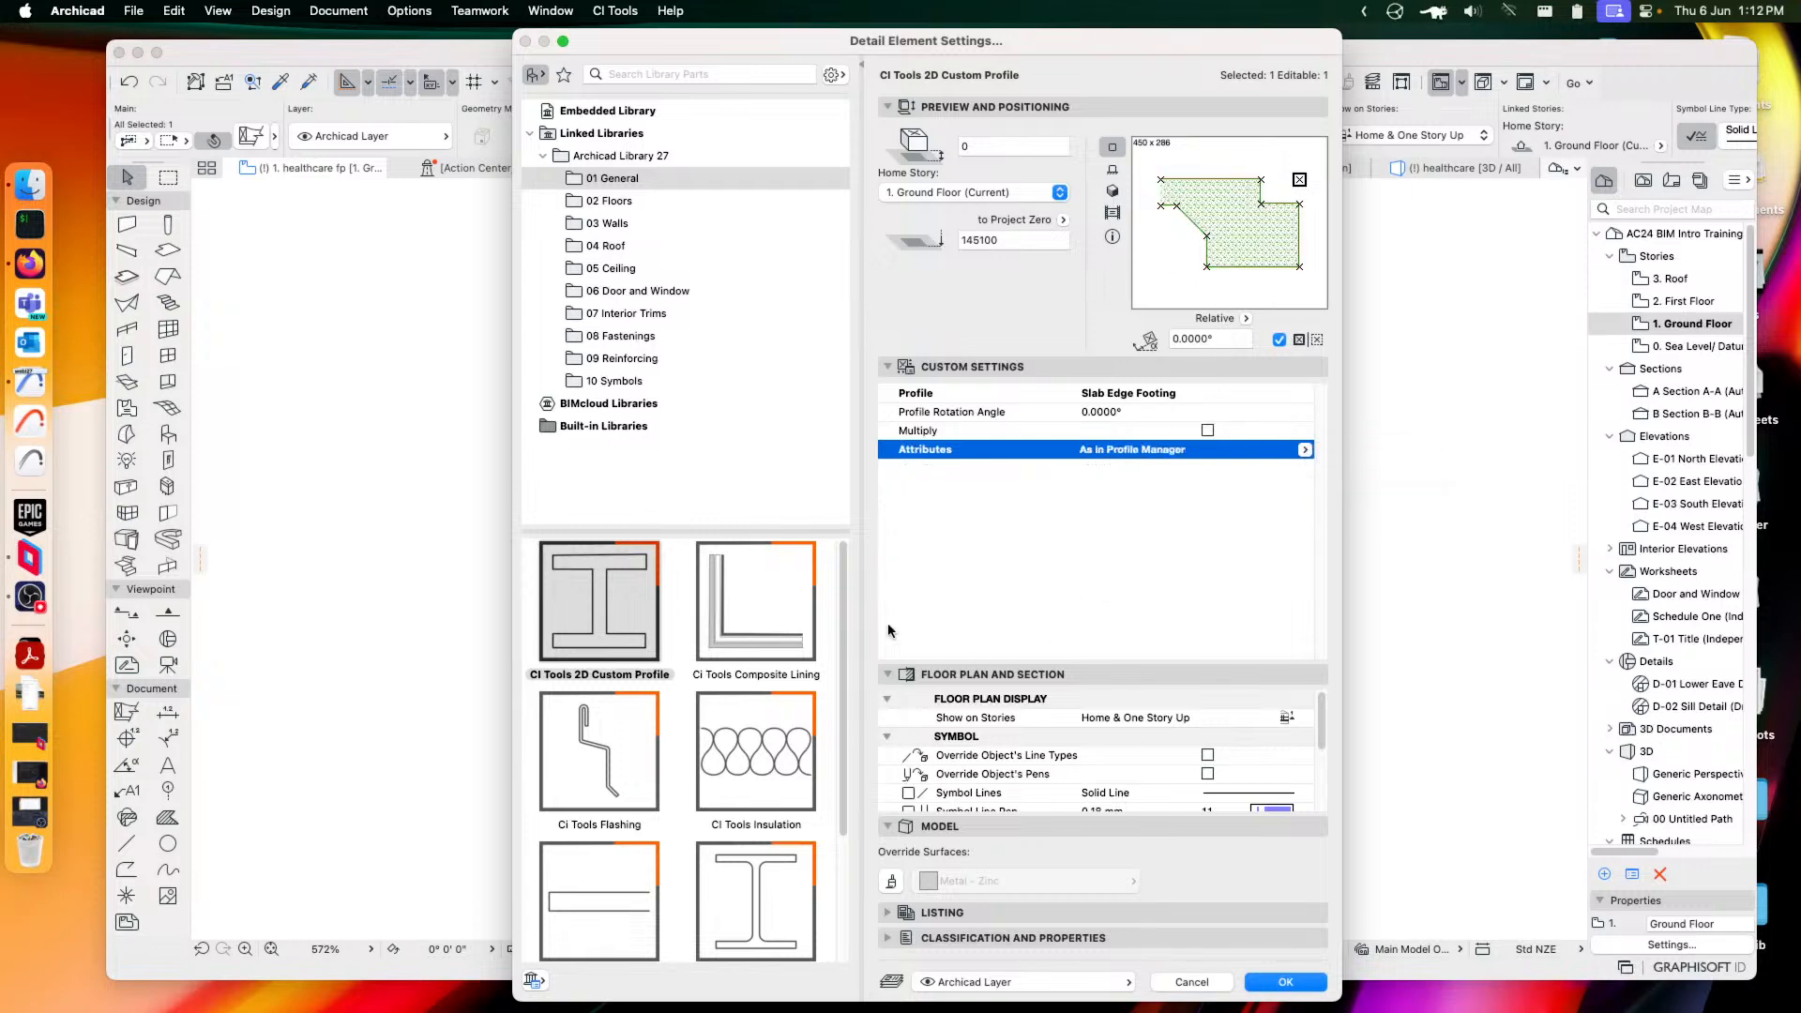
left_click(751, 623)
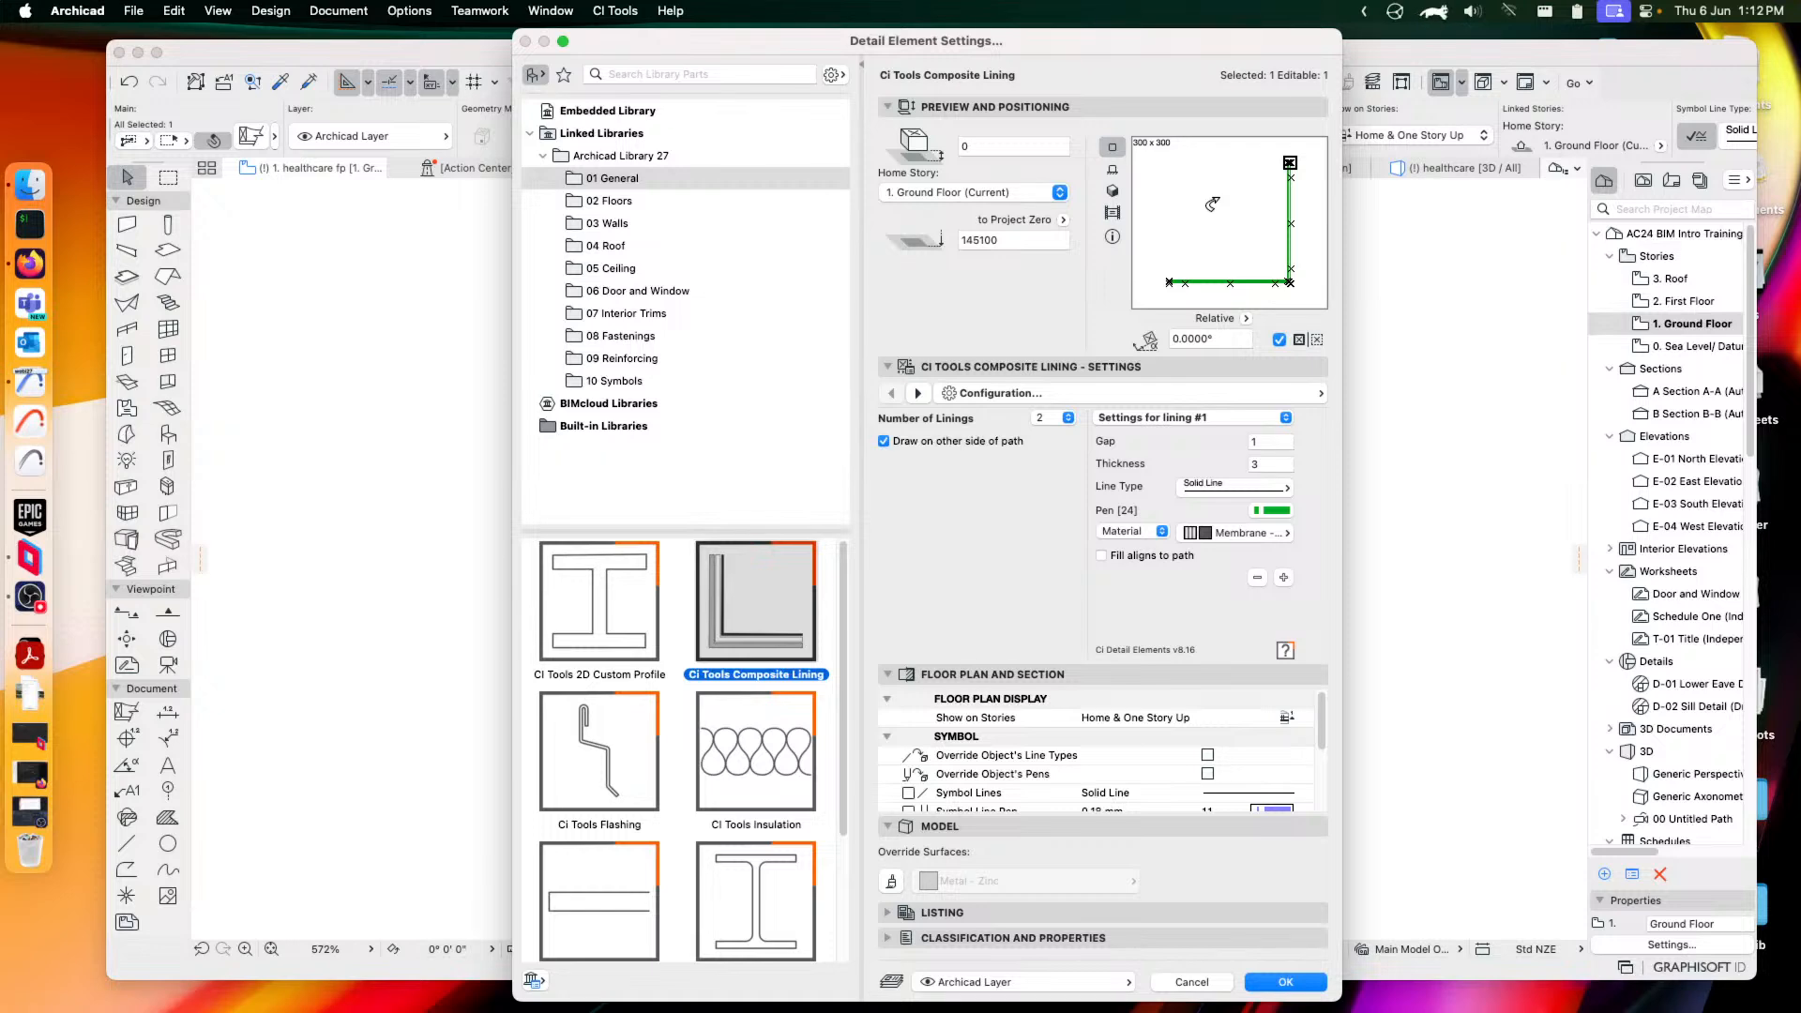
Set the number of linings to 3 after trying 7
left_click(1067, 417)
left_click(1039, 437)
left_click(1168, 420)
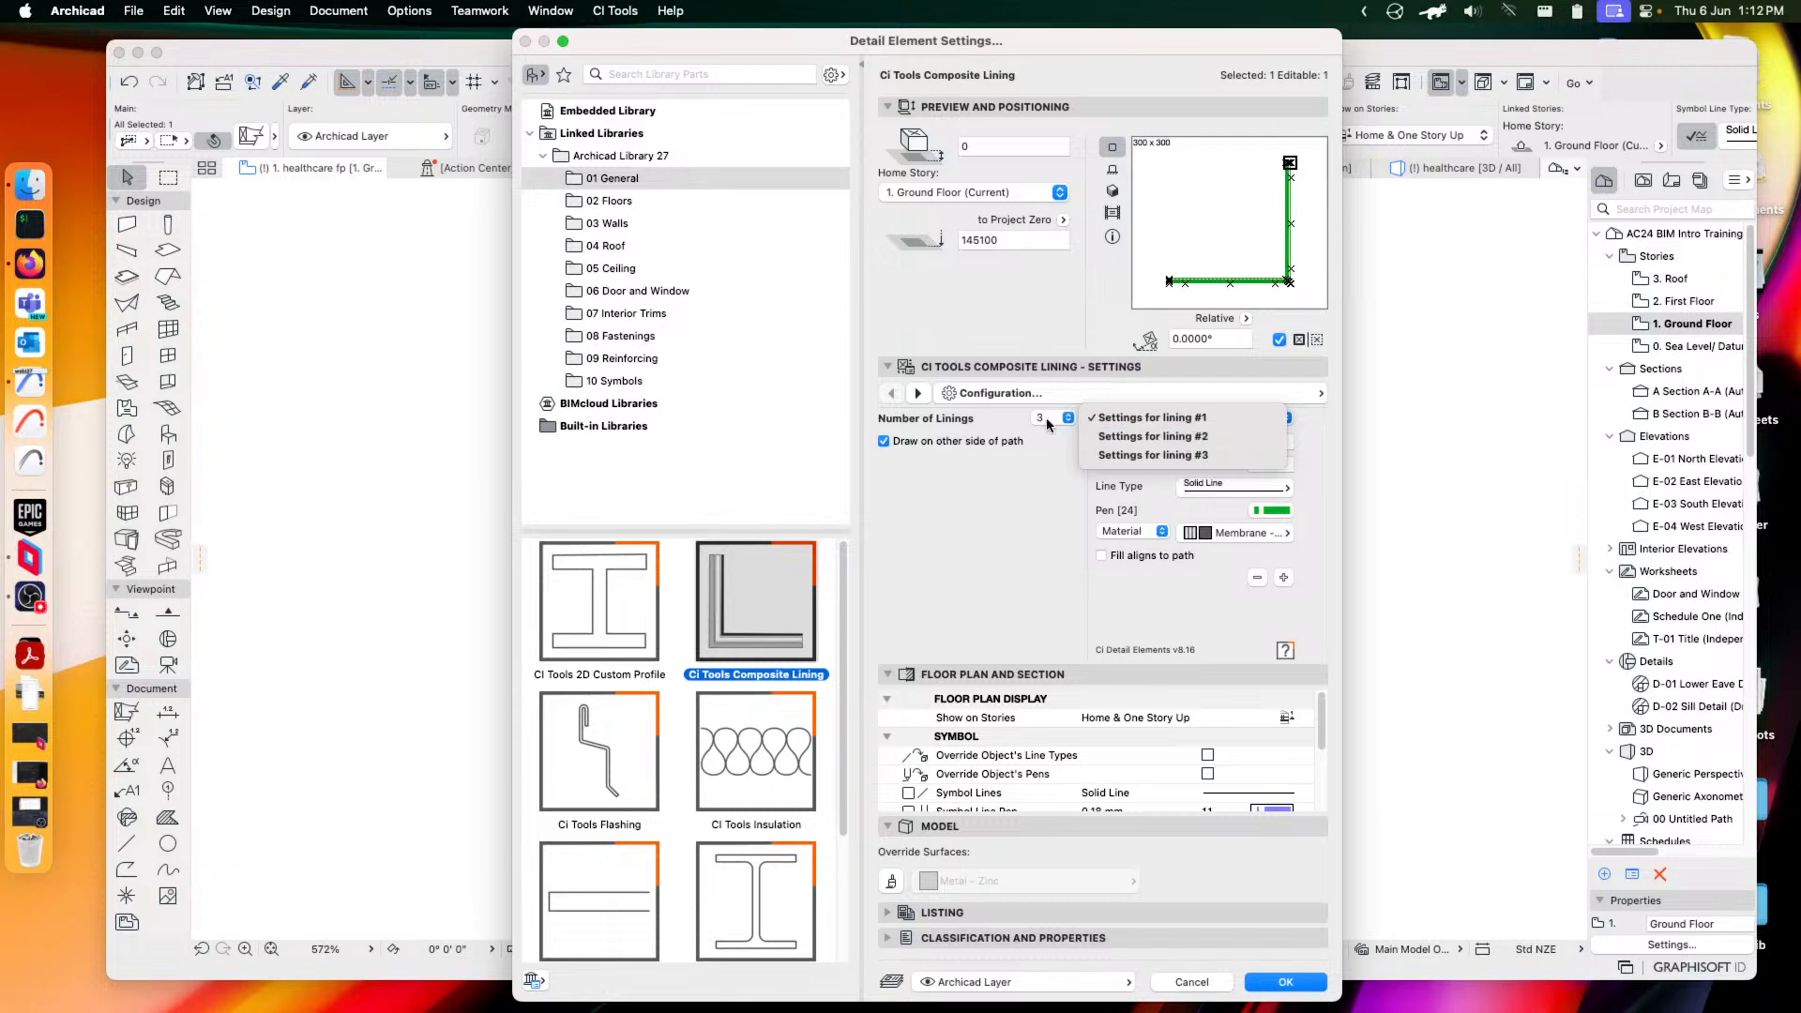
left_click(1049, 472)
left_click(1067, 418)
left_click(1053, 493)
left_click(1179, 418)
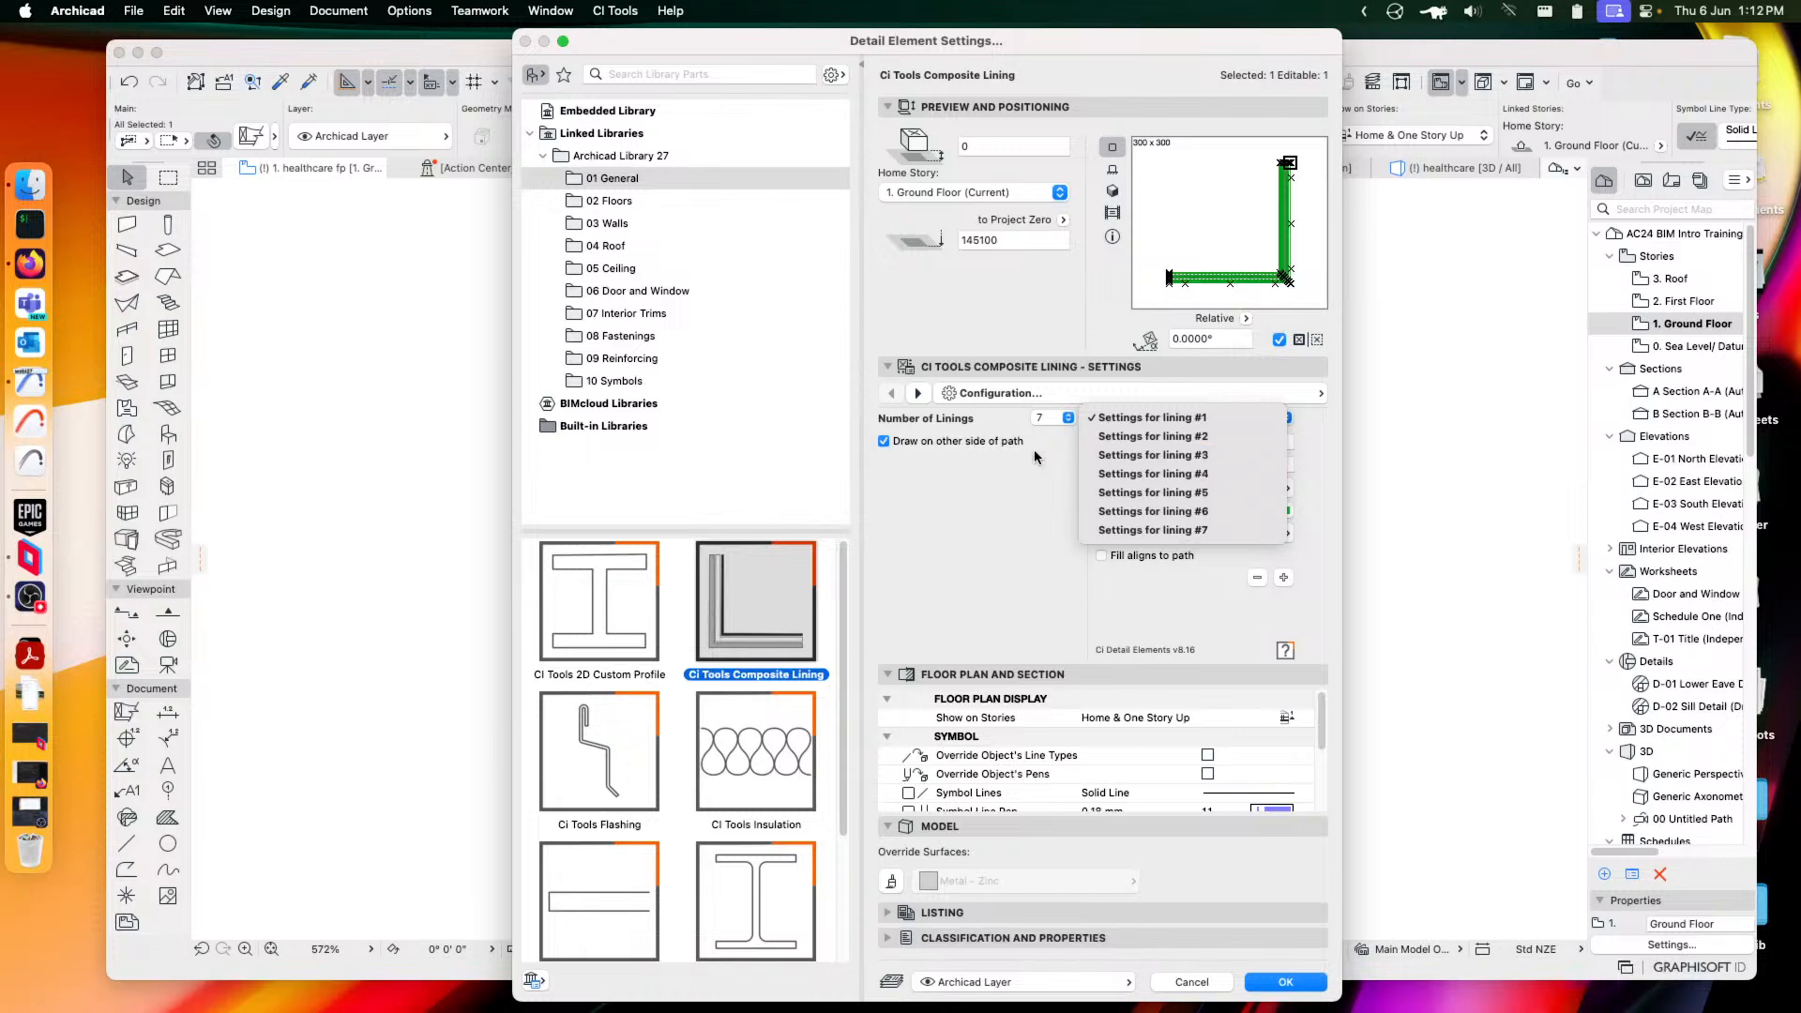
left_click(1059, 419)
left_click(1064, 419)
left_click(1044, 343)
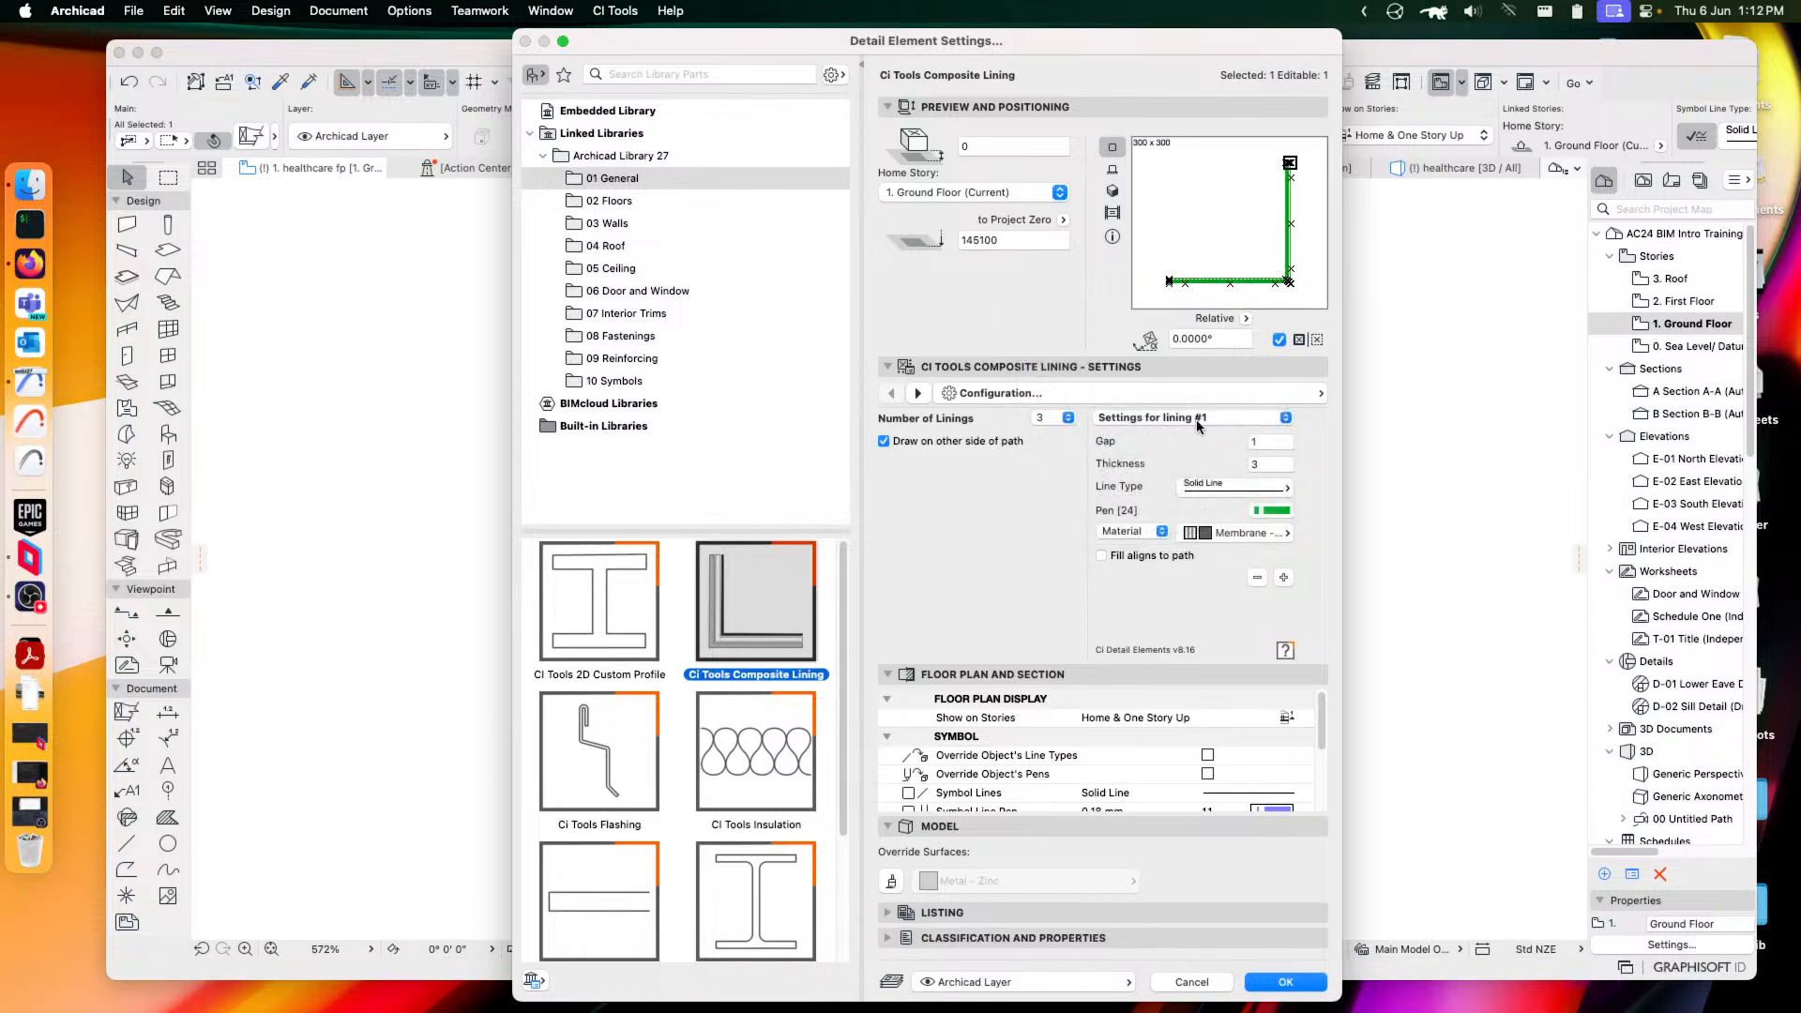
Keep Material as lining #2's fill source and apply the composite lining settings
left_click(1208, 419)
left_click(1208, 441)
left_click(1138, 533)
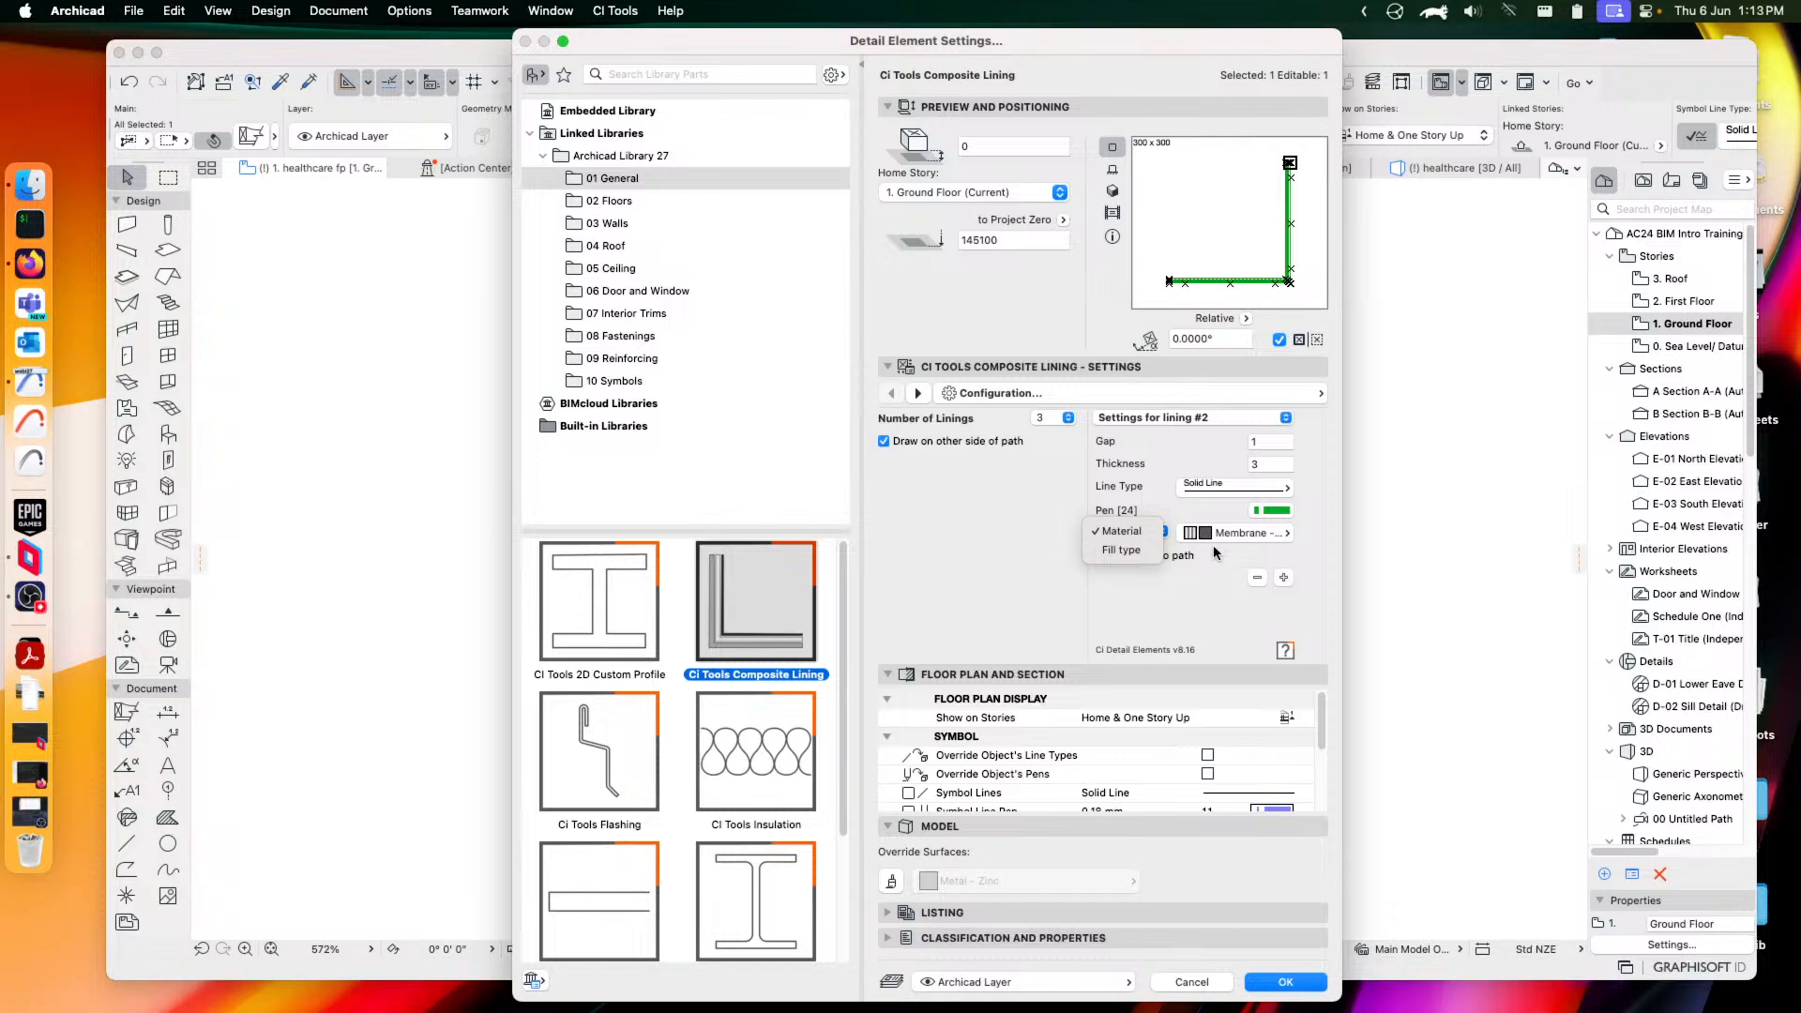
left_click(1247, 553)
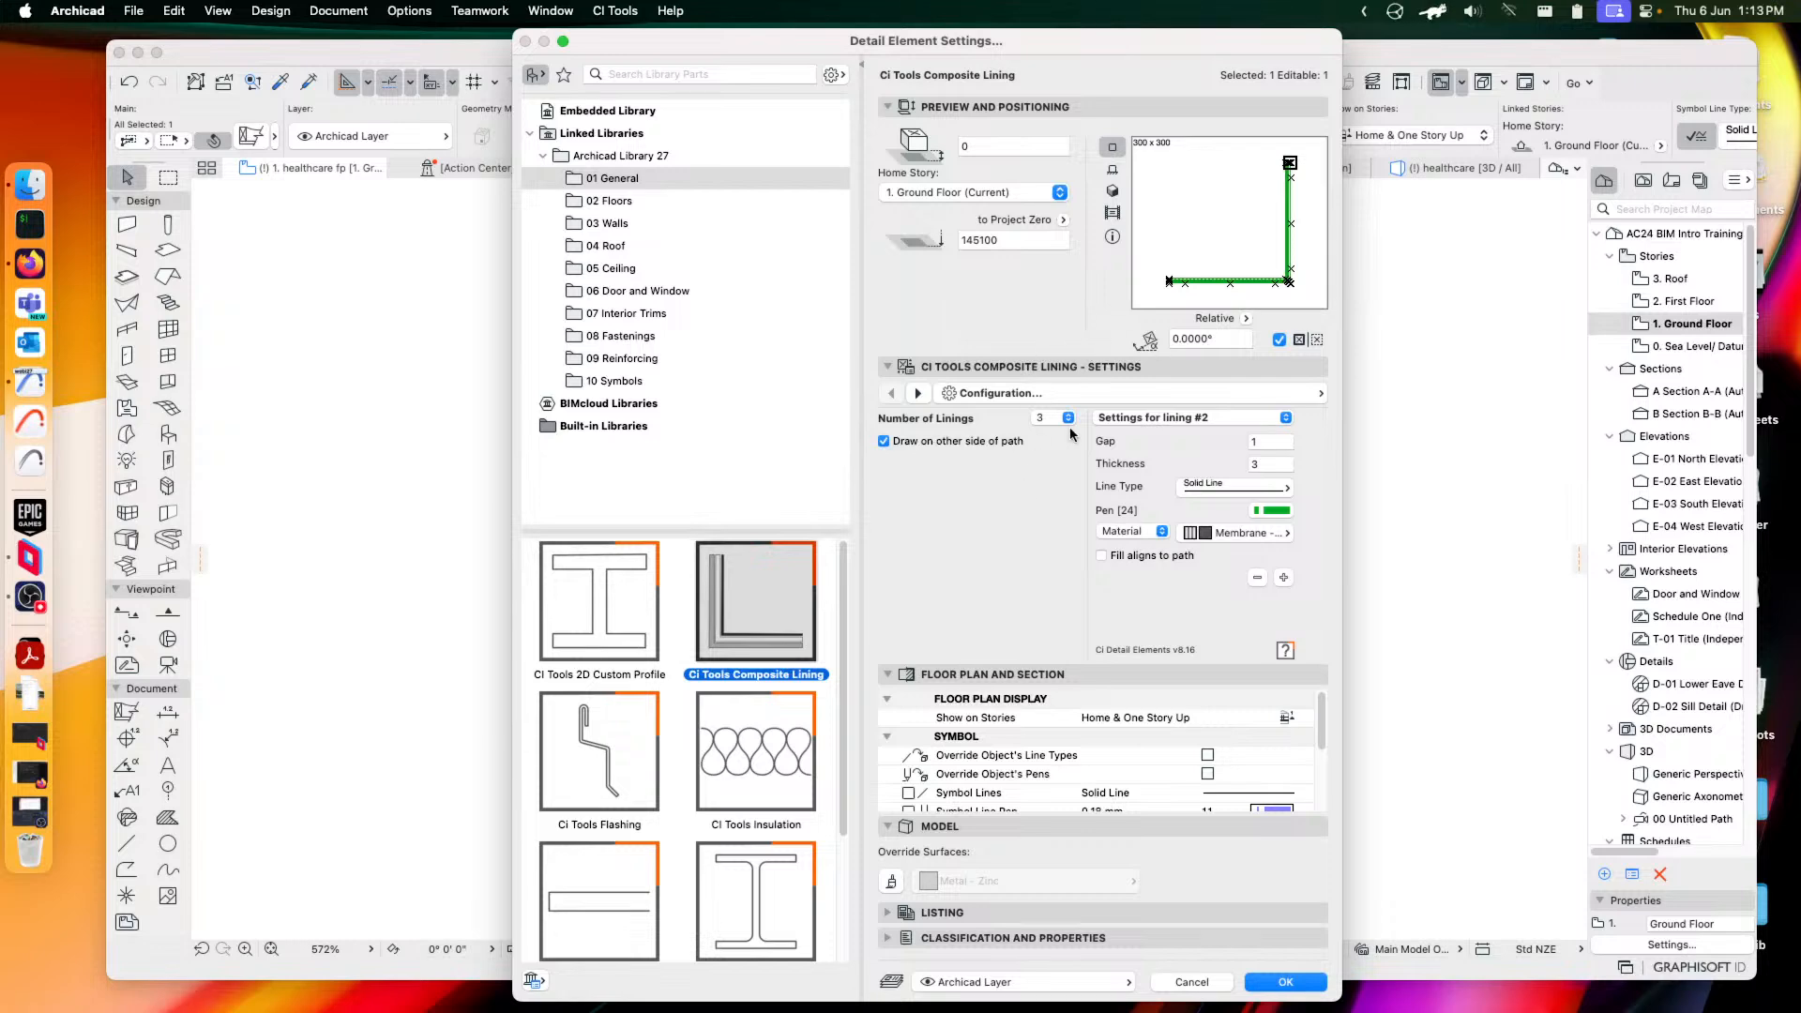
left_click(1108, 398)
left_click(1120, 418)
left_click(1282, 982)
scroll(976, 641, "up", 5)
scroll(1032, 561, "left", 2)
Extend the composite lining with two new angled edges, one up-left and one down-left
scroll(1059, 560, "up", 5)
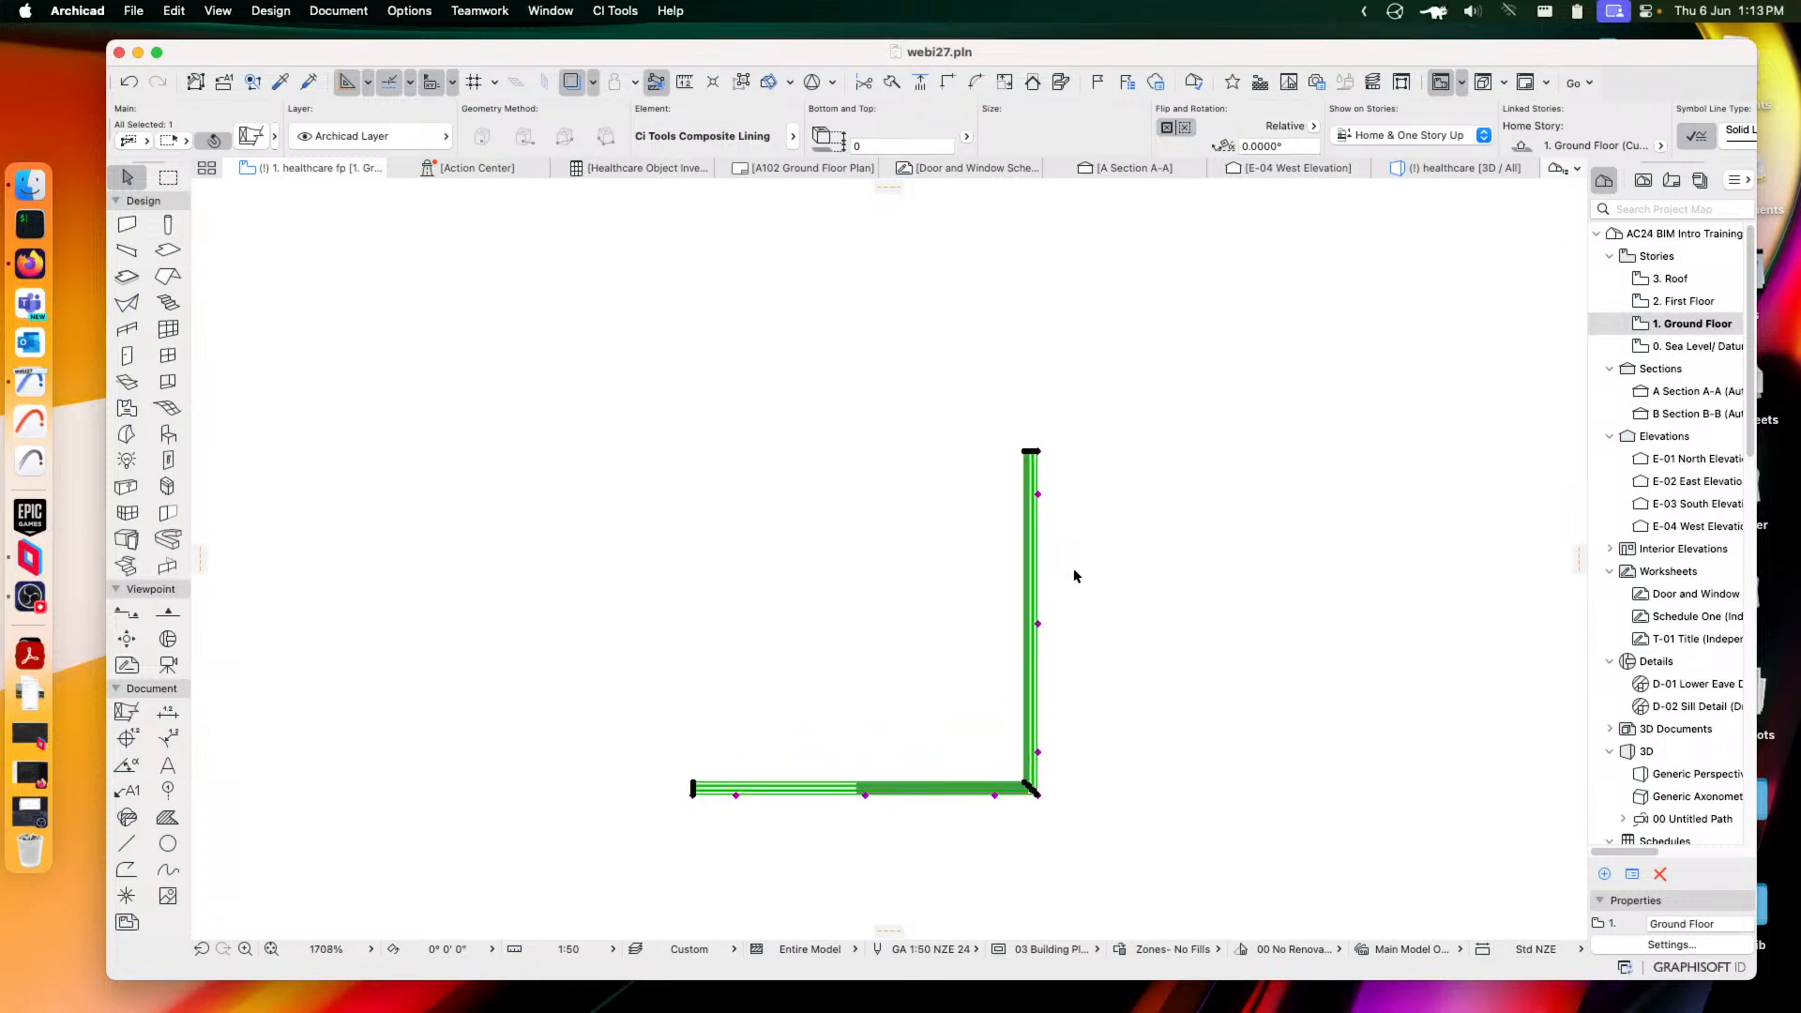
left_click(1244, 563)
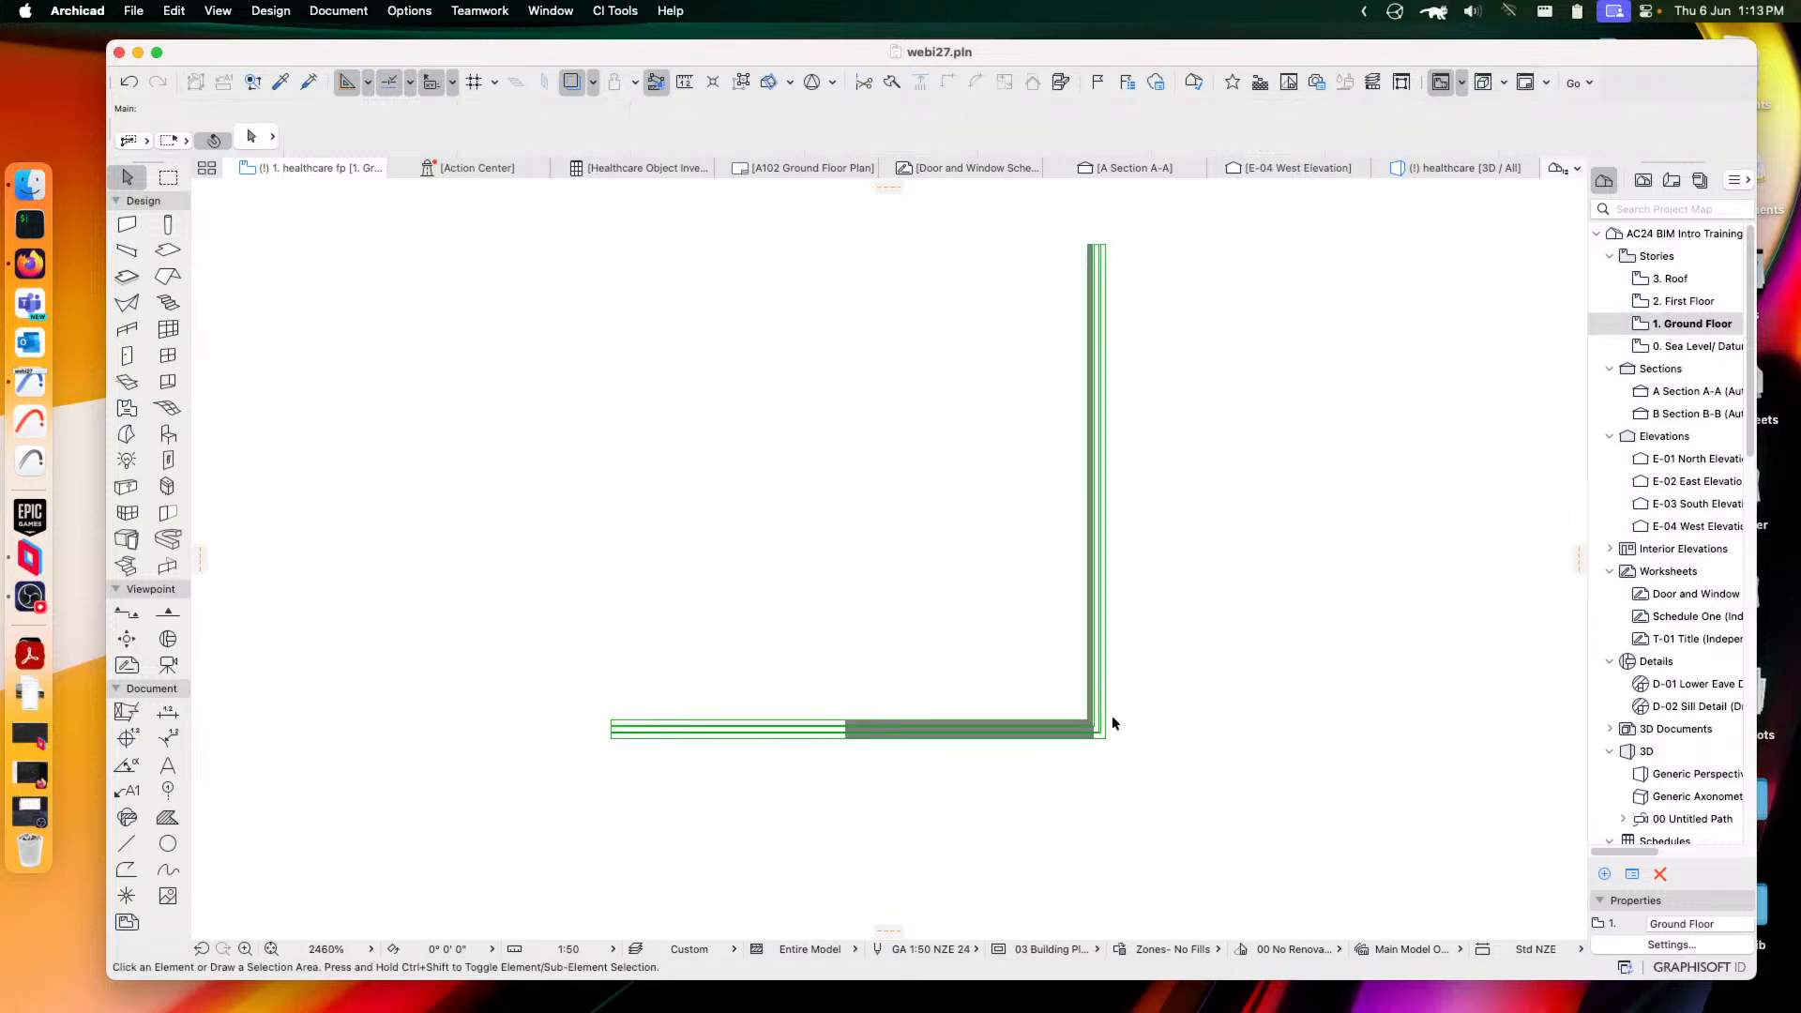
left_click(1101, 735)
left_click(1109, 313)
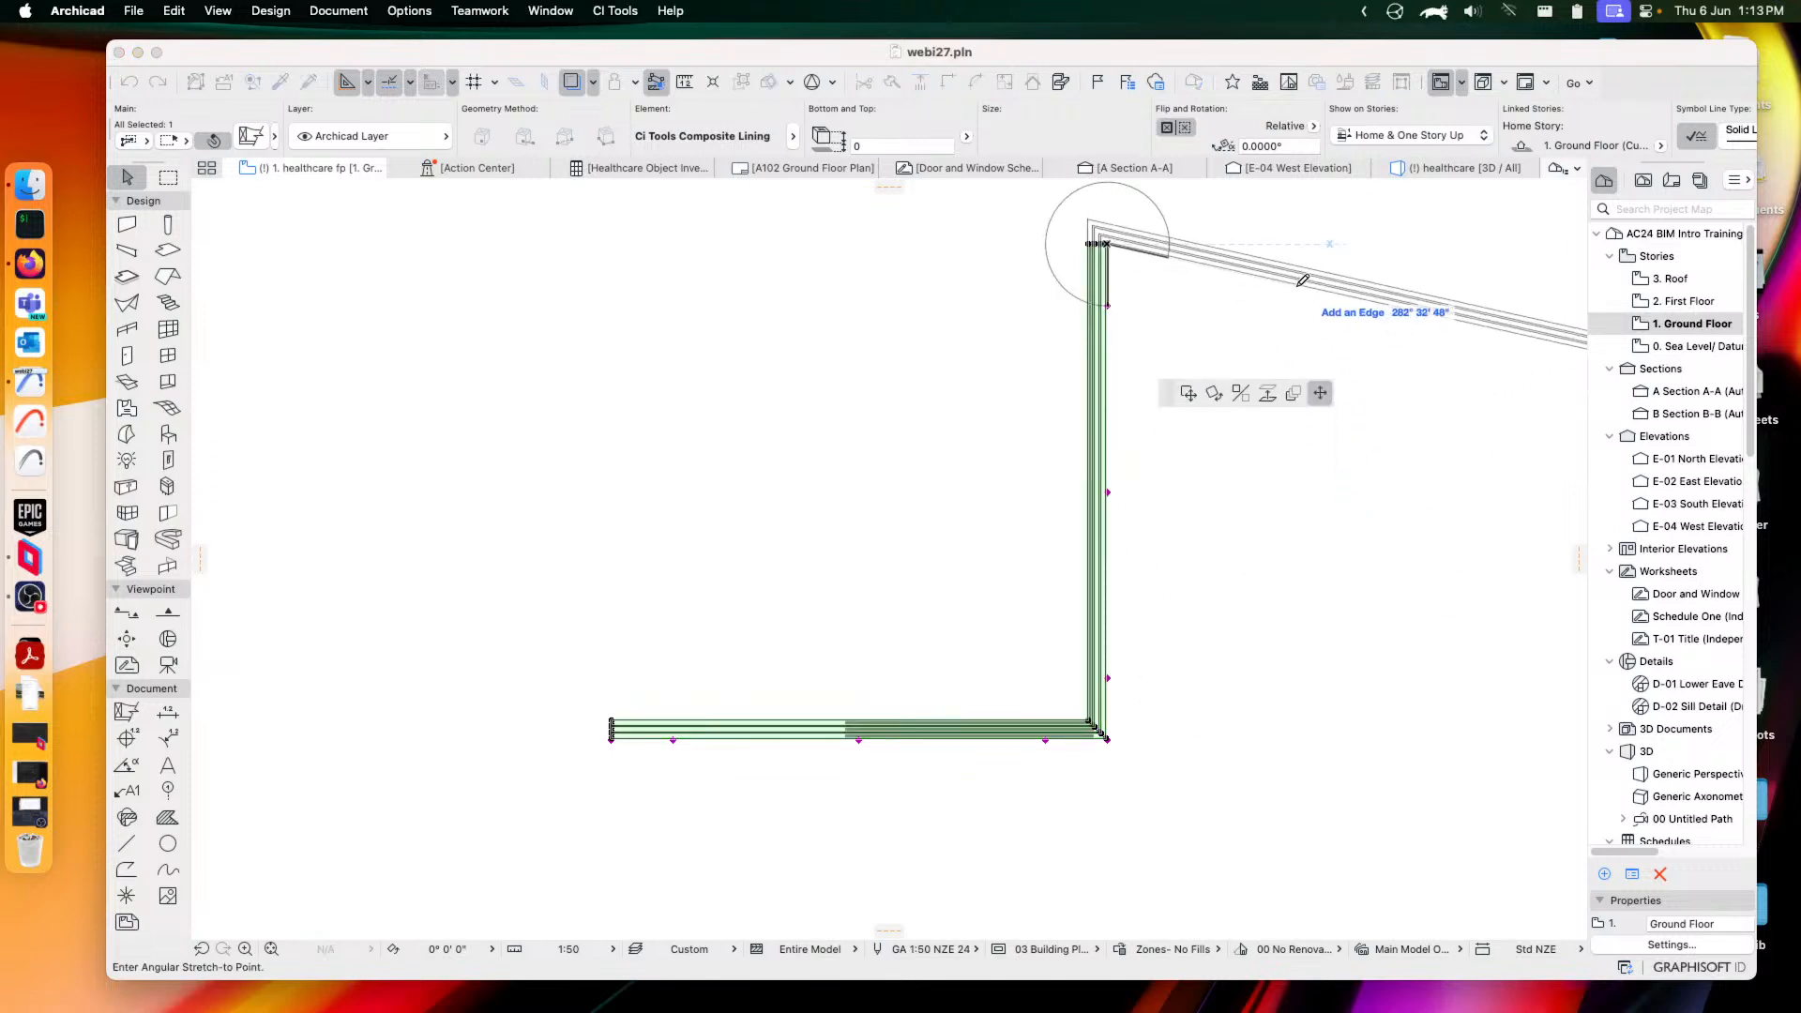
middle_click_drag(1303, 292, 1270, 368)
scroll(1147, 312, "down", 3)
middle_click_drag(1149, 310, 1088, 427)
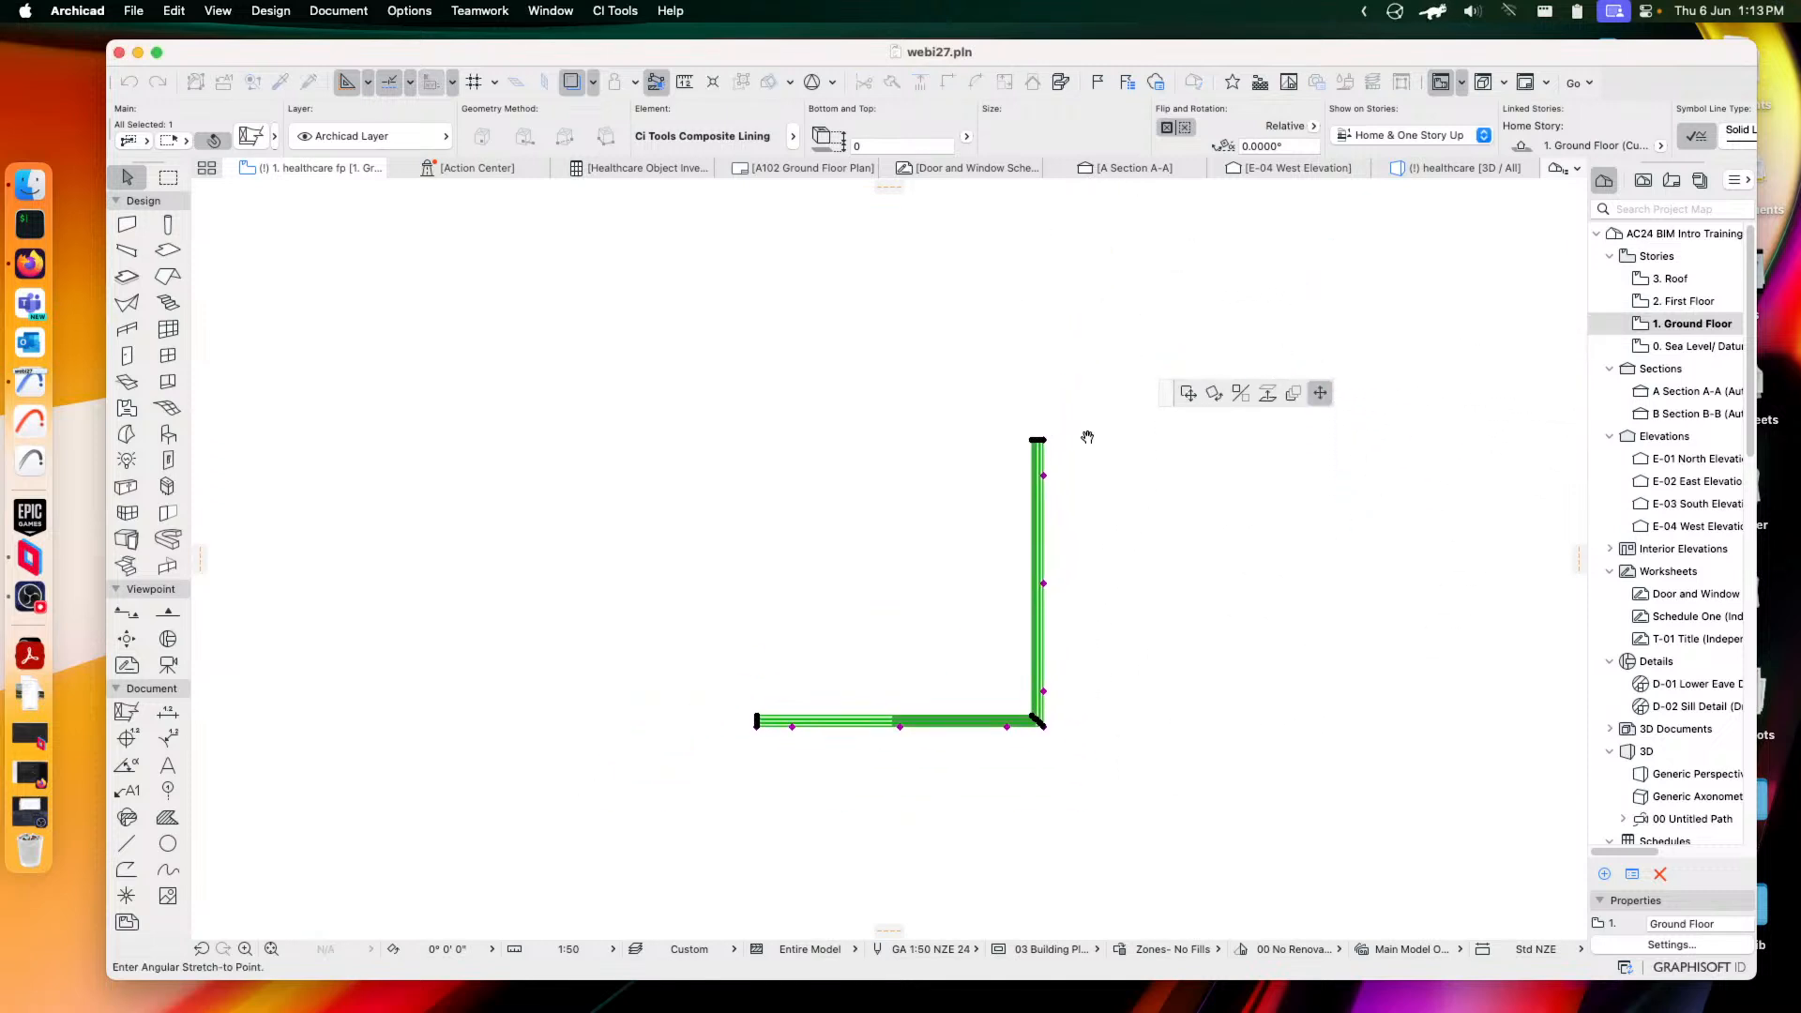
left_click(851, 340)
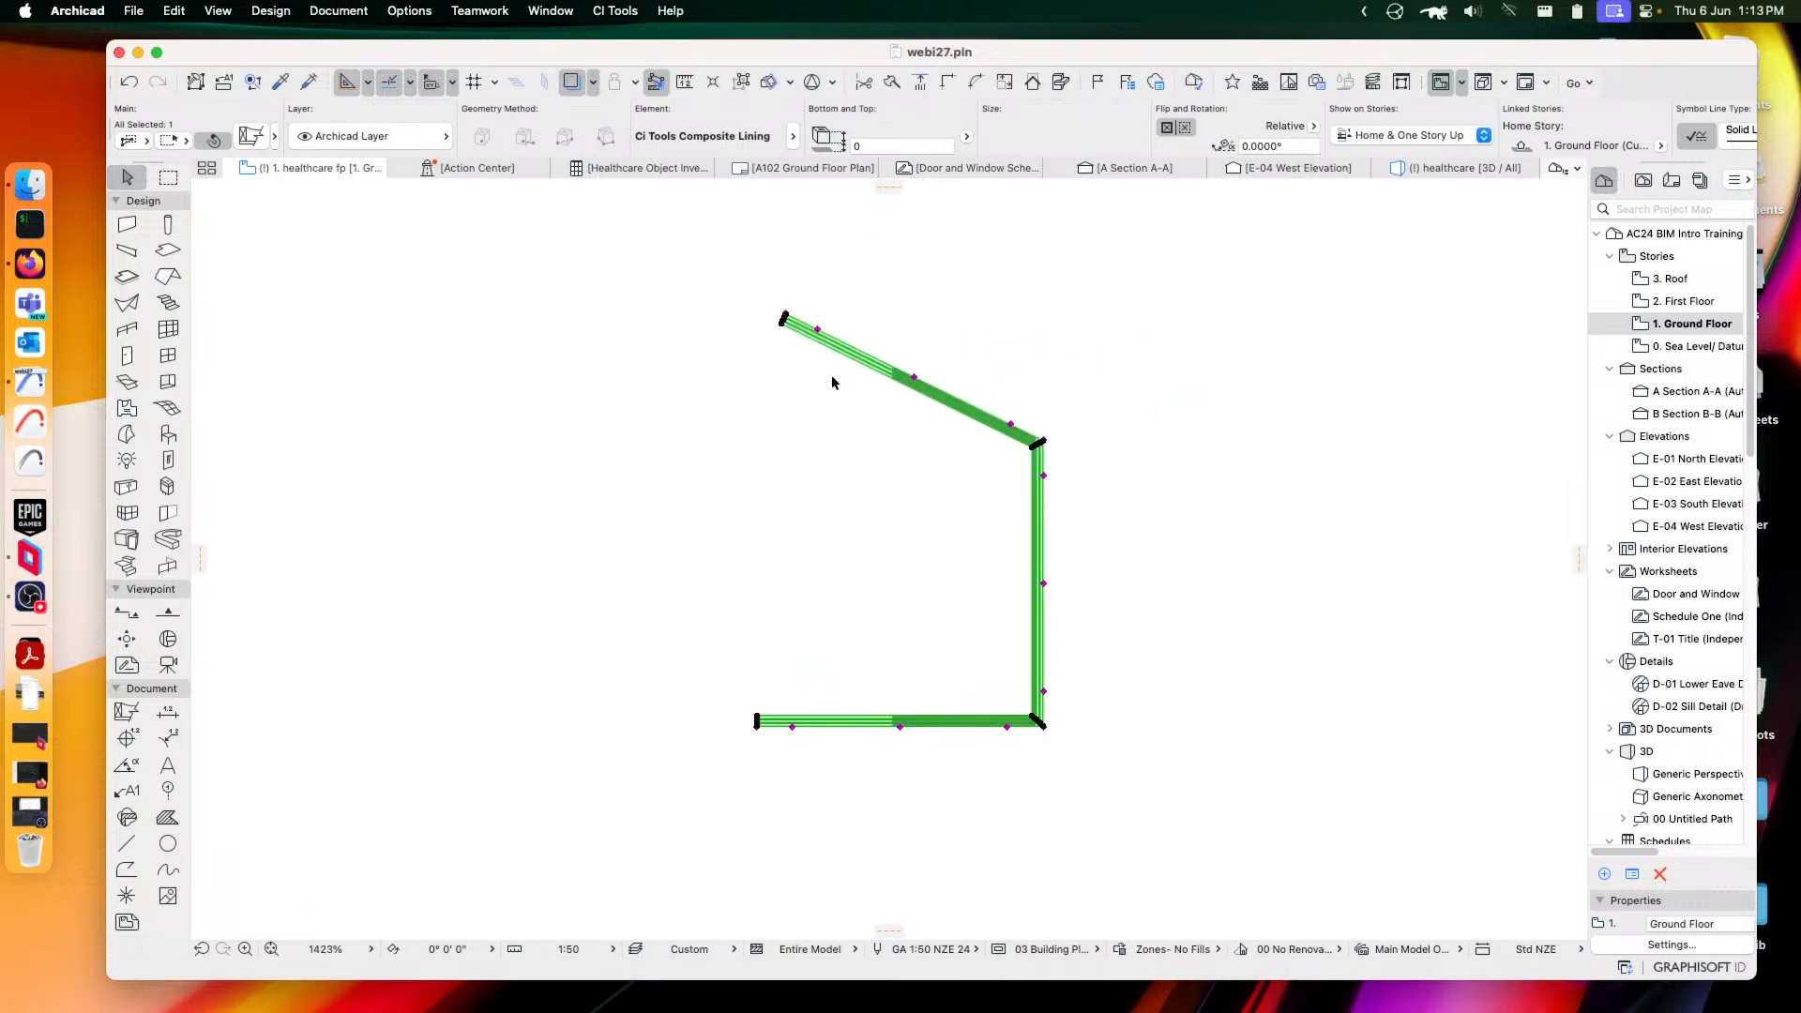
left_click(825, 332)
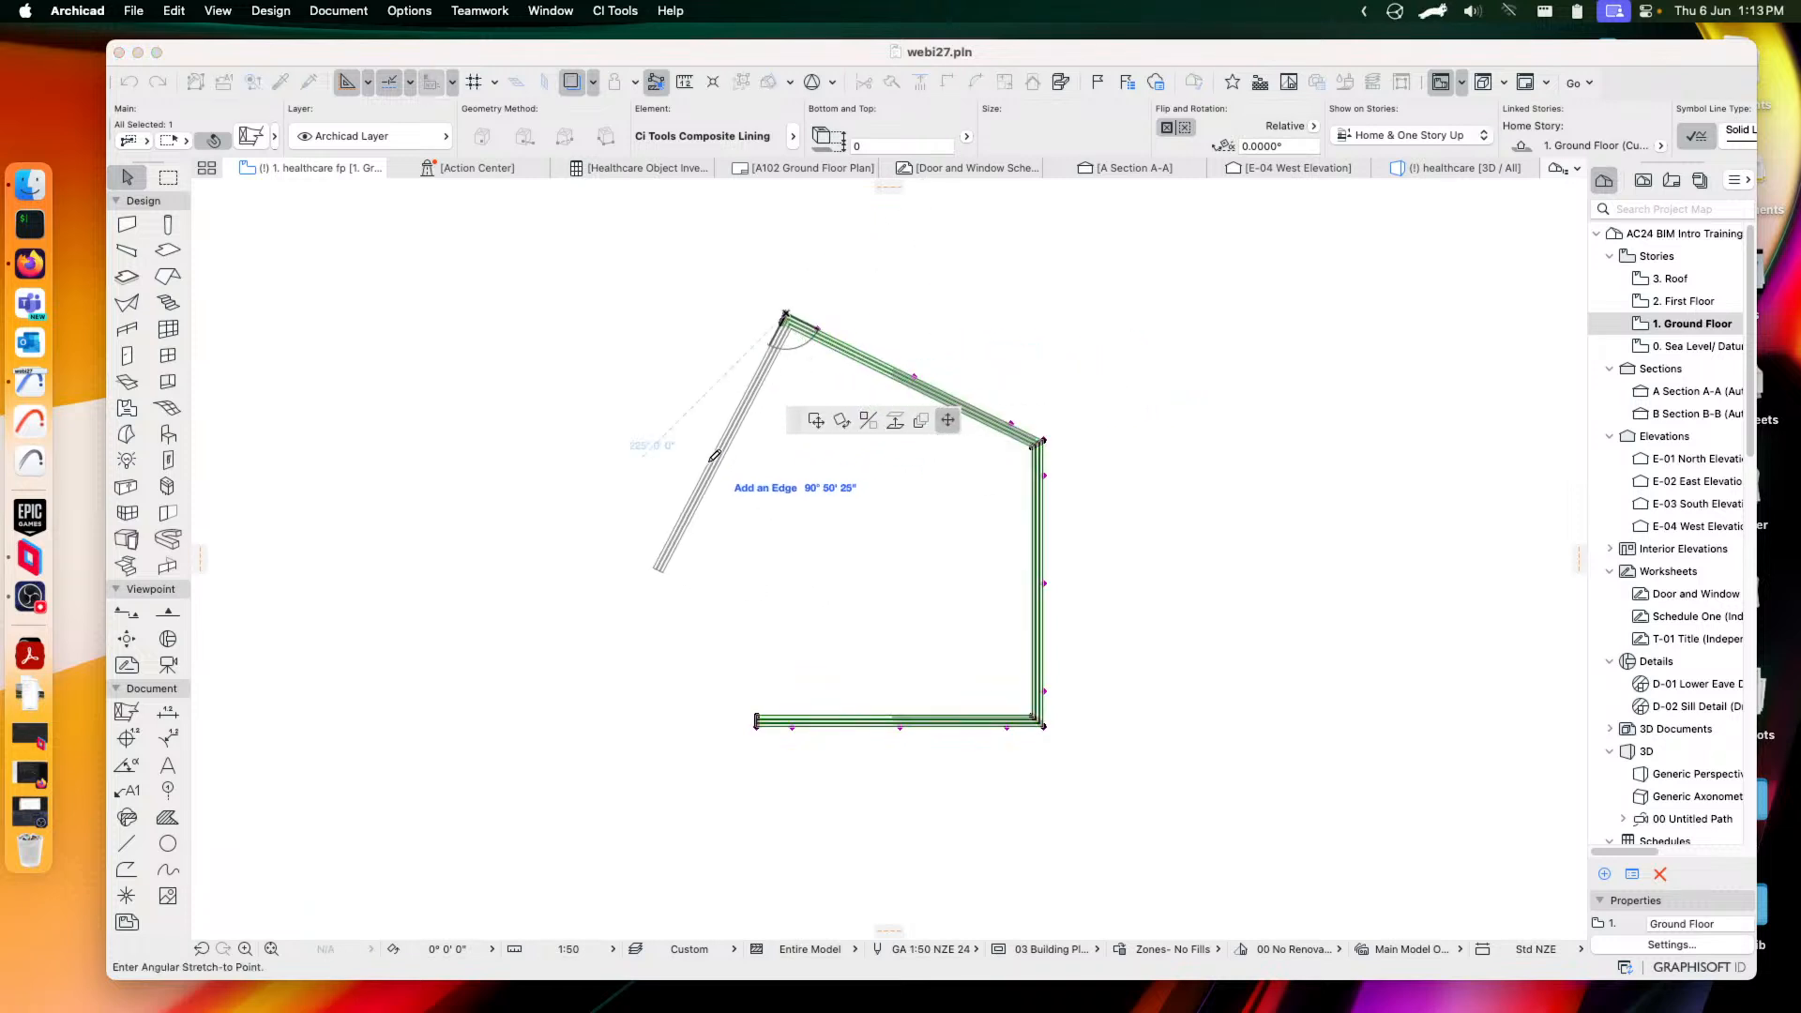
left_click(708, 455)
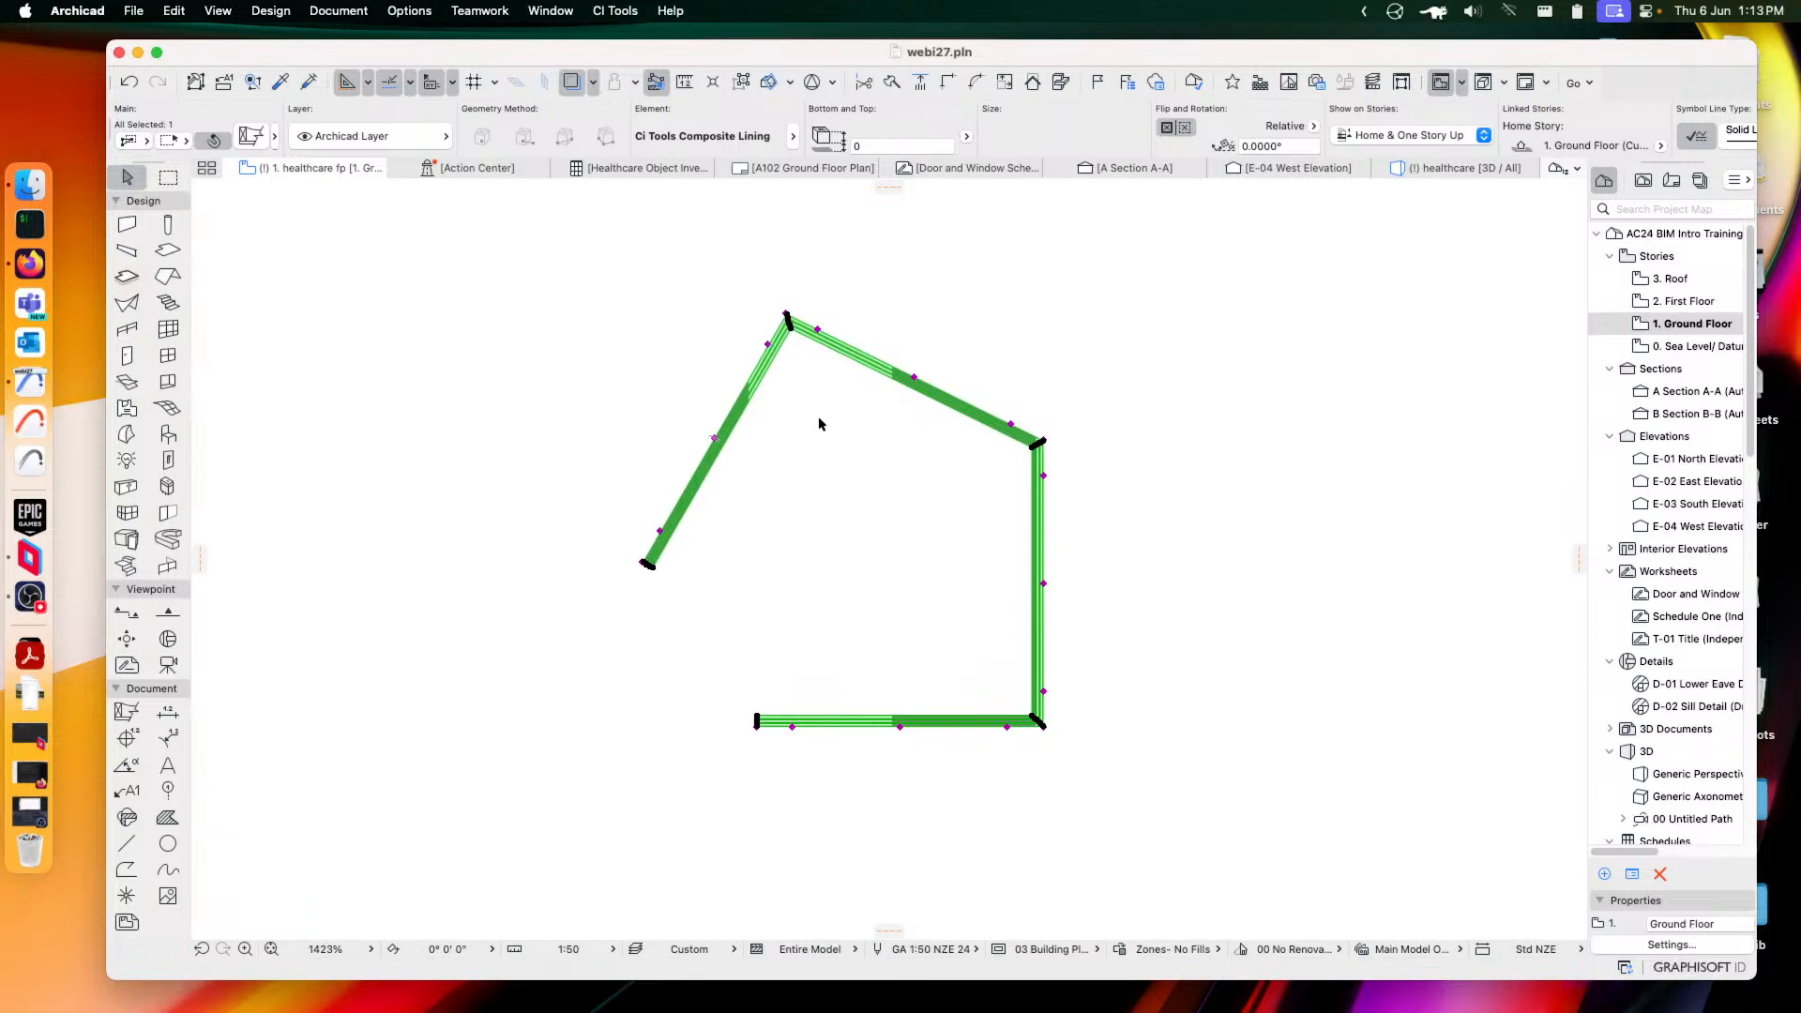
Insert an extra corner at the midpoint of the lining's top edge
left_click(915, 378)
left_click(981, 326)
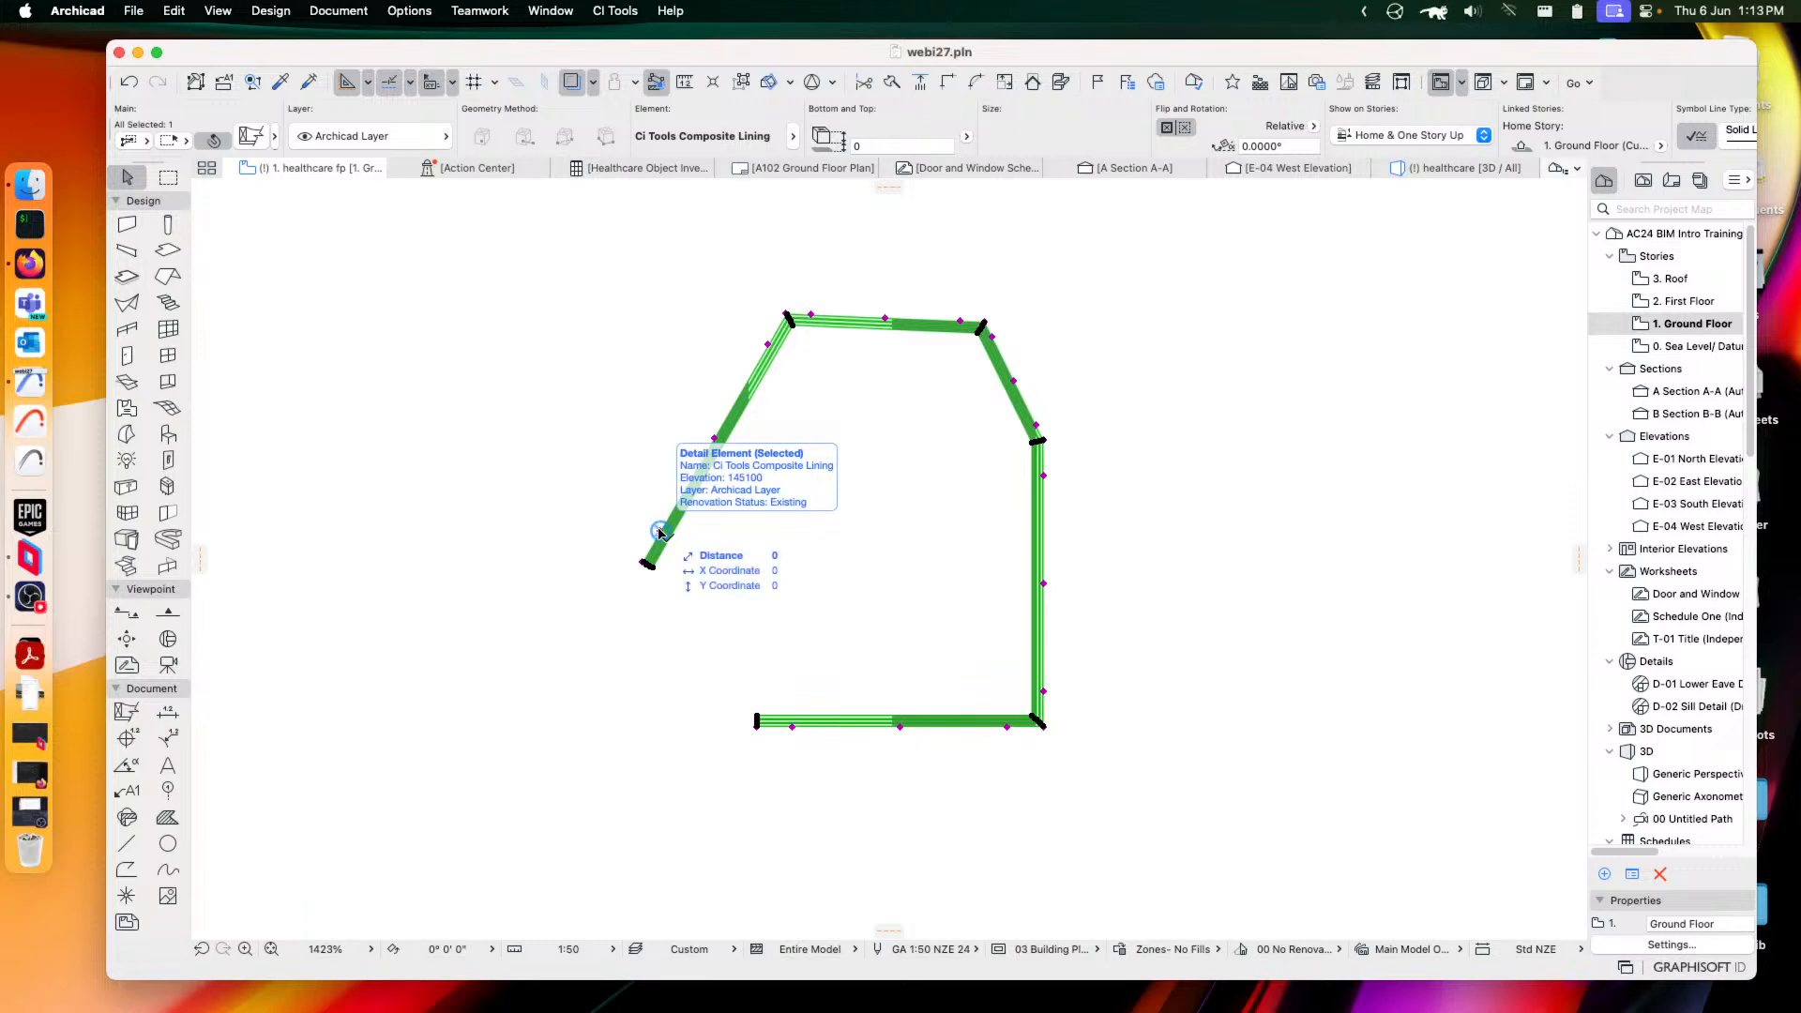
scroll(962, 600, "up", 1)
scroll(963, 597, "up", 4)
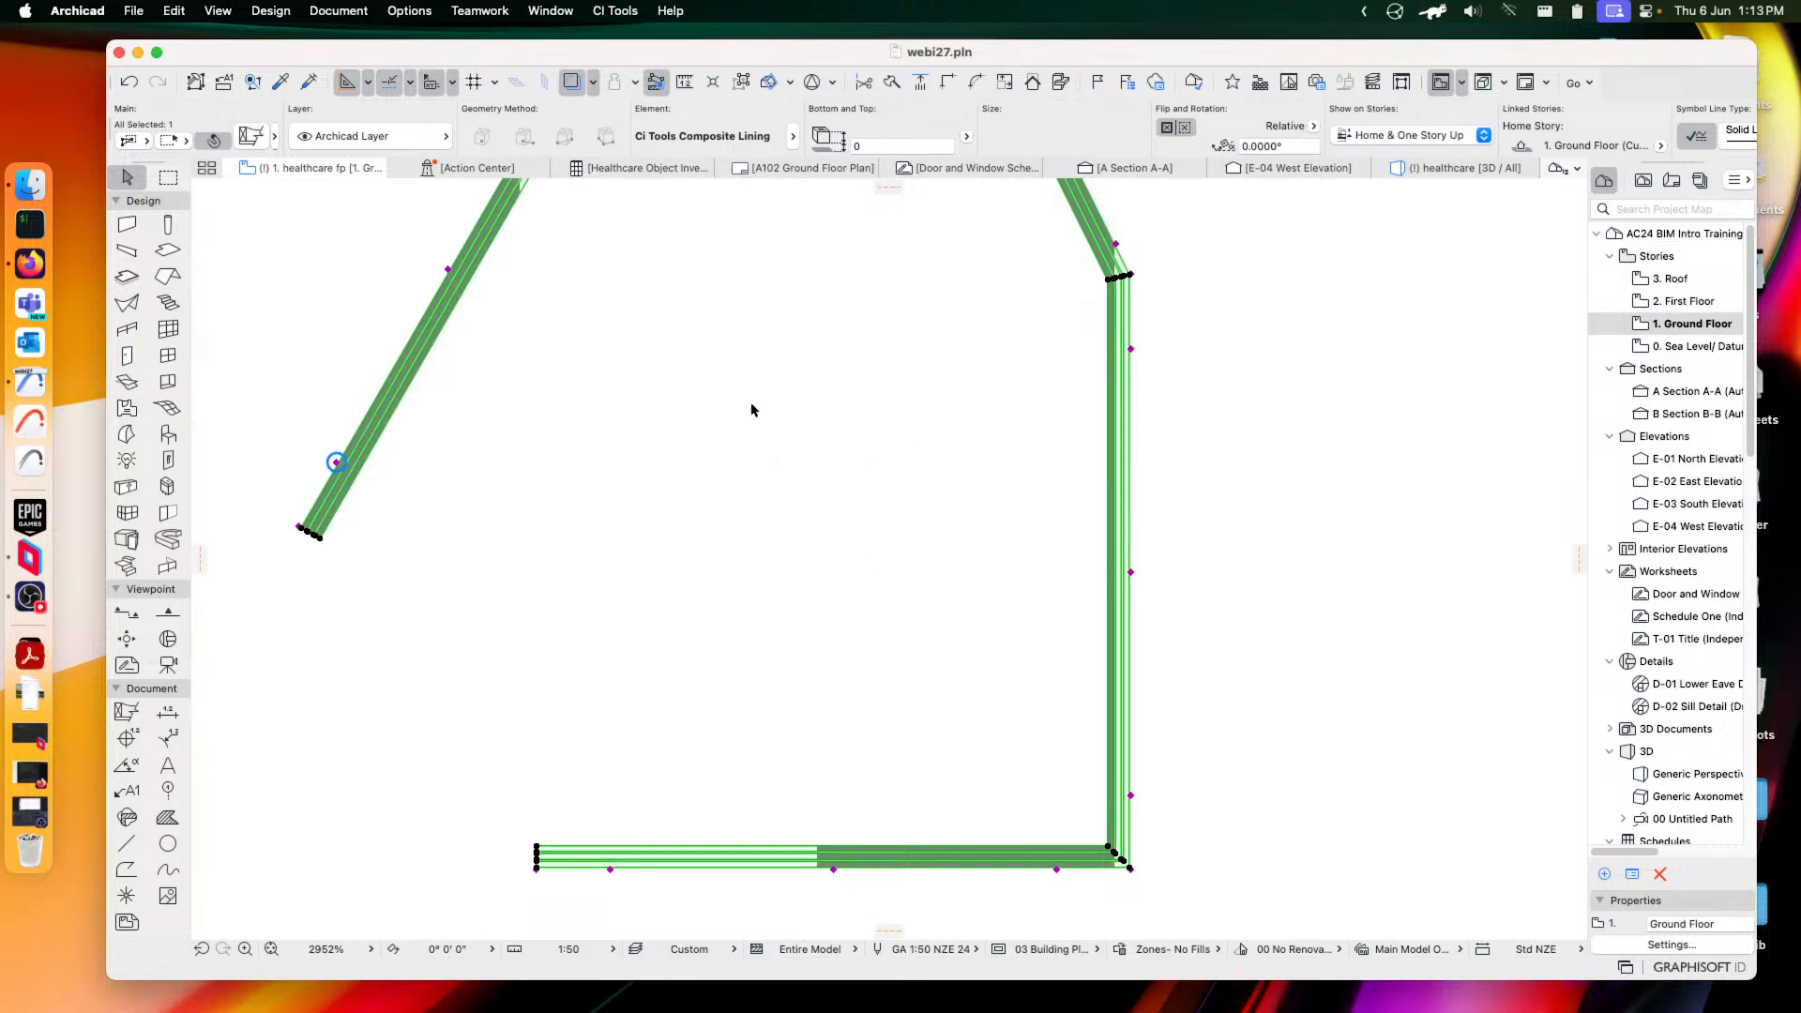
scroll(813, 559, "down", 4)
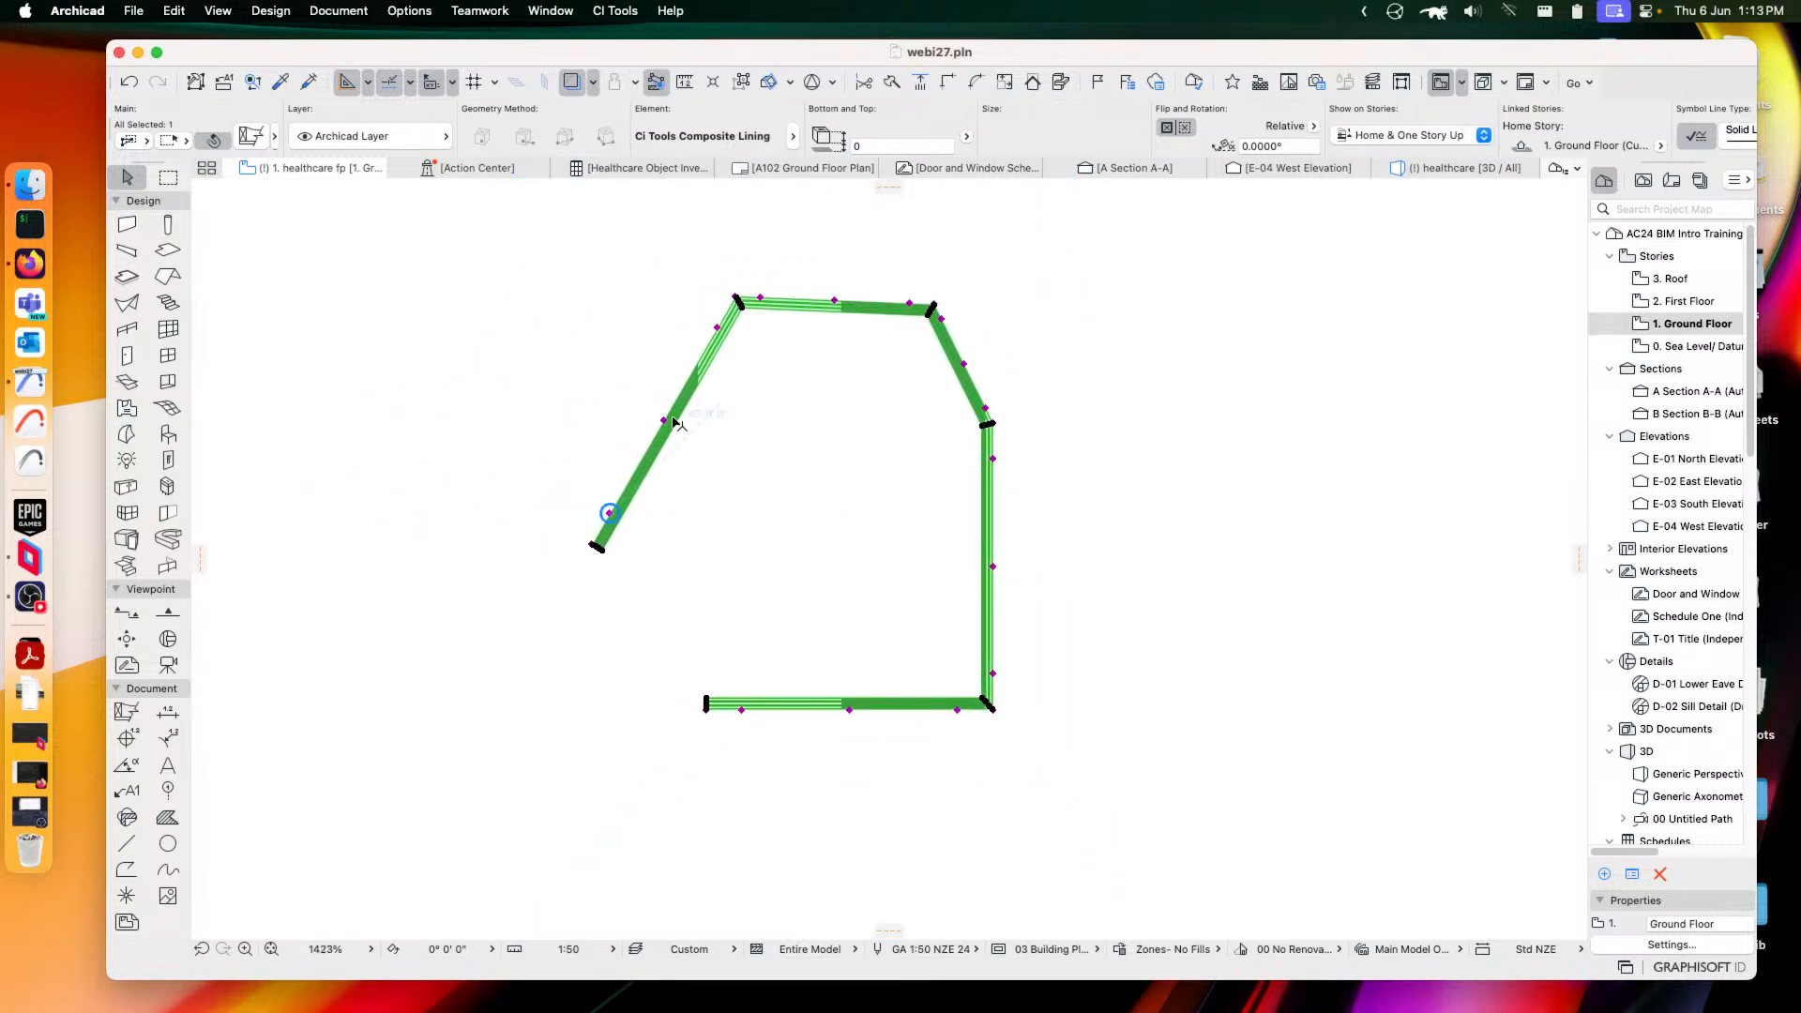
Switch the element to Ci Tools Flashing with the Barge (Corrugated) profile
left_click(251, 137)
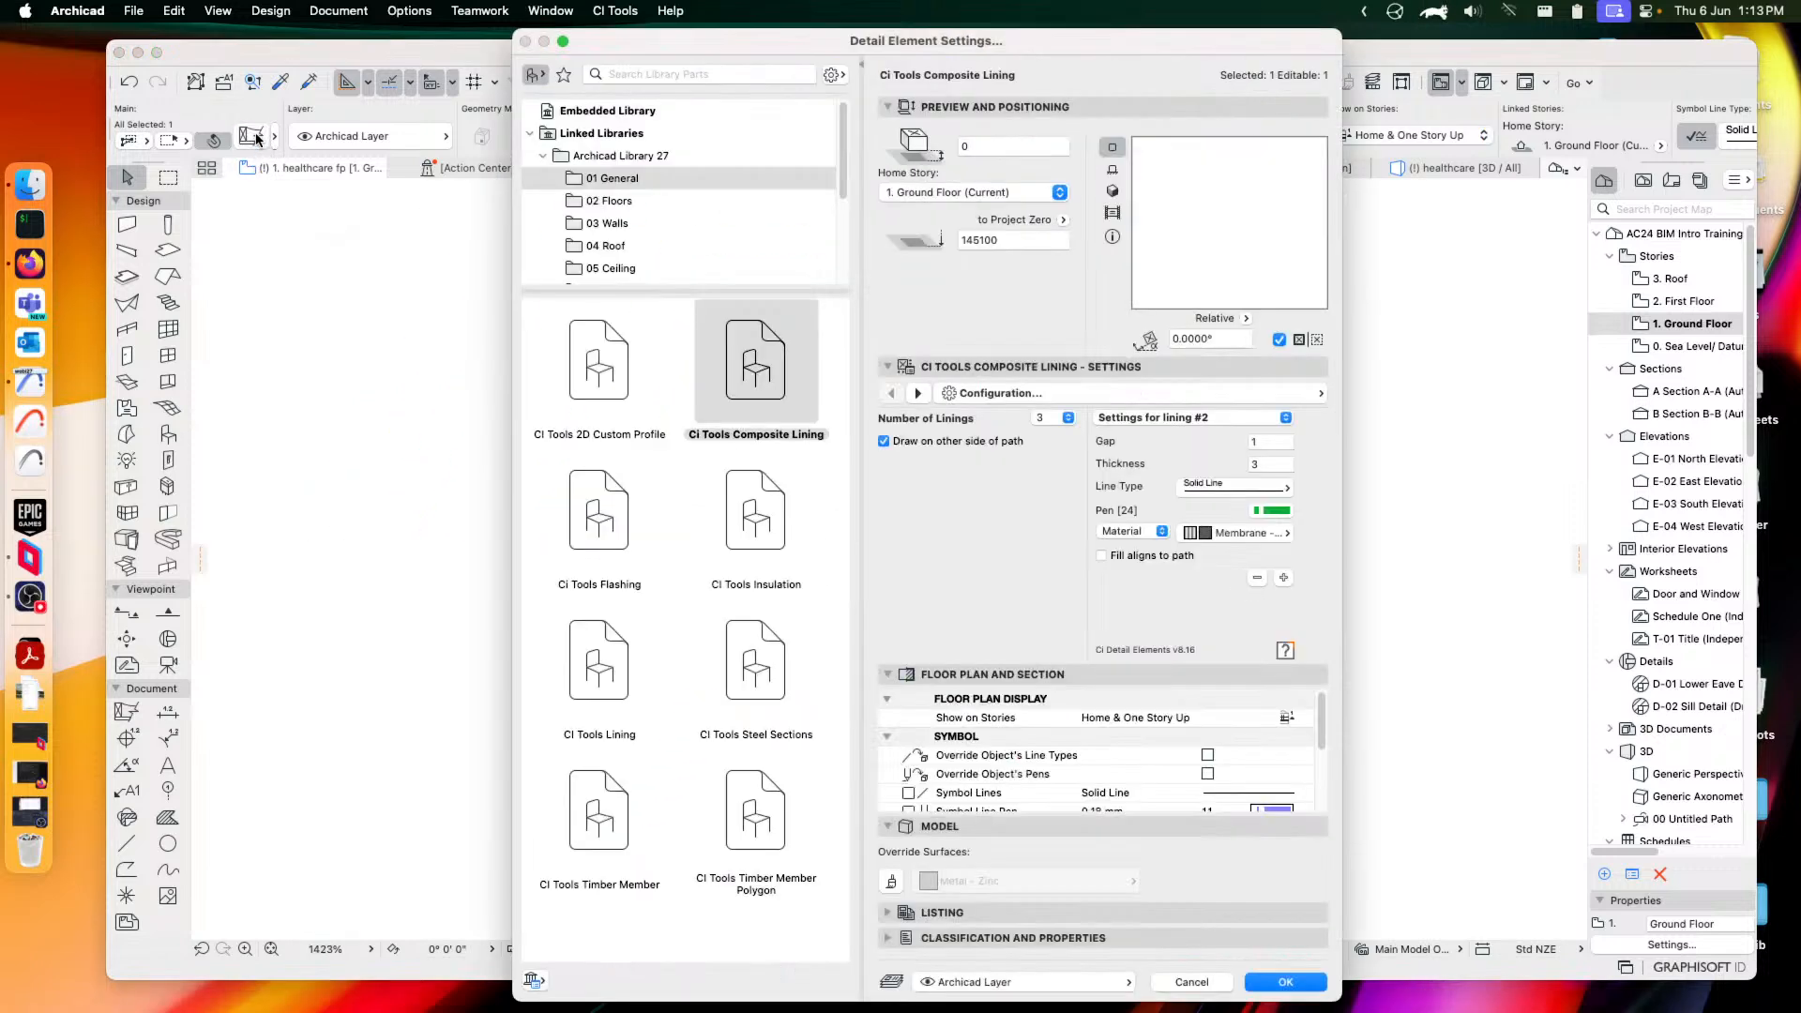
left_click(601, 758)
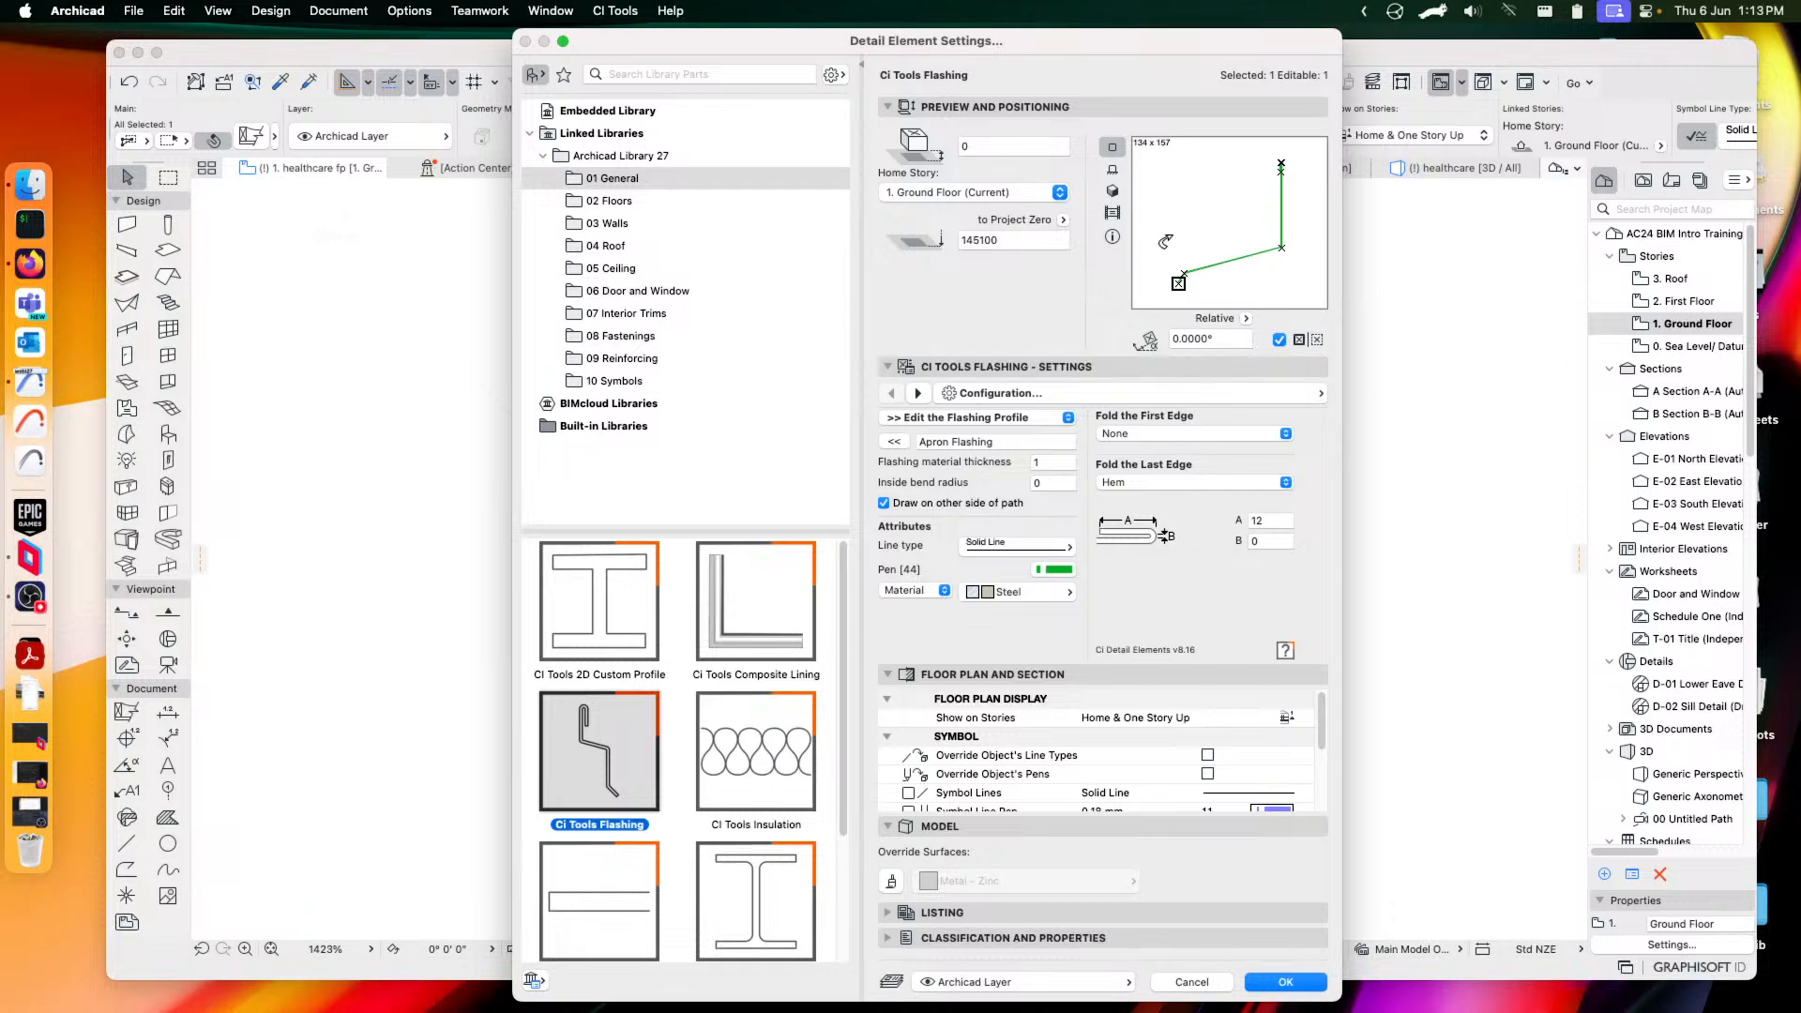
left_click(995, 401)
left_click(1156, 387)
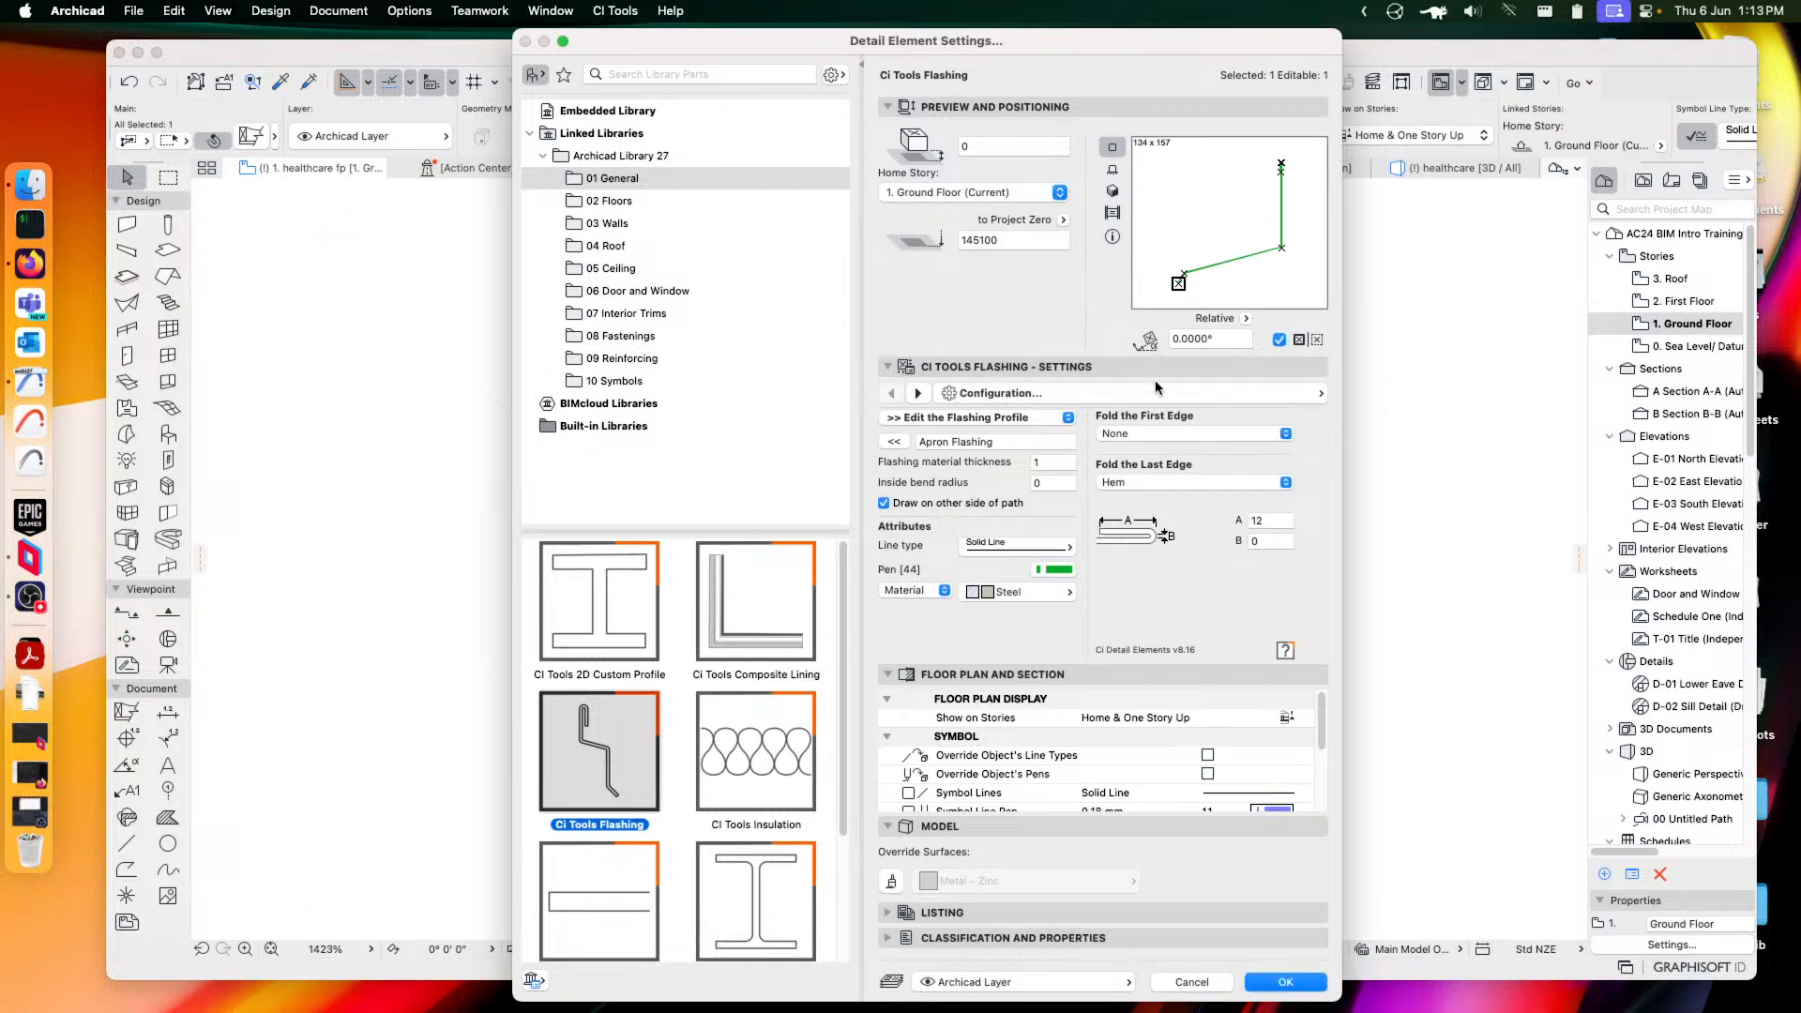
left_click(956, 420)
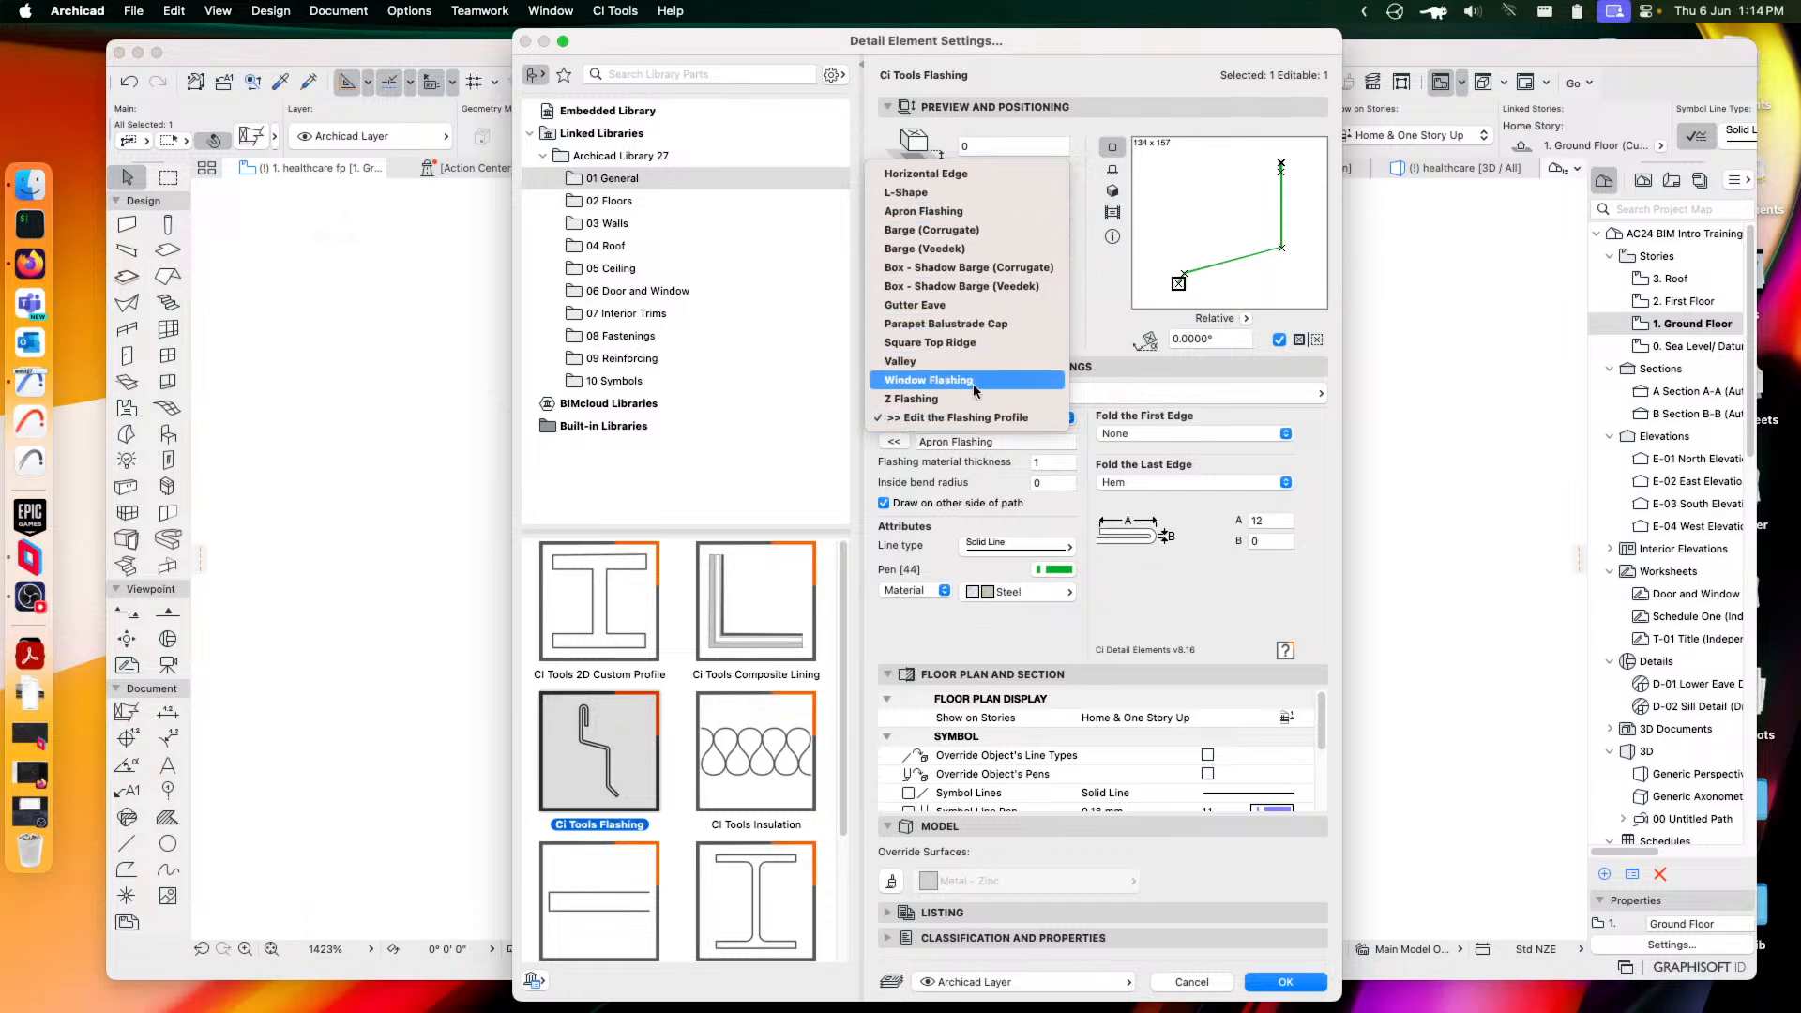
left_click(924, 305)
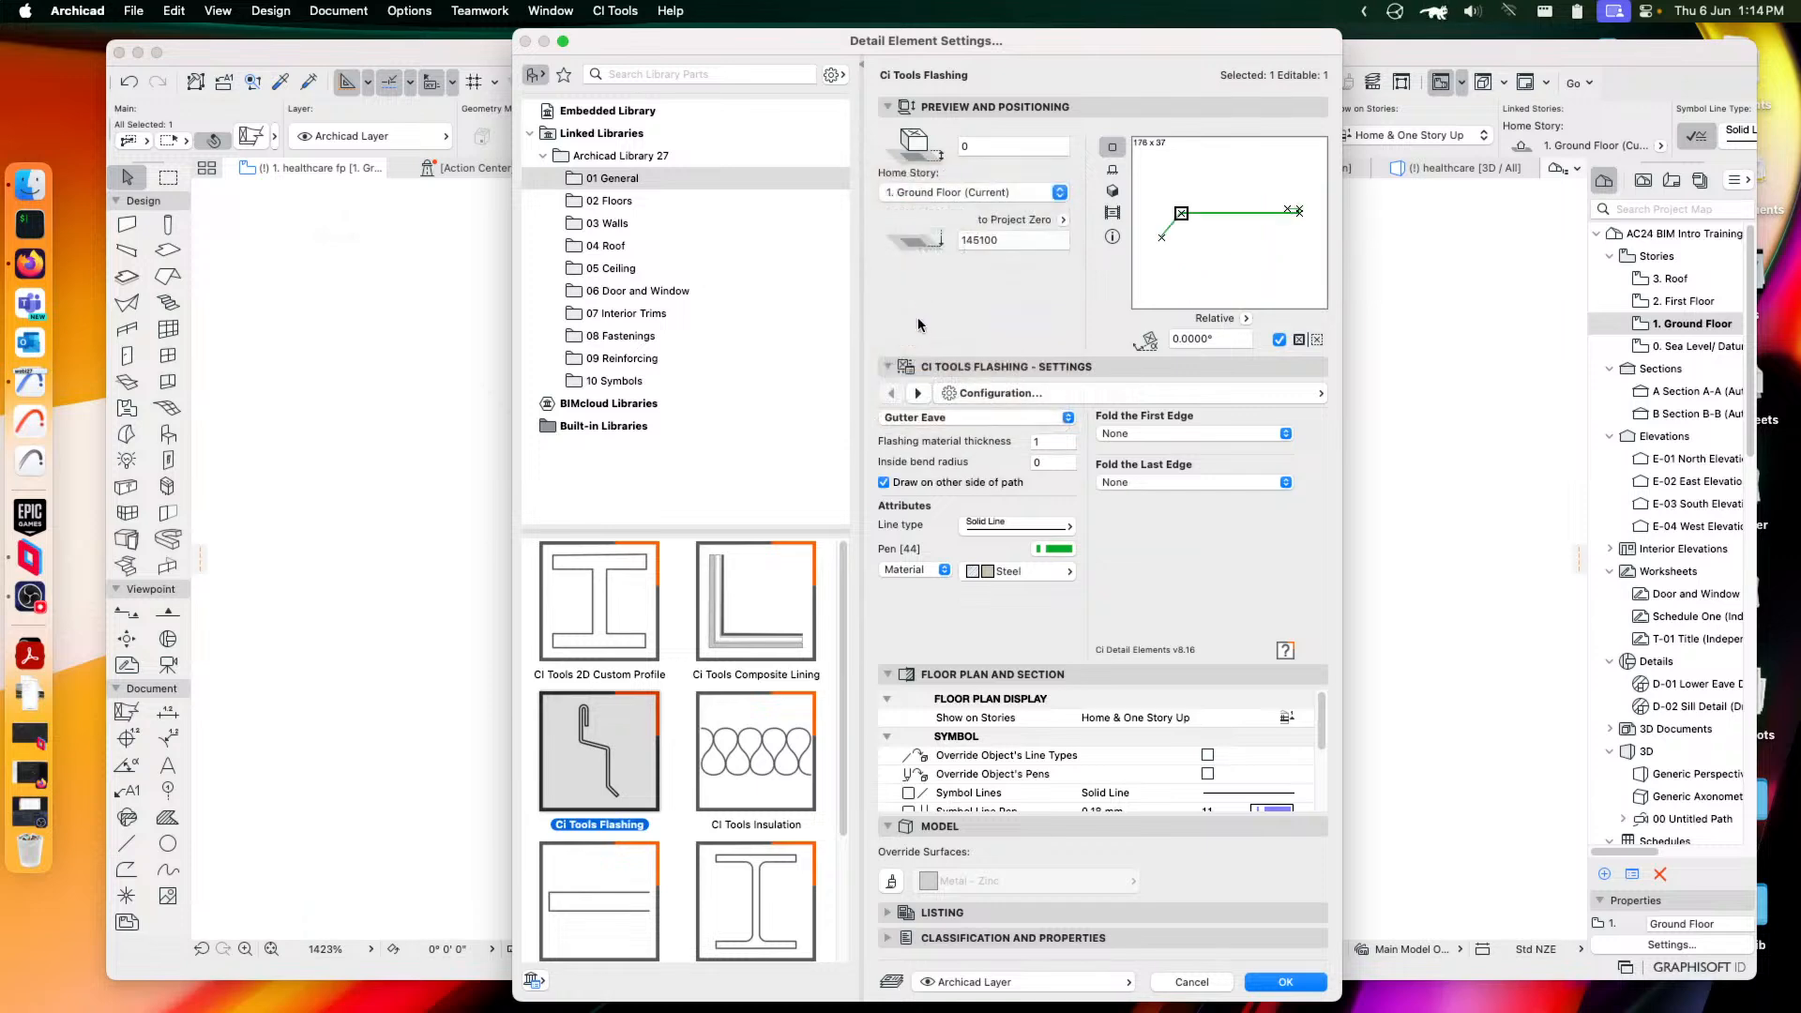
left_click(939, 418)
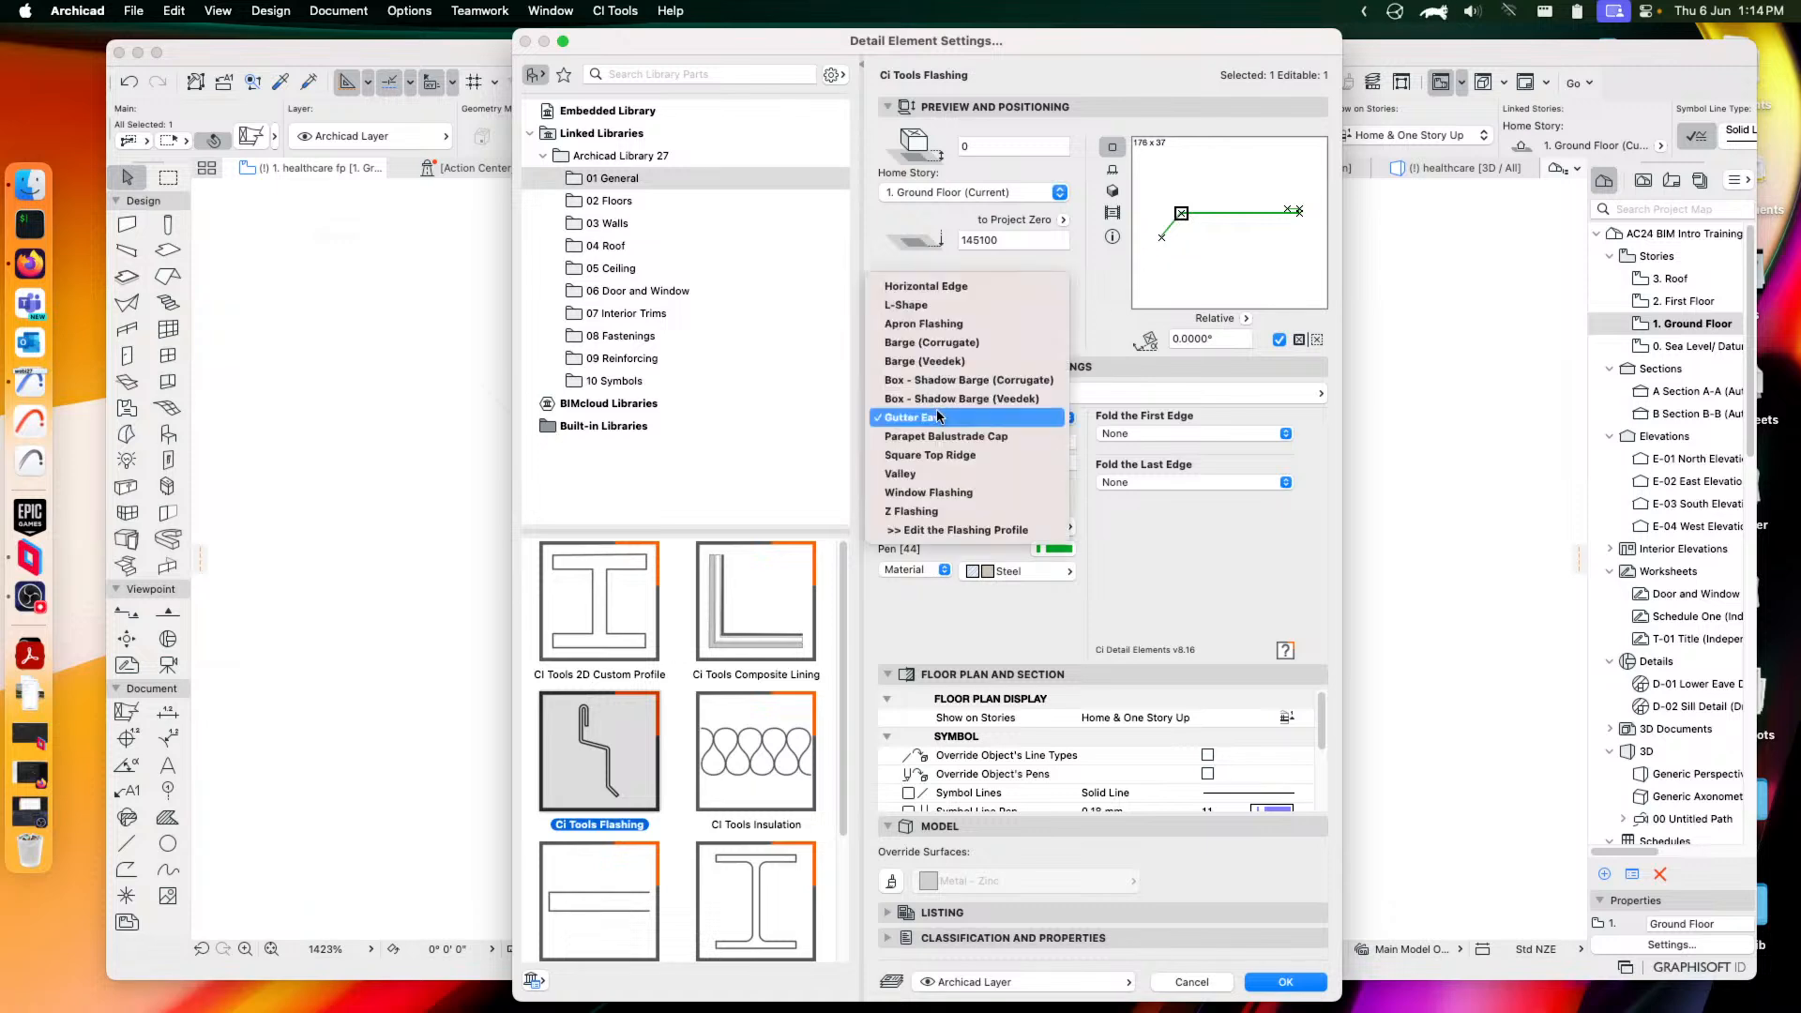
left_click(917, 305)
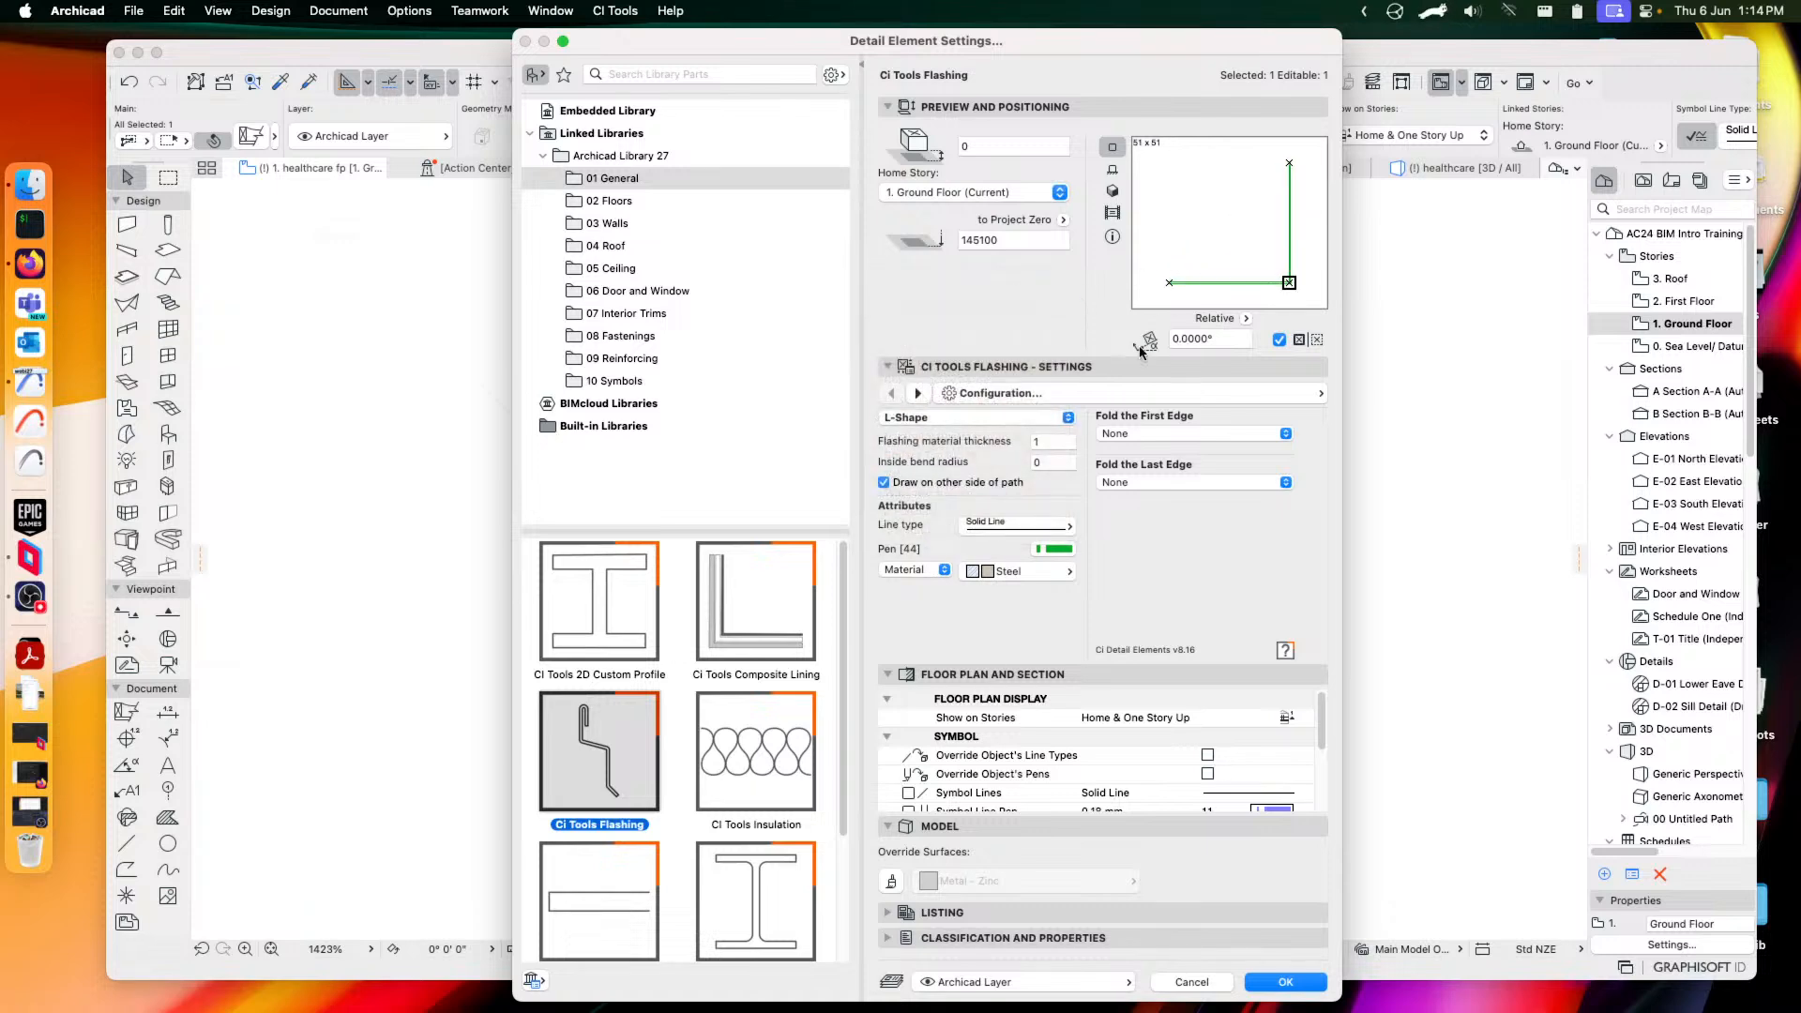
left_click(943, 420)
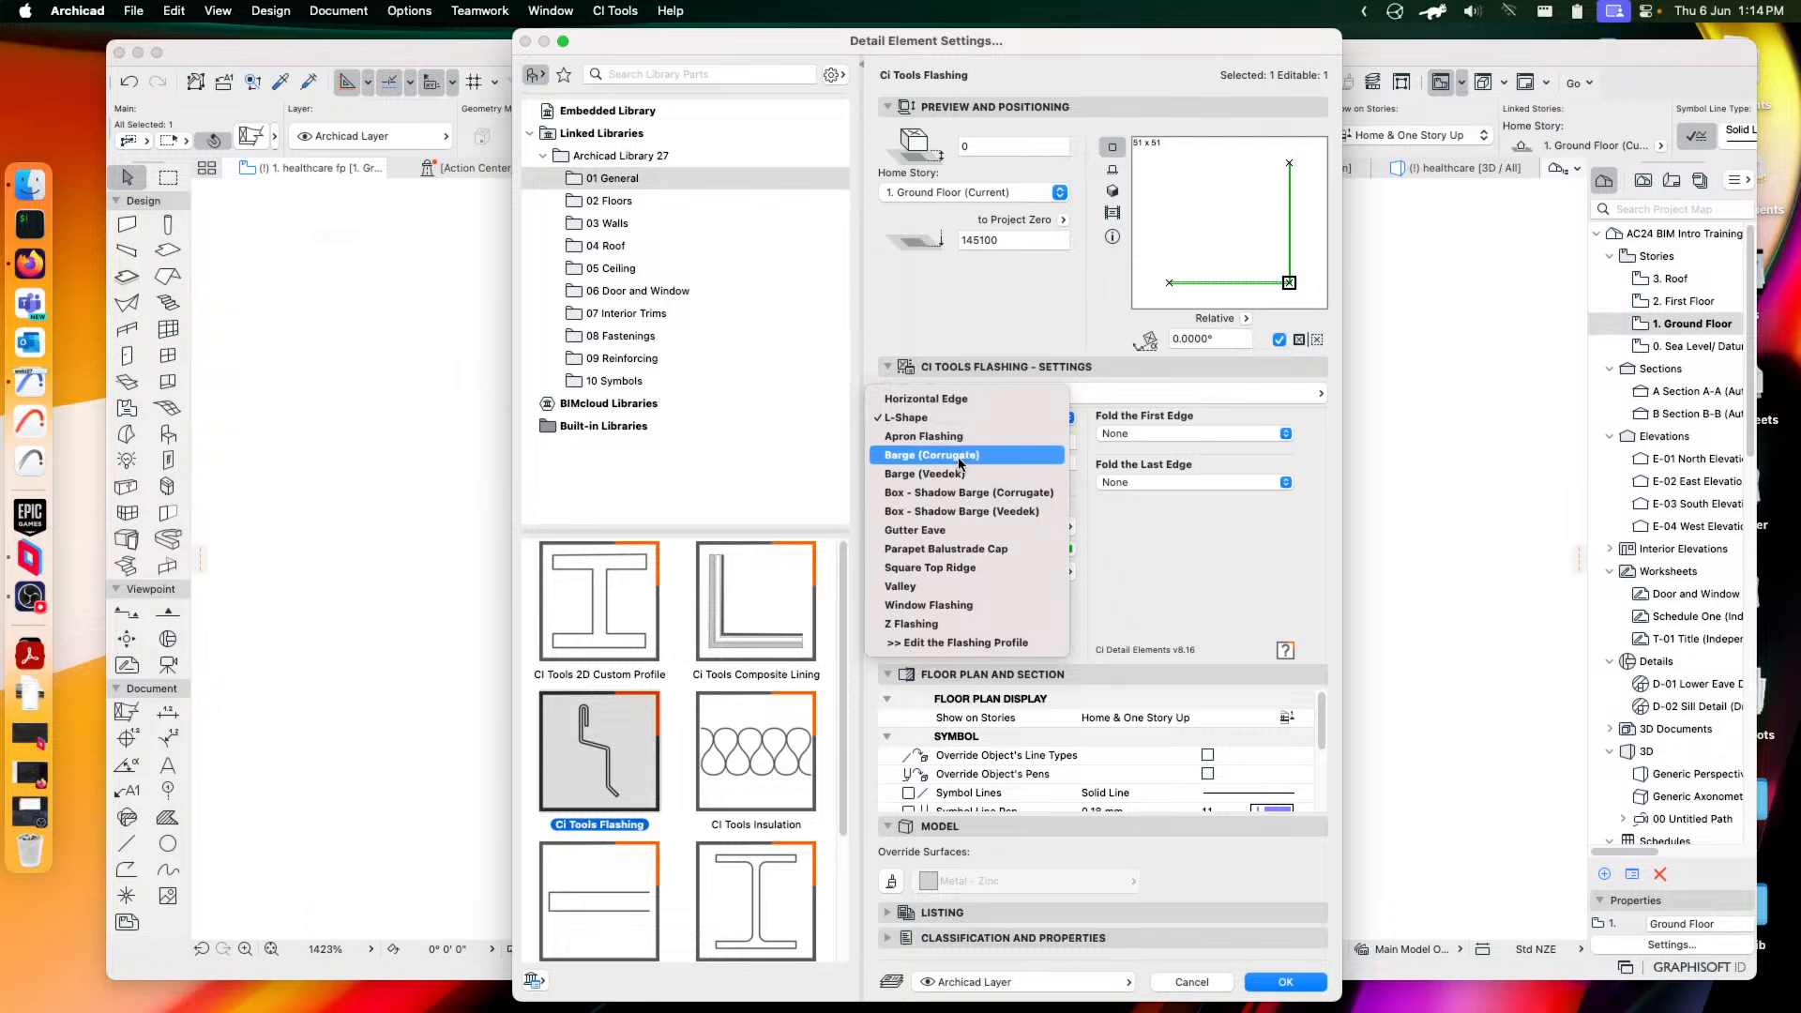
left_click(941, 457)
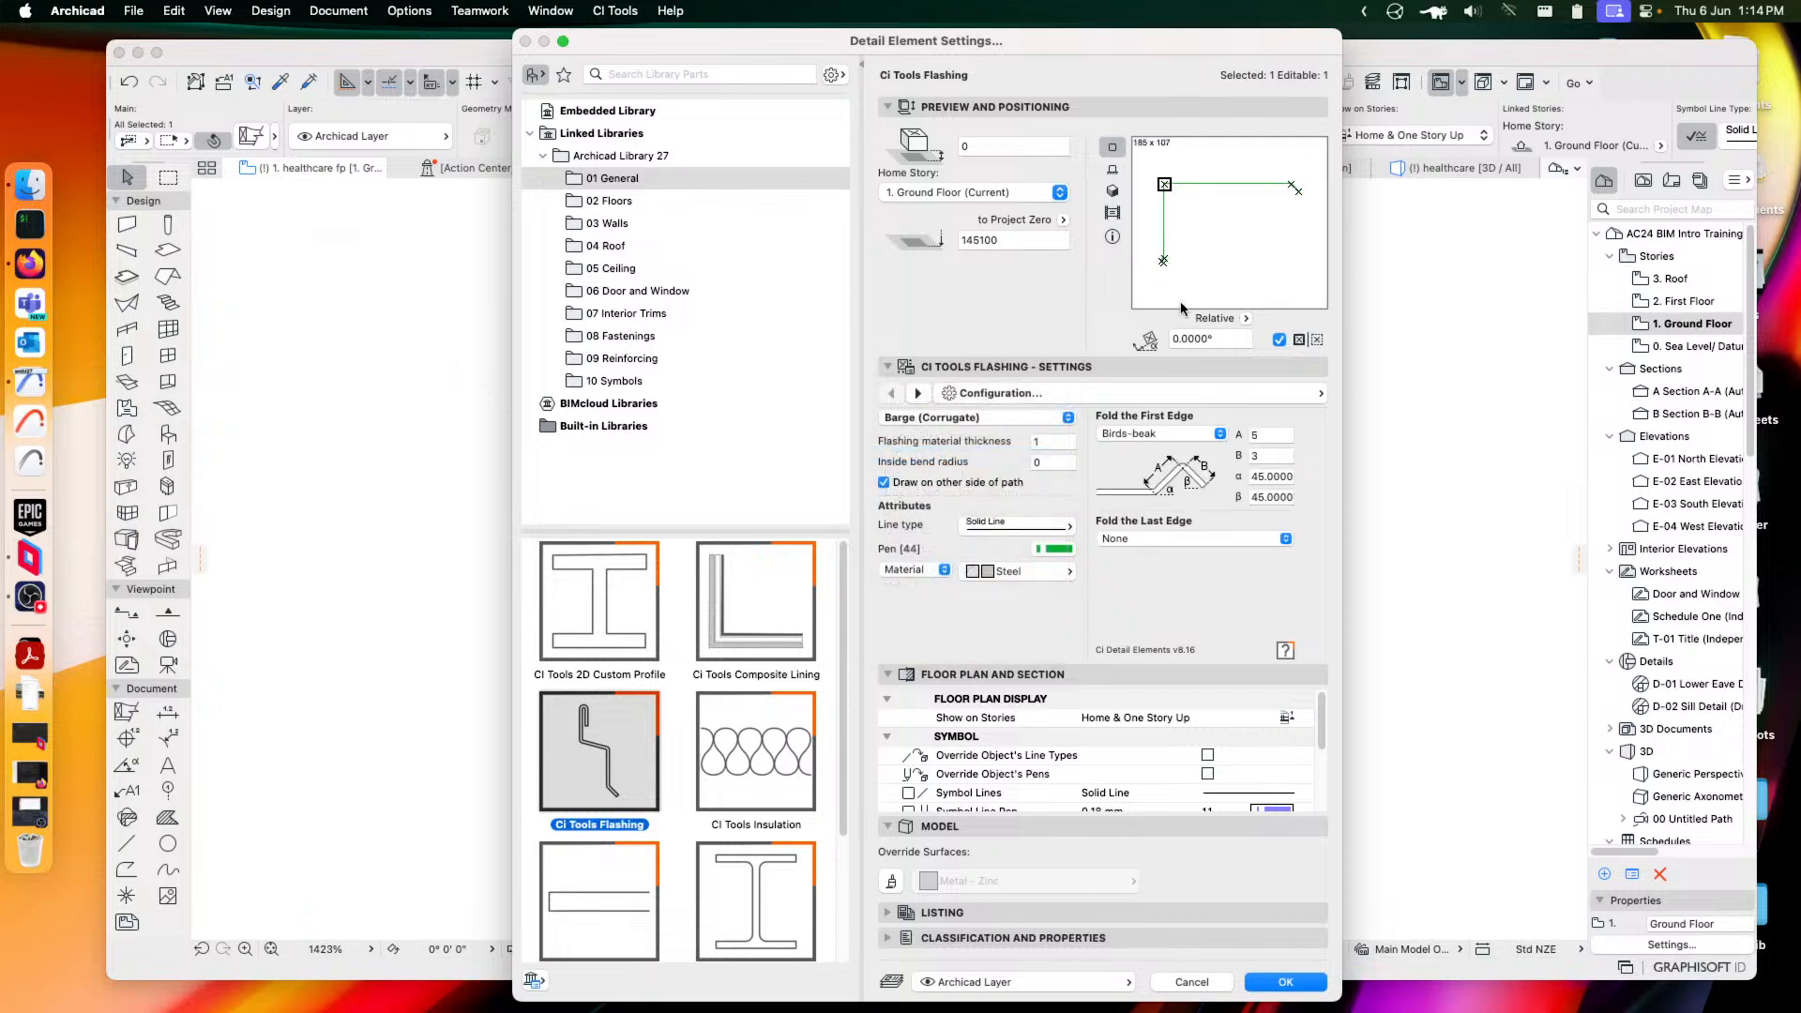
Set flashing thickness 3 and inside bend radius 5, keeping Material as fill source
left_click(1041, 442)
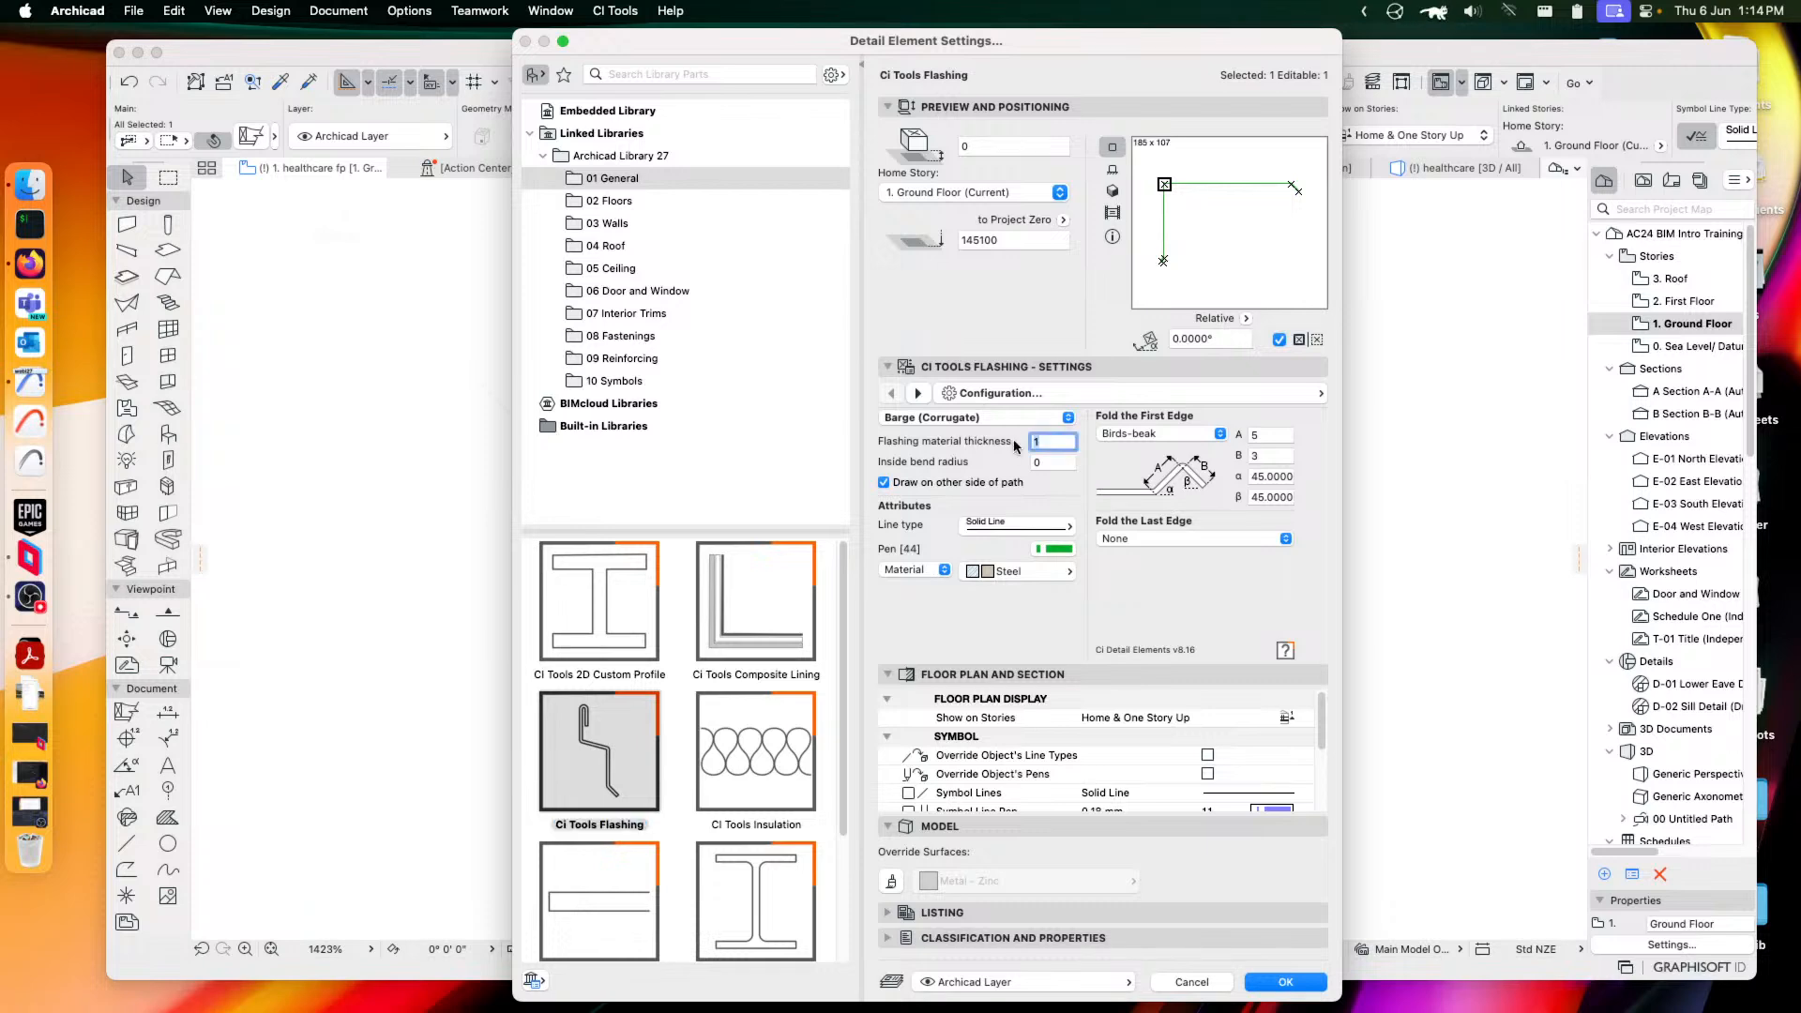
type("3")
left_click(1060, 464)
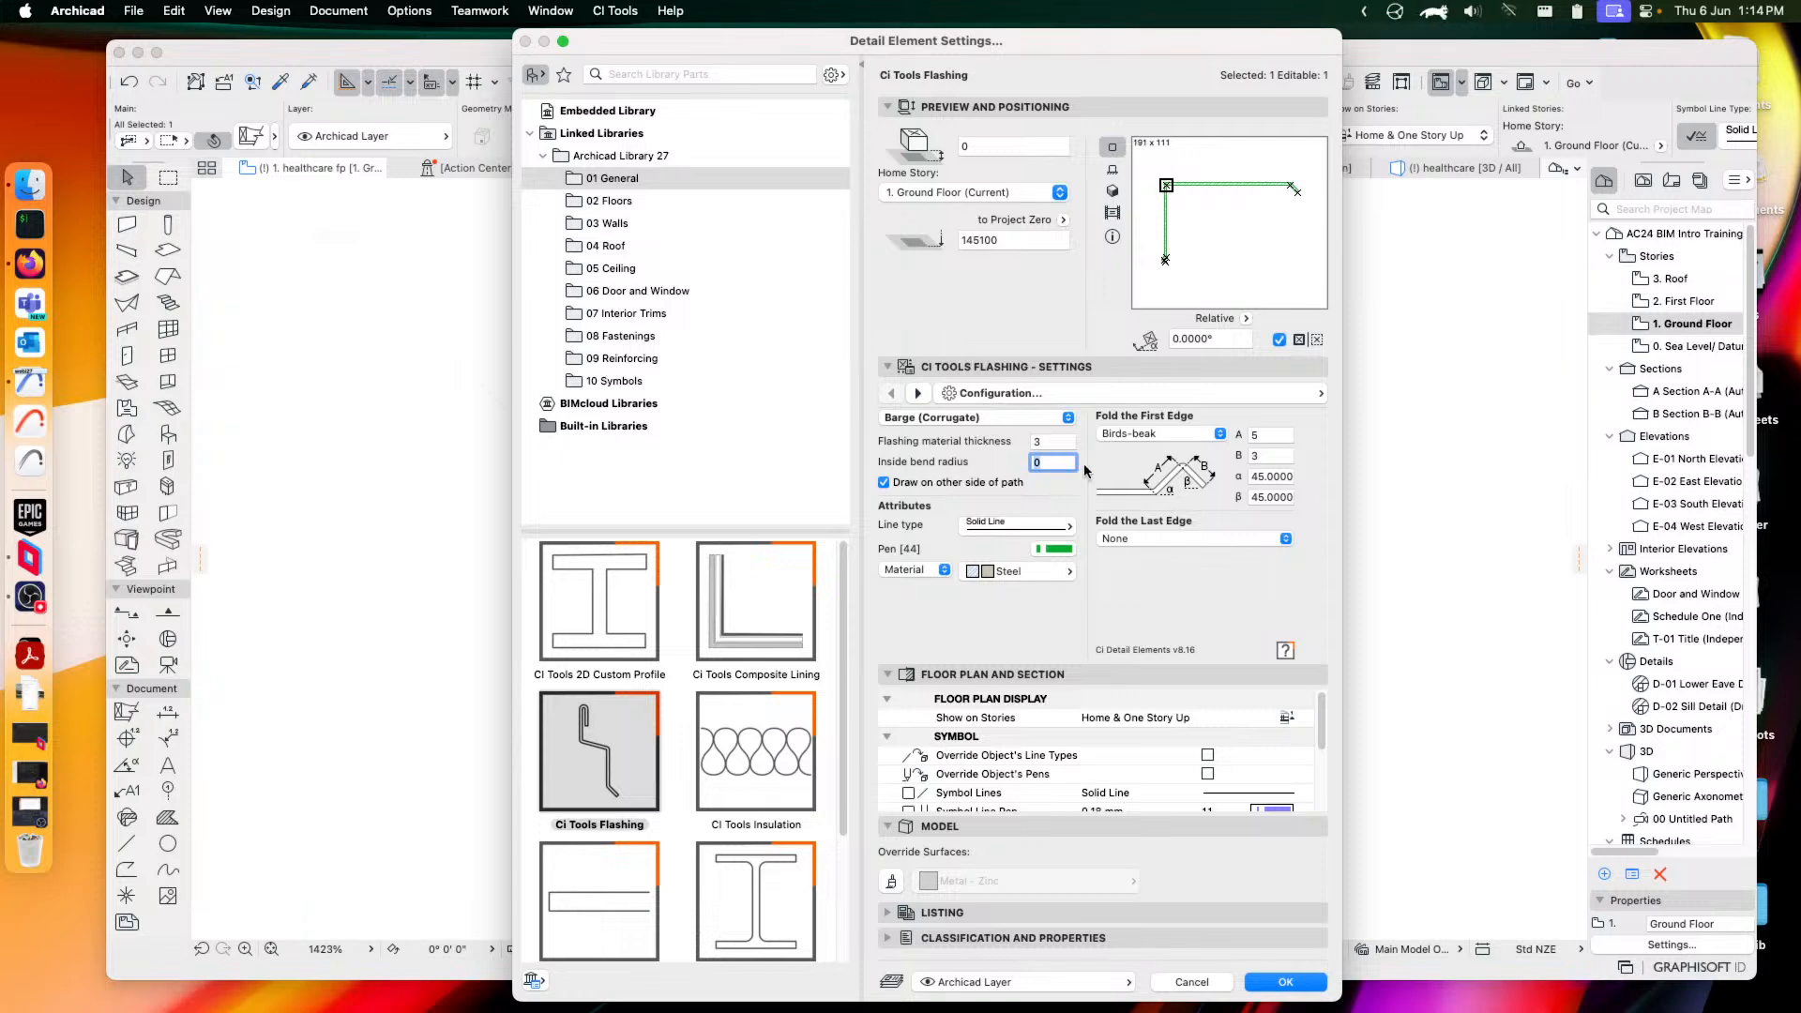
type("5")
left_click(1053, 441)
left_click(921, 573)
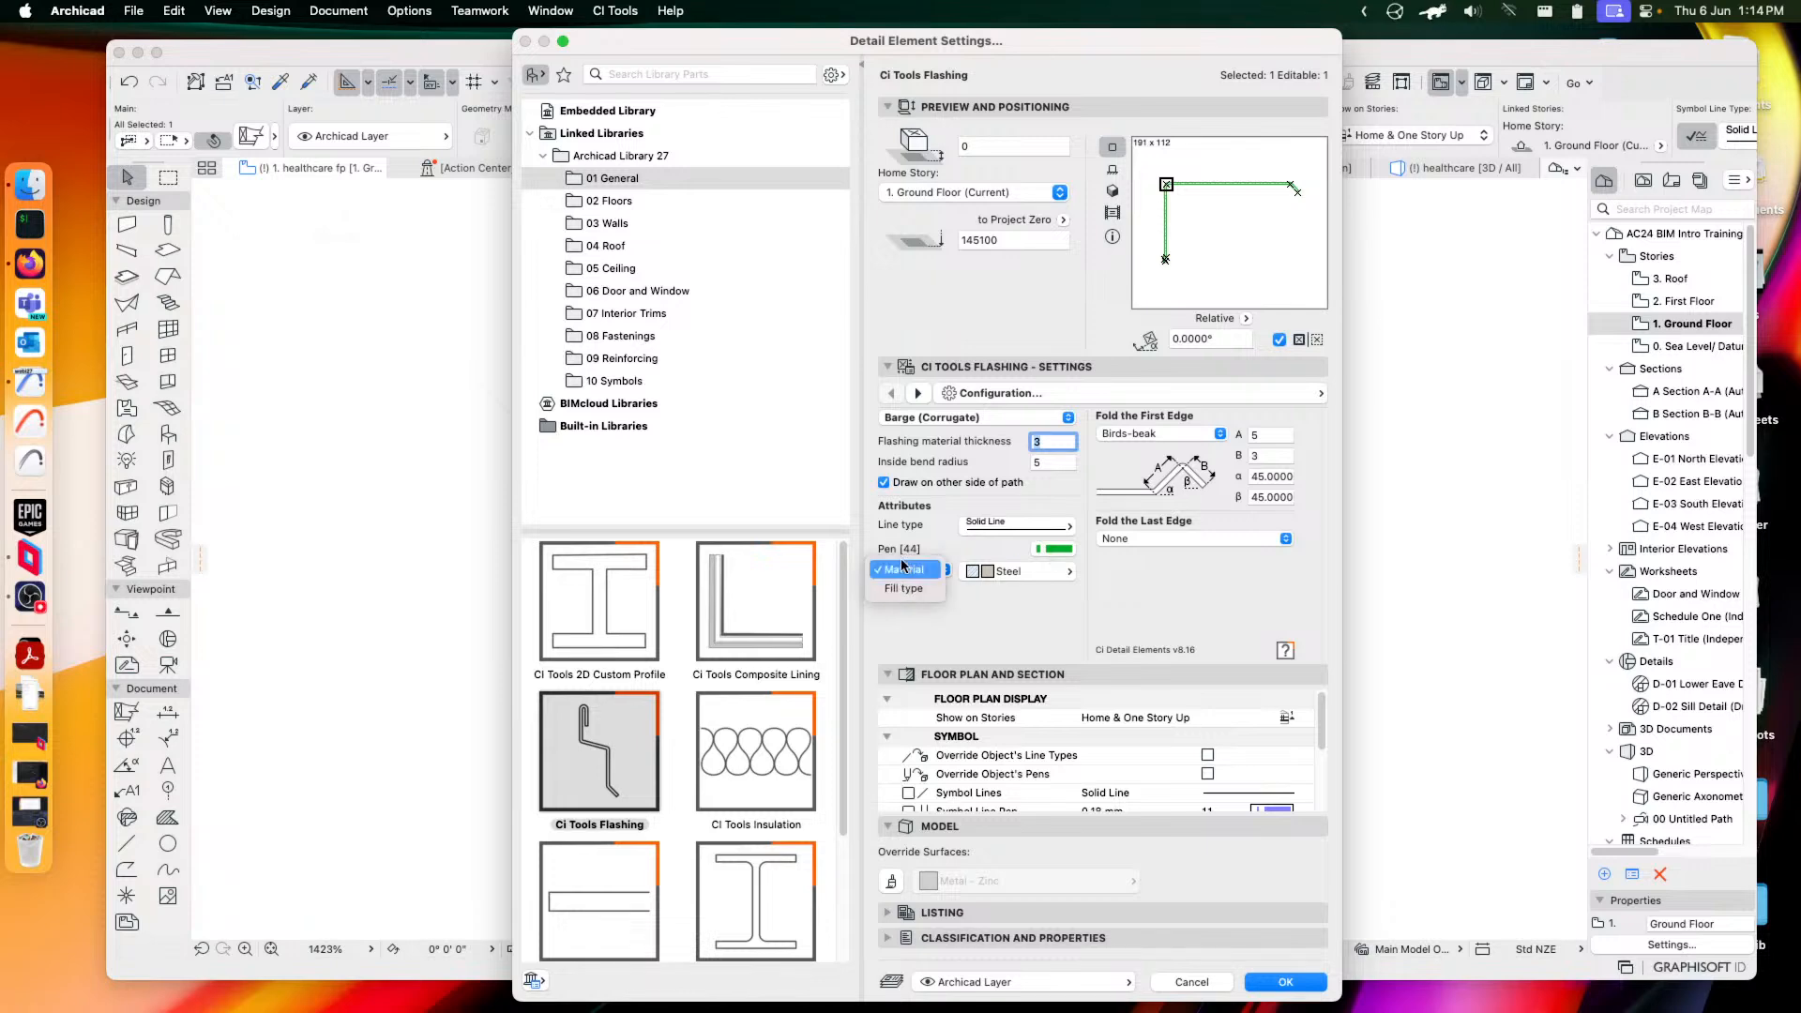
left_click(903, 568)
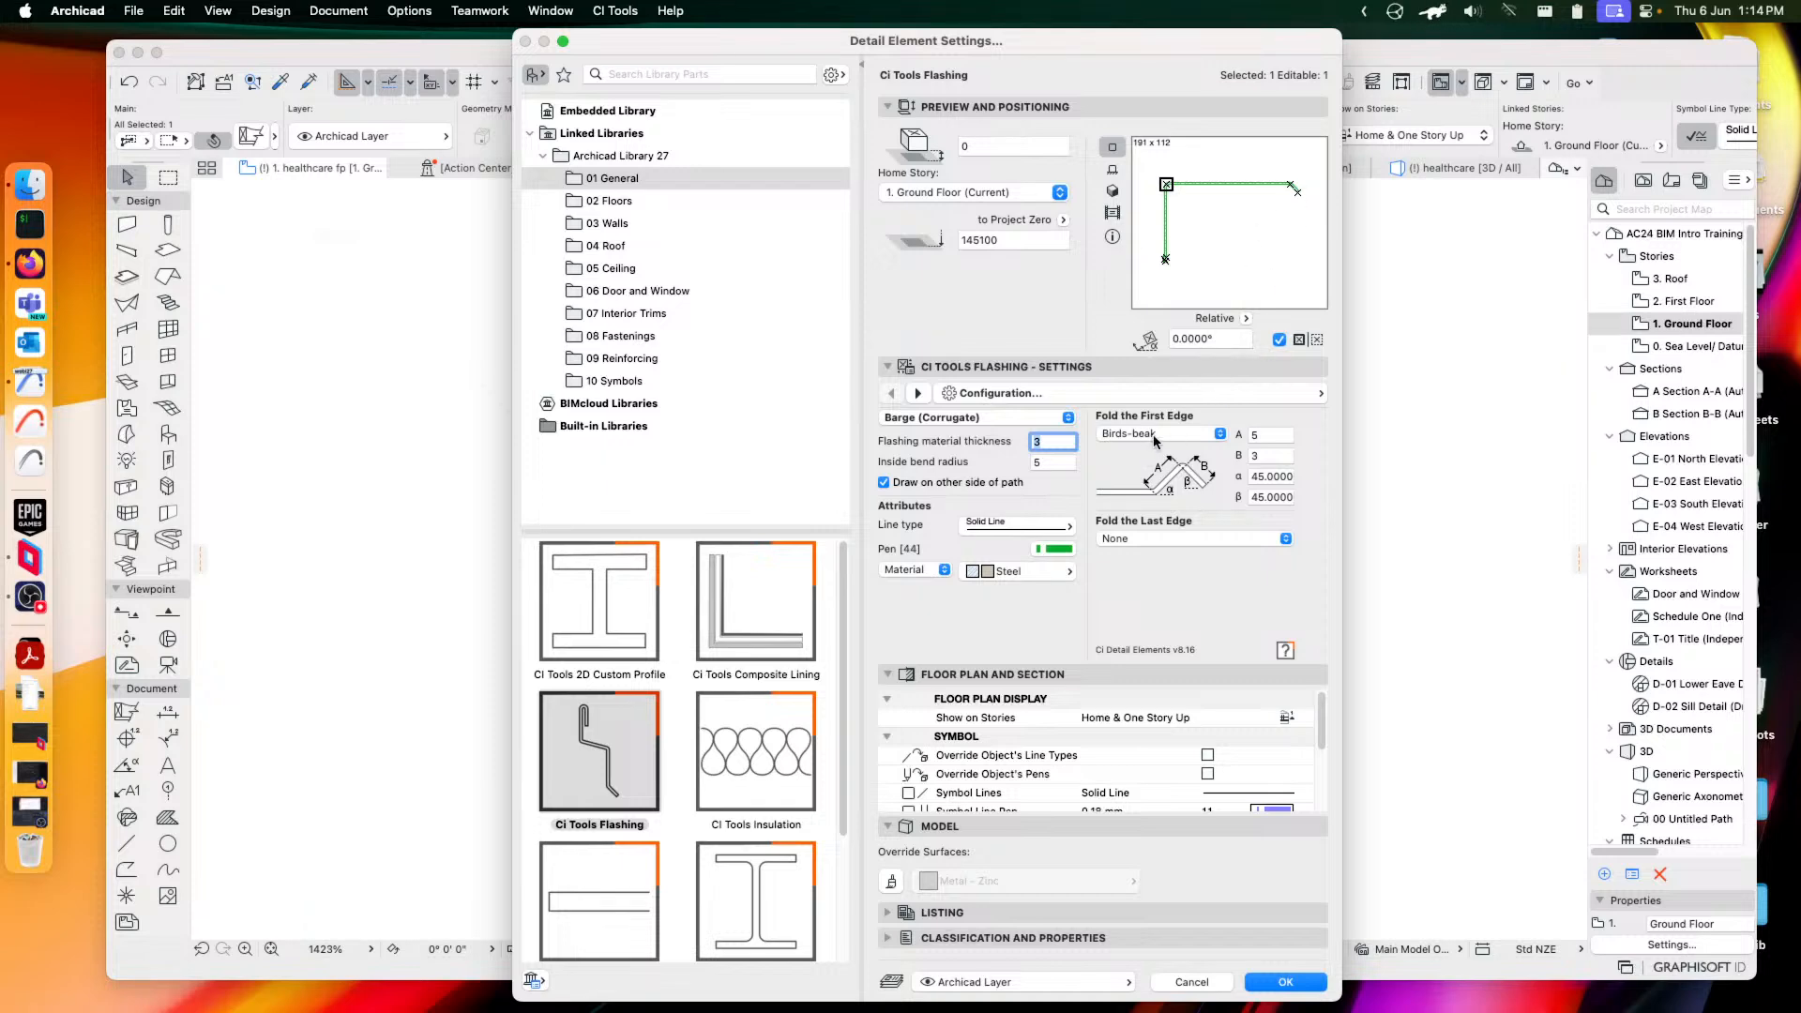
Give the flashing's first edge a Hem fold
left_click(1154, 433)
left_click(1141, 413)
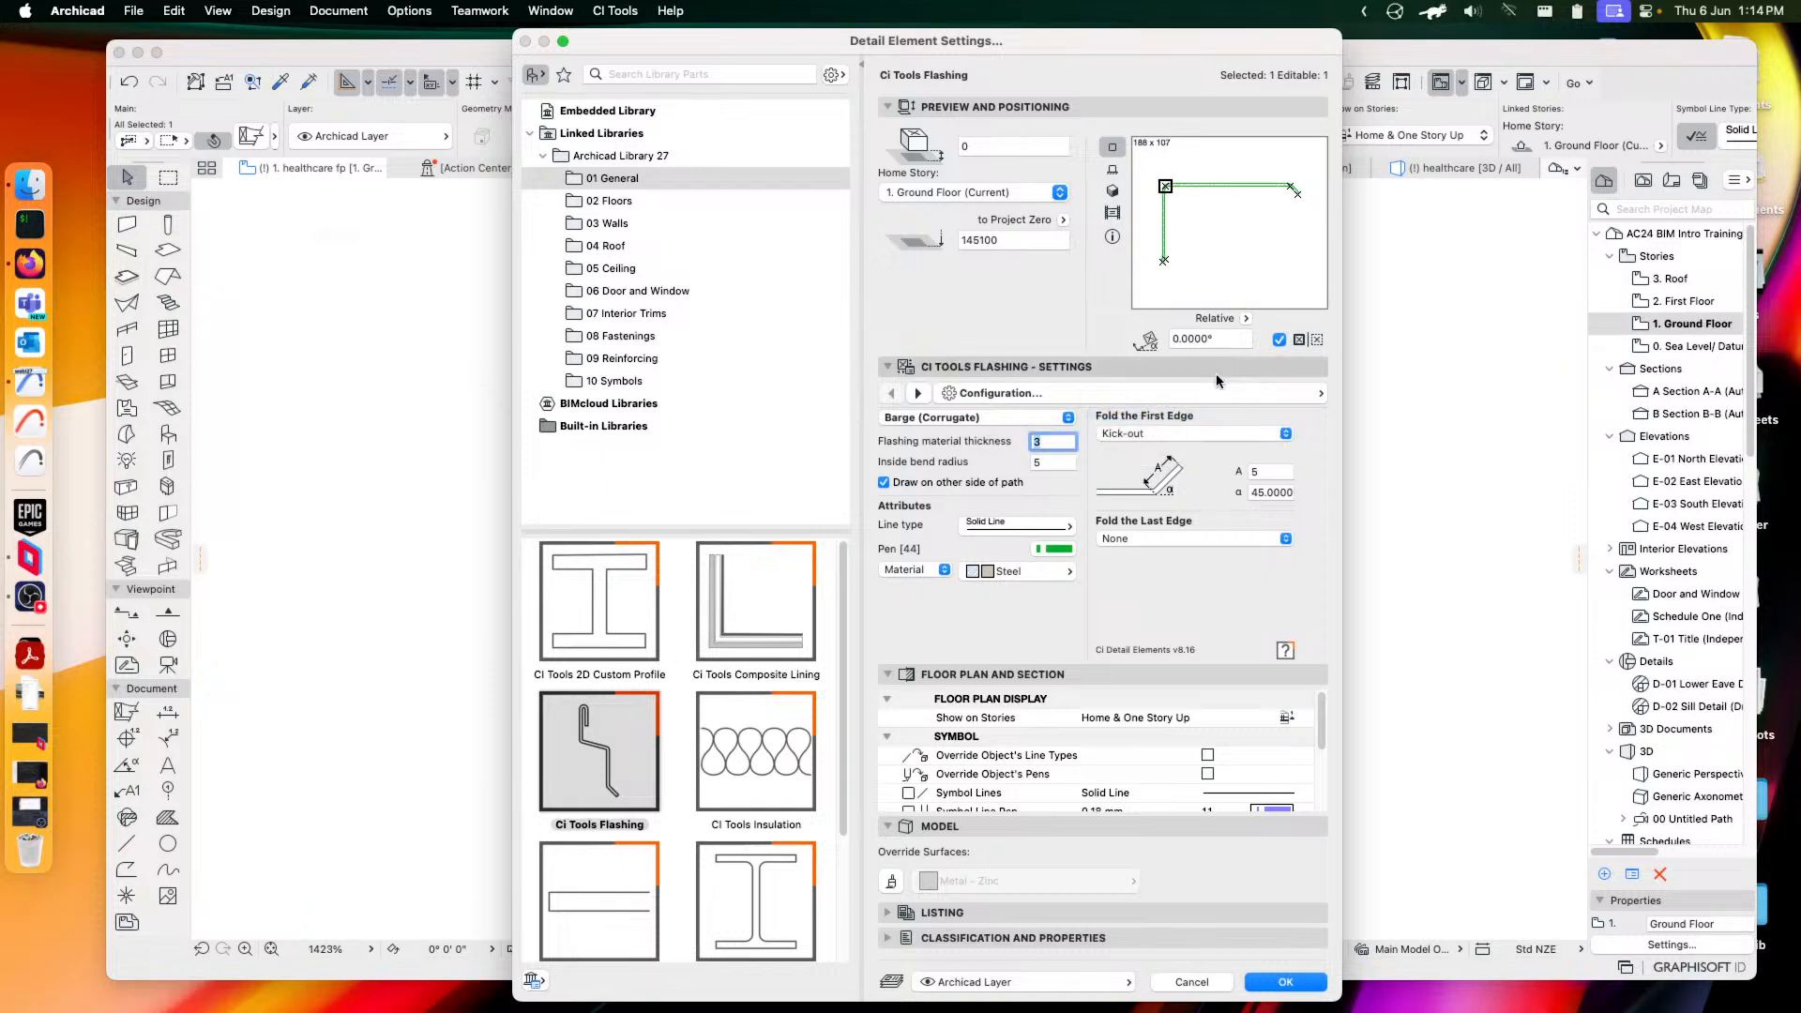
left_click(1156, 435)
left_click(1142, 475)
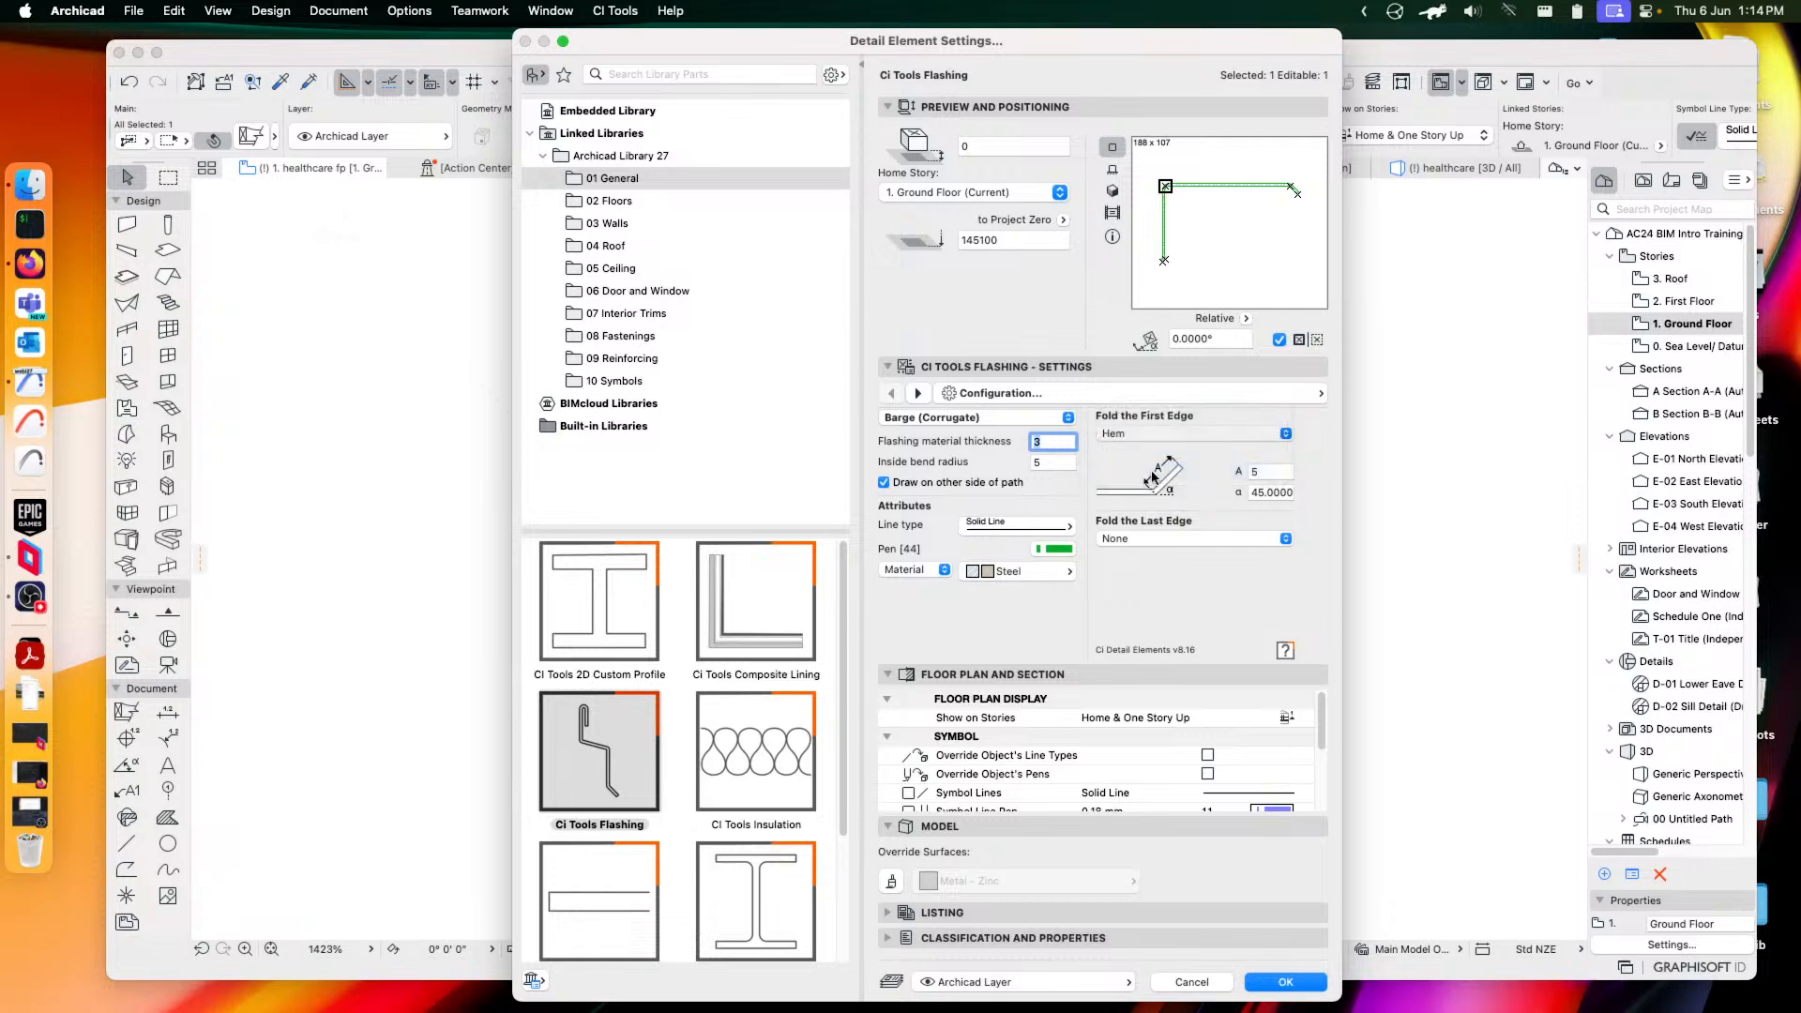
left_click(1182, 436)
left_click(1150, 373)
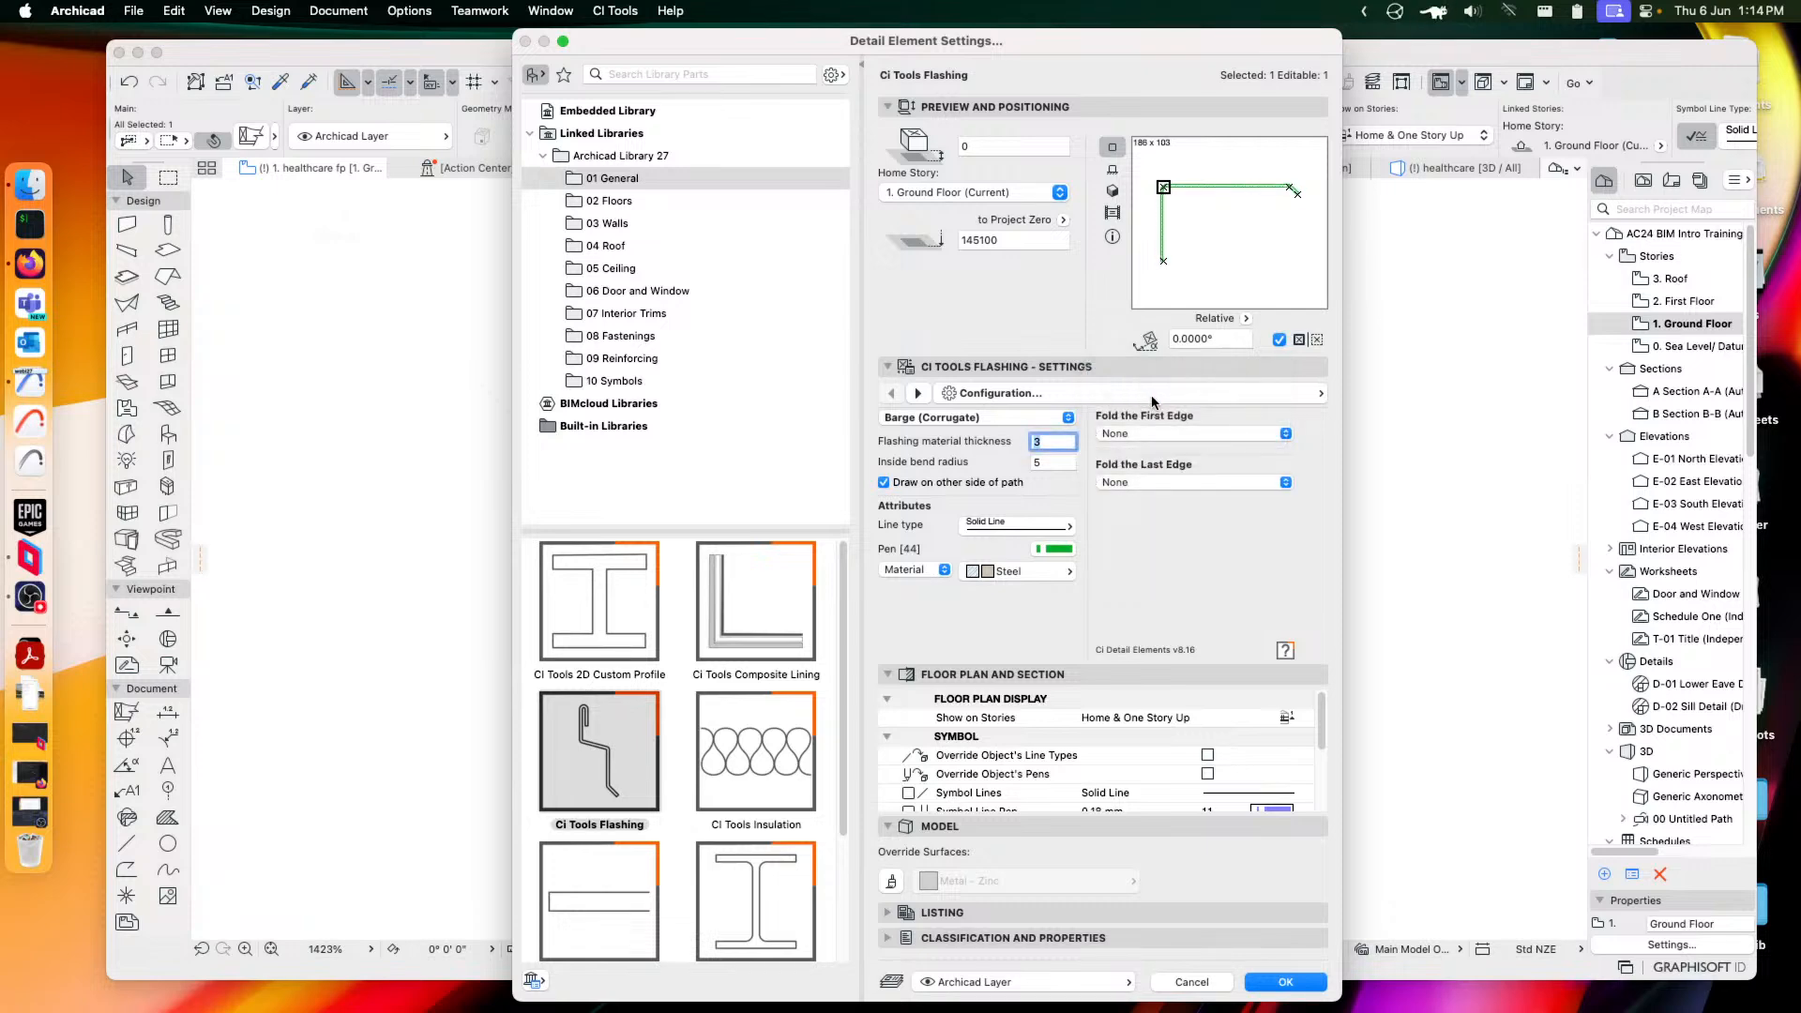
left_click(1143, 432)
left_click(1147, 492)
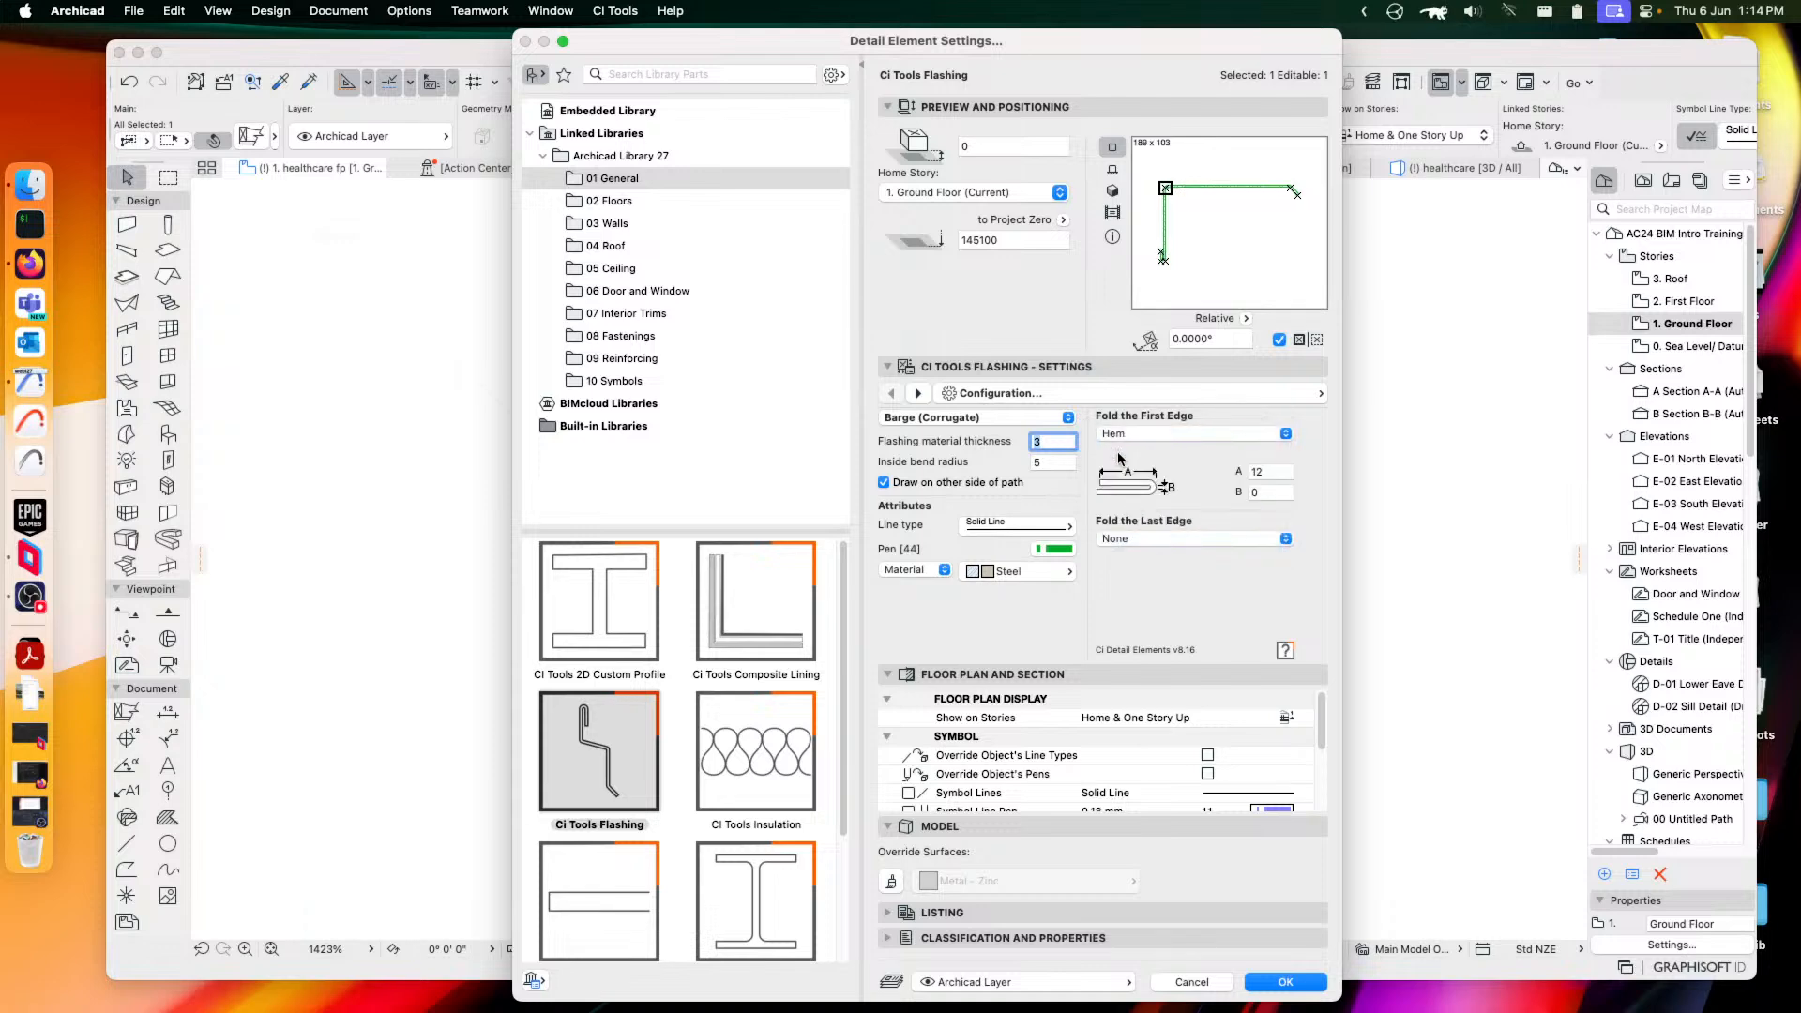
Give the last edge a Hem fold and apply the flashing settings
left_click(1146, 541)
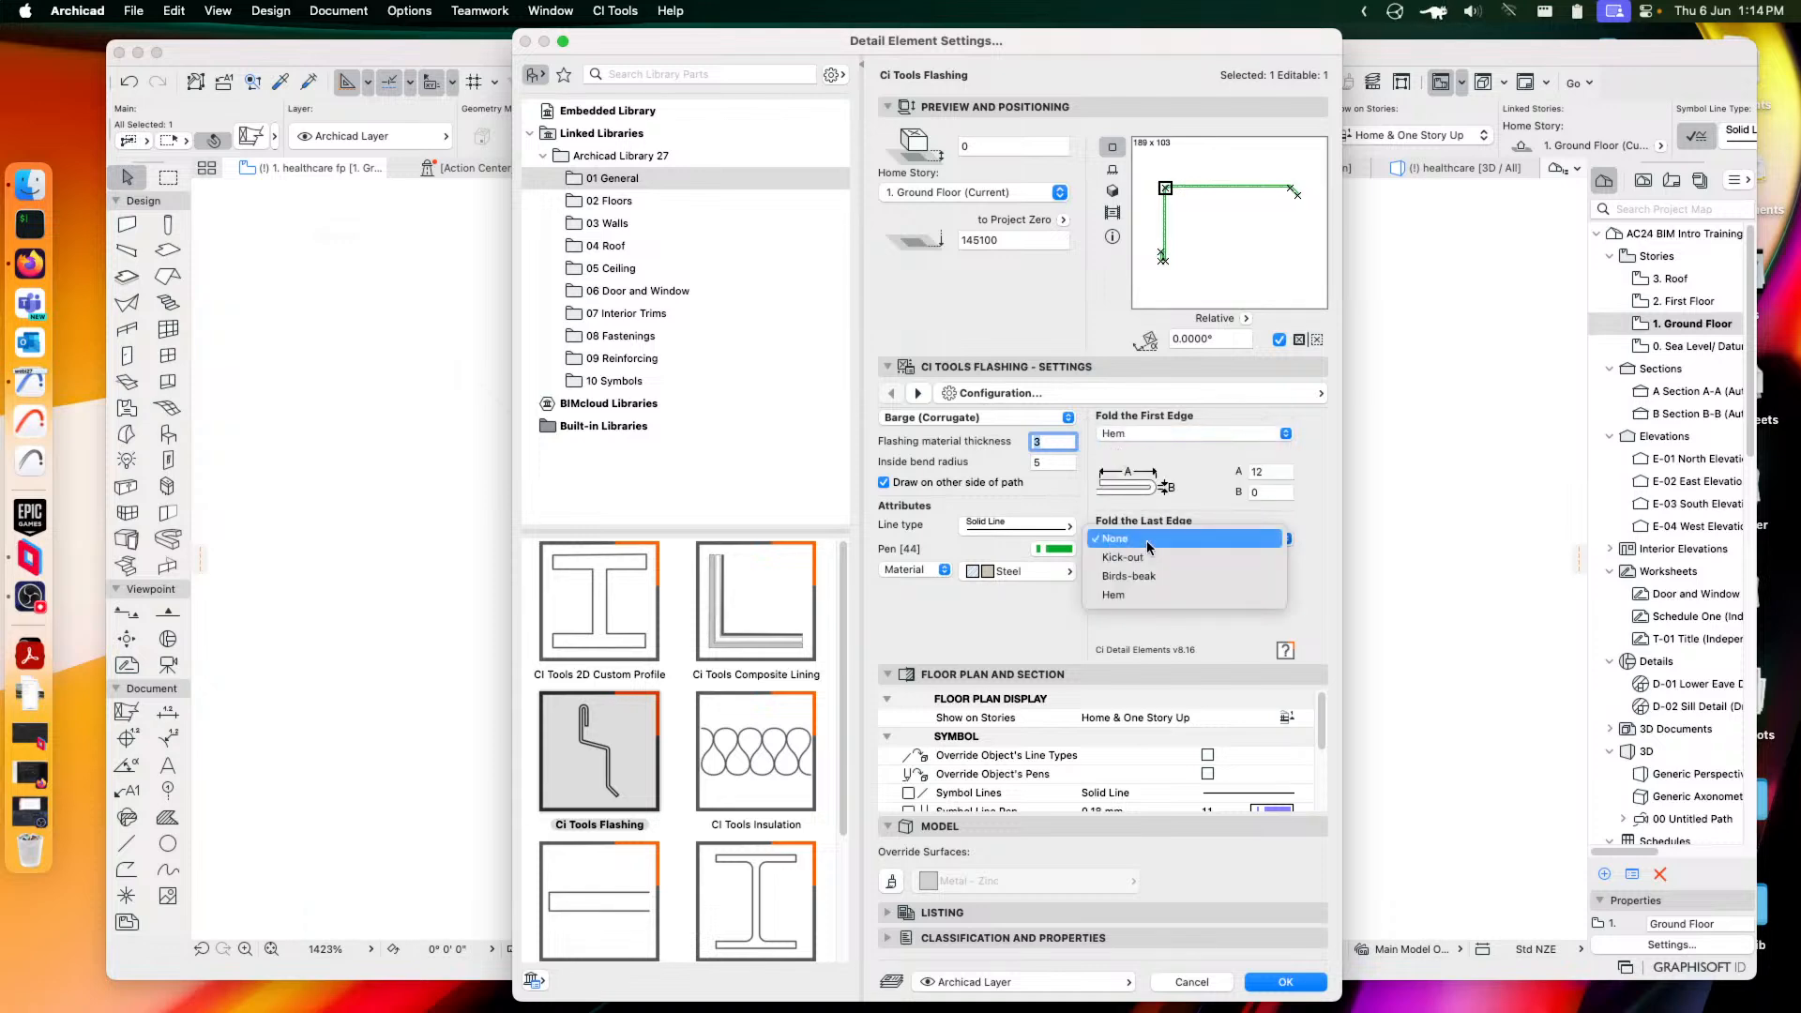
left_click(1147, 557)
left_click(1153, 542)
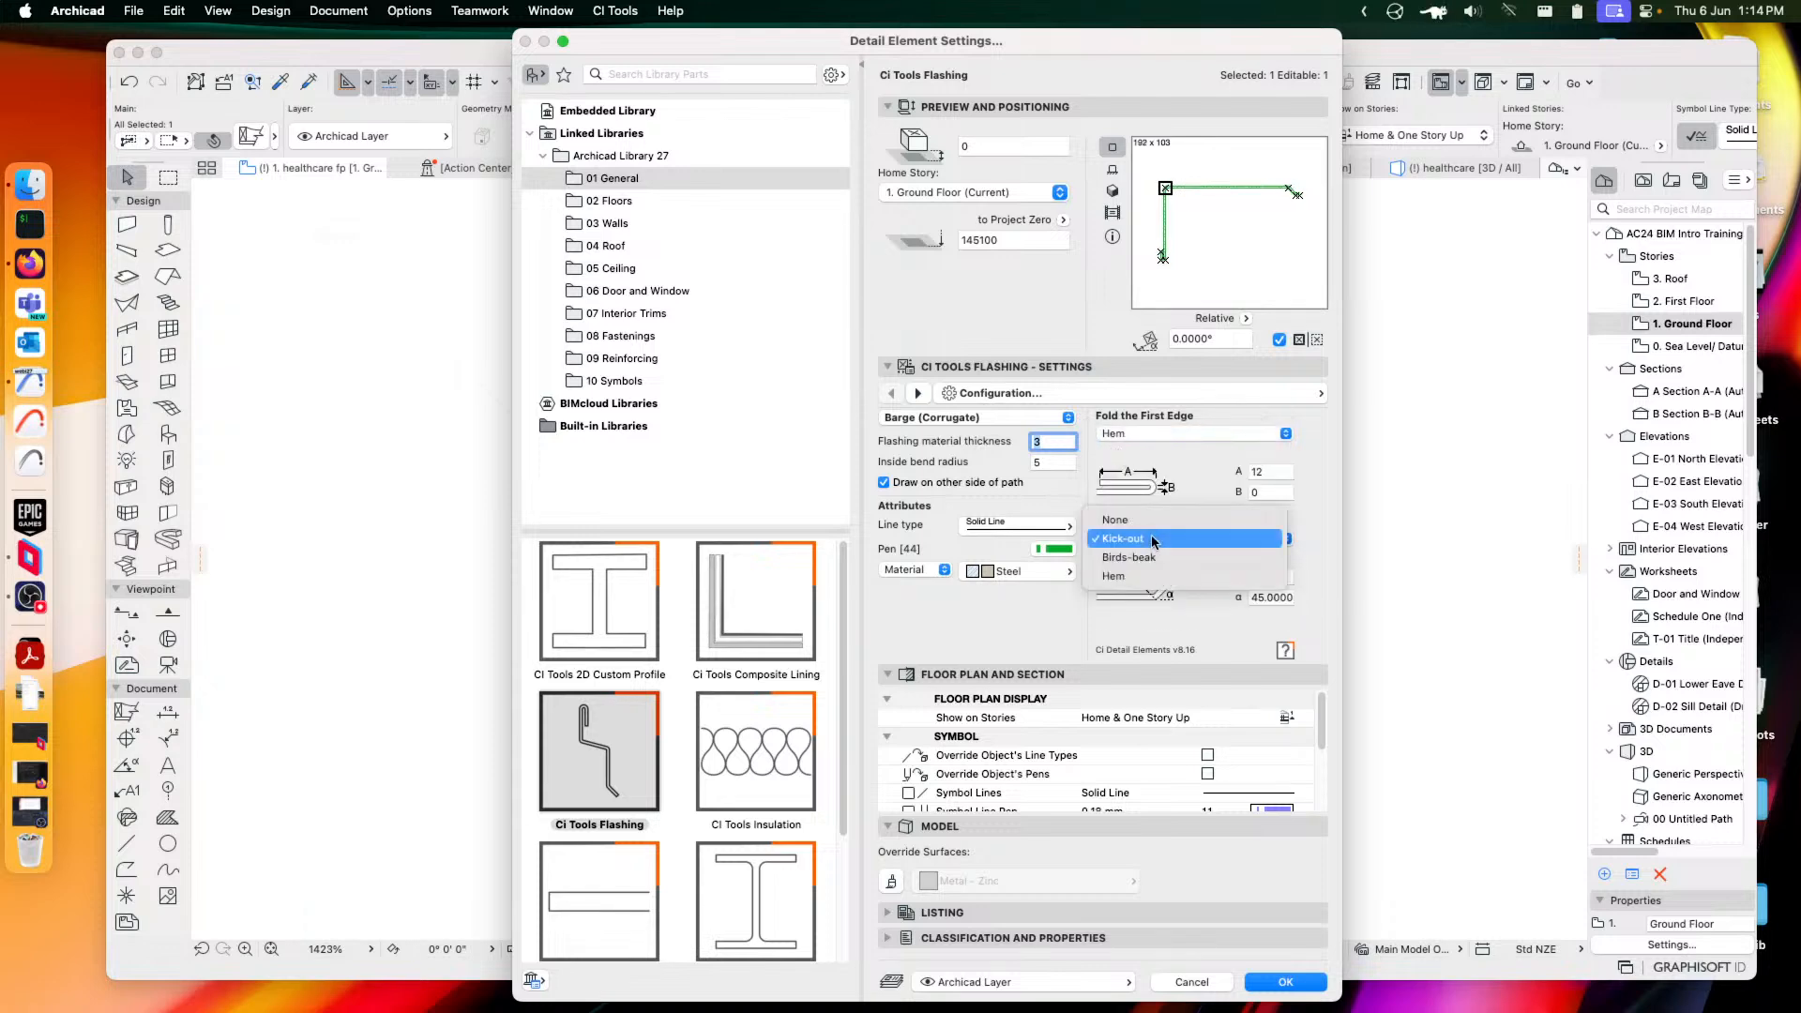
left_click(1135, 557)
left_click(1161, 542)
left_click(1127, 558)
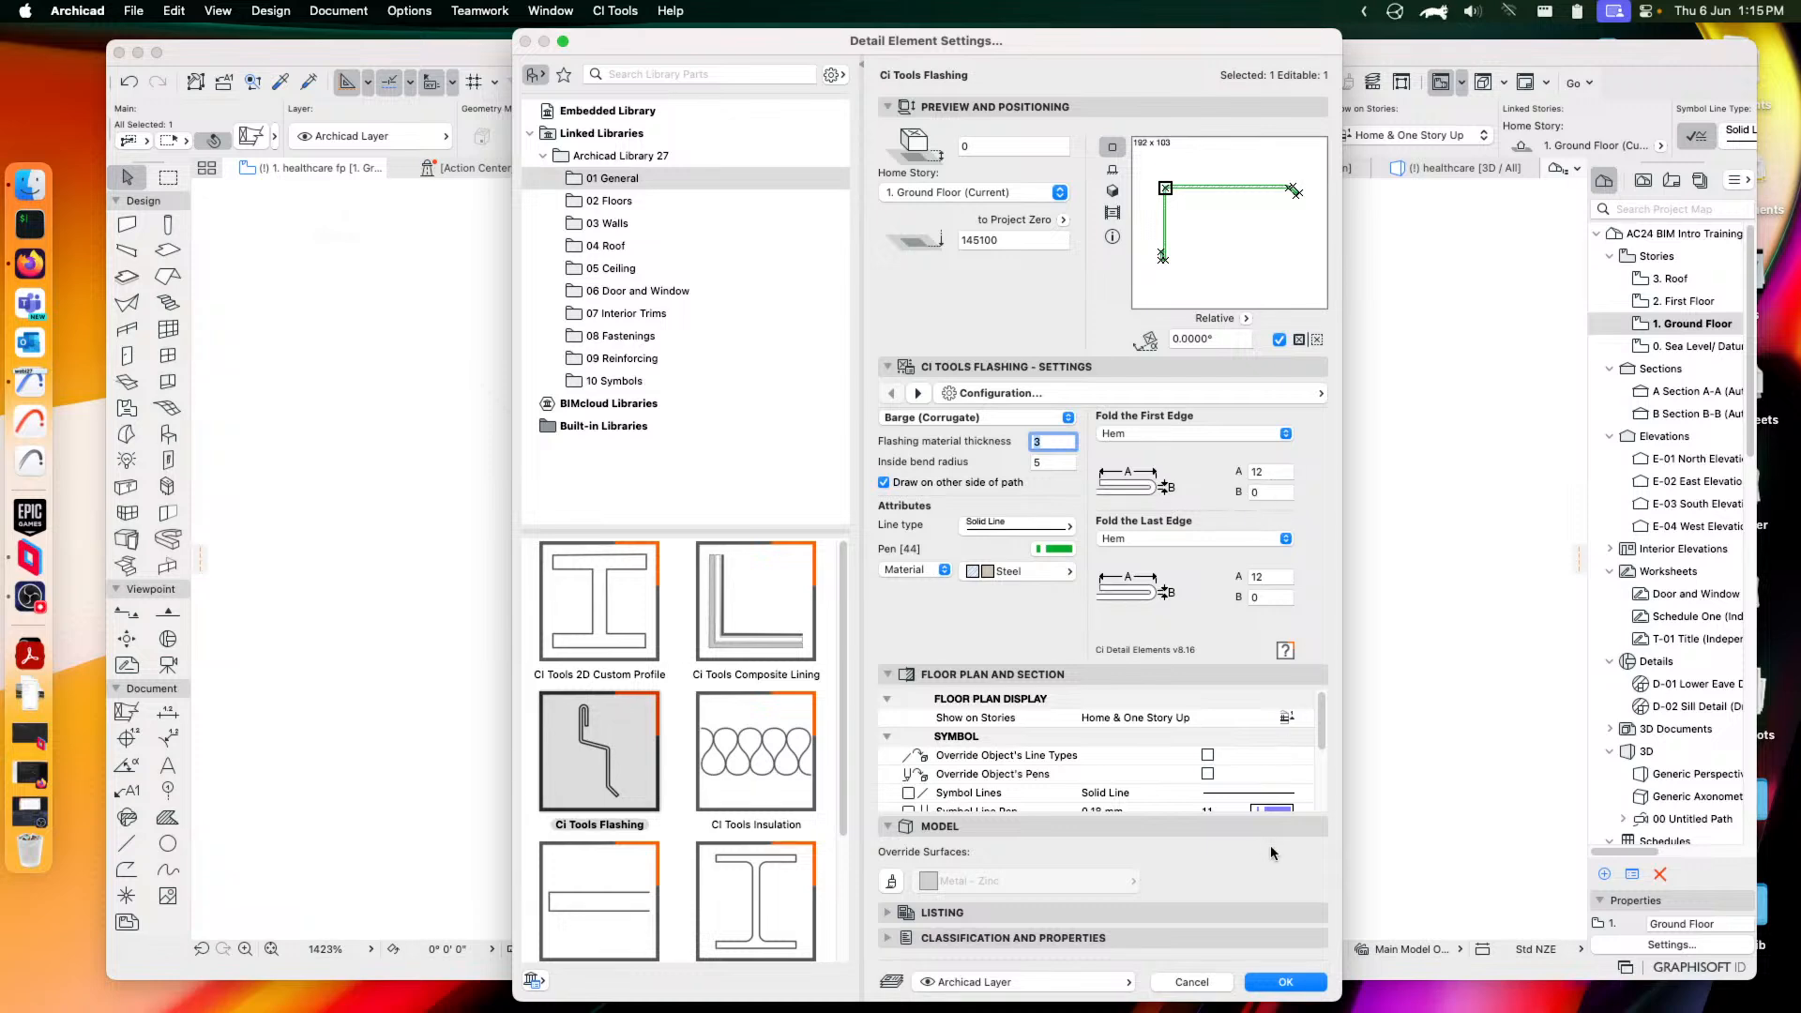
left_click(1283, 982)
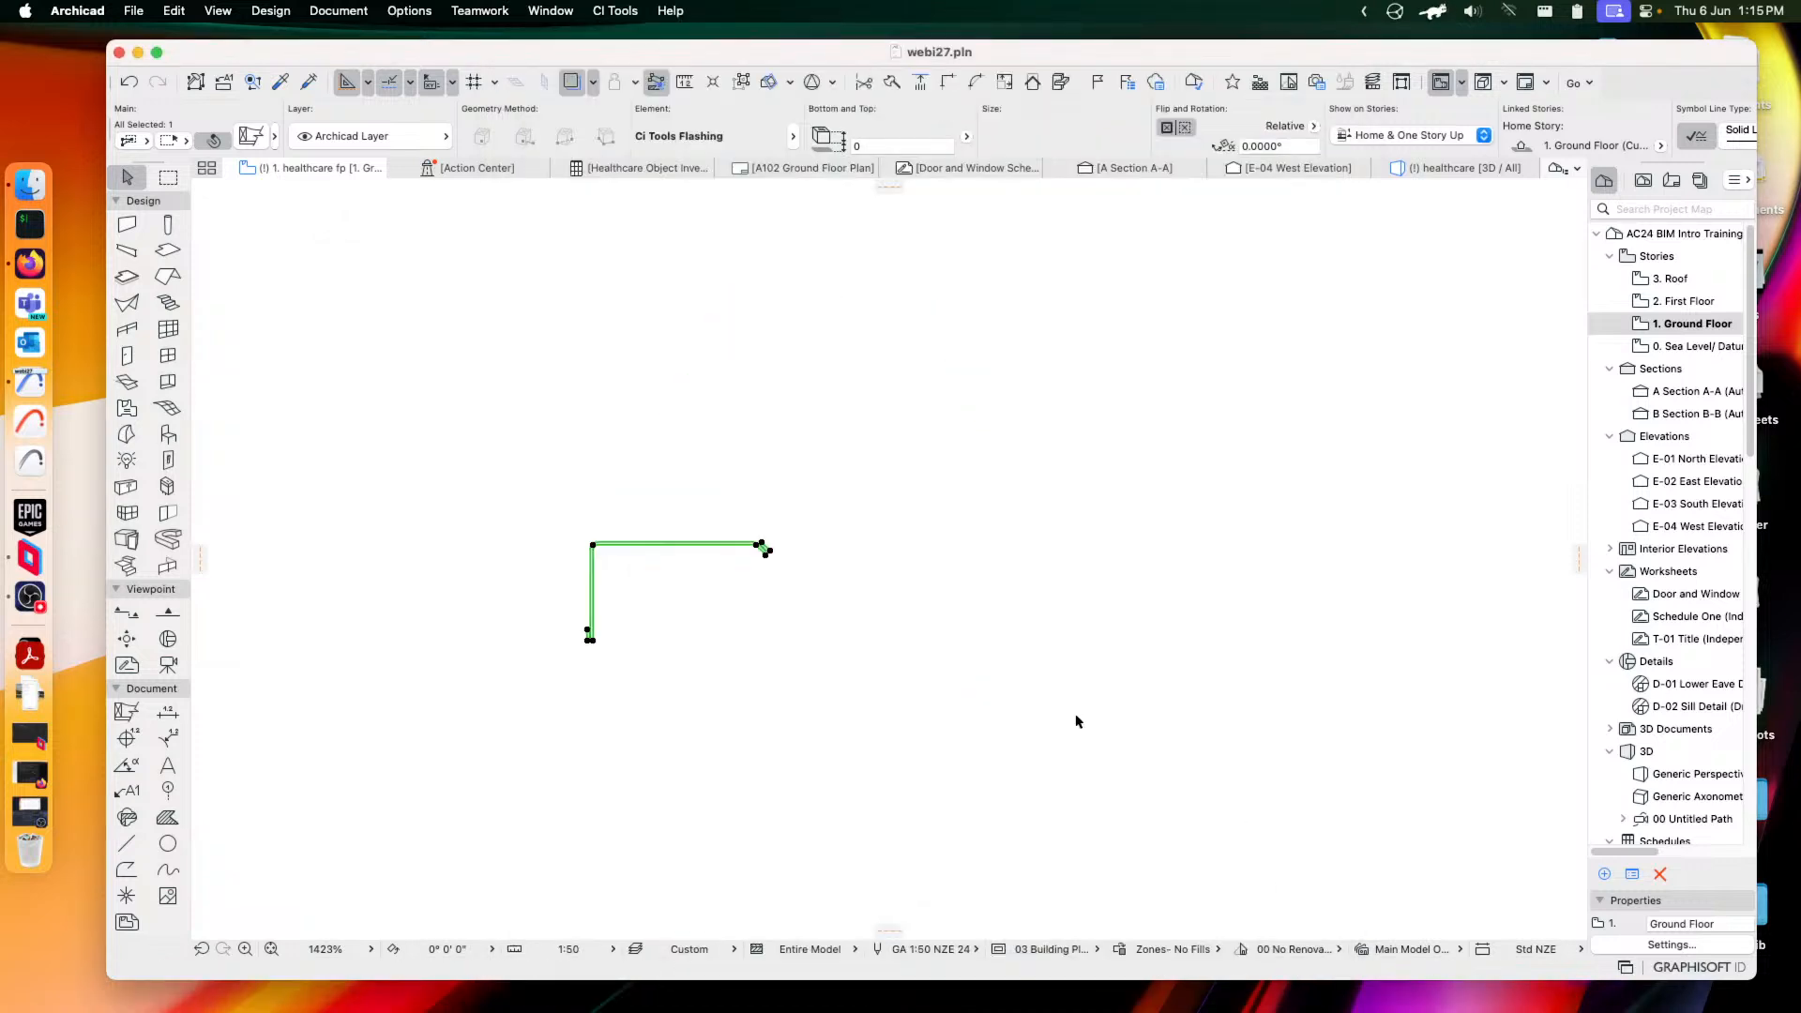
Zoom in on the hemmed flashing, select it, and reopen its settings showing thickness 3, bend radius 5, 12 hems
scroll(571, 563, "up", 5)
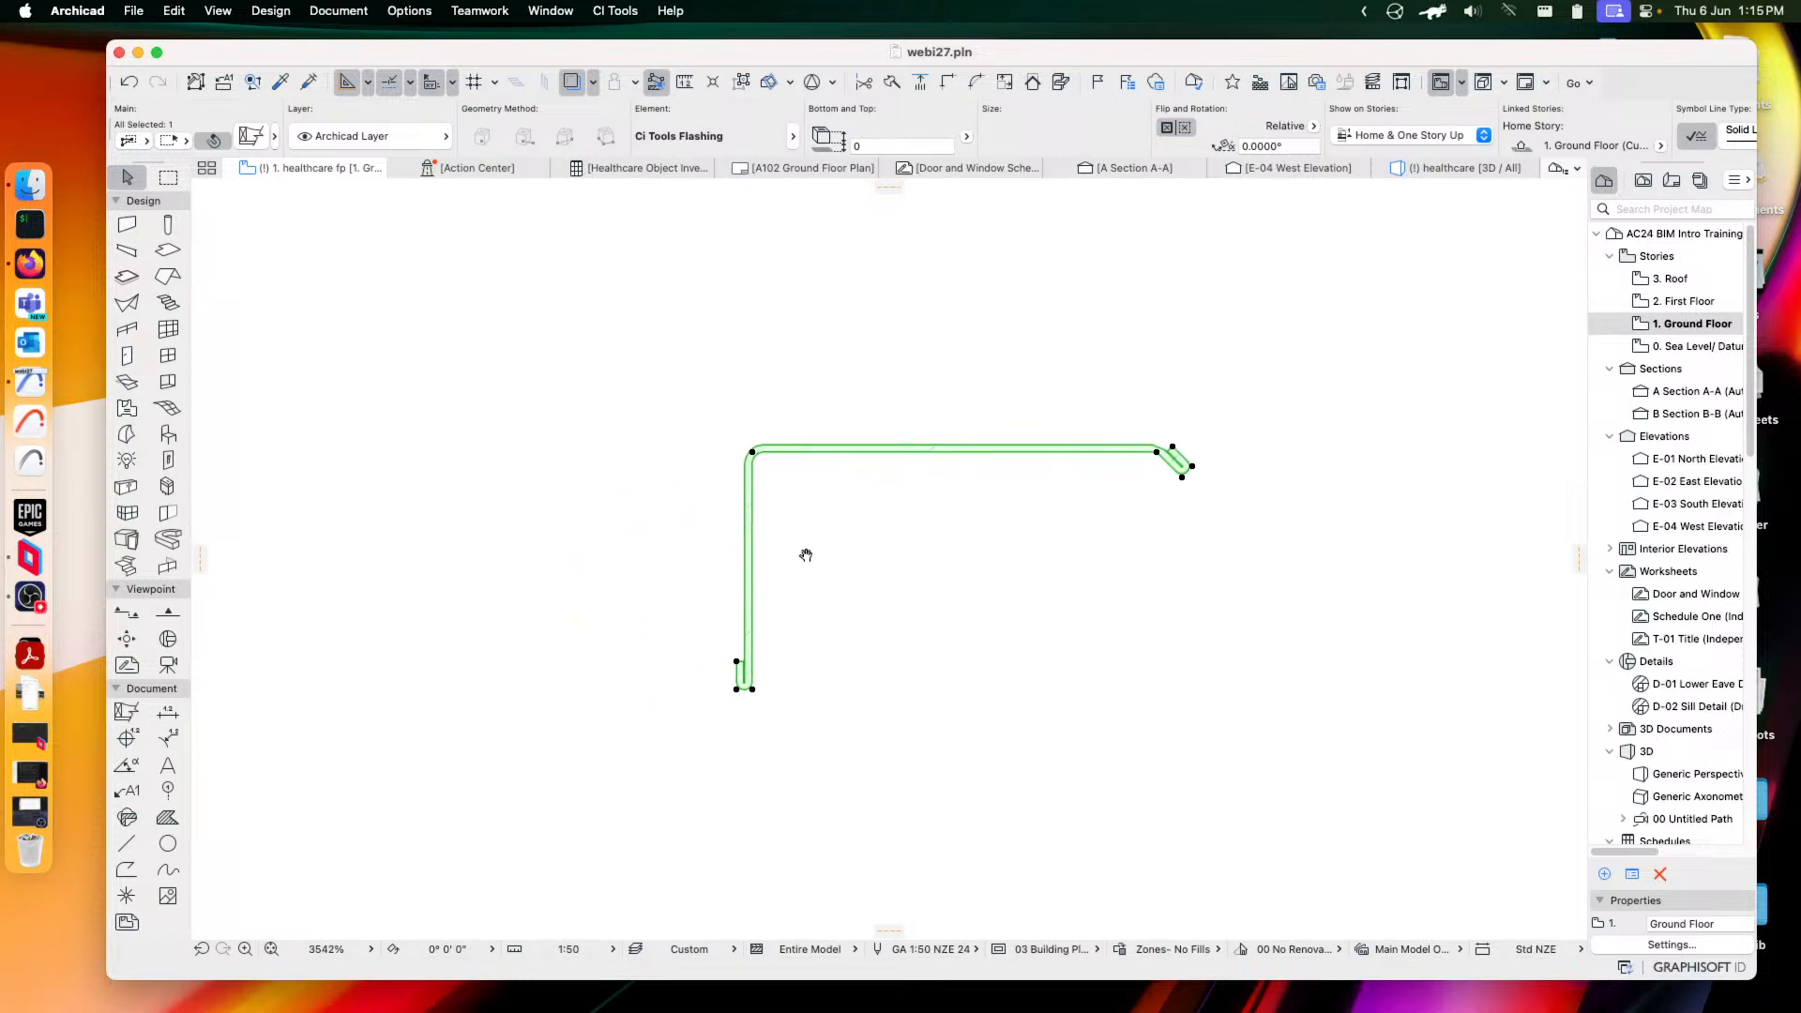
left_click(809, 528)
left_click(765, 453)
scroll(1150, 514, "up", 1)
left_click(1121, 507)
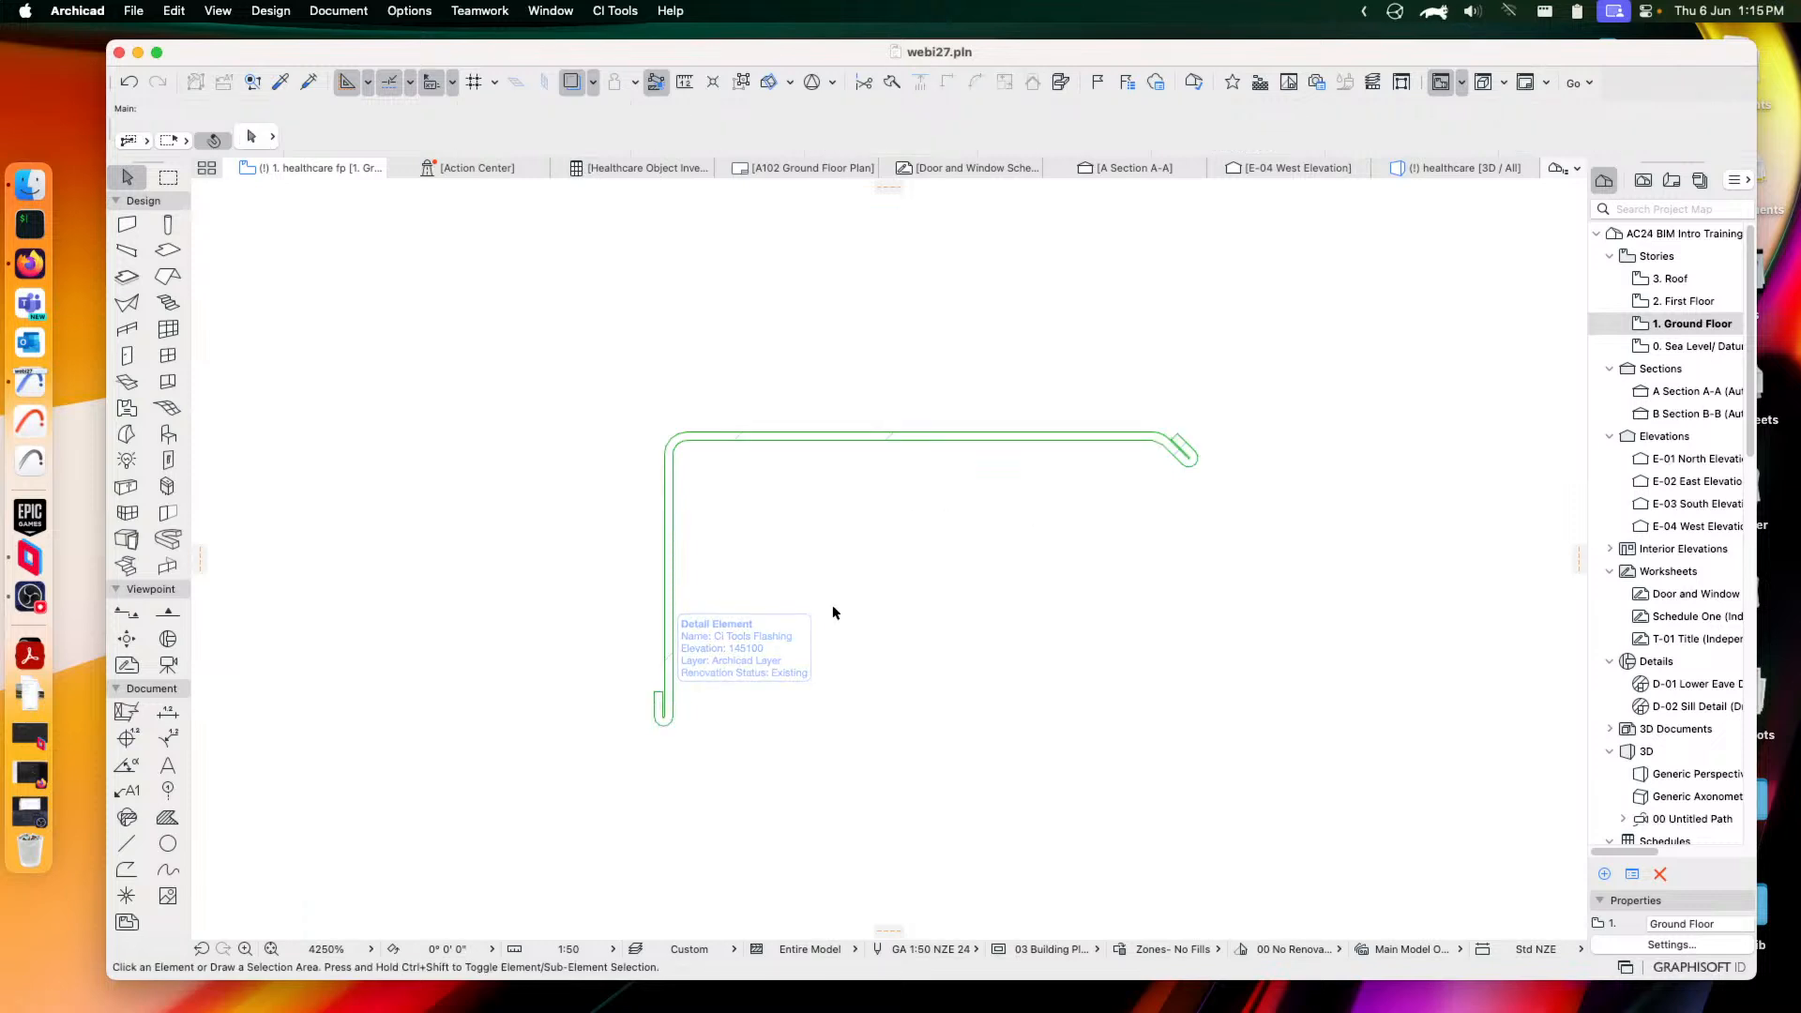
left_click(699, 438)
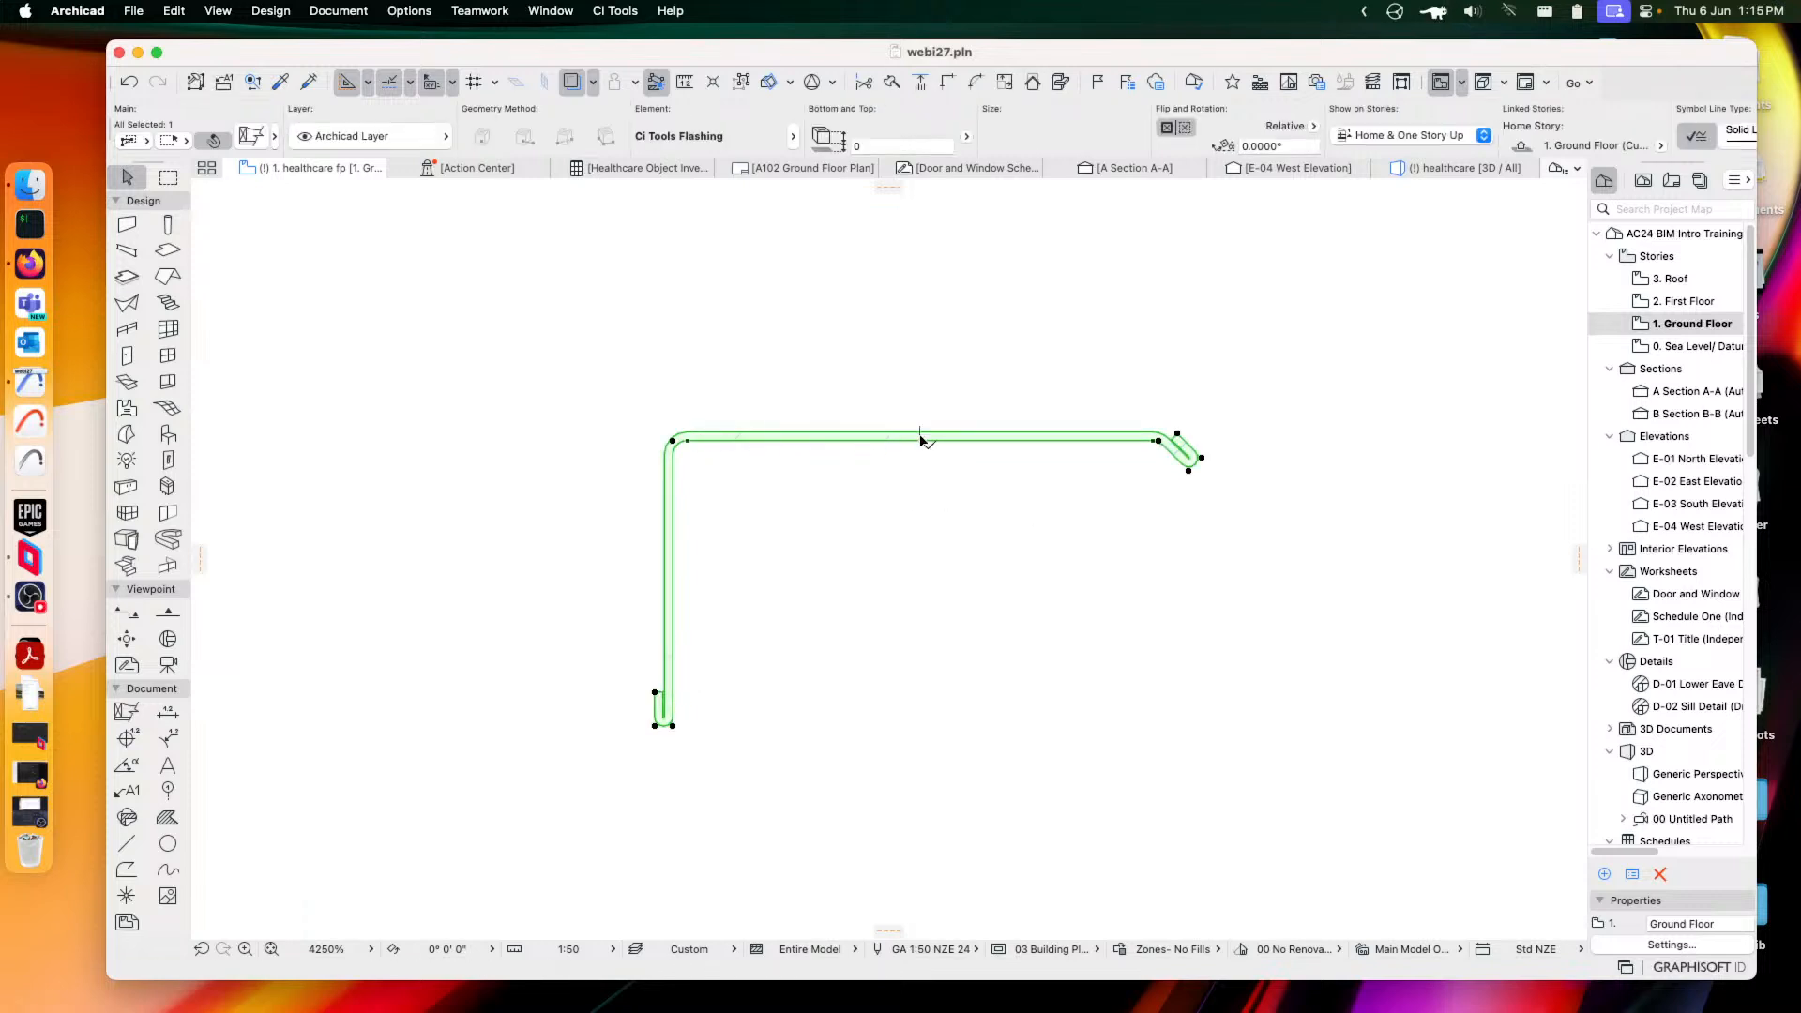
left_click(915, 384)
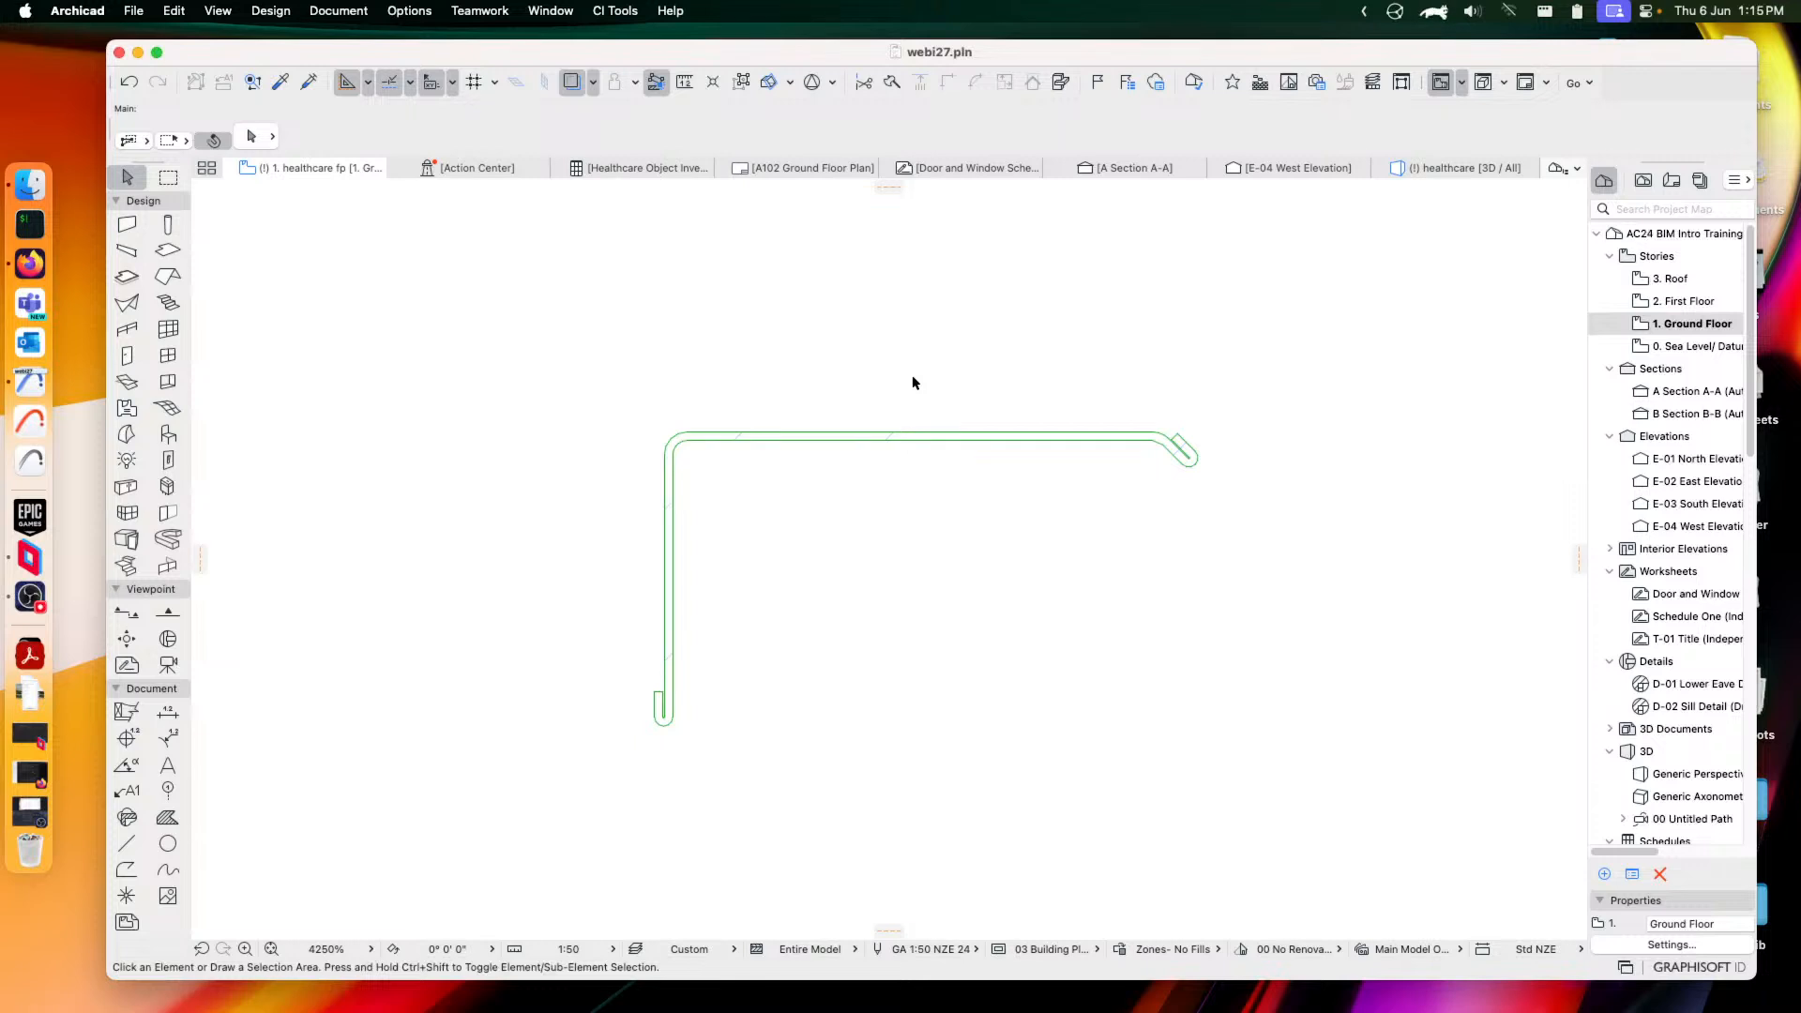
left_click(887, 433)
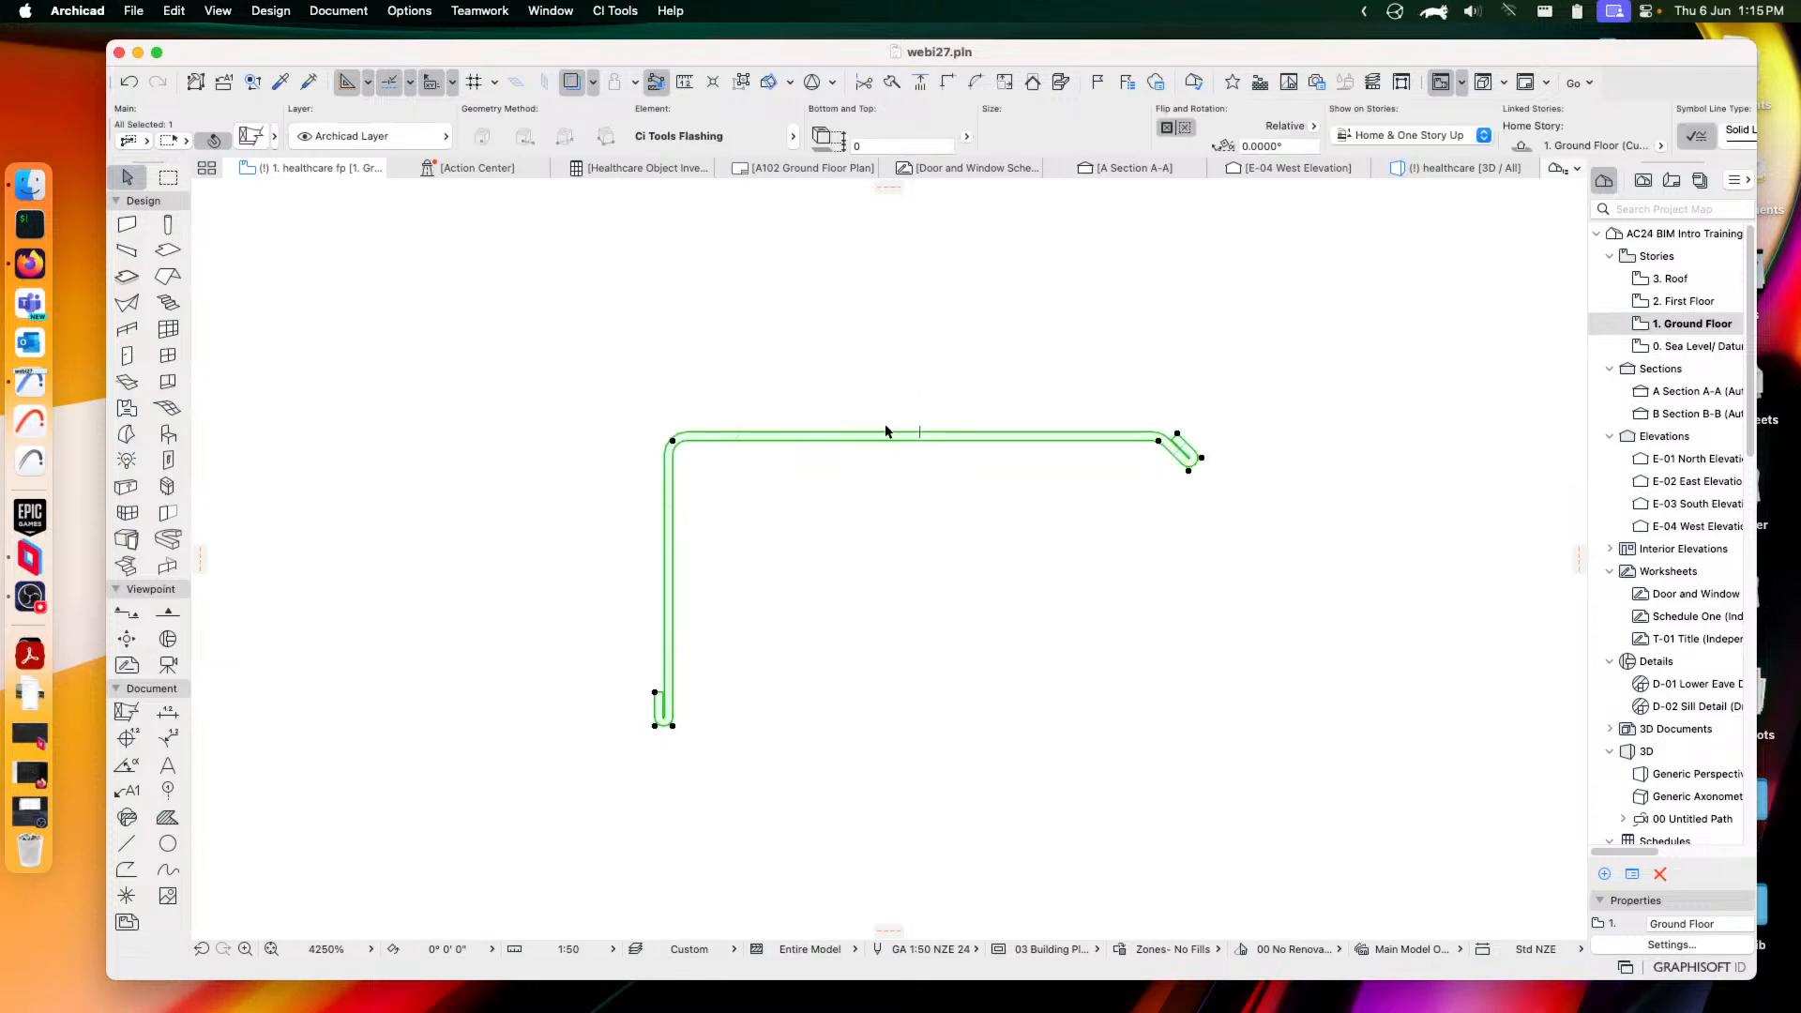
left_click(251, 137)
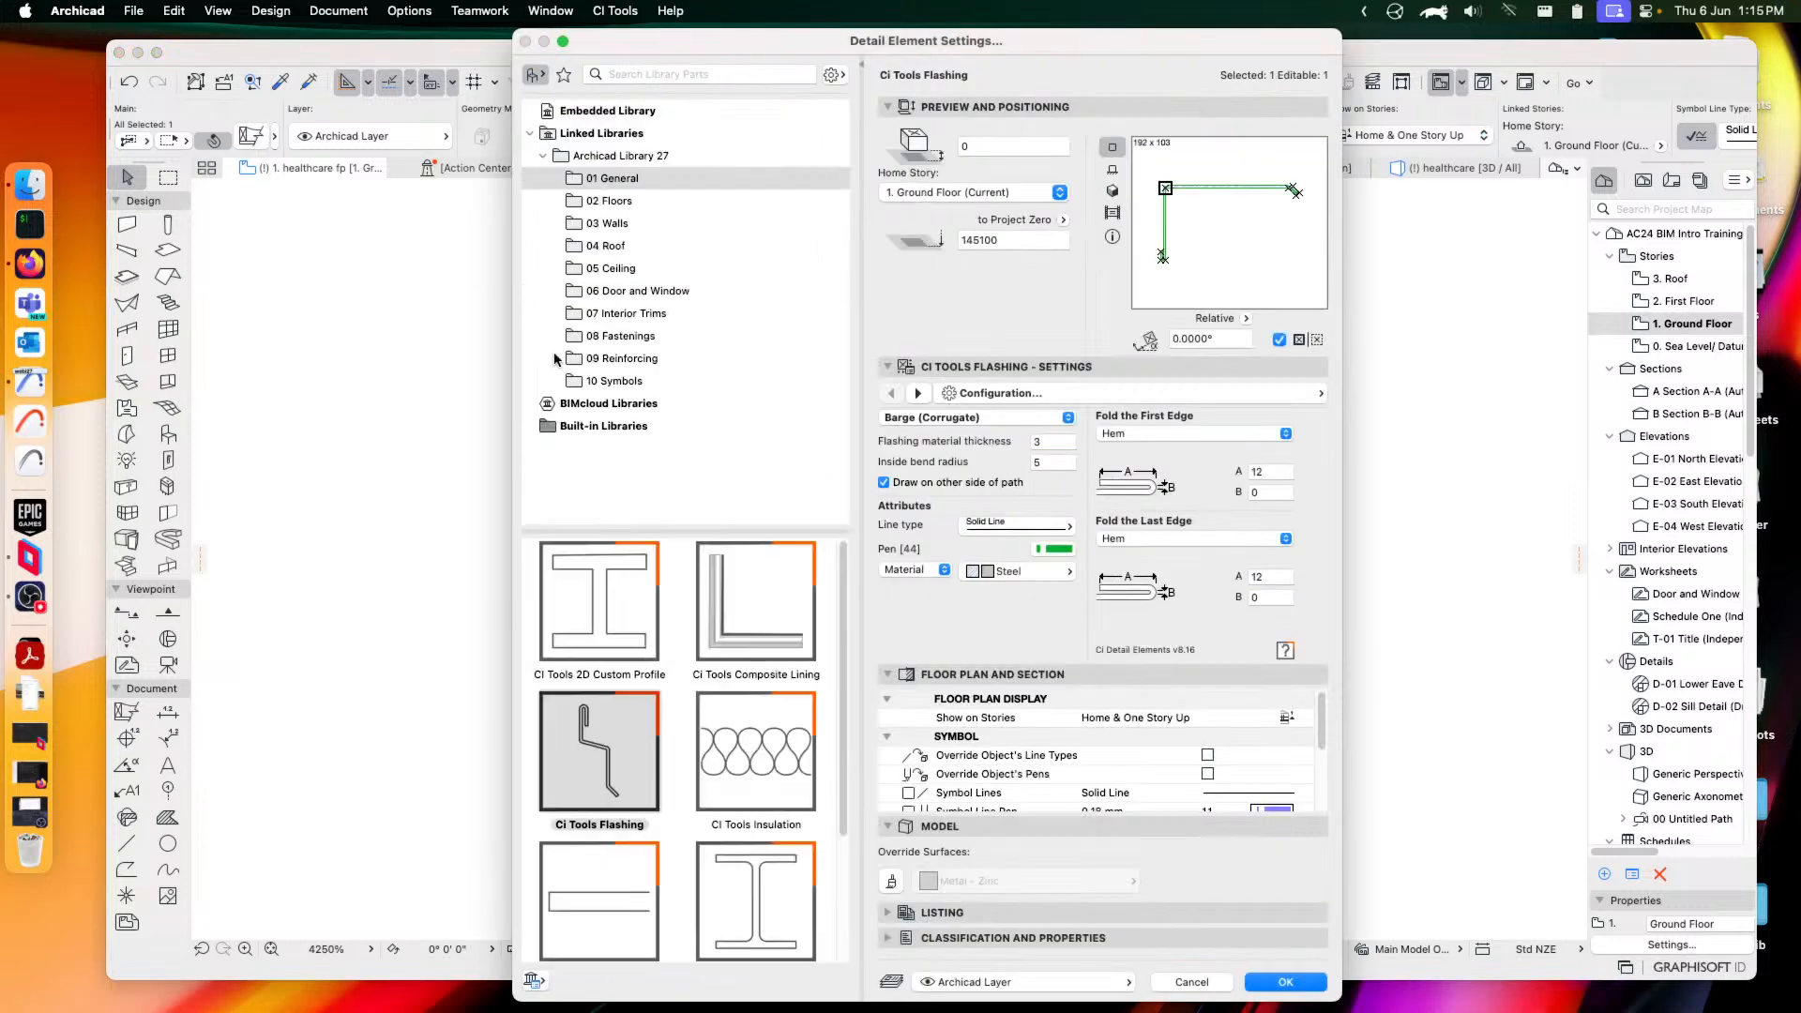
Switch the element to CI Tools Insulation with the Batts/Fibre Insulation symbol
left_click(729, 756)
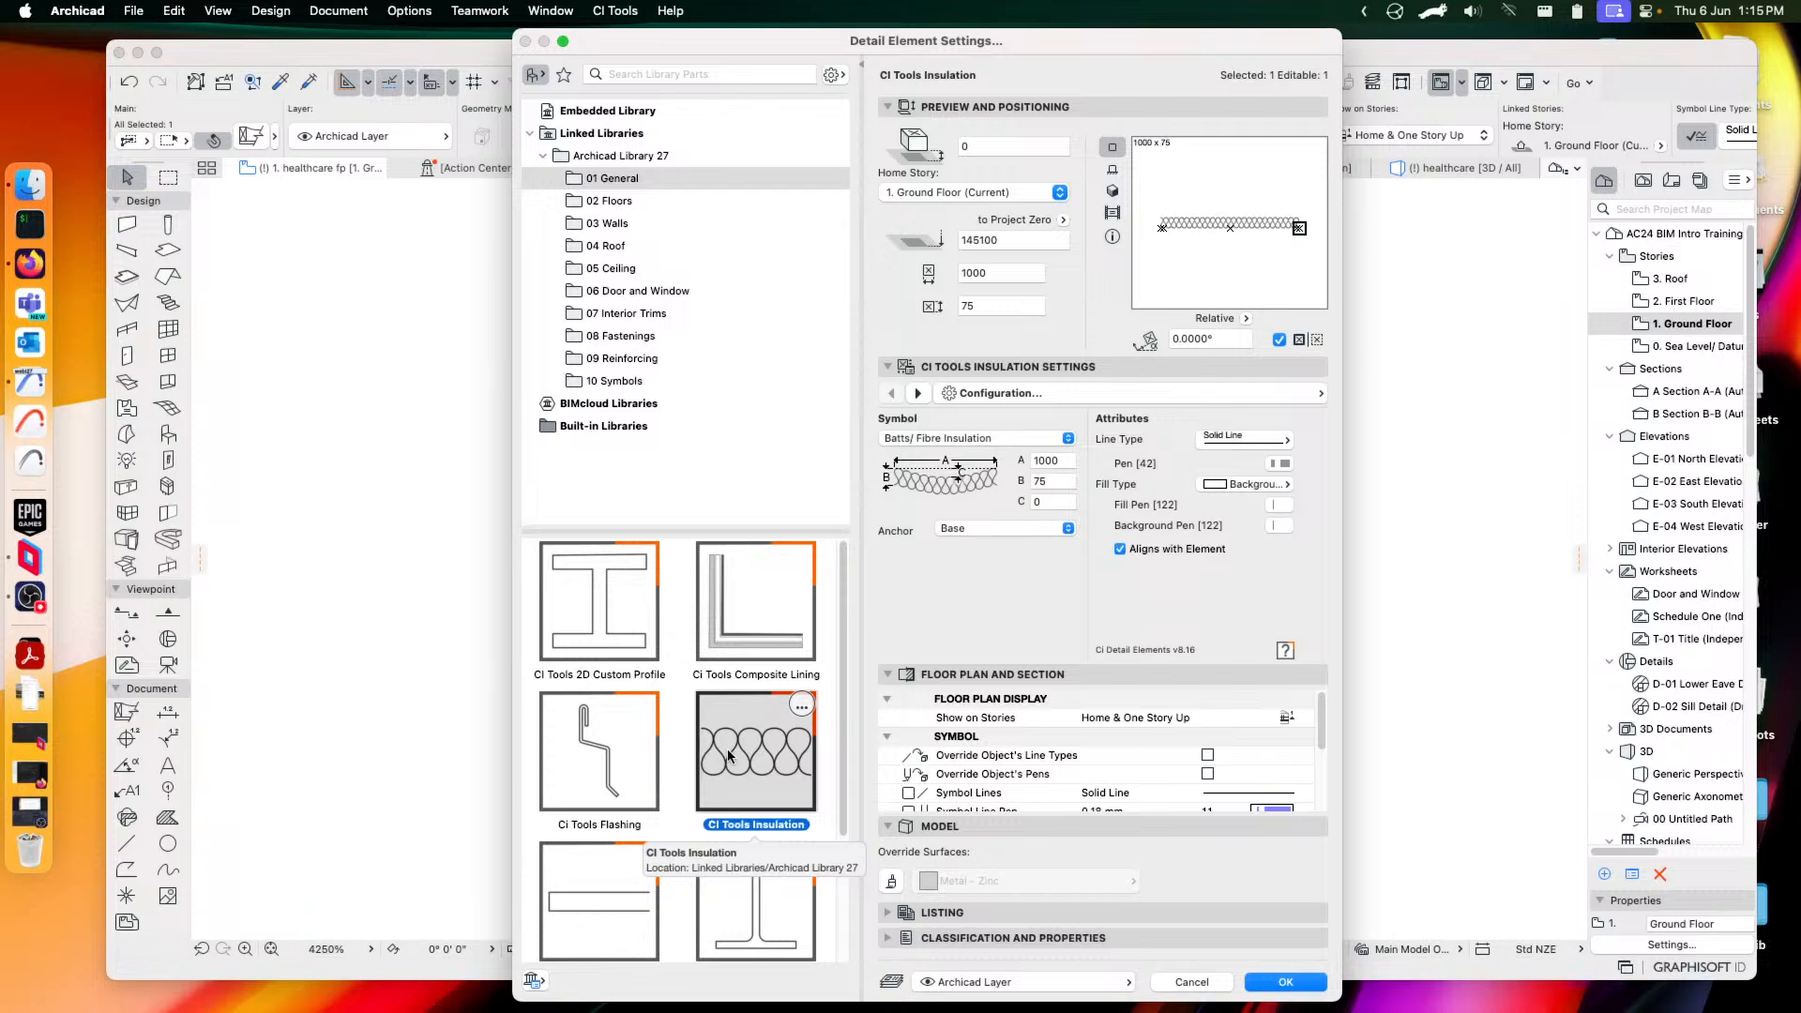
left_click(1098, 395)
left_click(1098, 395)
left_click(939, 440)
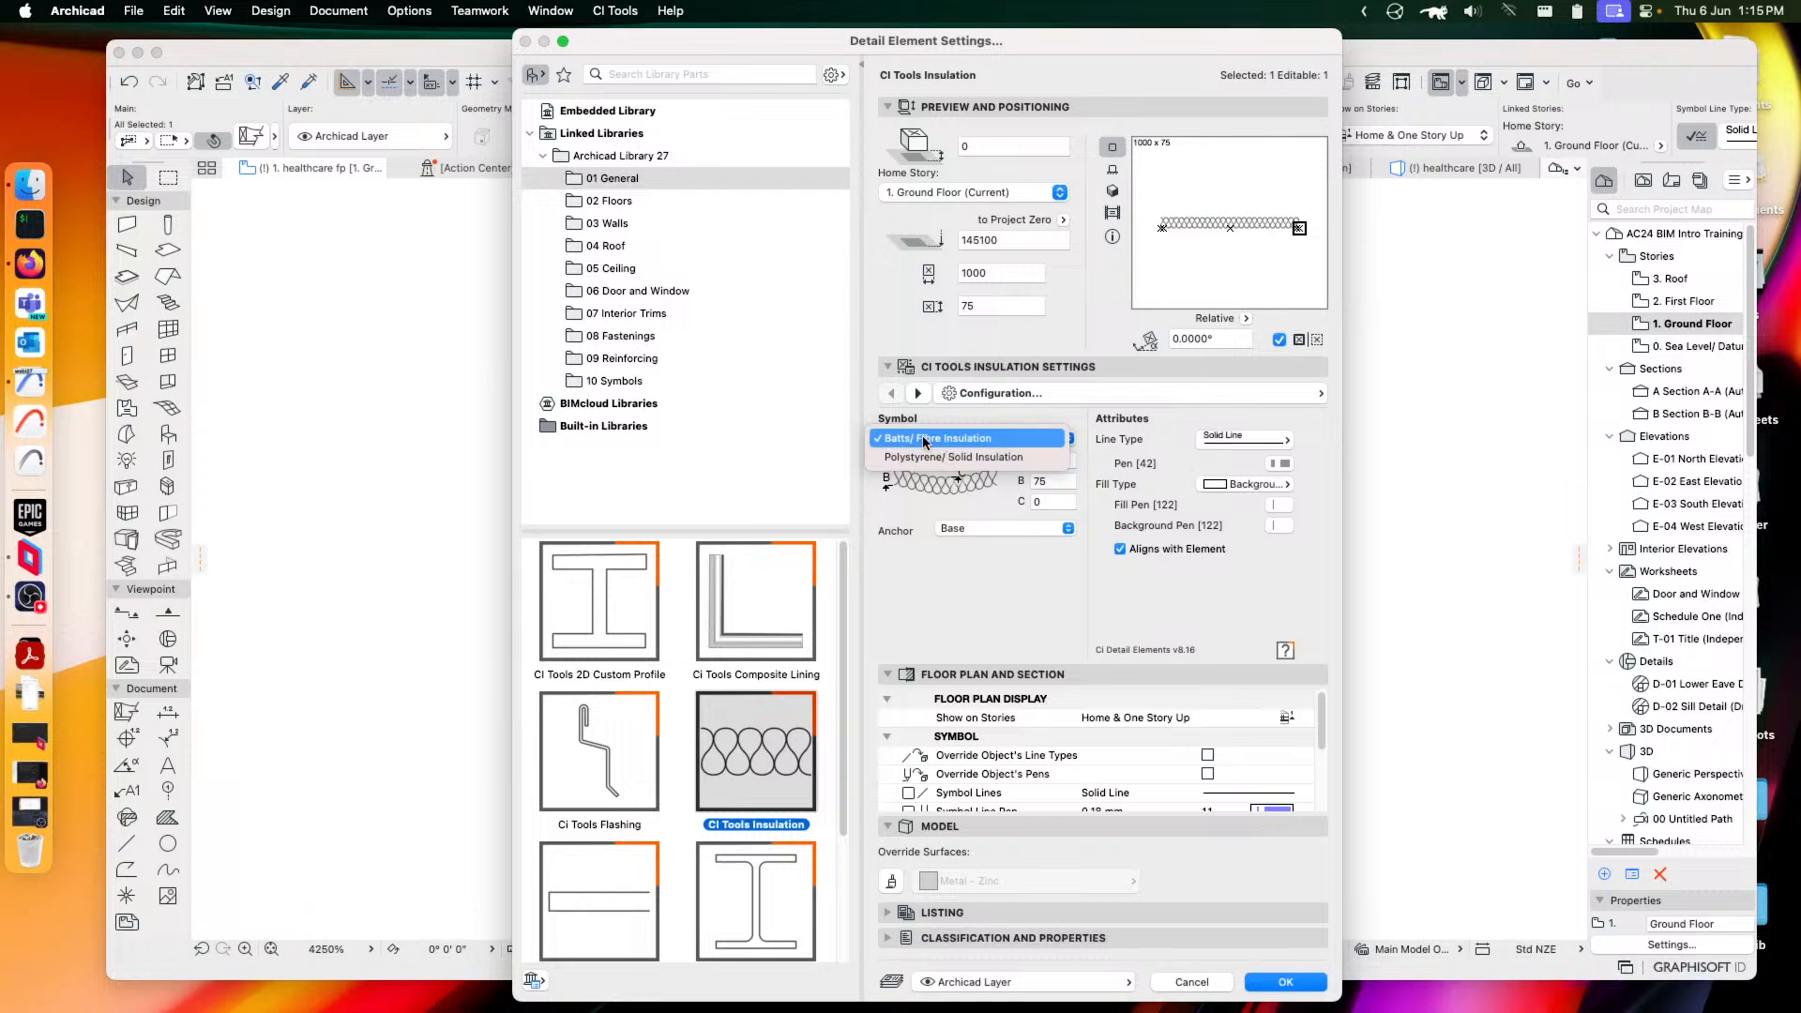
left_click(926, 458)
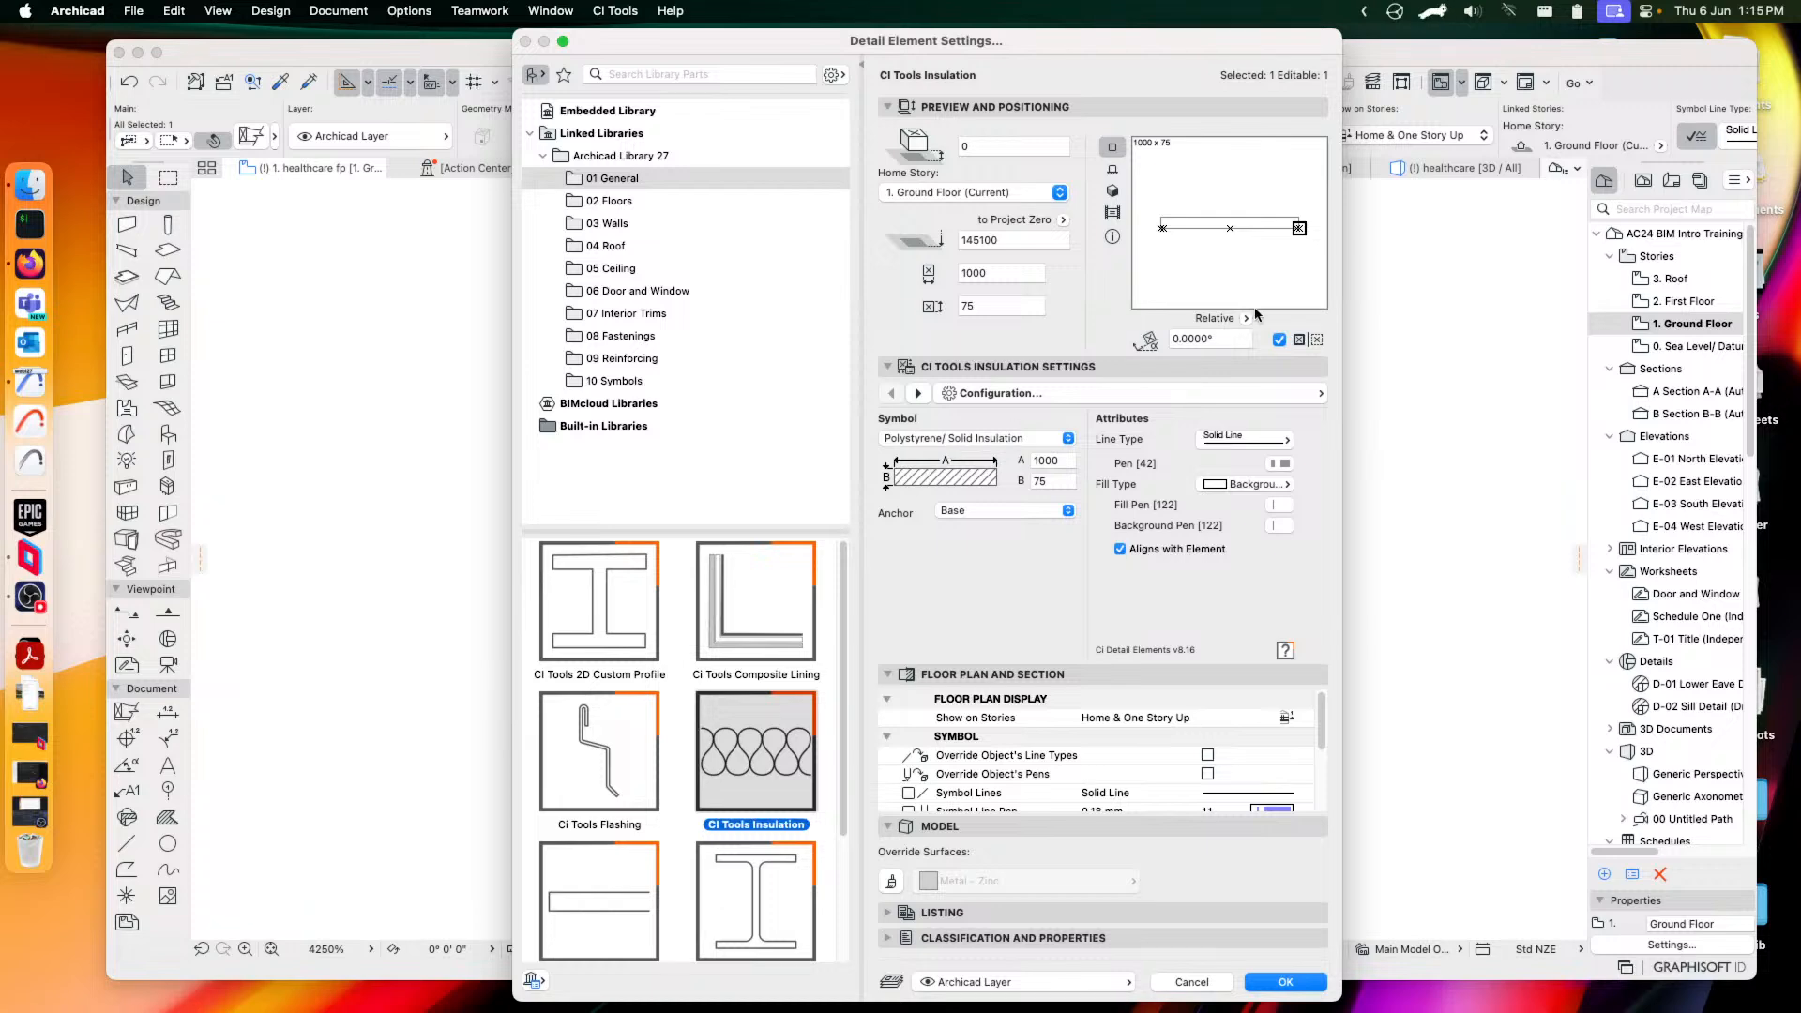
left_click(987, 441)
left_click(934, 421)
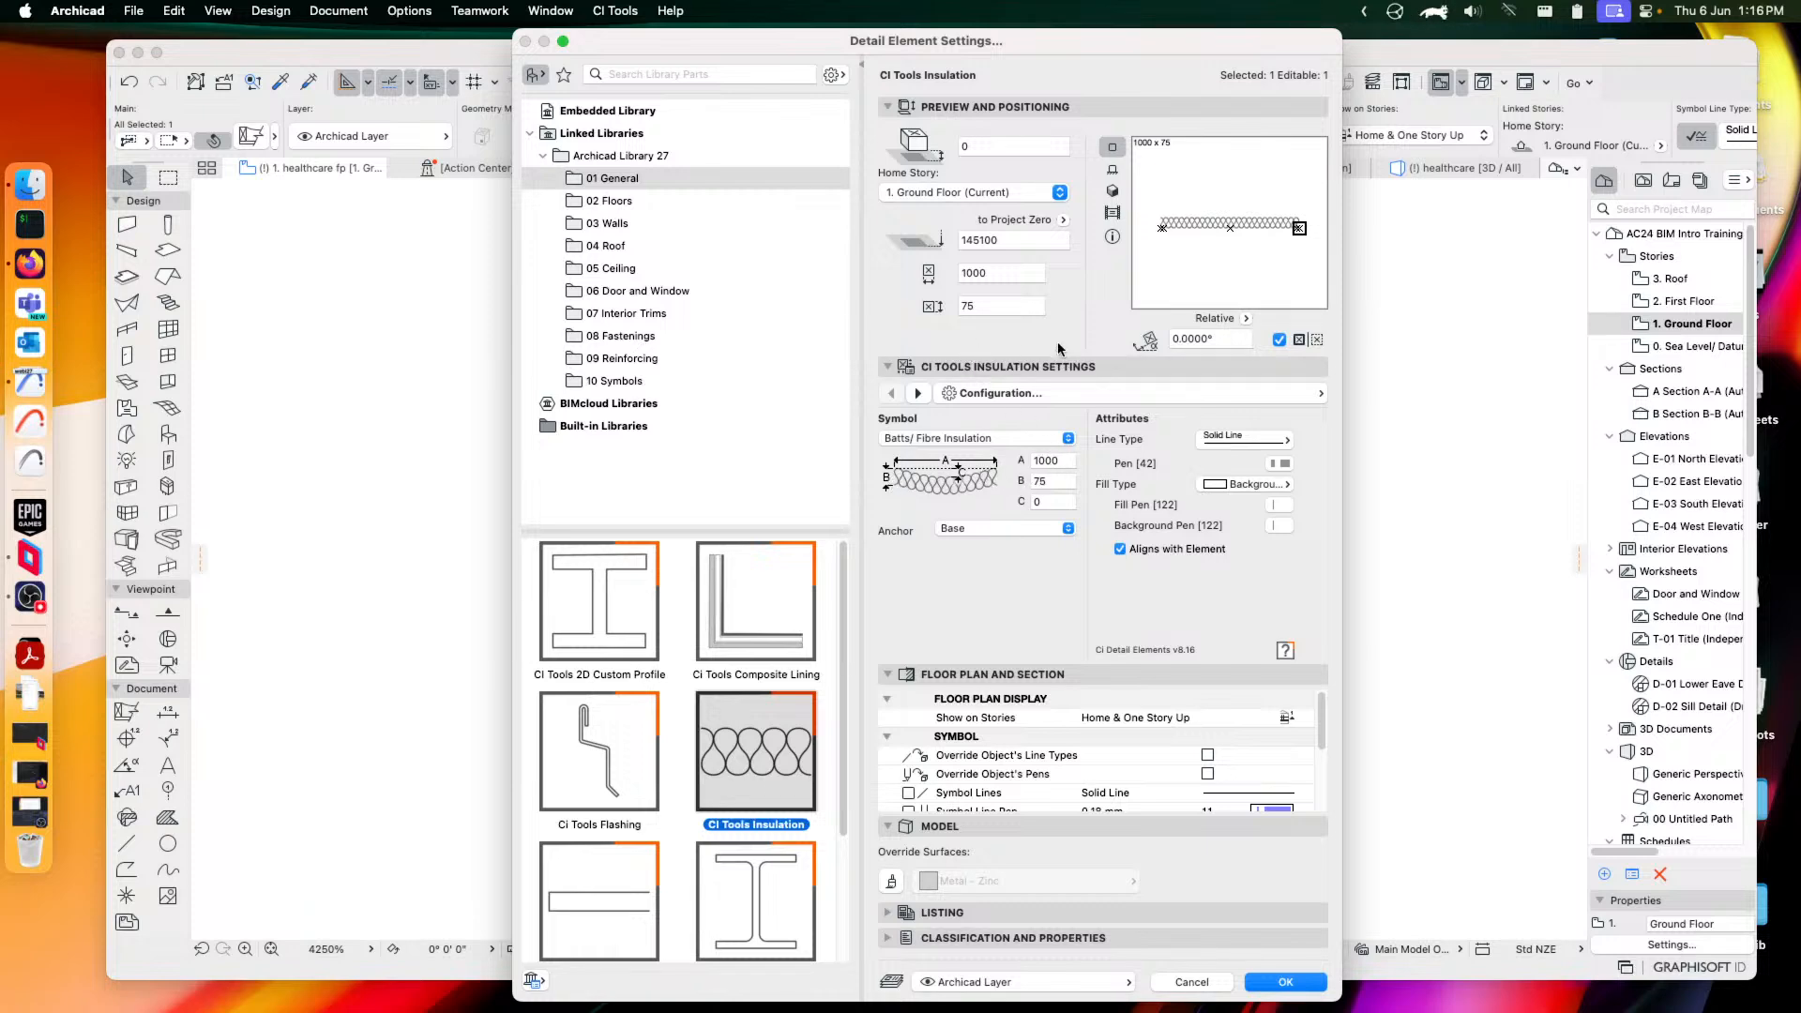
Set the insulation droop C to 50 with the anchor at Base, and confirm
left_click(1052, 502)
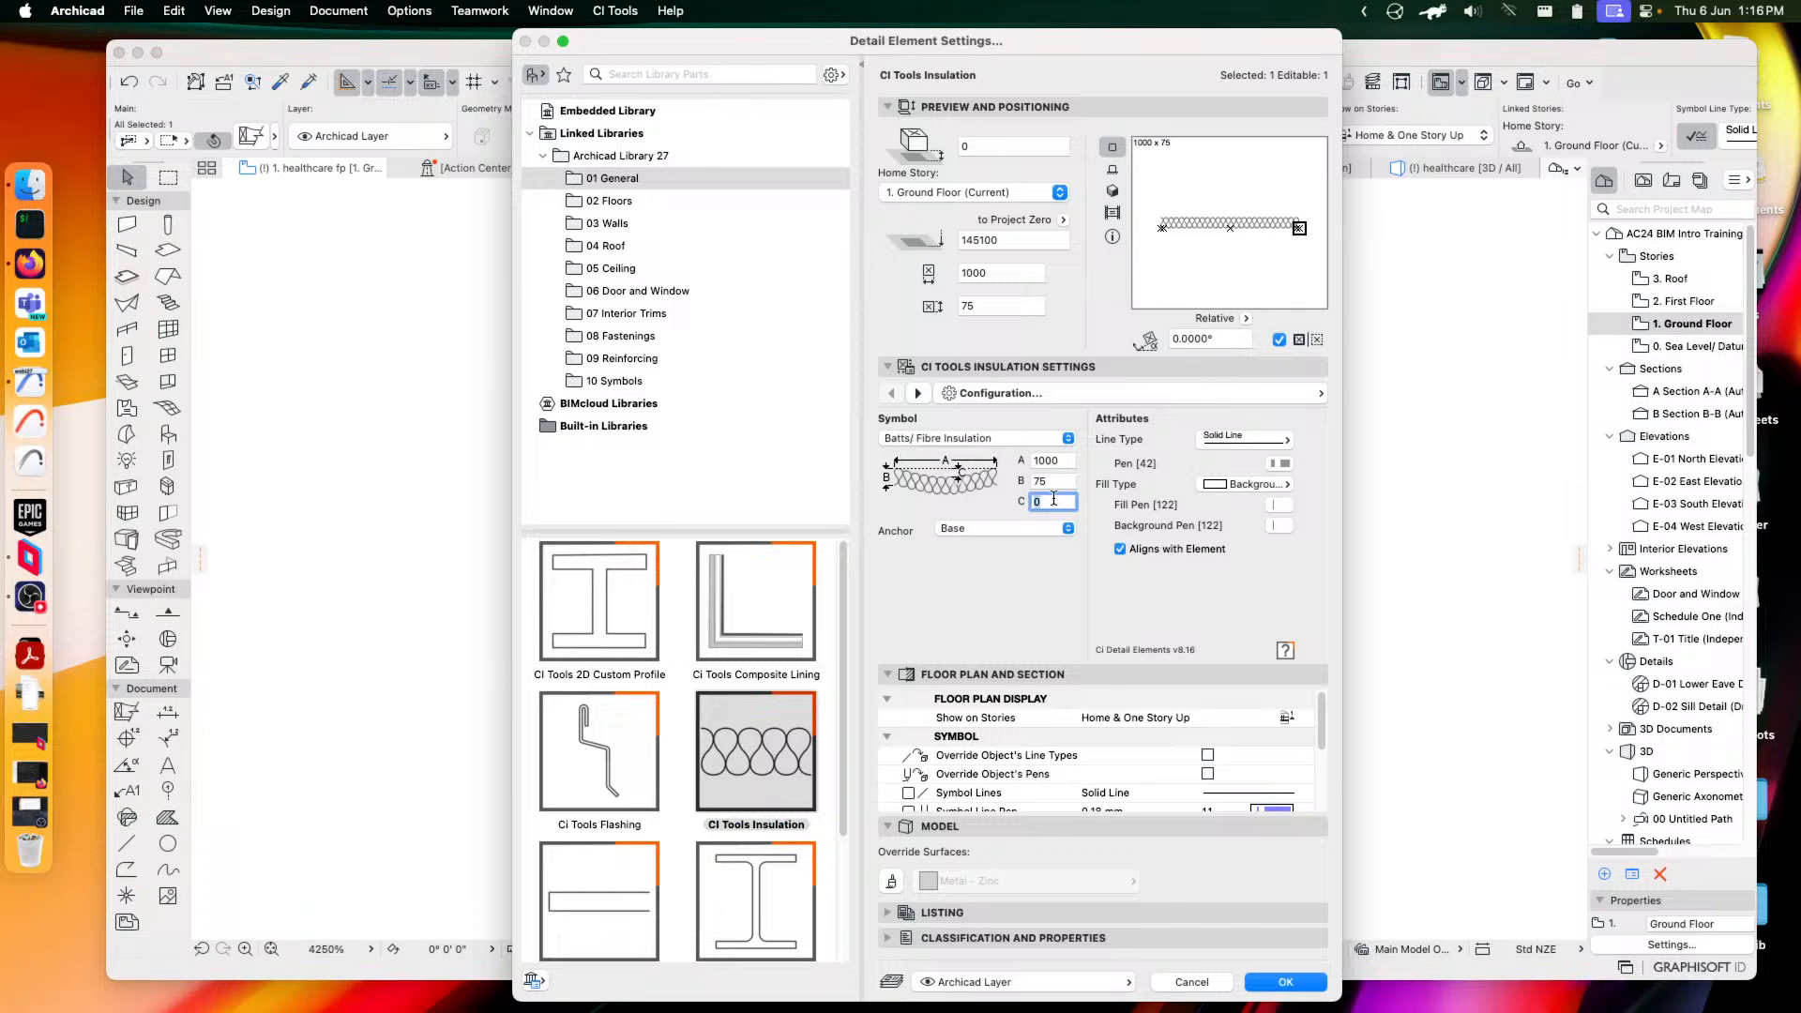
type("50")
left_click(1058, 482)
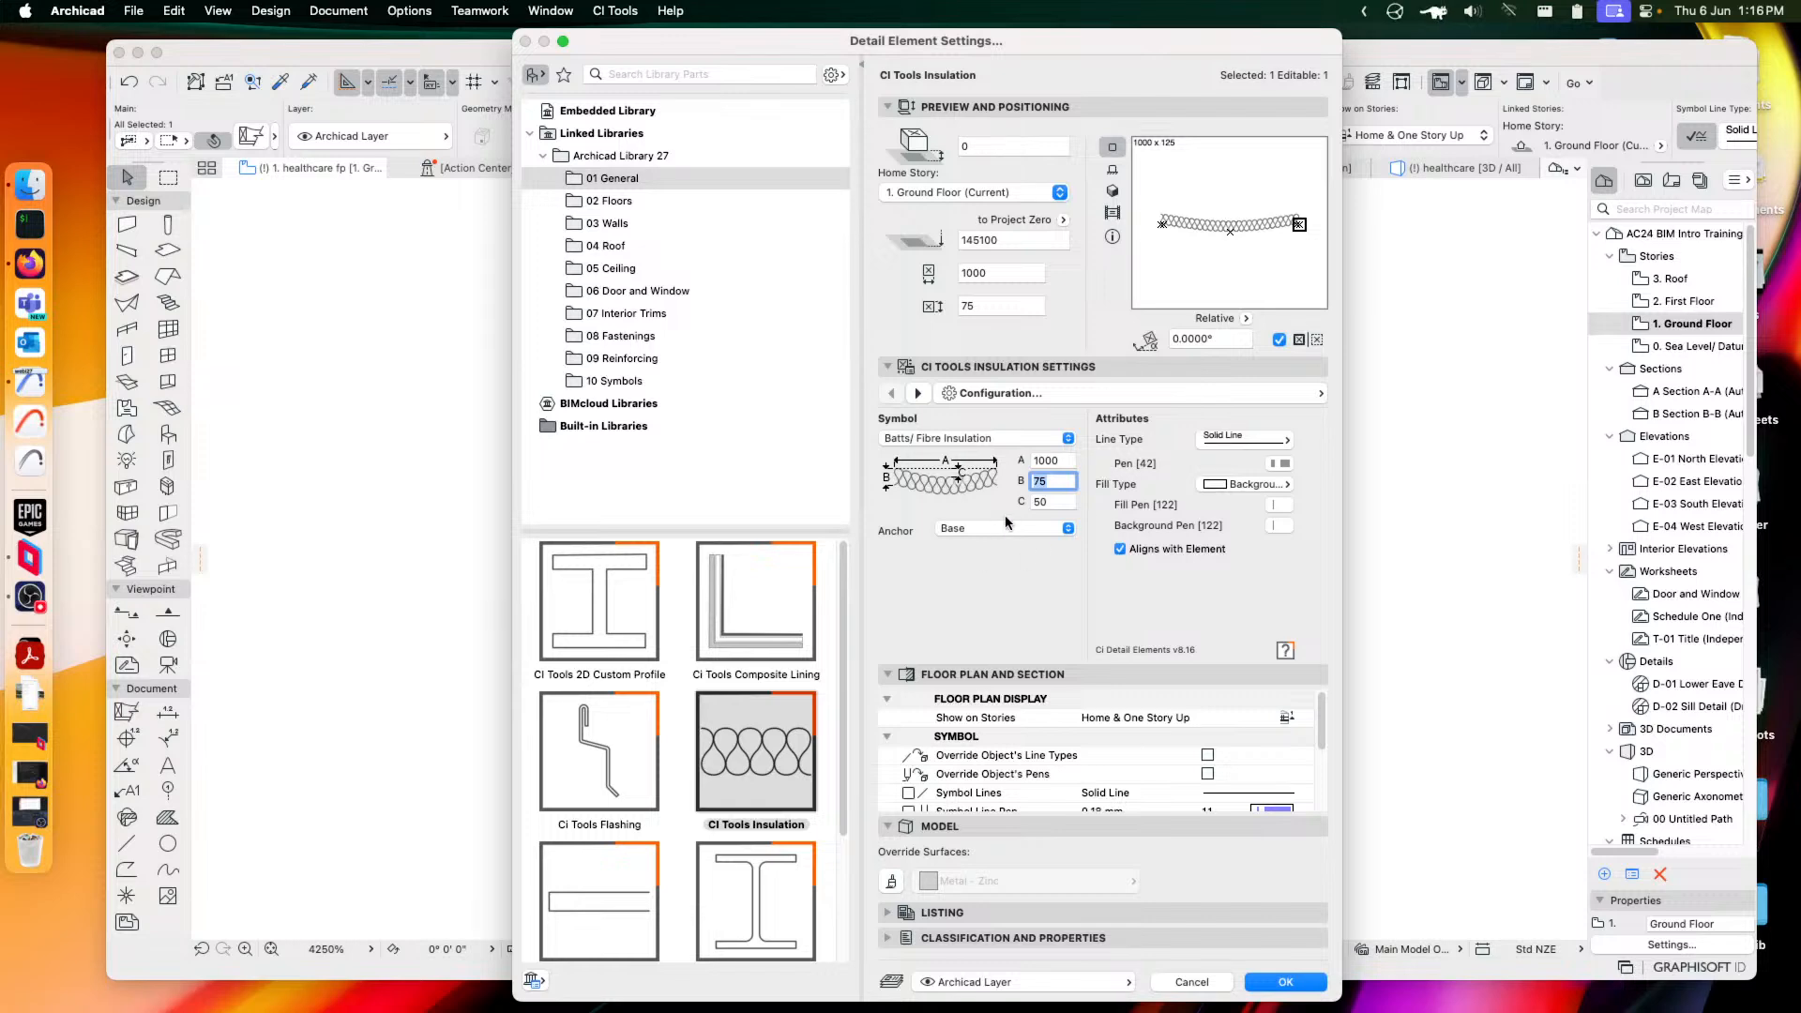
left_click(983, 527)
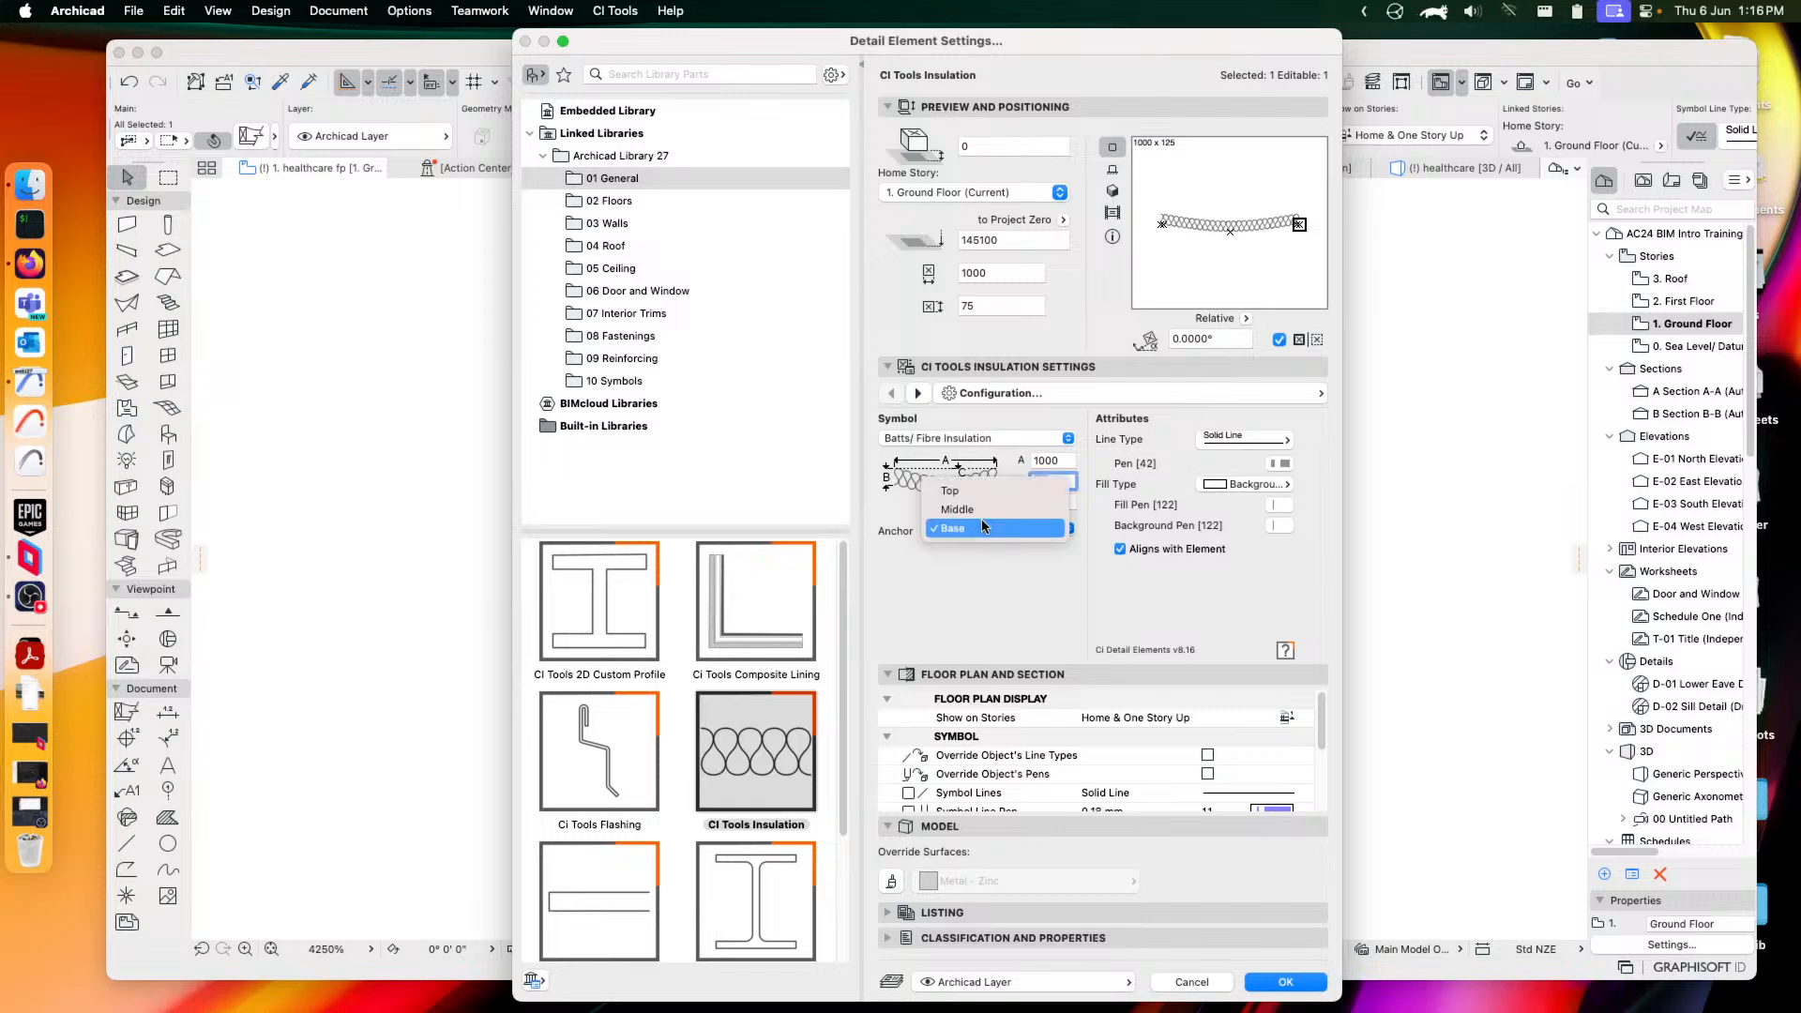
left_click(964, 574)
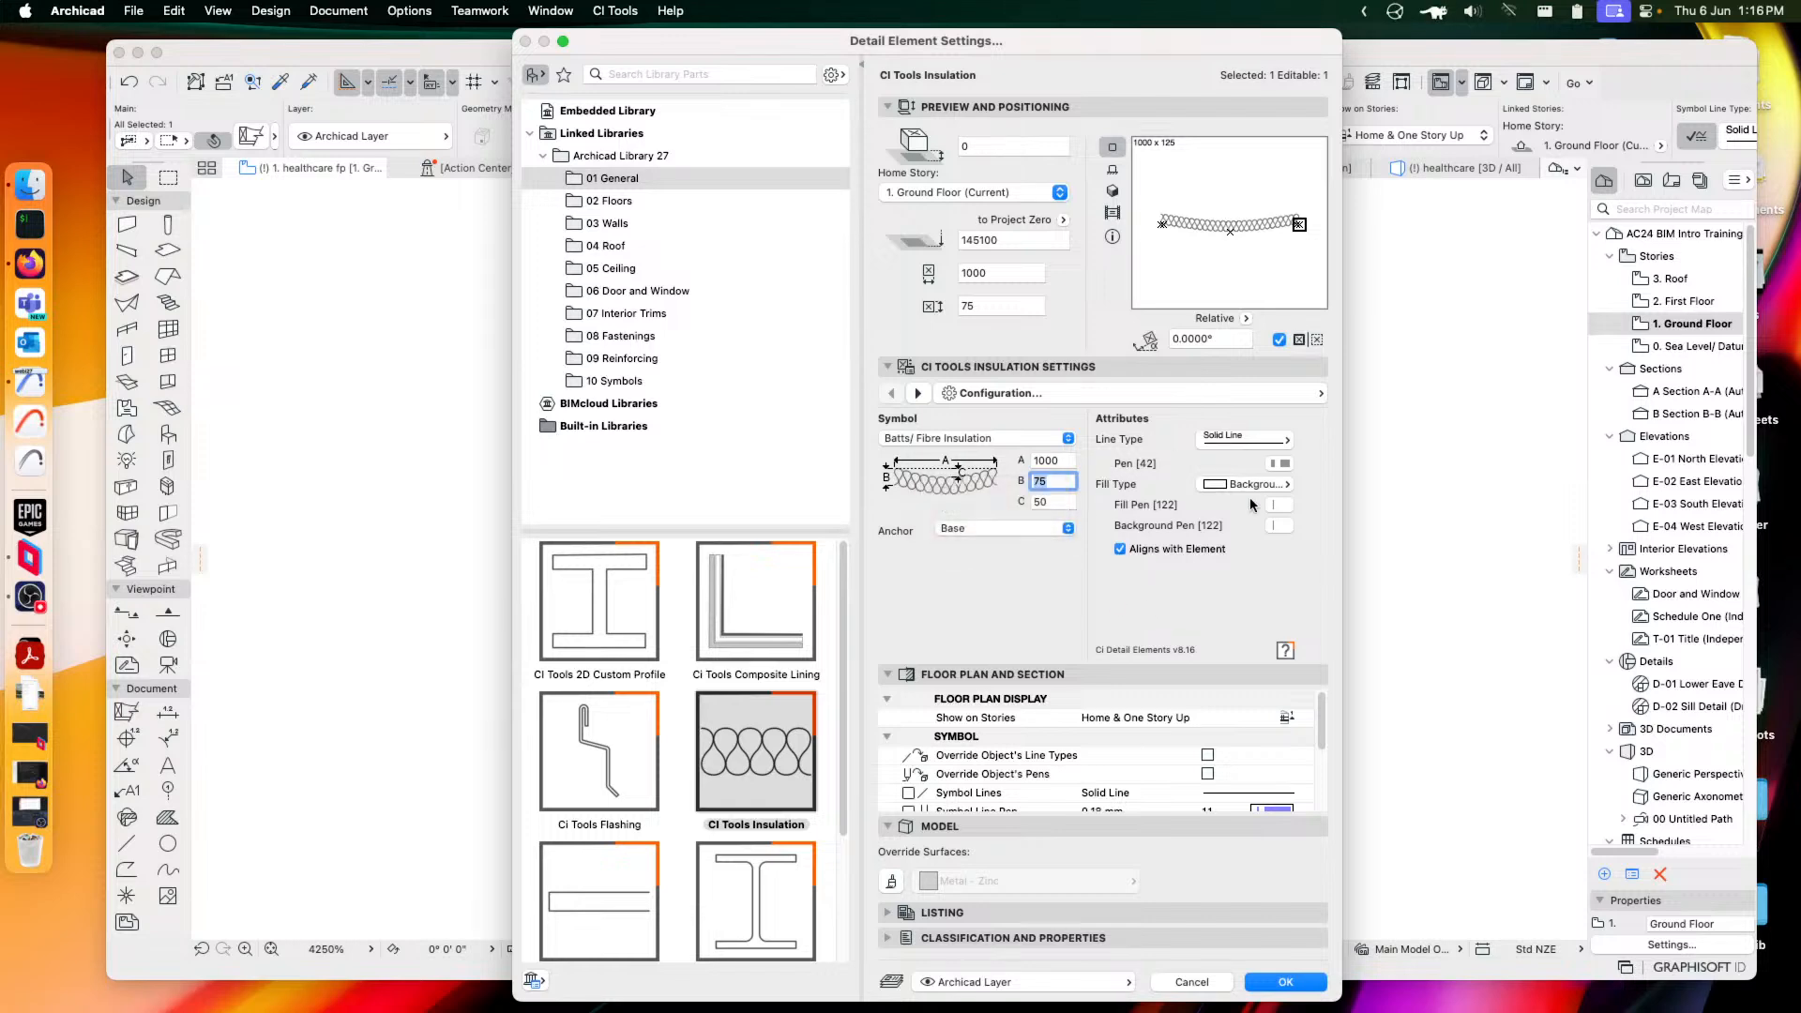
left_click(1283, 982)
Stretch the insulation's end until it spans a length of 1286
scroll(792, 606, "down", 10)
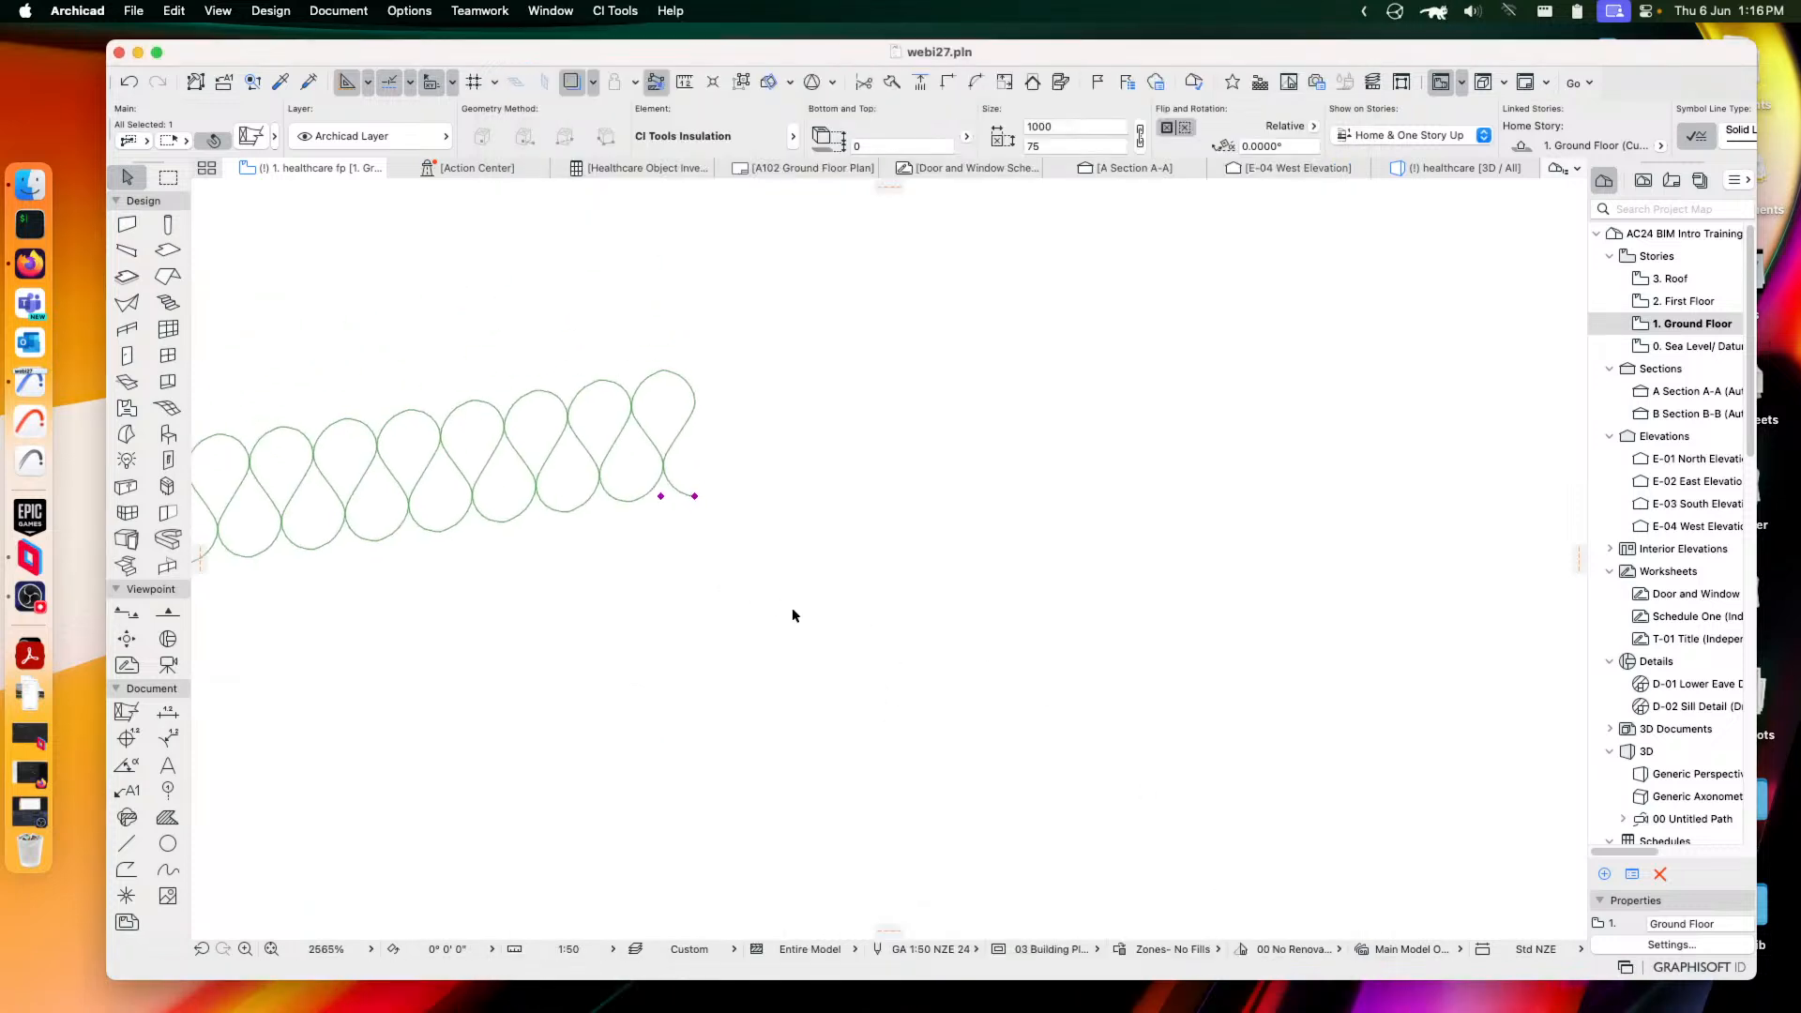
middle_click_drag(657, 579, 1086, 591)
scroll(820, 603, "up", 2)
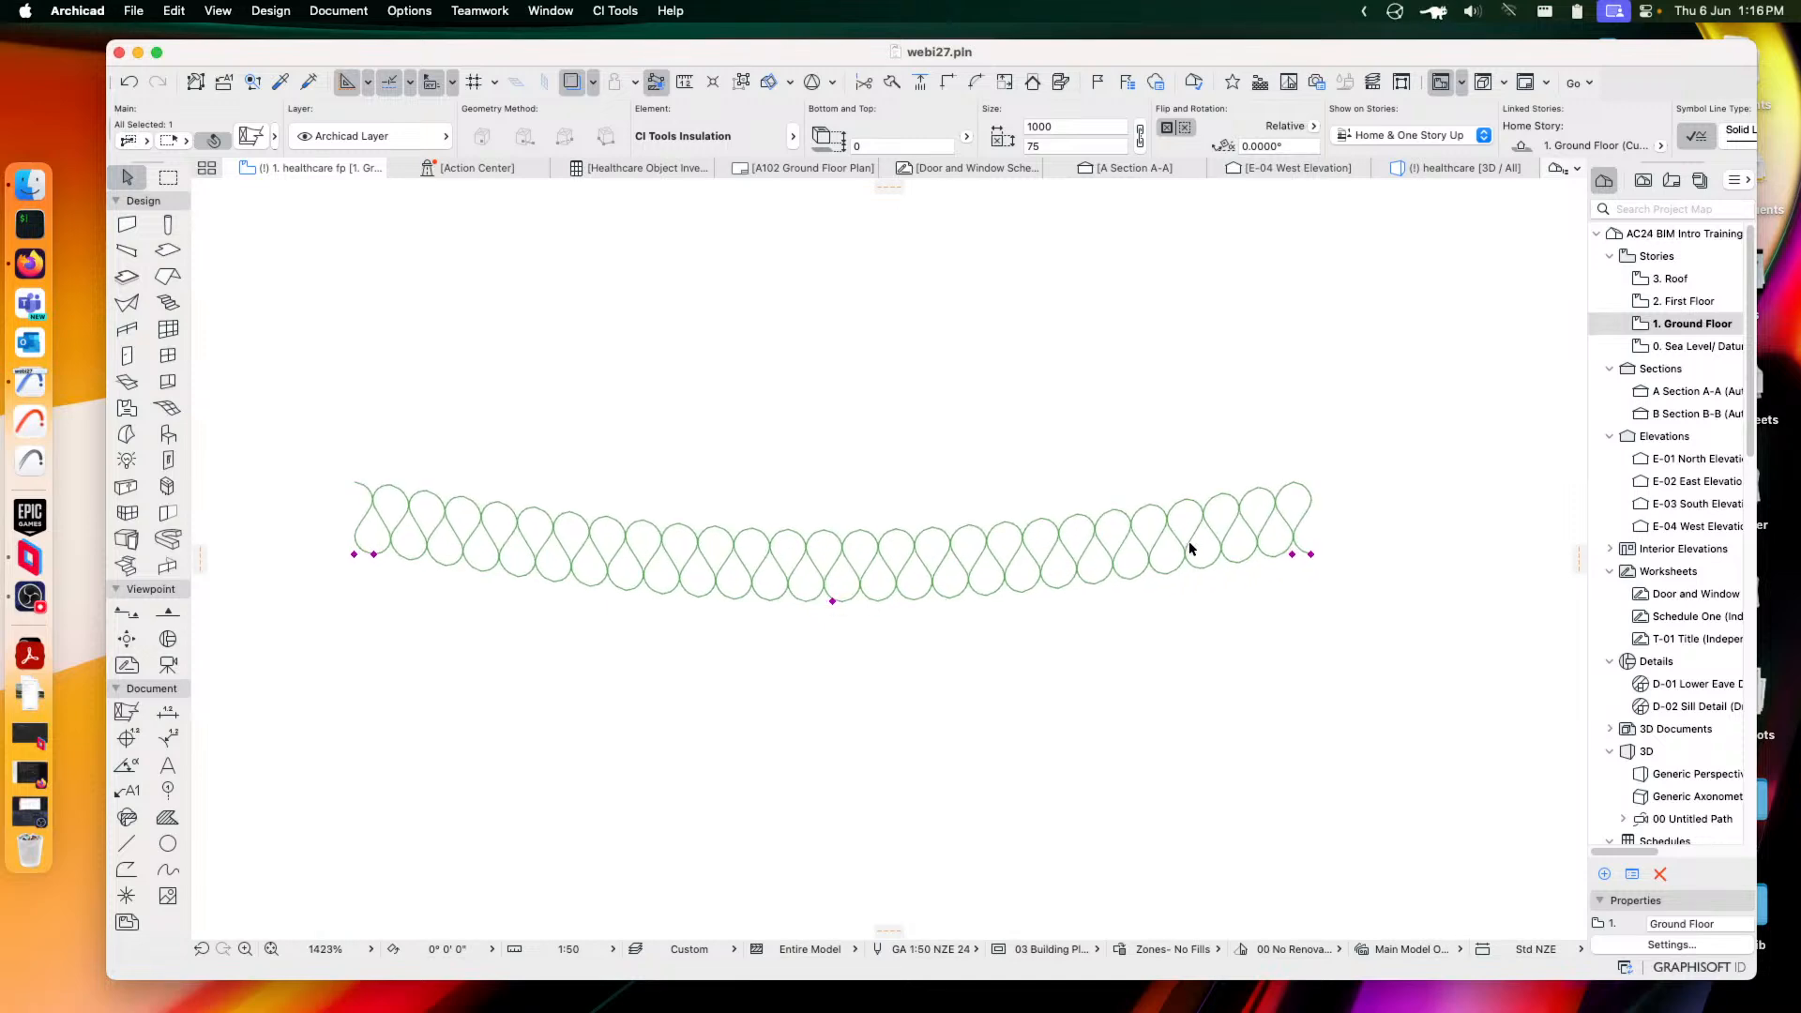
left_click(1311, 554)
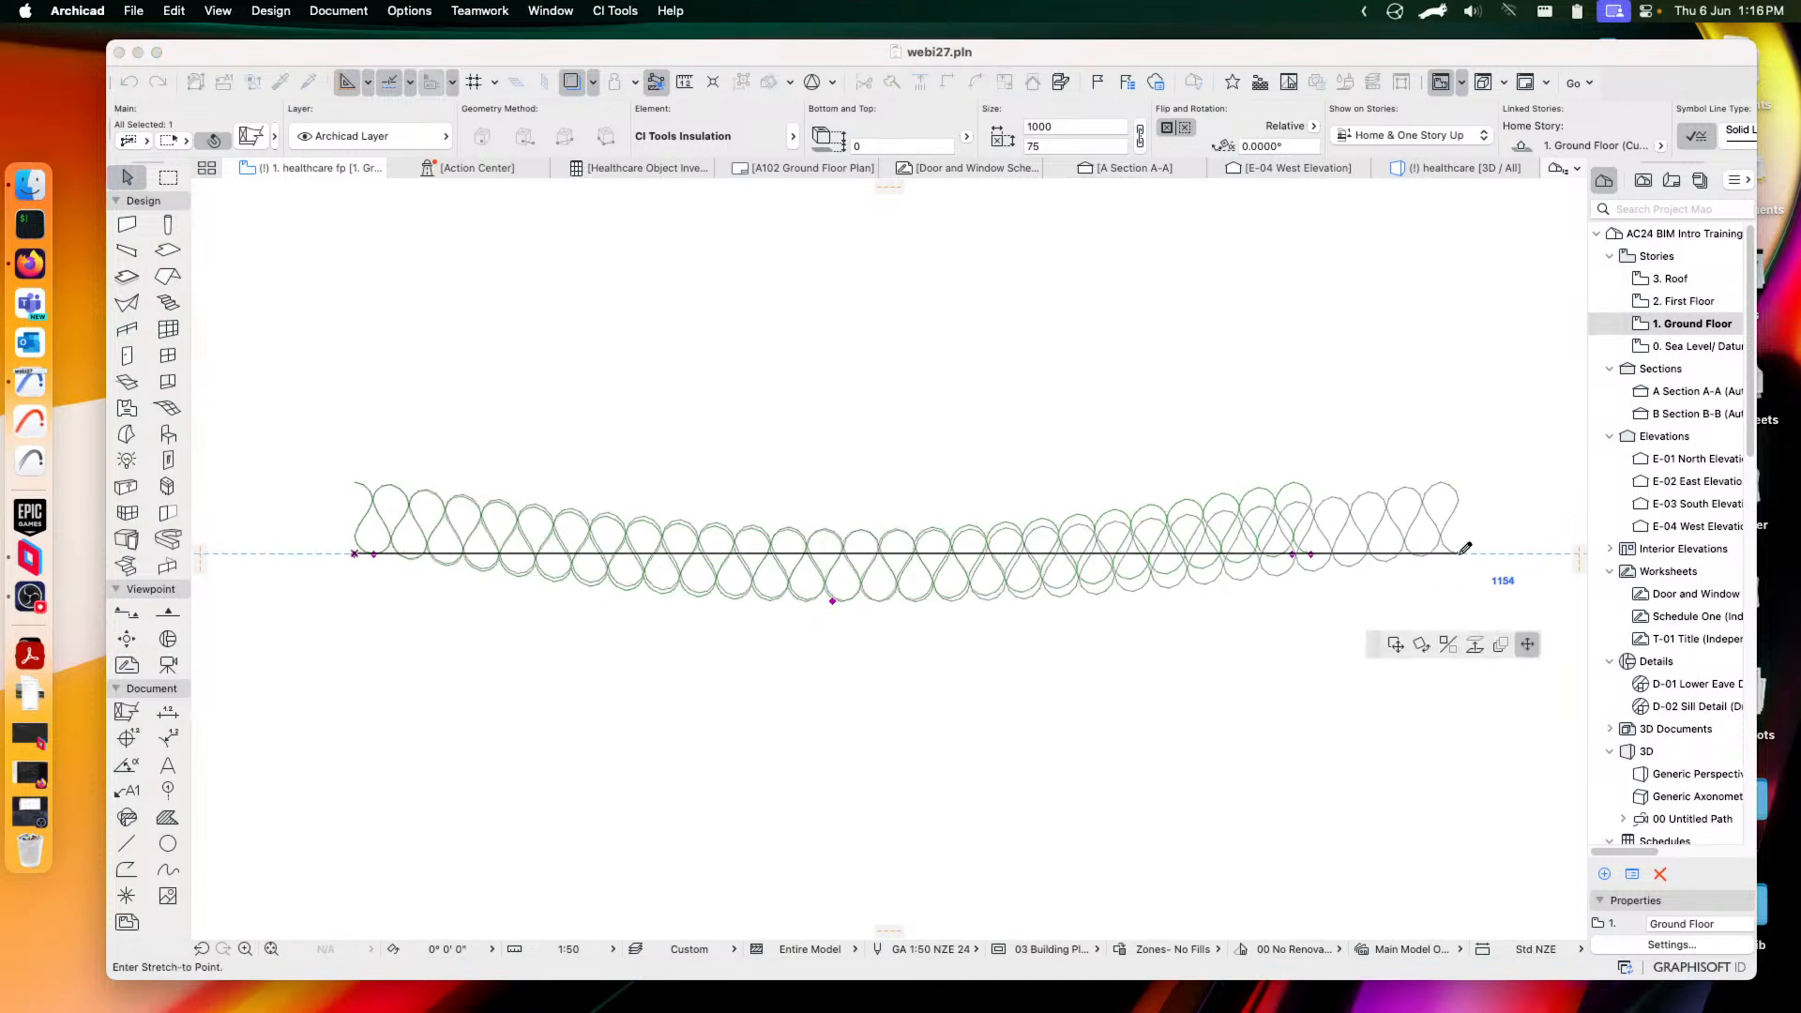
scroll(1483, 540, "down", 2)
middle_click_drag(1483, 539, 1029, 530)
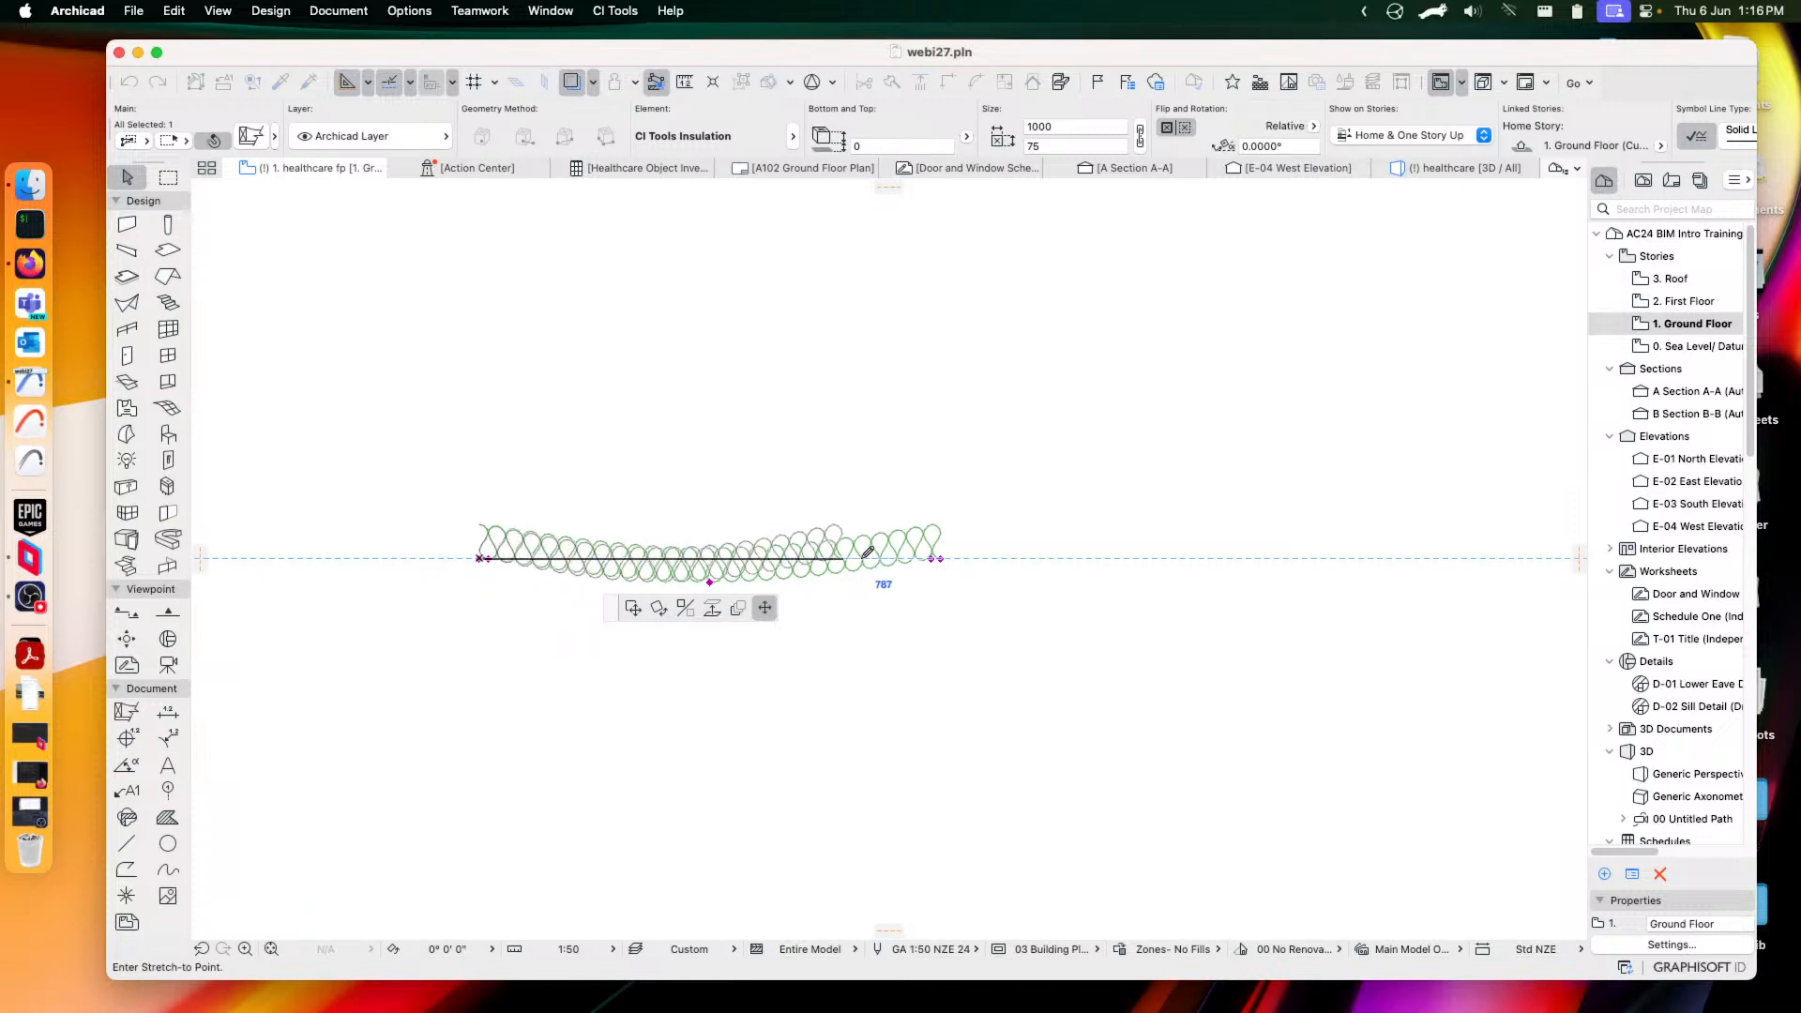
left_click(1402, 528)
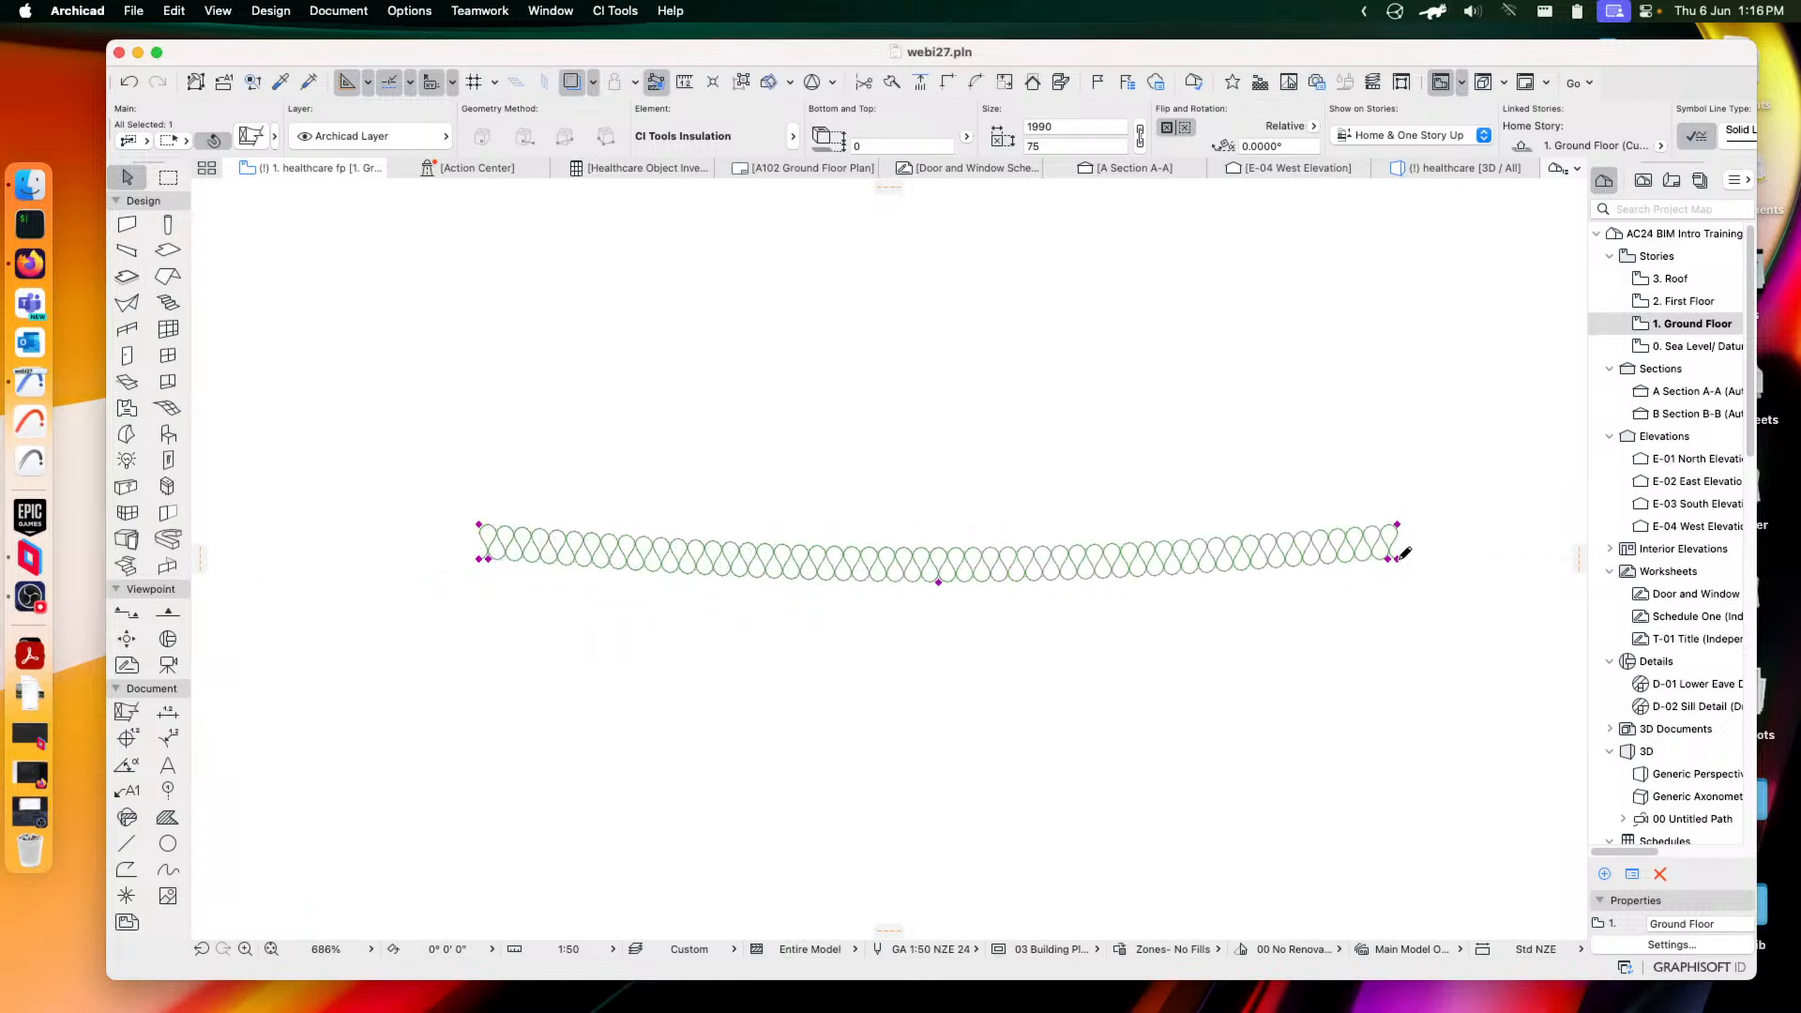
left_click(1399, 564)
left_click(1227, 566)
left_click(1229, 562)
left_click(1259, 547)
scroll(1253, 568, "up", 5)
scroll(1131, 594, "down", 3)
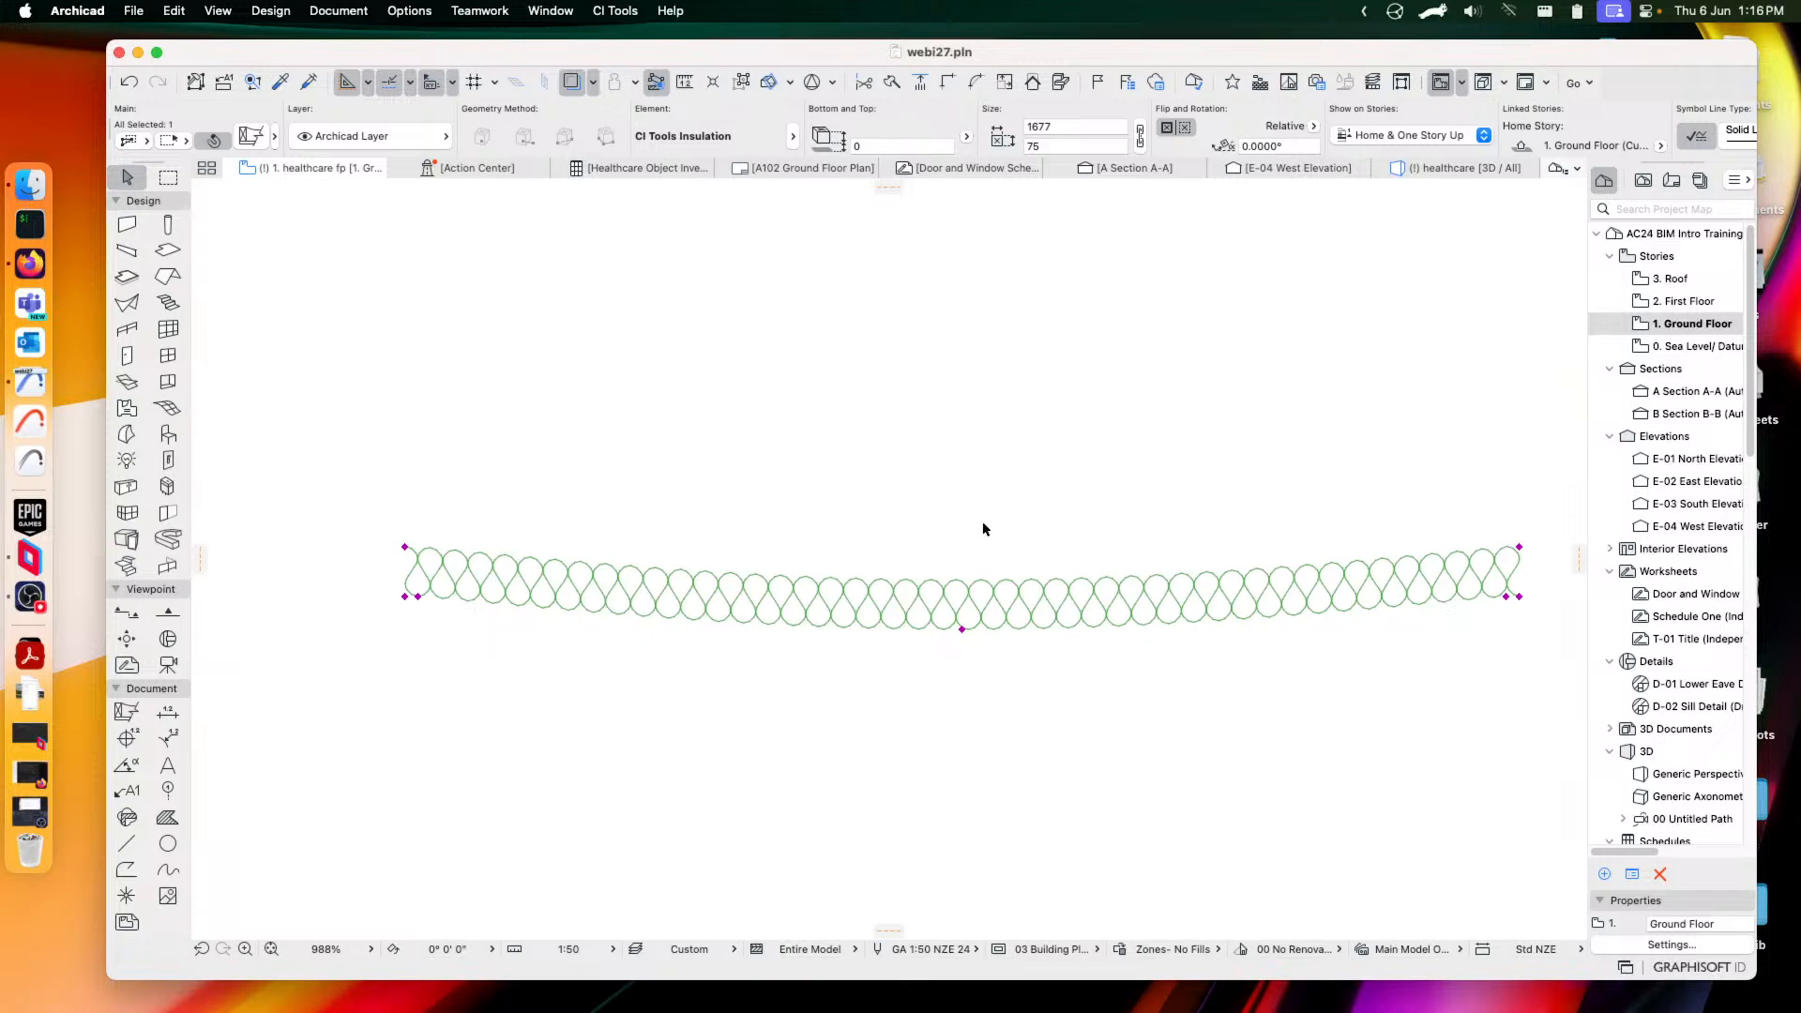
left_click(1519, 598)
left_click(1260, 596)
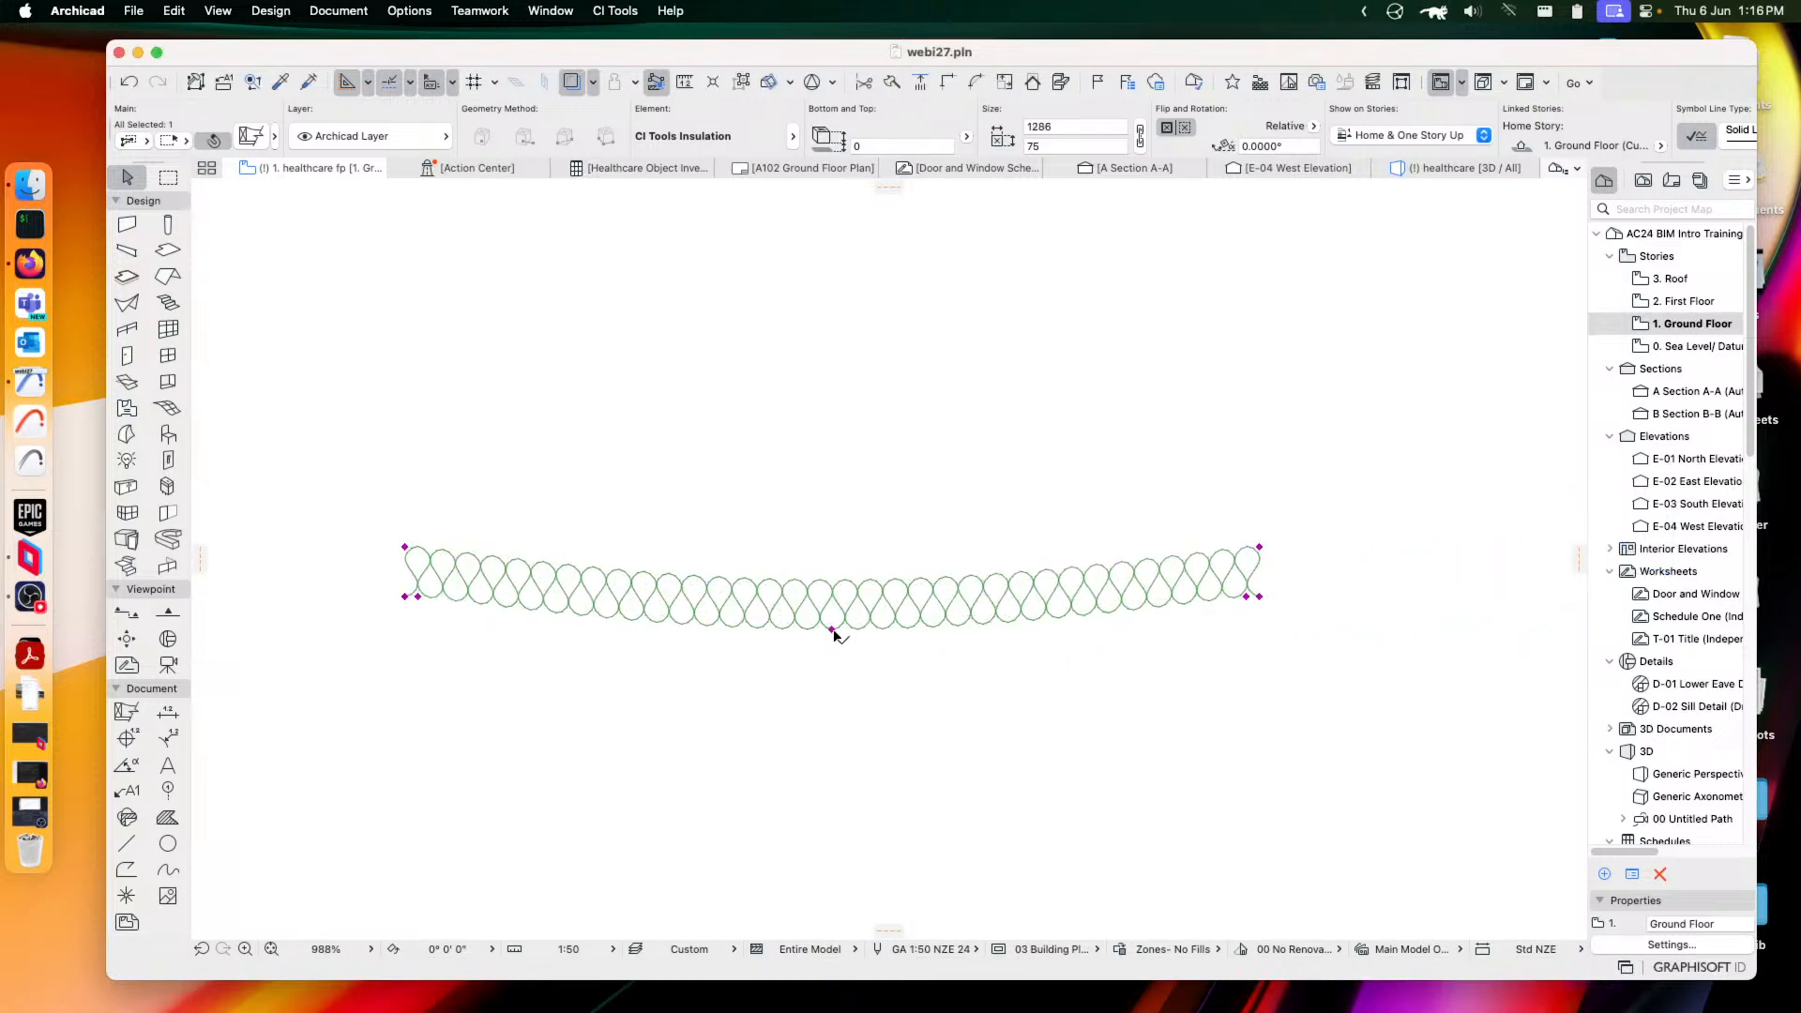
Drag the midpoint droop hotspot to give the insulation a gentle sag of 81
left_click(833, 631)
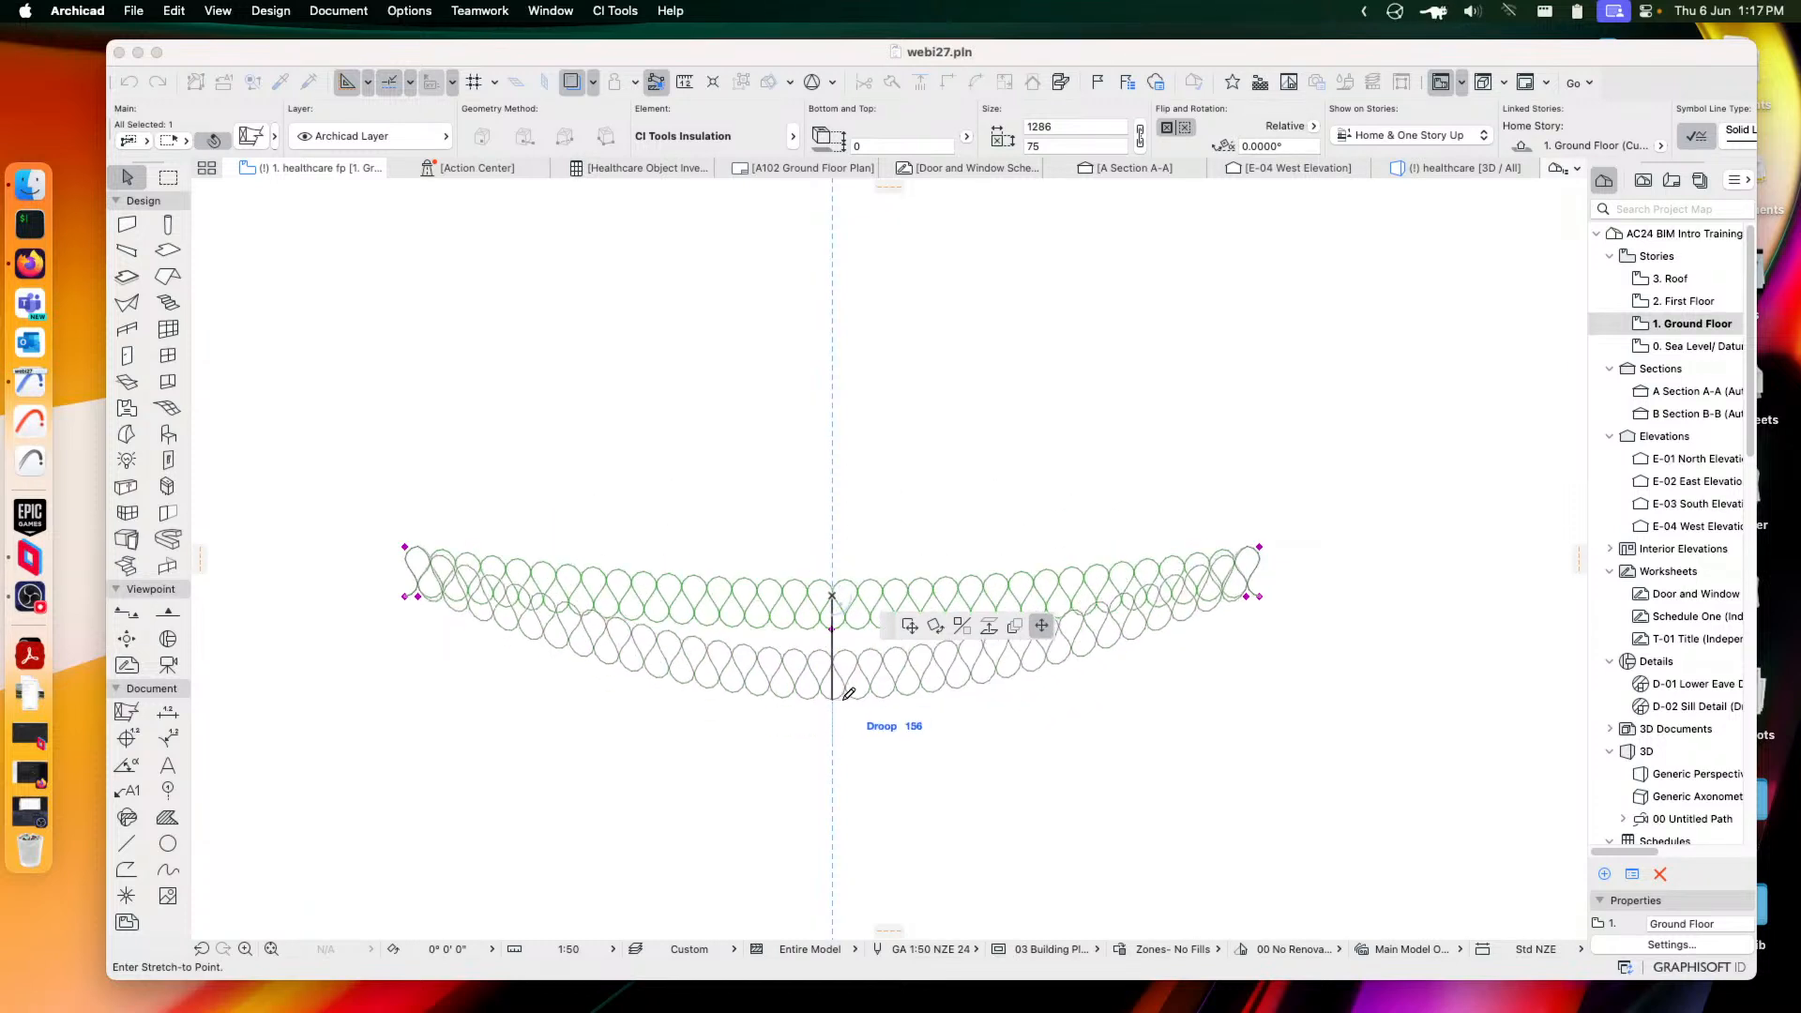
left_click(841, 699)
left_click(833, 701)
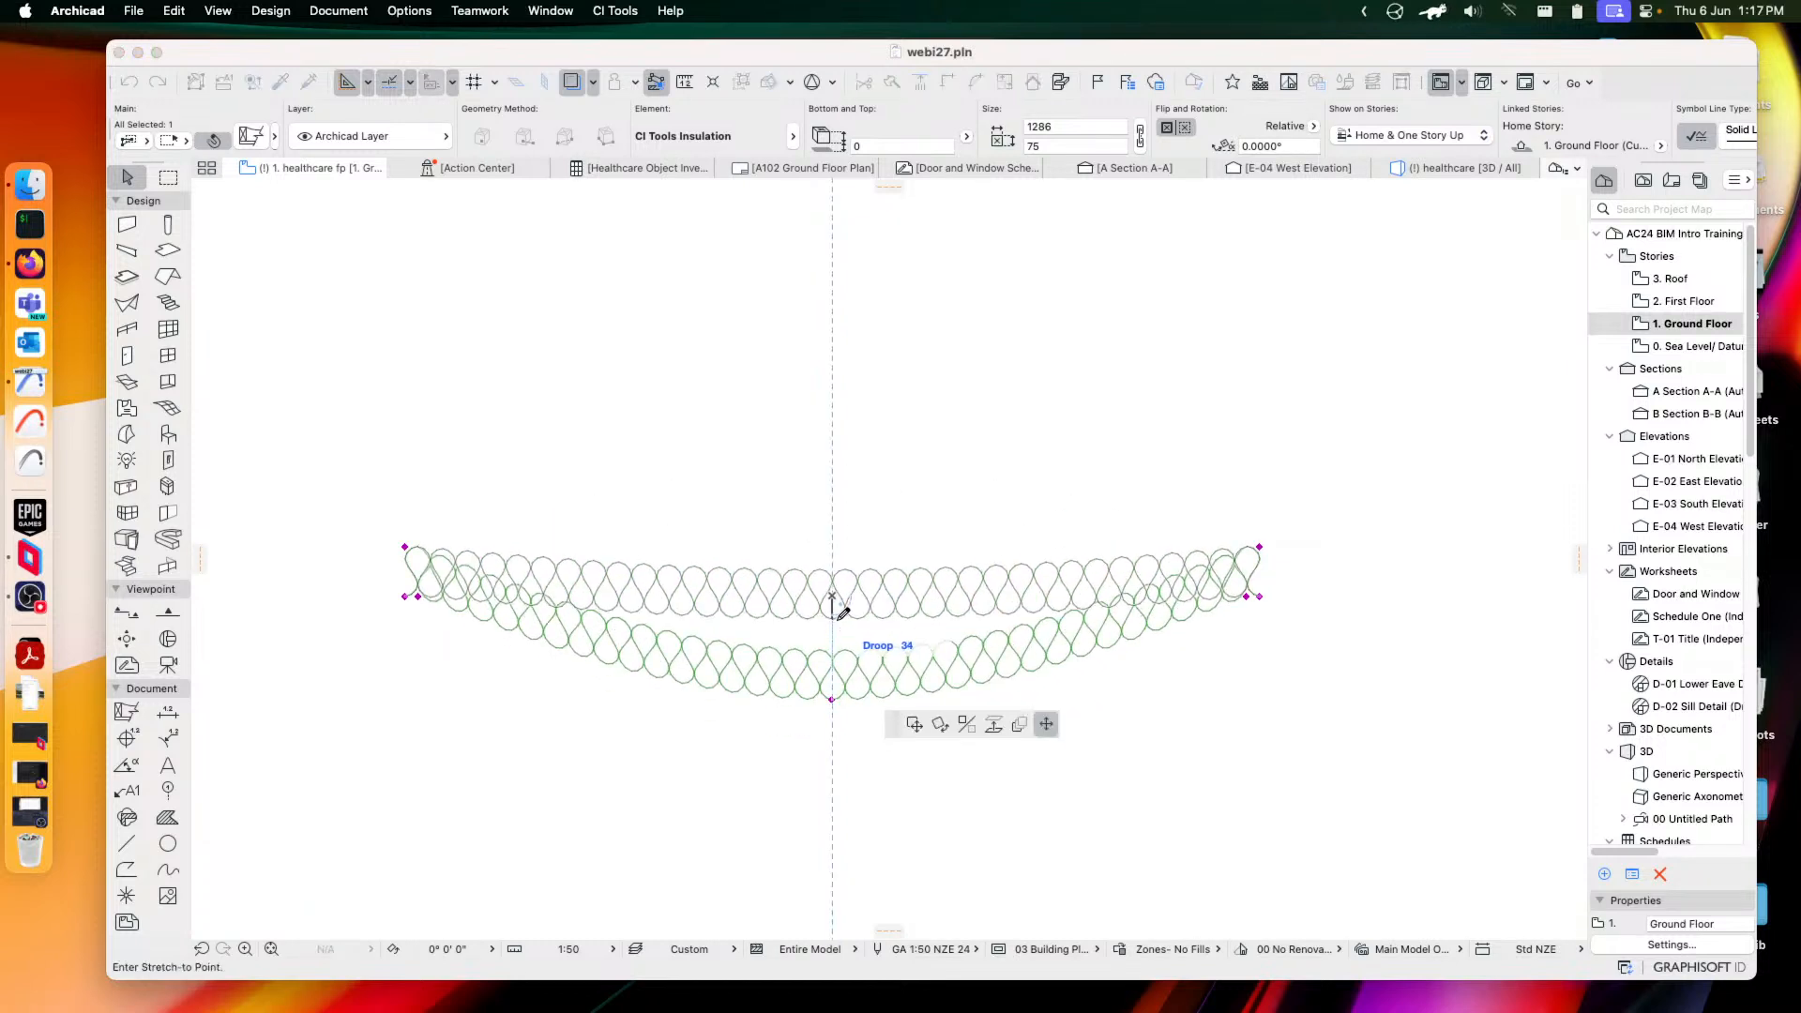
left_click(838, 673)
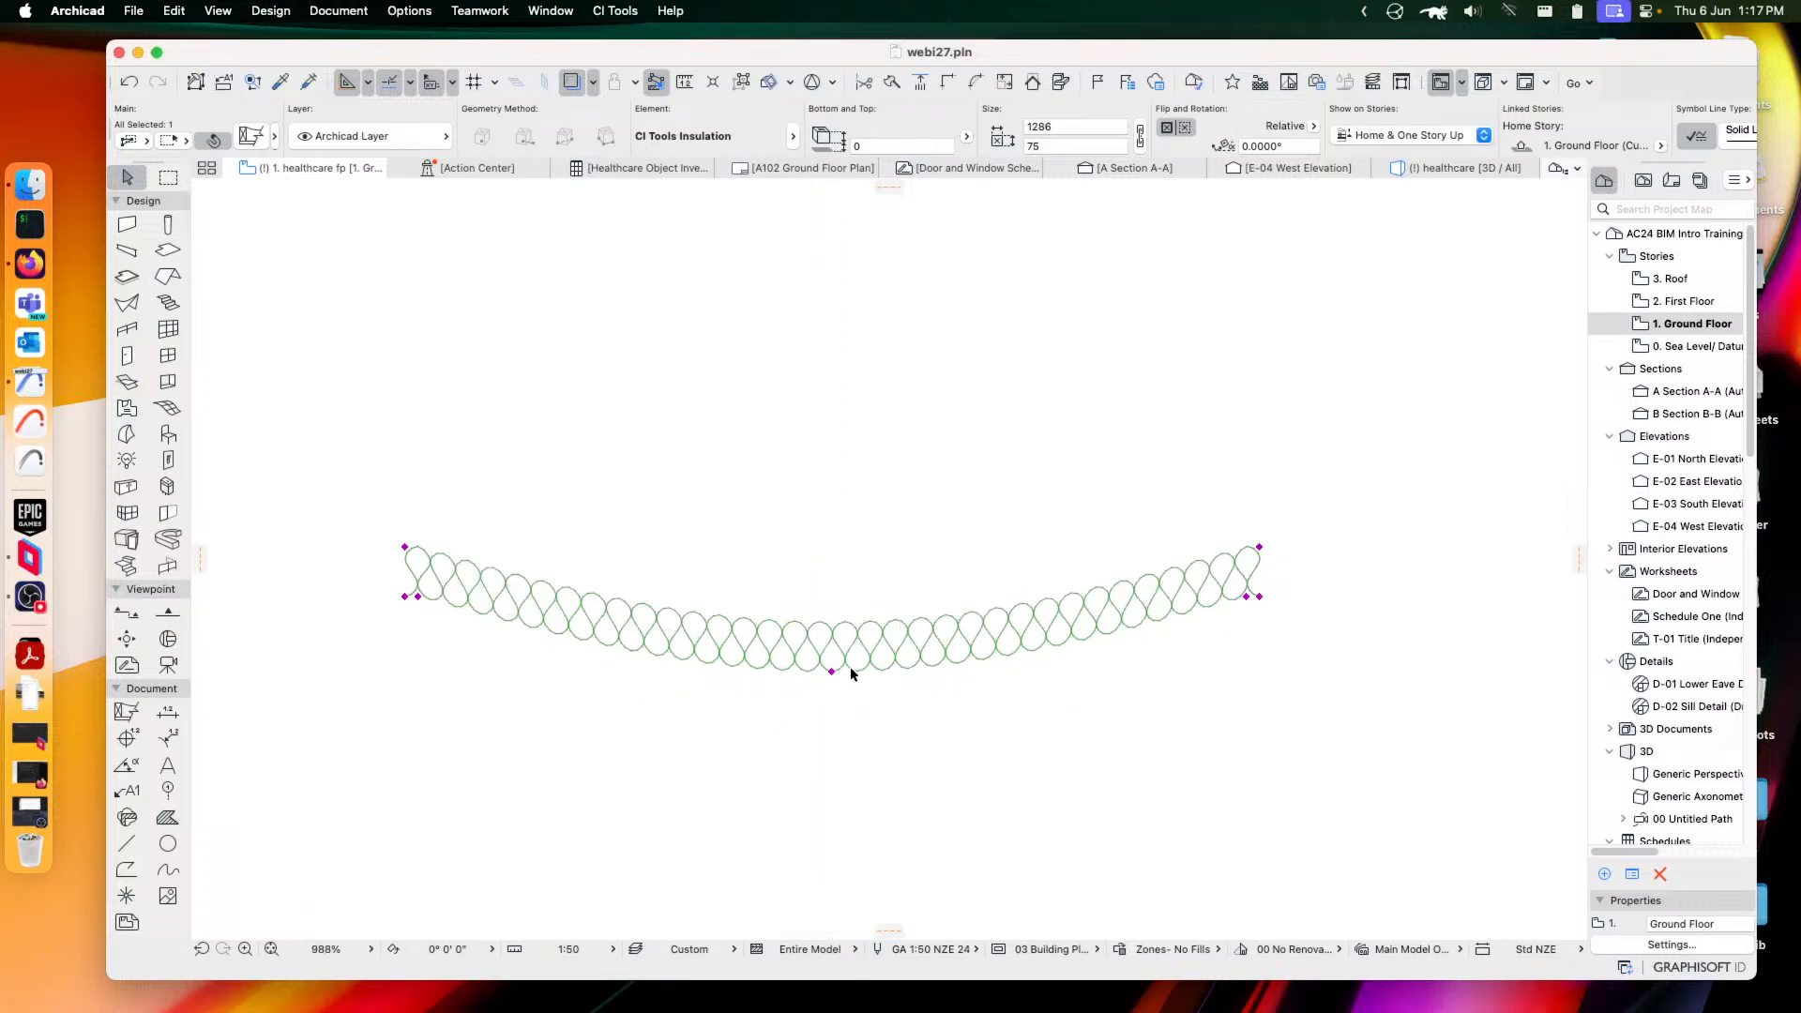
left_click(833, 672)
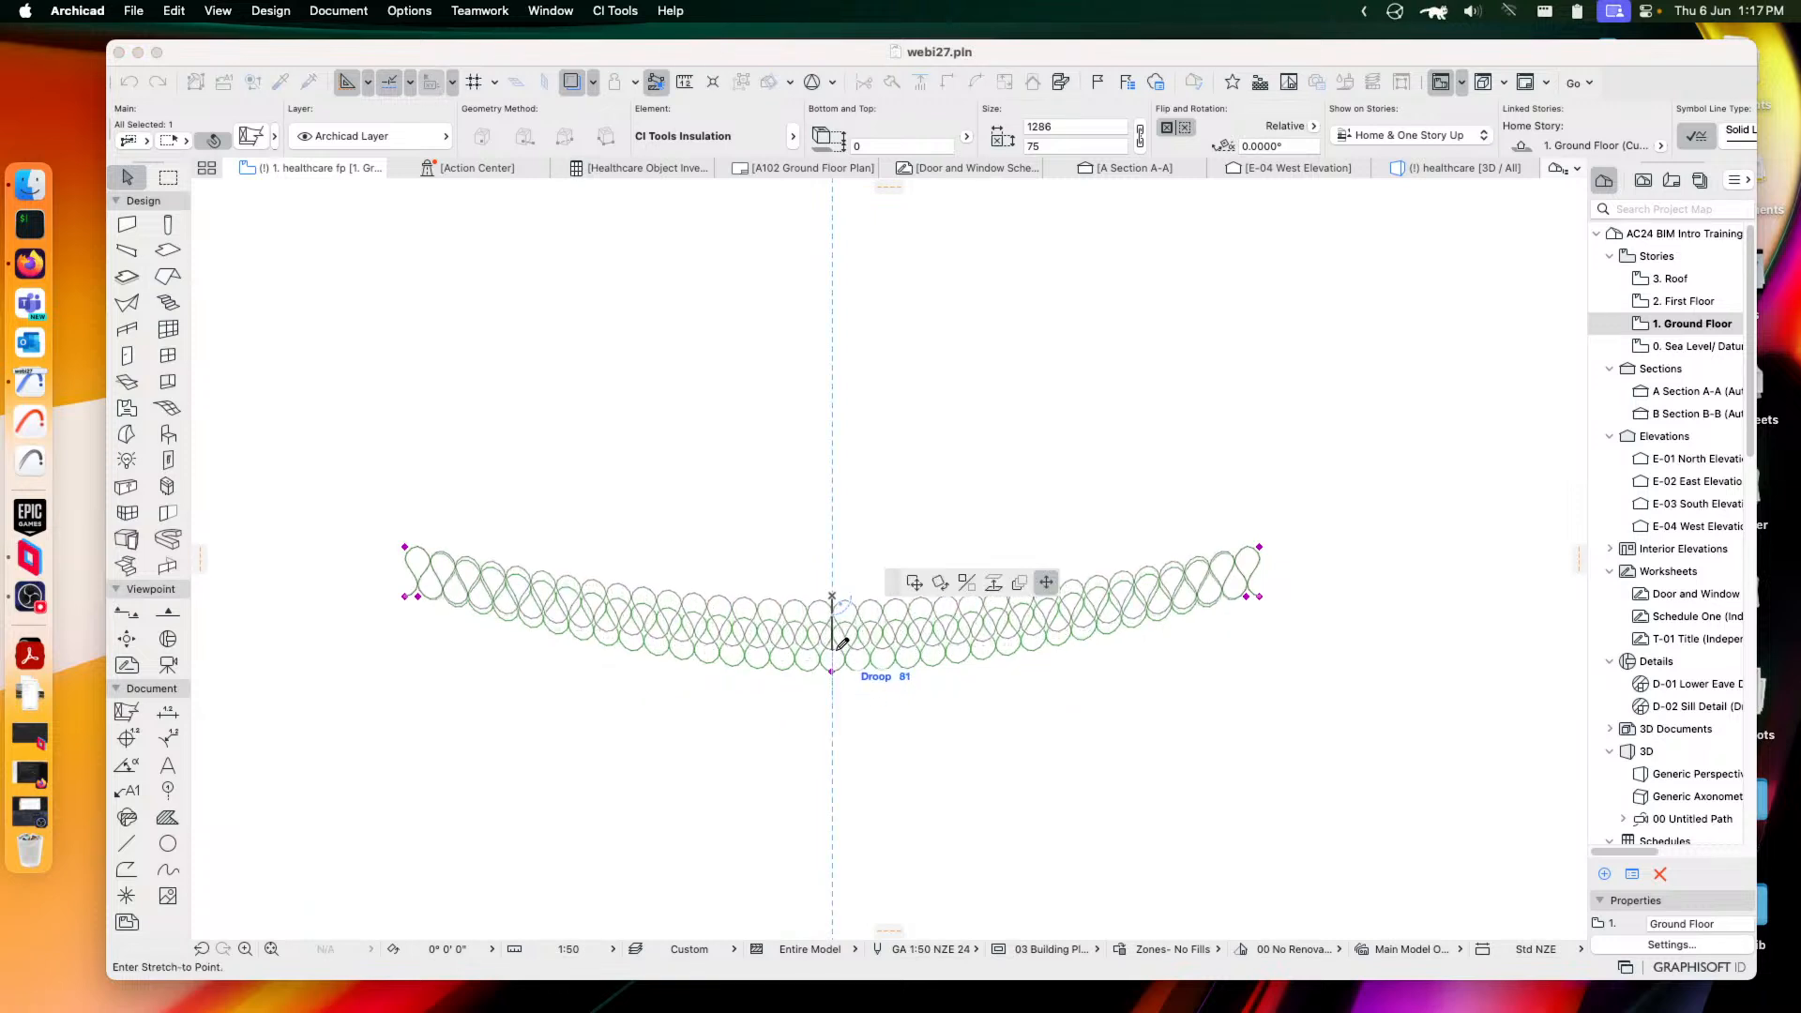
left_click(836, 648)
middle_click_drag(772, 615, 876, 613)
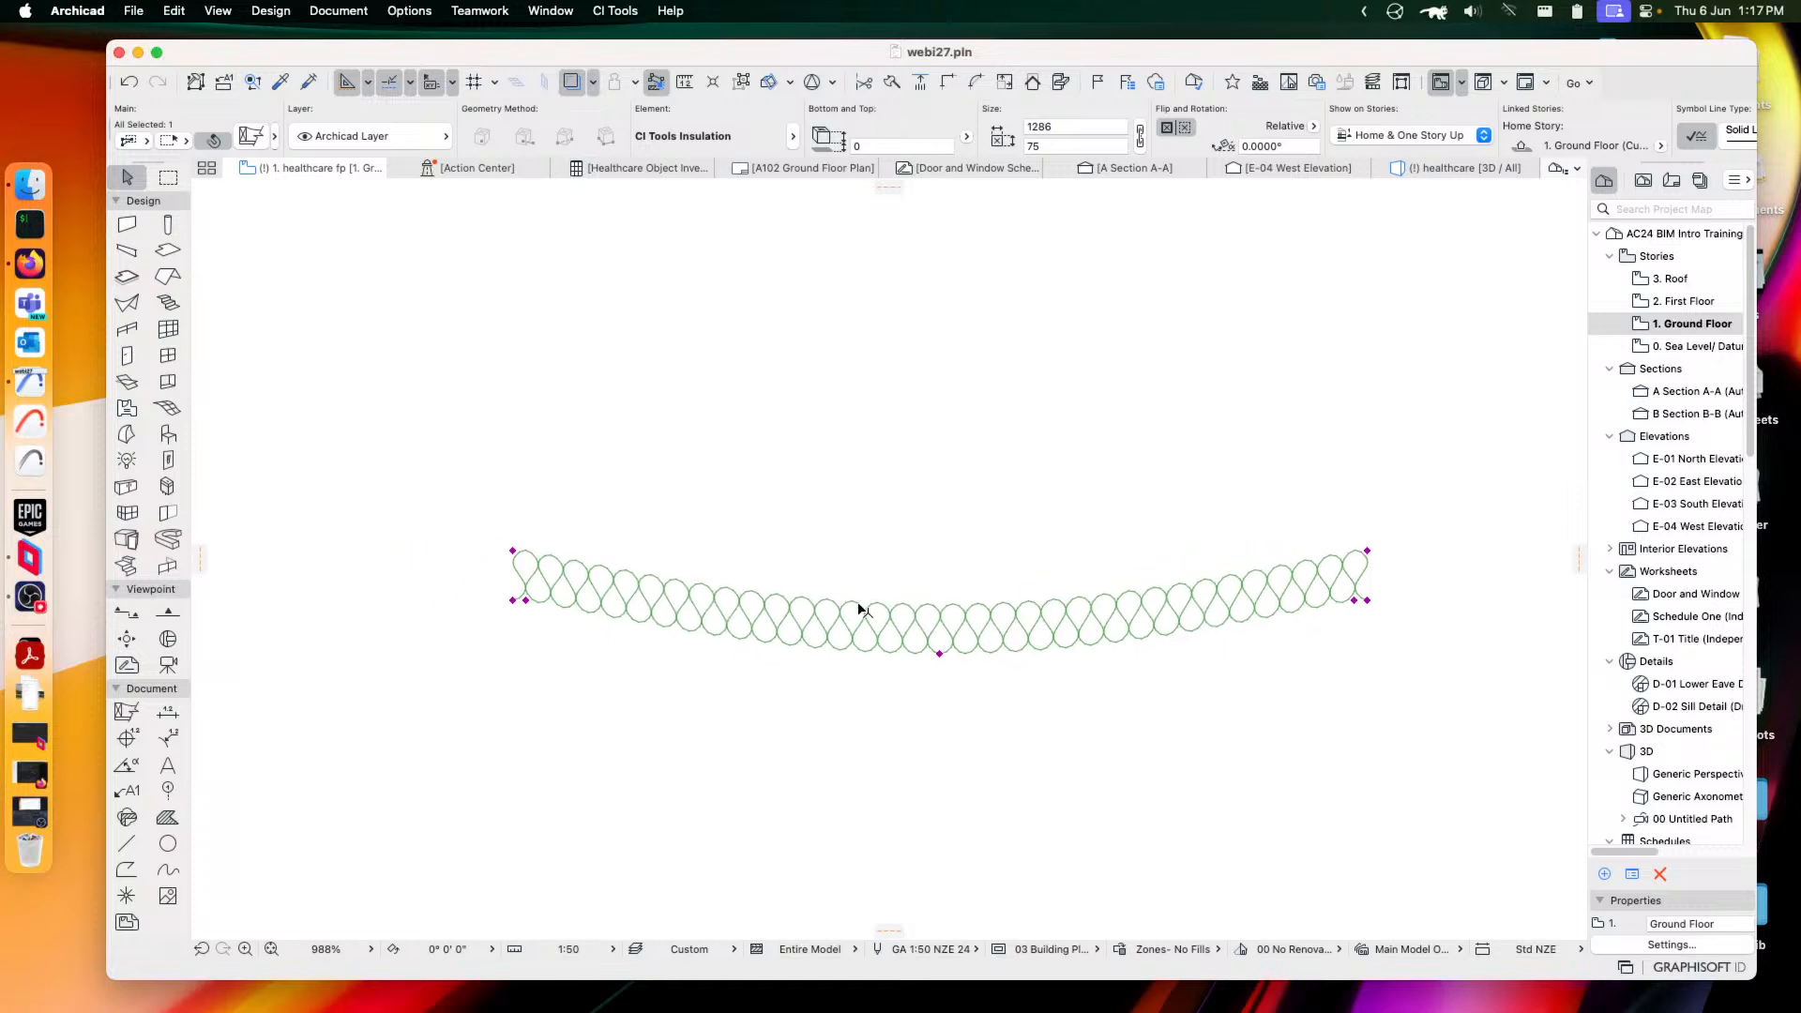
scroll(976, 639, "up", 2)
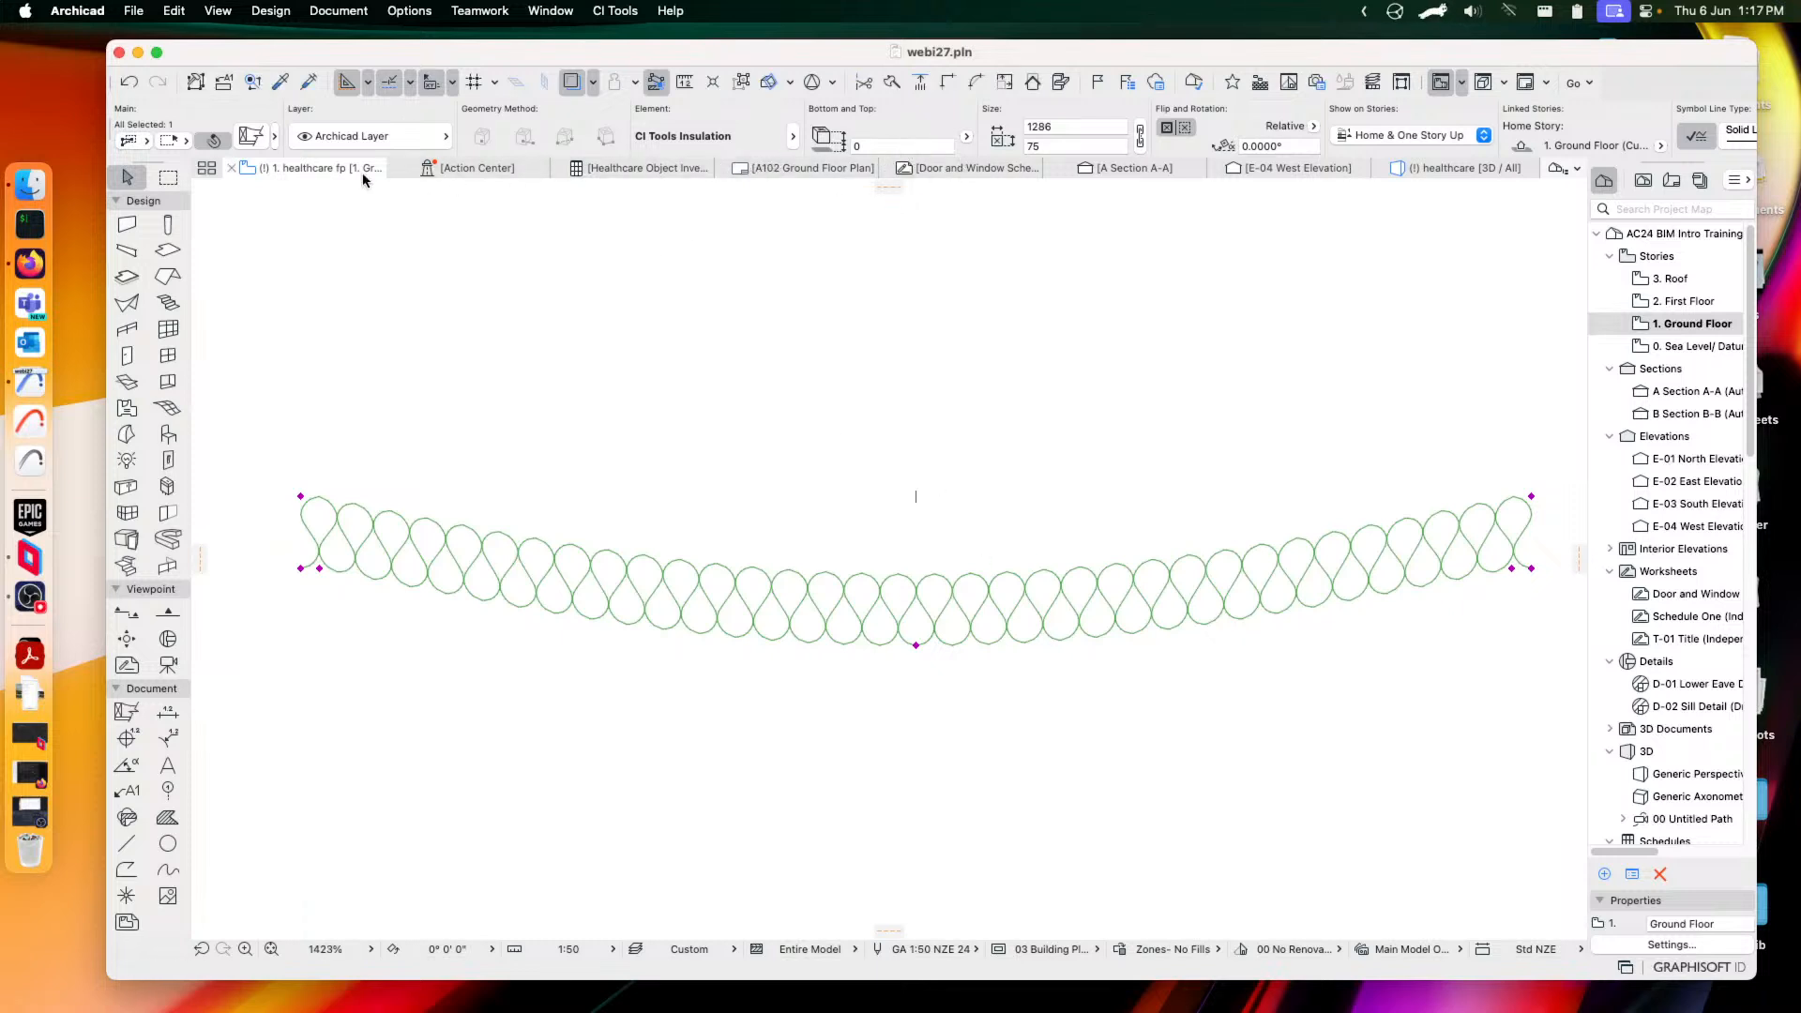
left_click(251, 136)
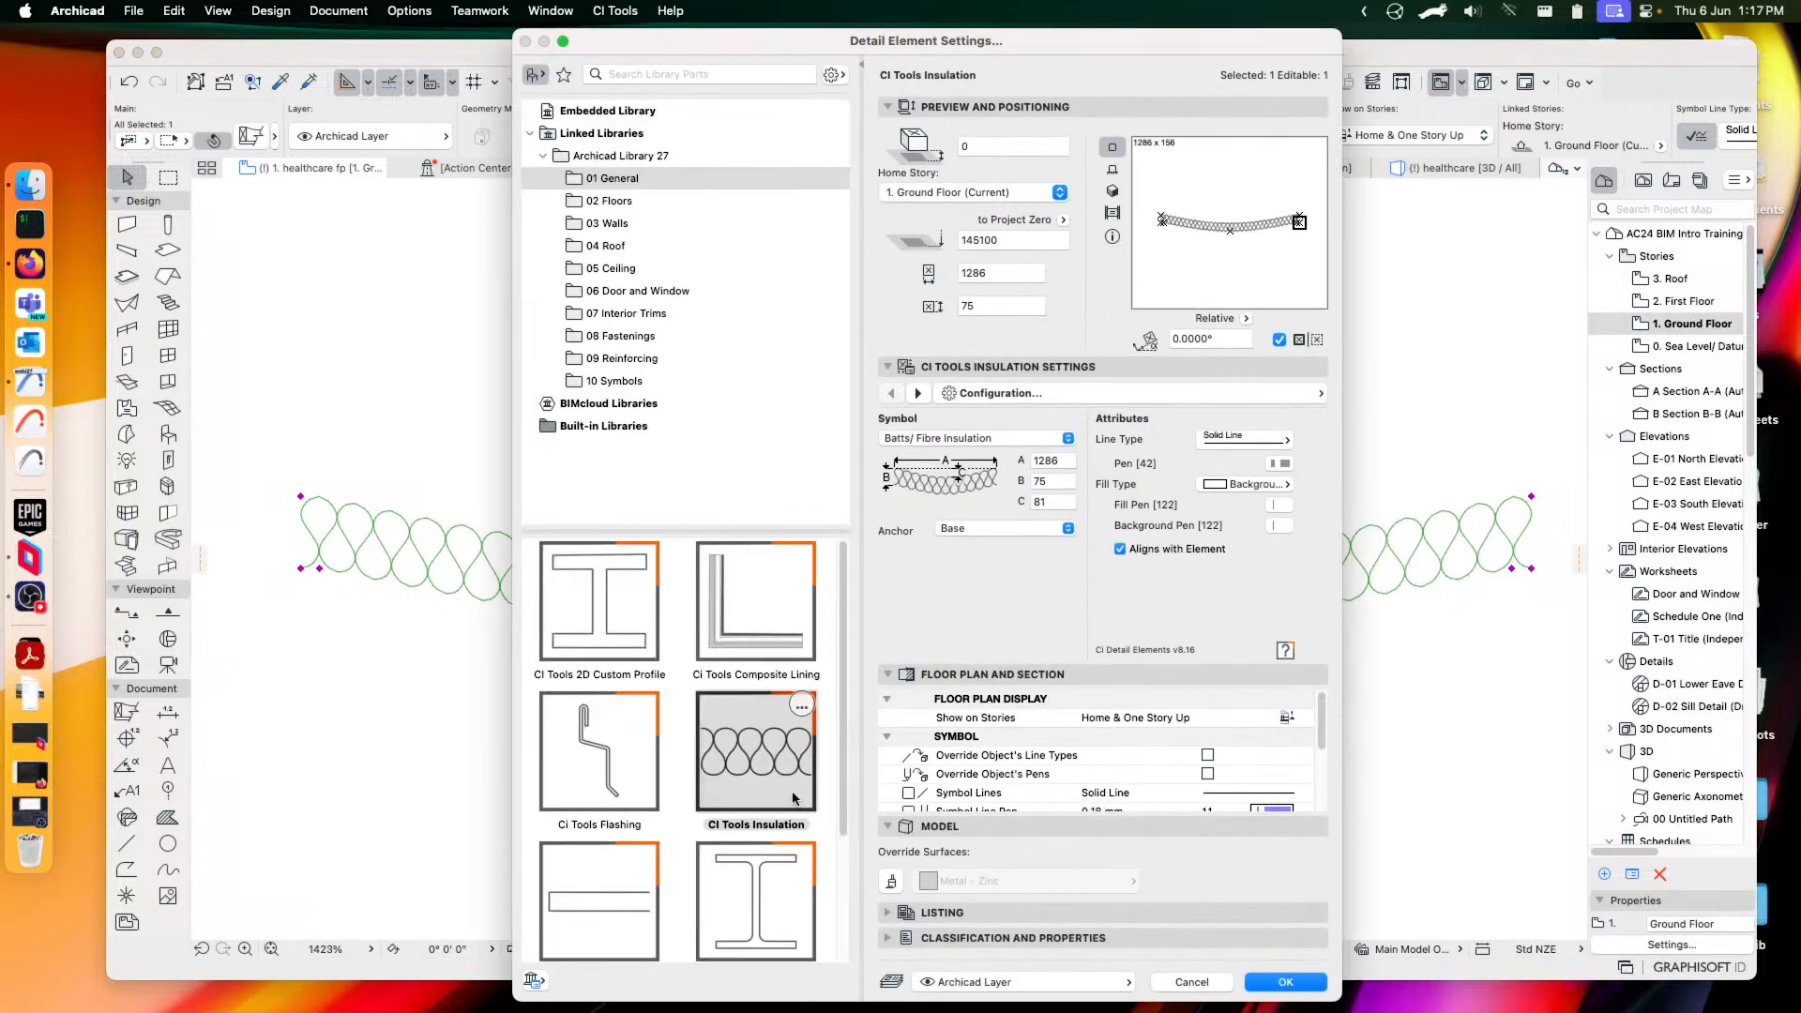
Change the element to CI Tools Lining with both end mitres at 33 and closed ends
scroll(809, 775, "down", 3)
left_click(574, 746)
scroll(587, 748, "up", 3)
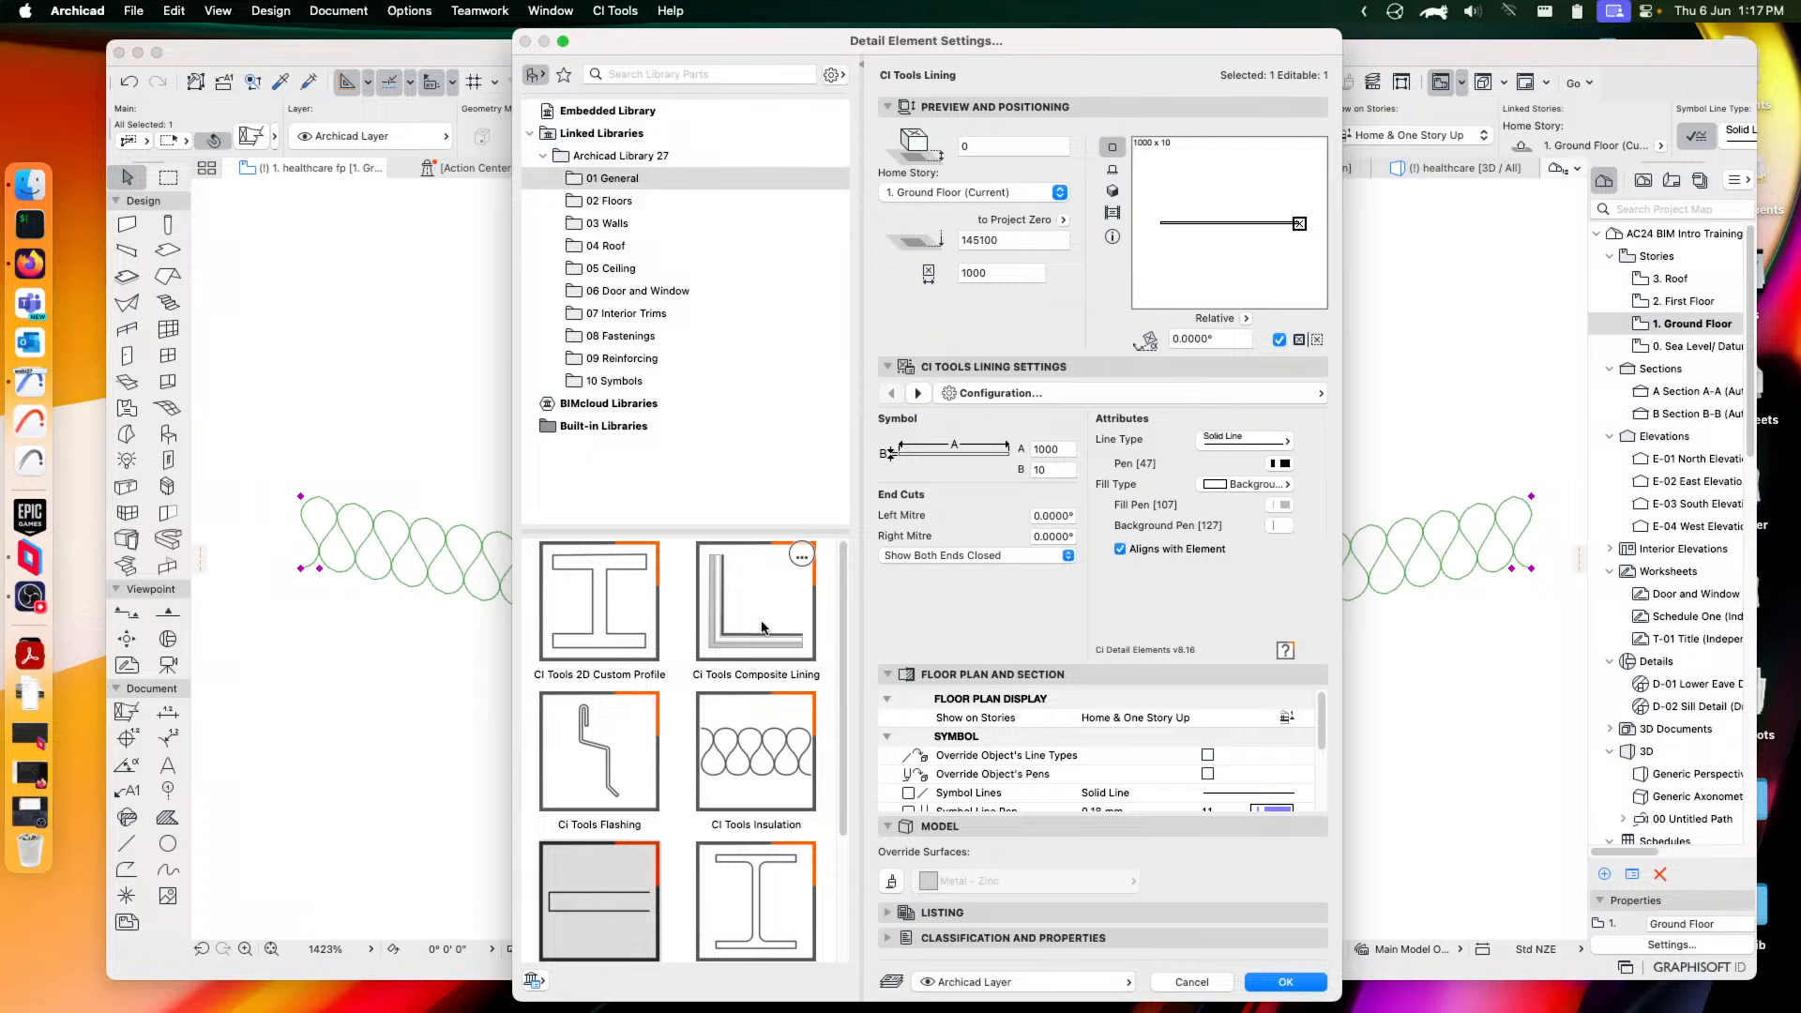
scroll(704, 722, "down", 3)
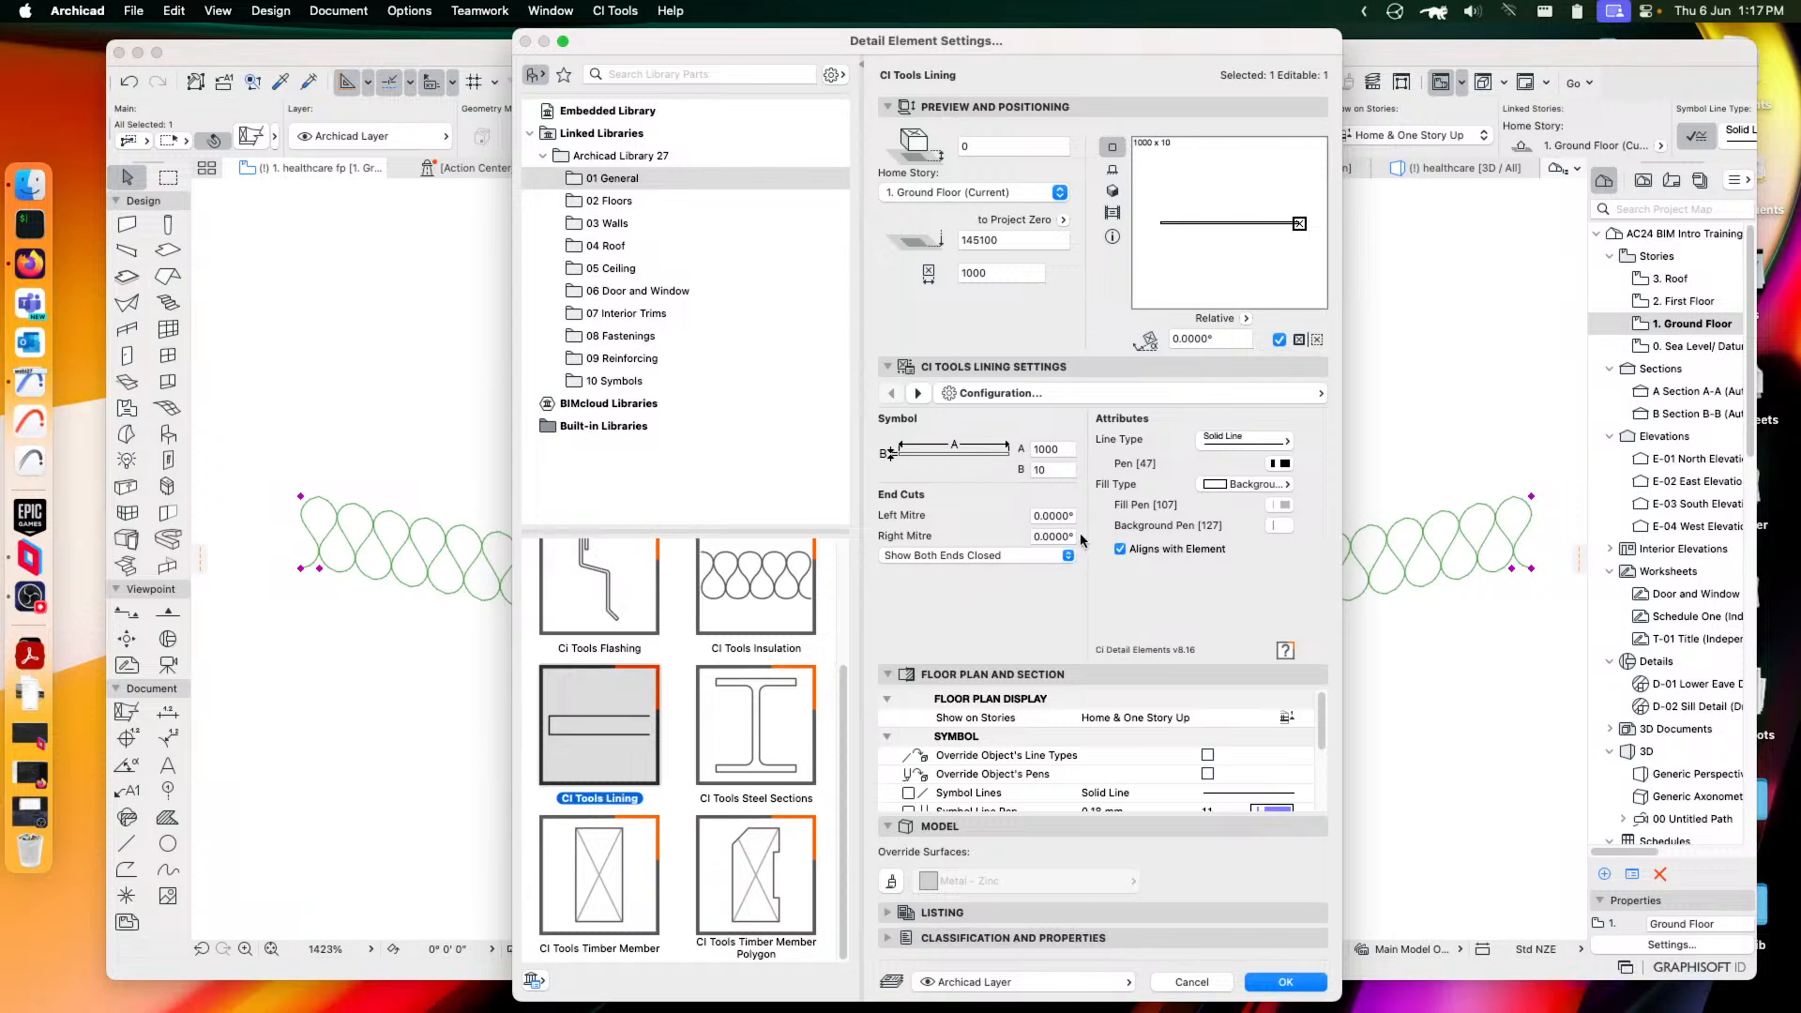
left_click(1040, 515)
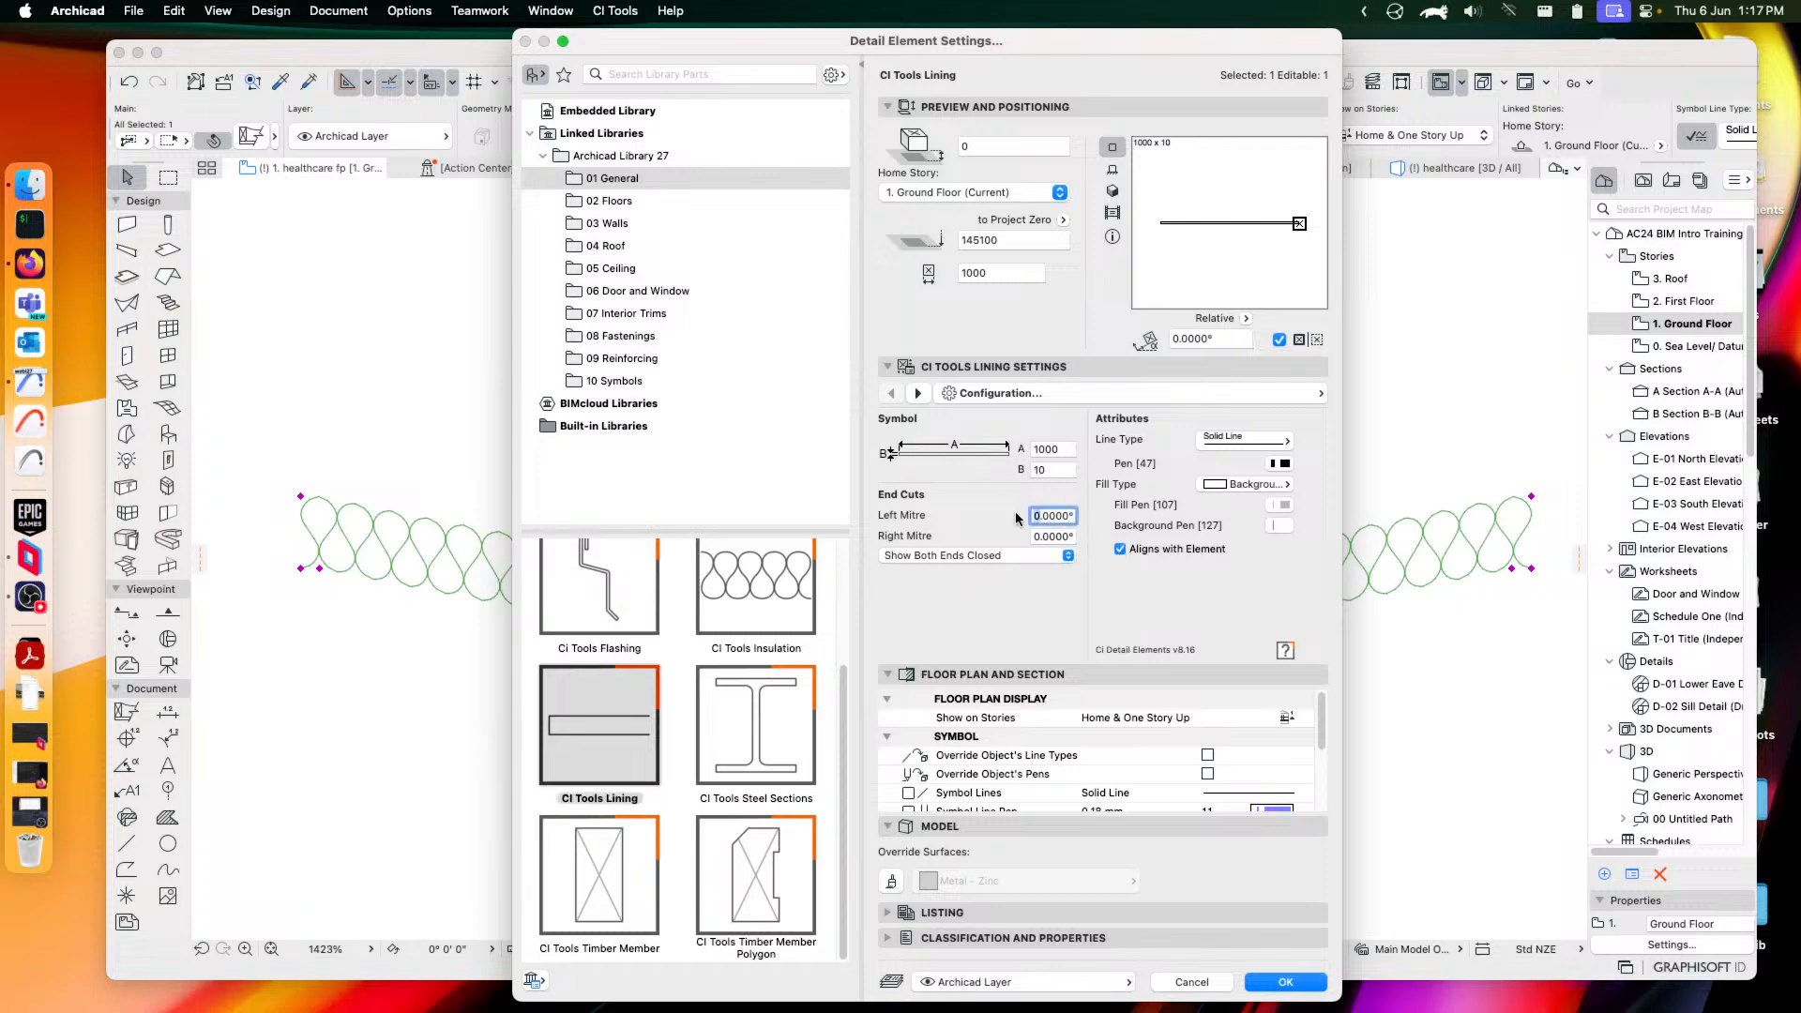
type("33")
key("Tab")
type("33")
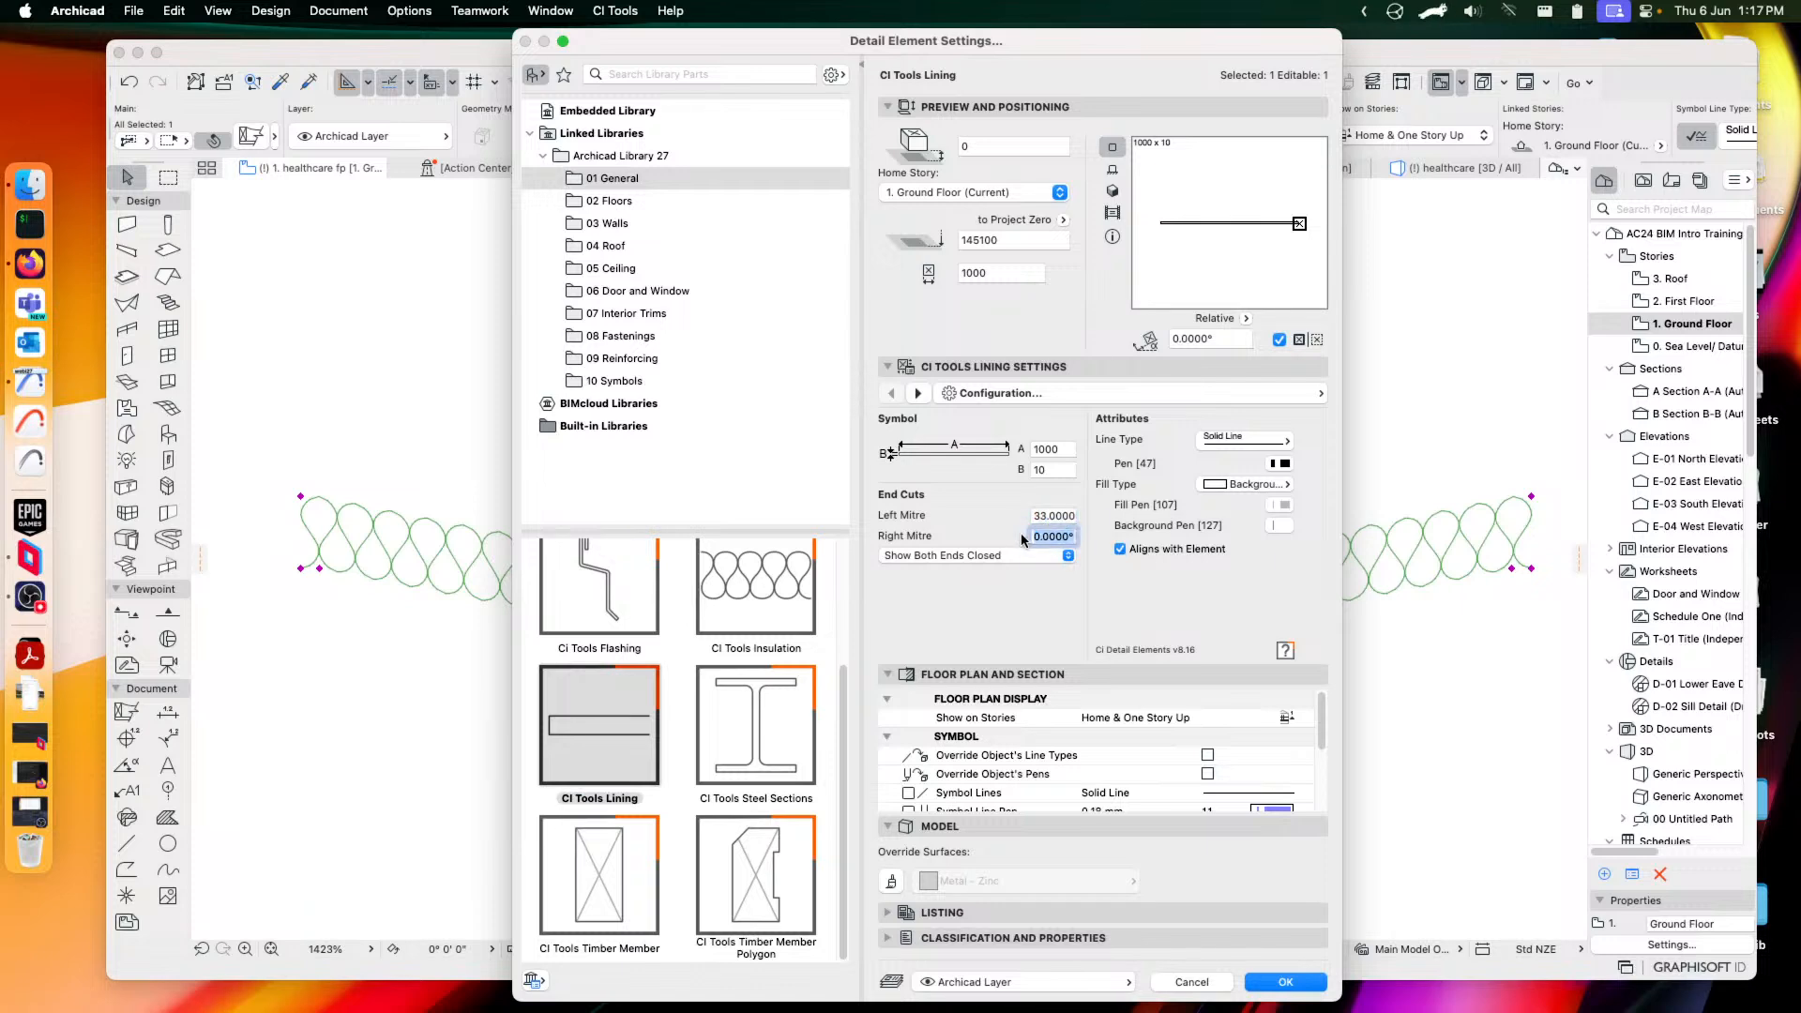
left_click(1049, 515)
left_click(1002, 553)
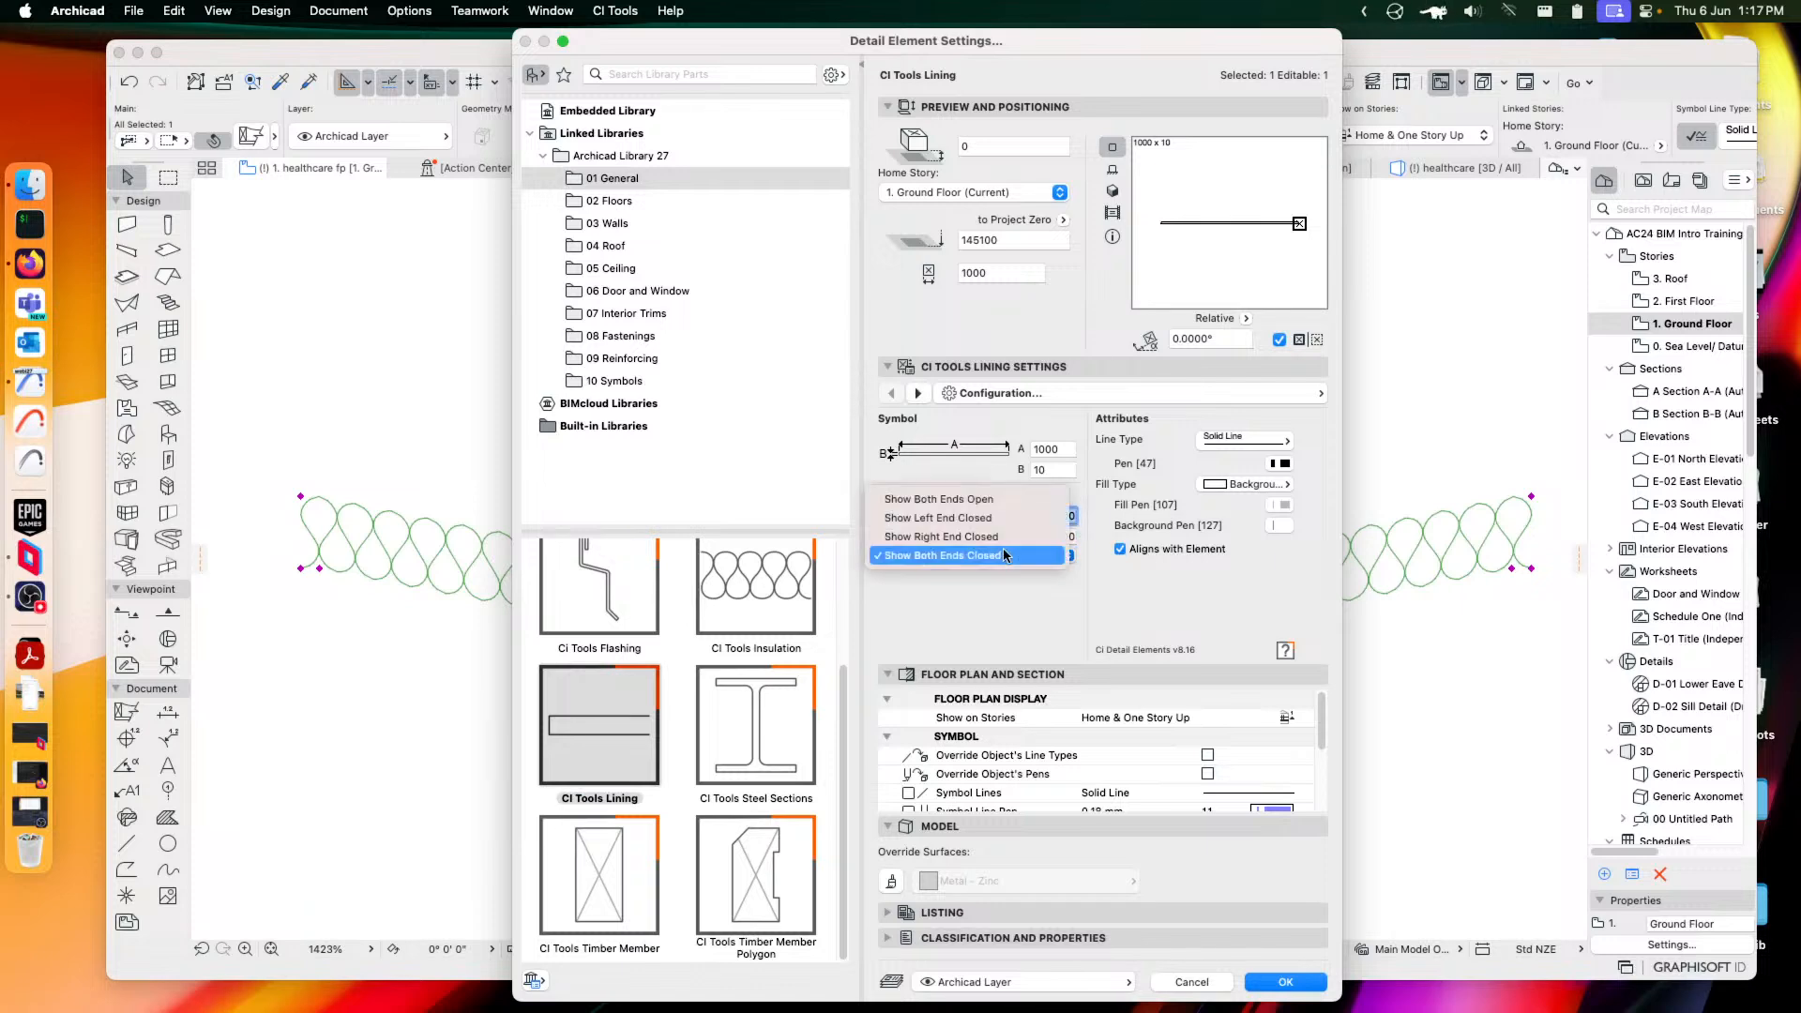
left_click(1032, 593)
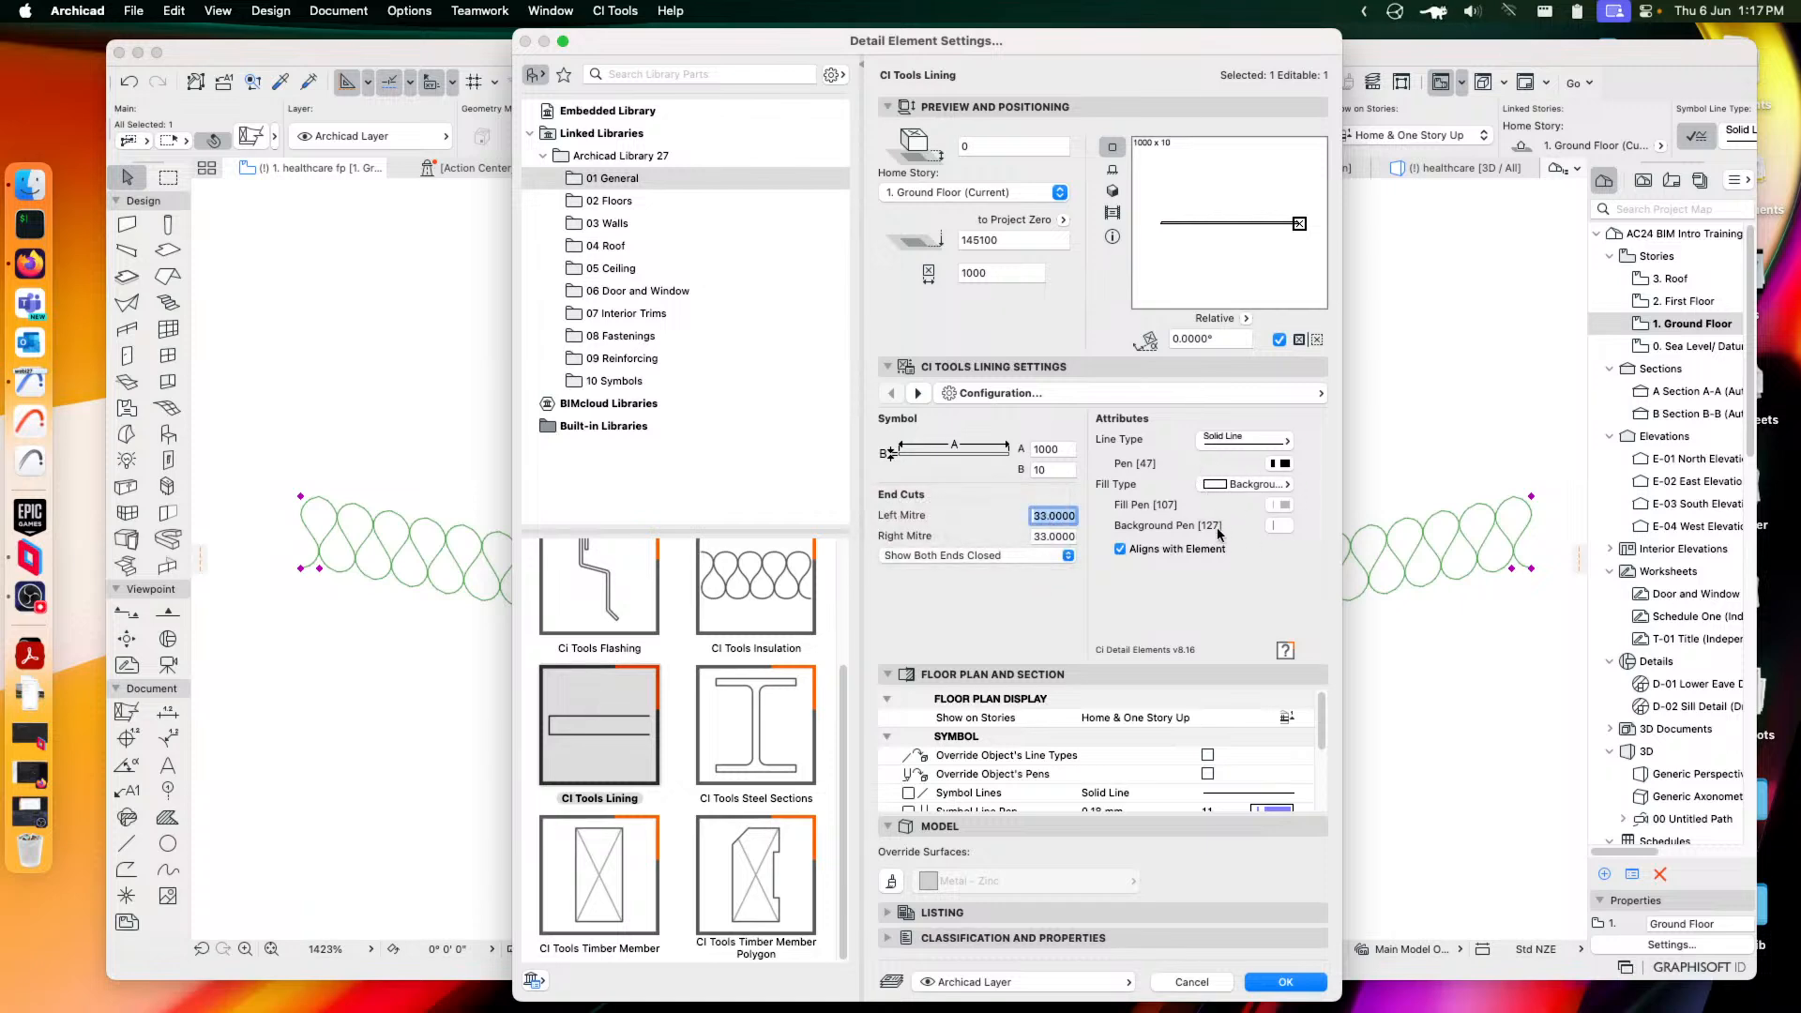
left_click(1285, 981)
Angle one end of the lining to 45°, then reselect it and reopen its settings
scroll(1498, 560, "right", 3)
scroll(1405, 587, "up", 5)
left_click(1423, 600)
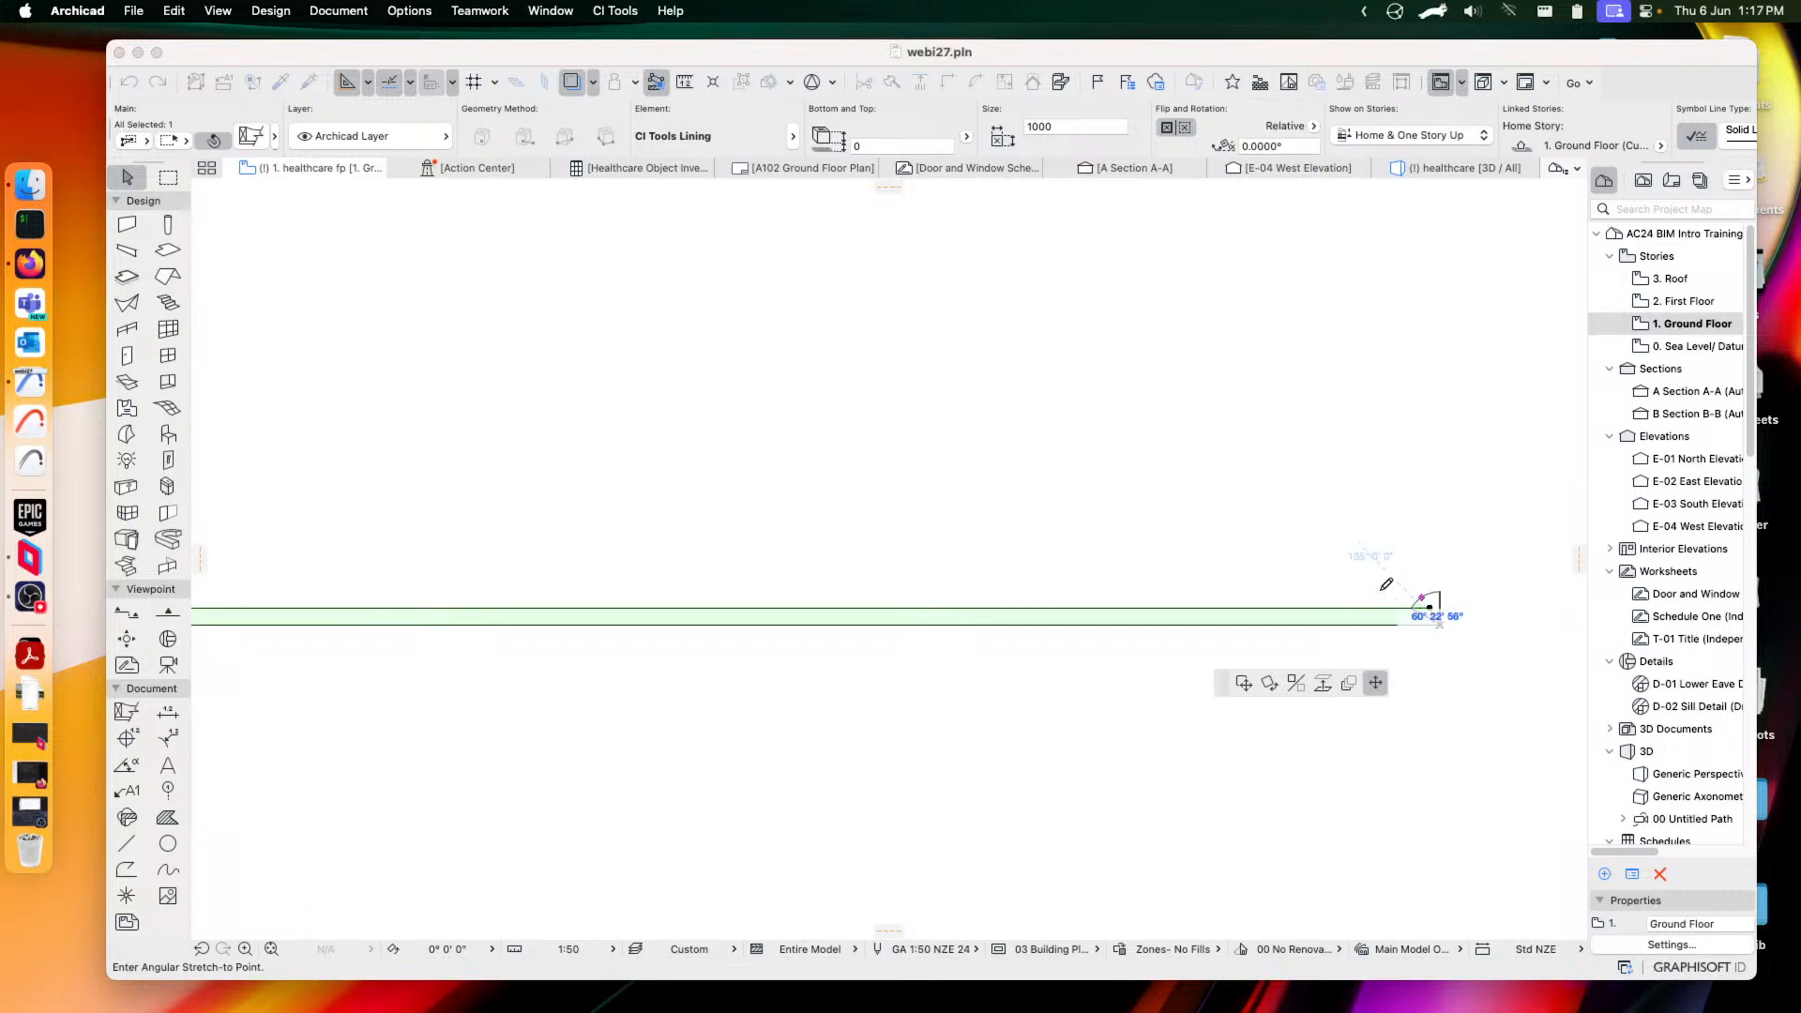
left_click(1329, 518)
scroll(1345, 627, "down", 4)
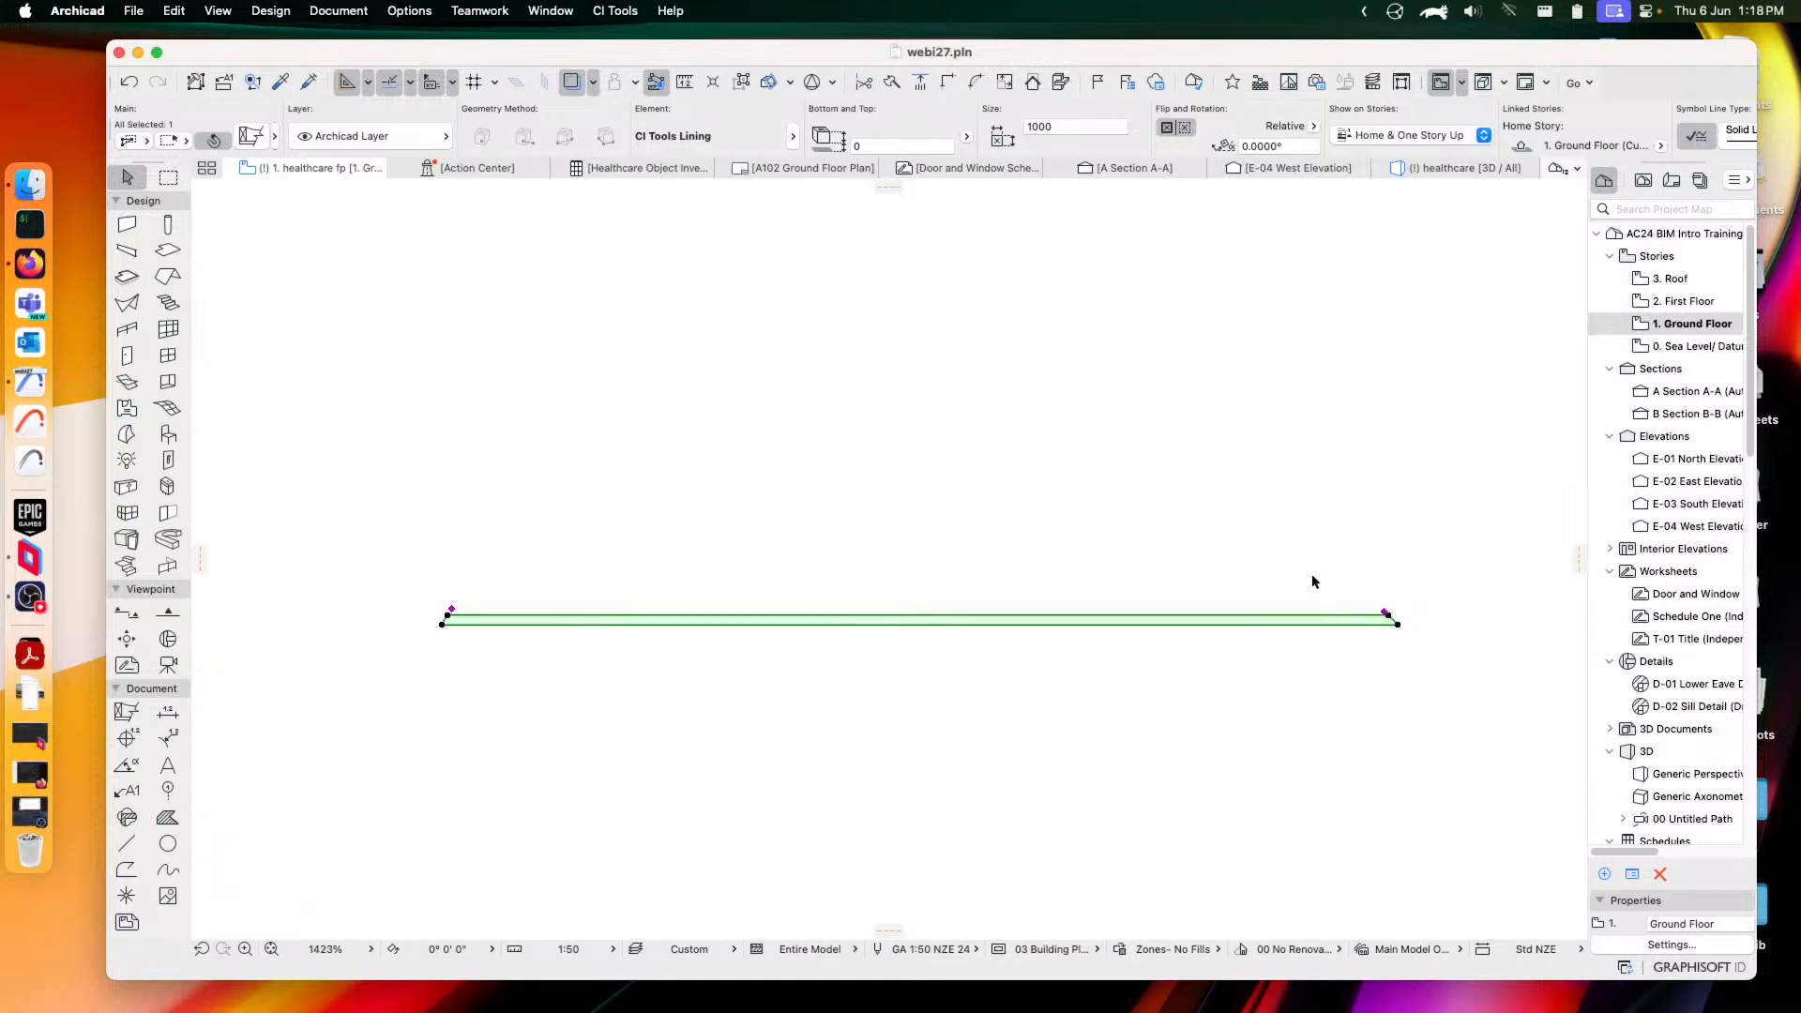
left_click(1162, 593)
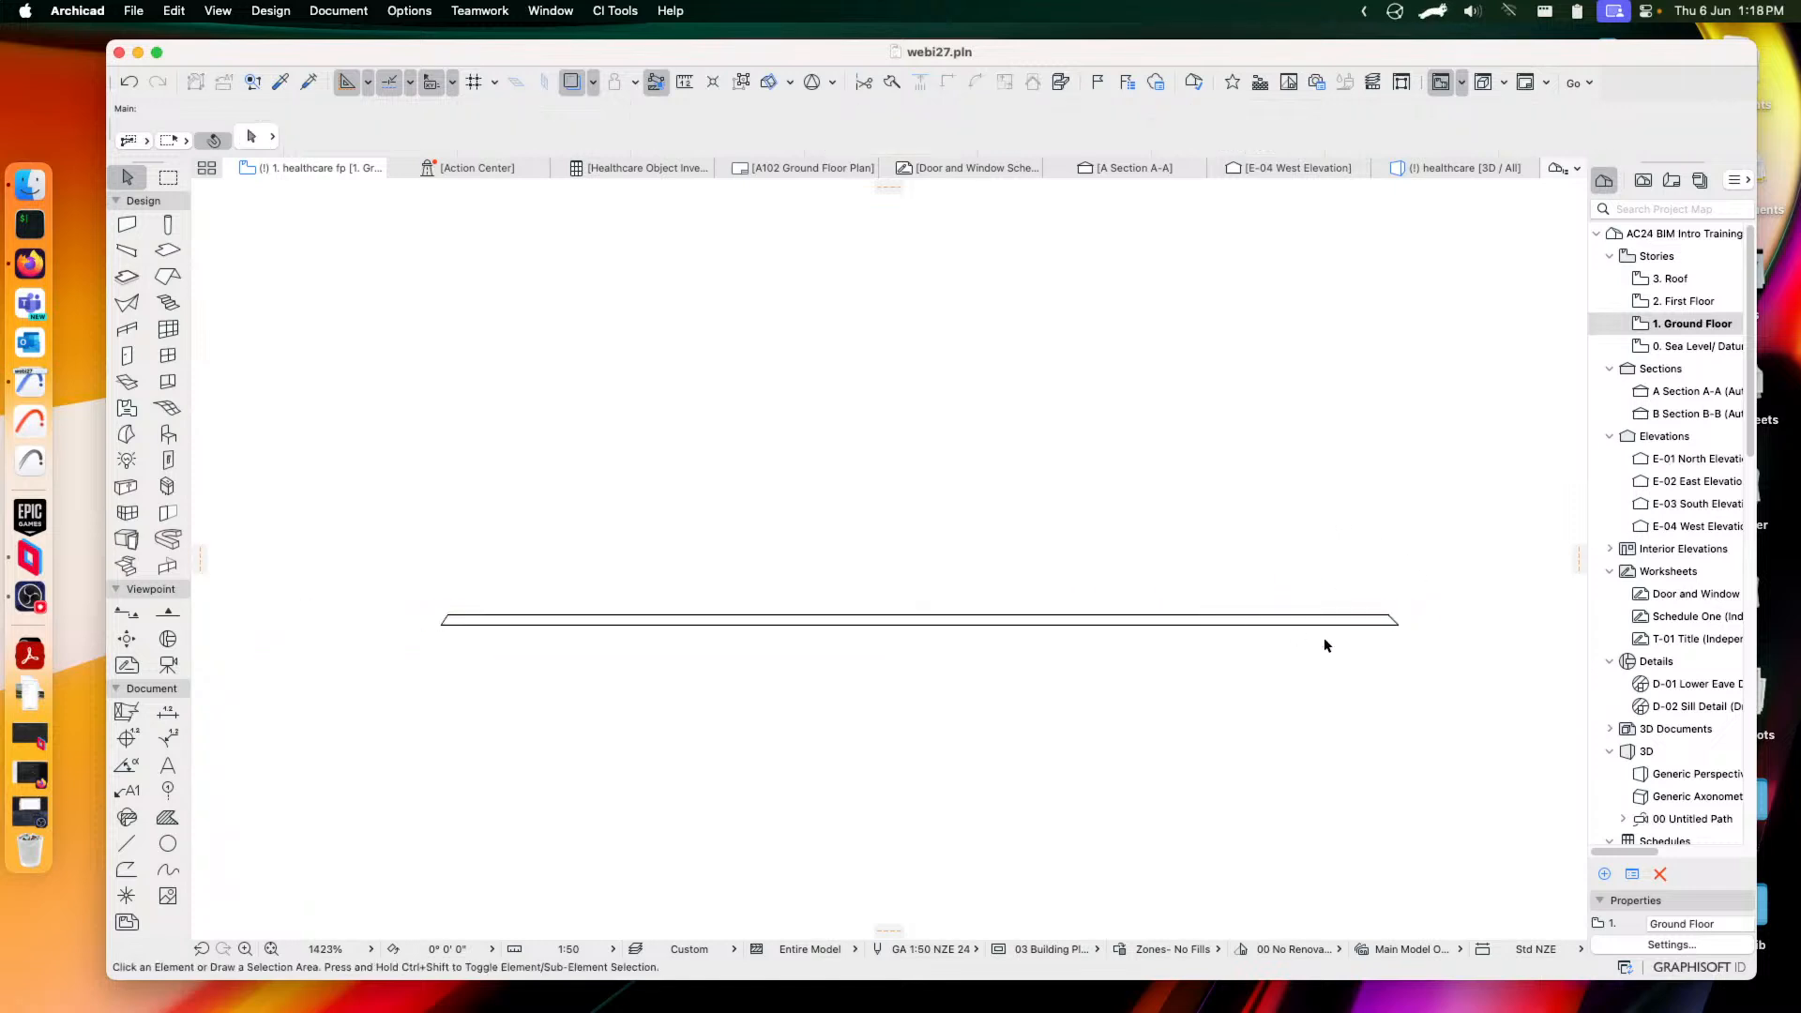
left_click(986, 623)
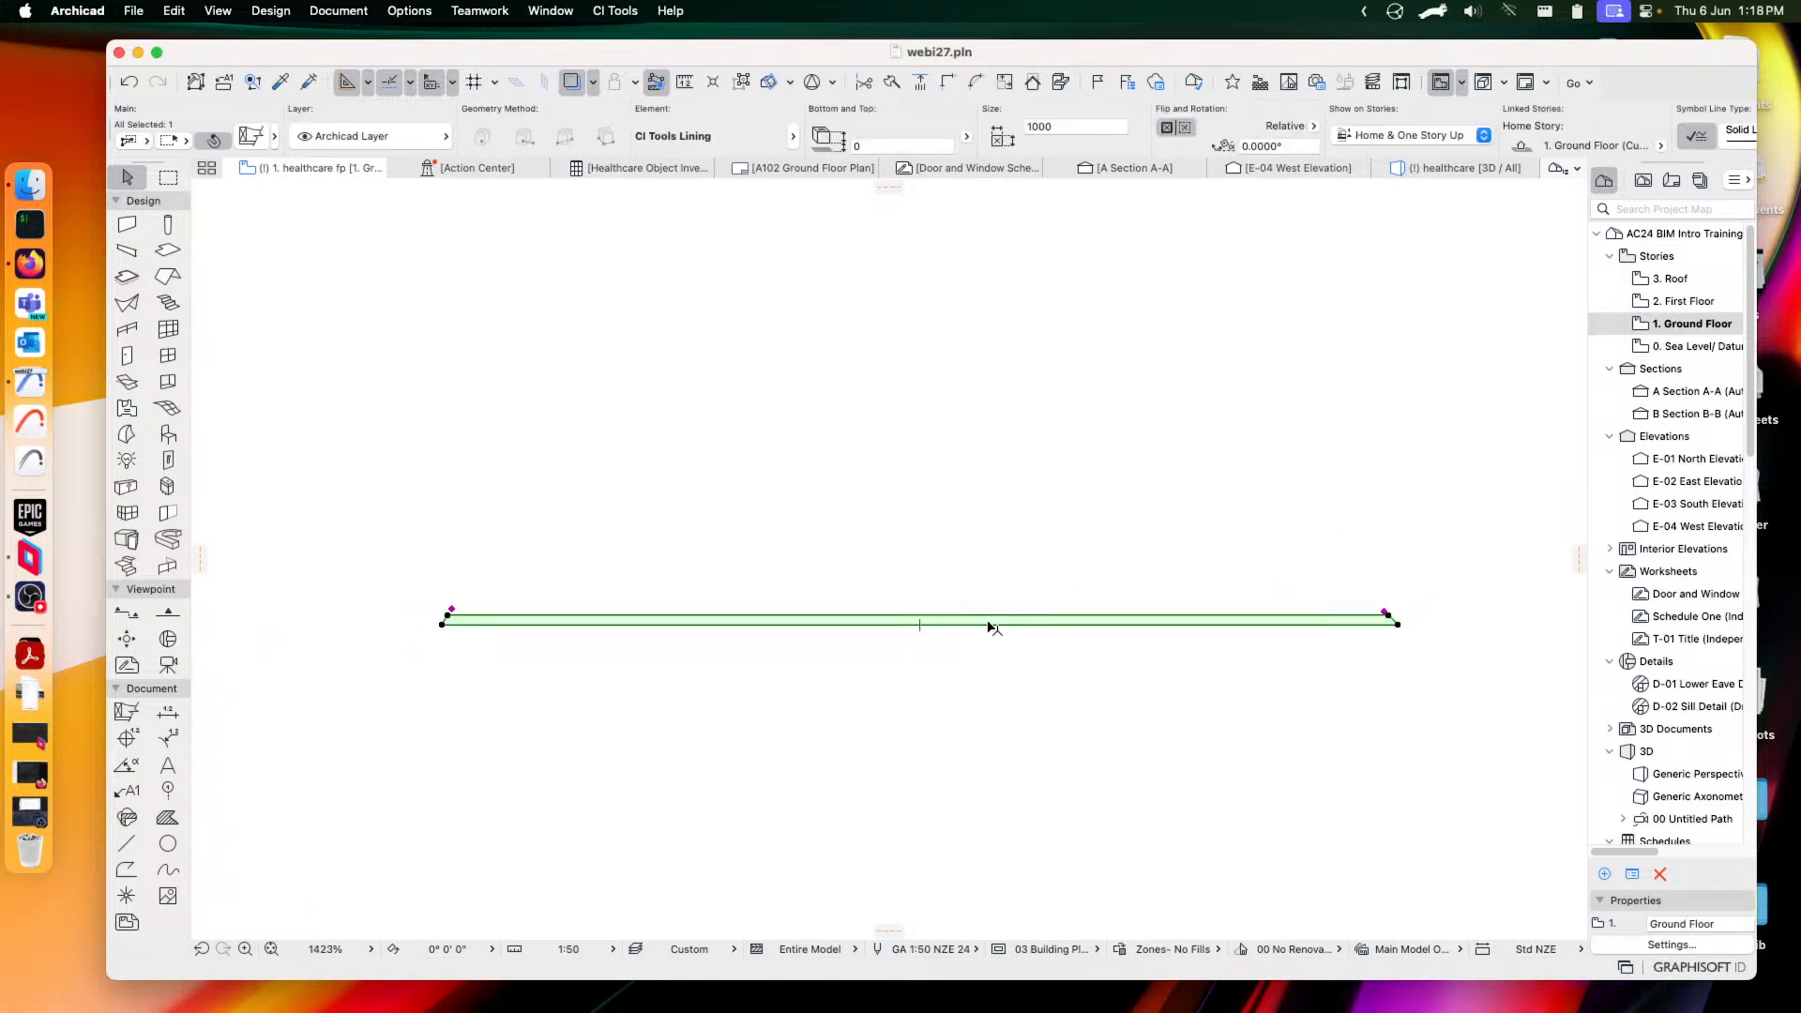
left_click(250, 136)
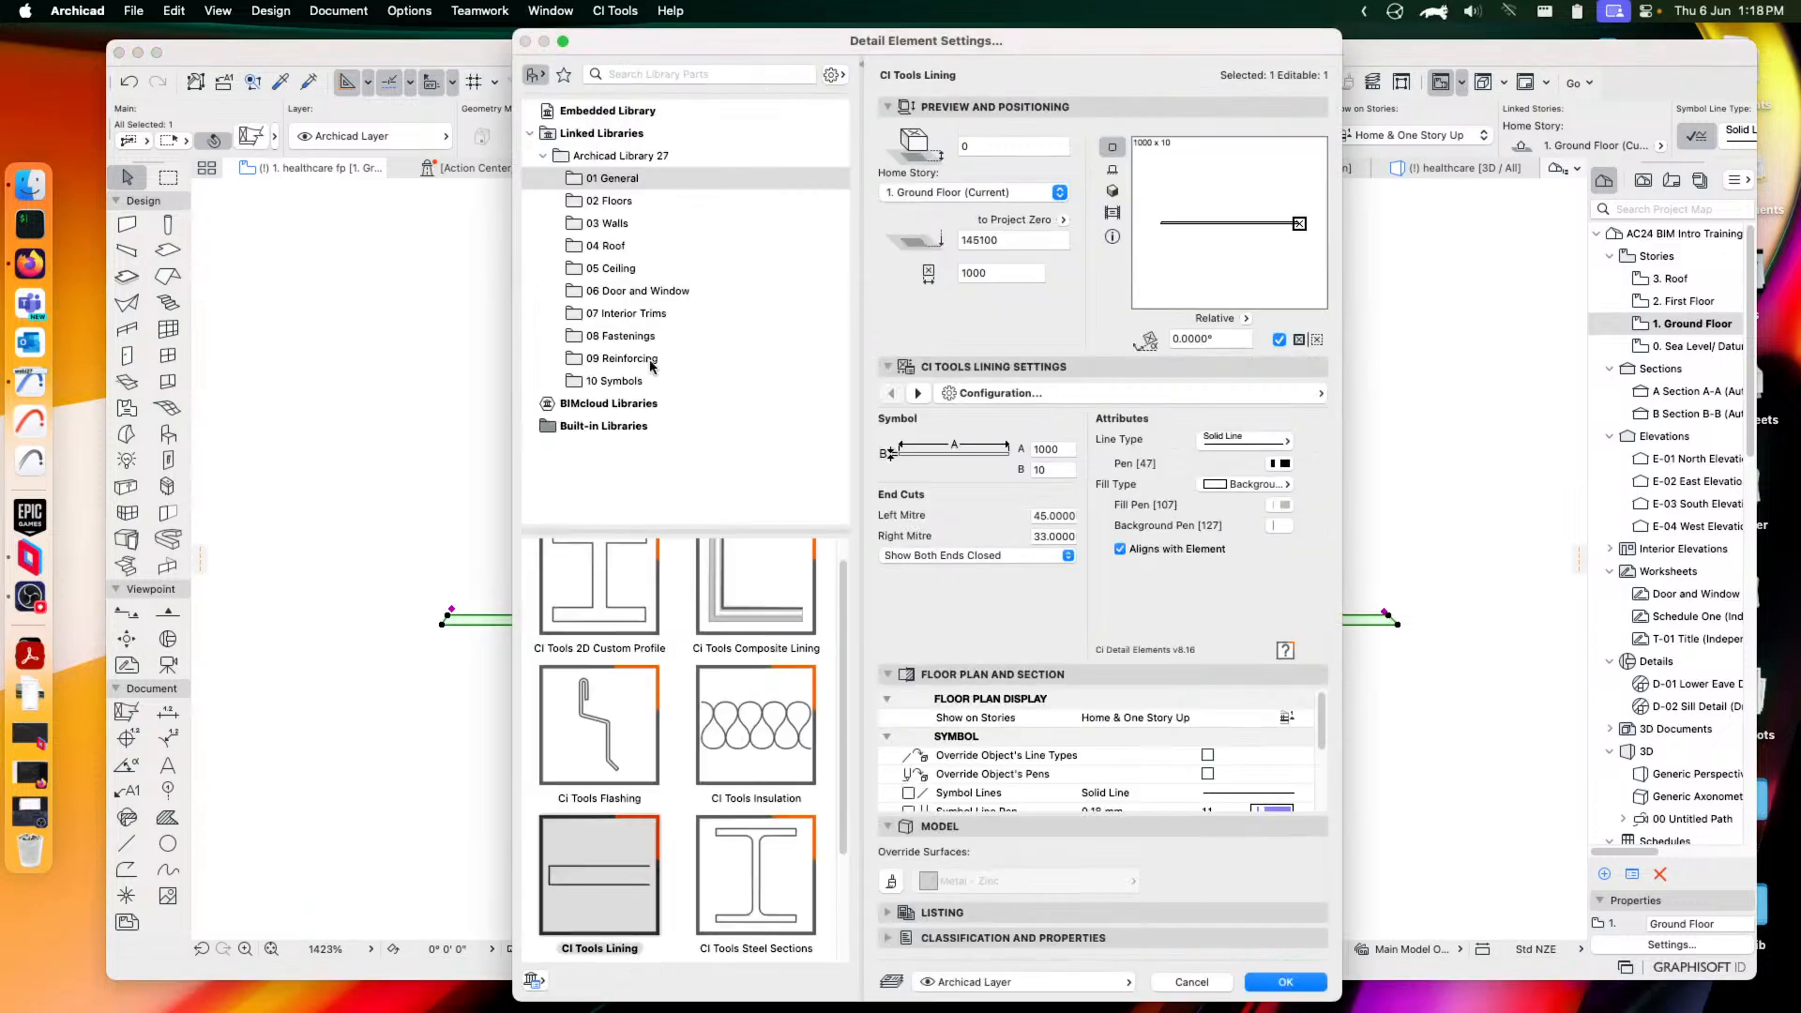
Make the element a CI Tools Steel Sections Zed Purlin, Stratco standard, size Z200-19
left_click(756, 882)
scroll(735, 838, "up", 1)
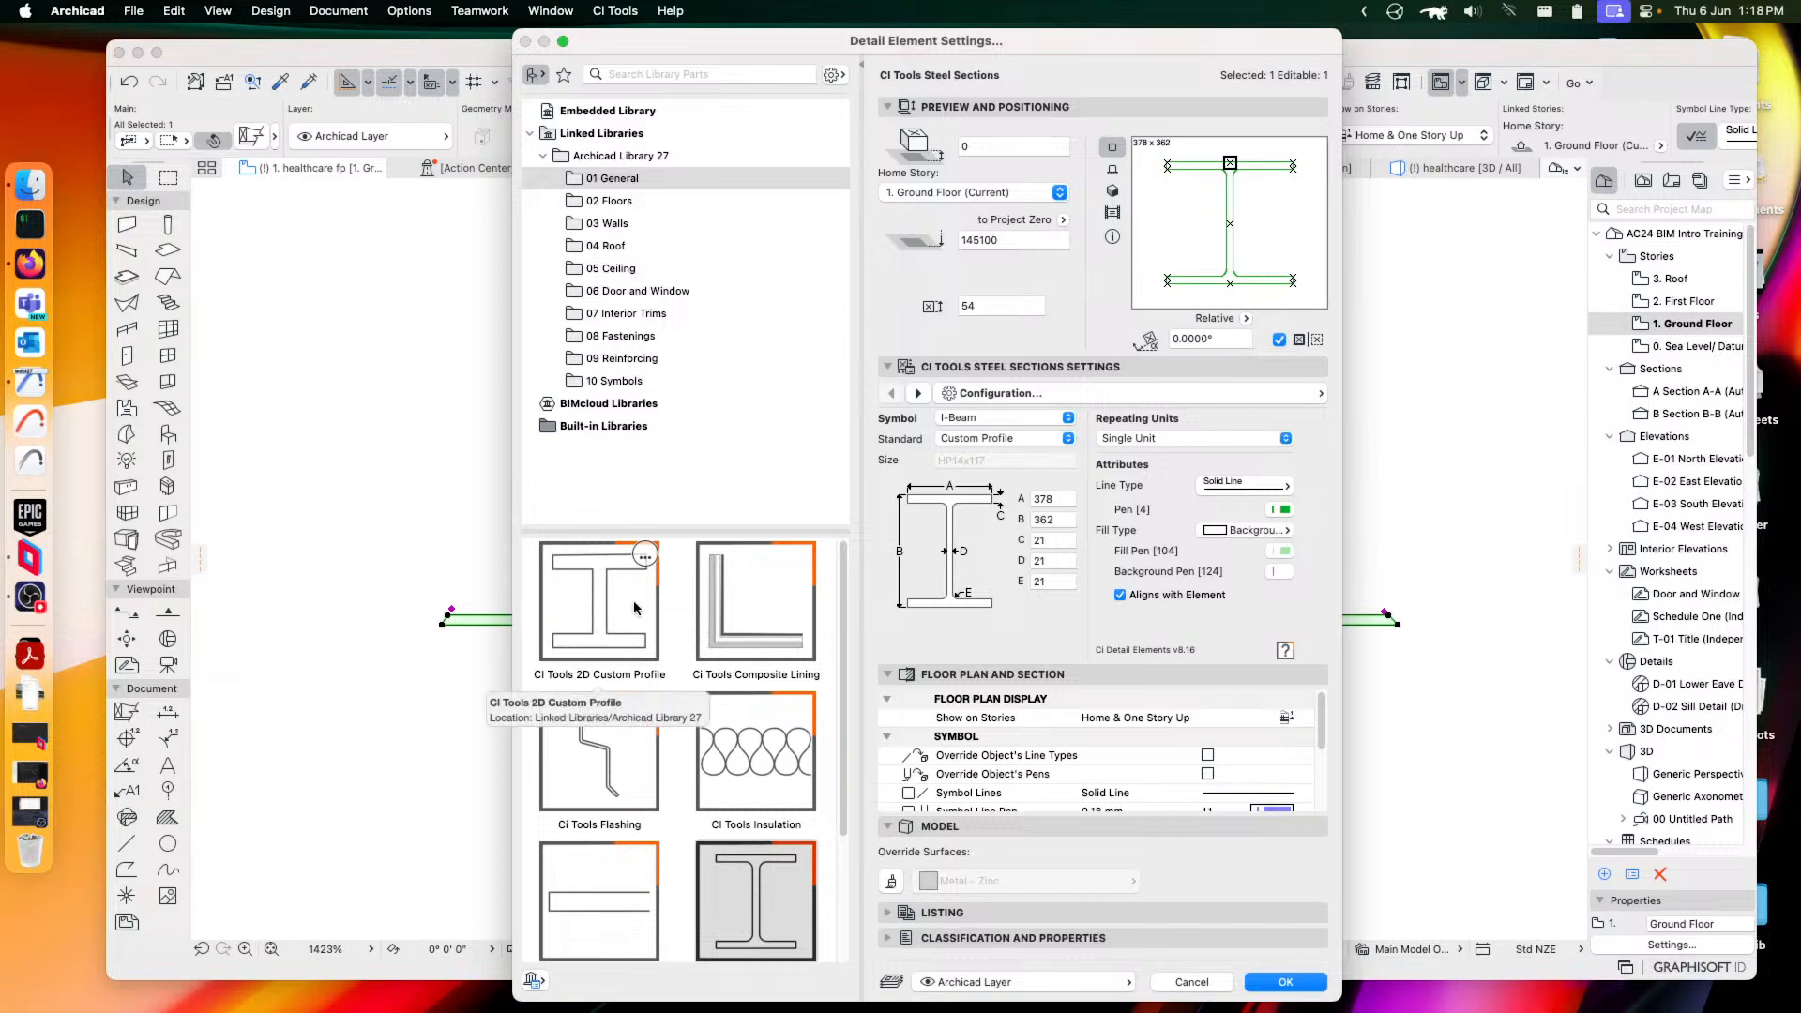
left_click(1013, 421)
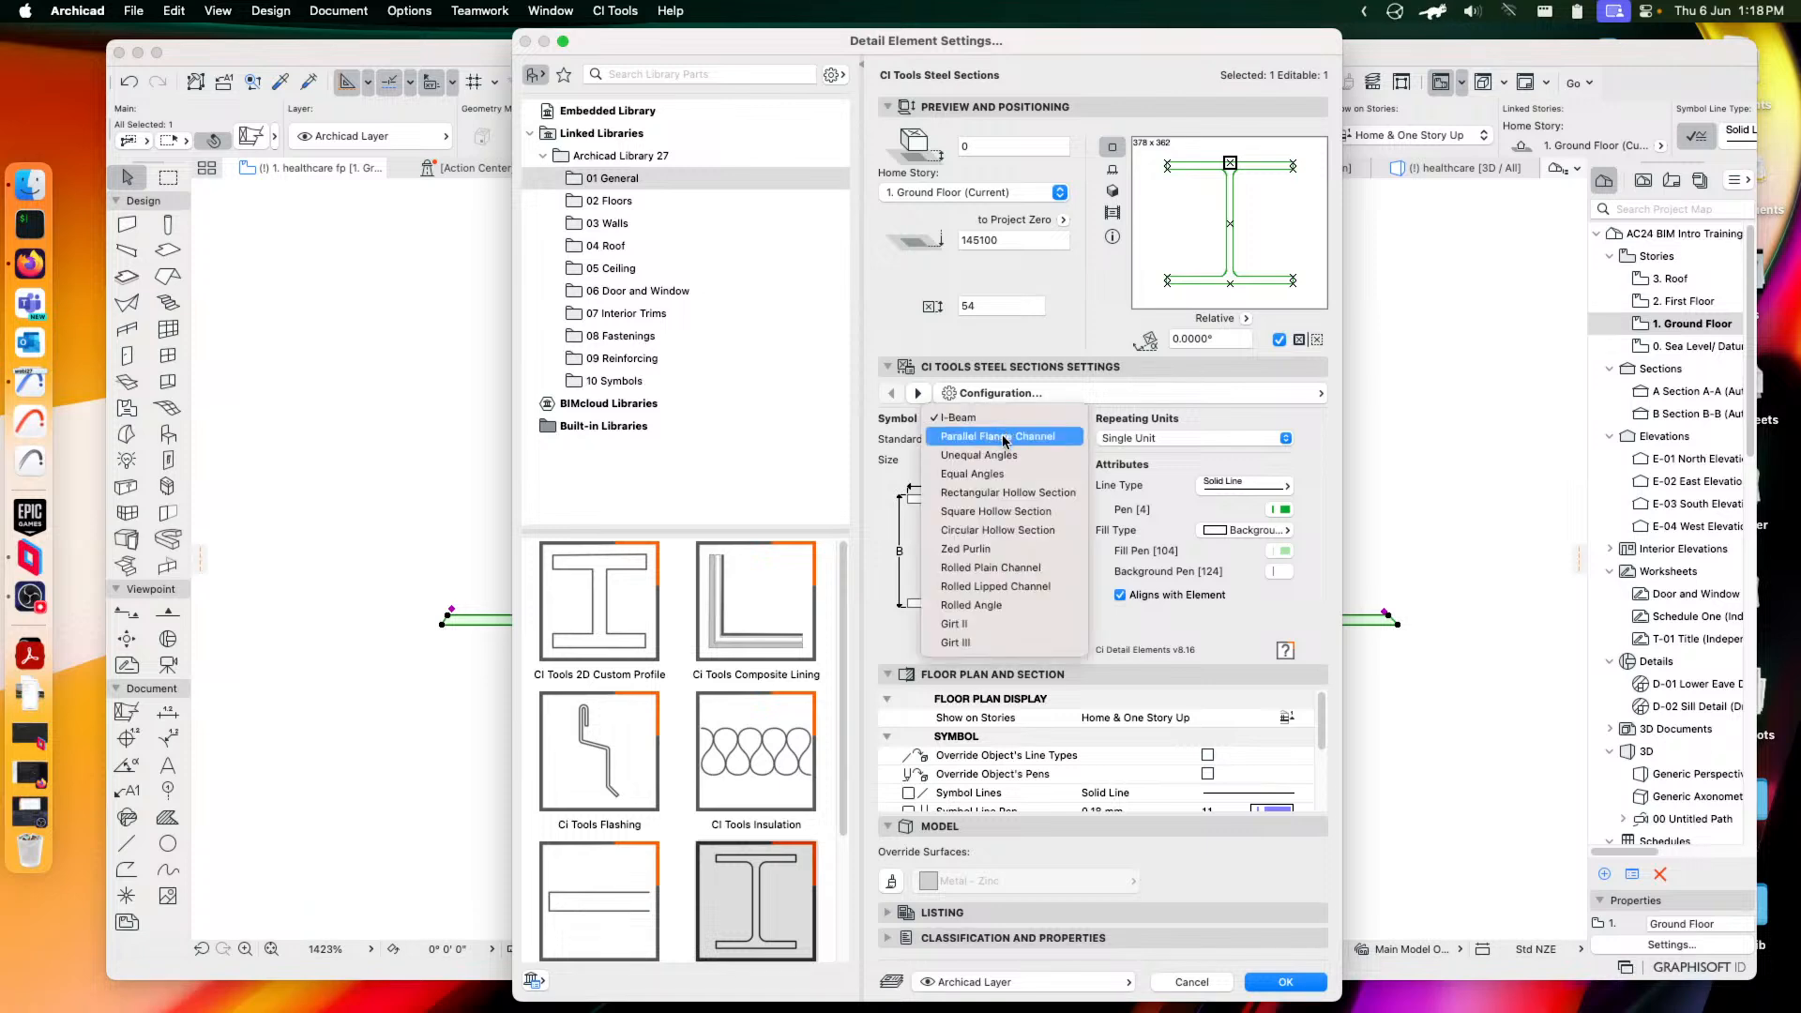
left_click(970, 552)
left_click(1002, 441)
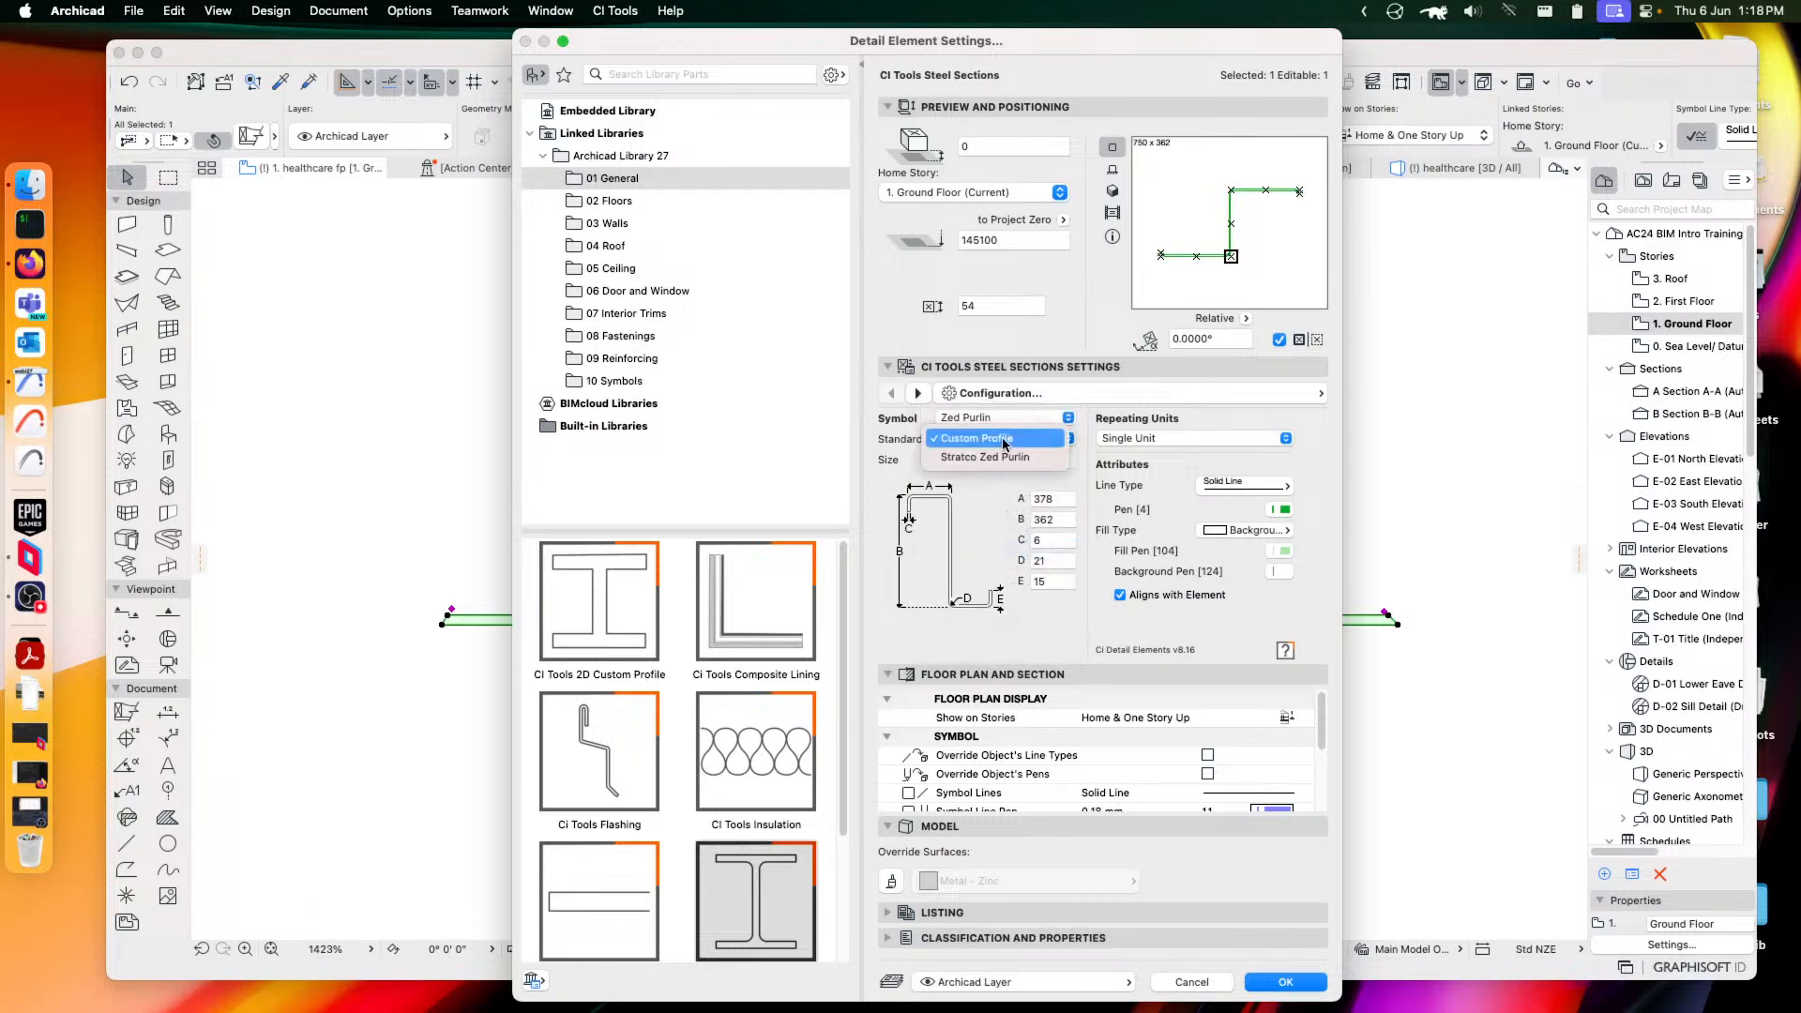
left_click(1002, 458)
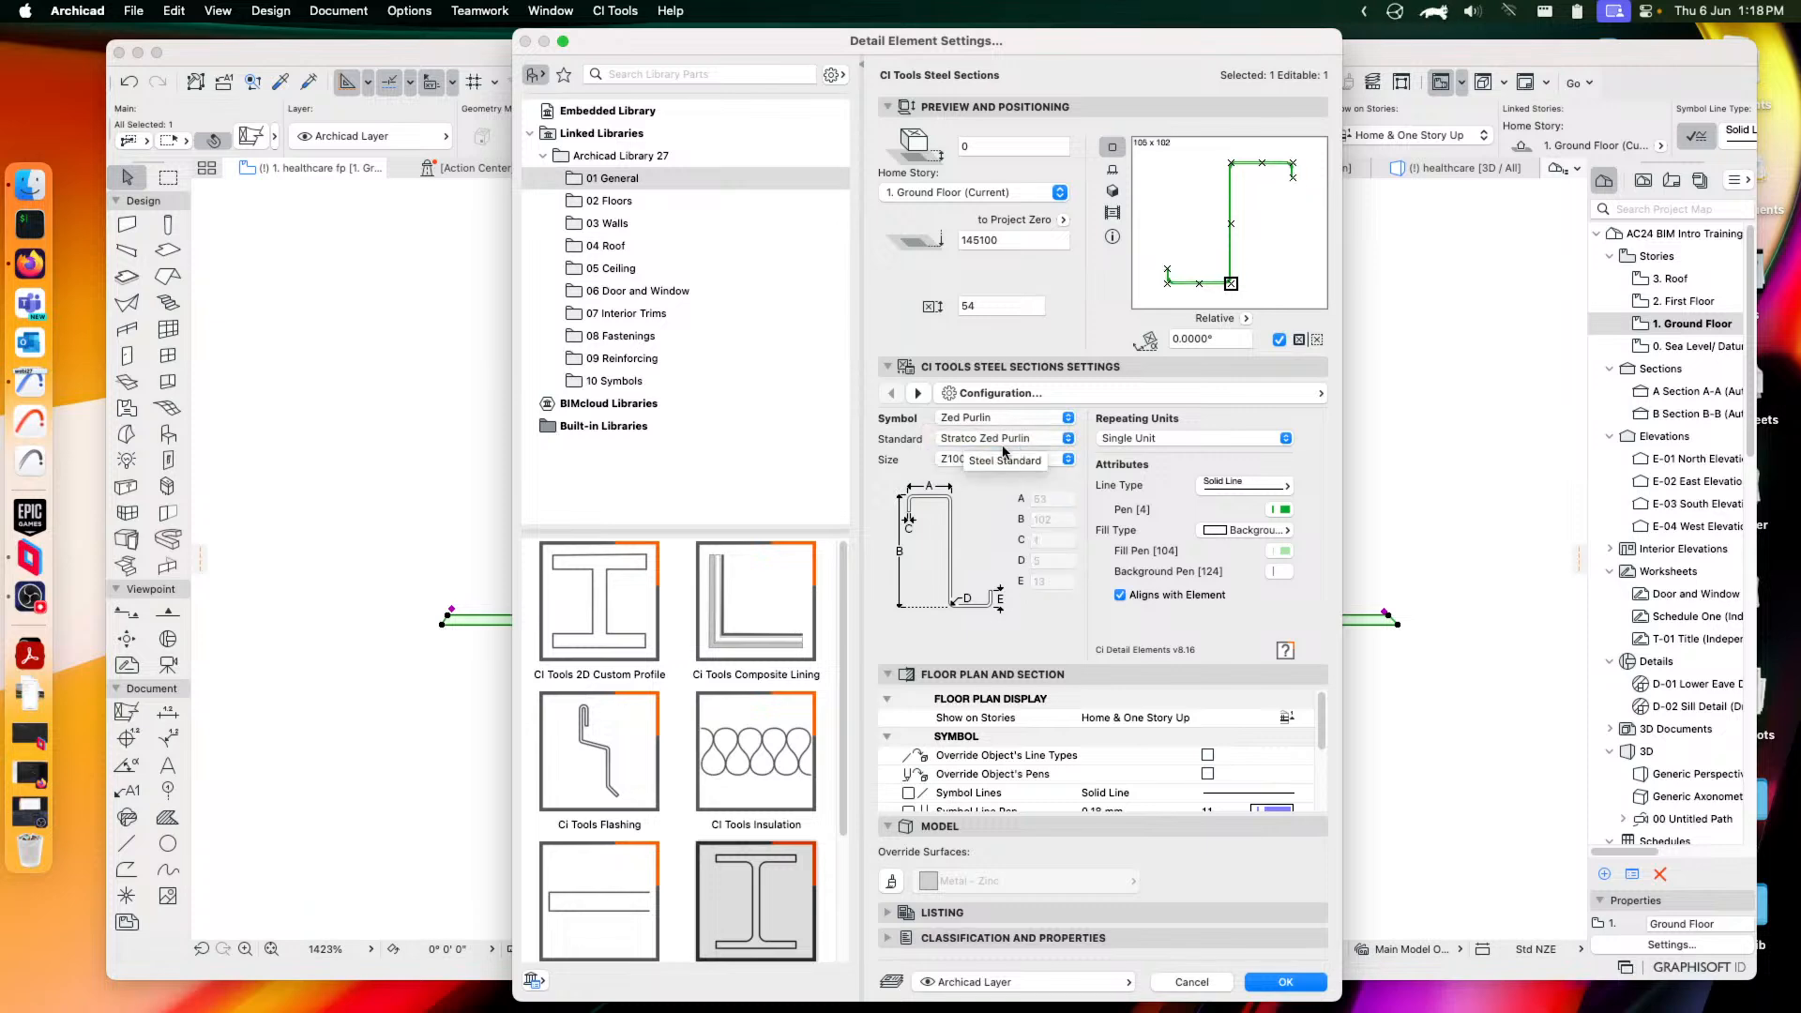
left_click(971, 458)
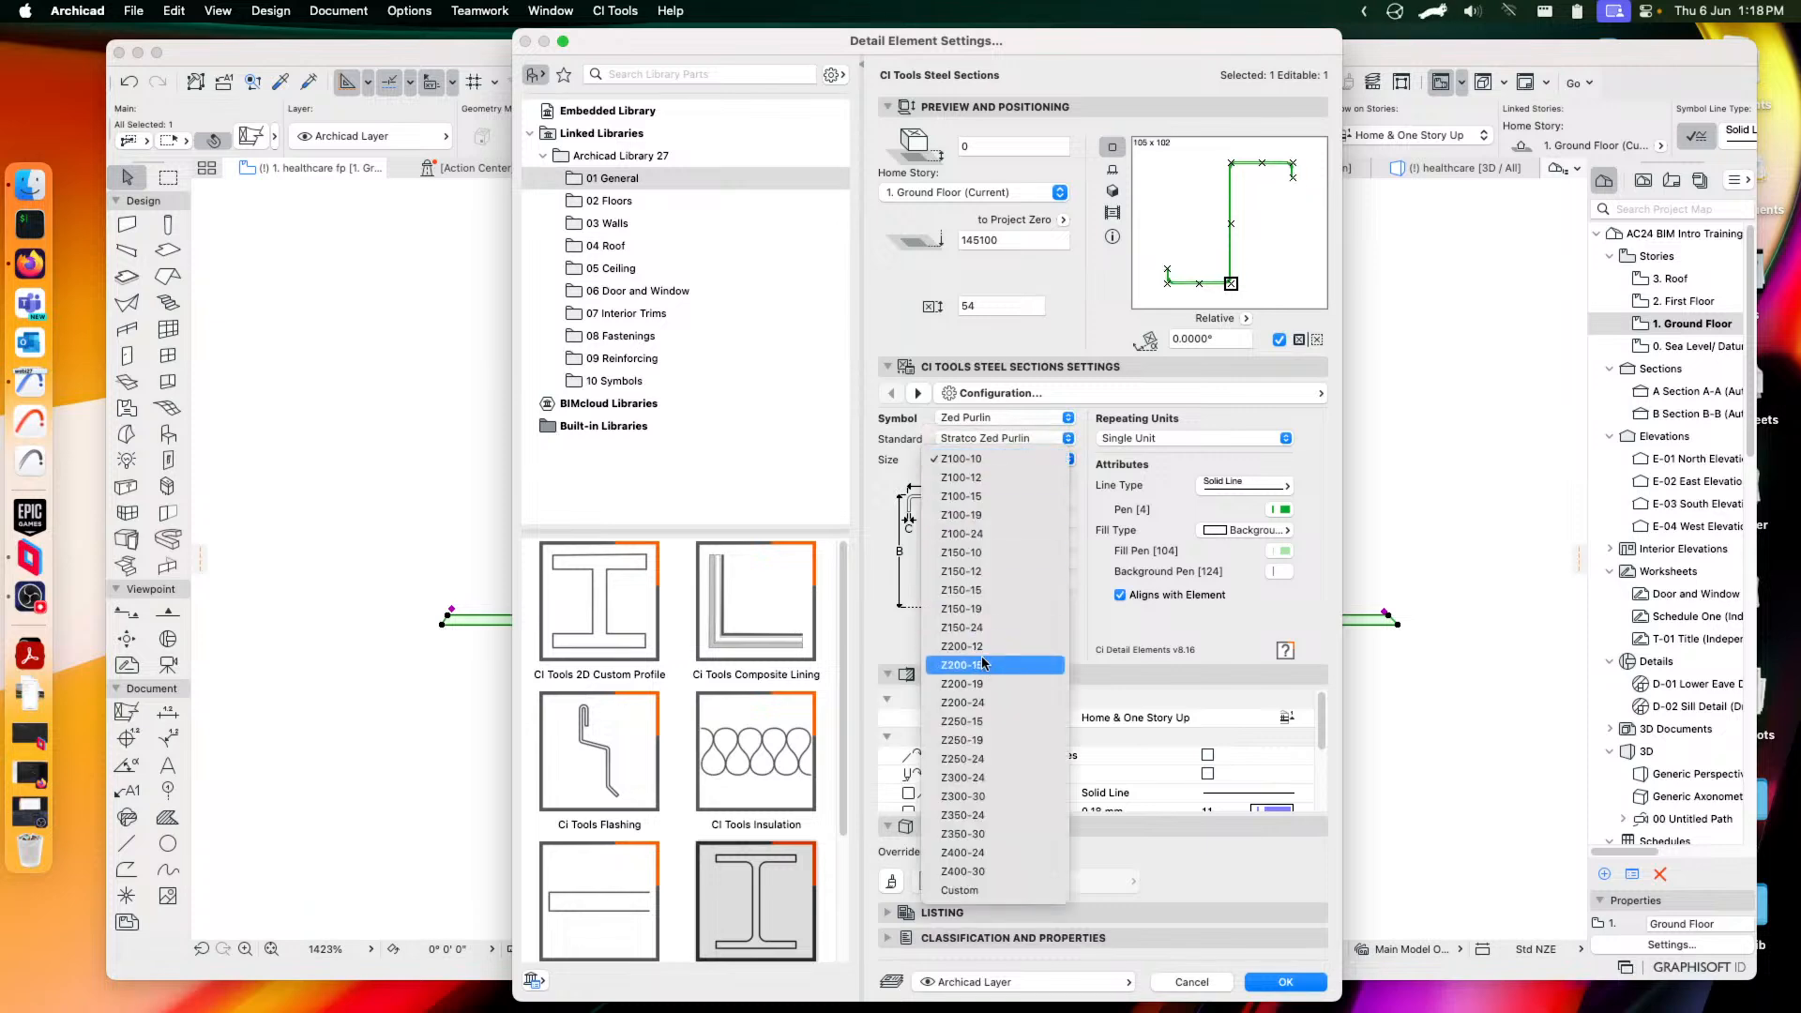
left_click(967, 684)
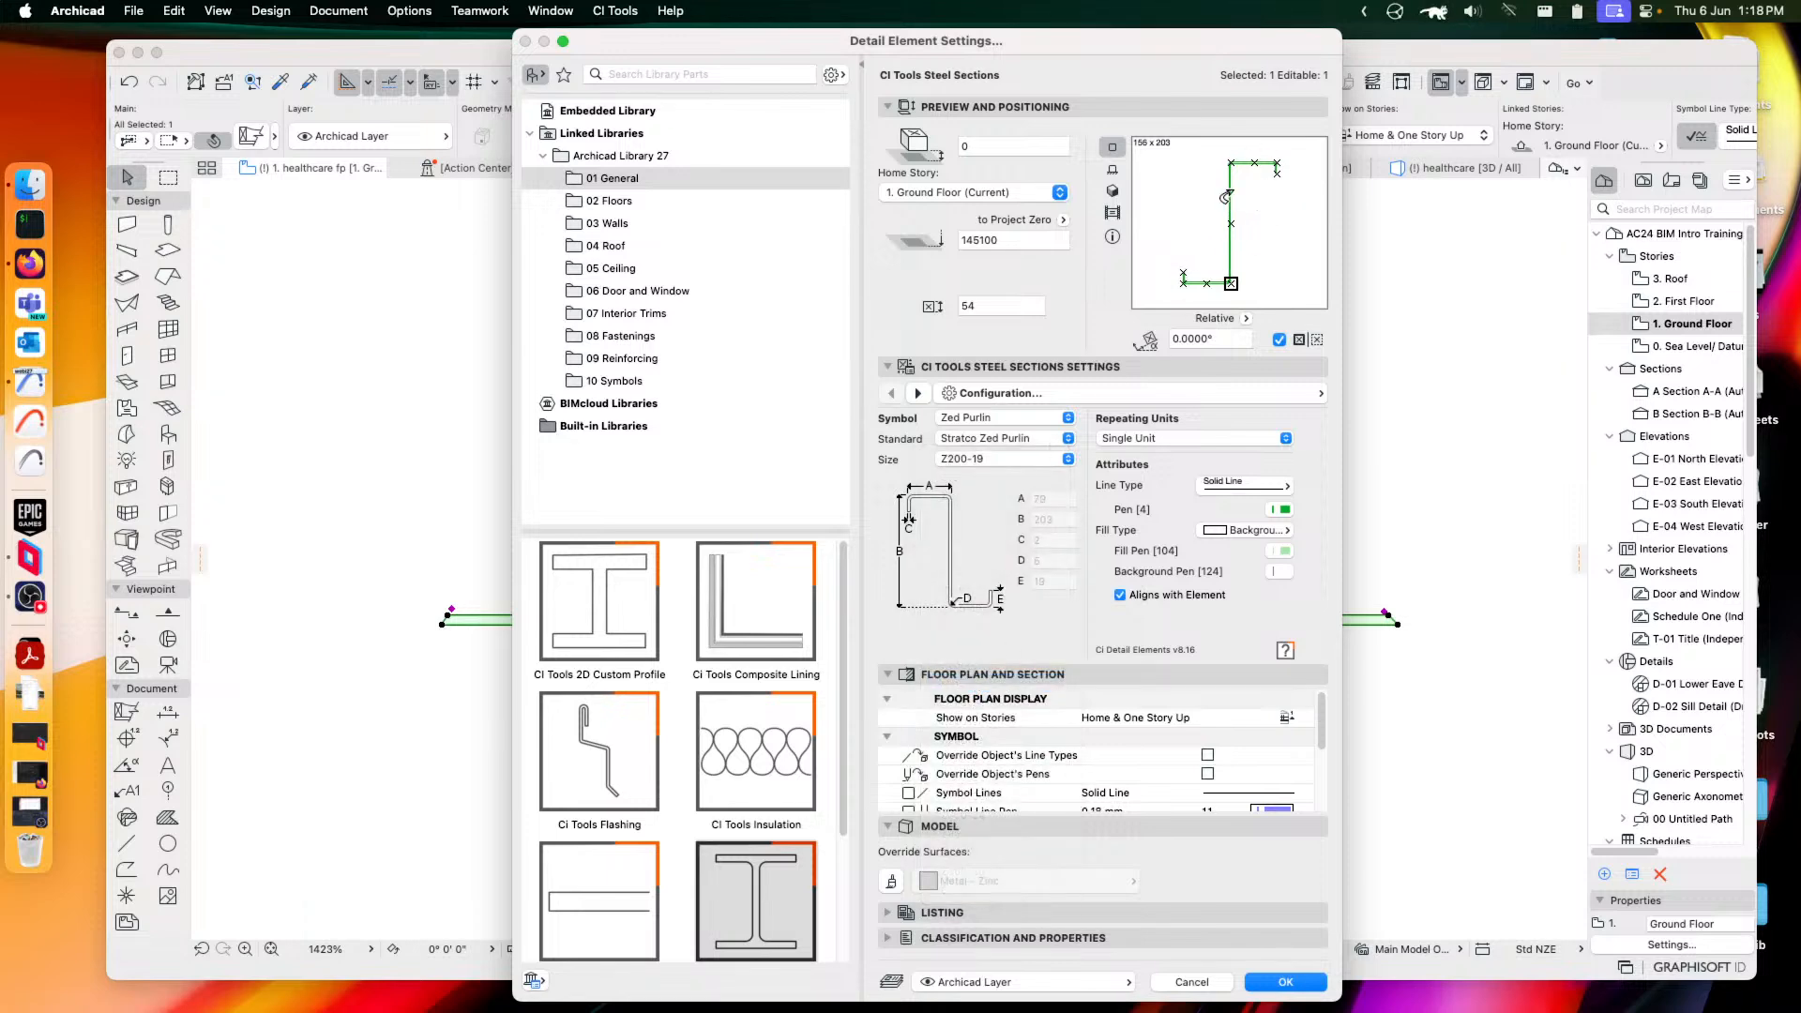
left_click(1208, 397)
left_click(1208, 396)
left_click(1286, 982)
Reselect the purlin and change it to a Girt III, NZ Standard HST III, size HST250/15
scroll(1474, 494, "up", 3)
left_click(1390, 435)
left_click_drag(1200, 286, 1388, 490)
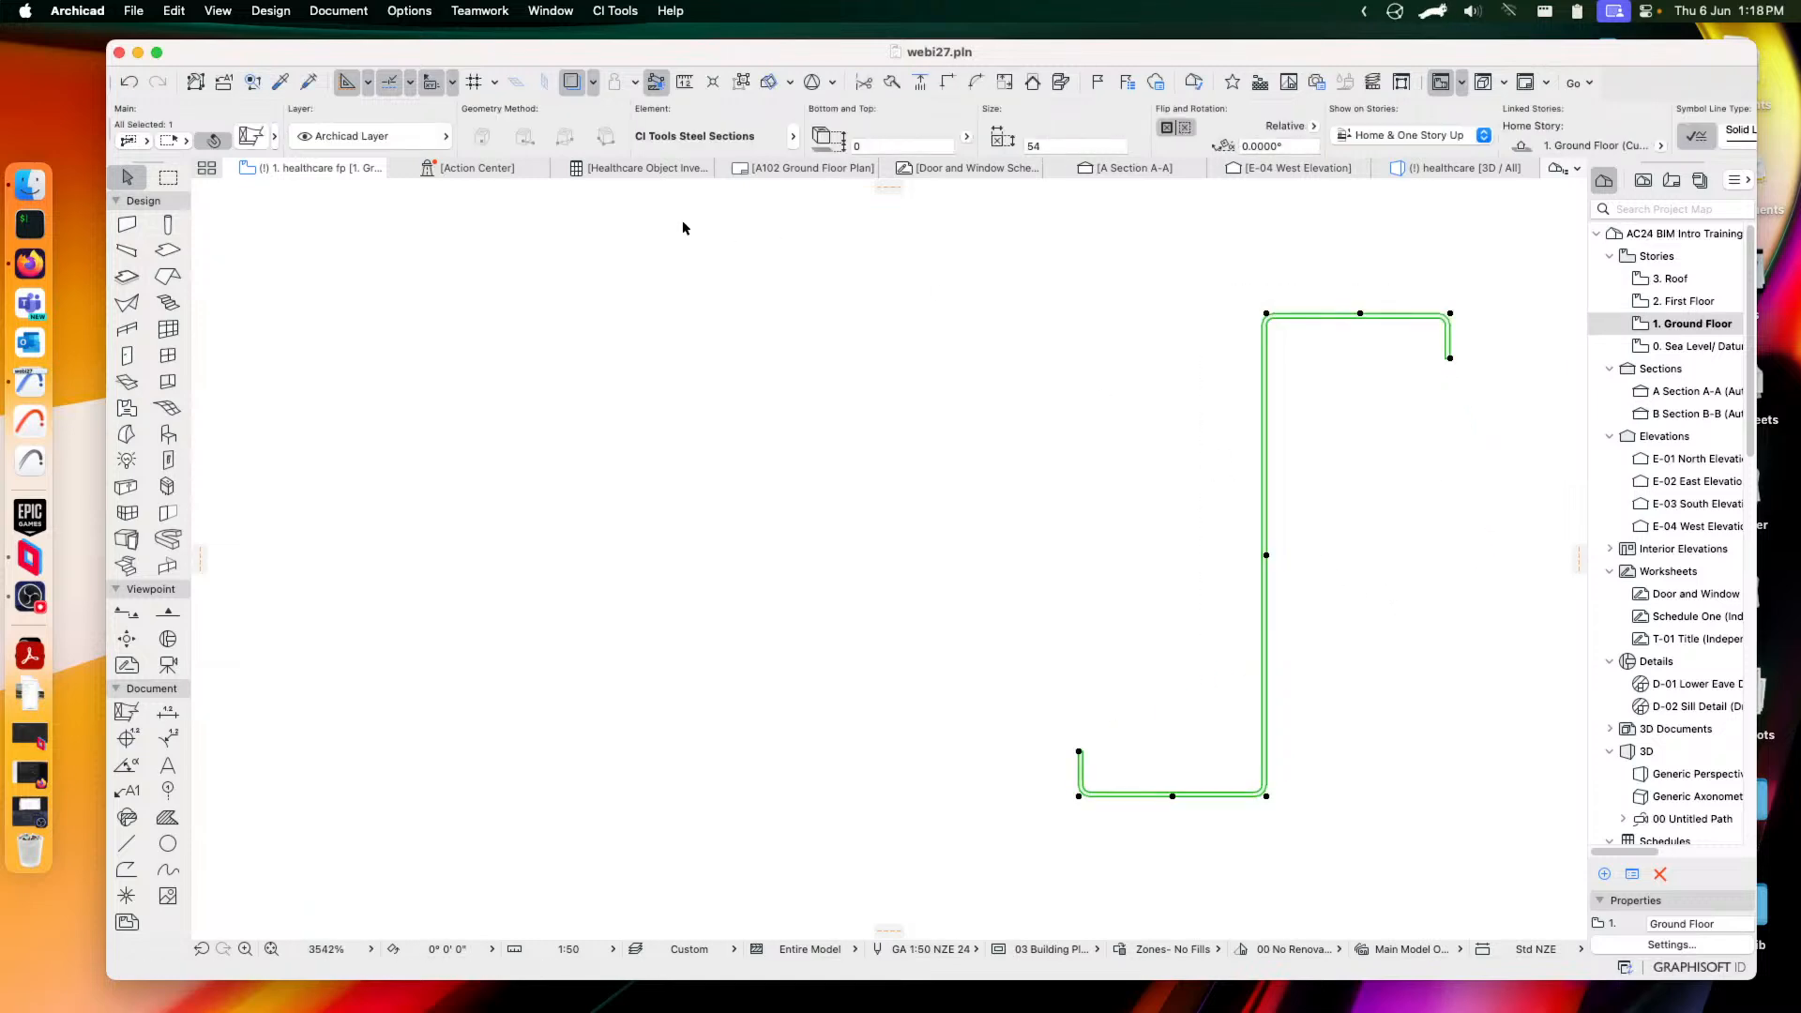
left_click(251, 136)
left_click(992, 420)
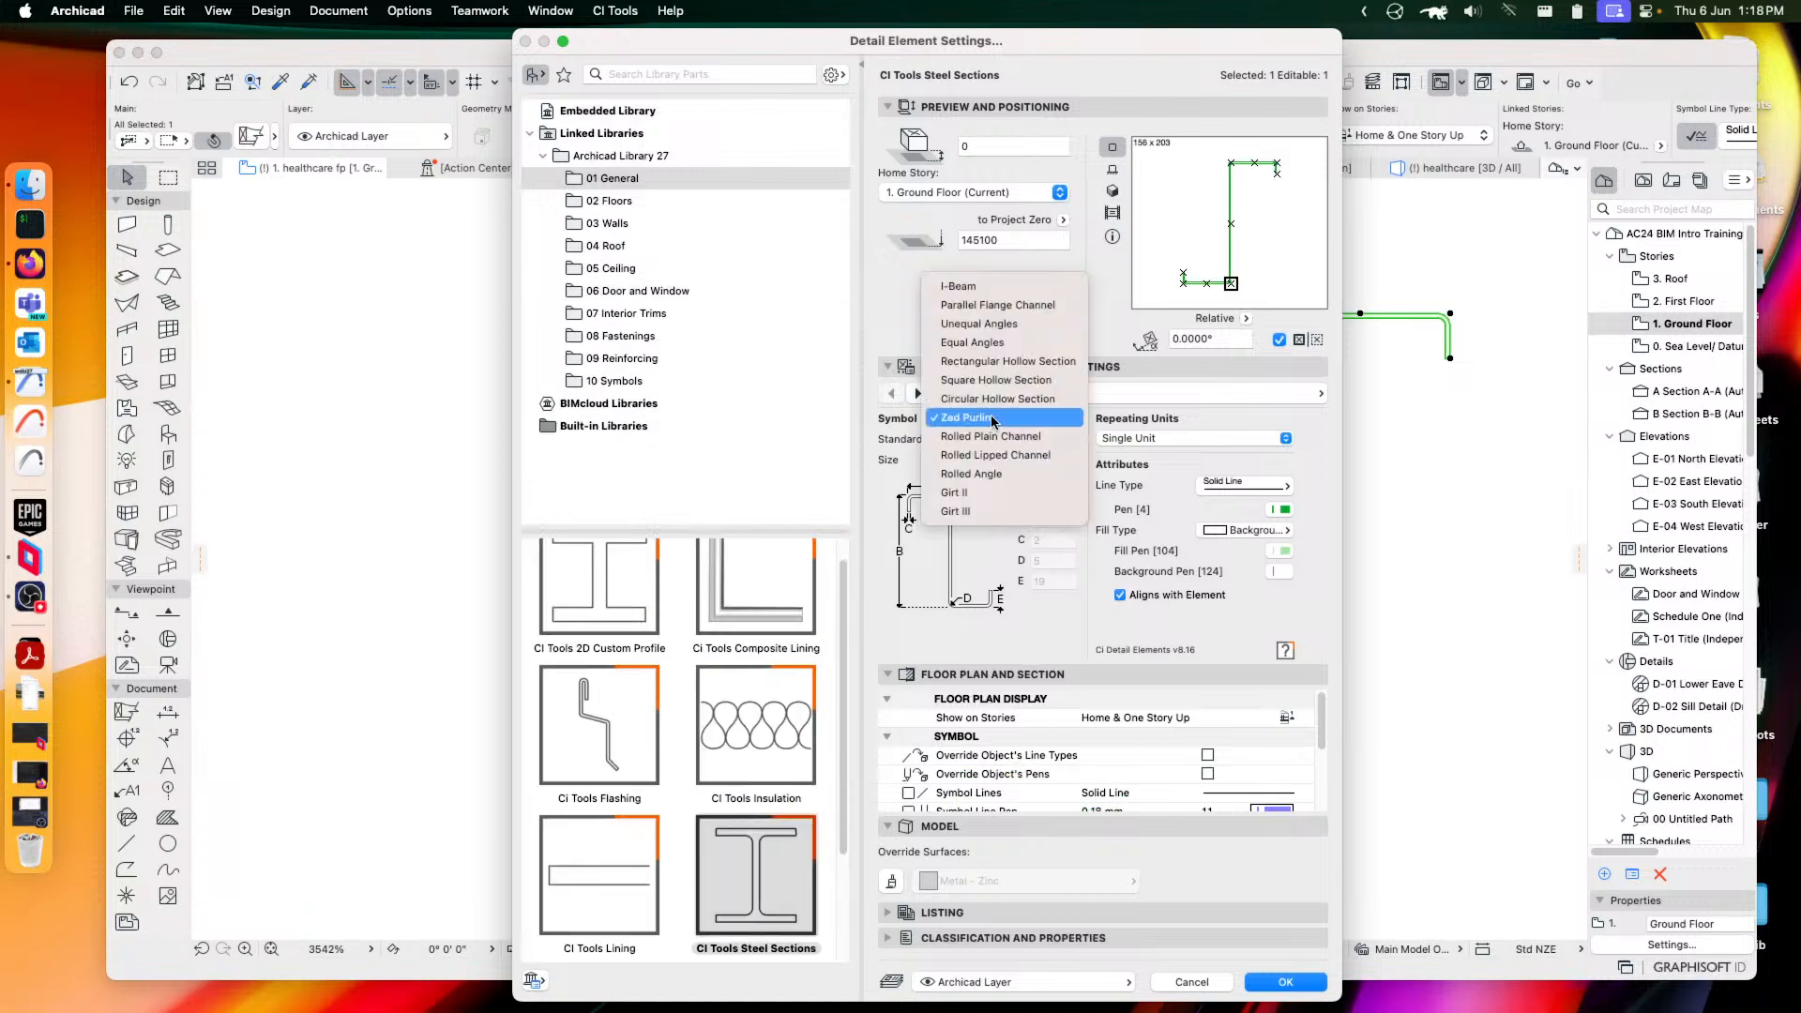
left_click(971, 509)
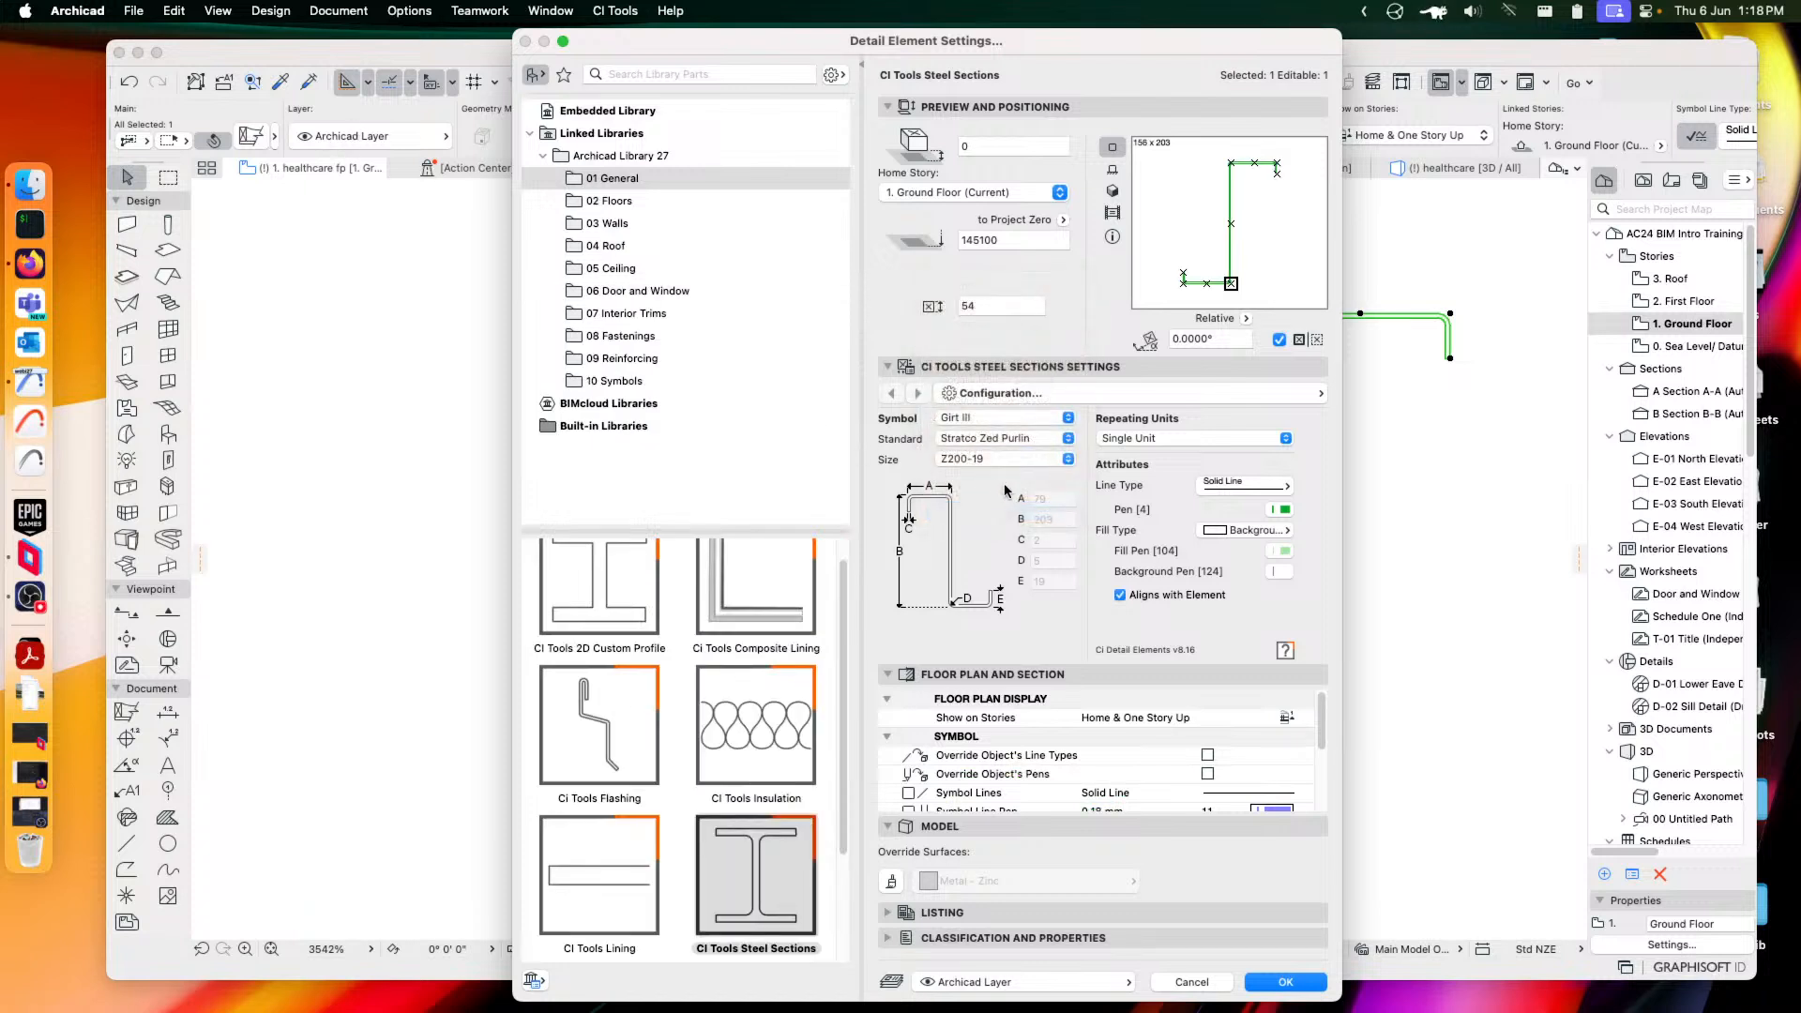
left_click(1016, 439)
left_click(993, 456)
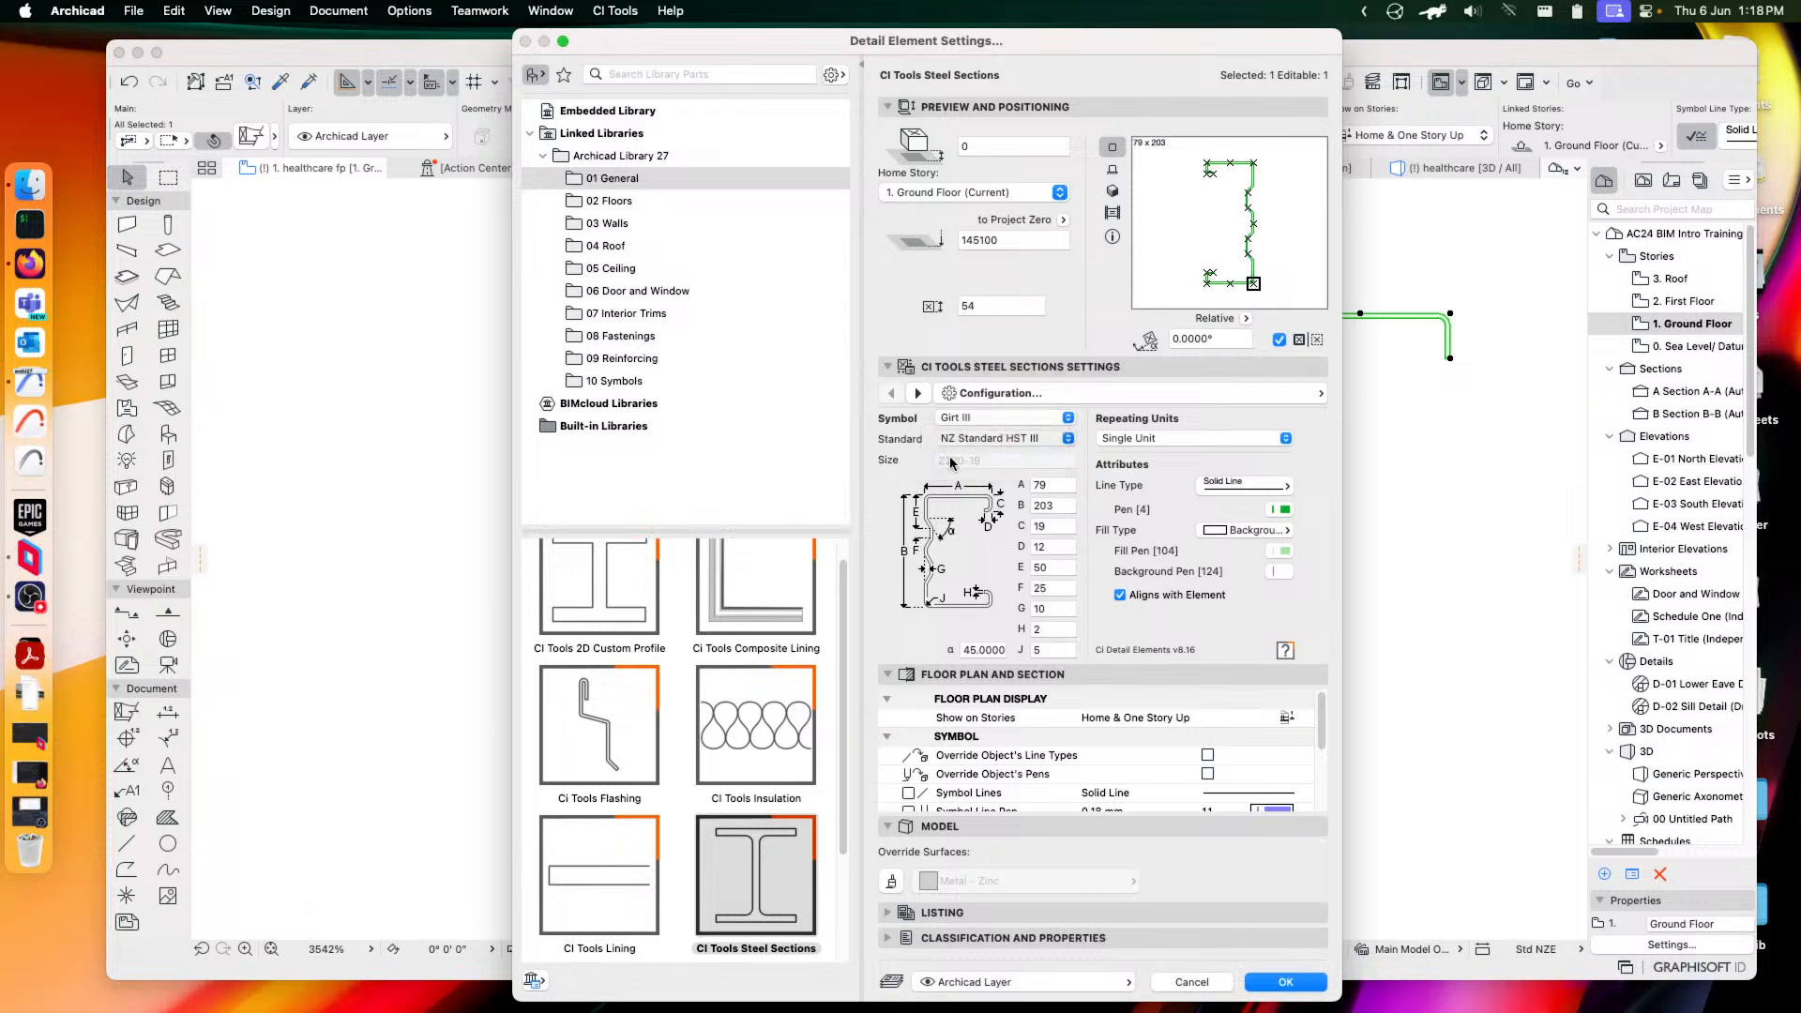
left_click(989, 462)
left_click(976, 551)
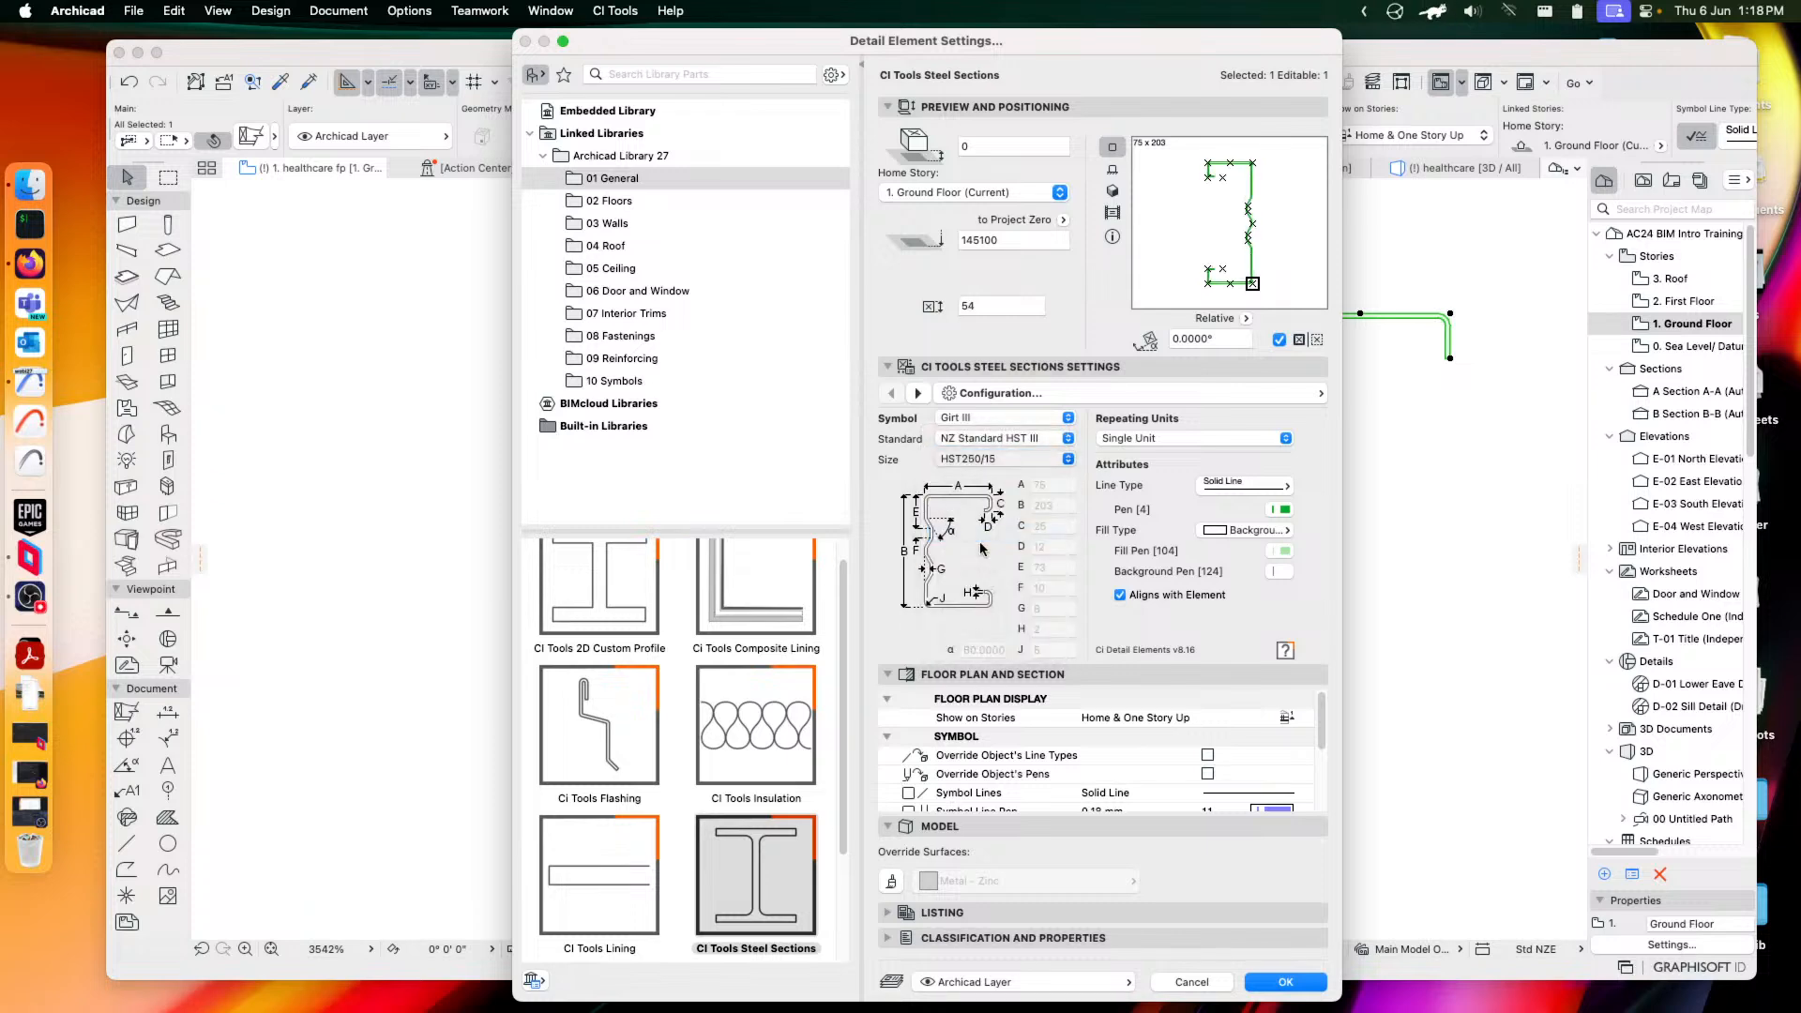
left_click(1286, 981)
middle_click_drag(1309, 441, 1170, 487)
left_click(1208, 518)
left_click_drag(888, 214, 1122, 511)
Change the element to CI Tools Timber Member, trying Blocking, Doubled and Horizontal Laminate types
left_click(251, 136)
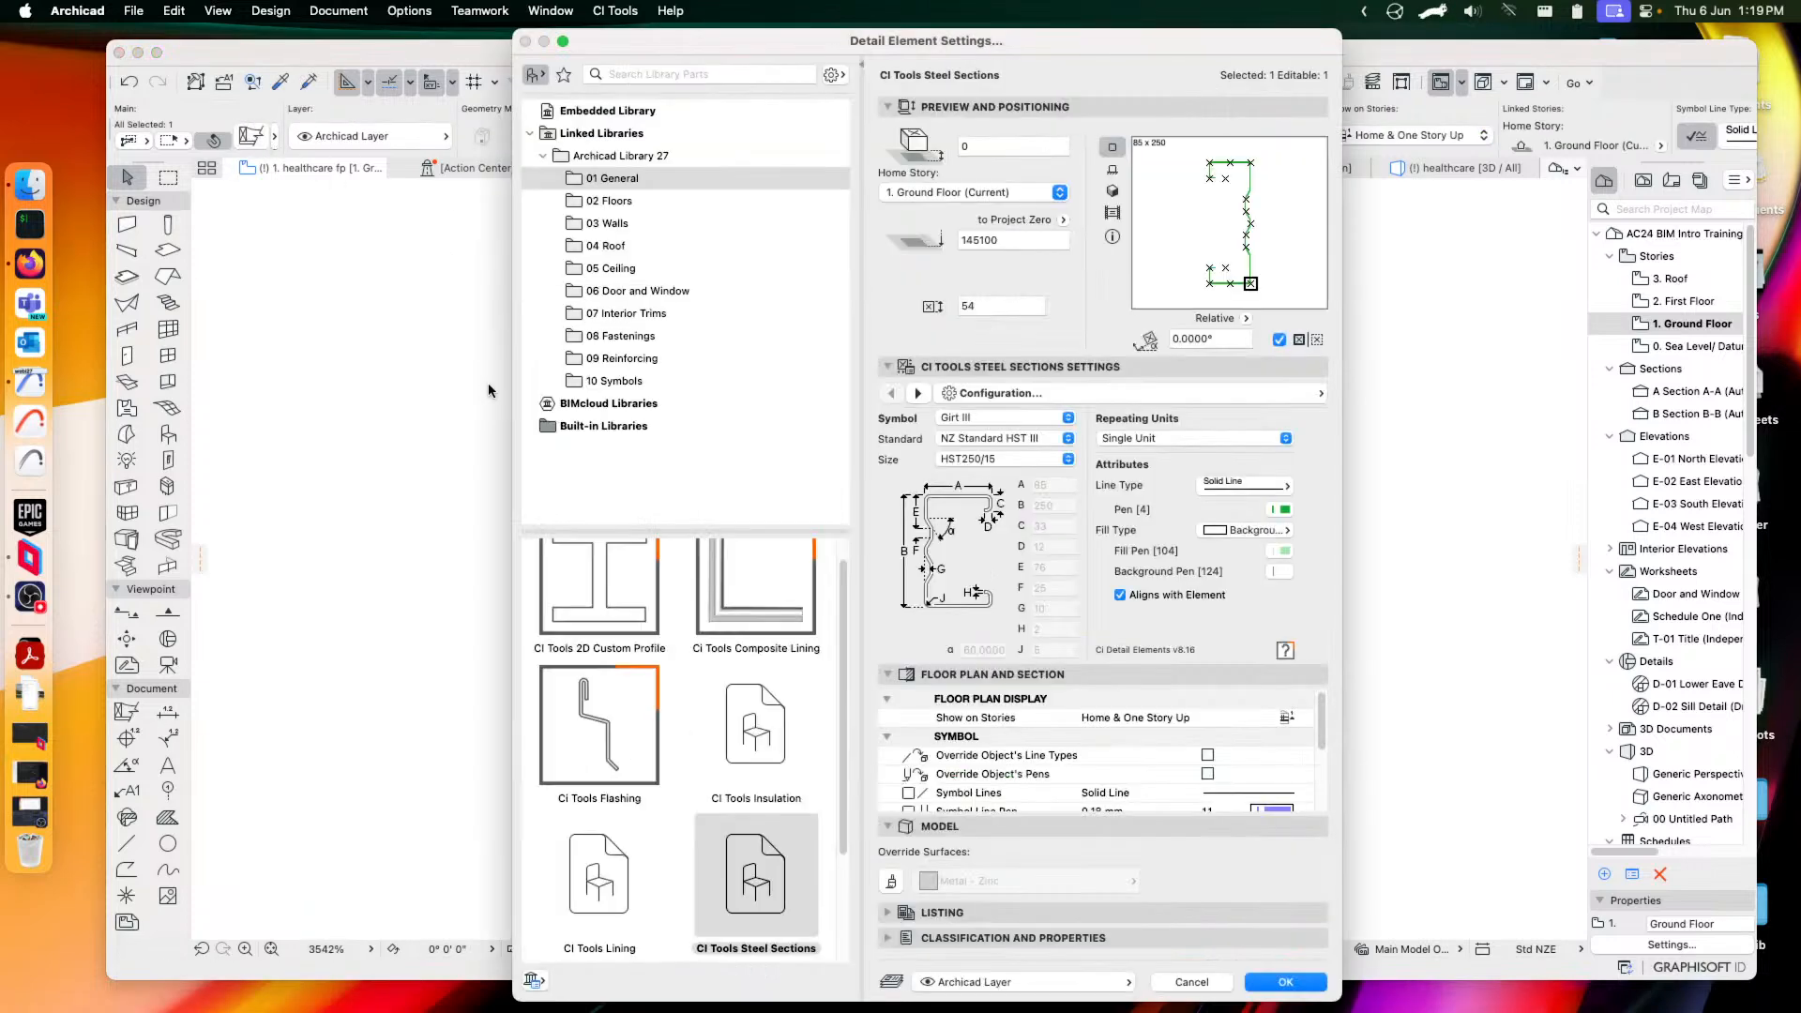
scroll(625, 613, "down", 2)
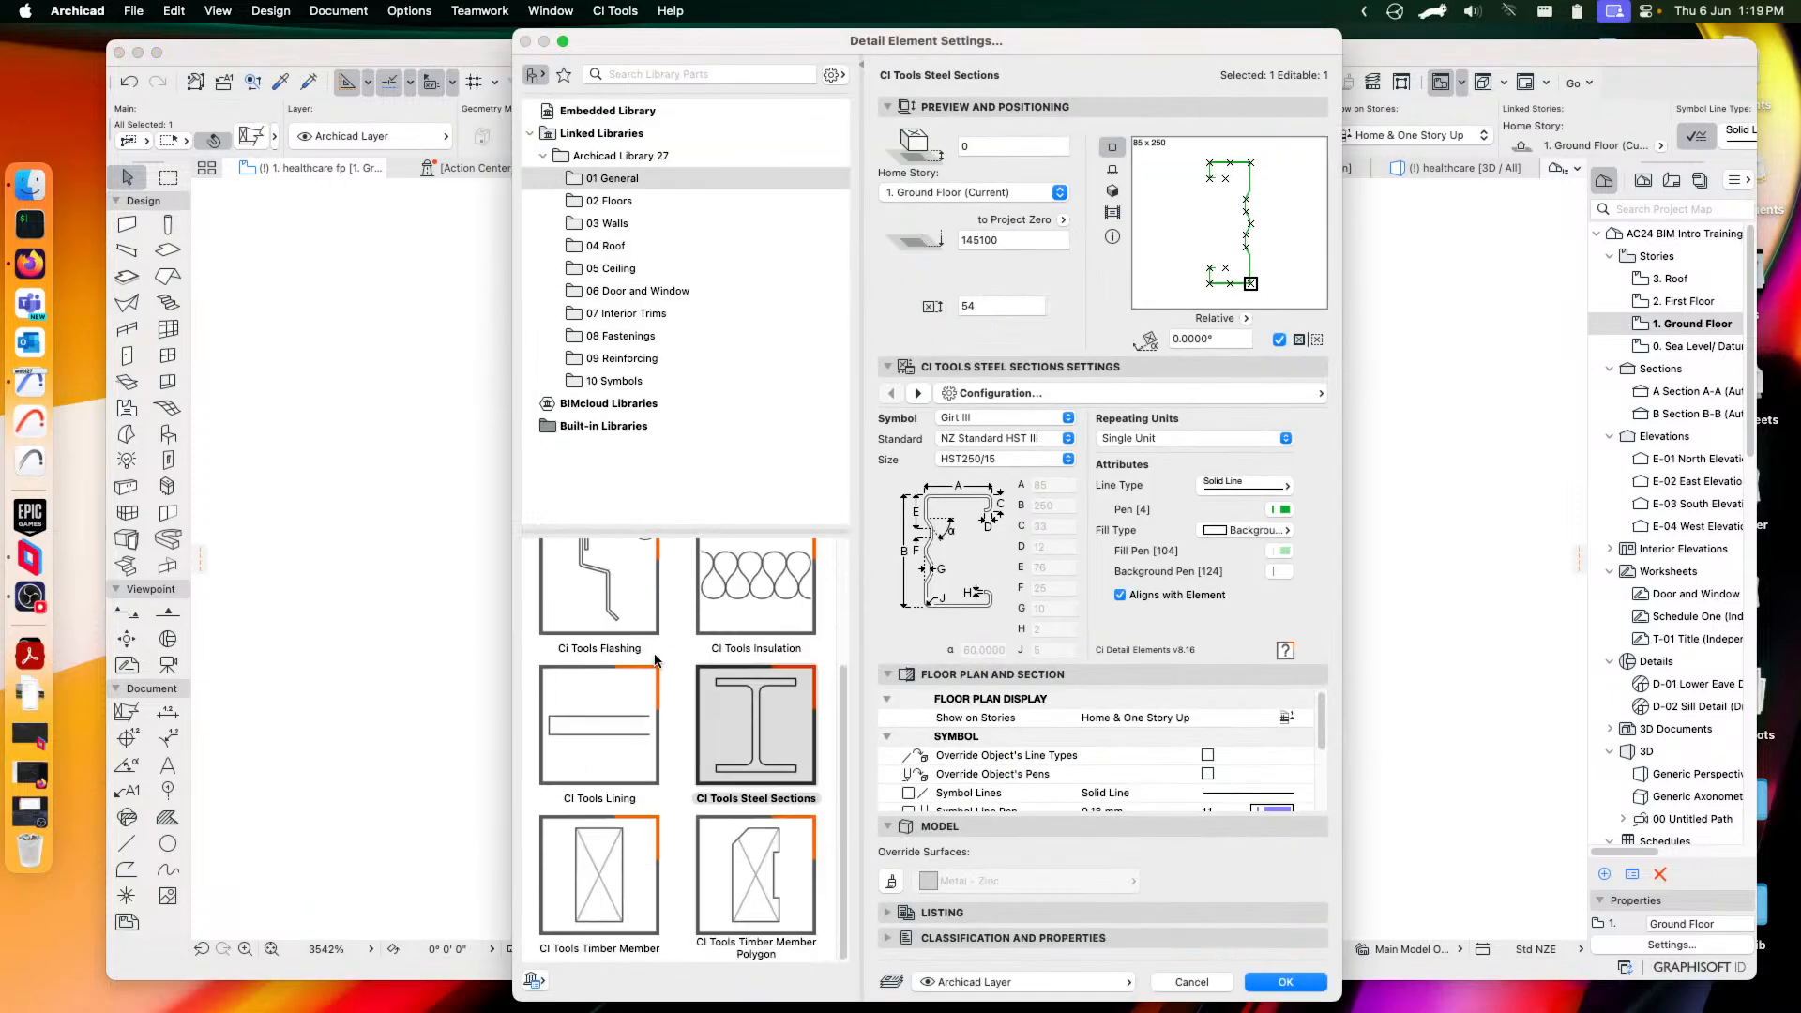
left_click(581, 888)
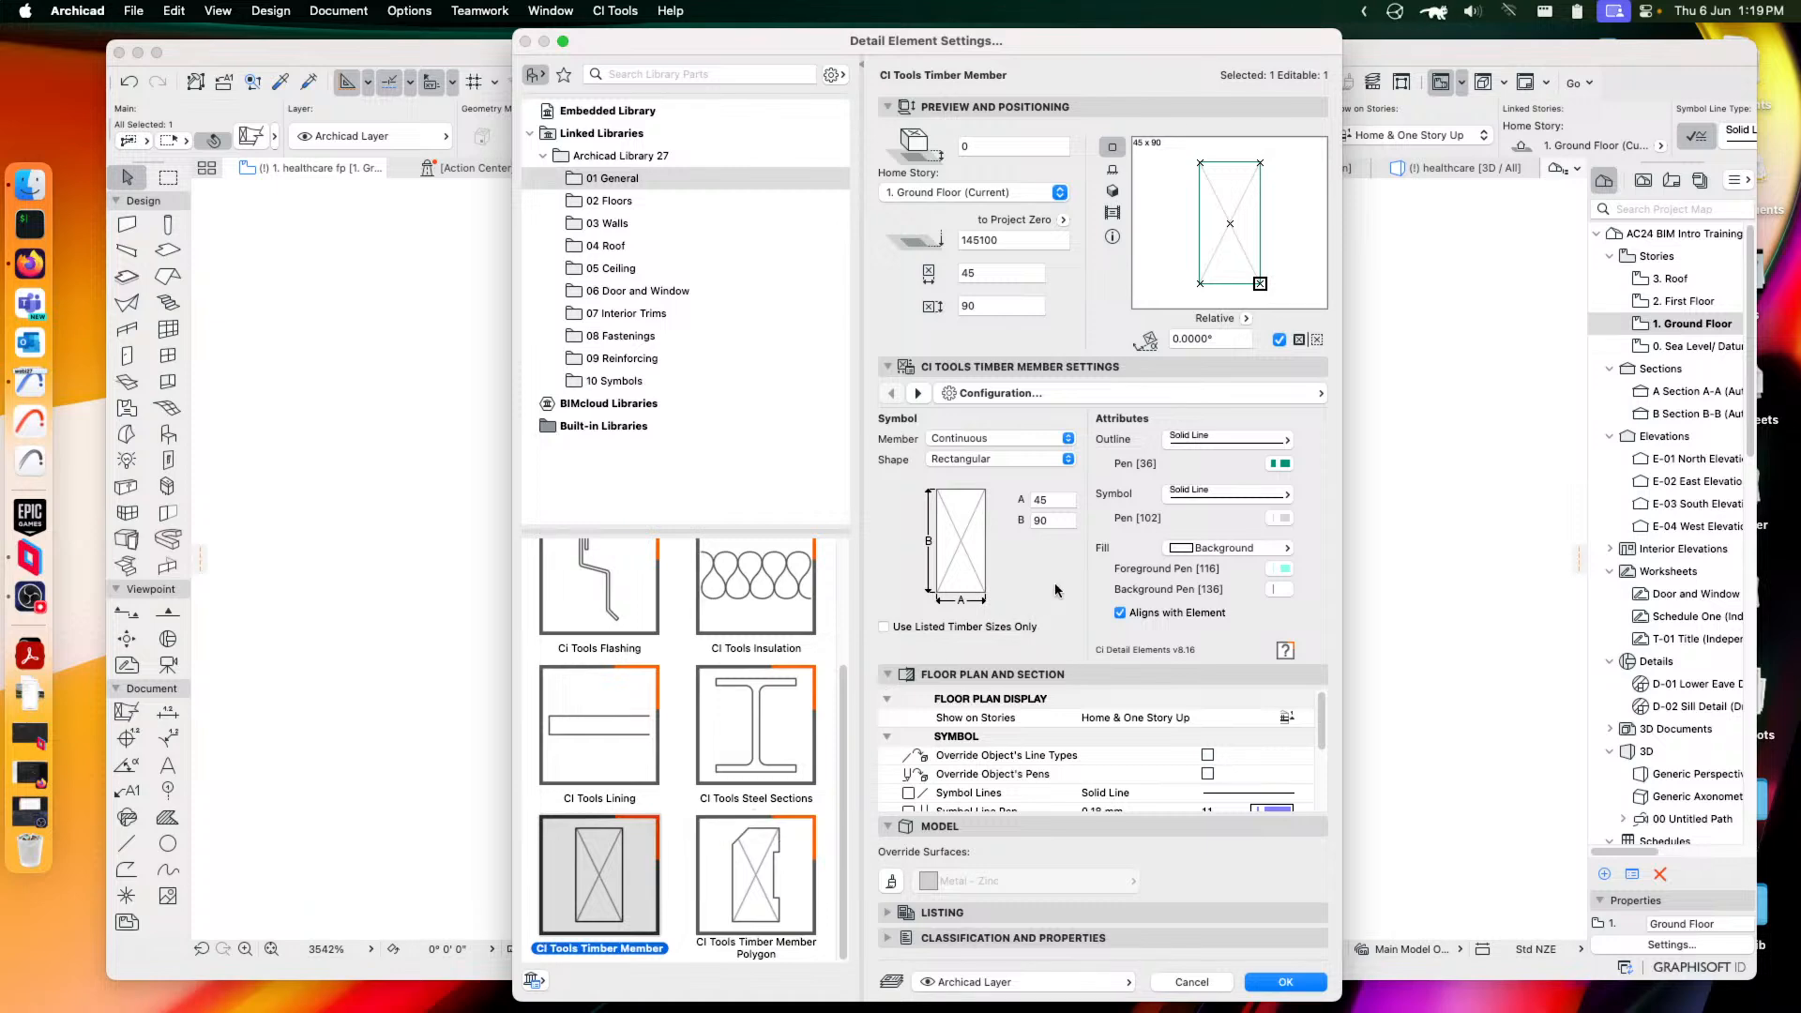
left_click(971, 439)
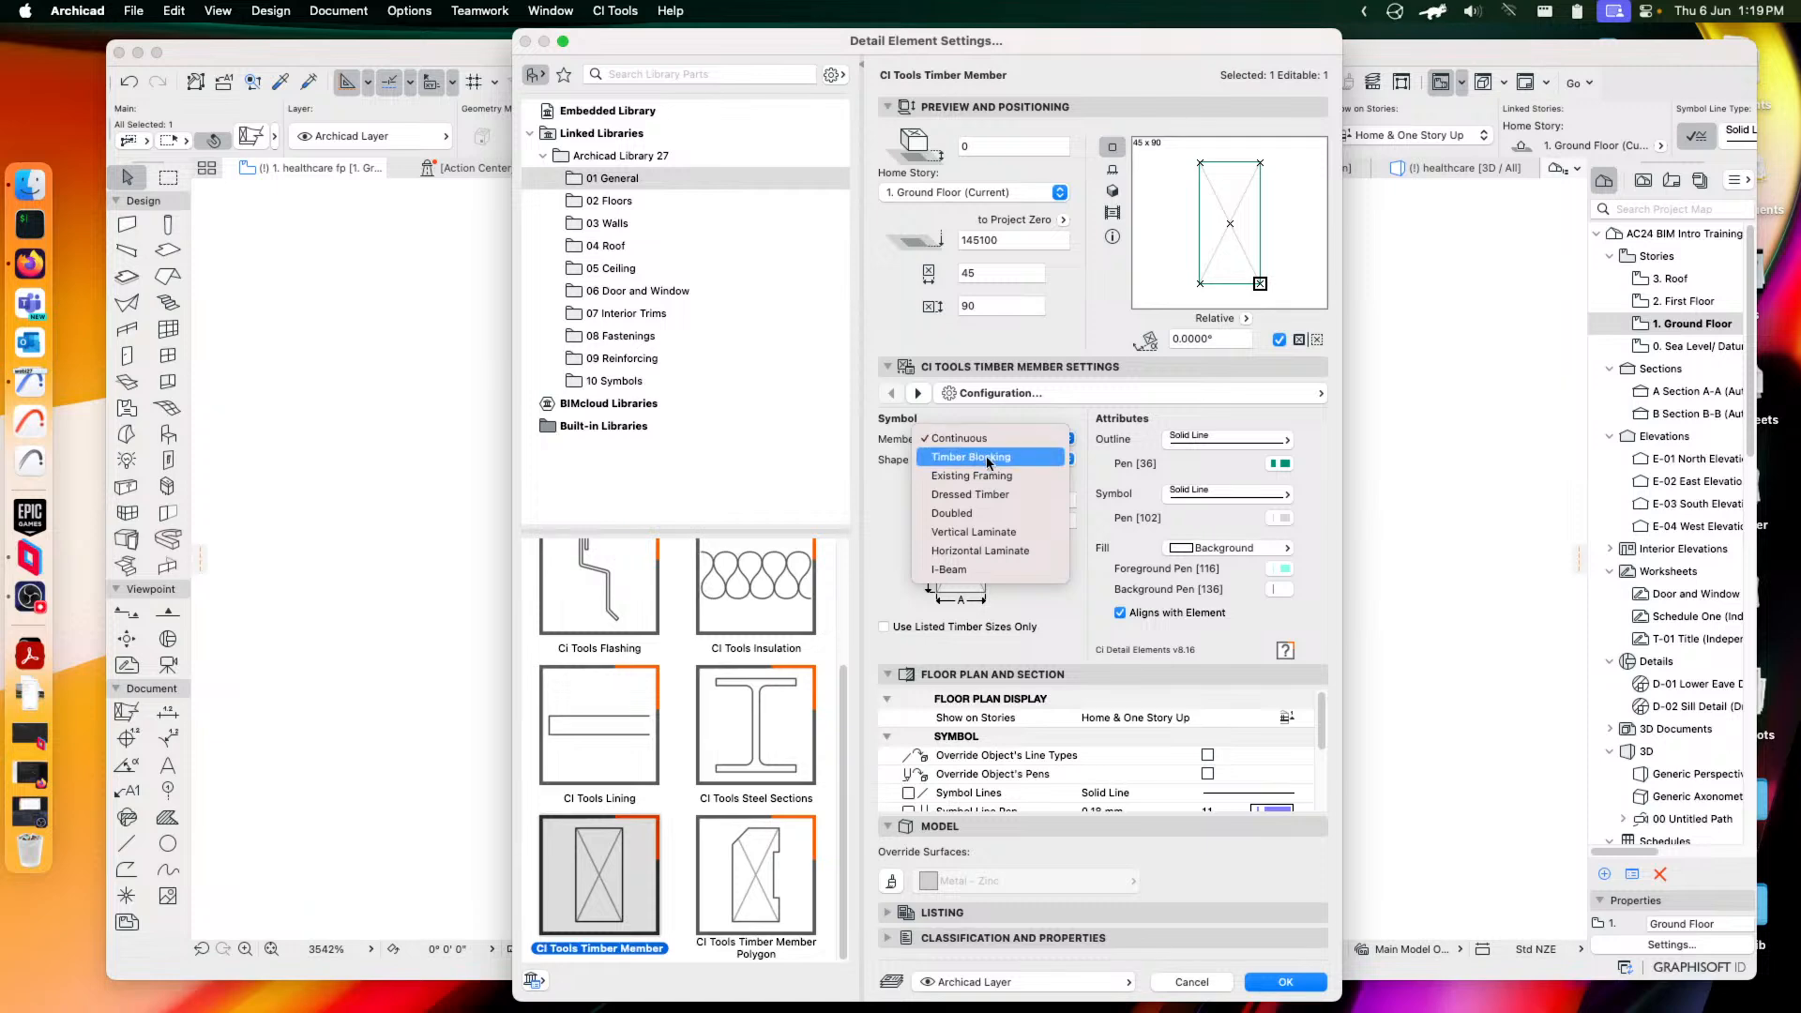
left_click(989, 460)
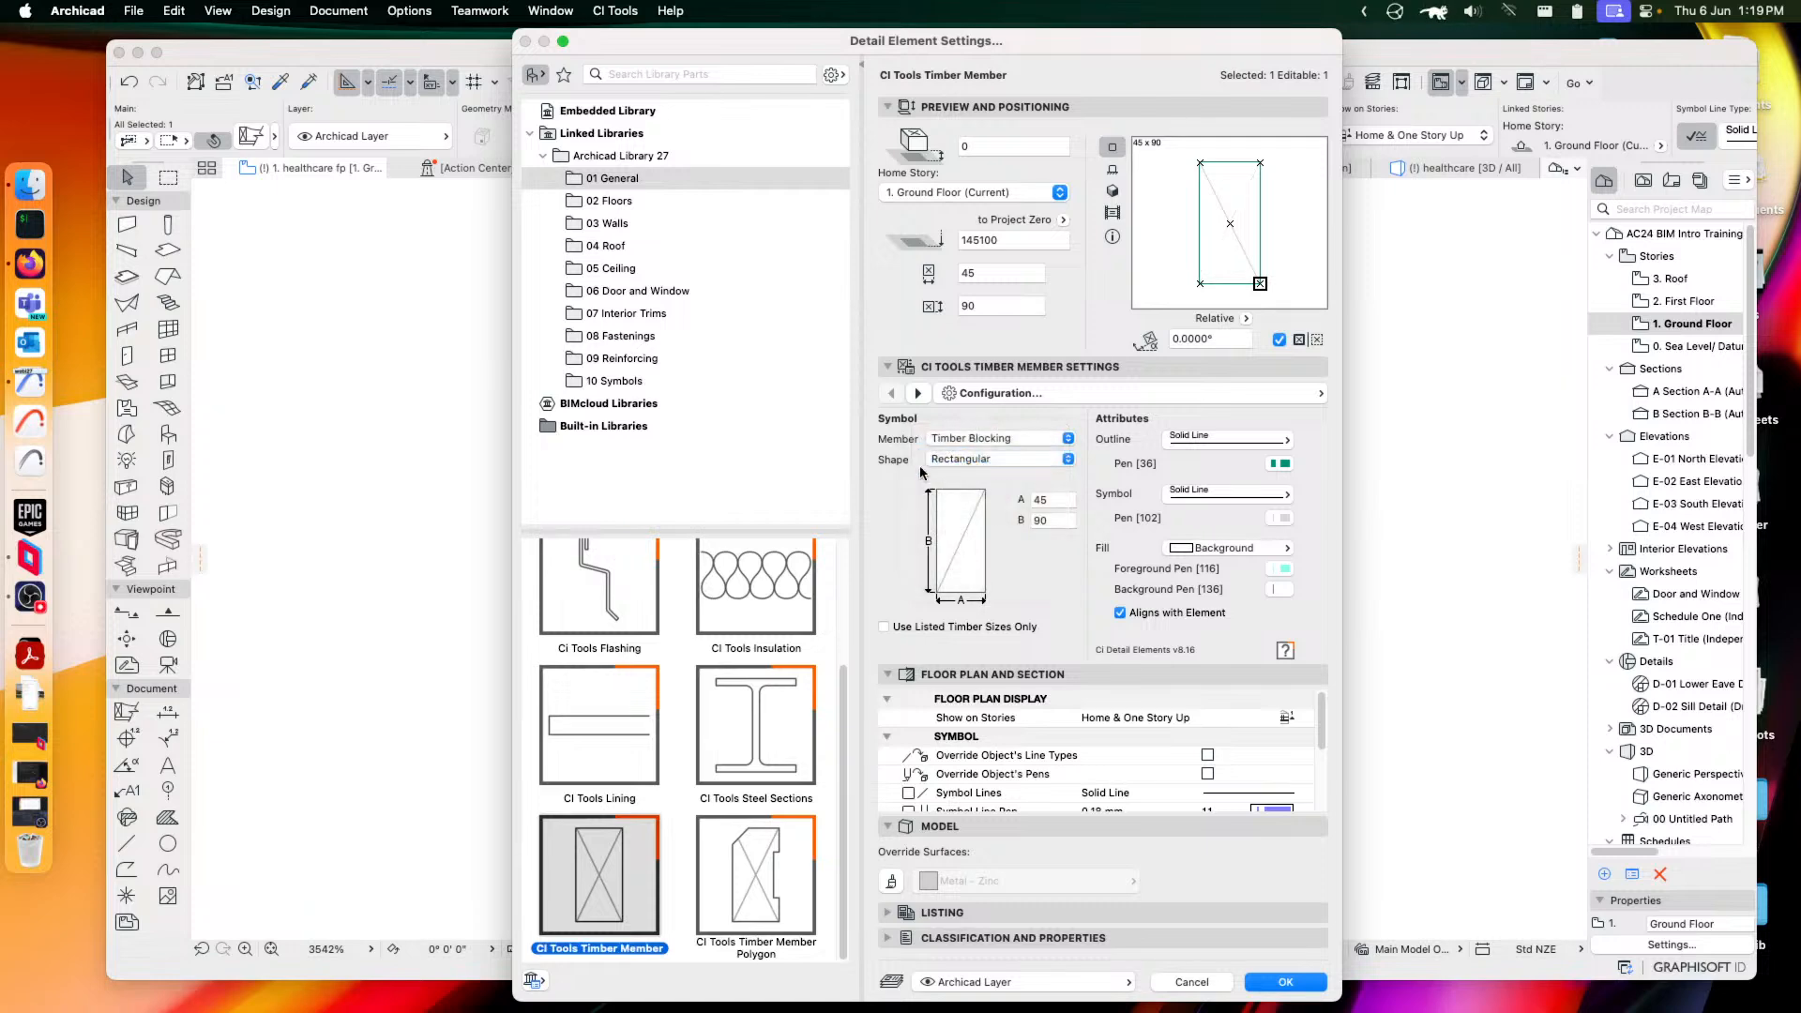
left_click(1003, 442)
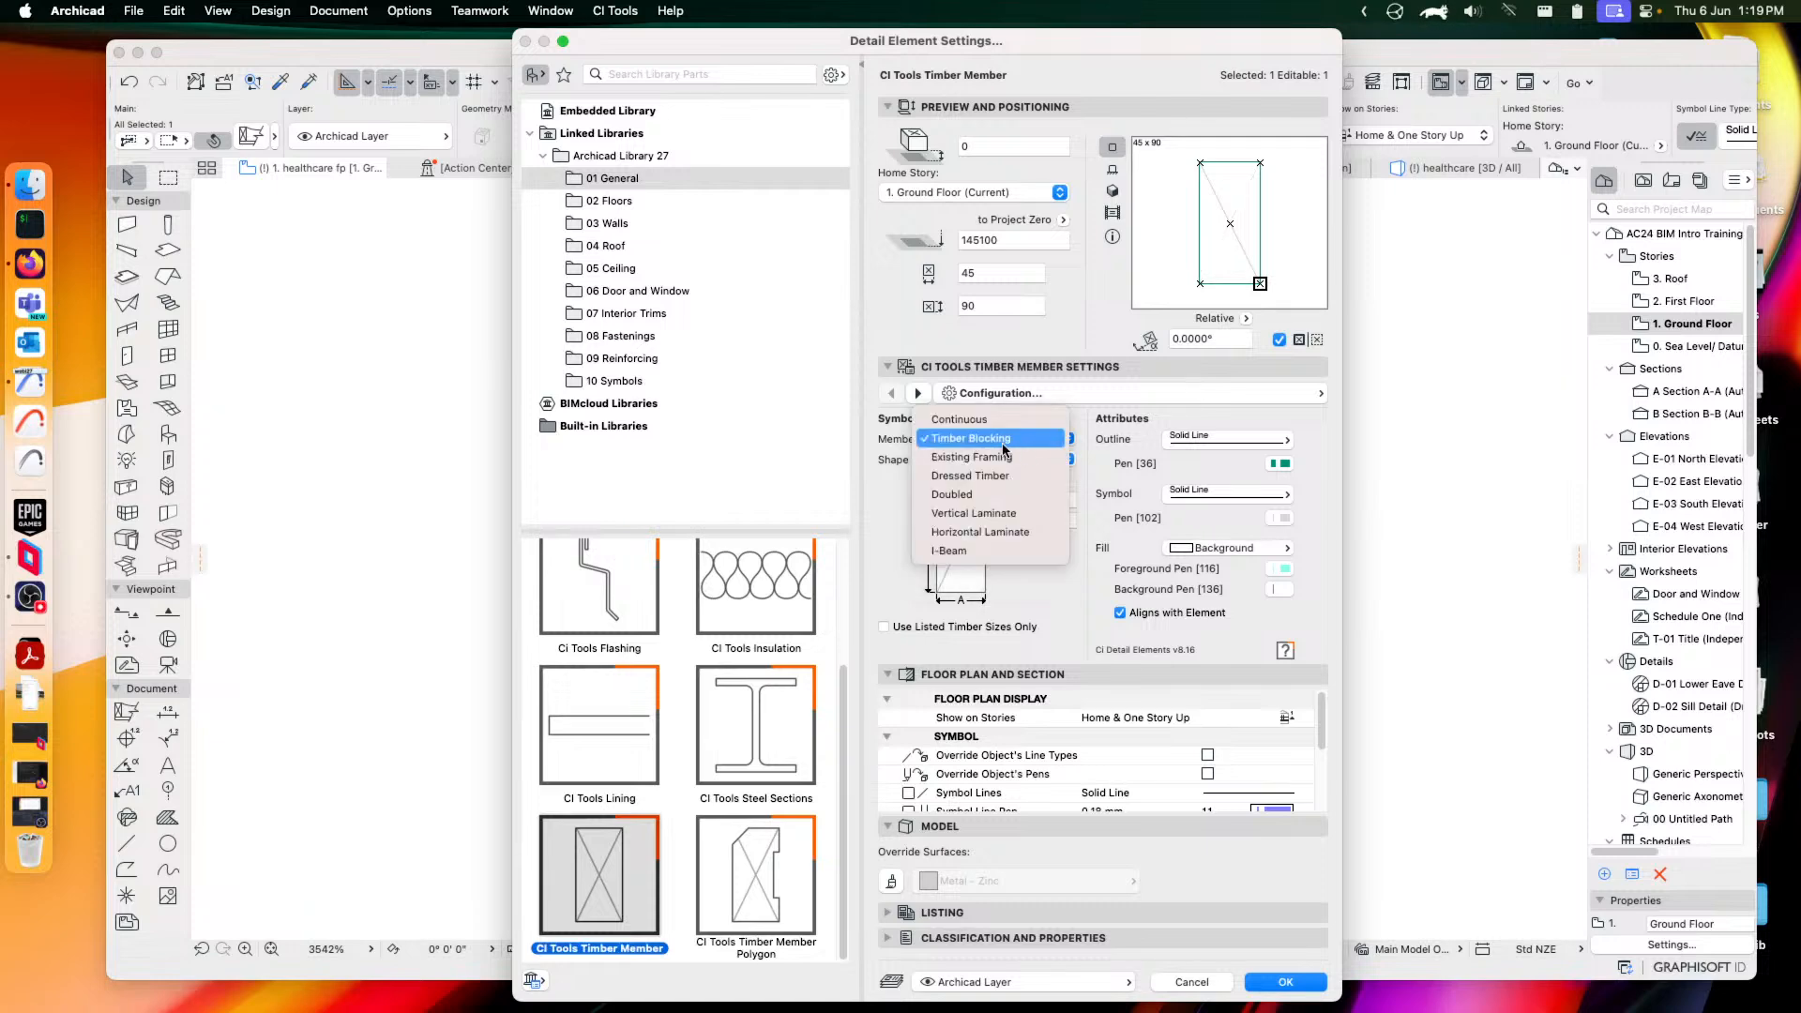
left_click(971, 495)
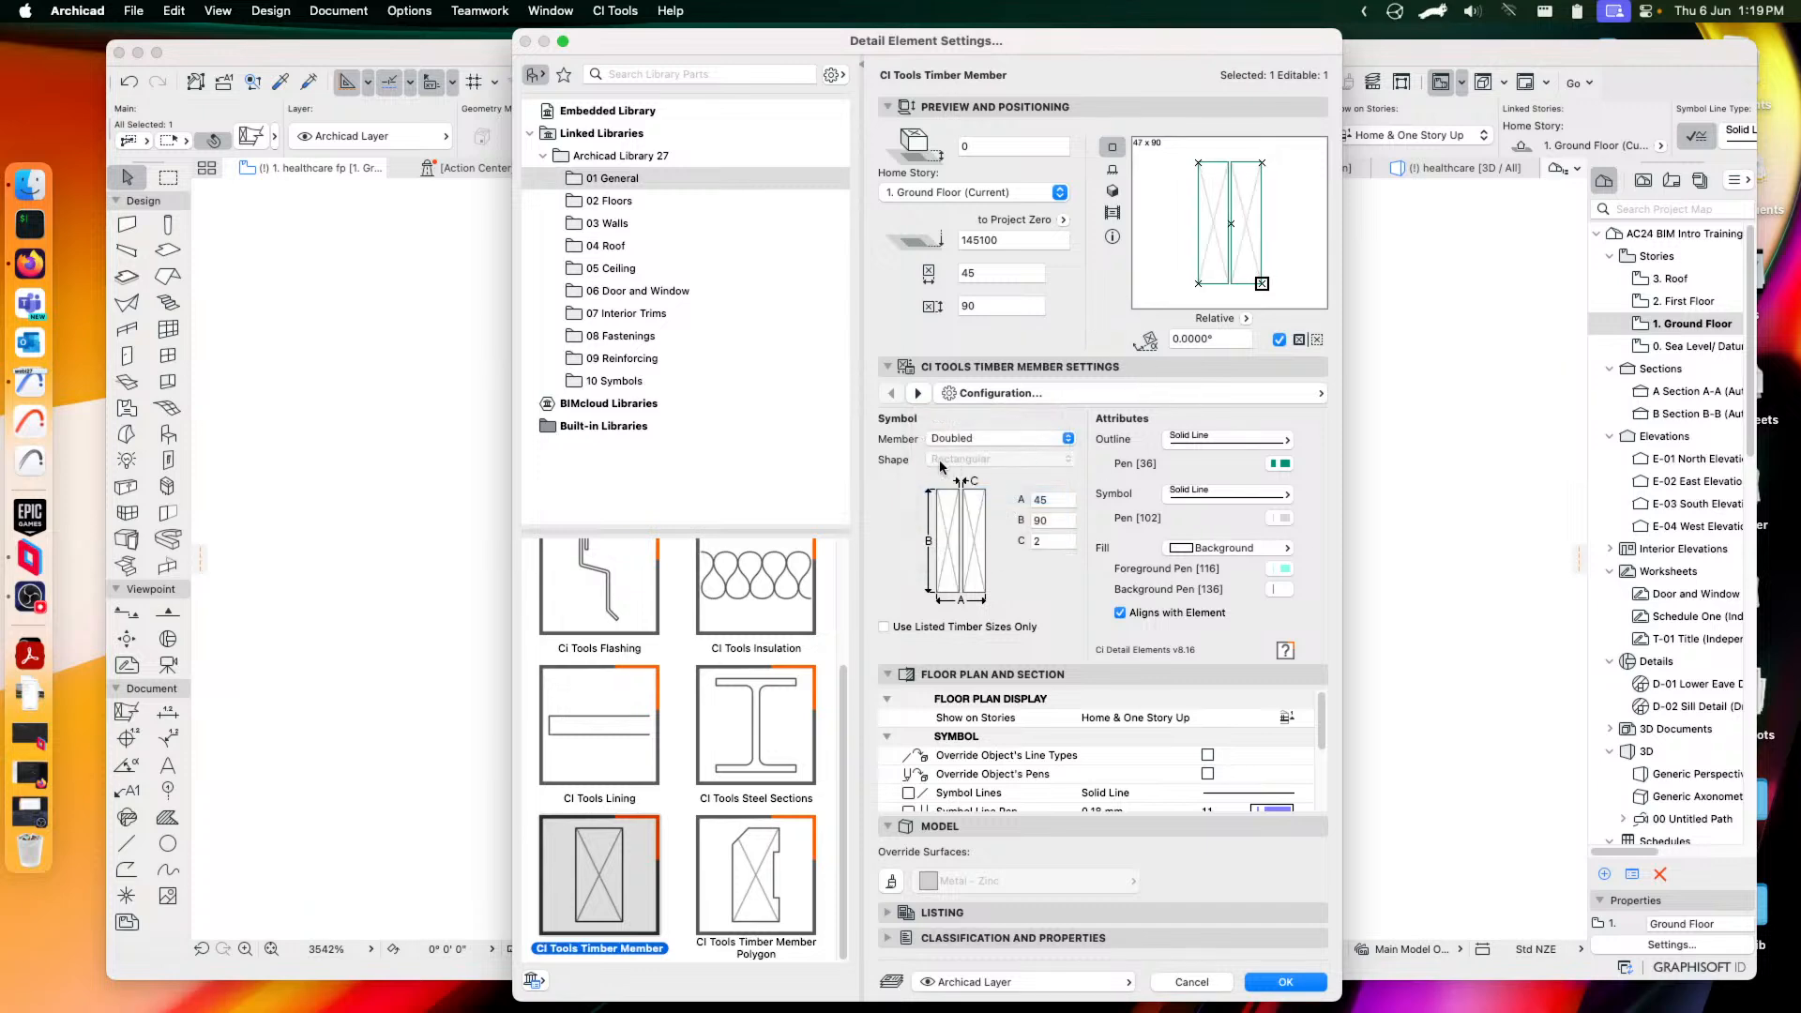
left_click(1011, 438)
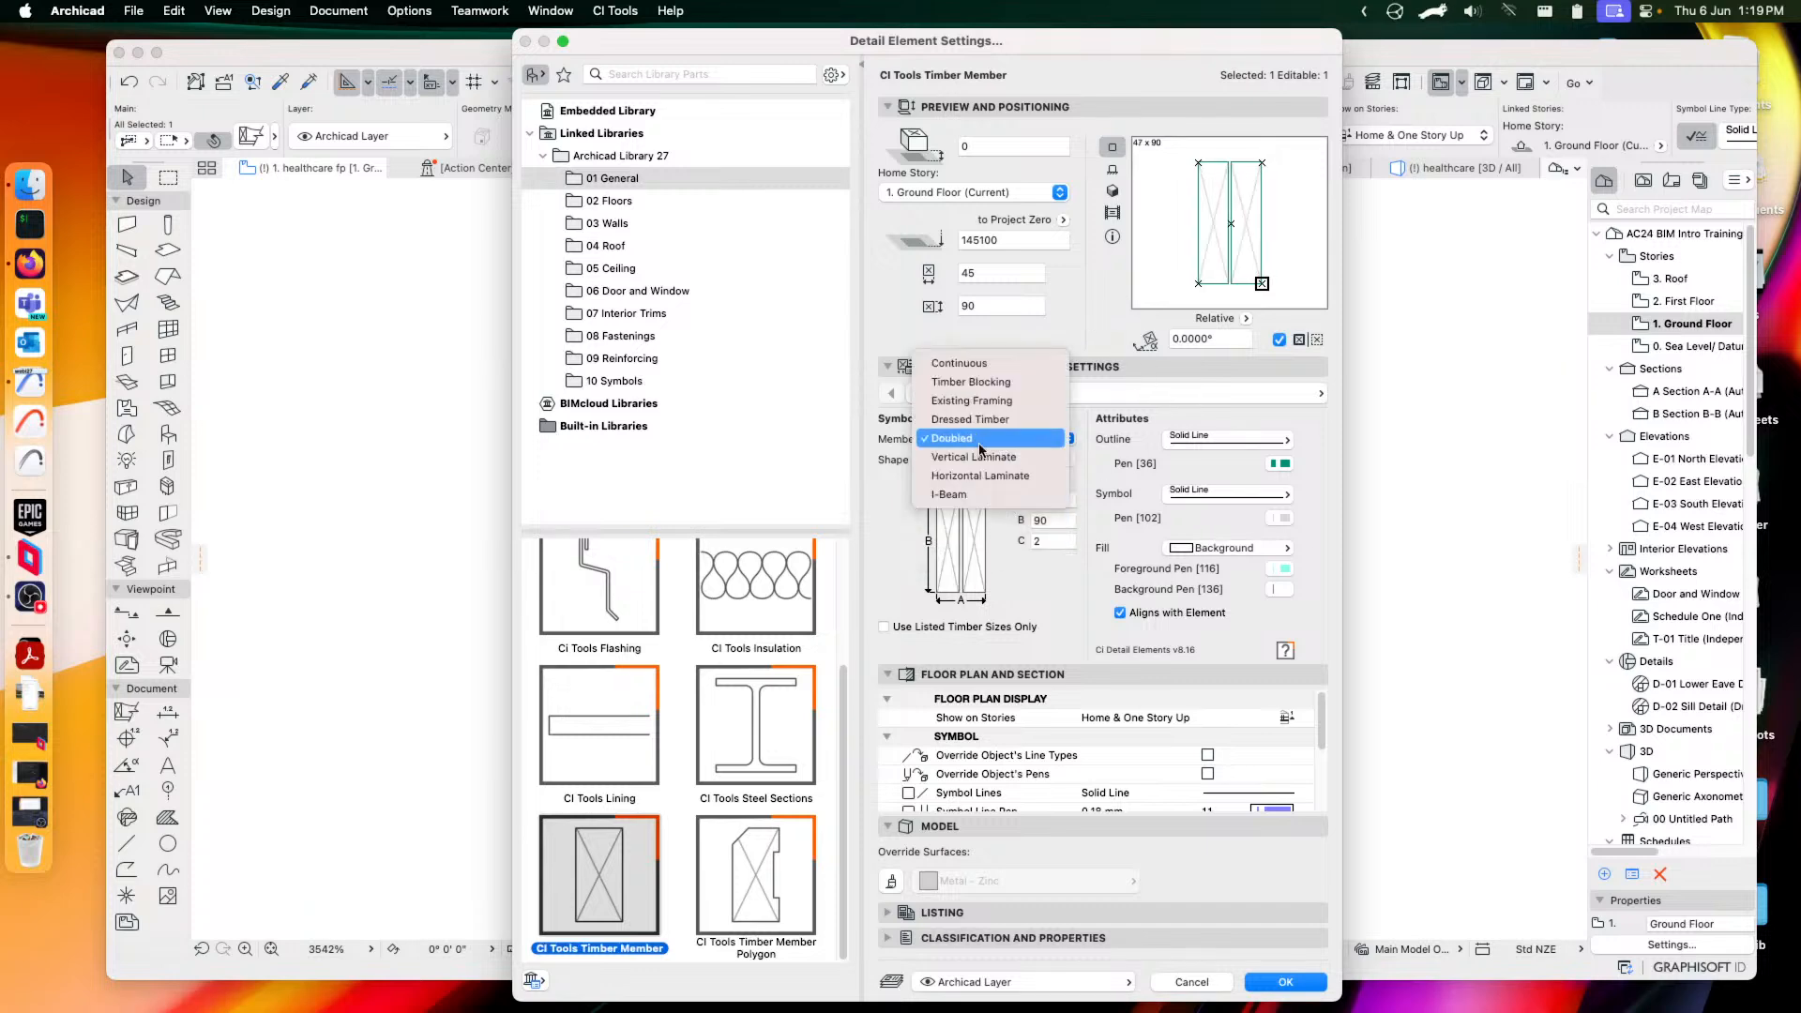
left_click(959, 476)
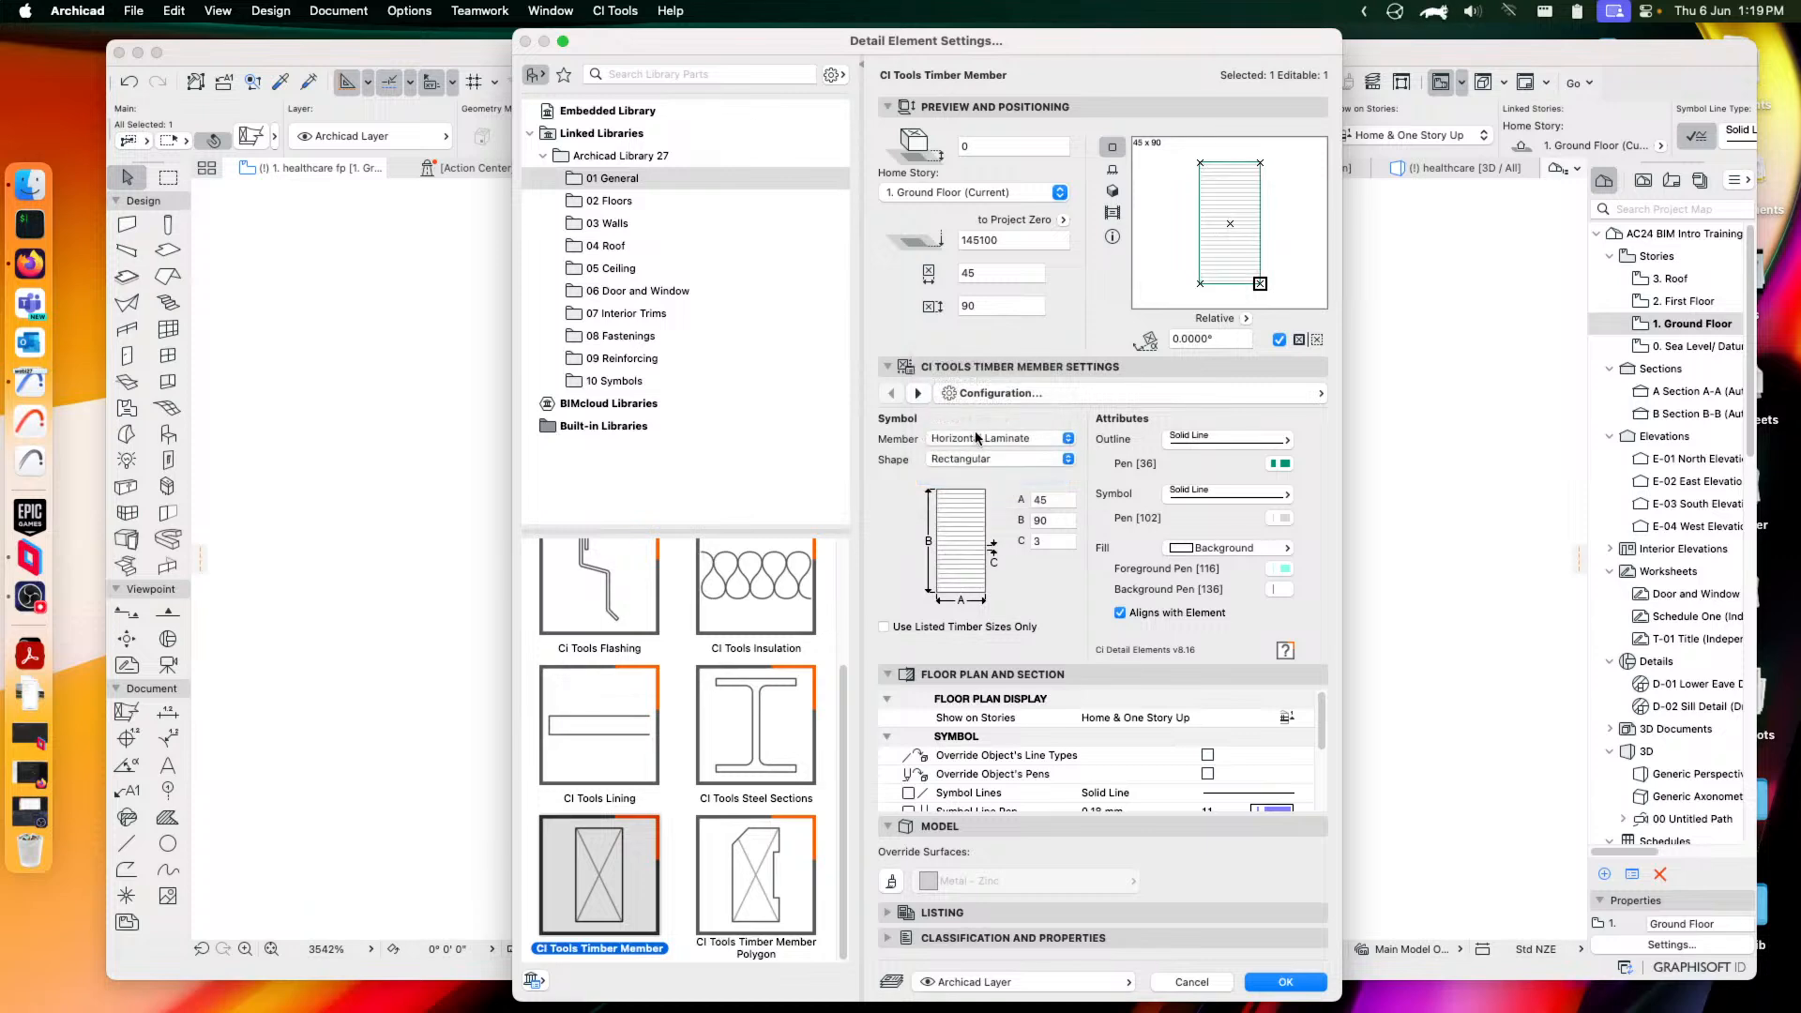
Try Angled Top and Chamfered Corner shapes, then settle on a Doubled Rectangular 45 × 90 member
left_click(969, 460)
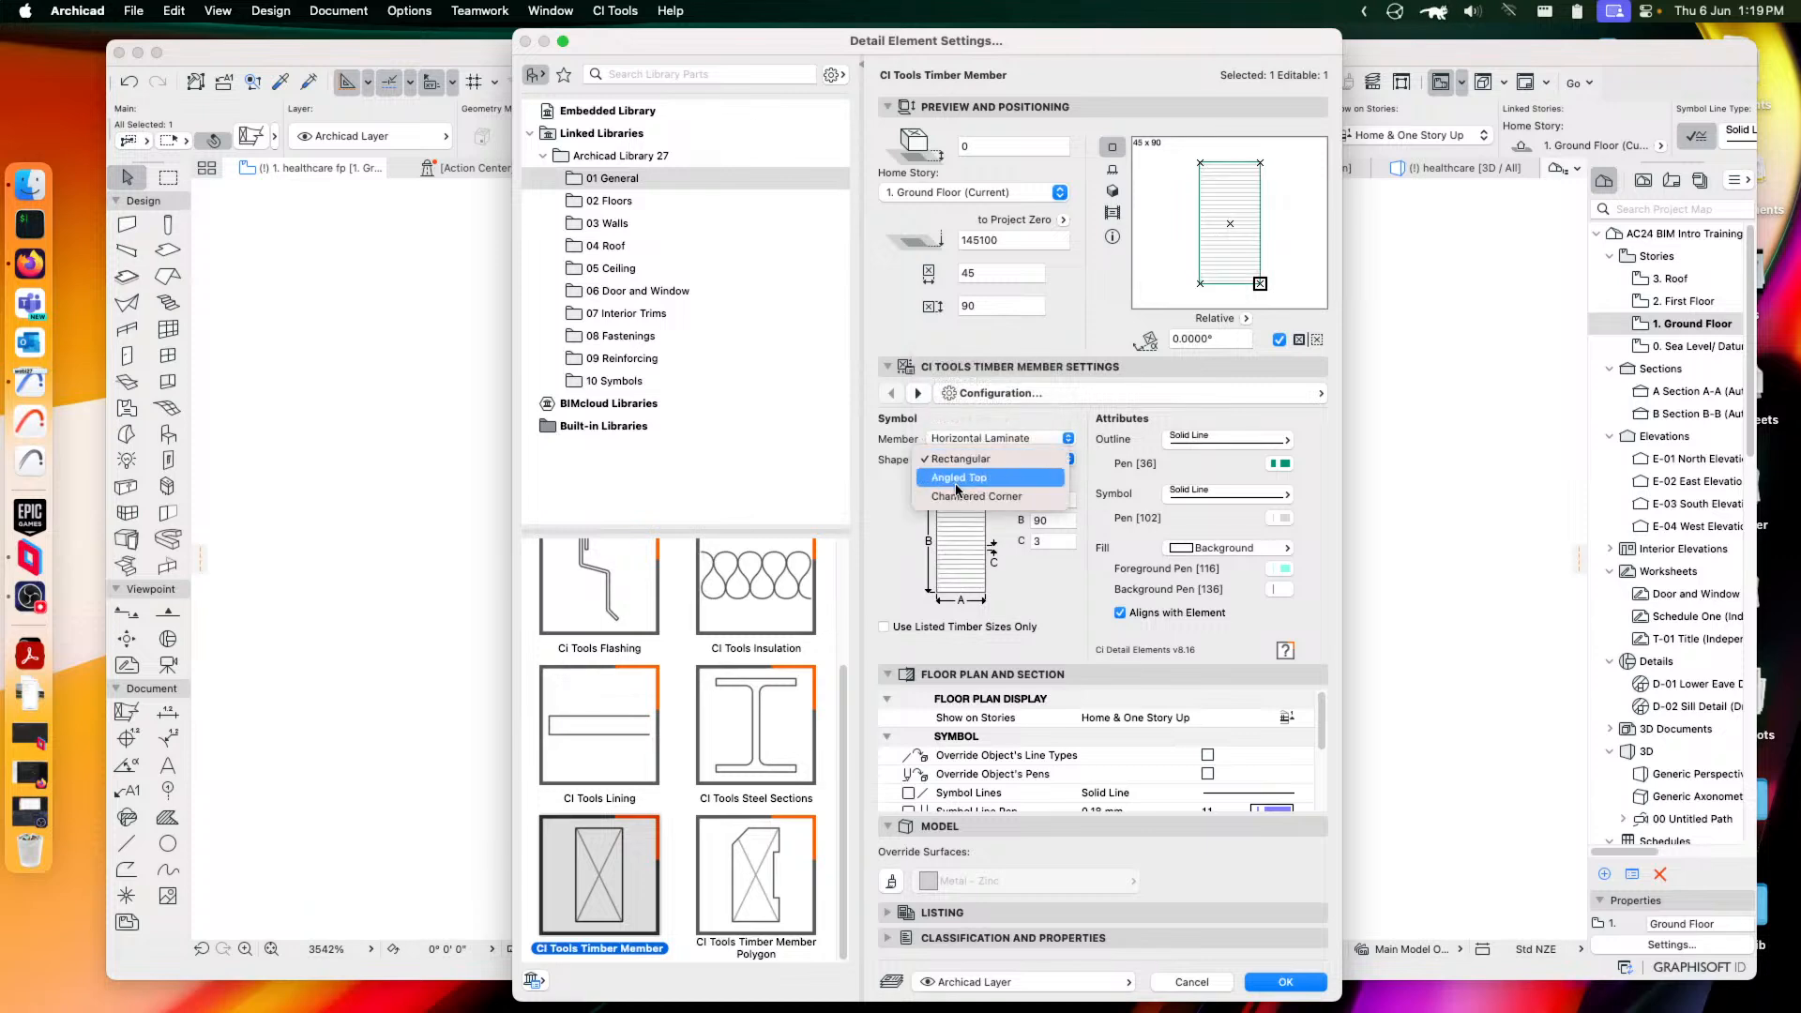
left_click(992, 429)
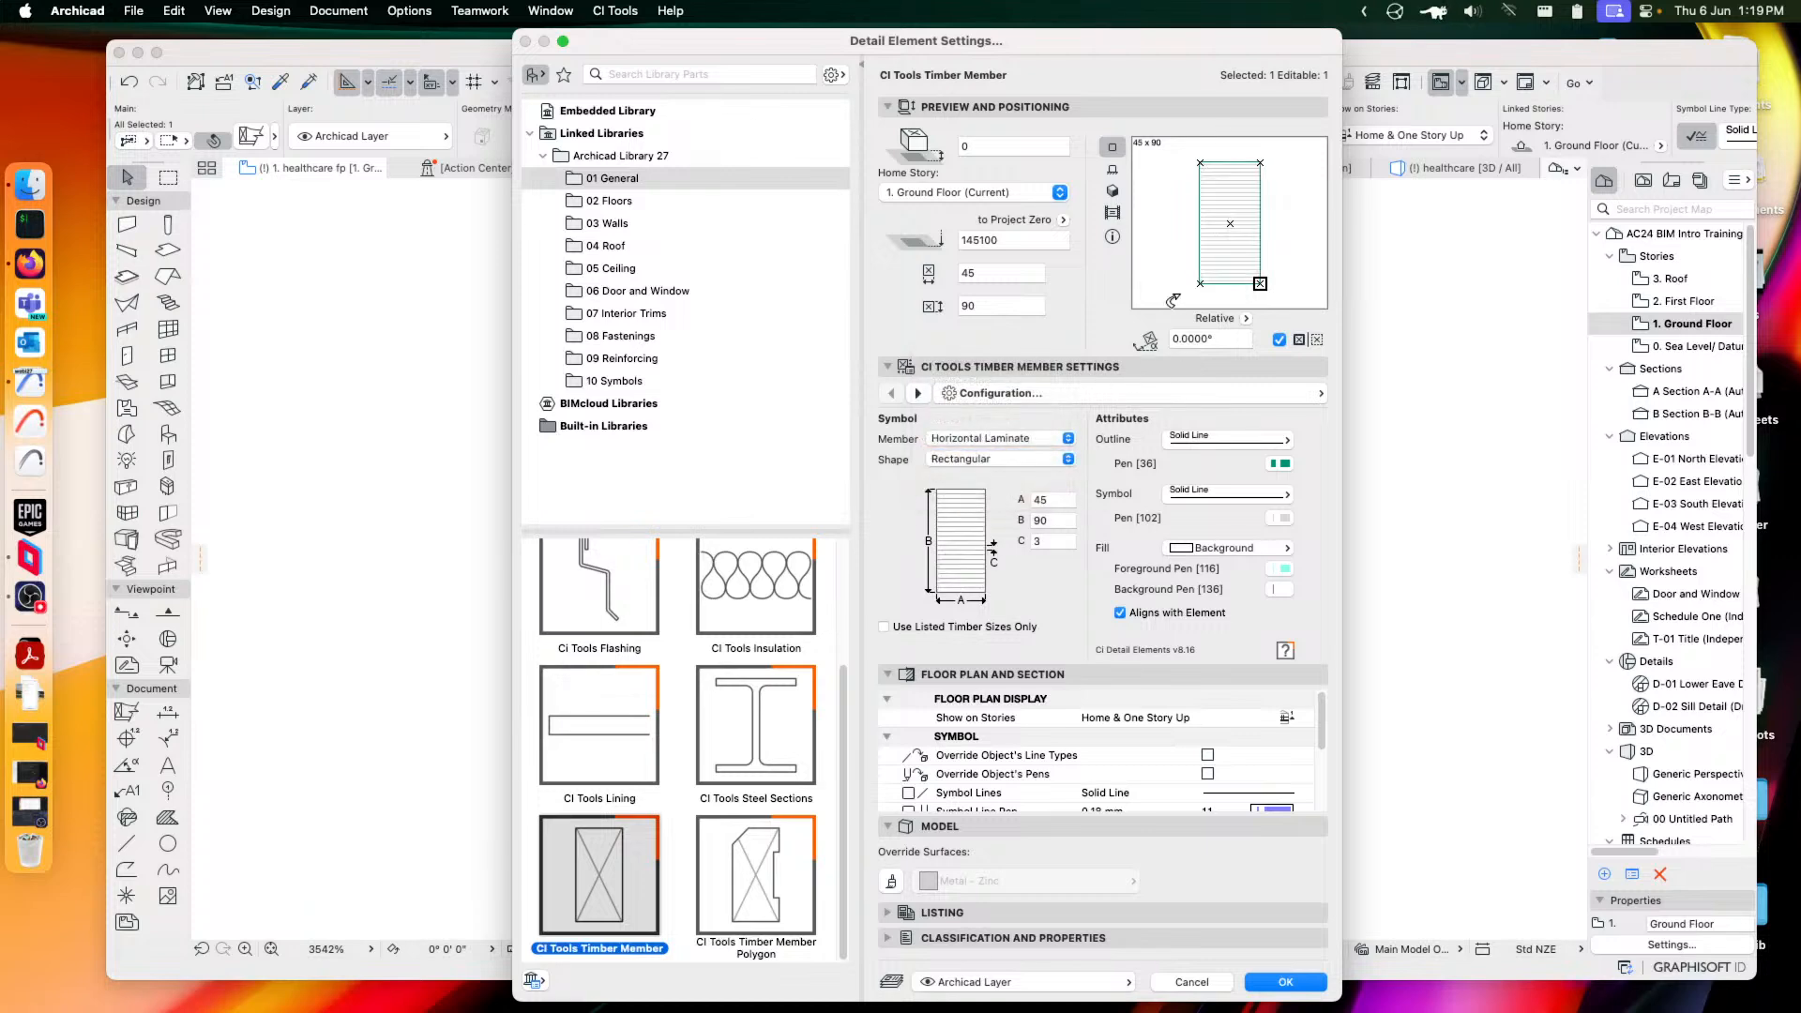
left_click(941, 461)
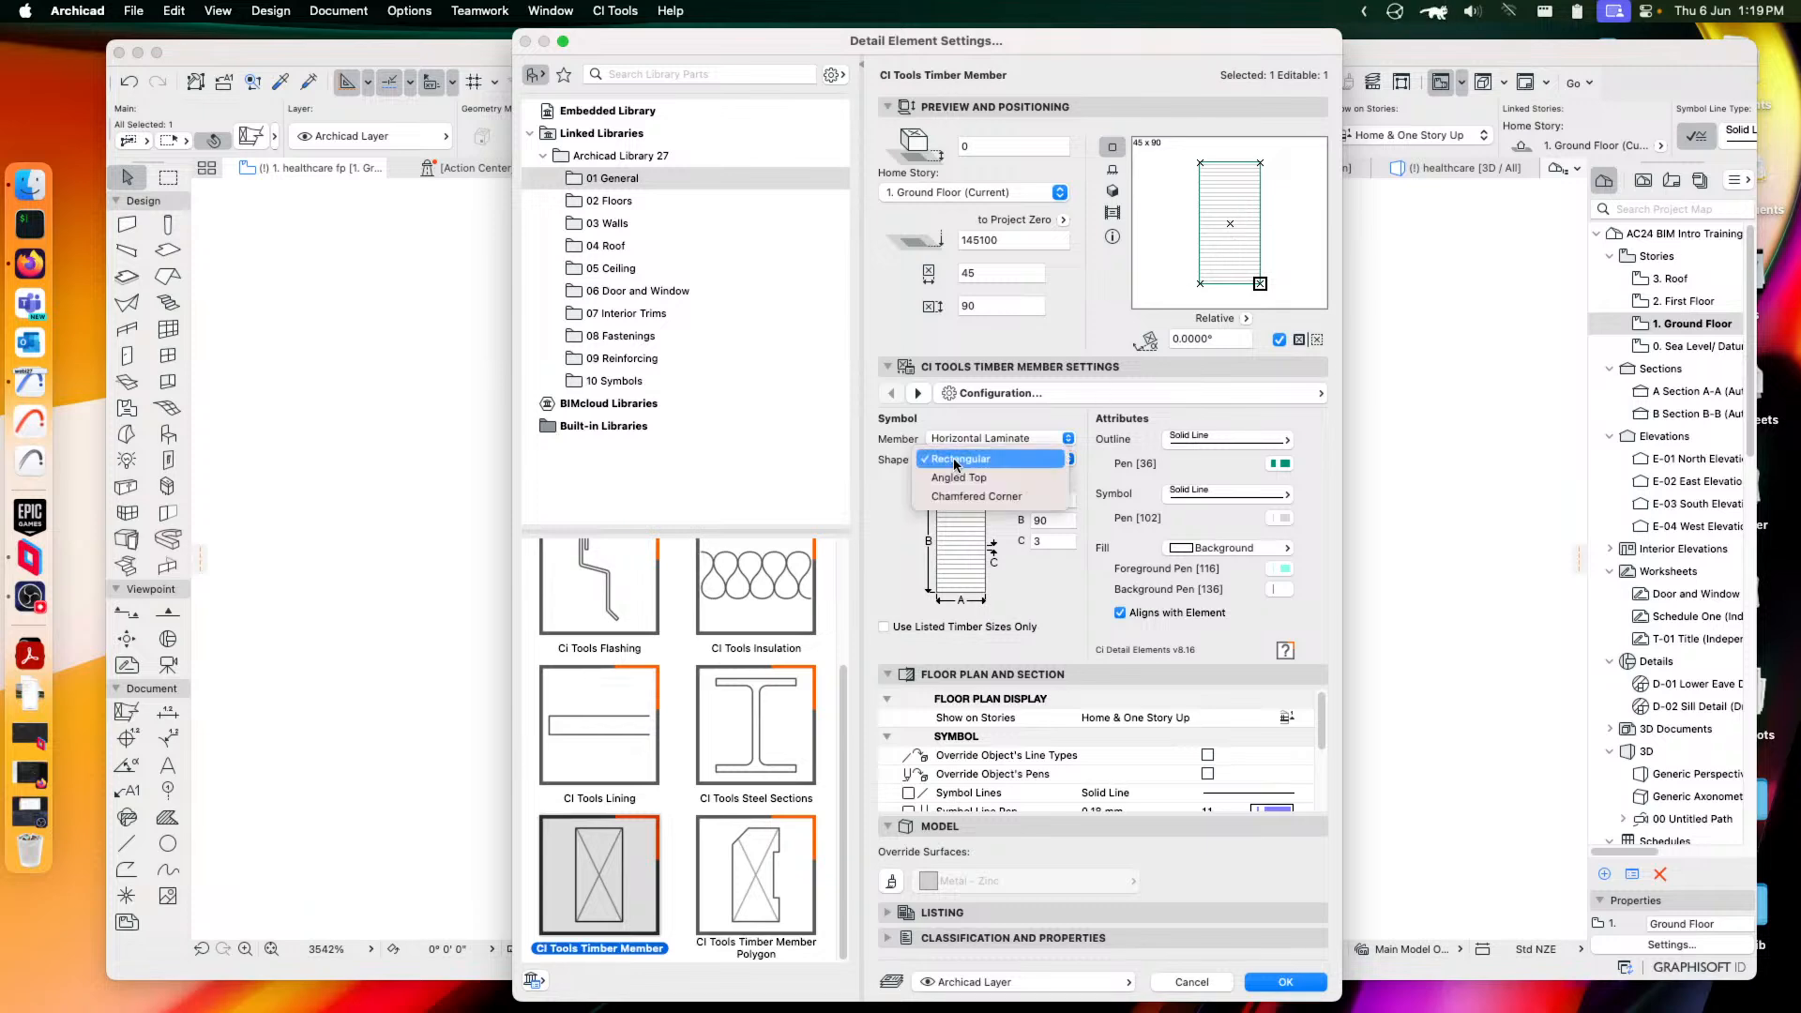
left_click(970, 485)
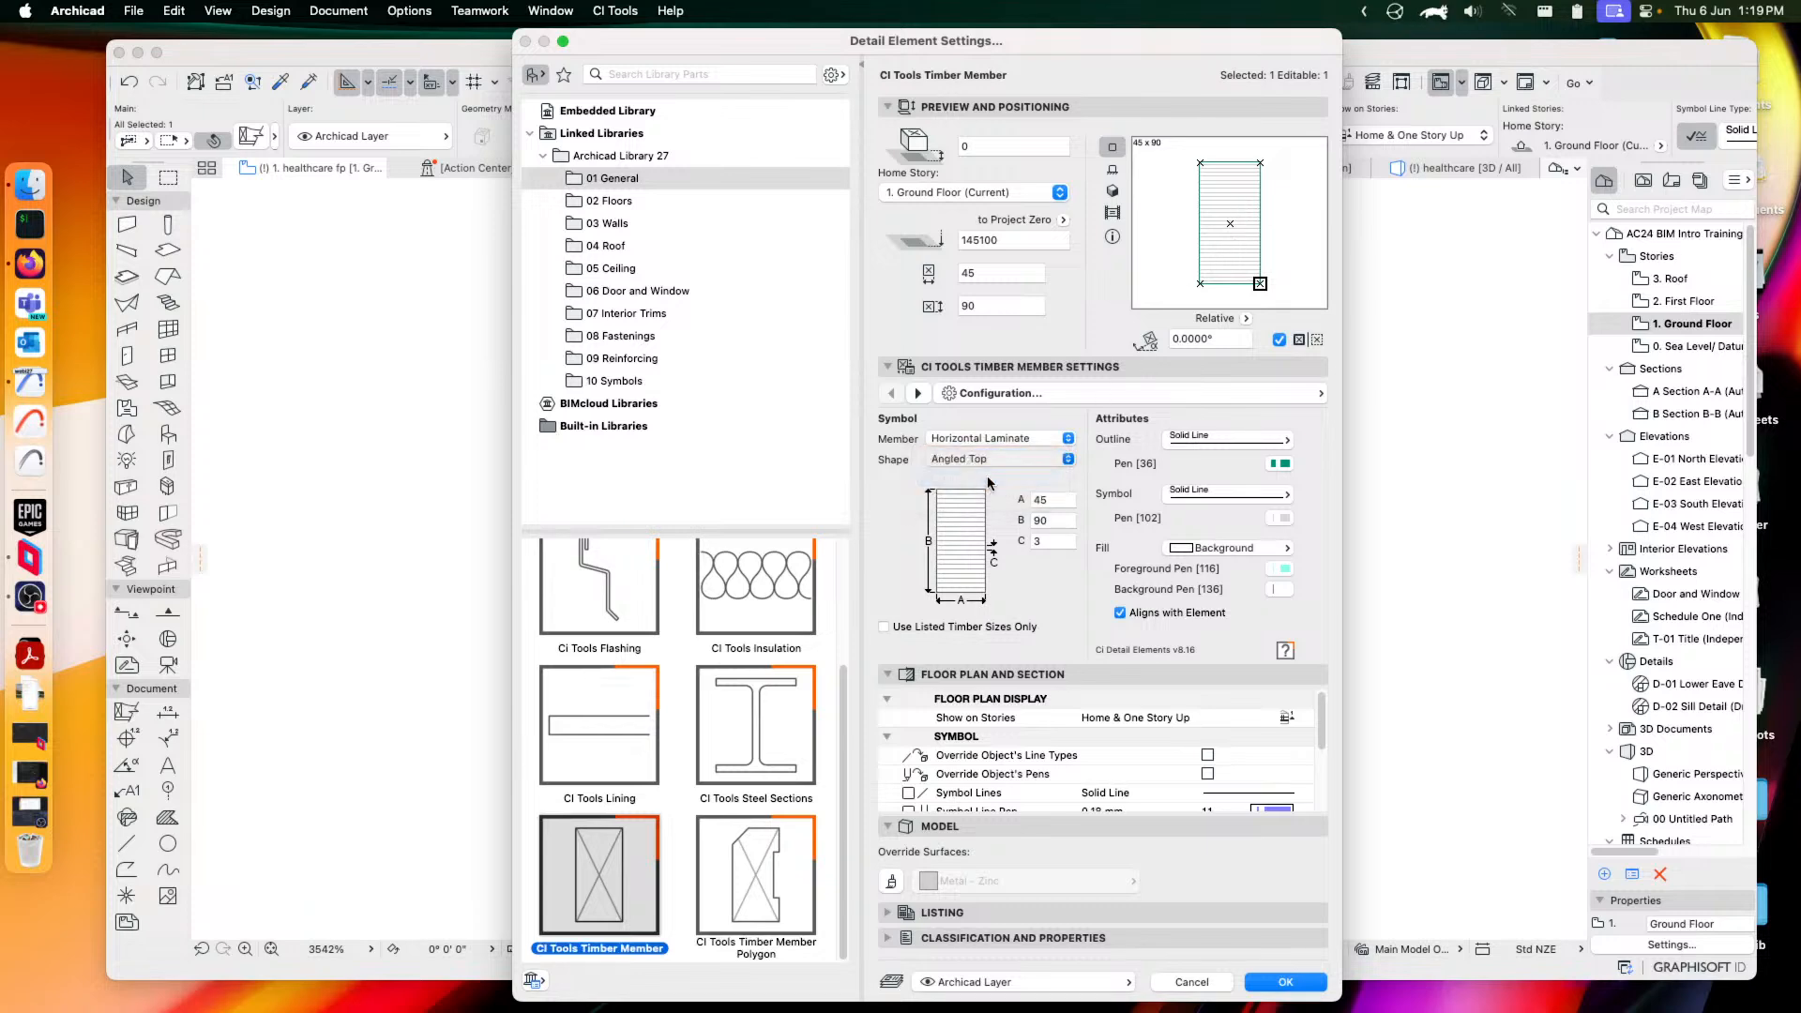
left_click(958, 461)
left_click(981, 481)
left_click(970, 459)
left_click(976, 421)
left_click(997, 438)
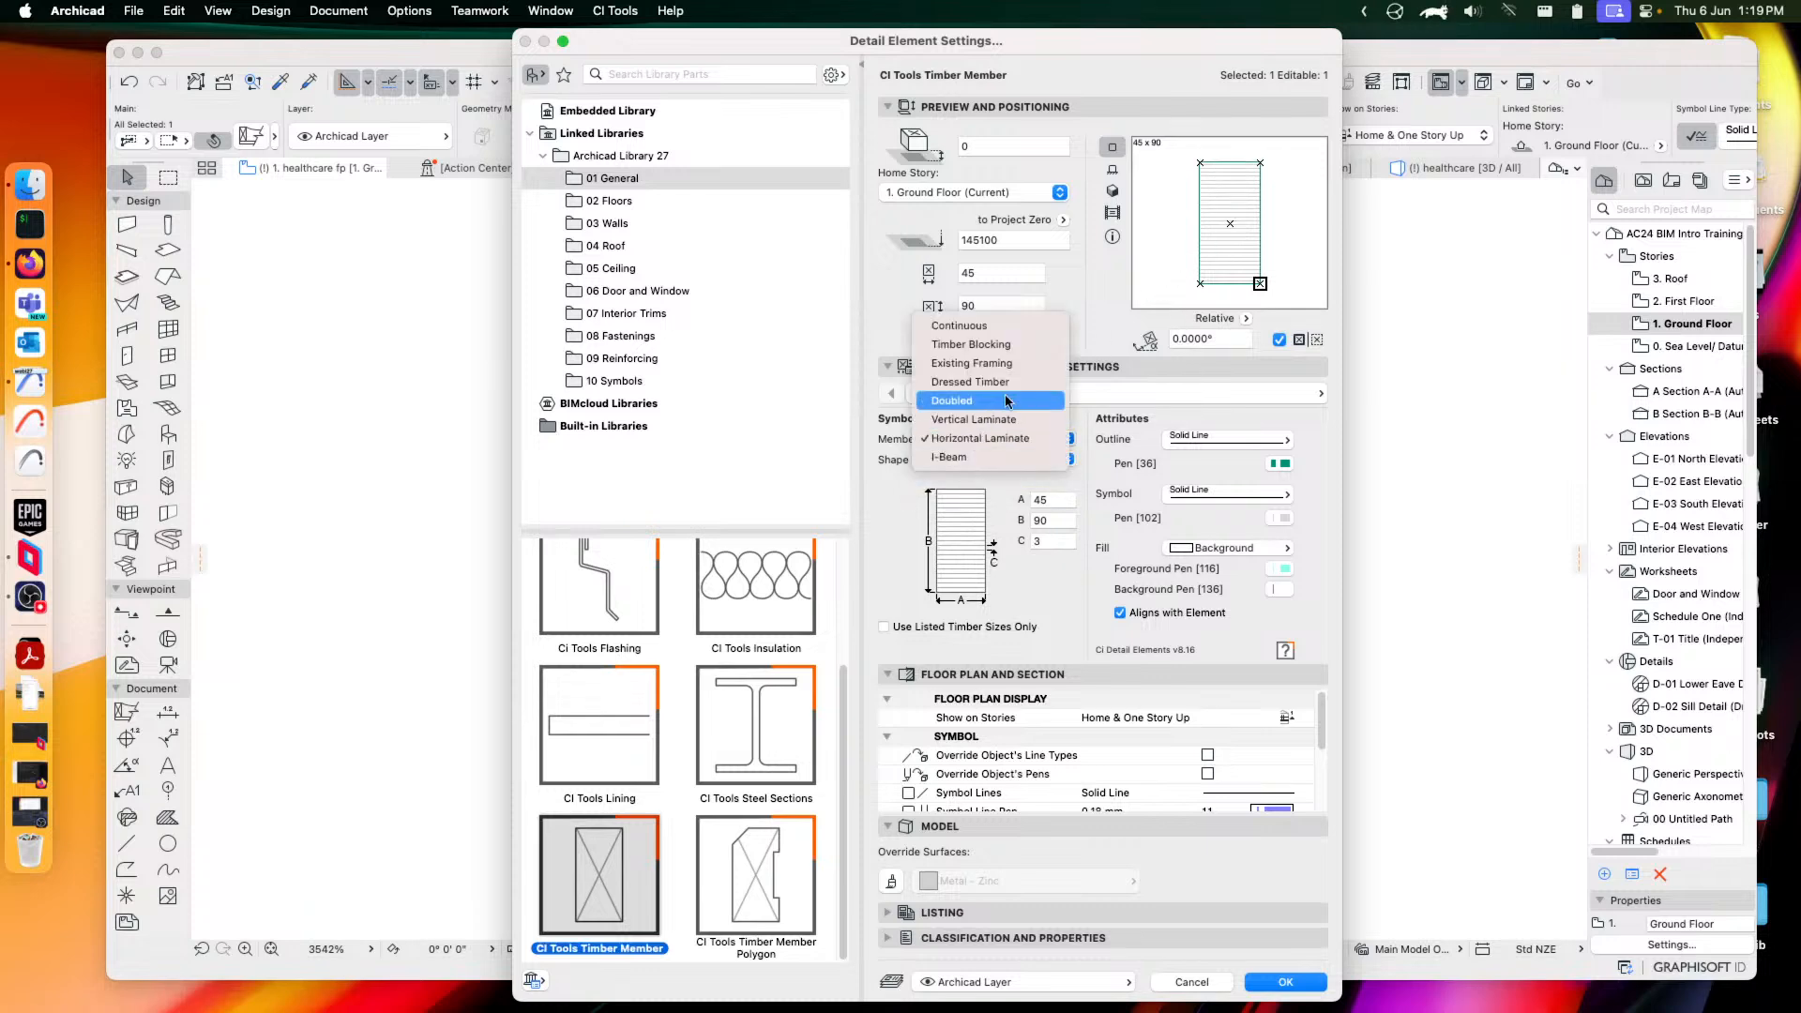
left_click(976, 400)
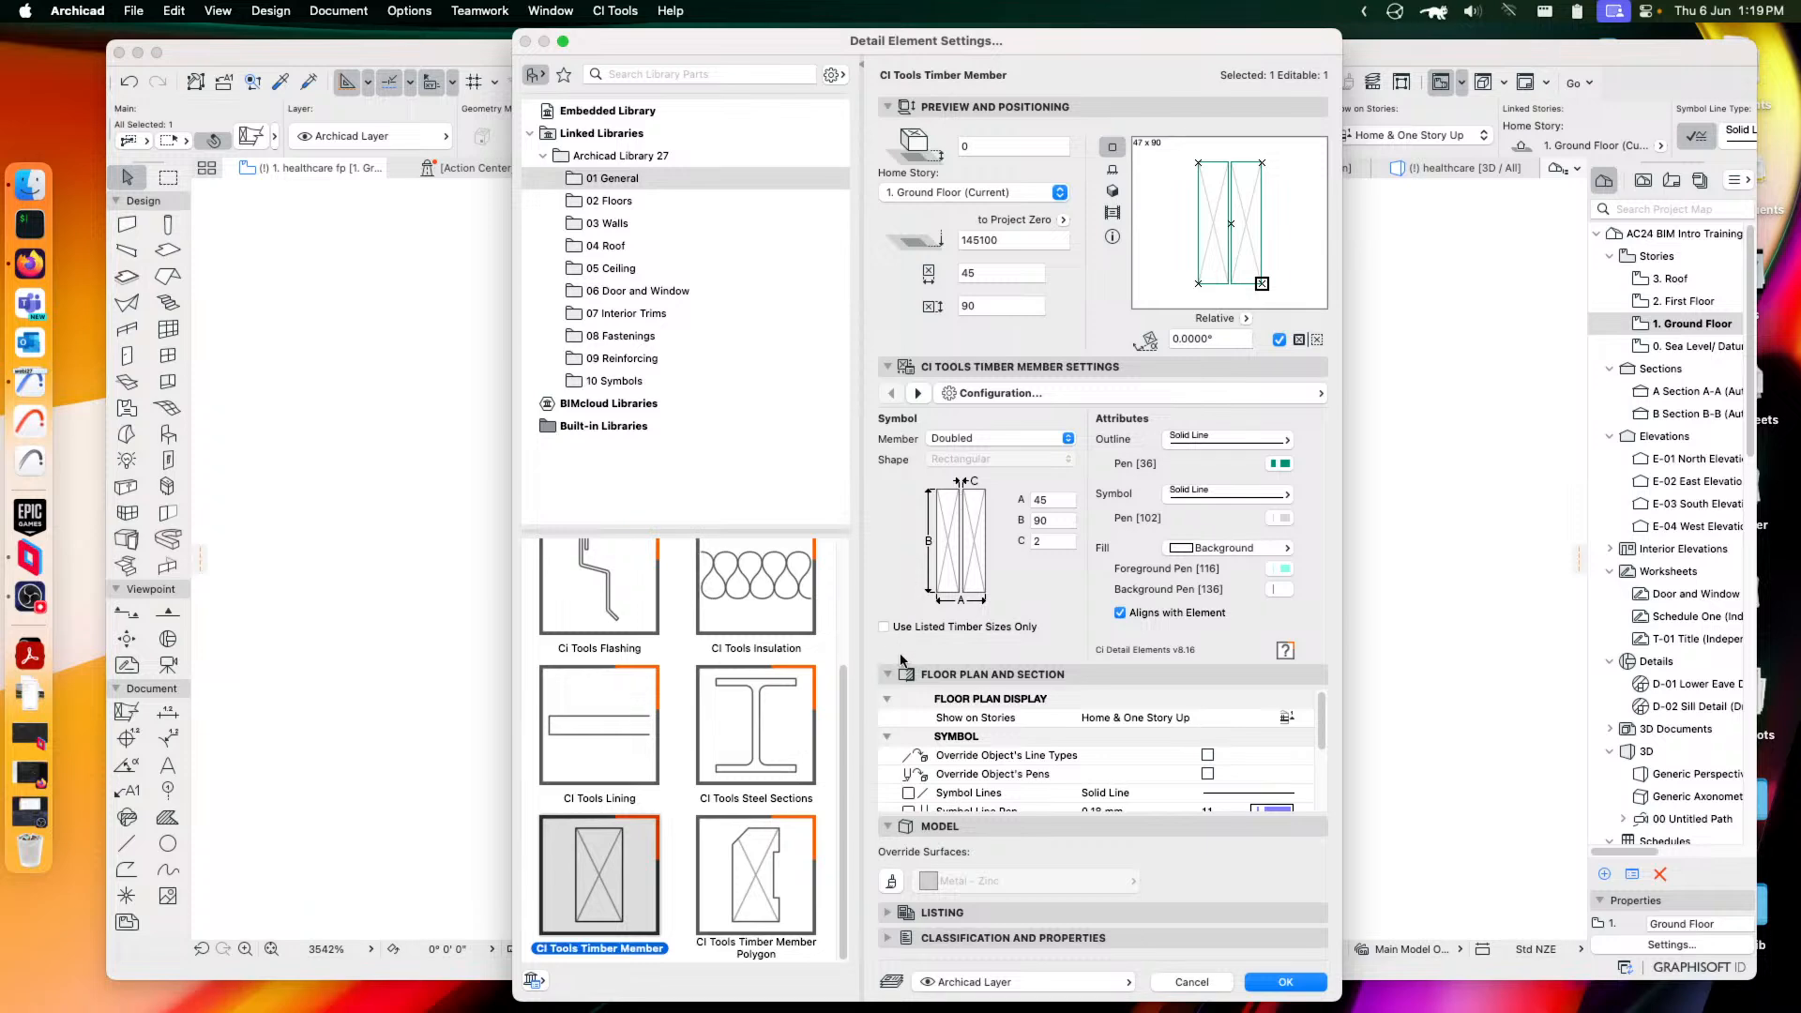
left_click(1285, 981)
Move the timber member up and swap it for a CI Tools Timber Member Polygon with mid-edge hotspots
left_click_drag(1074, 691, 1055, 532)
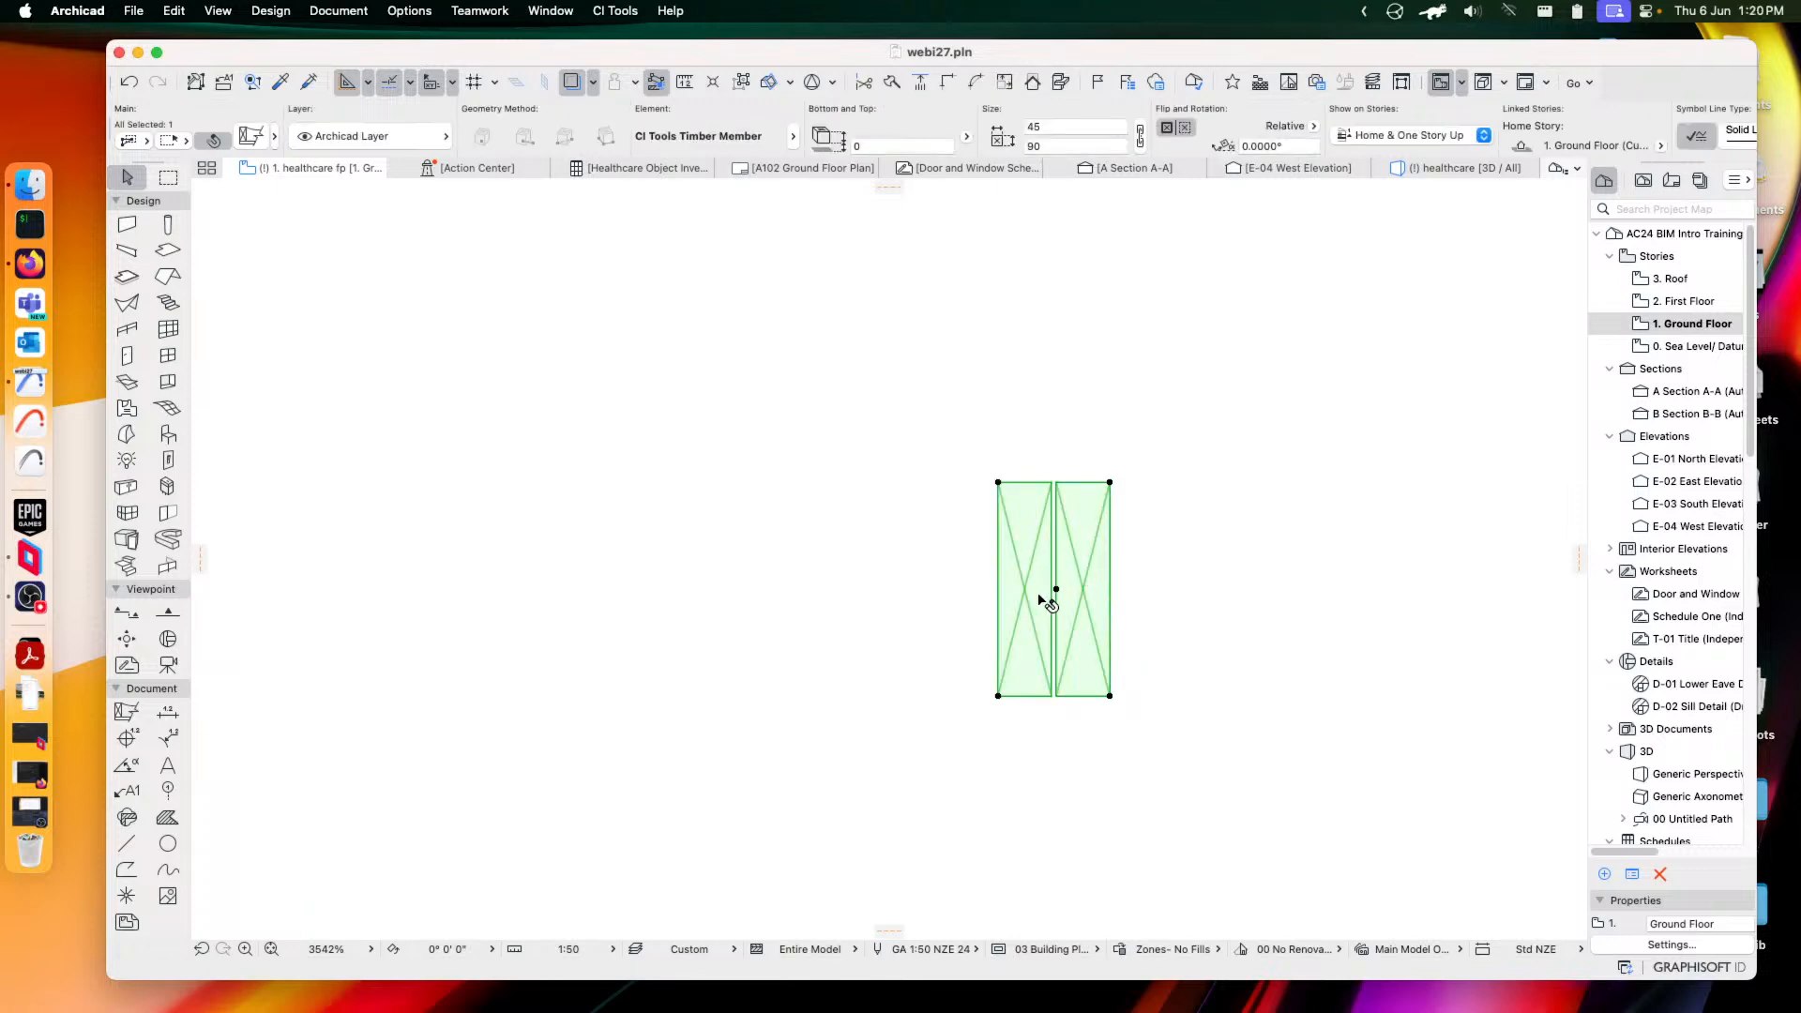
left_click(251, 136)
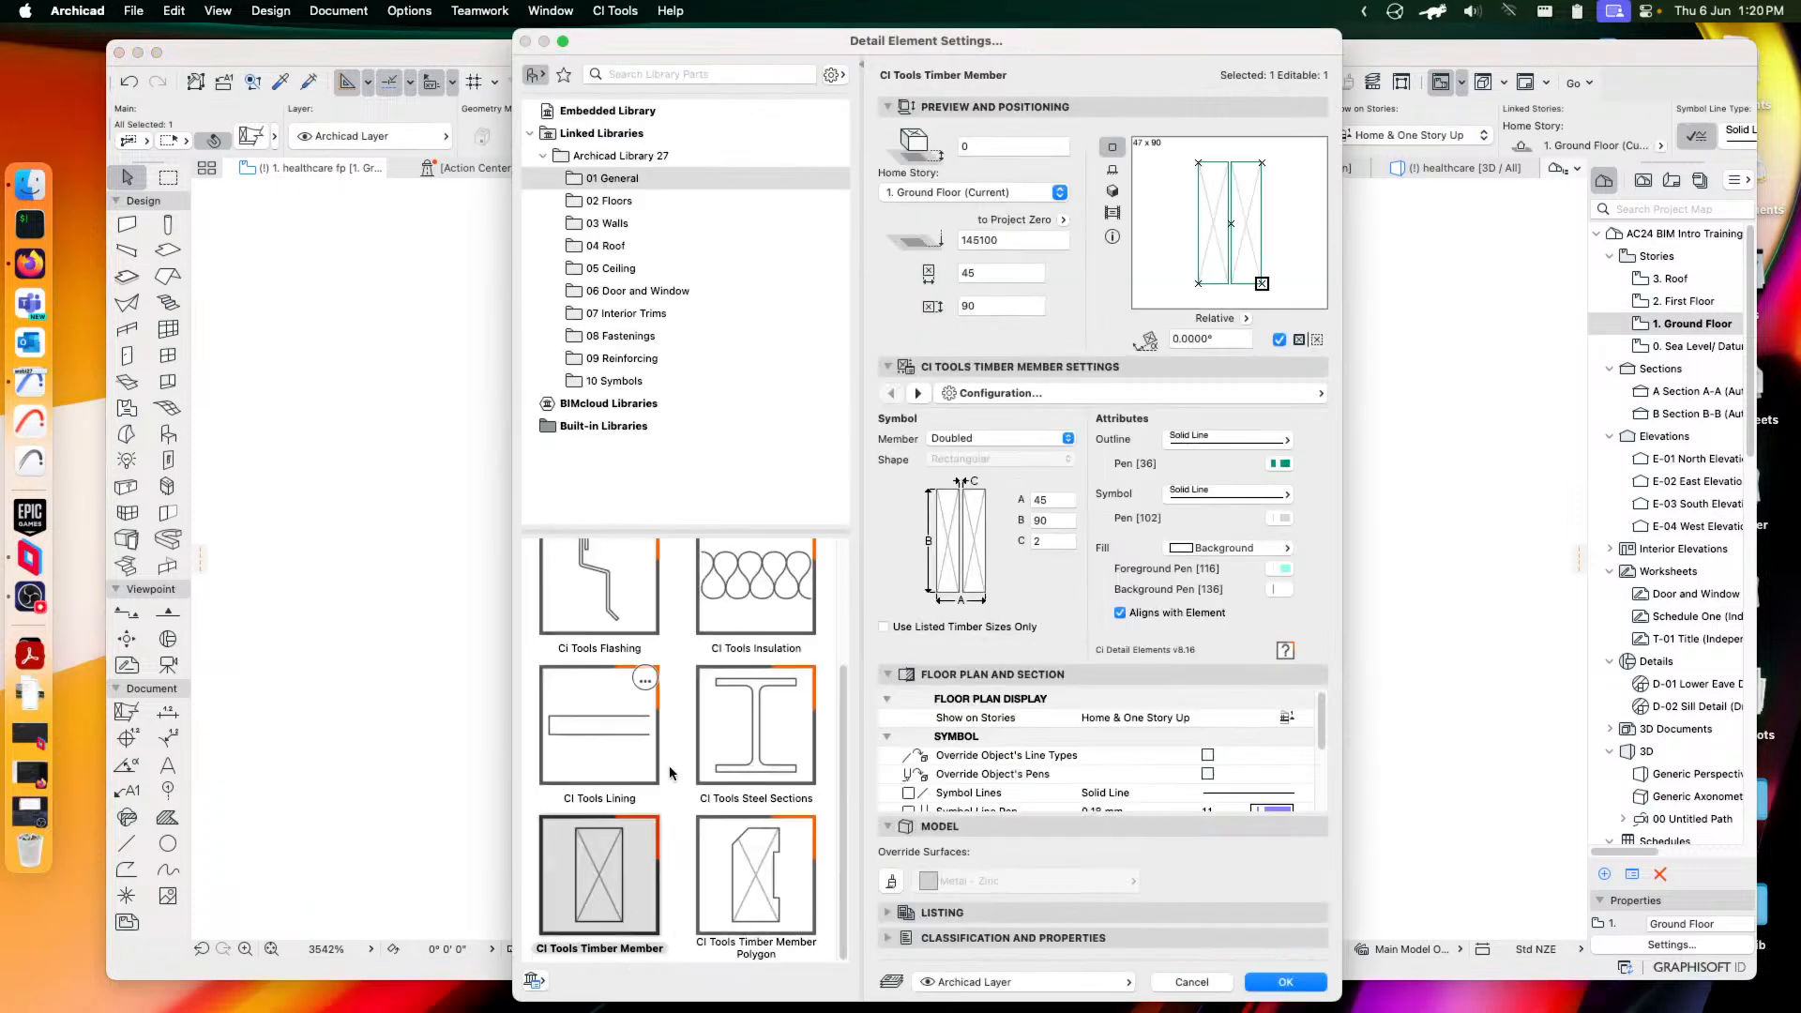
left_click(759, 880)
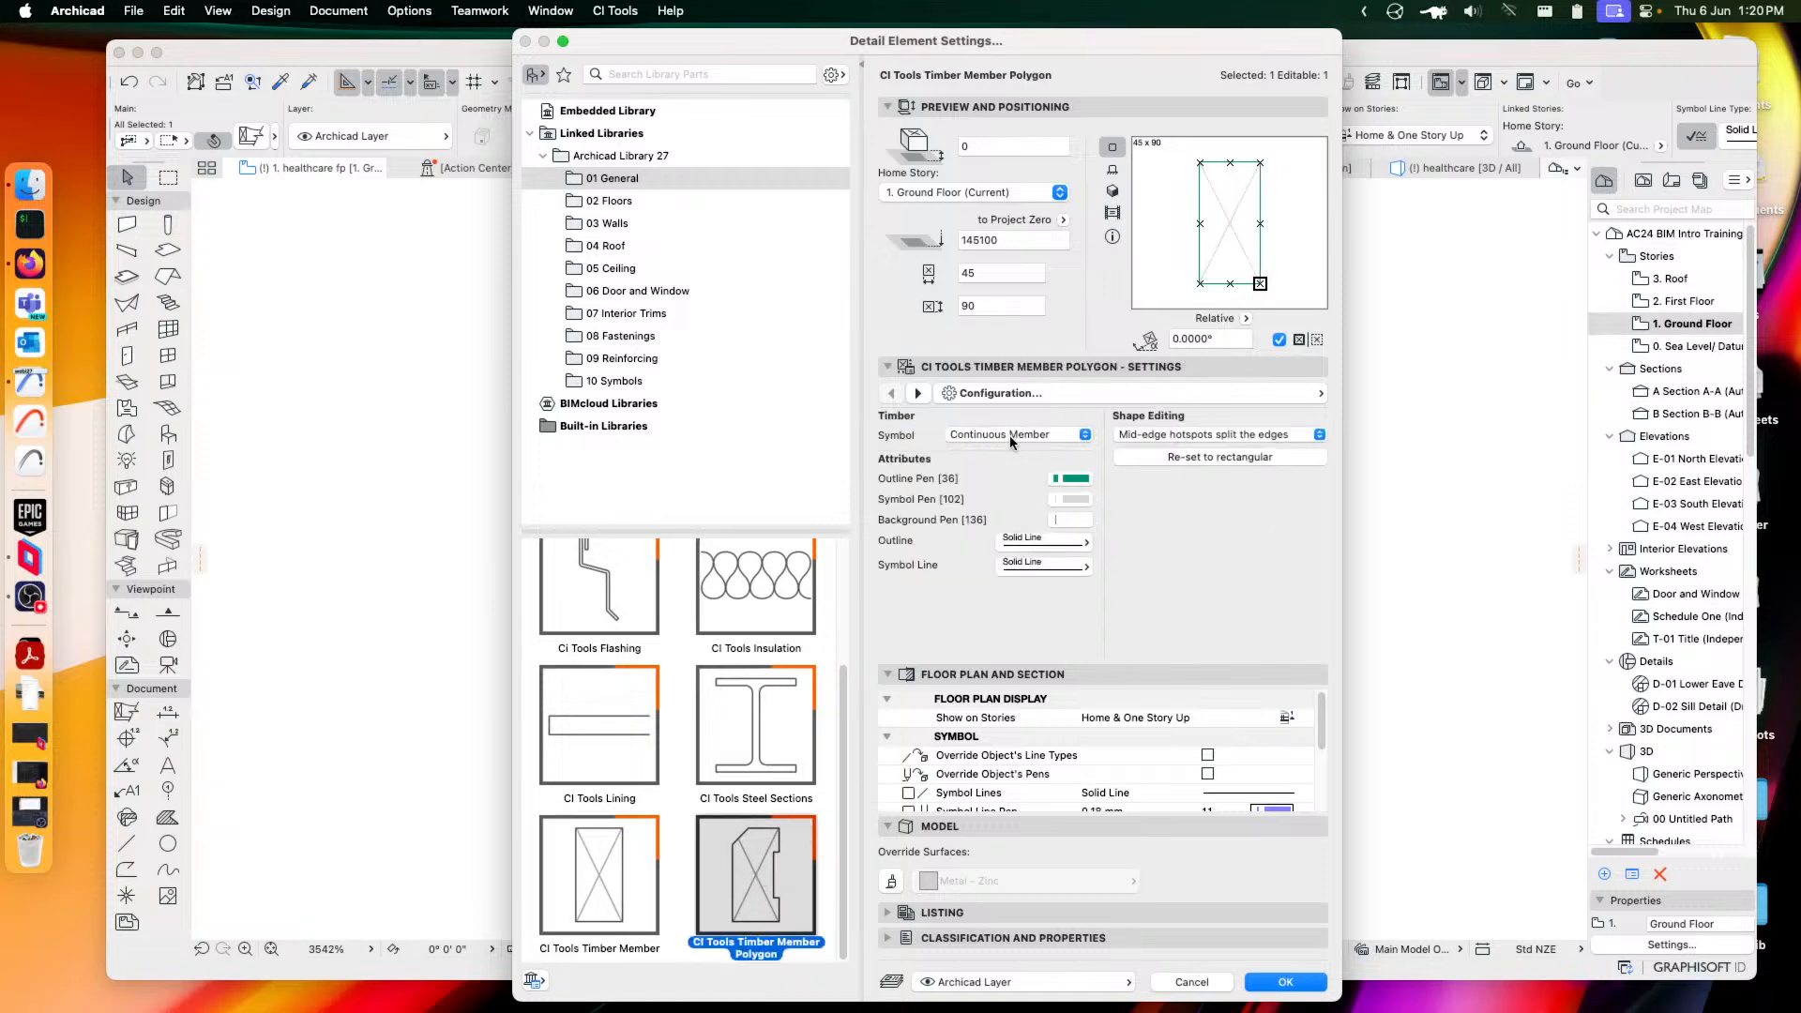
left_click(1223, 433)
left_click(1230, 436)
left_click(1285, 982)
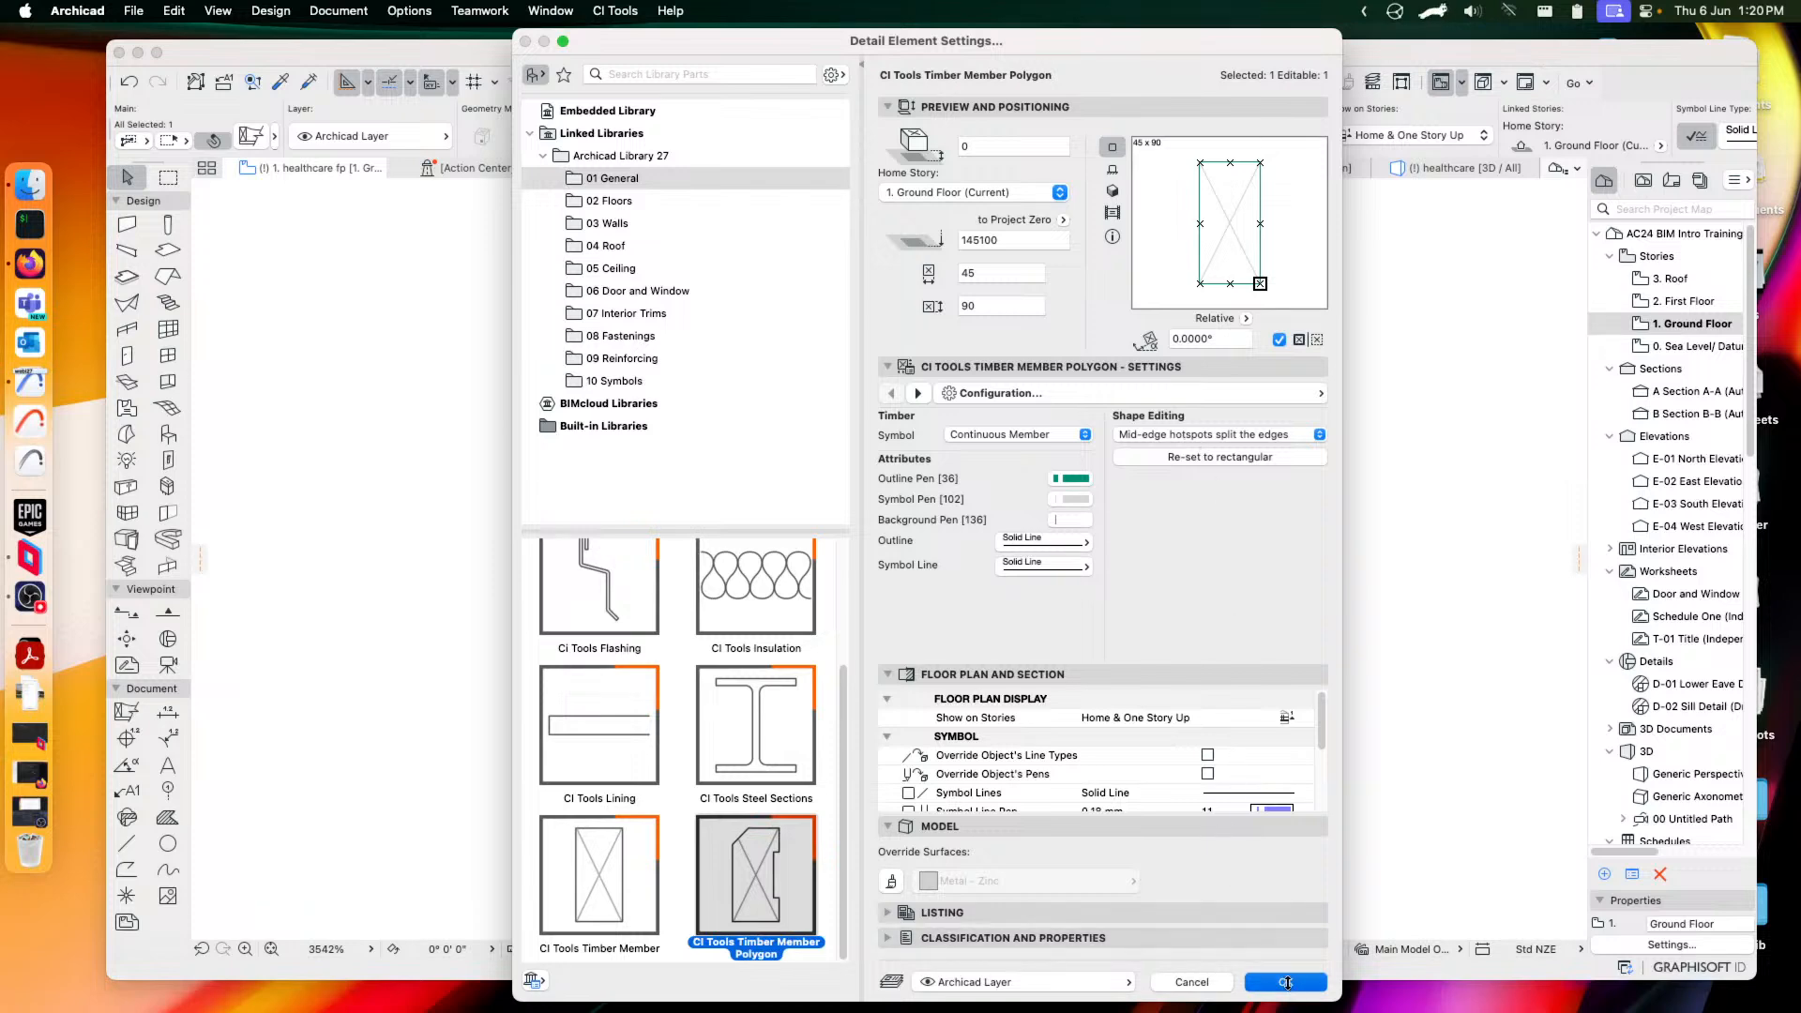
Reshape the polygon's right, top and left edges into an irregular many-sided outline
left_click(1111, 587)
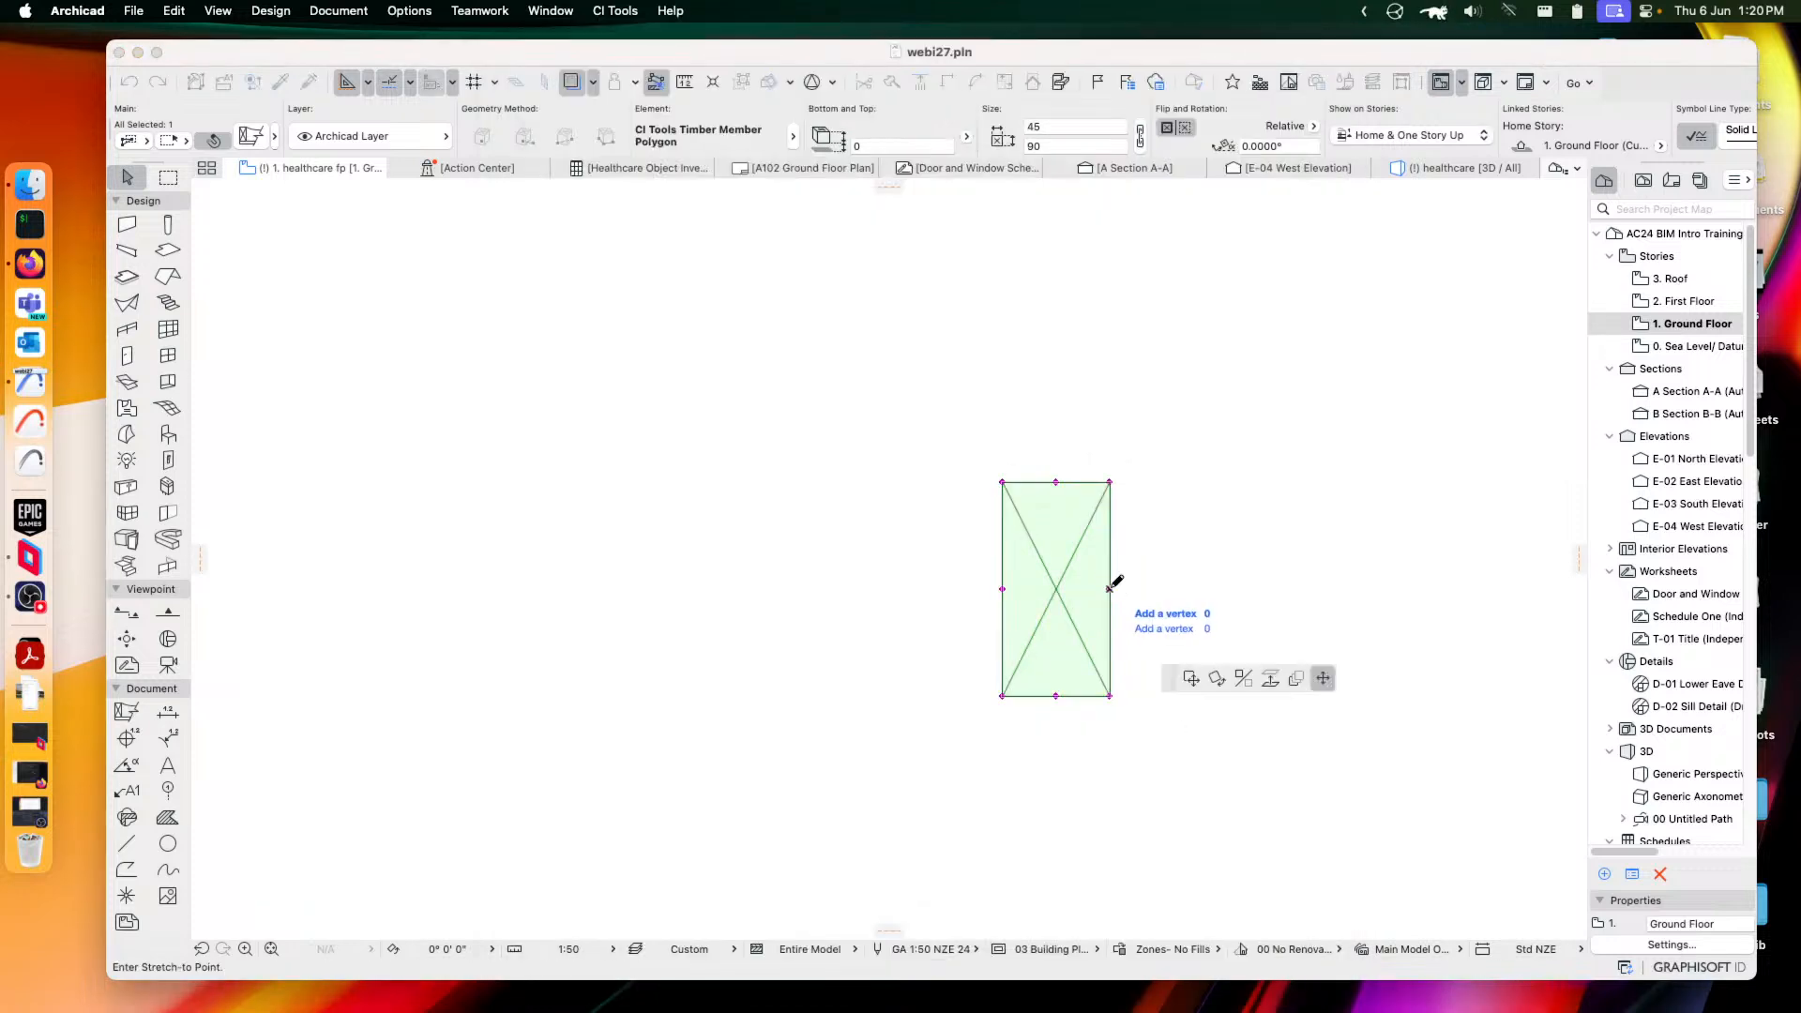
left_click(1182, 590)
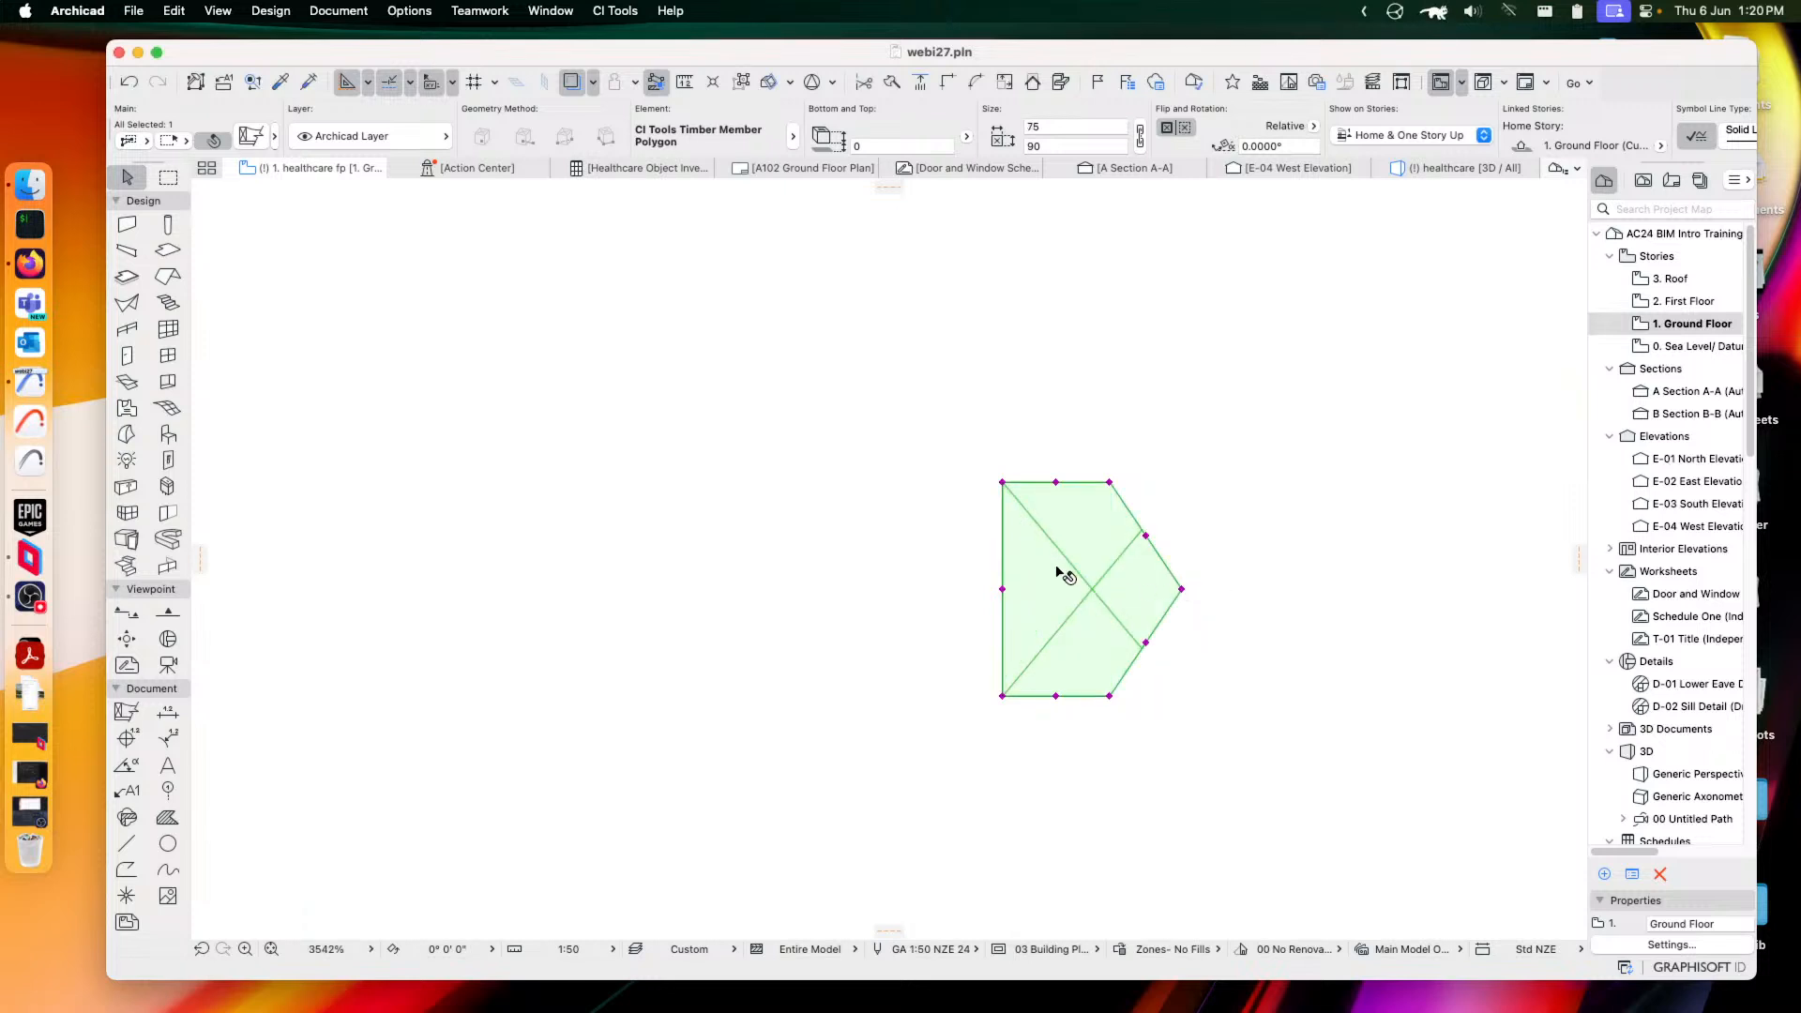
left_click(1062, 482)
left_click(1056, 464)
left_click(1003, 589)
left_click(985, 589)
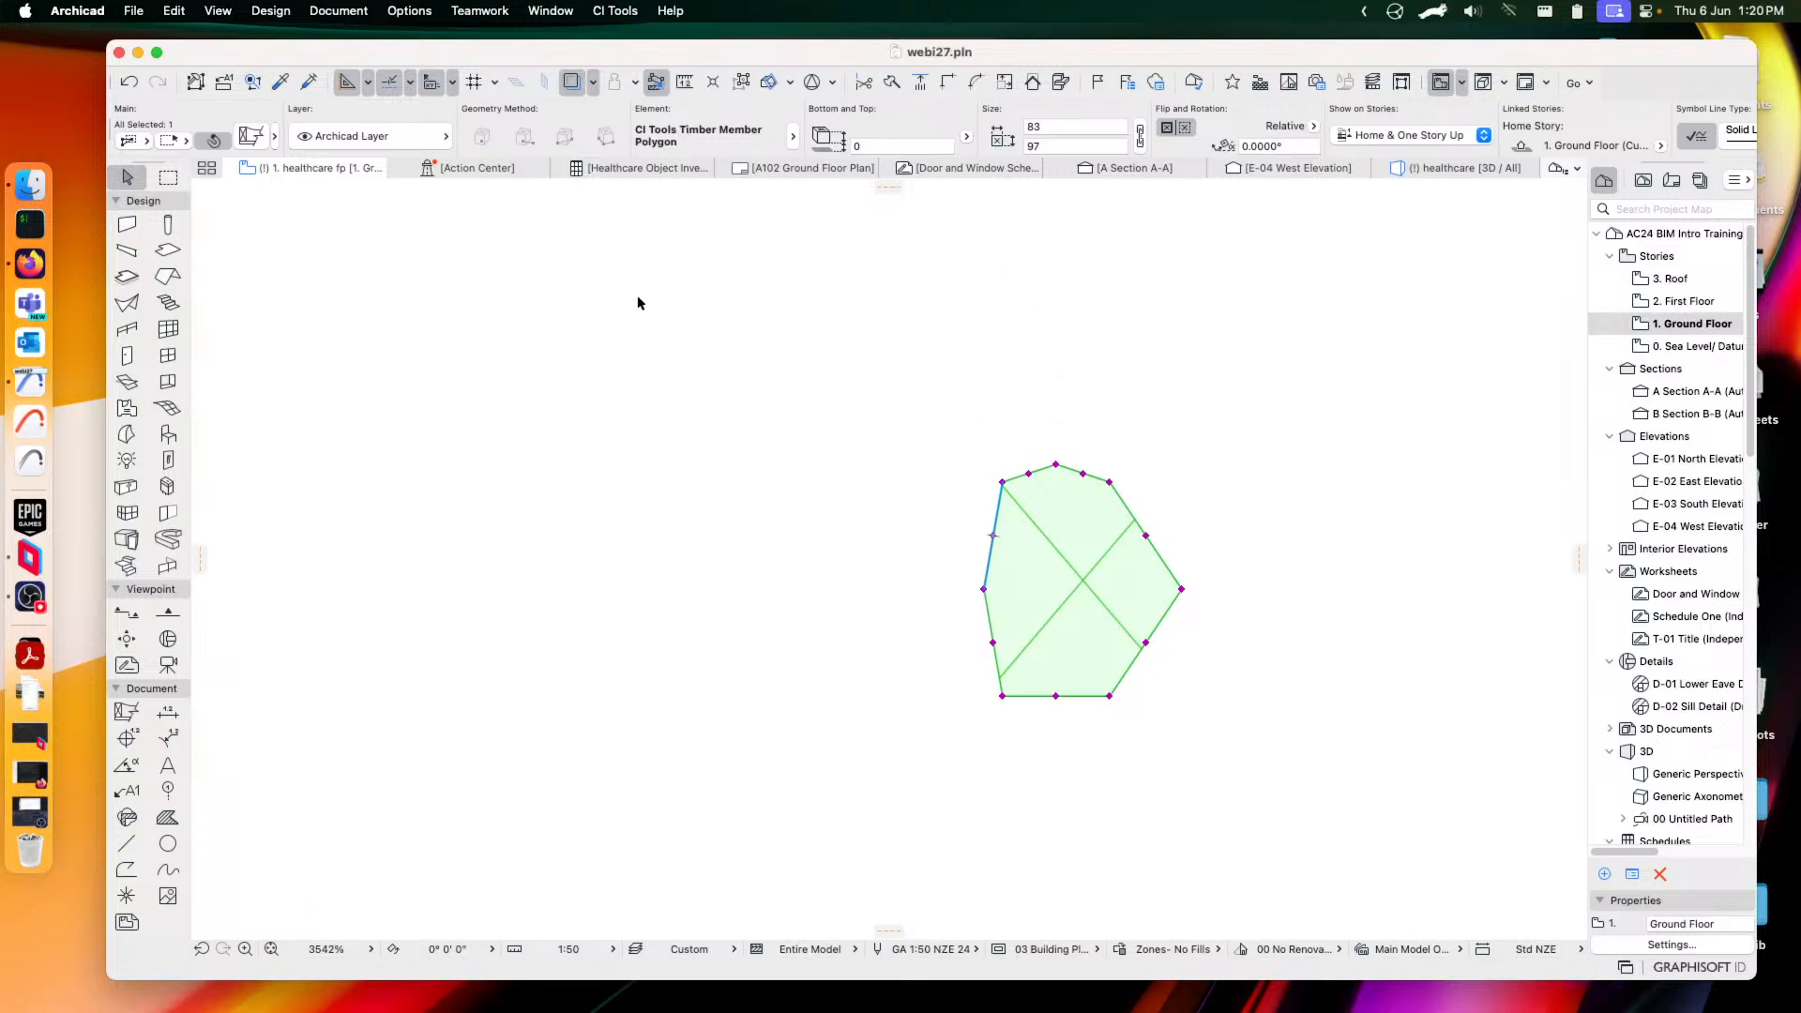
left_click(250, 136)
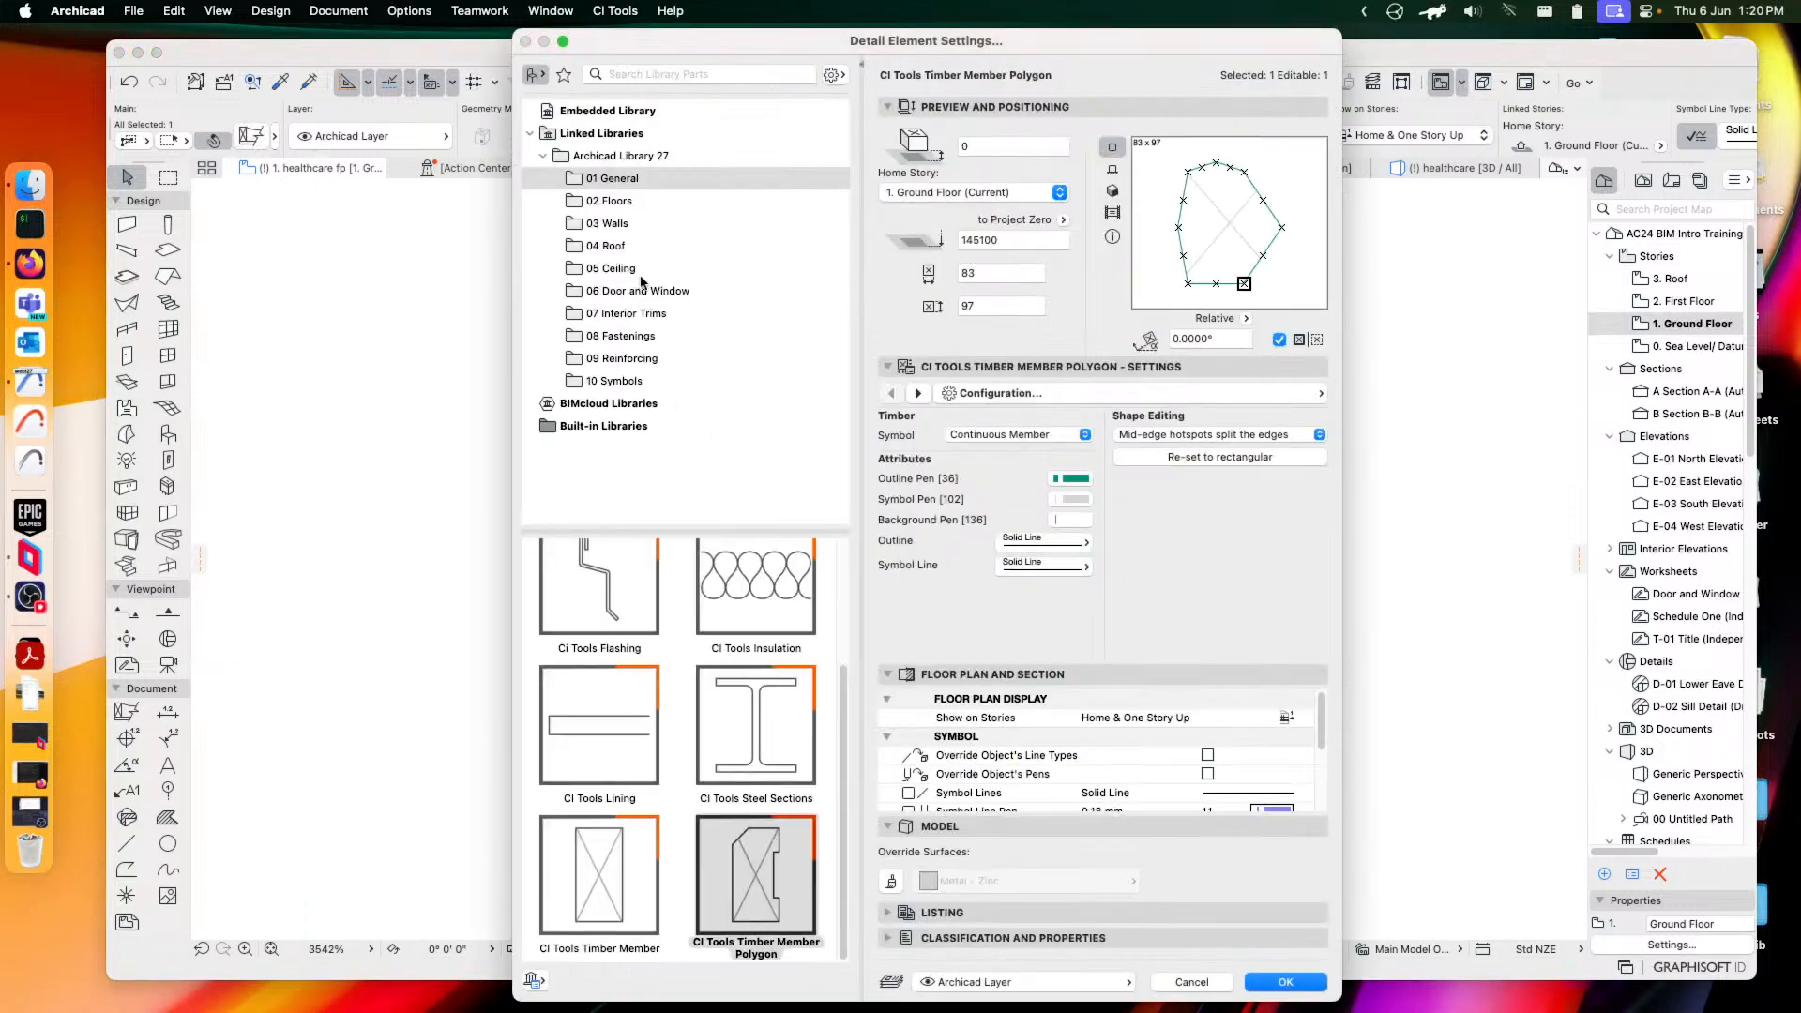
Change the element to a CI Tools Decking Board 2D from 02 Floors with the Griptread Top profile
left_click(605, 201)
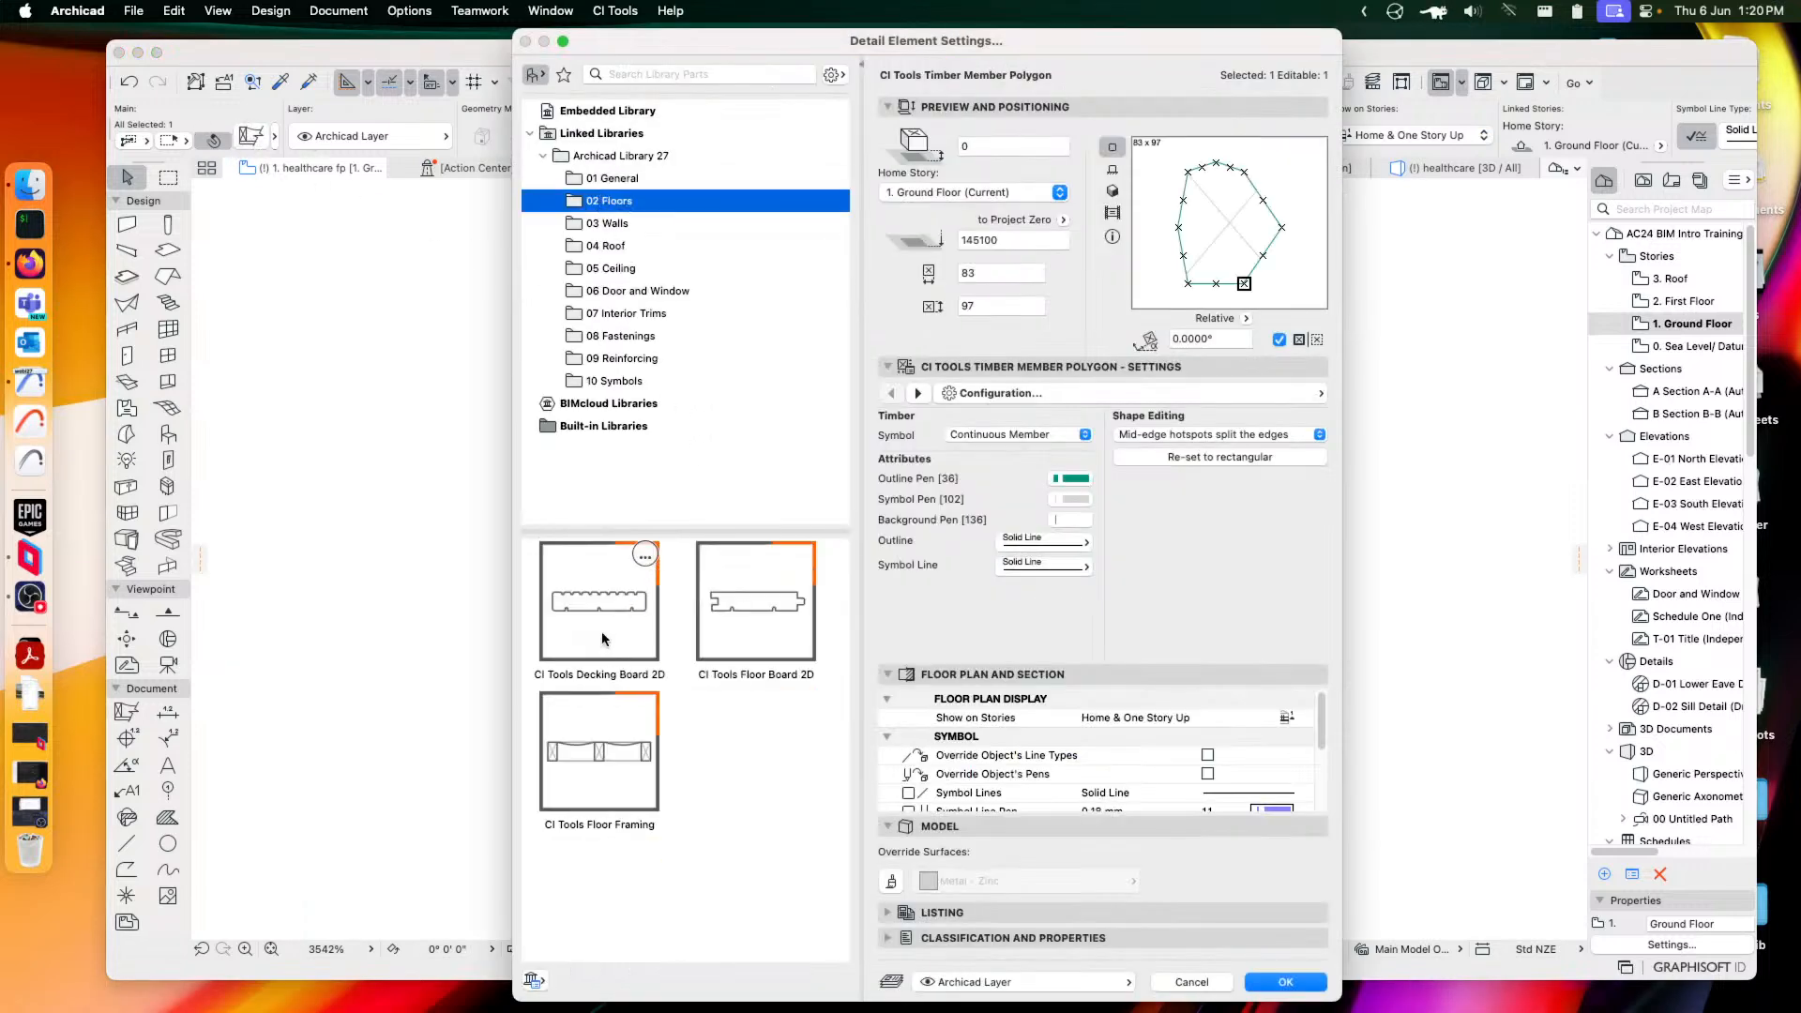
left_click(655, 621)
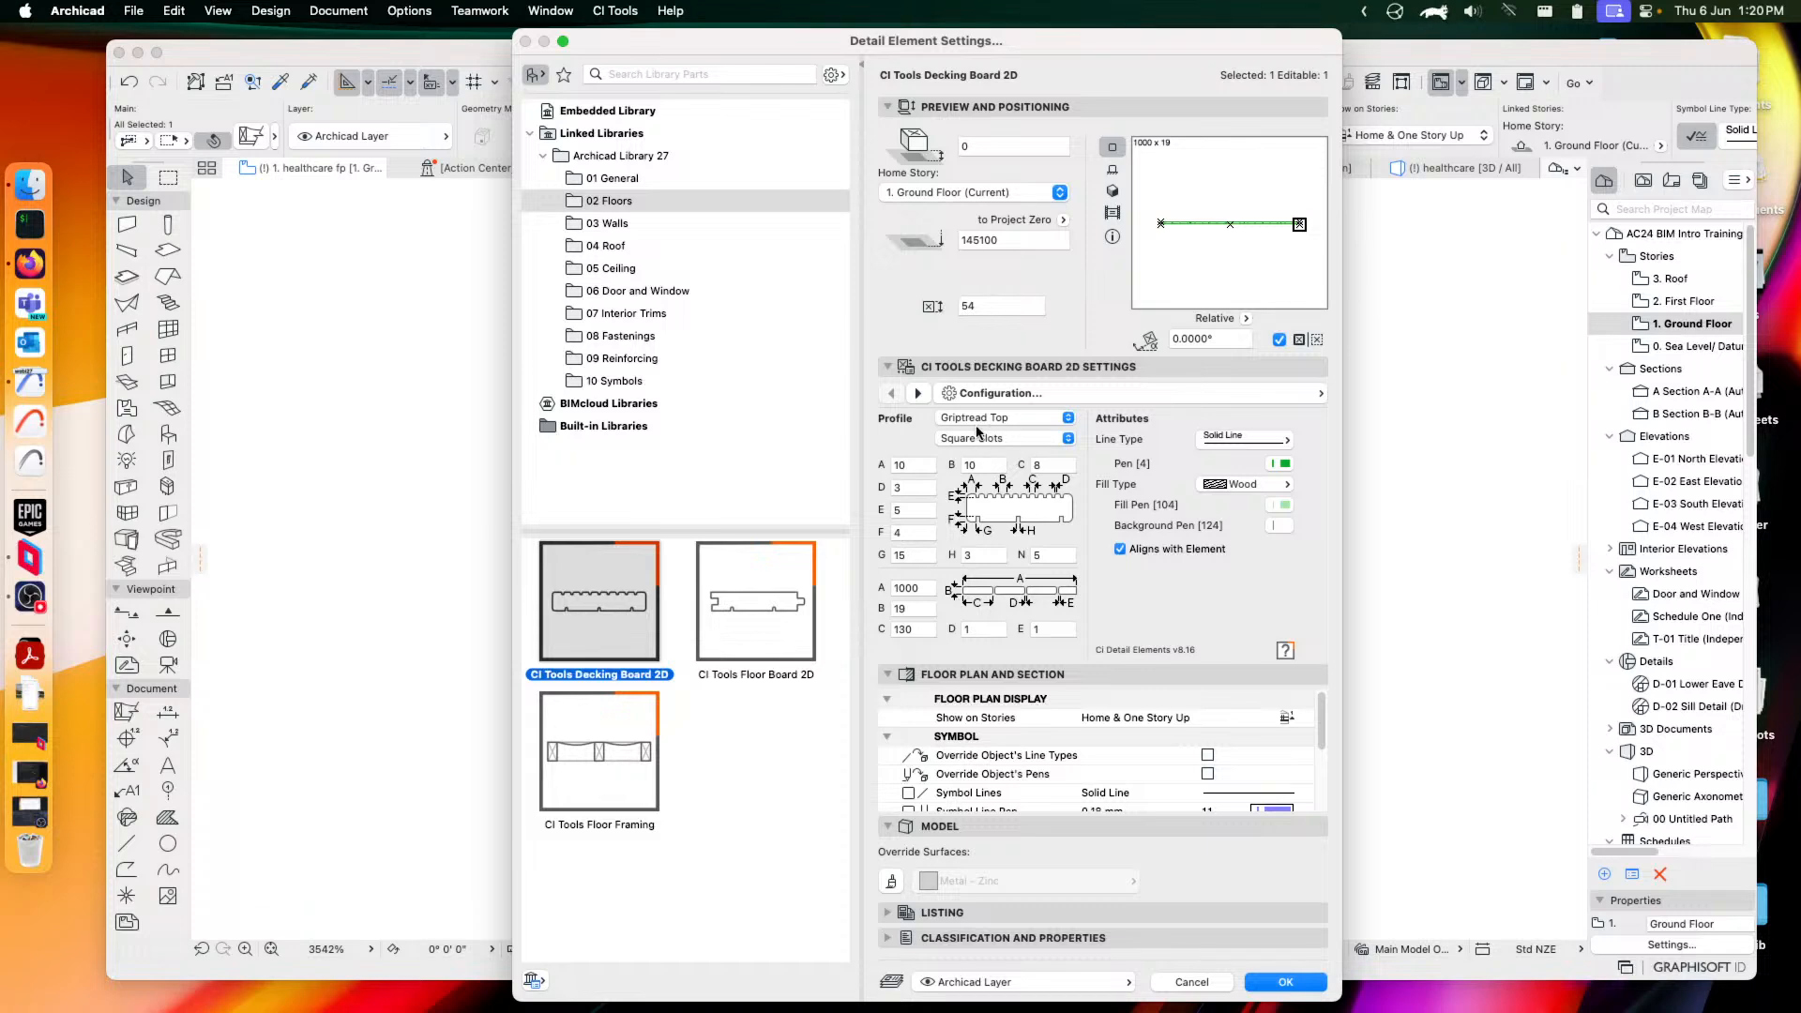
left_click(999, 418)
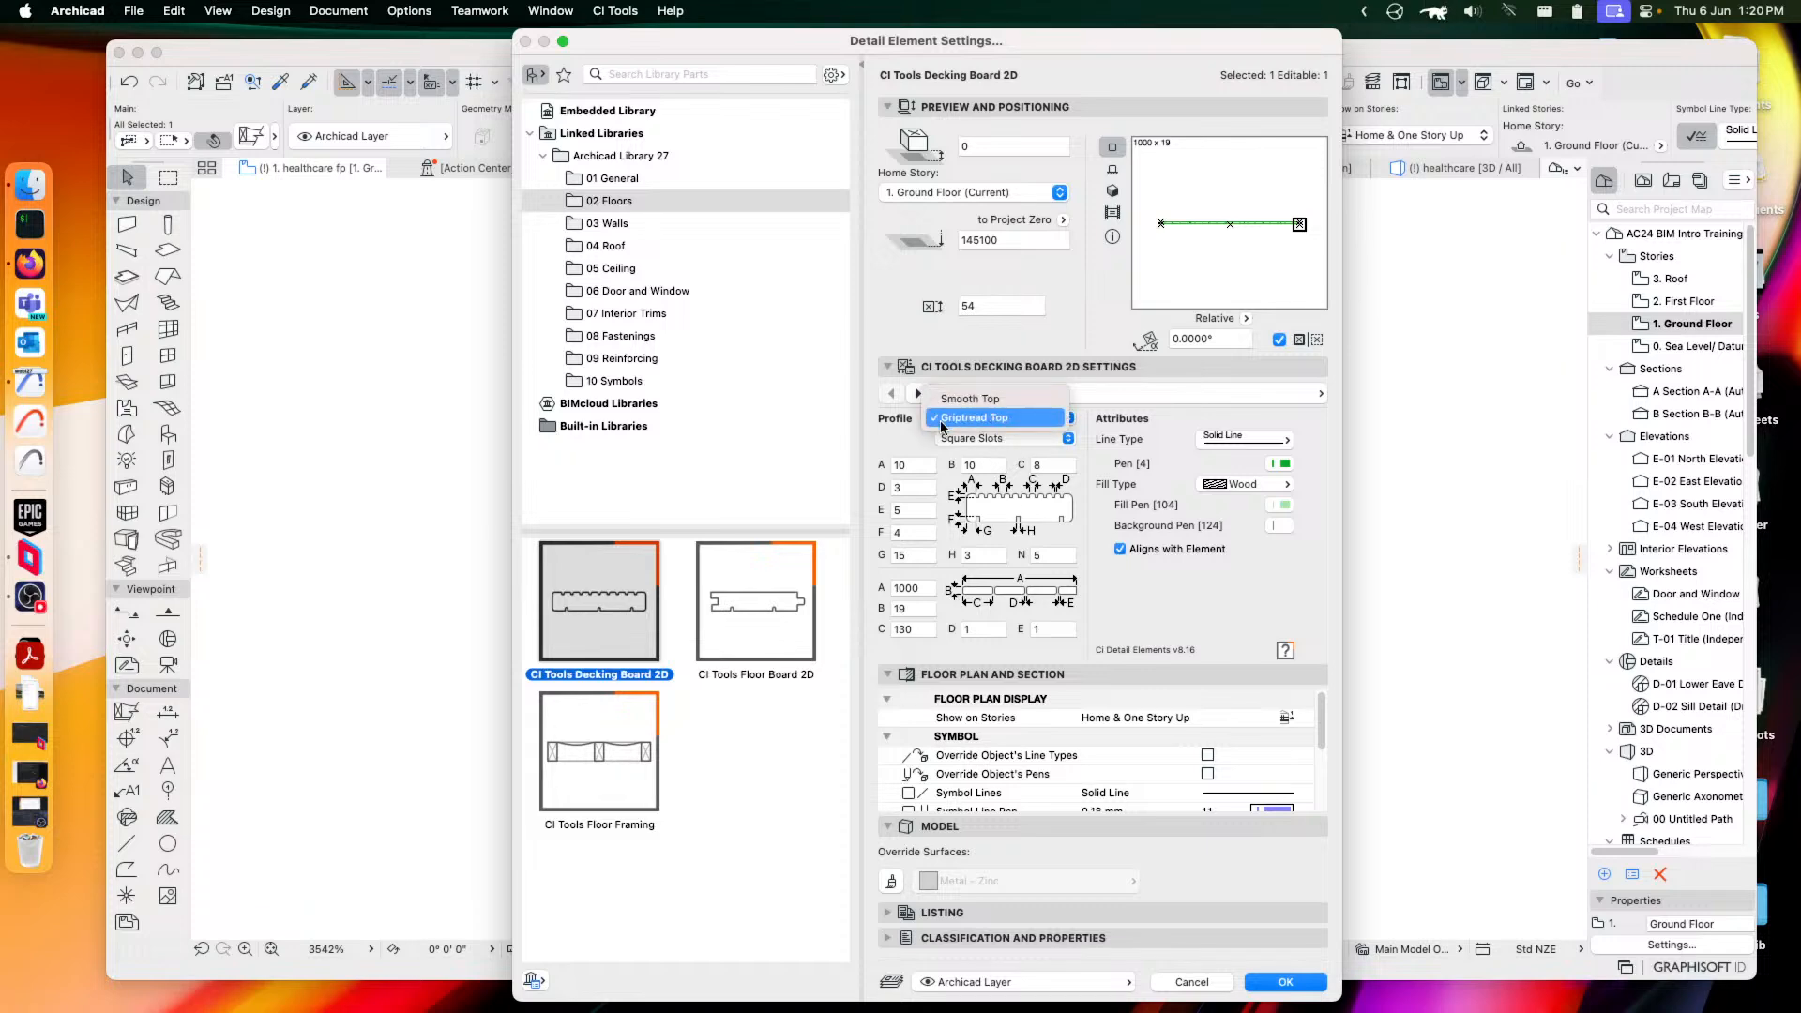
left_click(909, 446)
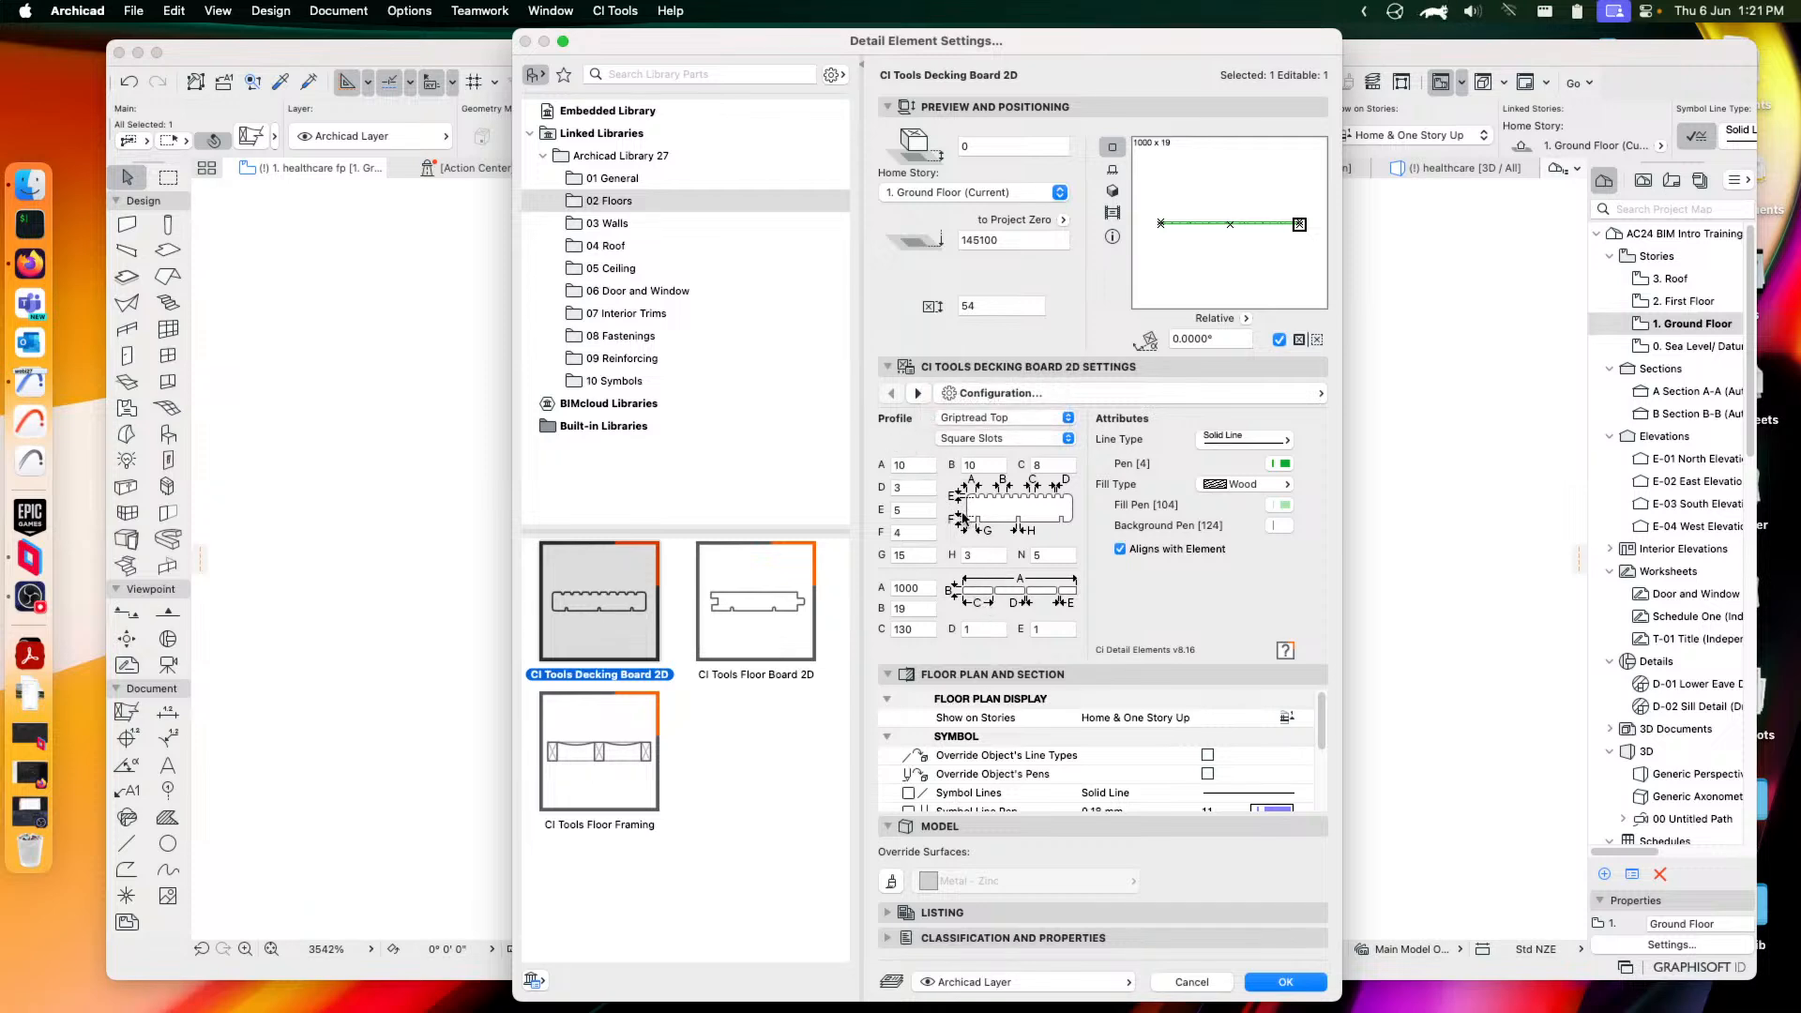
left_click(1287, 981)
Stretch the decking board's right end longer, then pick CI Tools Floor Board 2D in its settings
scroll(1061, 751, "down", 5)
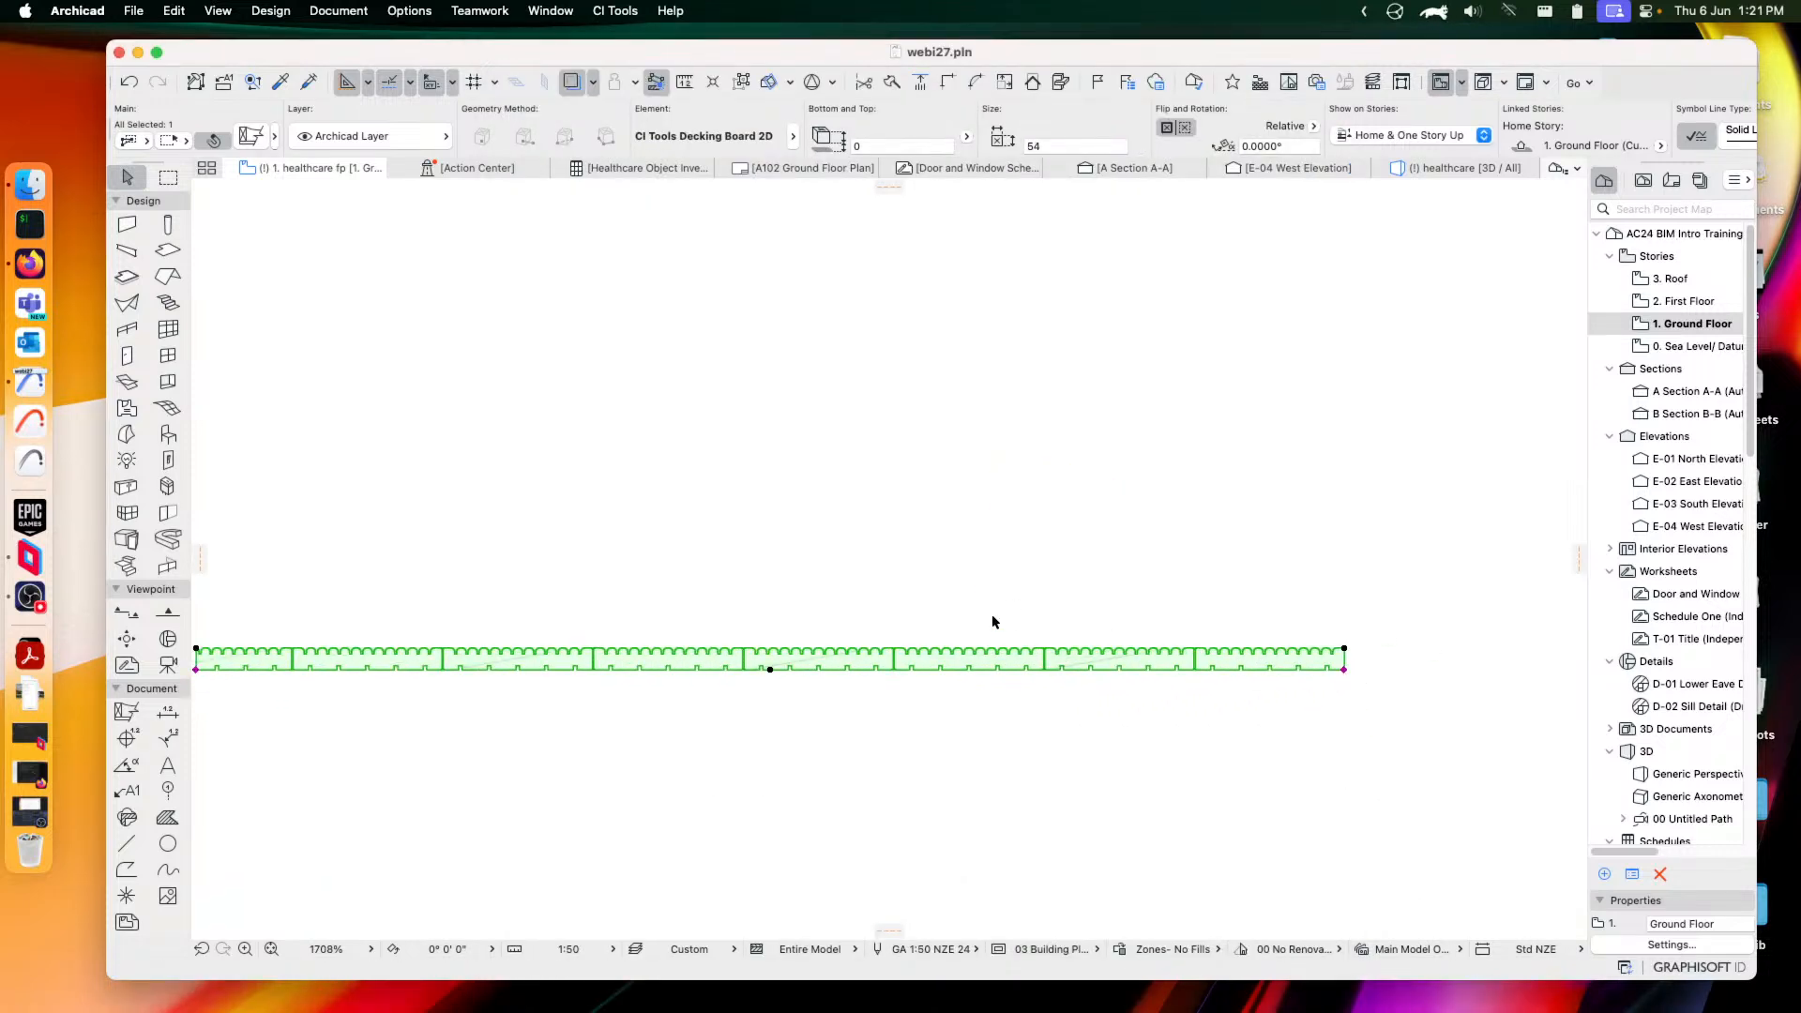
middle_click_drag(992, 617, 1053, 619)
left_click(1407, 672)
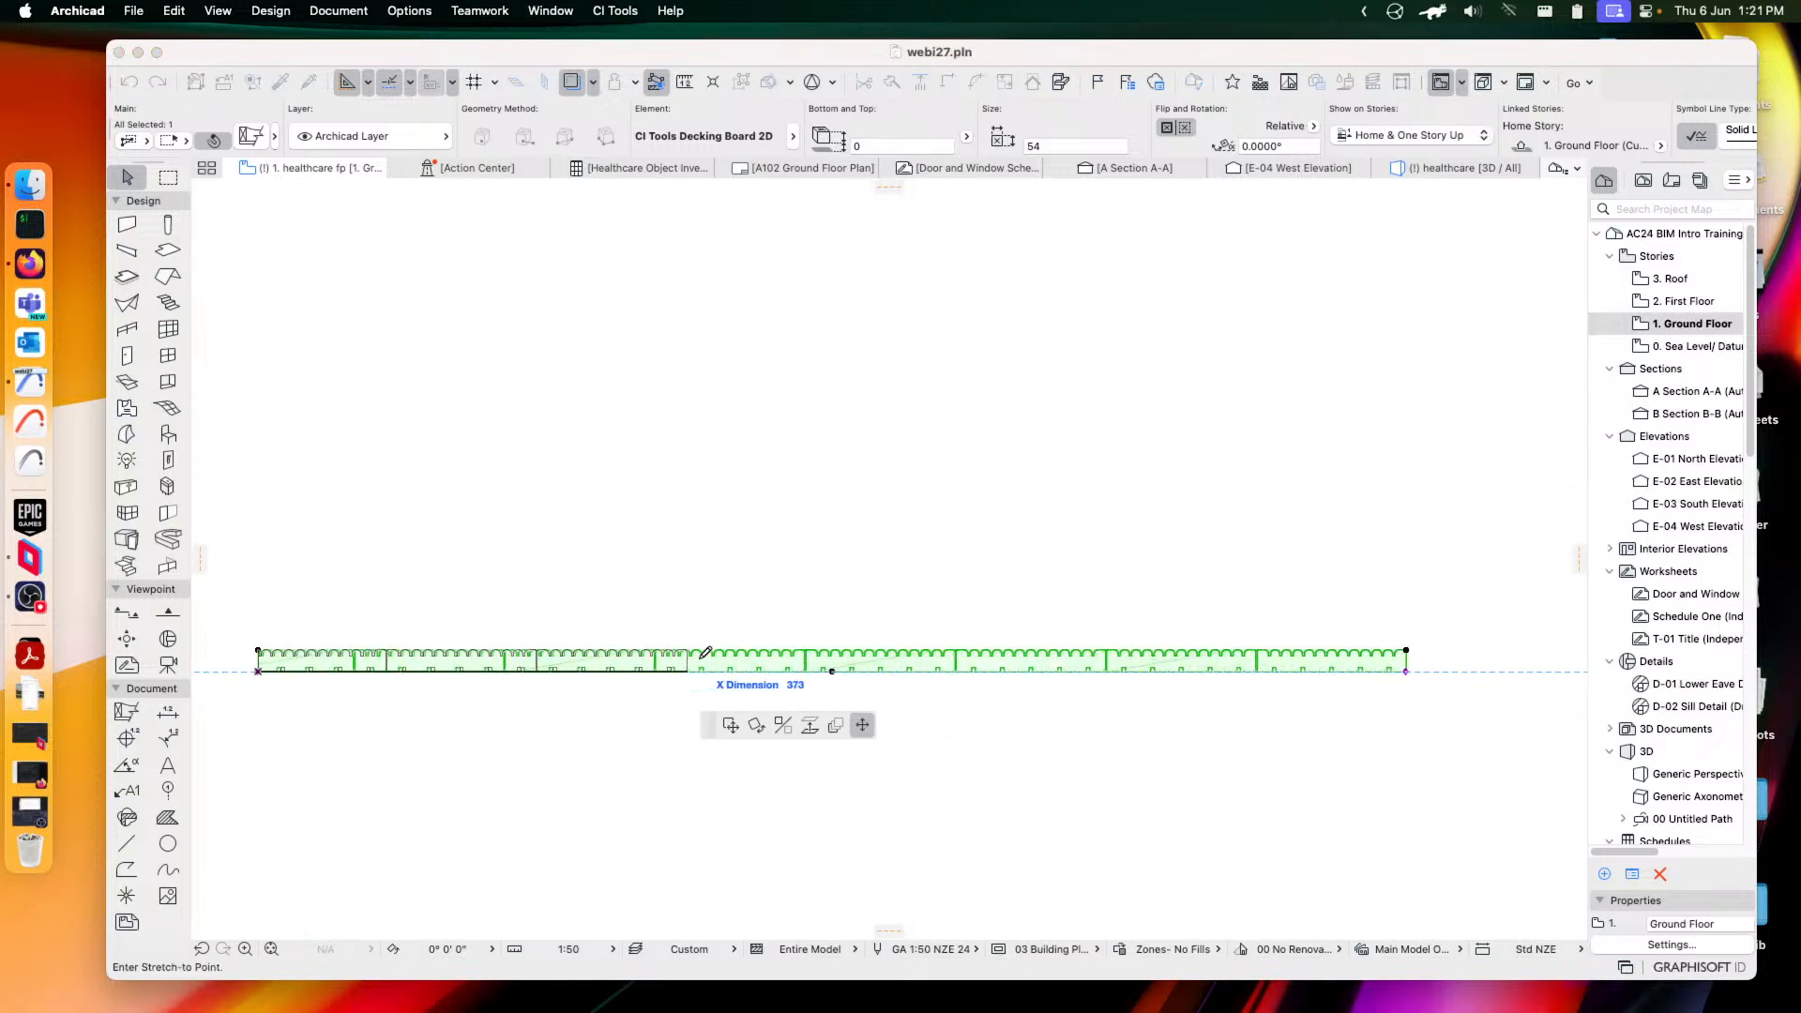
left_click(1510, 651)
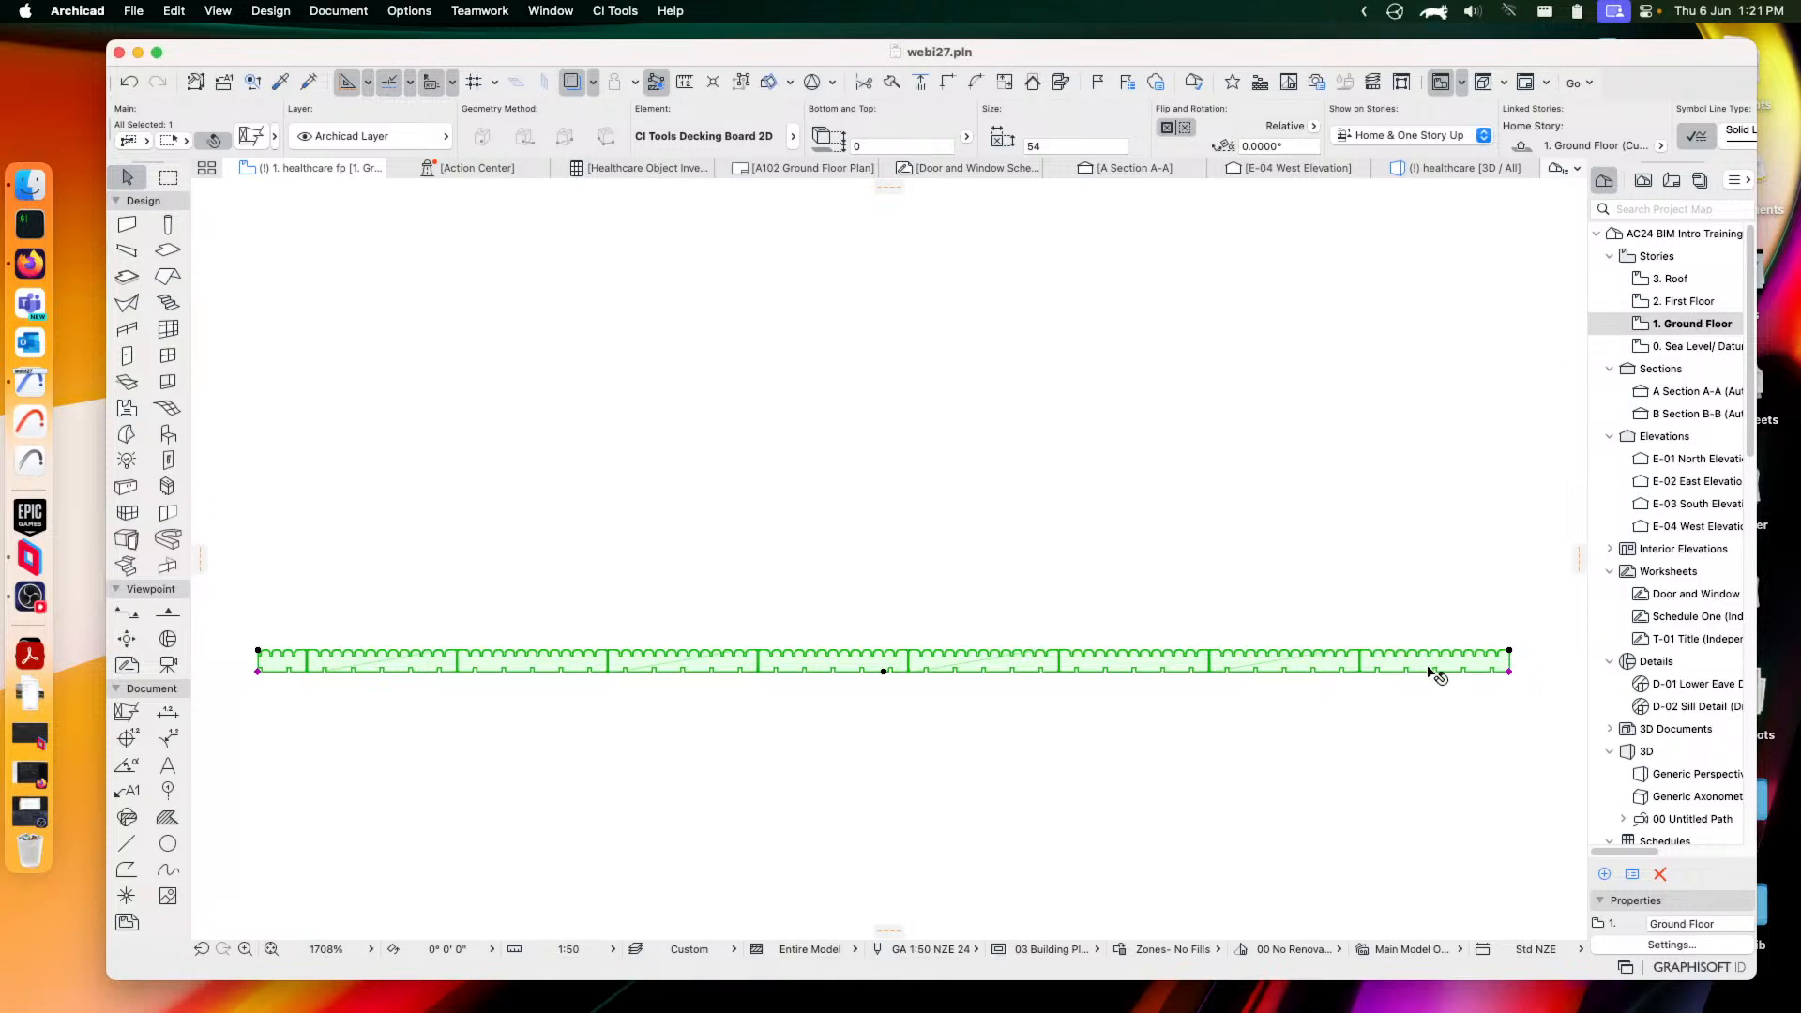
left_click(1510, 672)
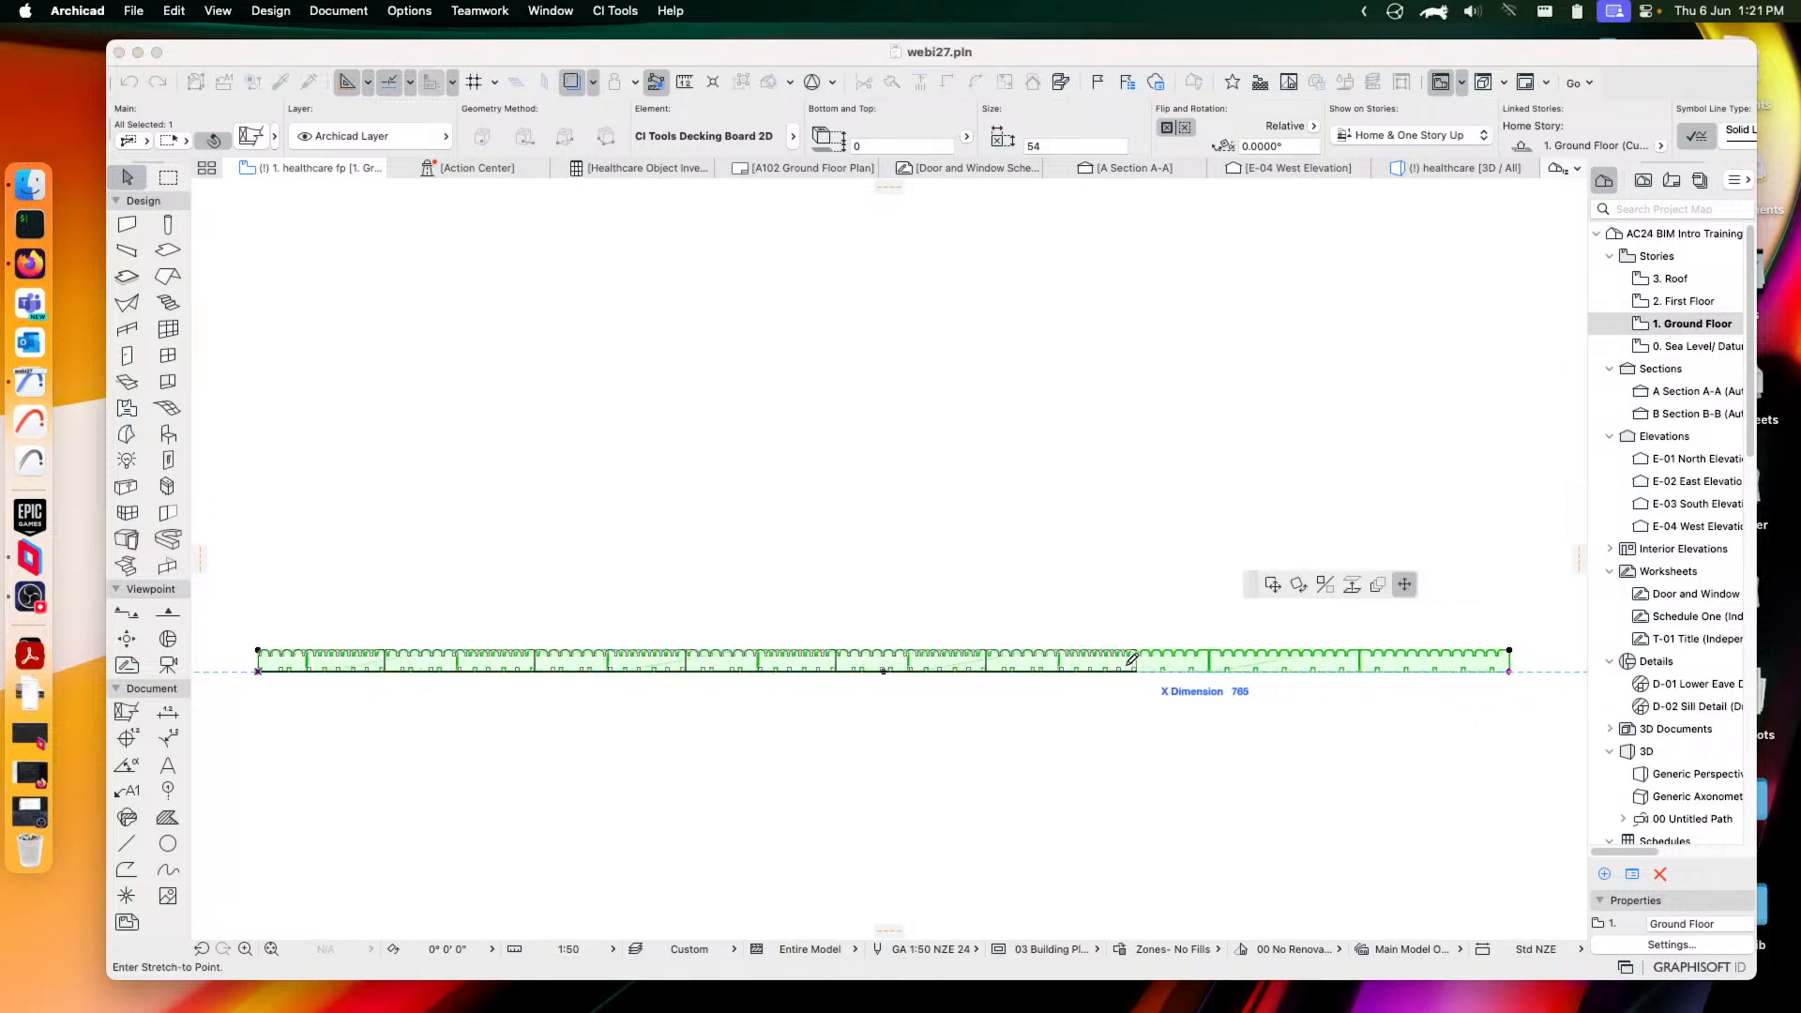
left_click(971, 672)
left_click(971, 671)
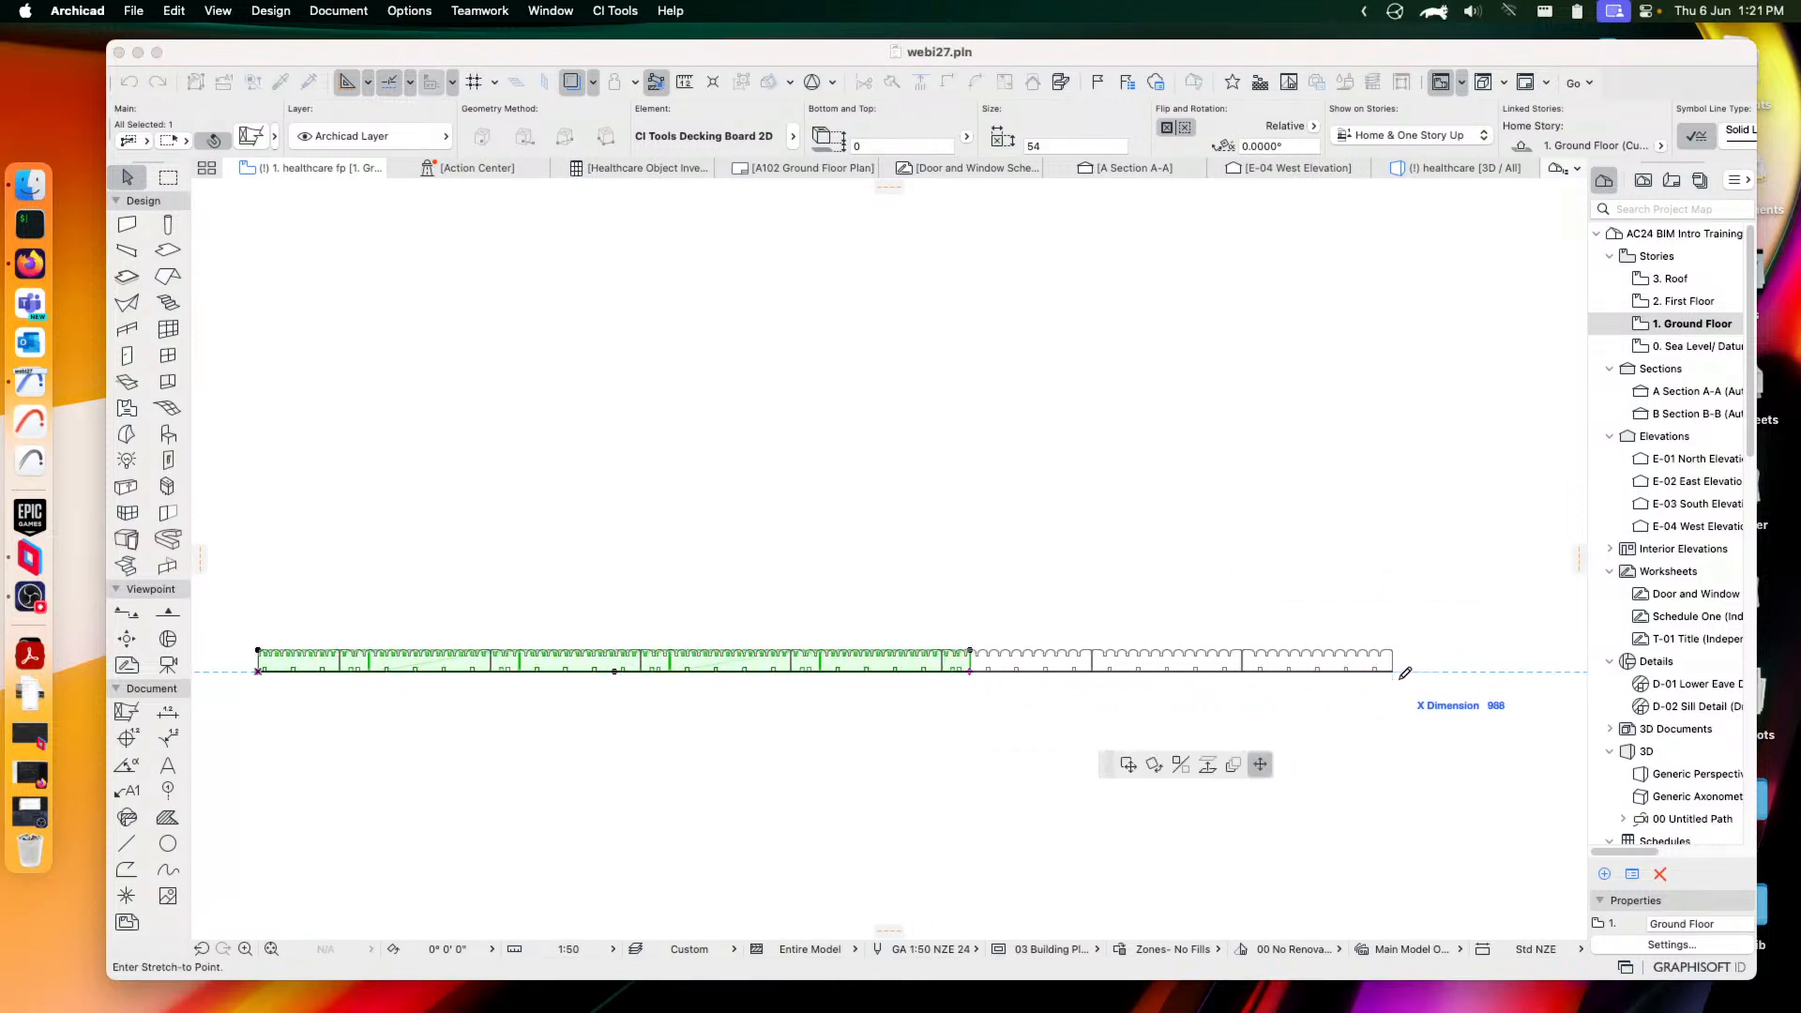
left_click(1505, 671)
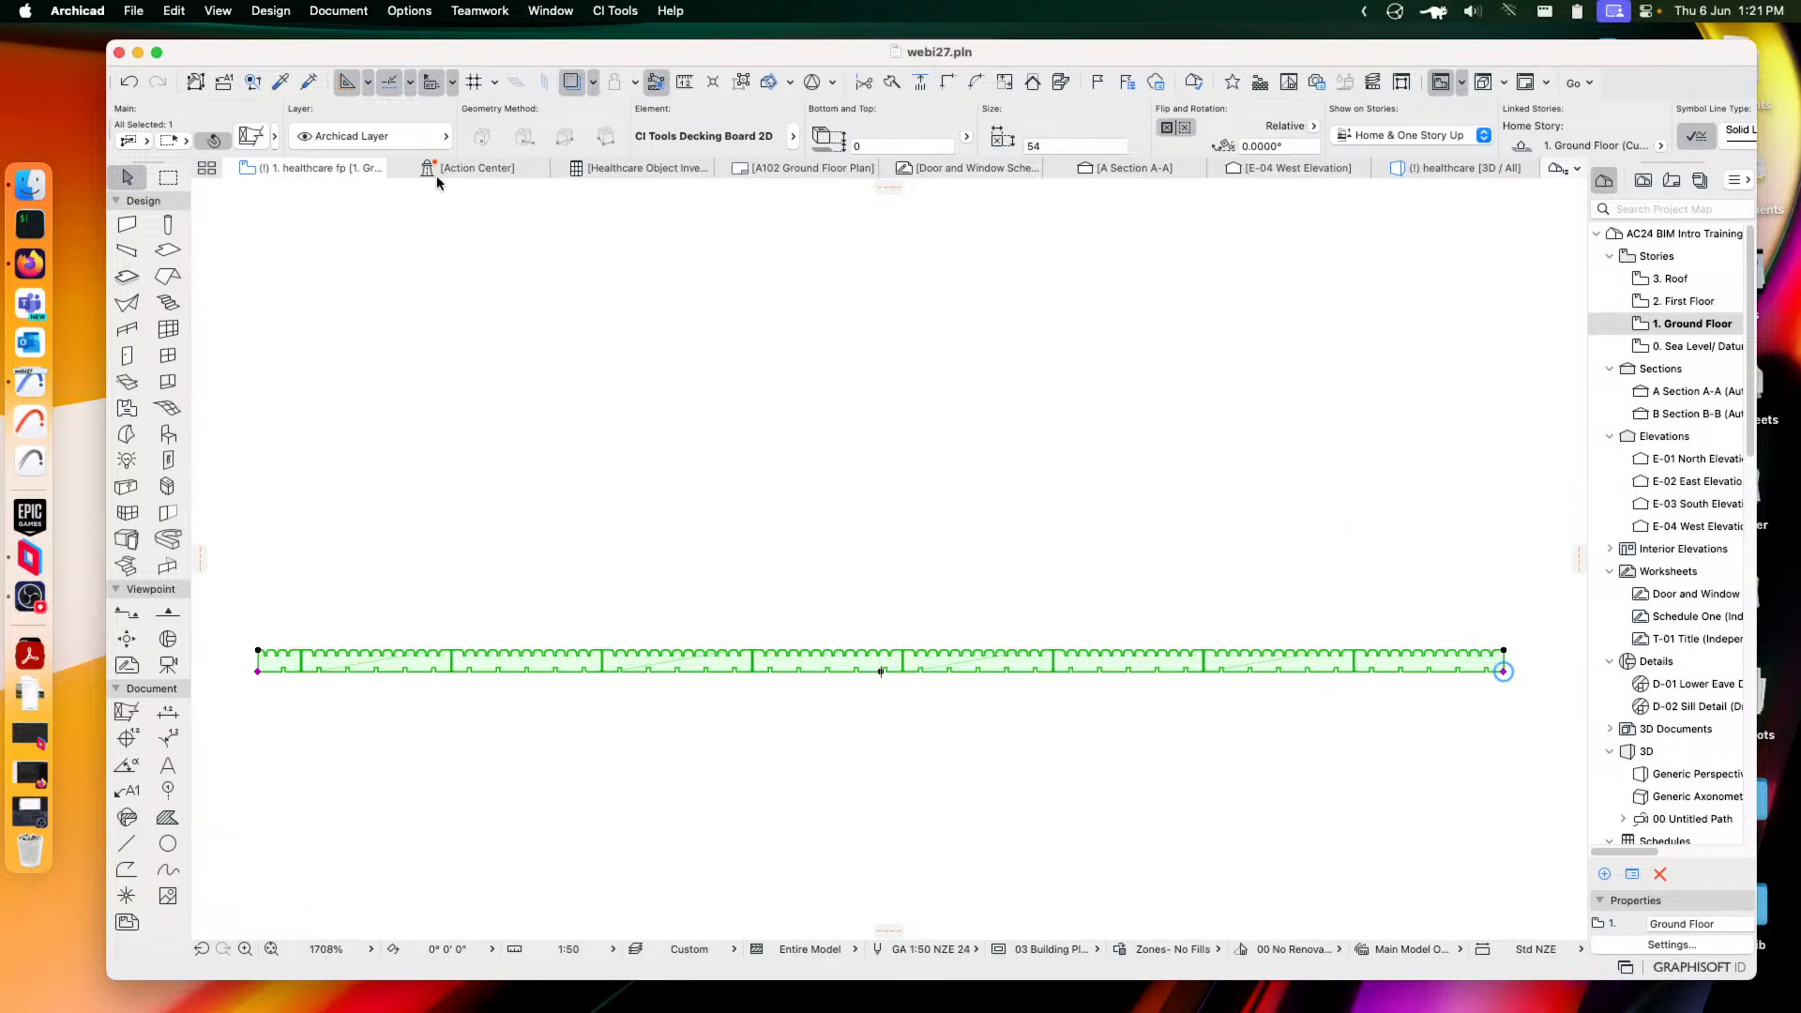
left_click(249, 136)
left_click(752, 606)
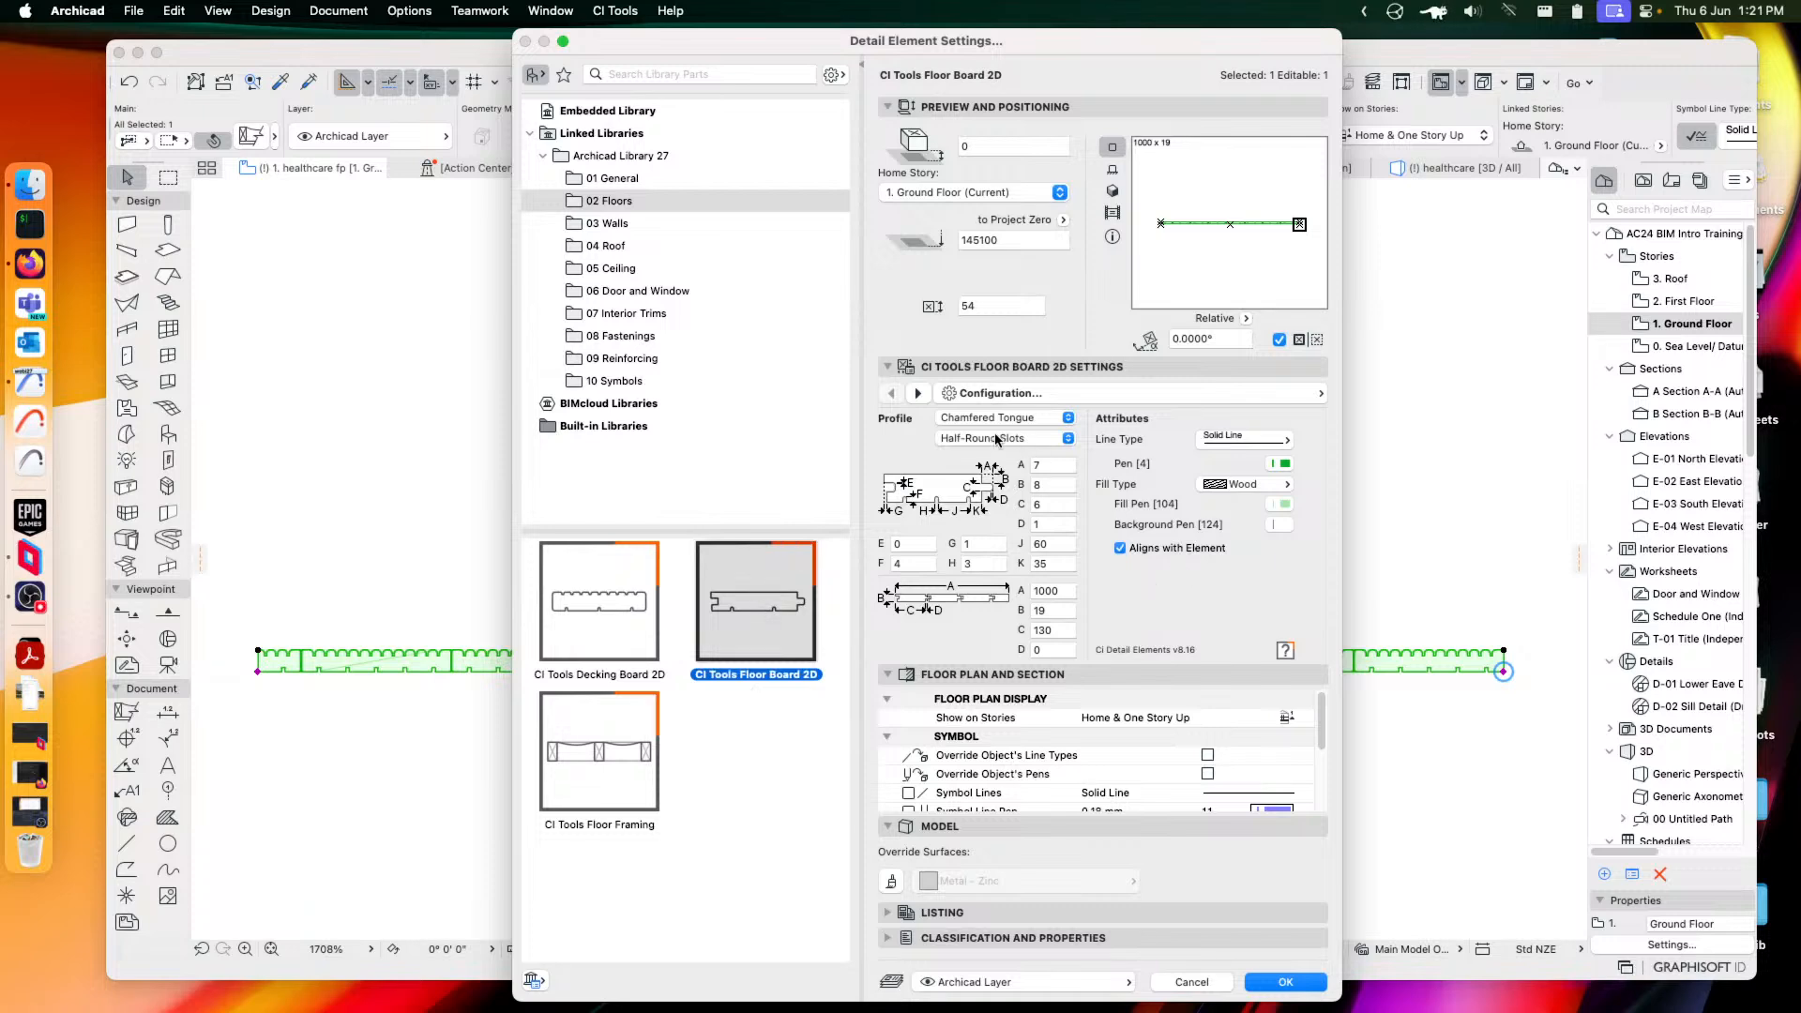
Apply the CI Tools Floor Board 2D profile, leaving the profile and slot options unchanged
left_click(973, 418)
left_click(890, 461)
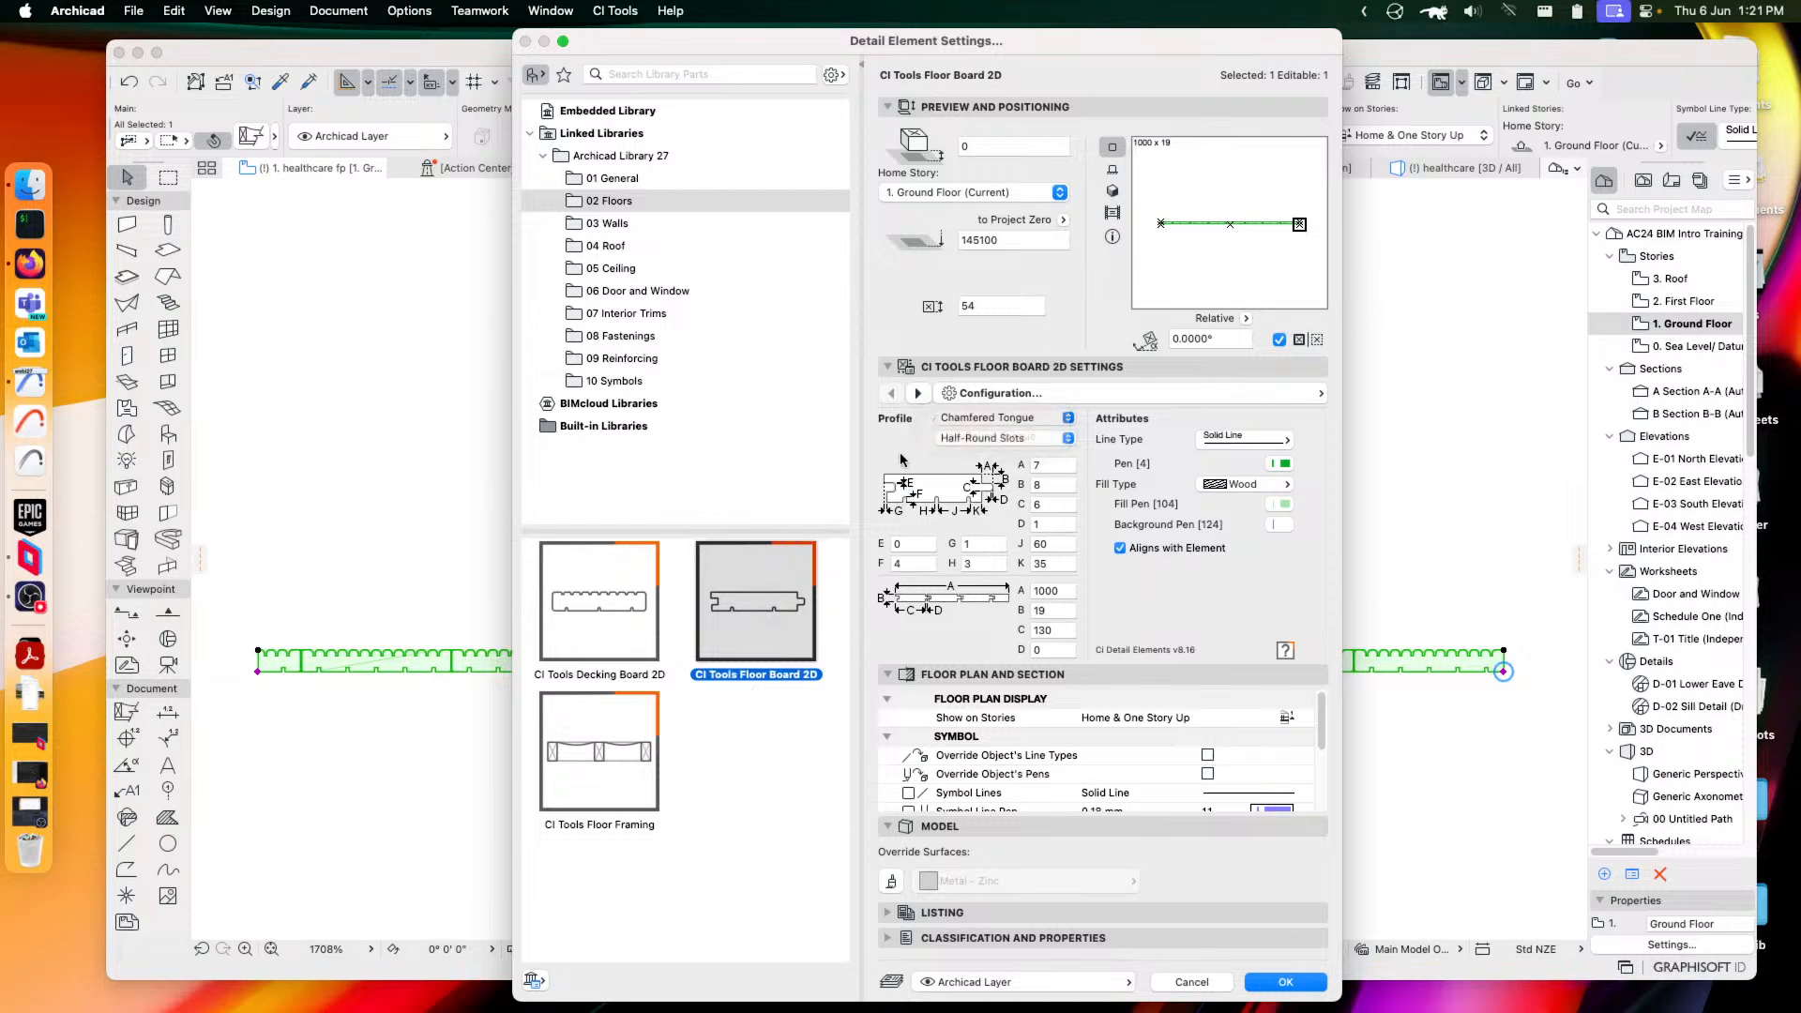
left_click(986, 440)
left_click(903, 458)
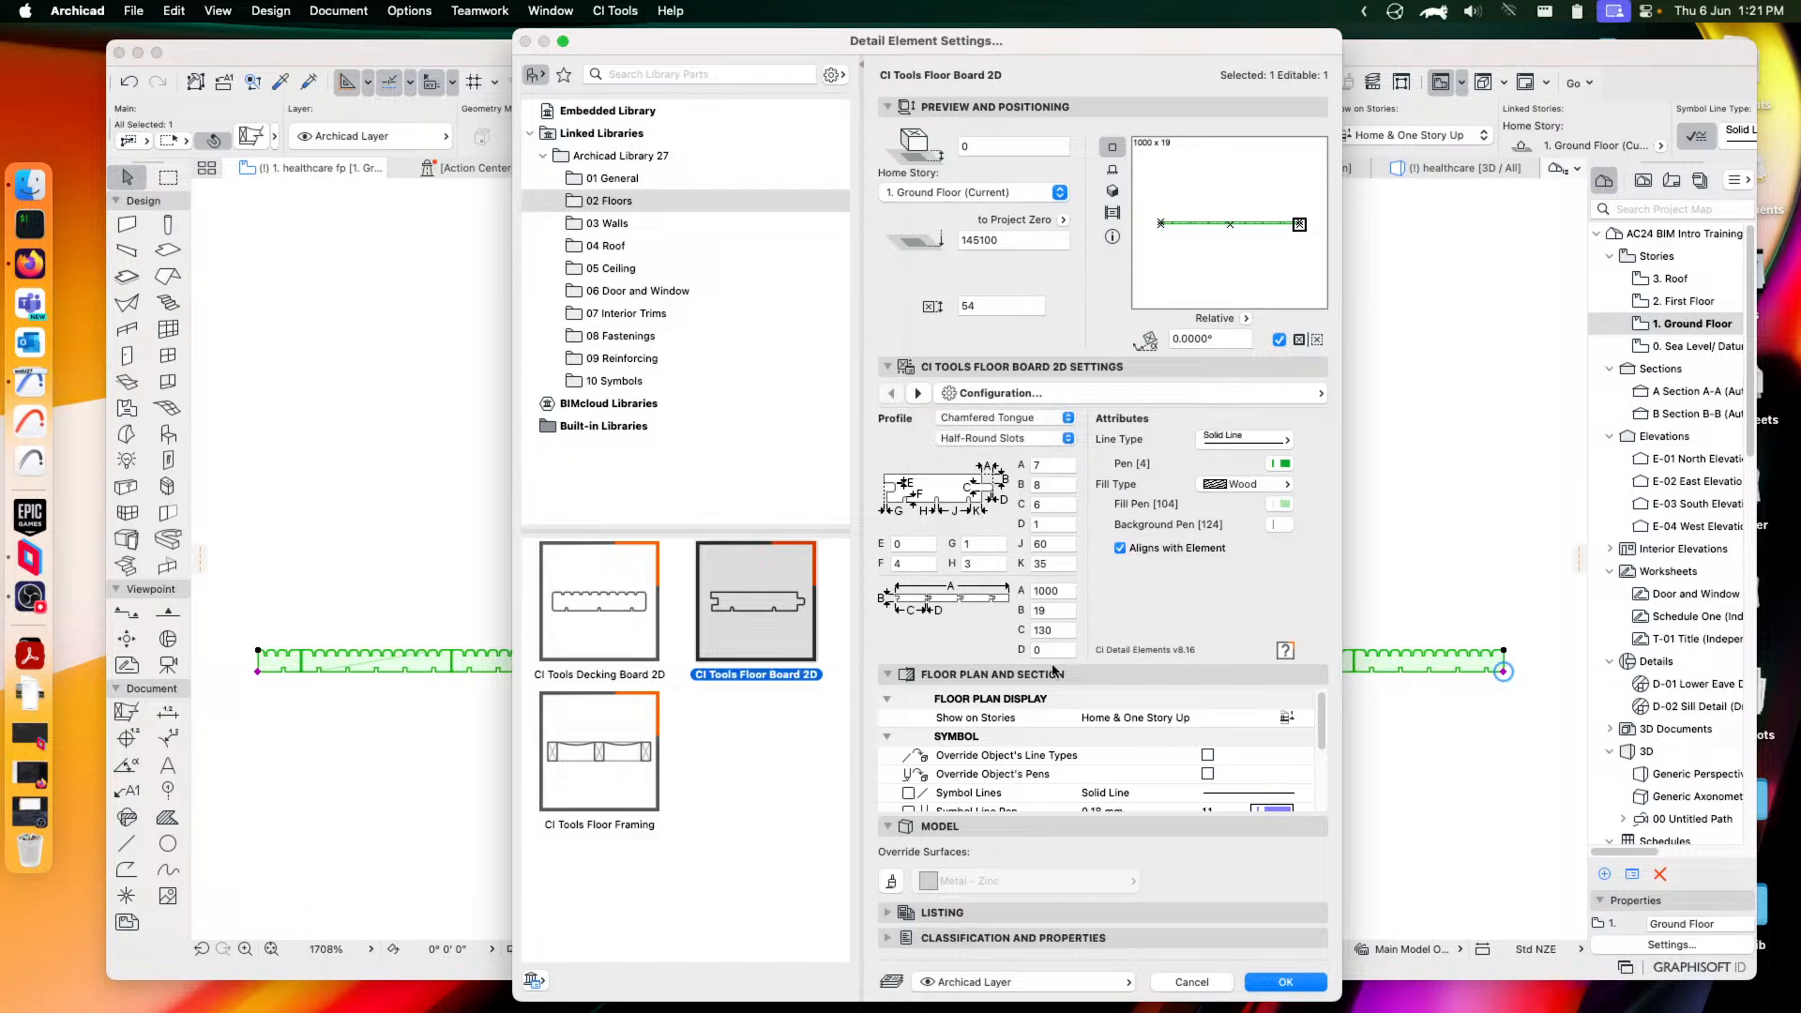
left_click(1289, 983)
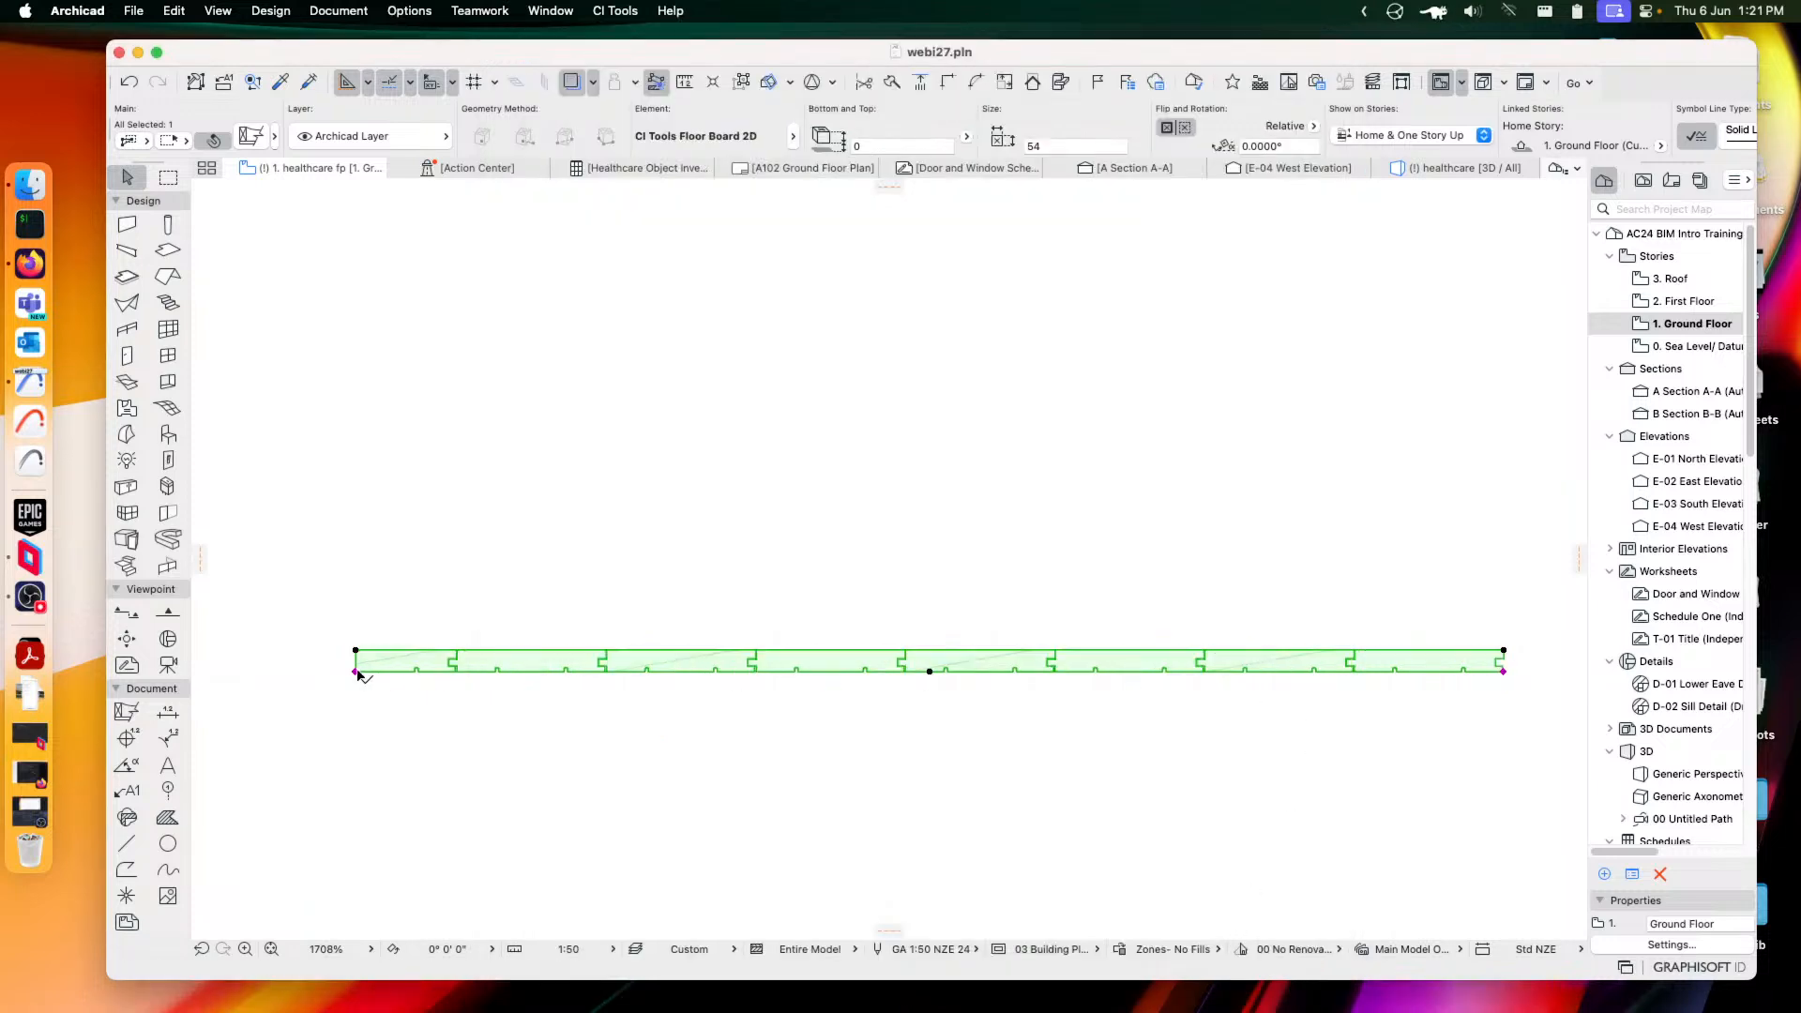
Stretch the floor board's end rightward to 1029 long and reopen its detail element settings
left_click(1504, 671)
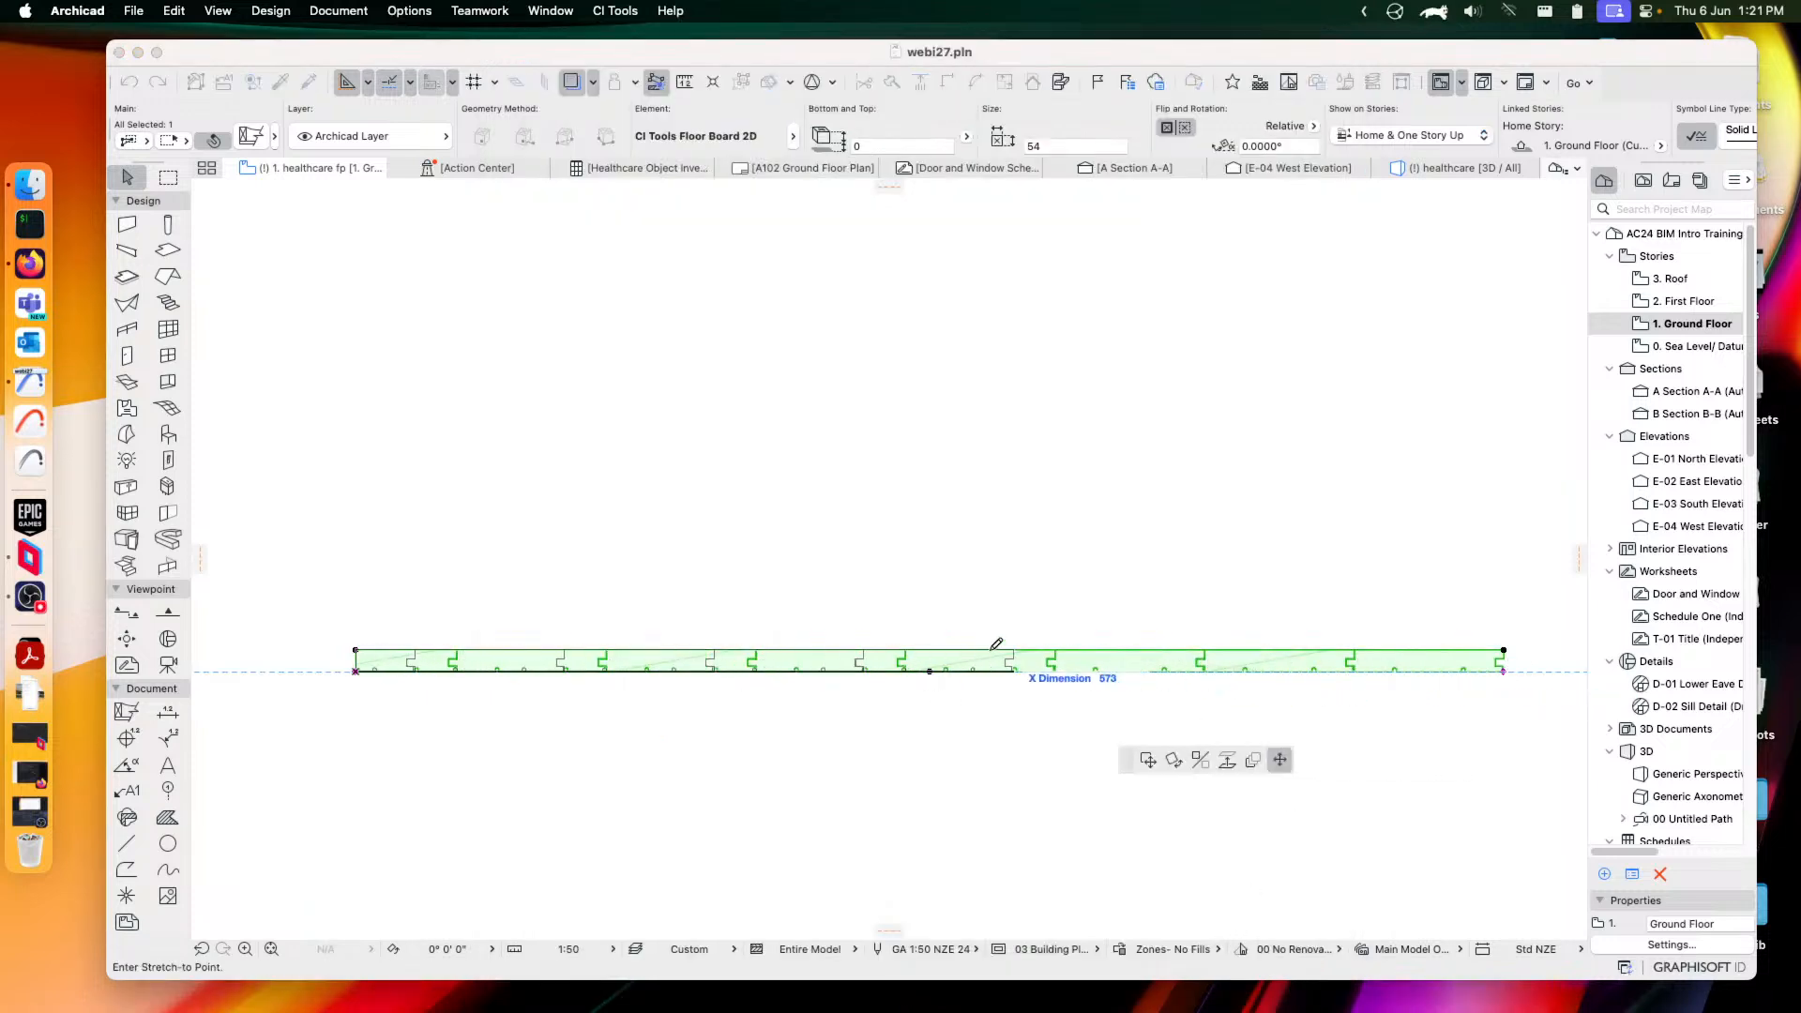
left_click(932, 657)
left_click(929, 671)
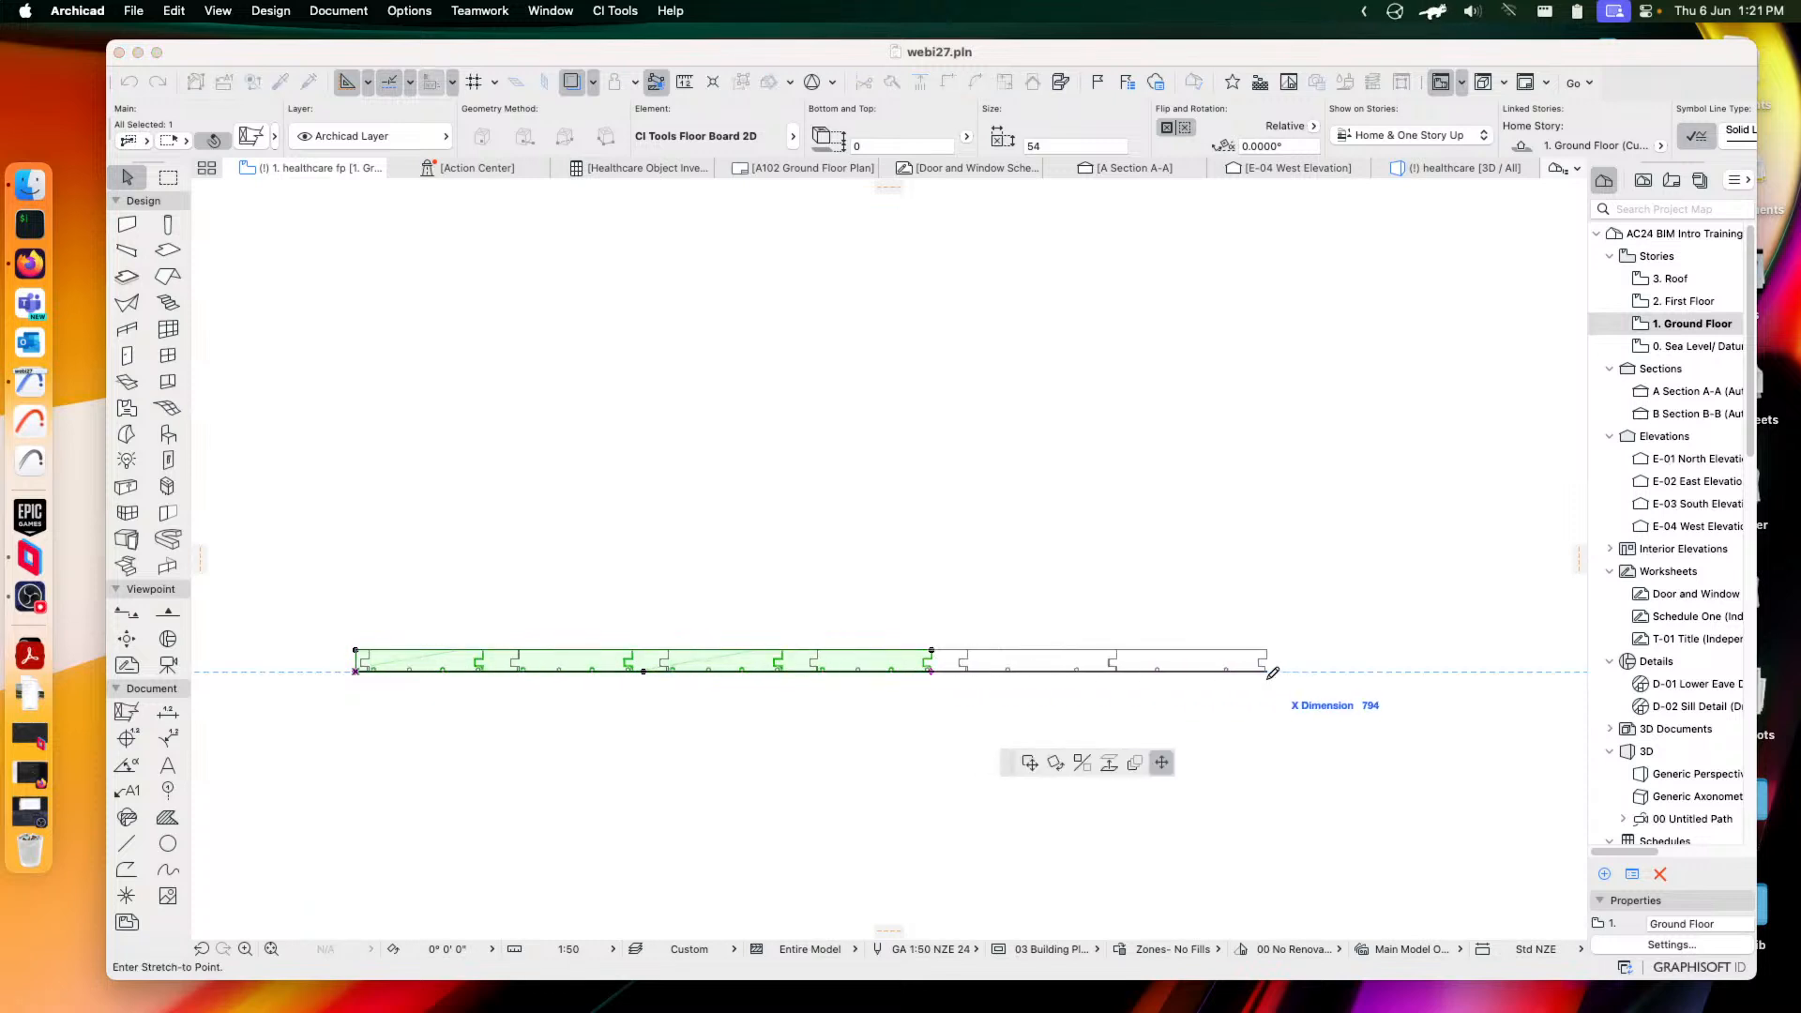
left_click(1227, 674)
left_click(1227, 671)
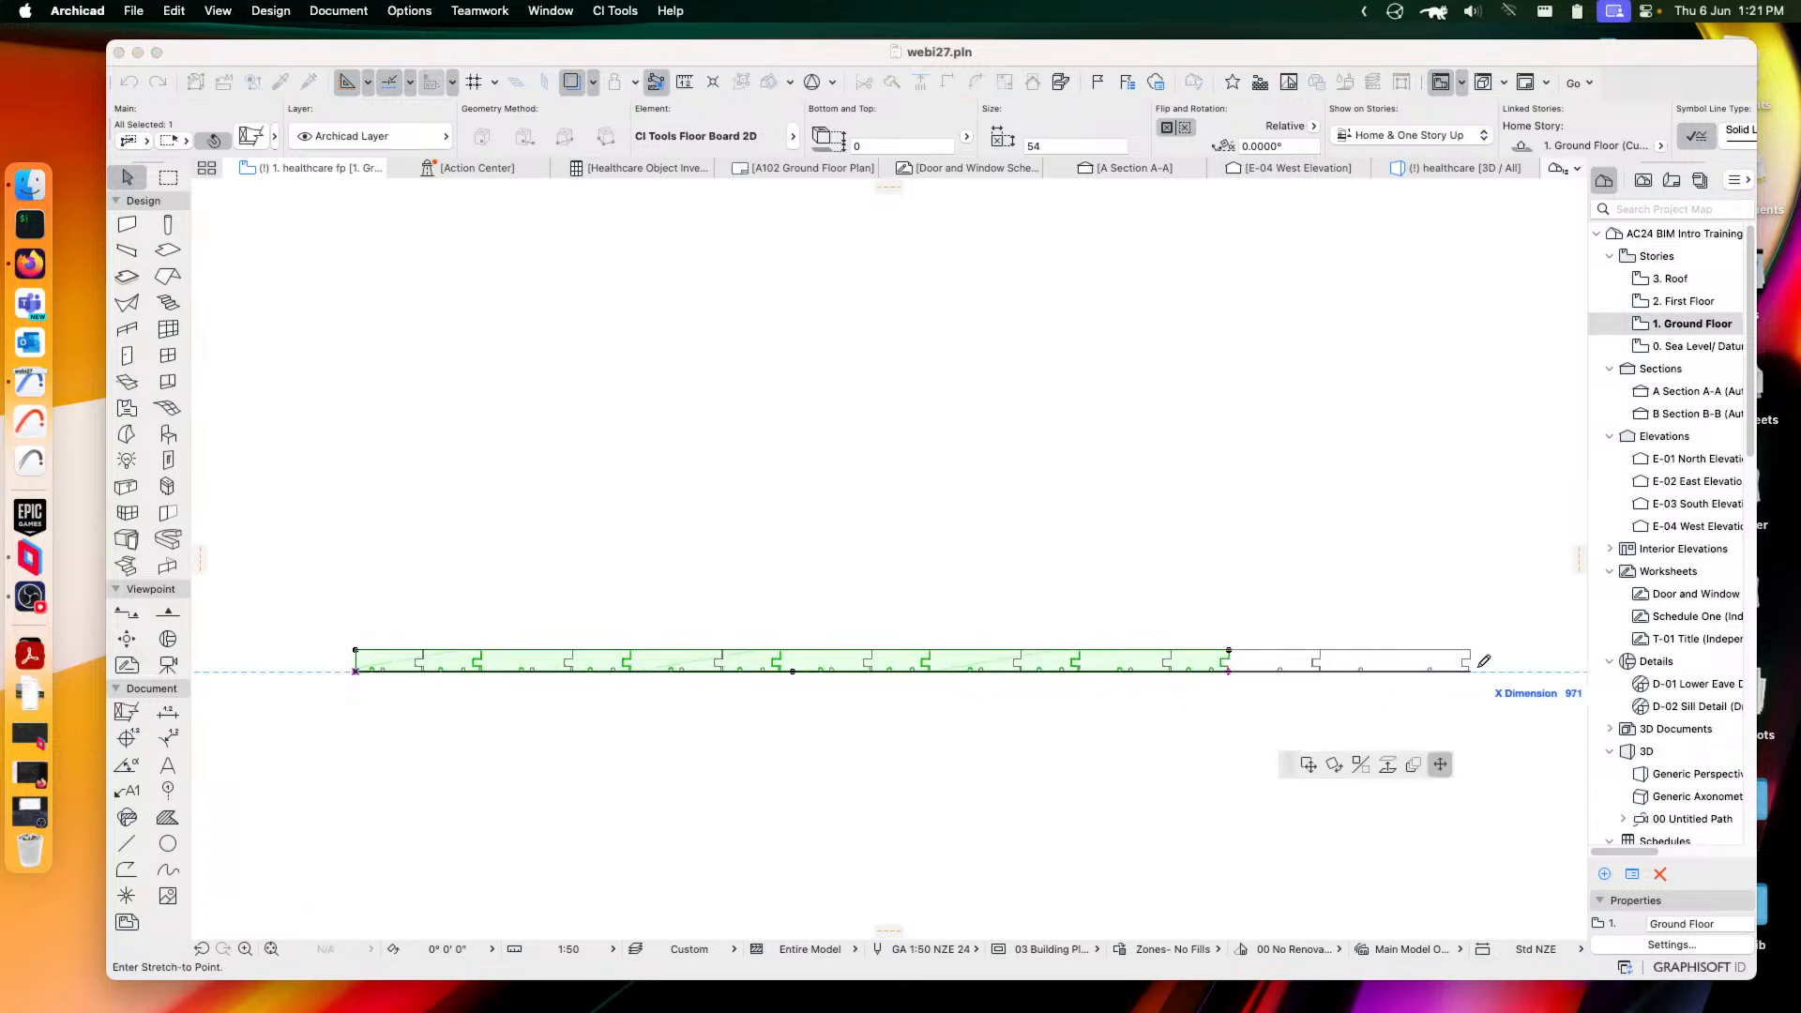
left_click(1536, 672)
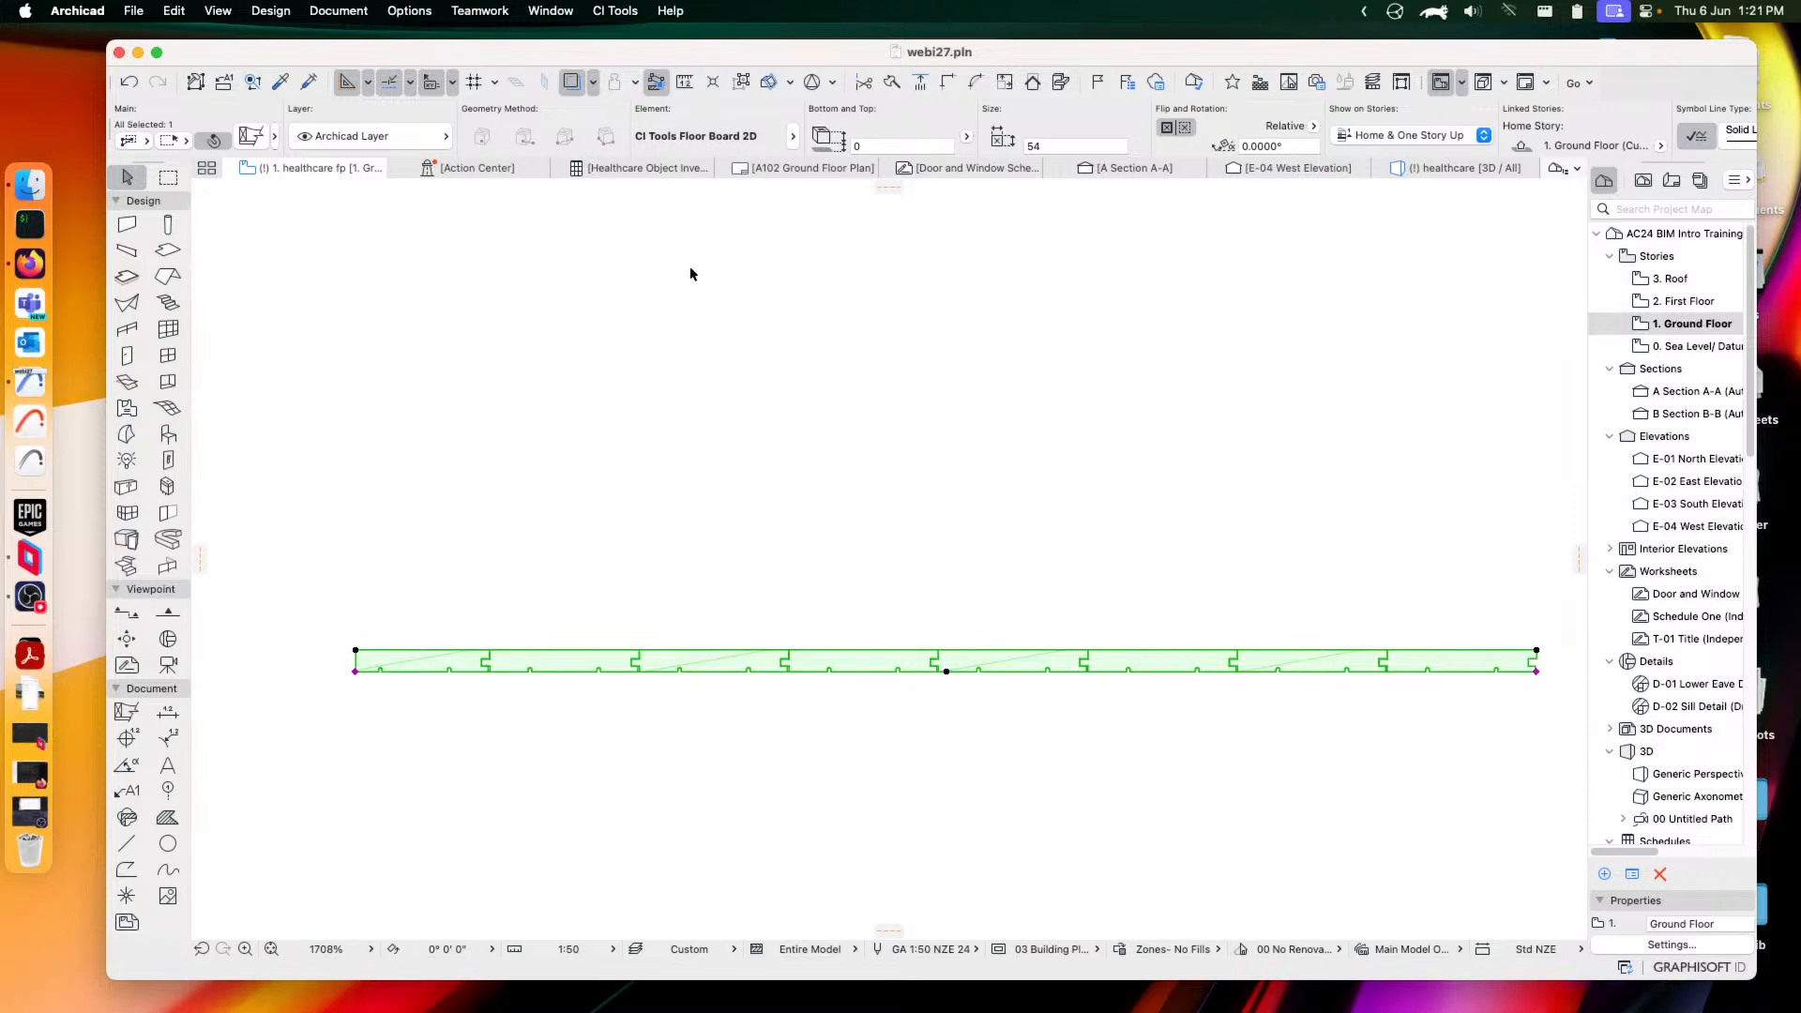
left_click(249, 137)
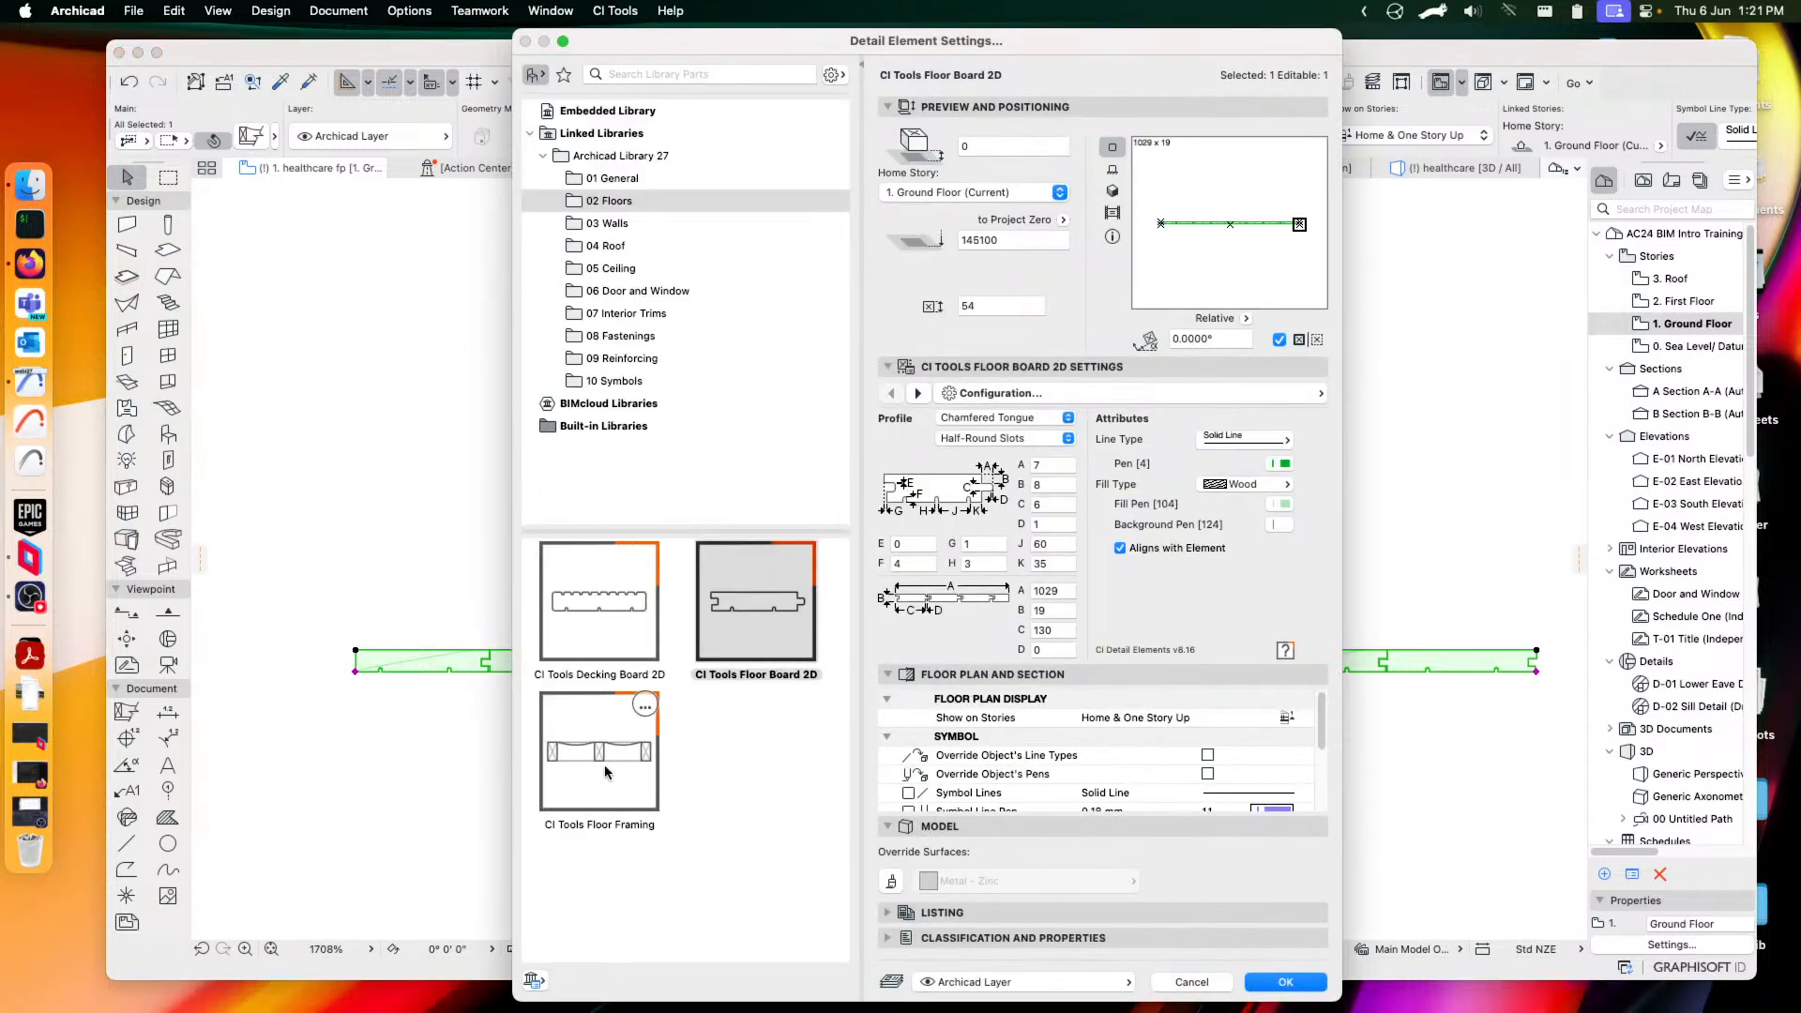
Switch to CI Tools Floor Framing with Vertical Laminate boundary joists and I-Beam regular joists
left_click(601, 755)
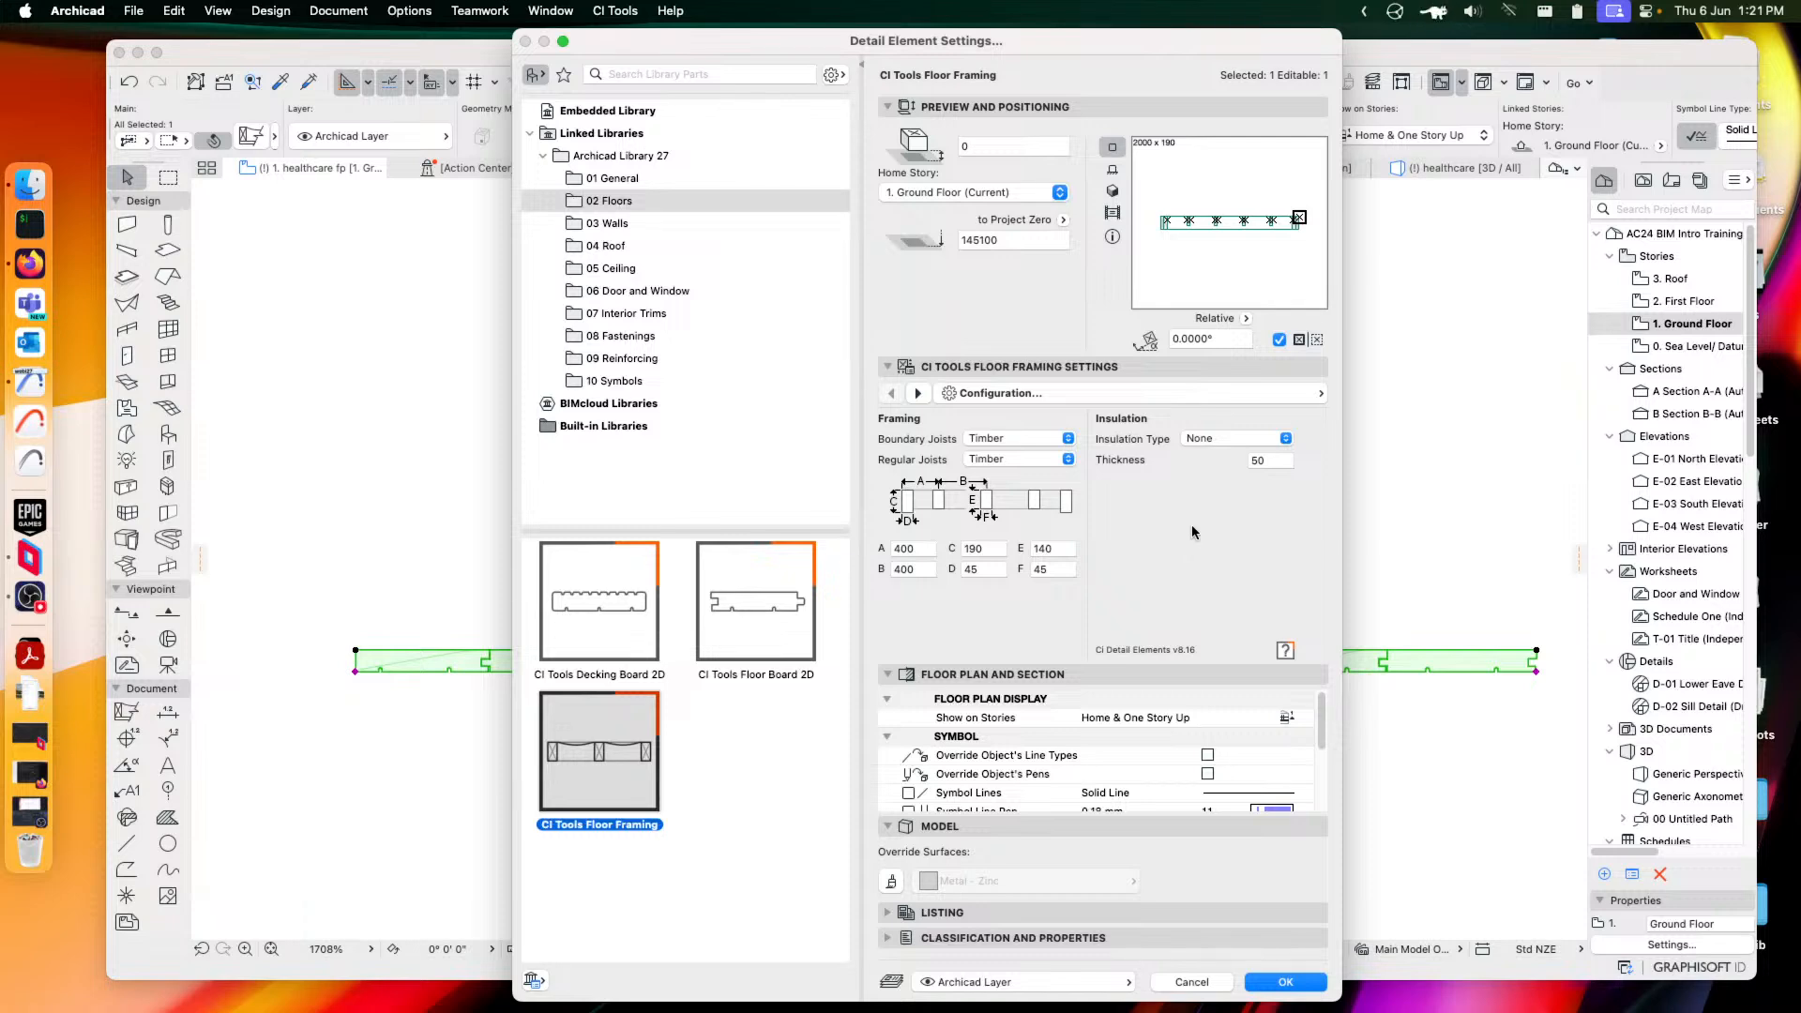
left_click(1000, 443)
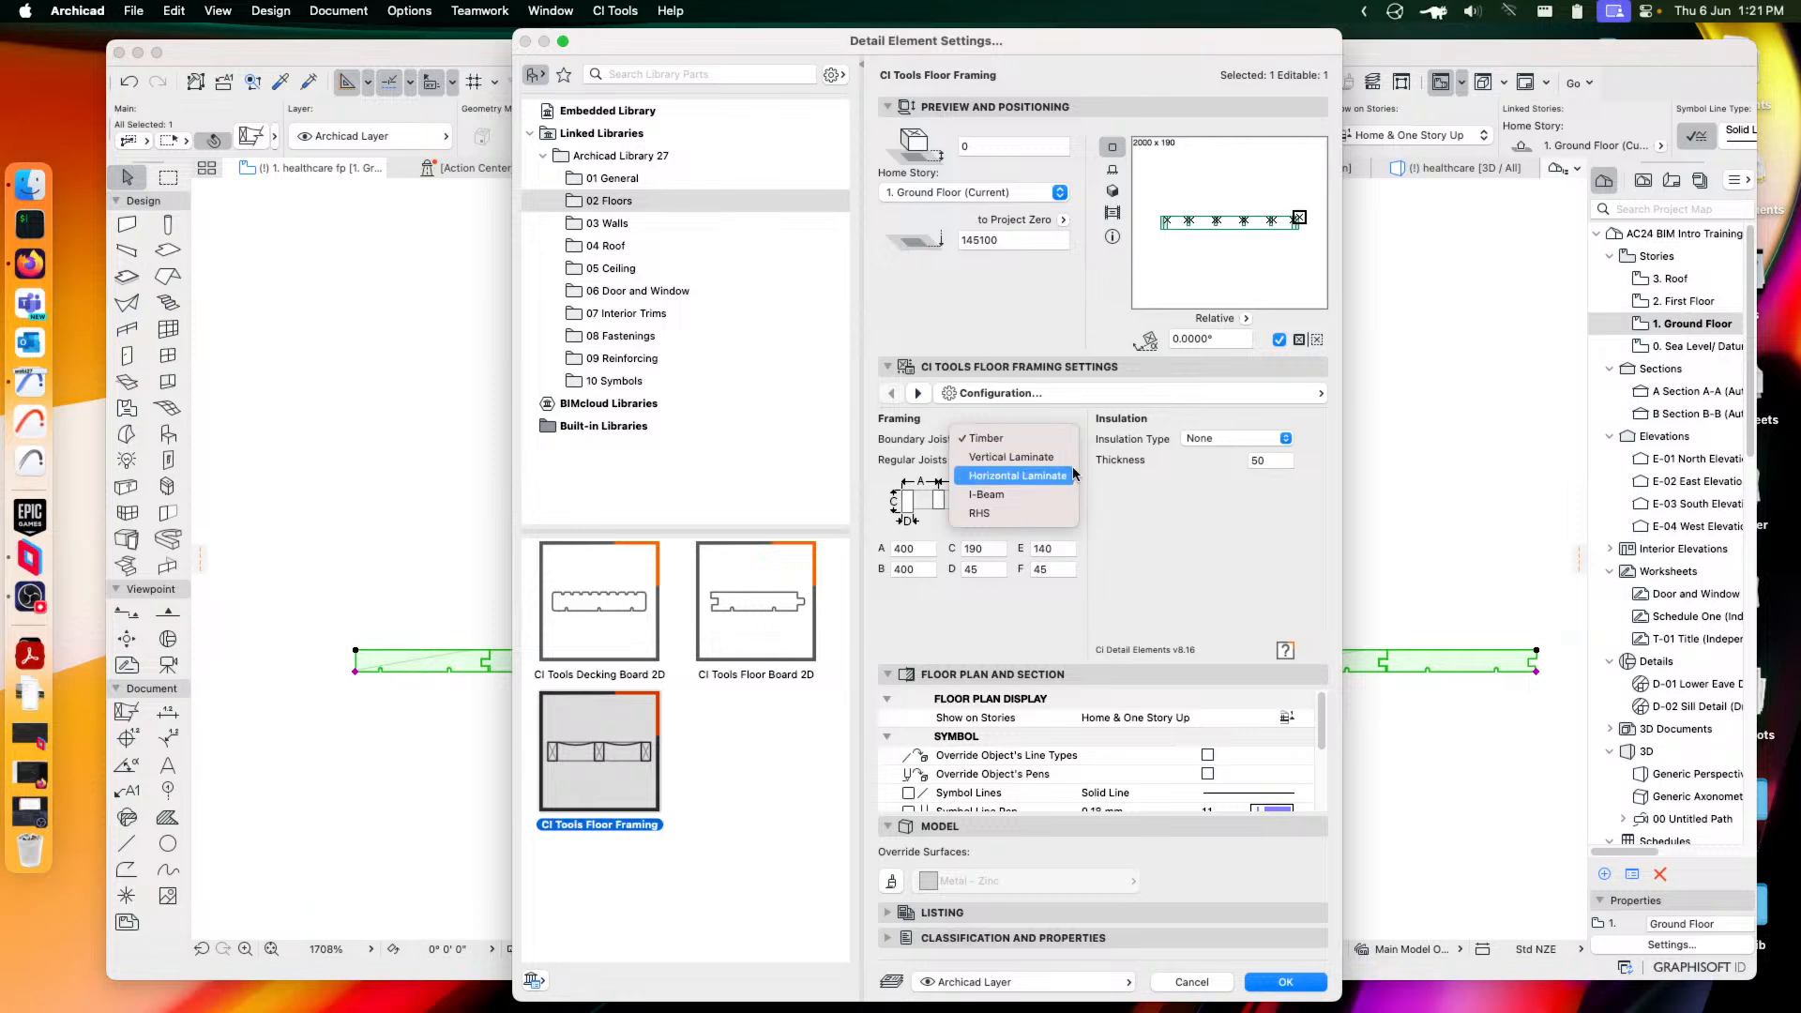
left_click(1029, 460)
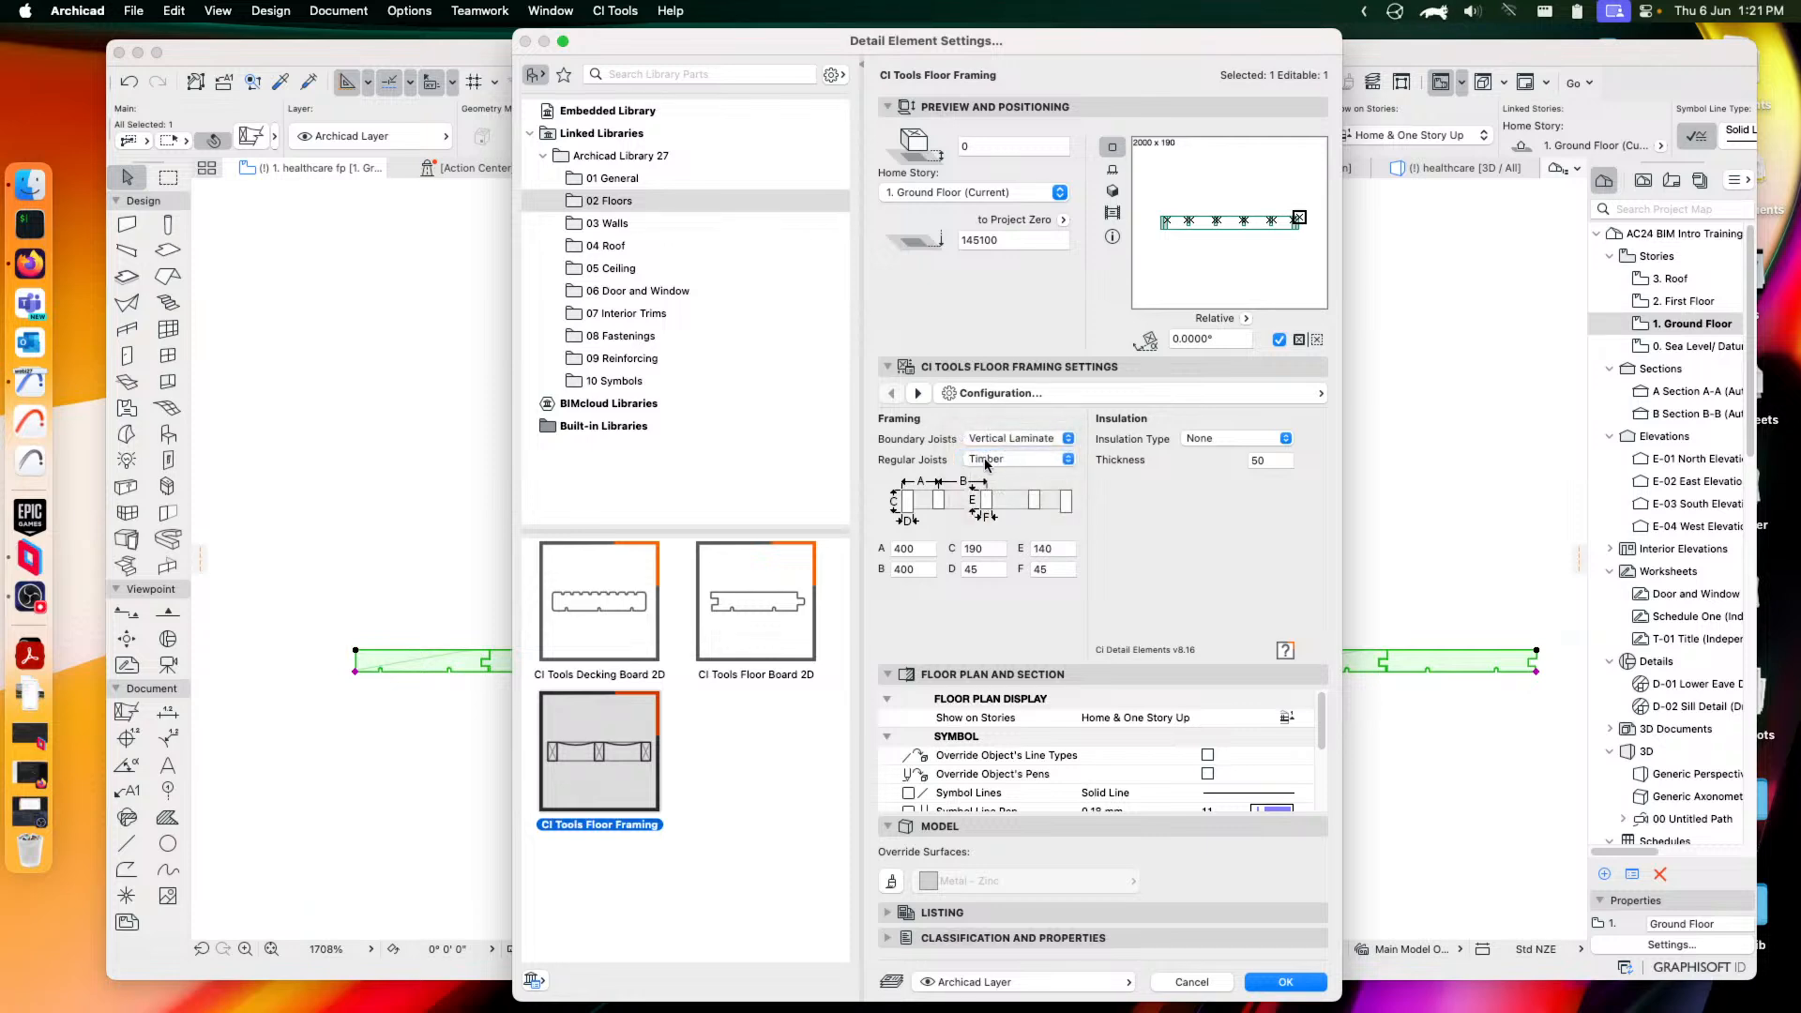
left_click(987, 460)
left_click(993, 535)
Set the framing's insulation type to Batts/Fibre and apply the settings
left_click(1235, 439)
left_click(1233, 475)
left_click(1233, 439)
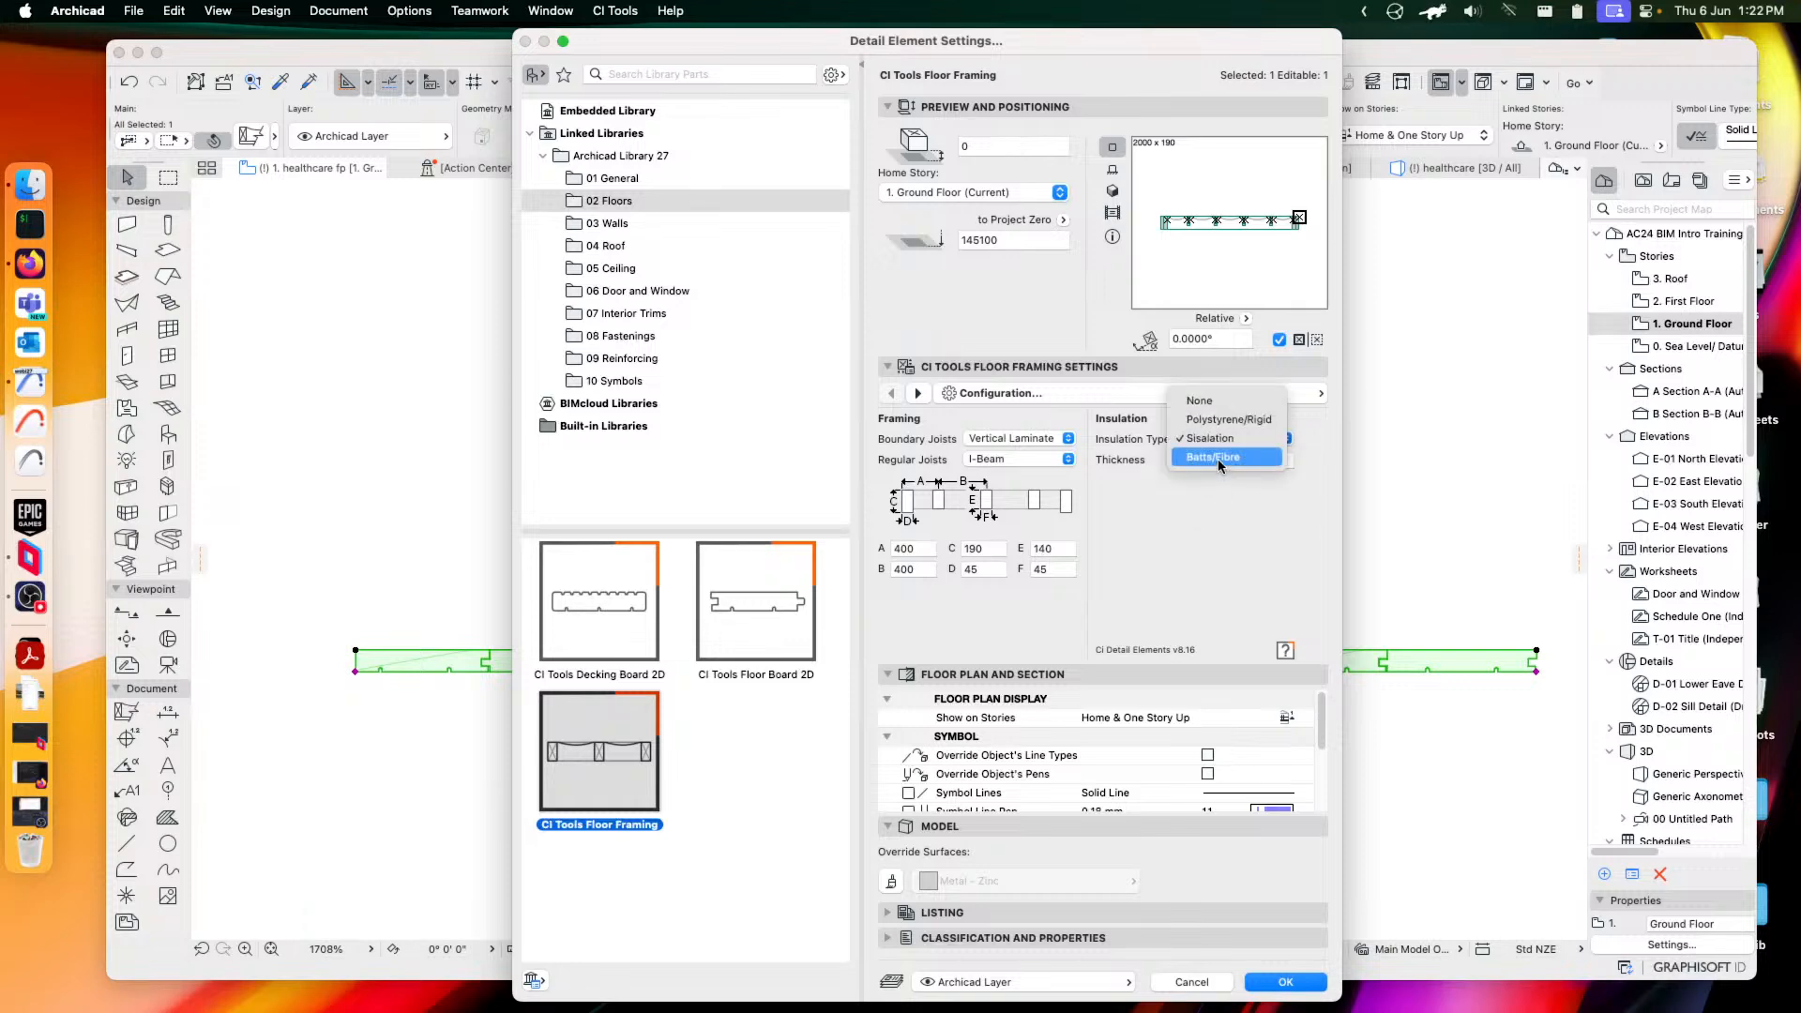
left_click(1217, 464)
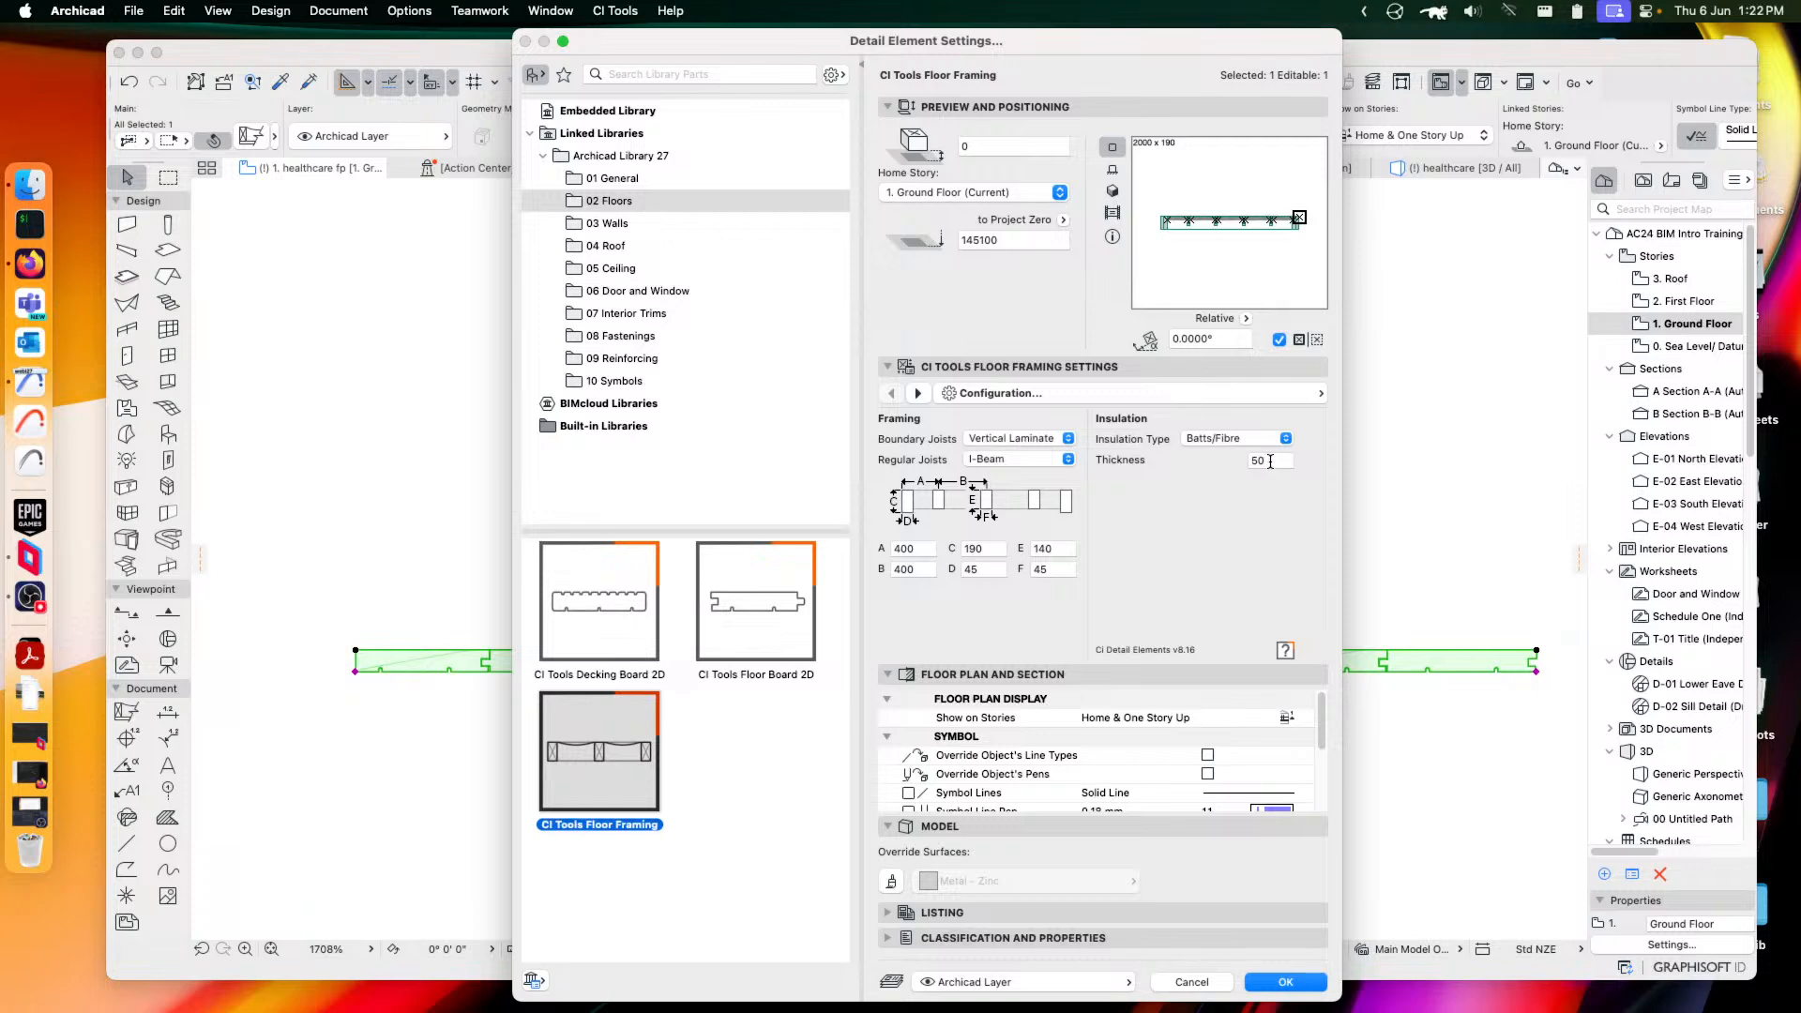
left_click(1284, 981)
Zoom and pan around the plan to inspect the floor framing's I-beam joists and batt insulation
scroll(1250, 704, "down", 5)
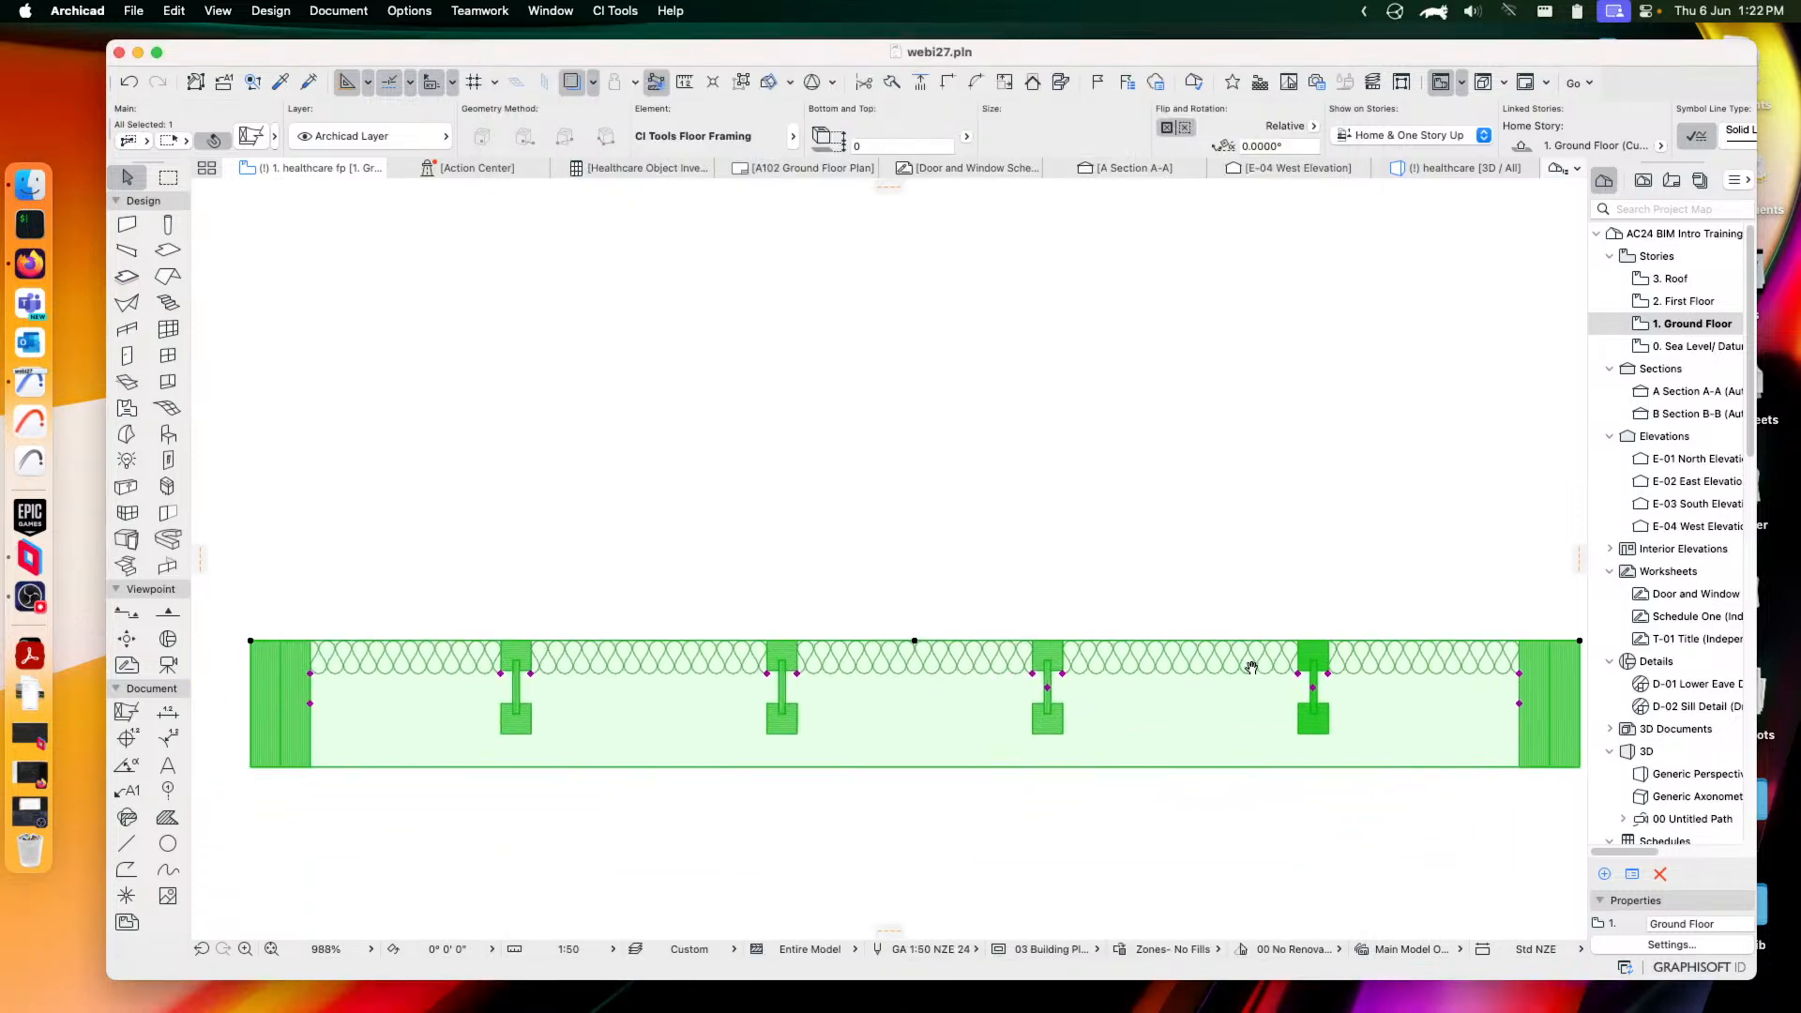
scroll(1256, 704, "up", 5)
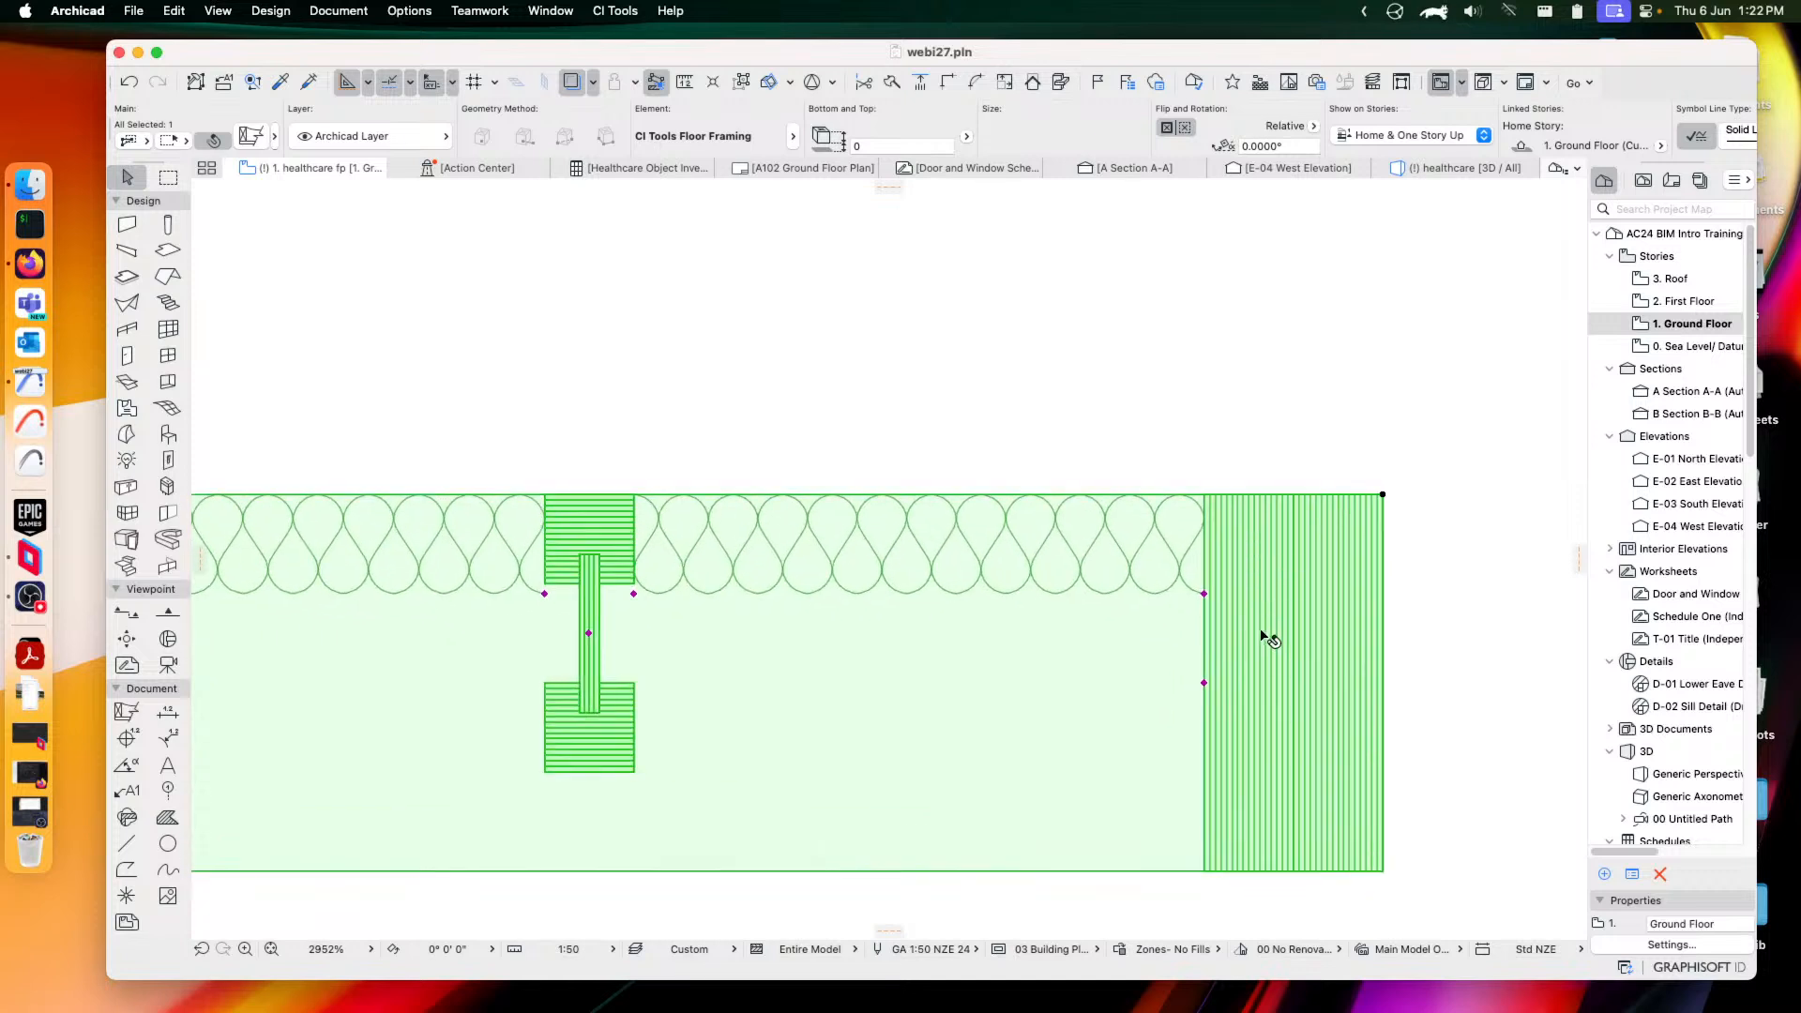
scroll(1265, 631, "down", 1)
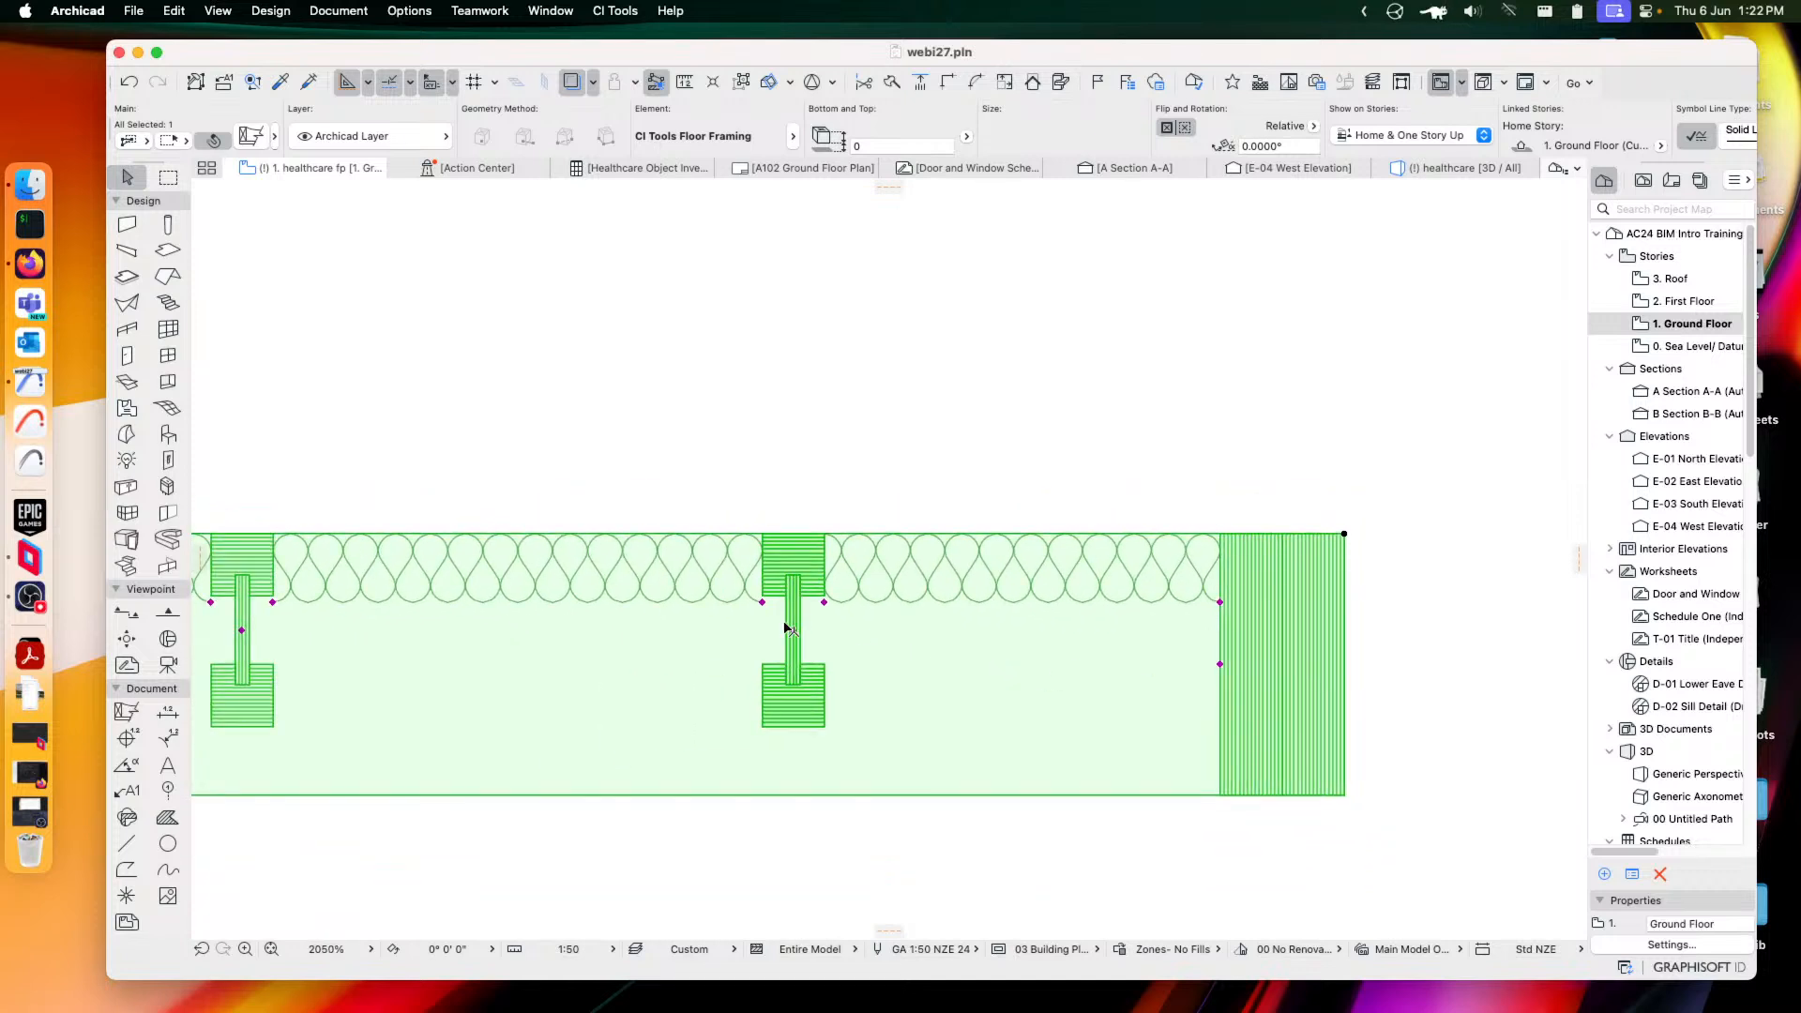
scroll(791, 628, "left", 5)
scroll(769, 669, "down", 3)
scroll(752, 664, "left", 3)
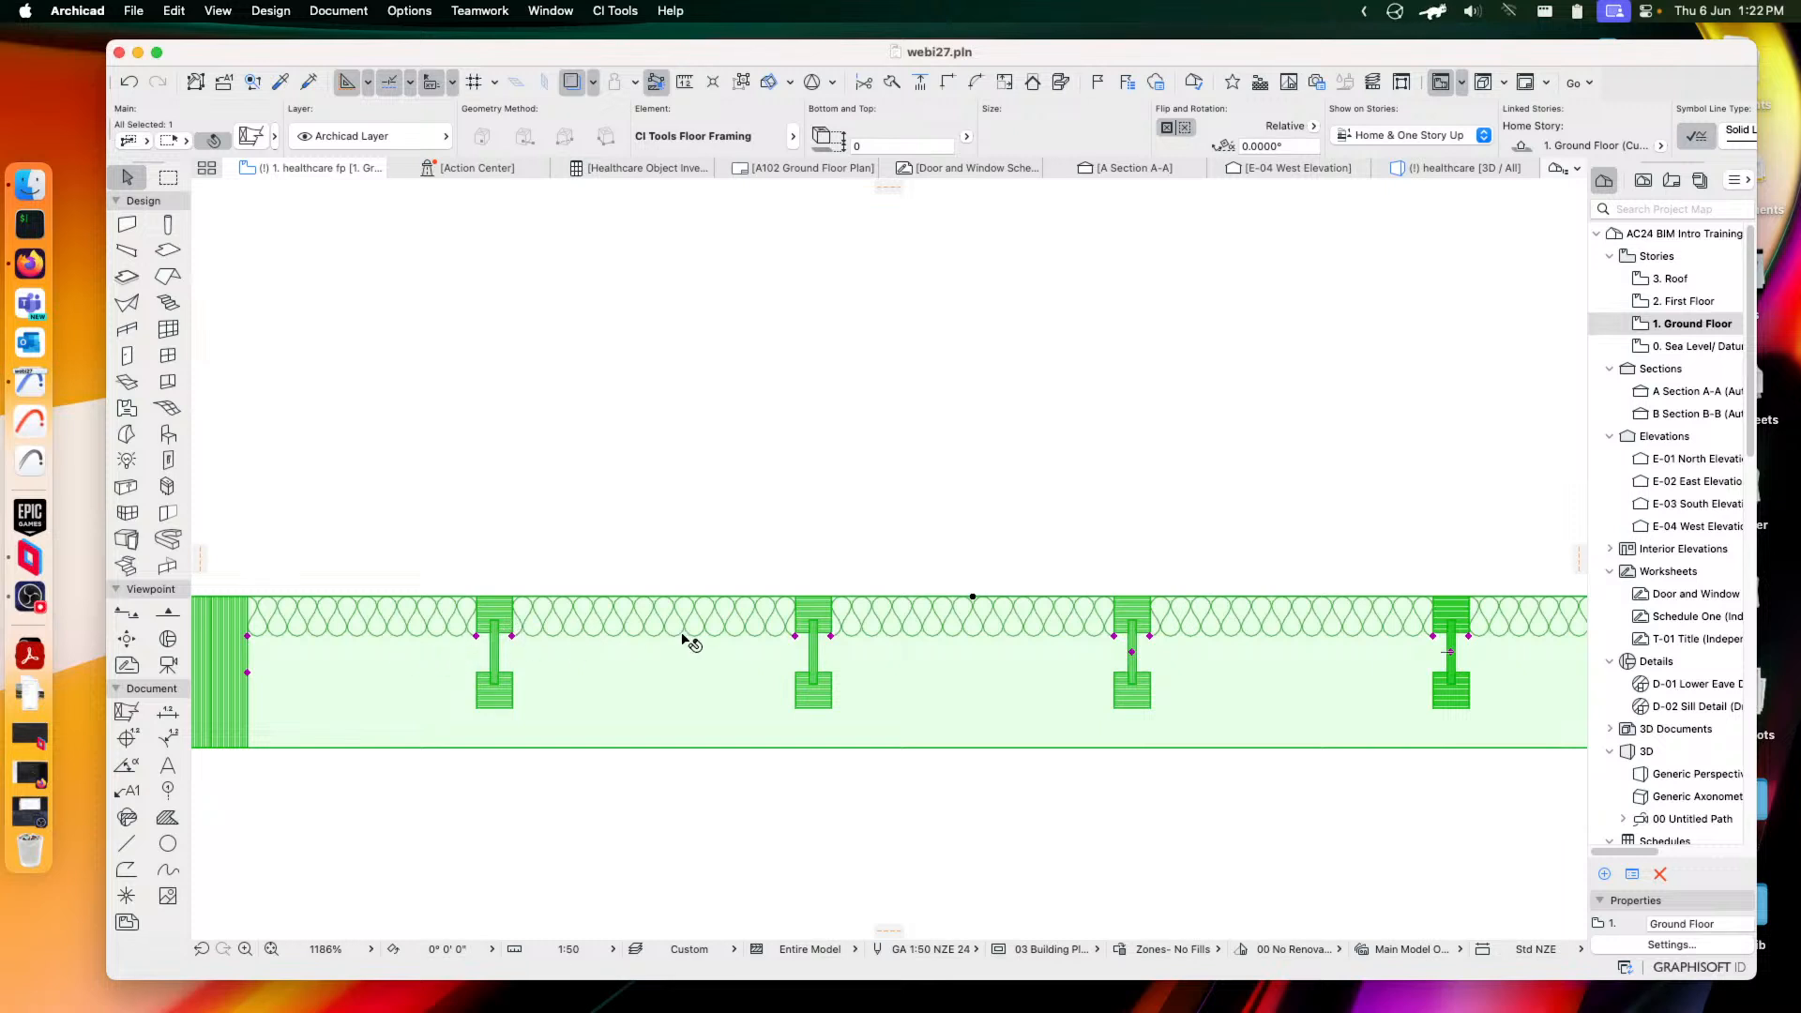
scroll(1117, 636, "right", 3)
scroll(1084, 540, "down", 2)
Cancel the accidental move with Esc and reselect the floor framing element
left_click(1082, 659)
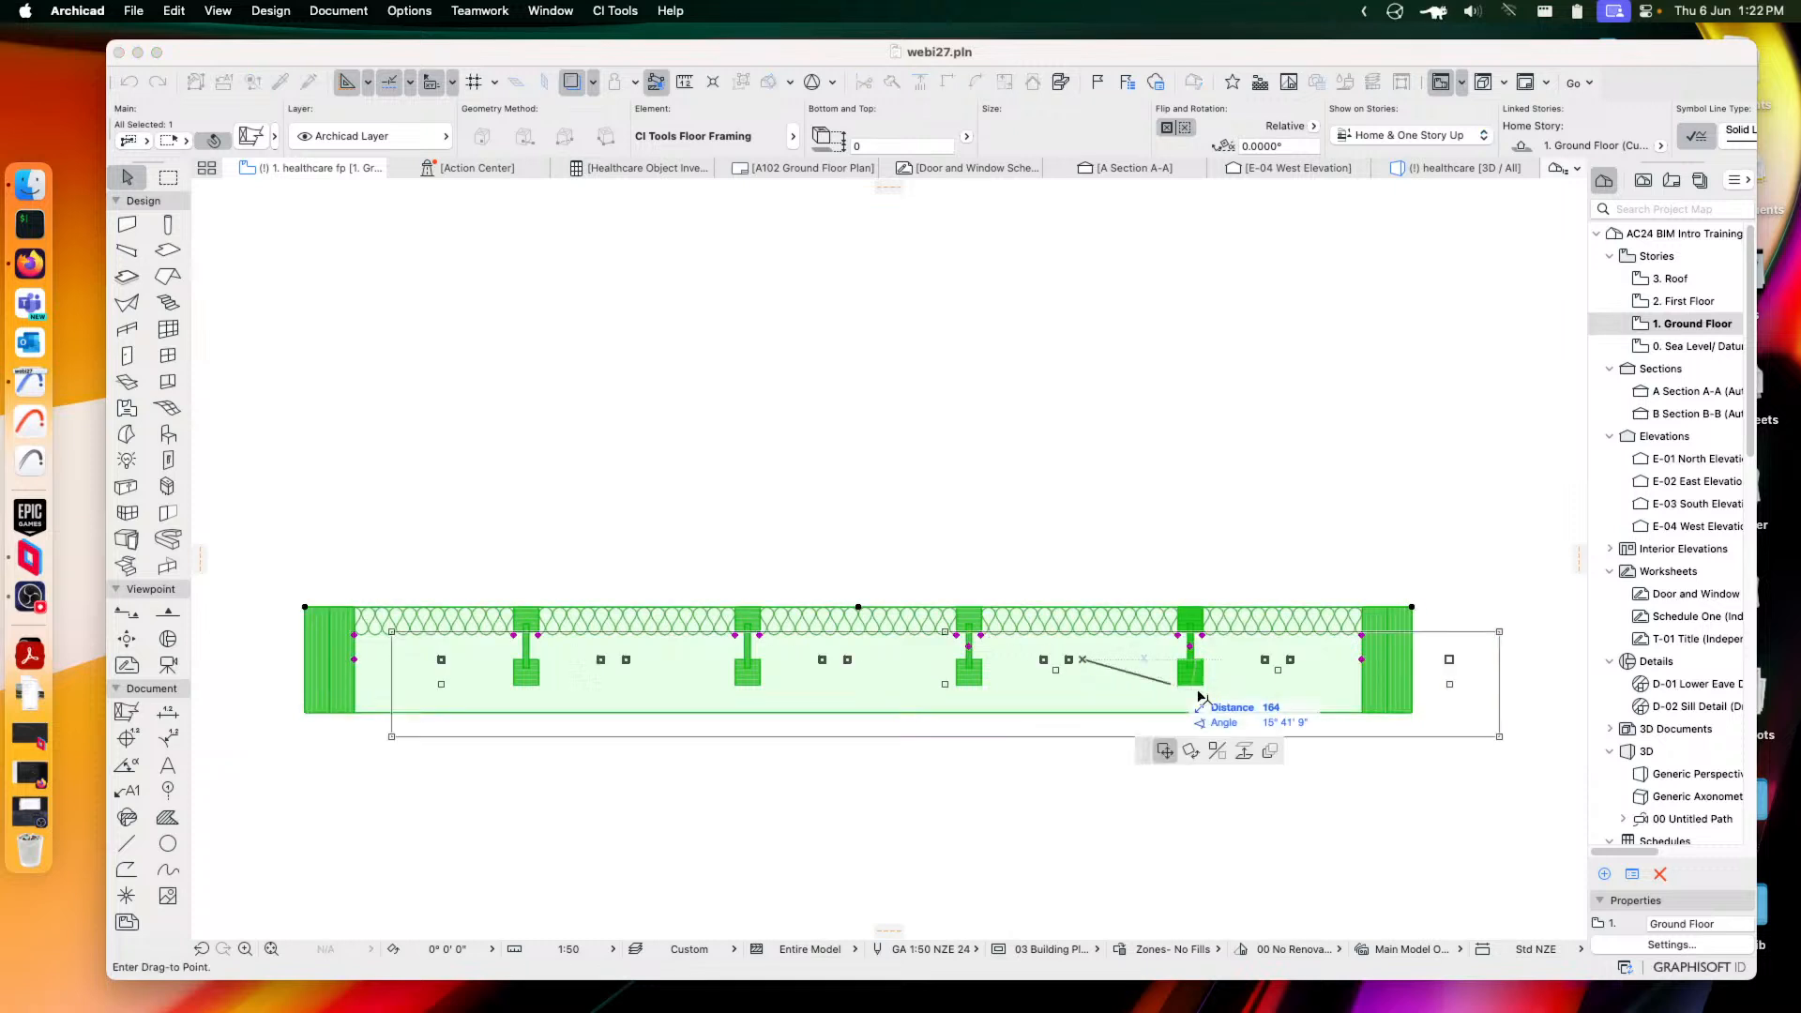
key("Escape")
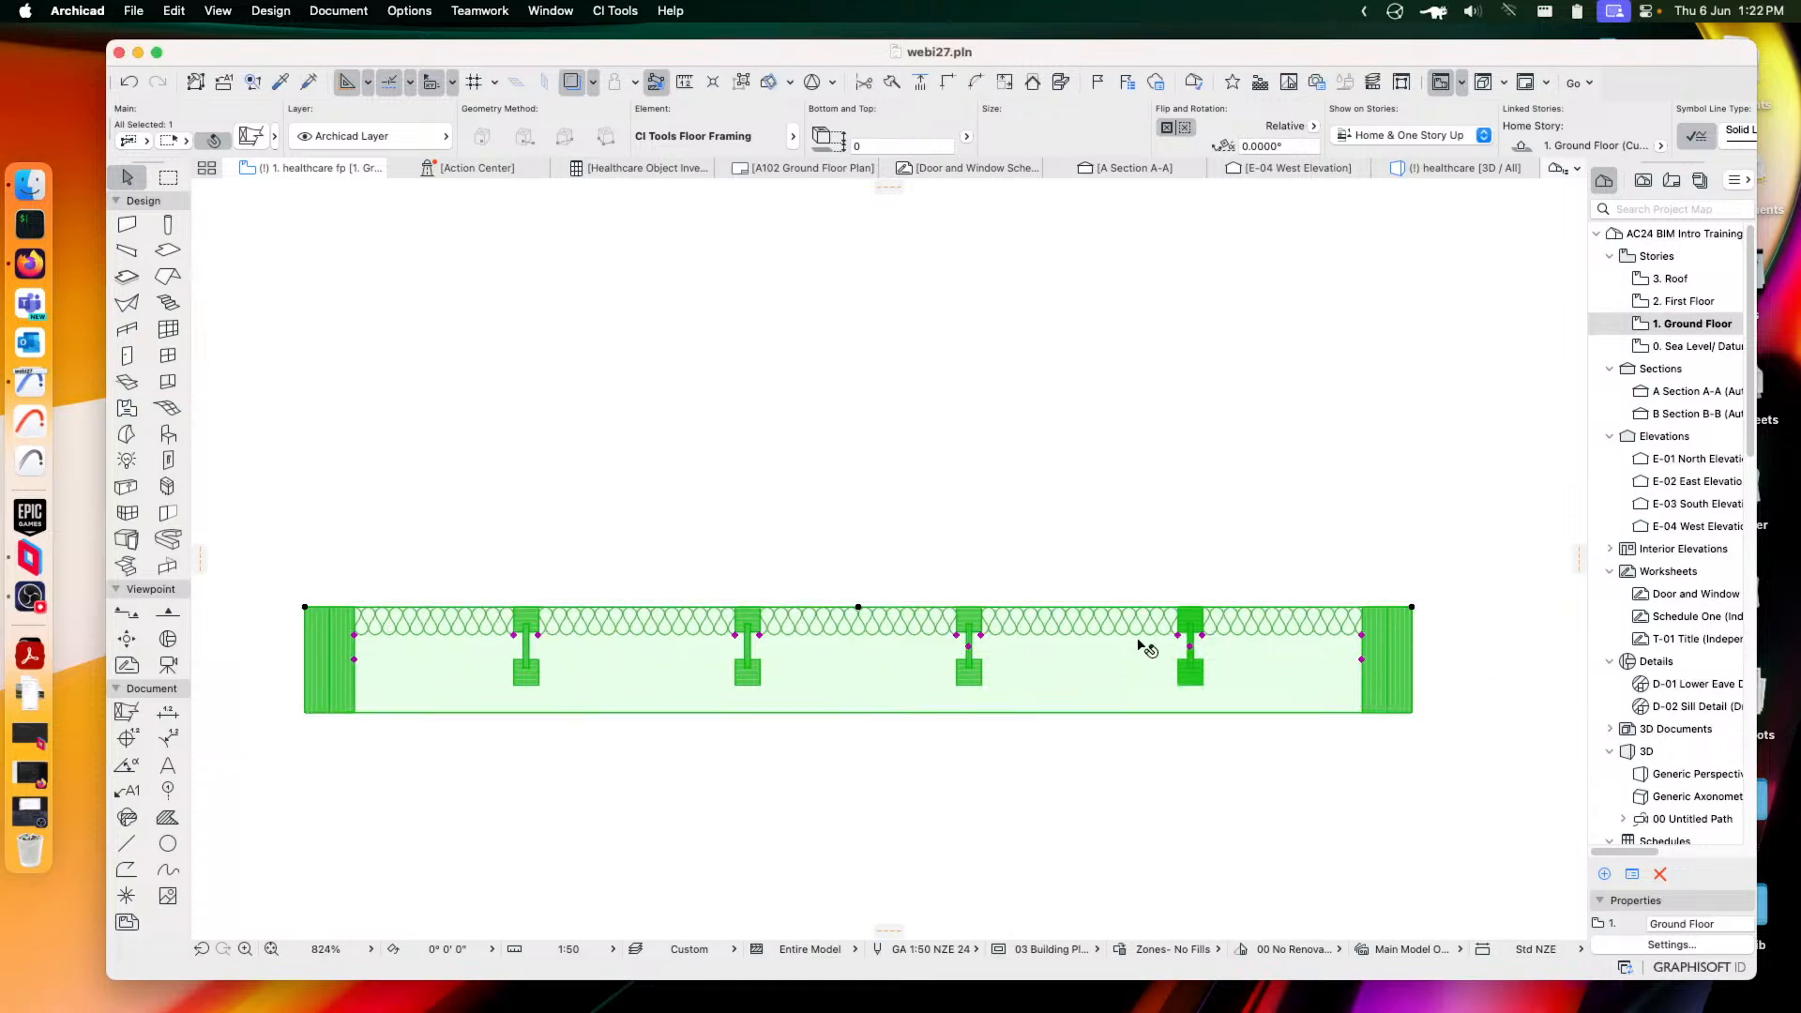
left_click(1164, 552)
left_click(1334, 546)
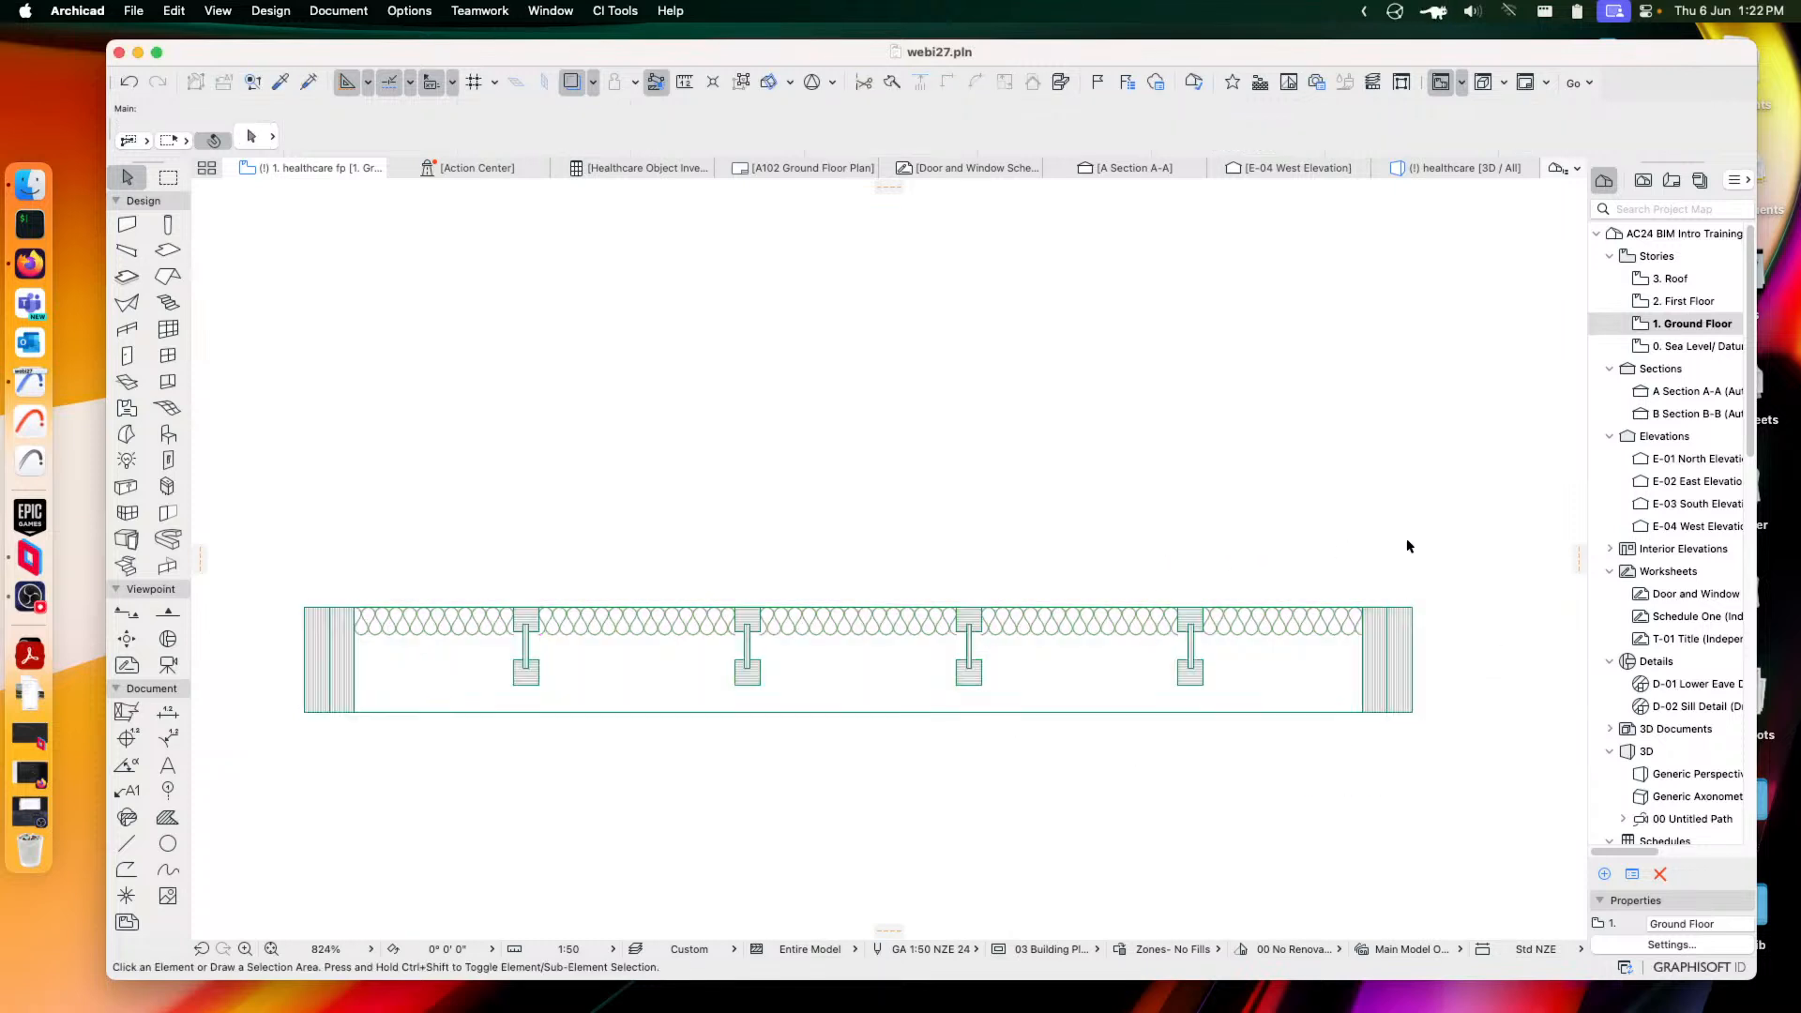
left_click(1401, 629)
Replace the floor framing with CI Tools Brick Wall Section from the 03 Walls folder
left_click(252, 137)
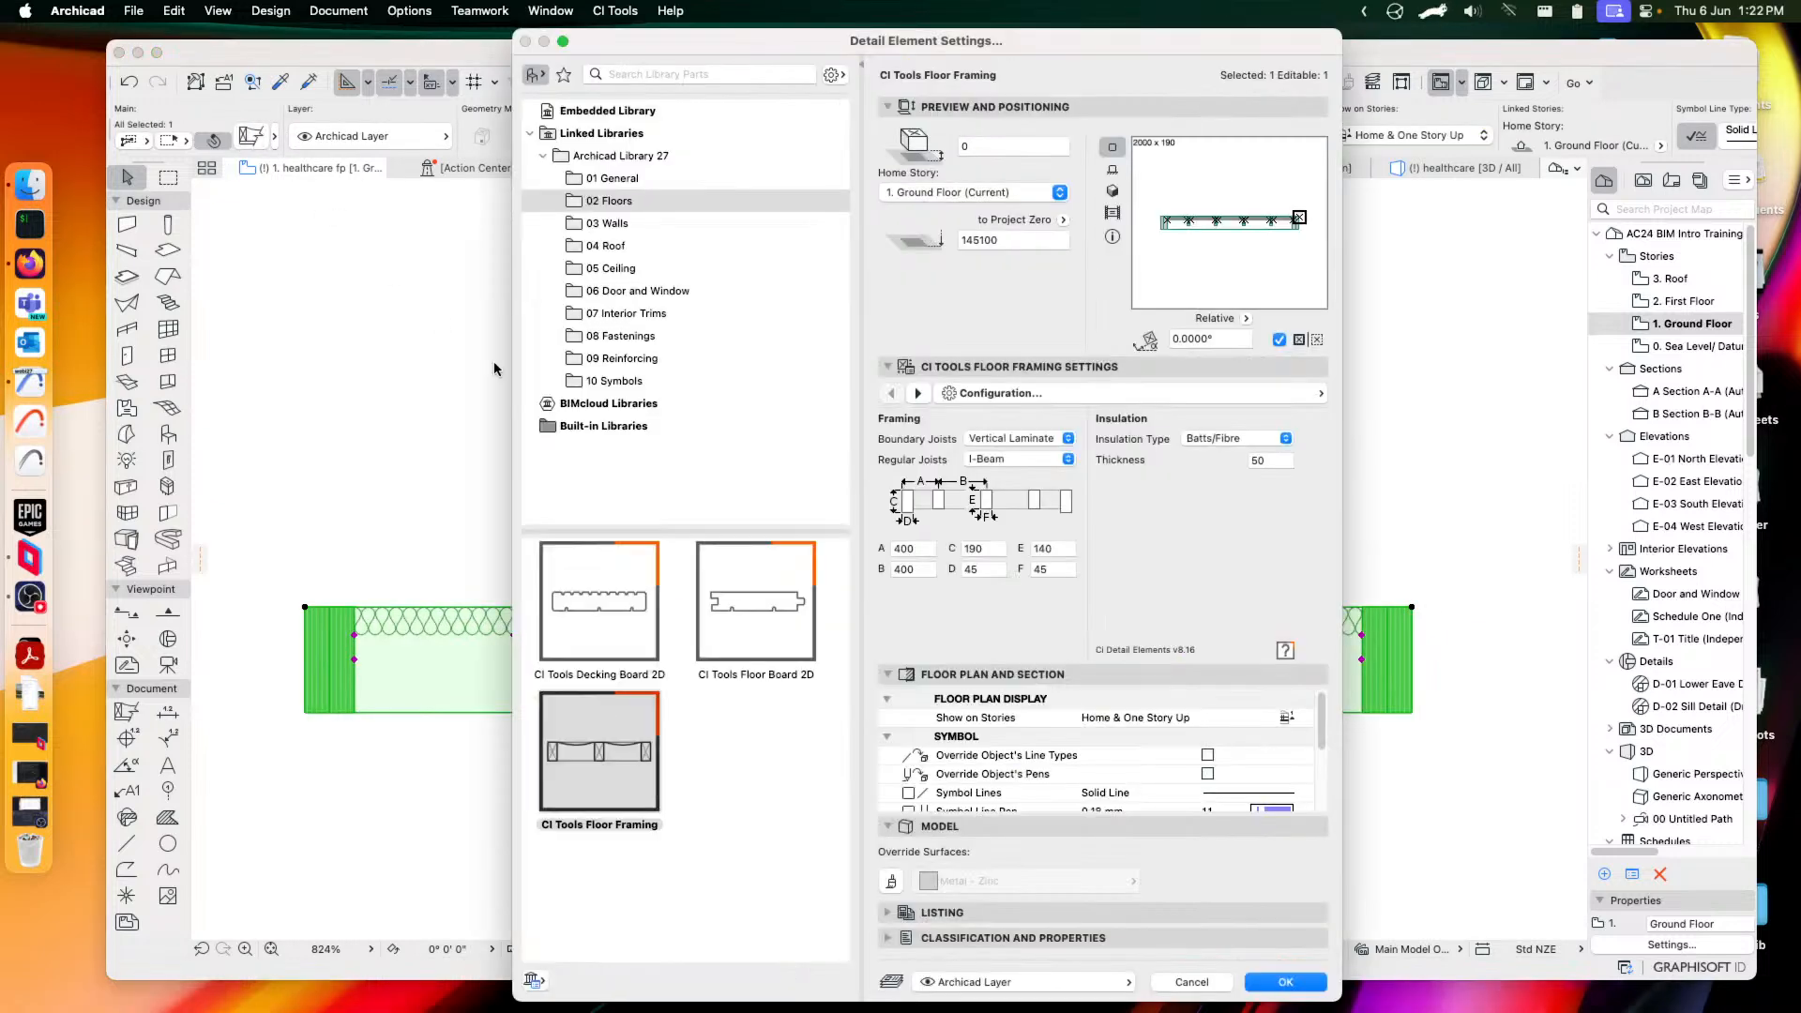
left_click(612, 229)
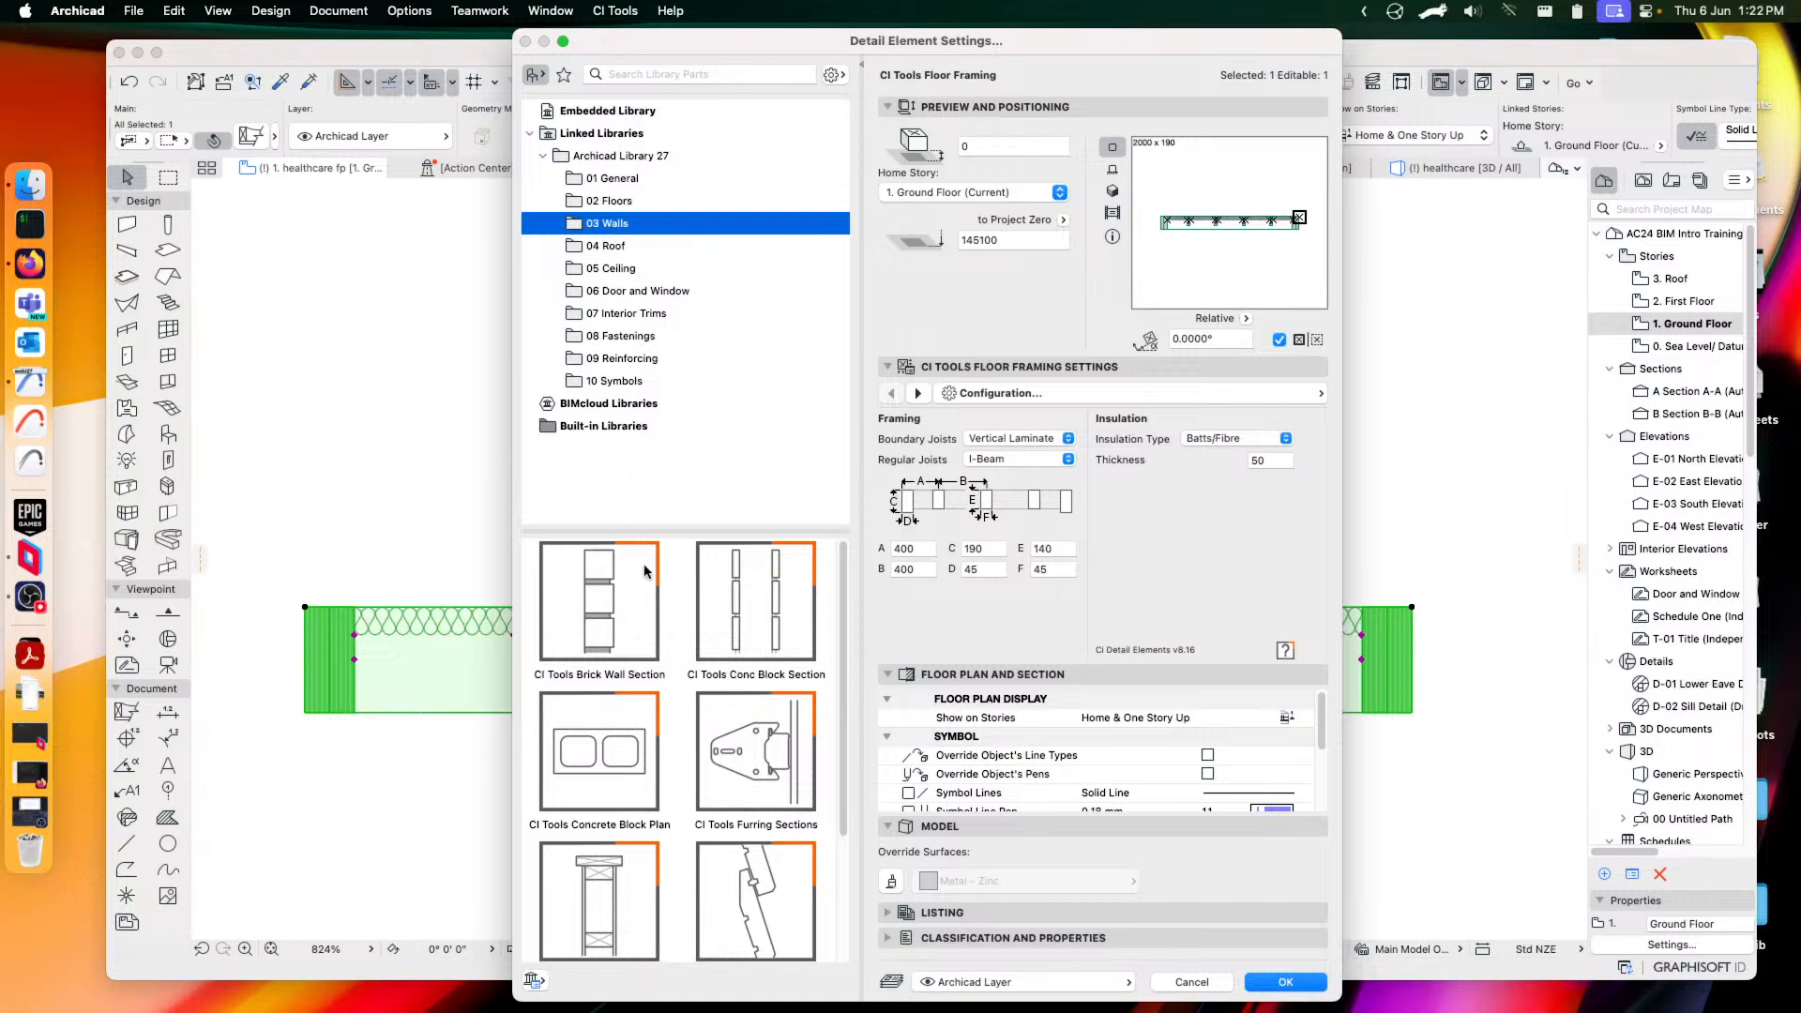
left_click(599, 626)
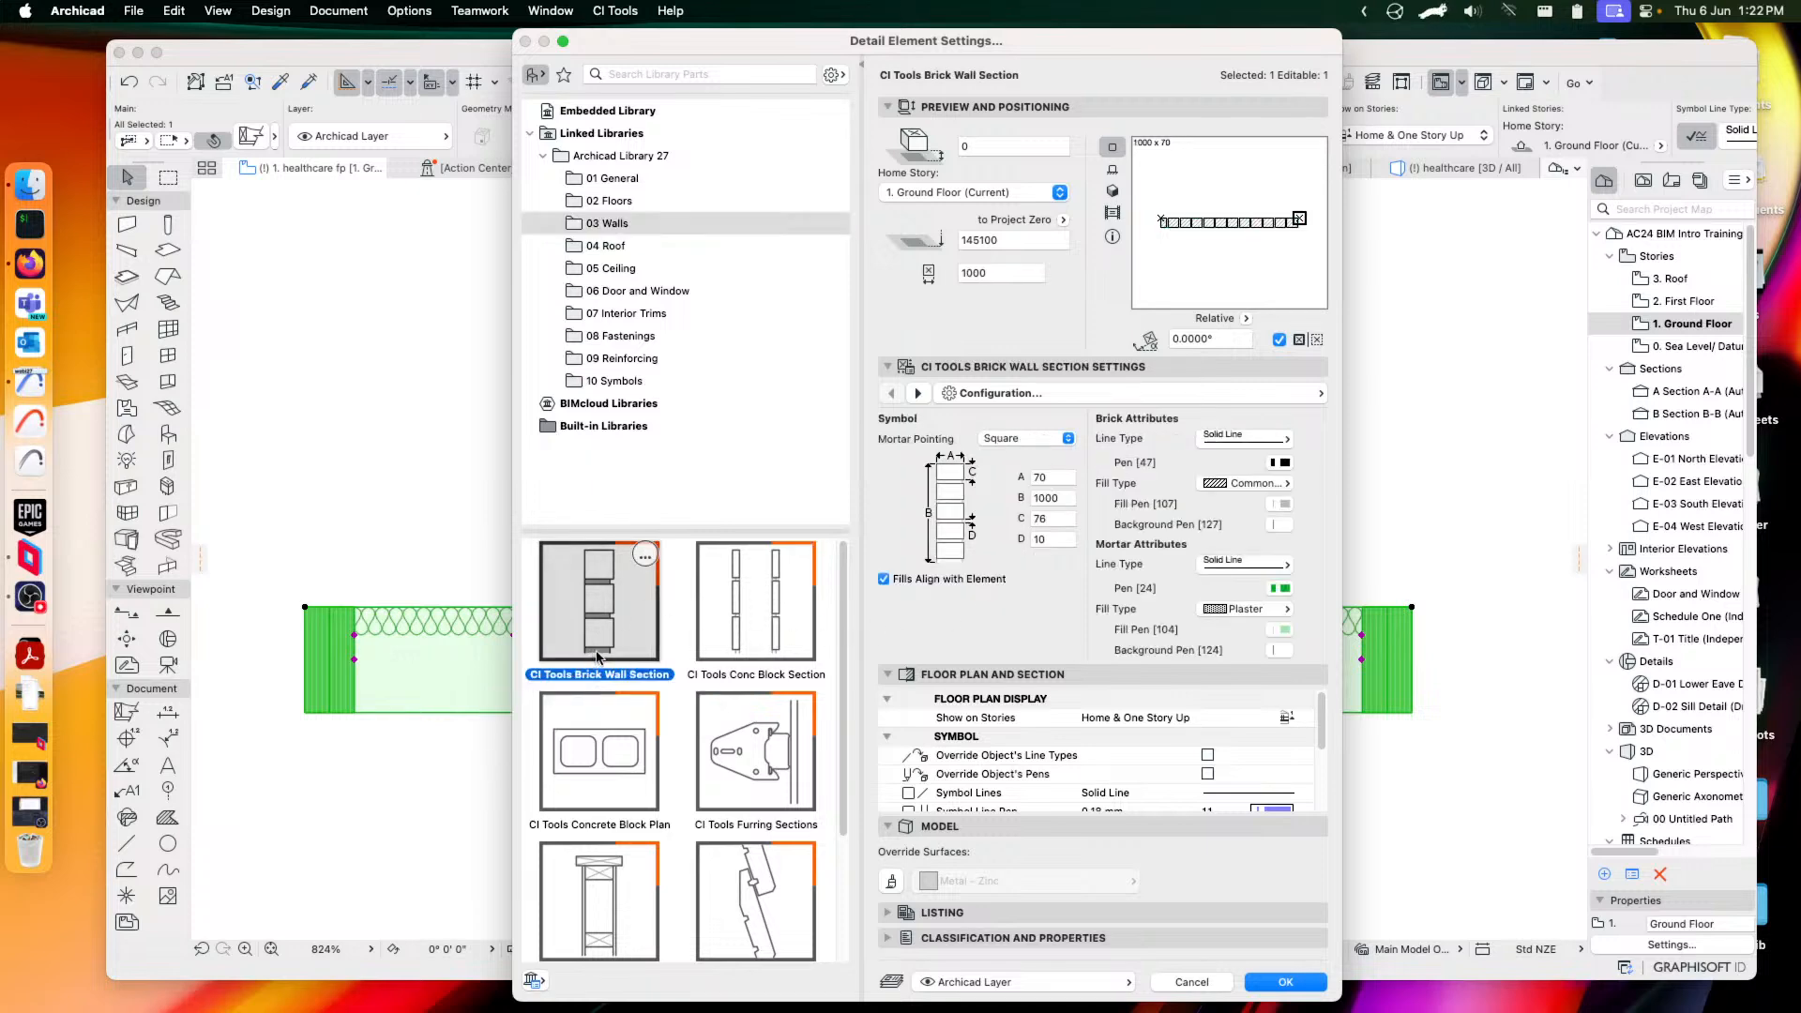
left_click(1311, 985)
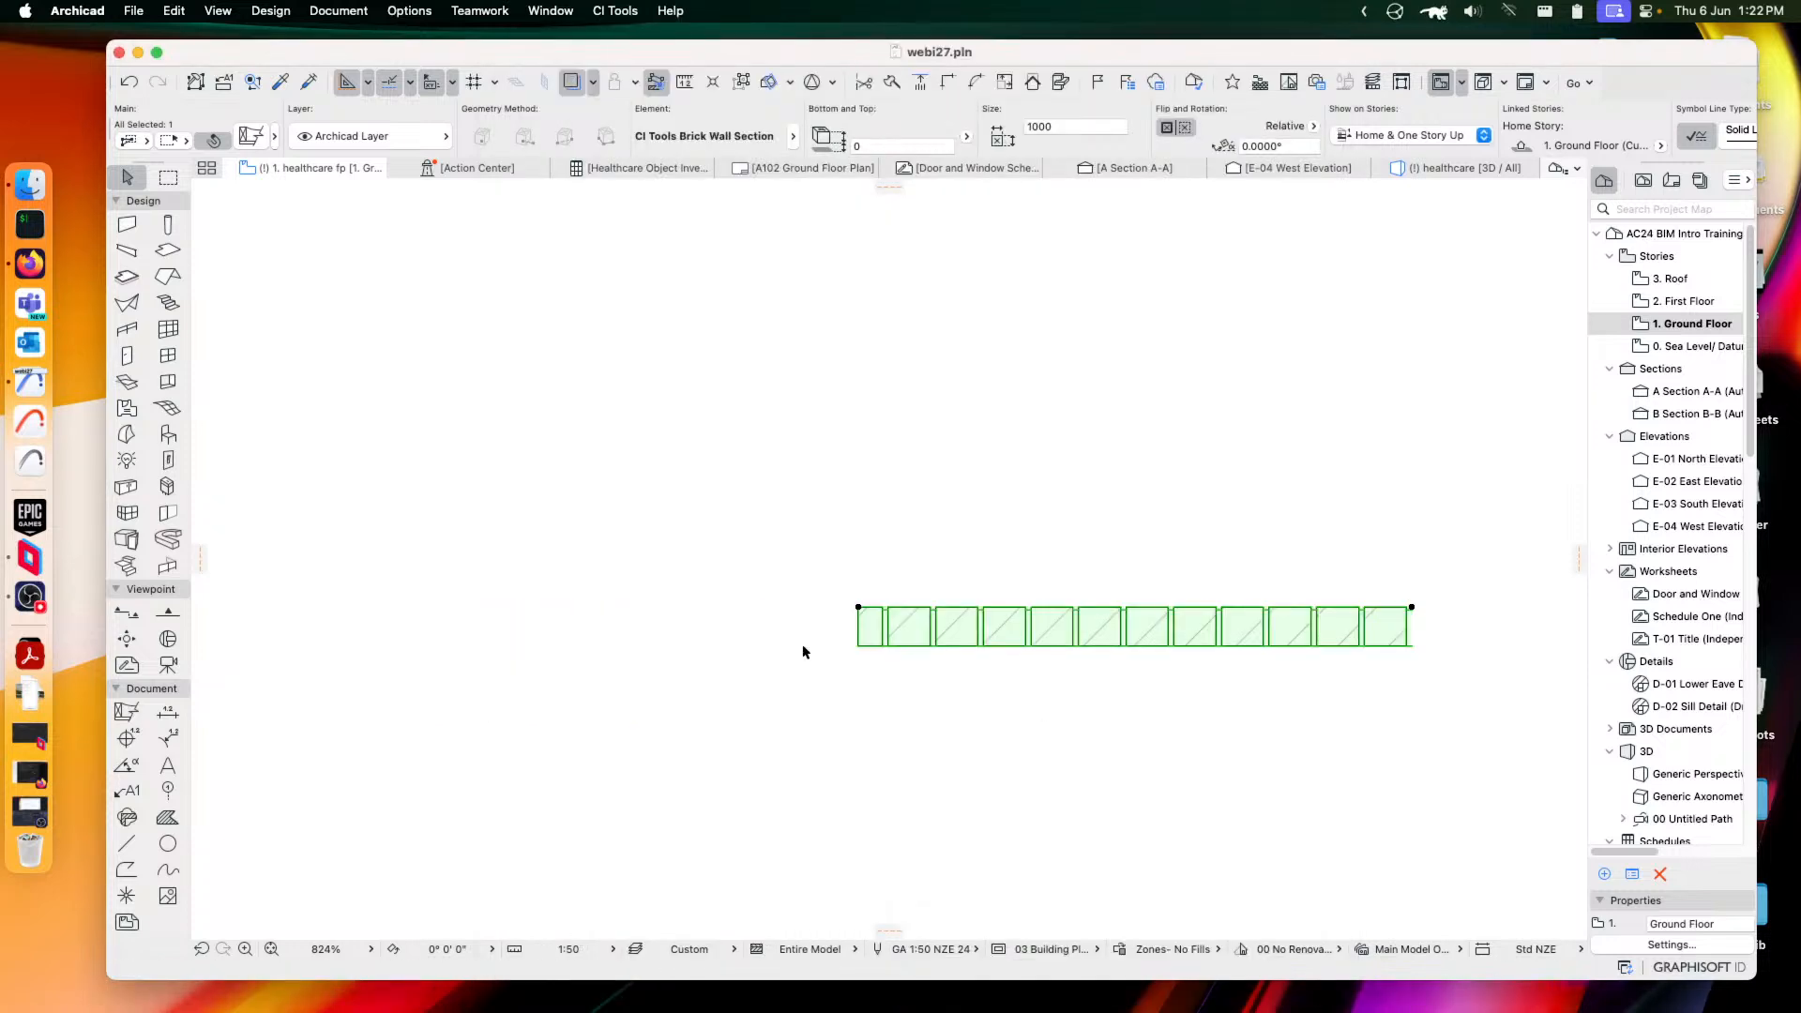
Move the brick wall section left and lengthen it to 1271
left_click_drag(1416, 615, 1127, 636)
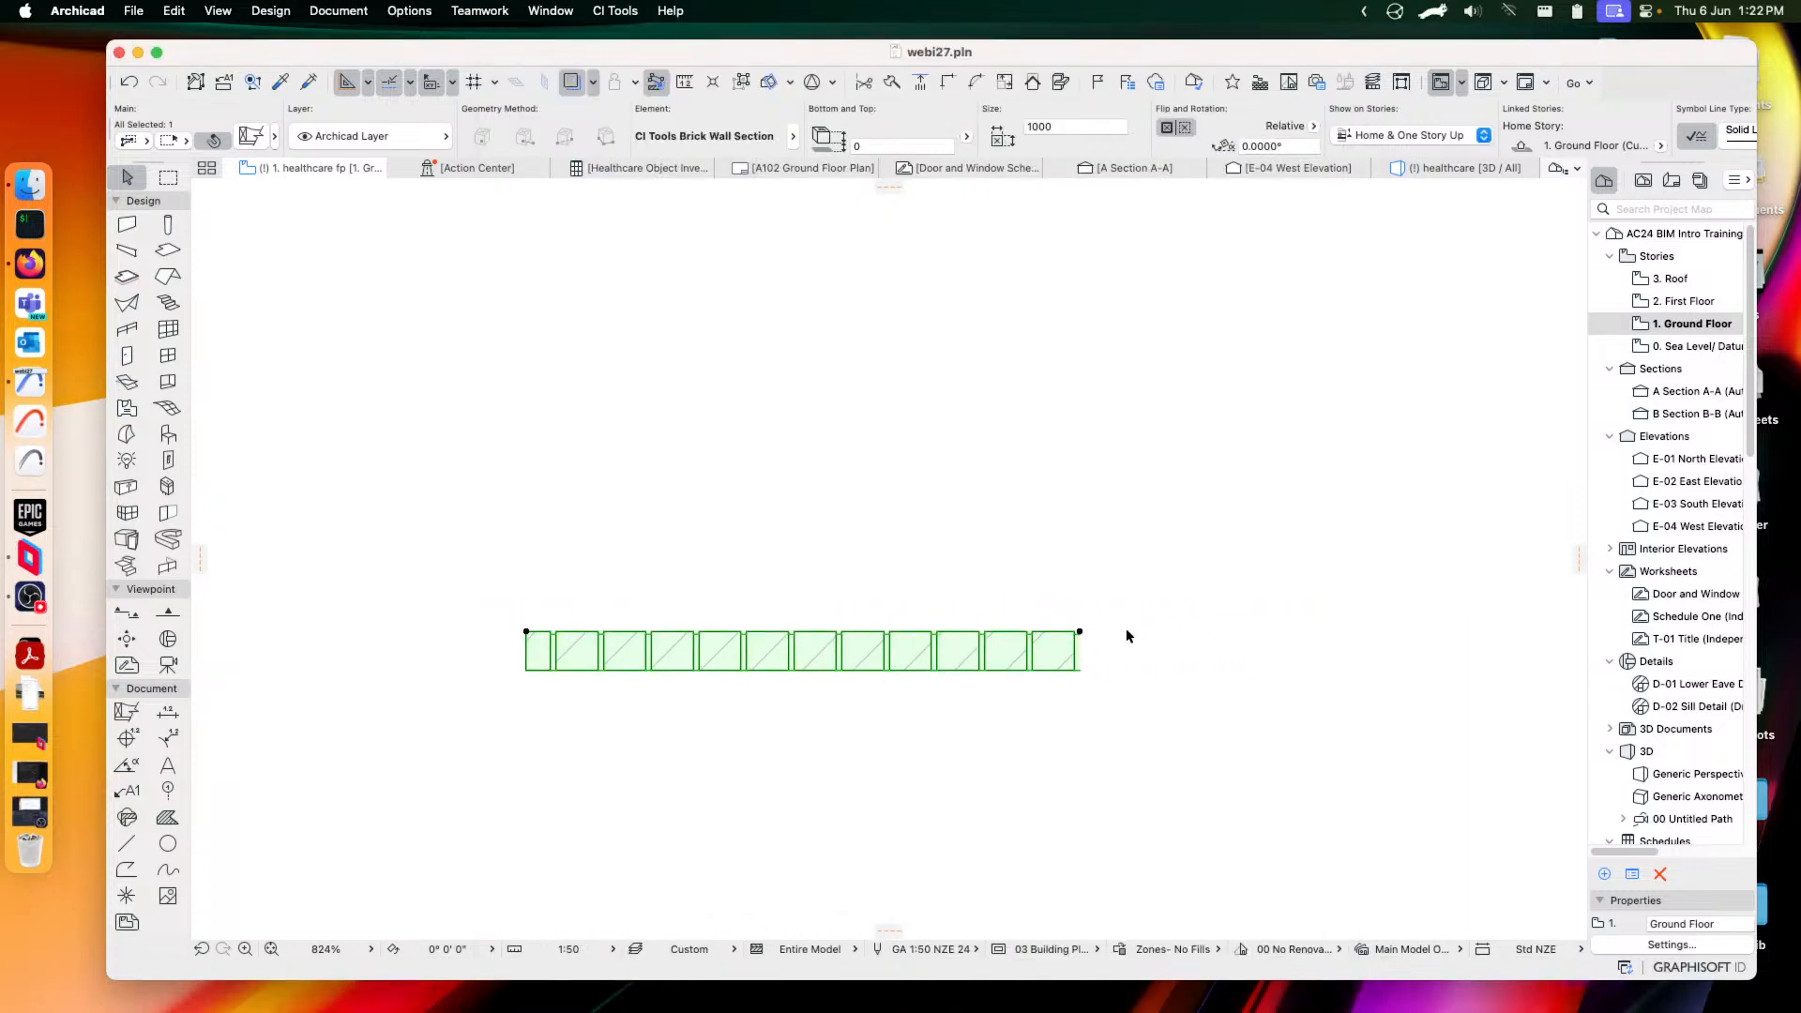
left_click(1079, 632)
left_click(1230, 634)
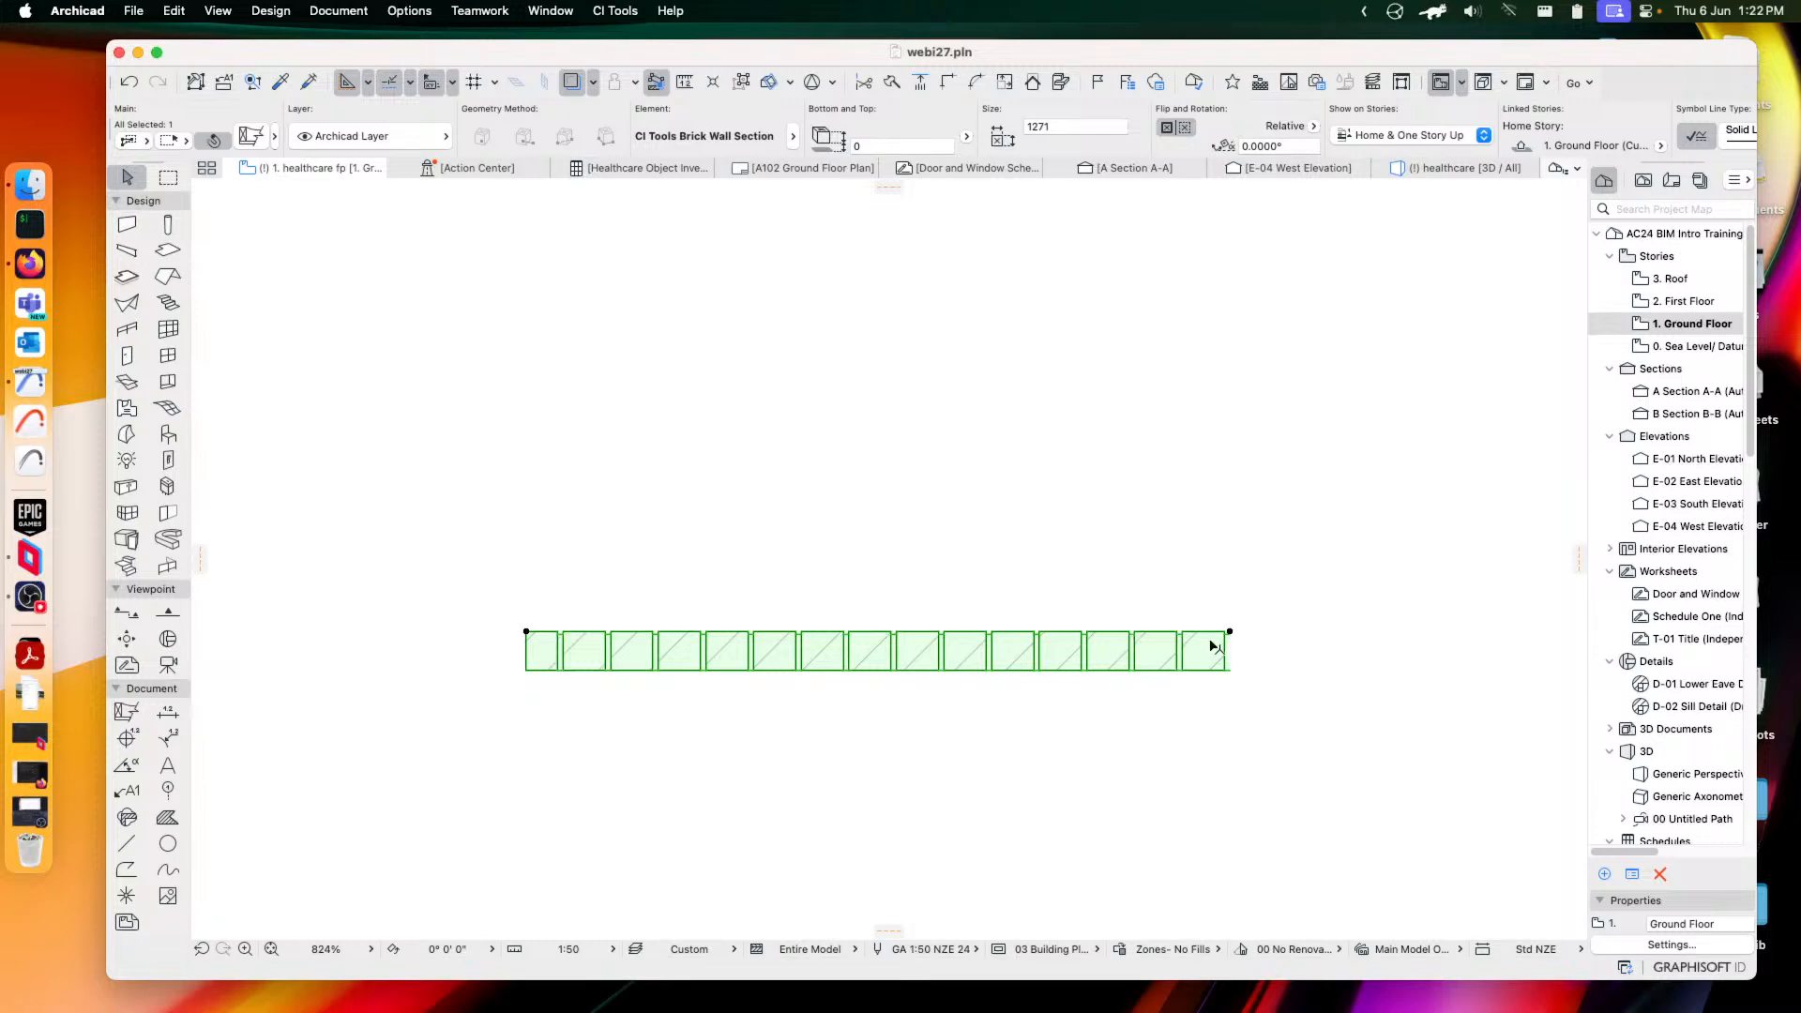
Set the brick wall section's mortar pointing to Round, then reopen its settings
left_click(250, 136)
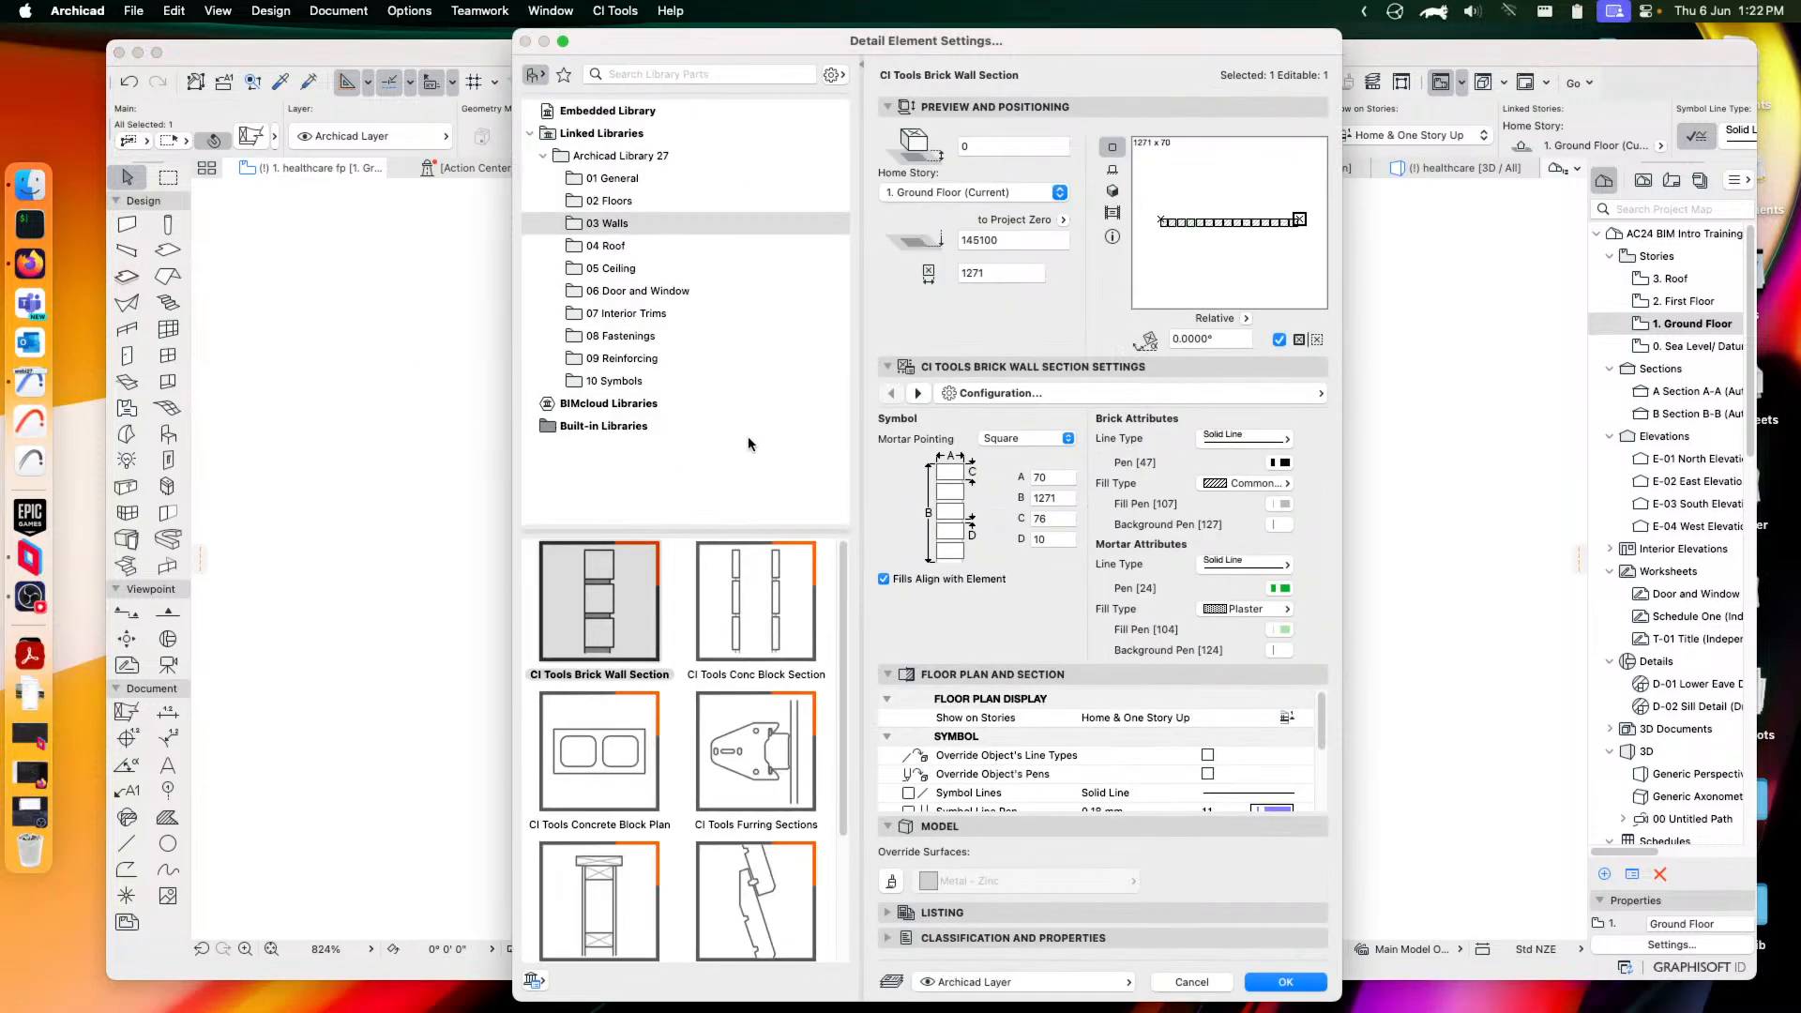
left_click(1028, 439)
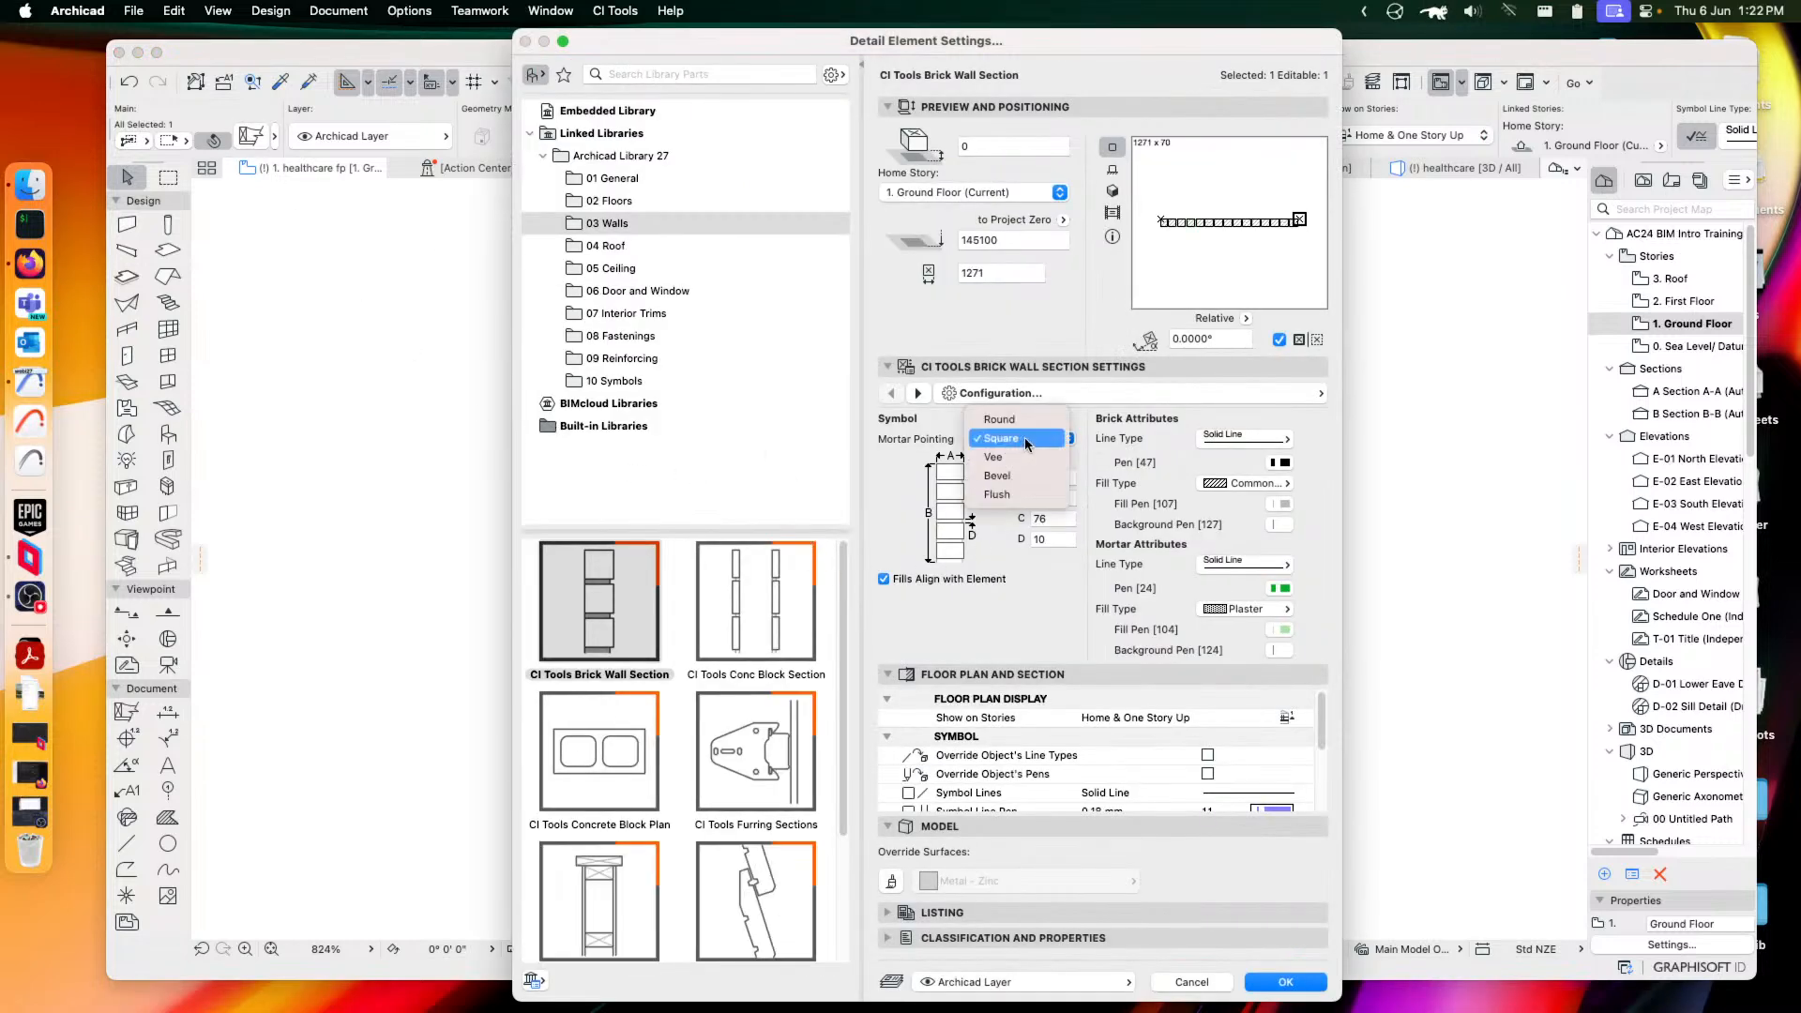
left_click(1013, 424)
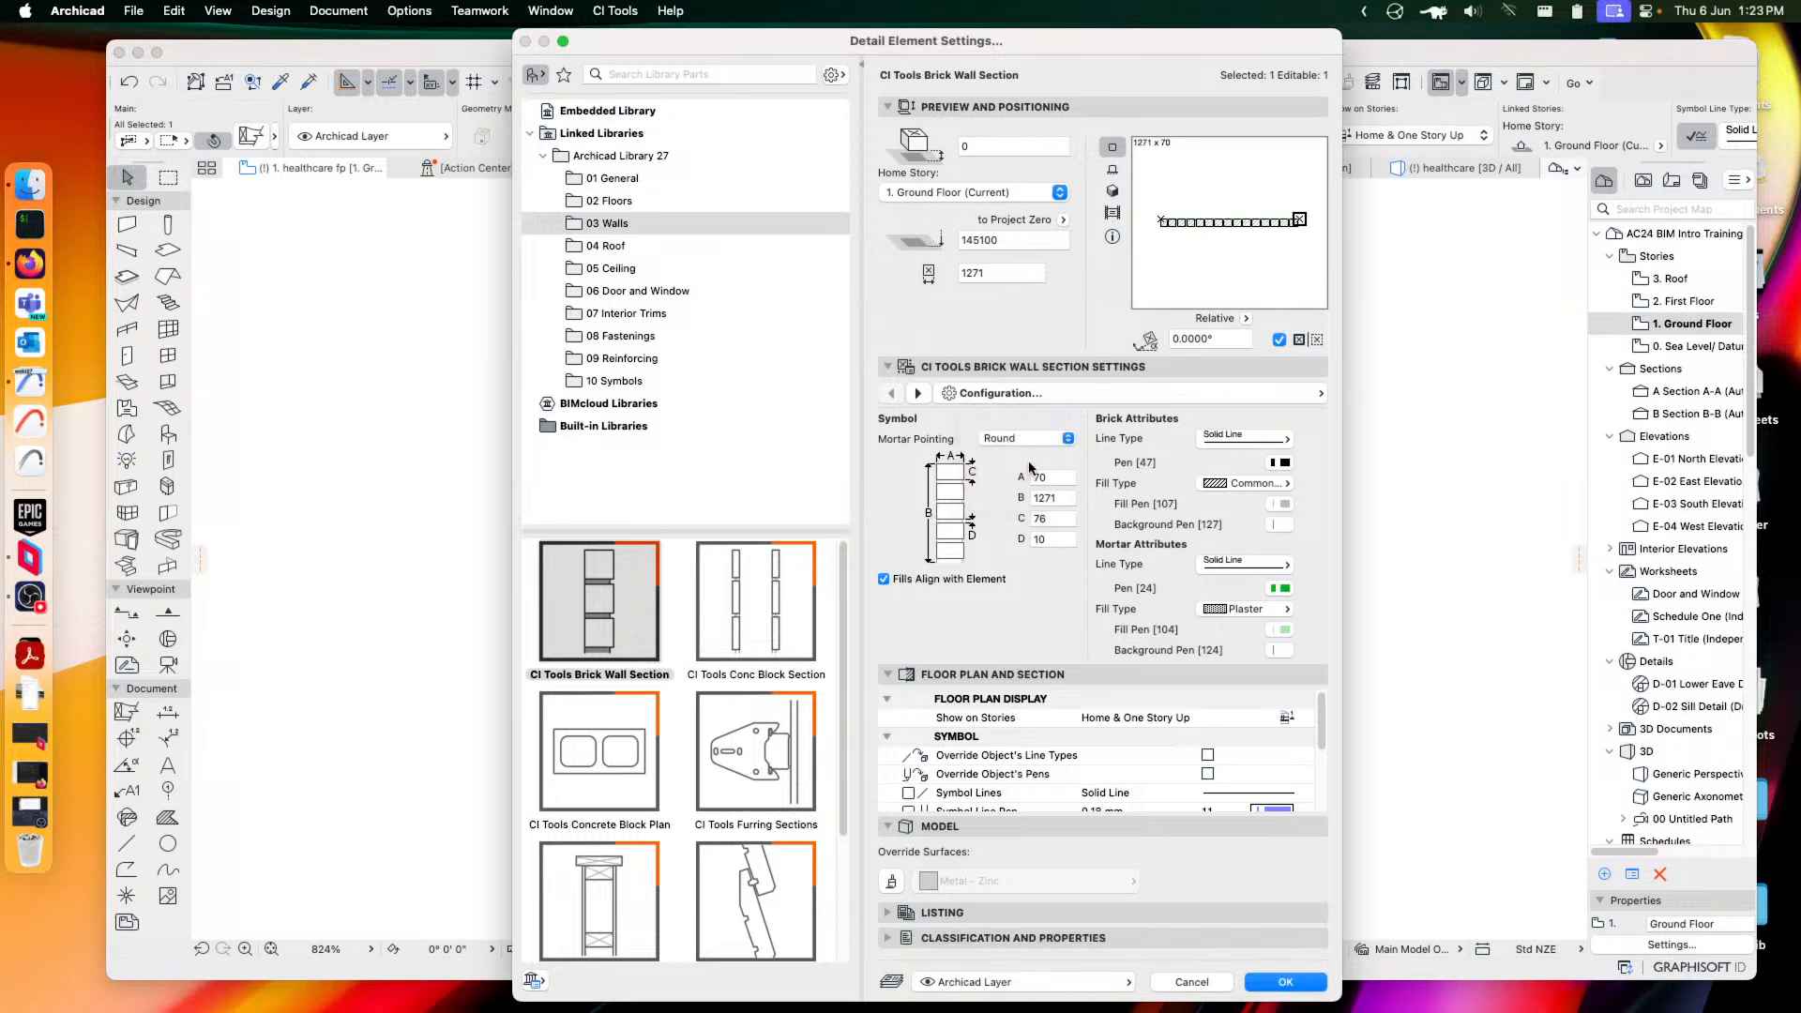
left_click(1286, 982)
scroll(1182, 610, "up", 5)
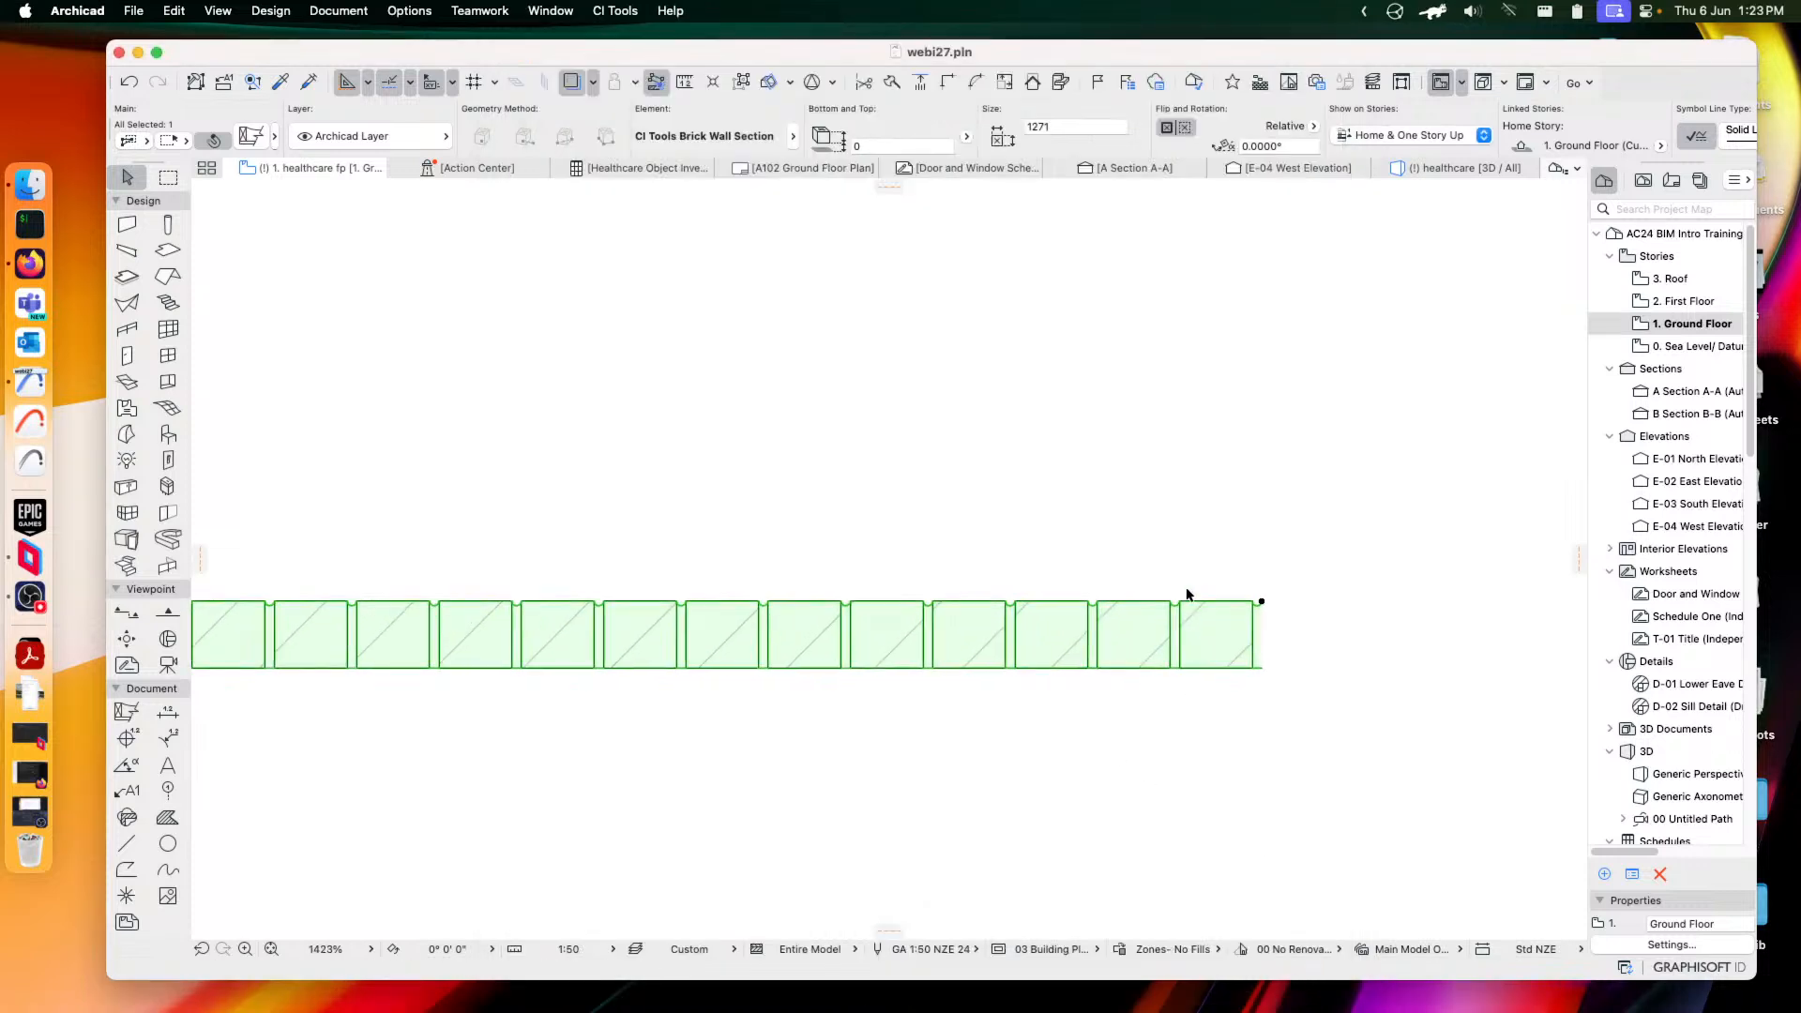
scroll(1177, 608, "up", 1)
left_click(250, 134)
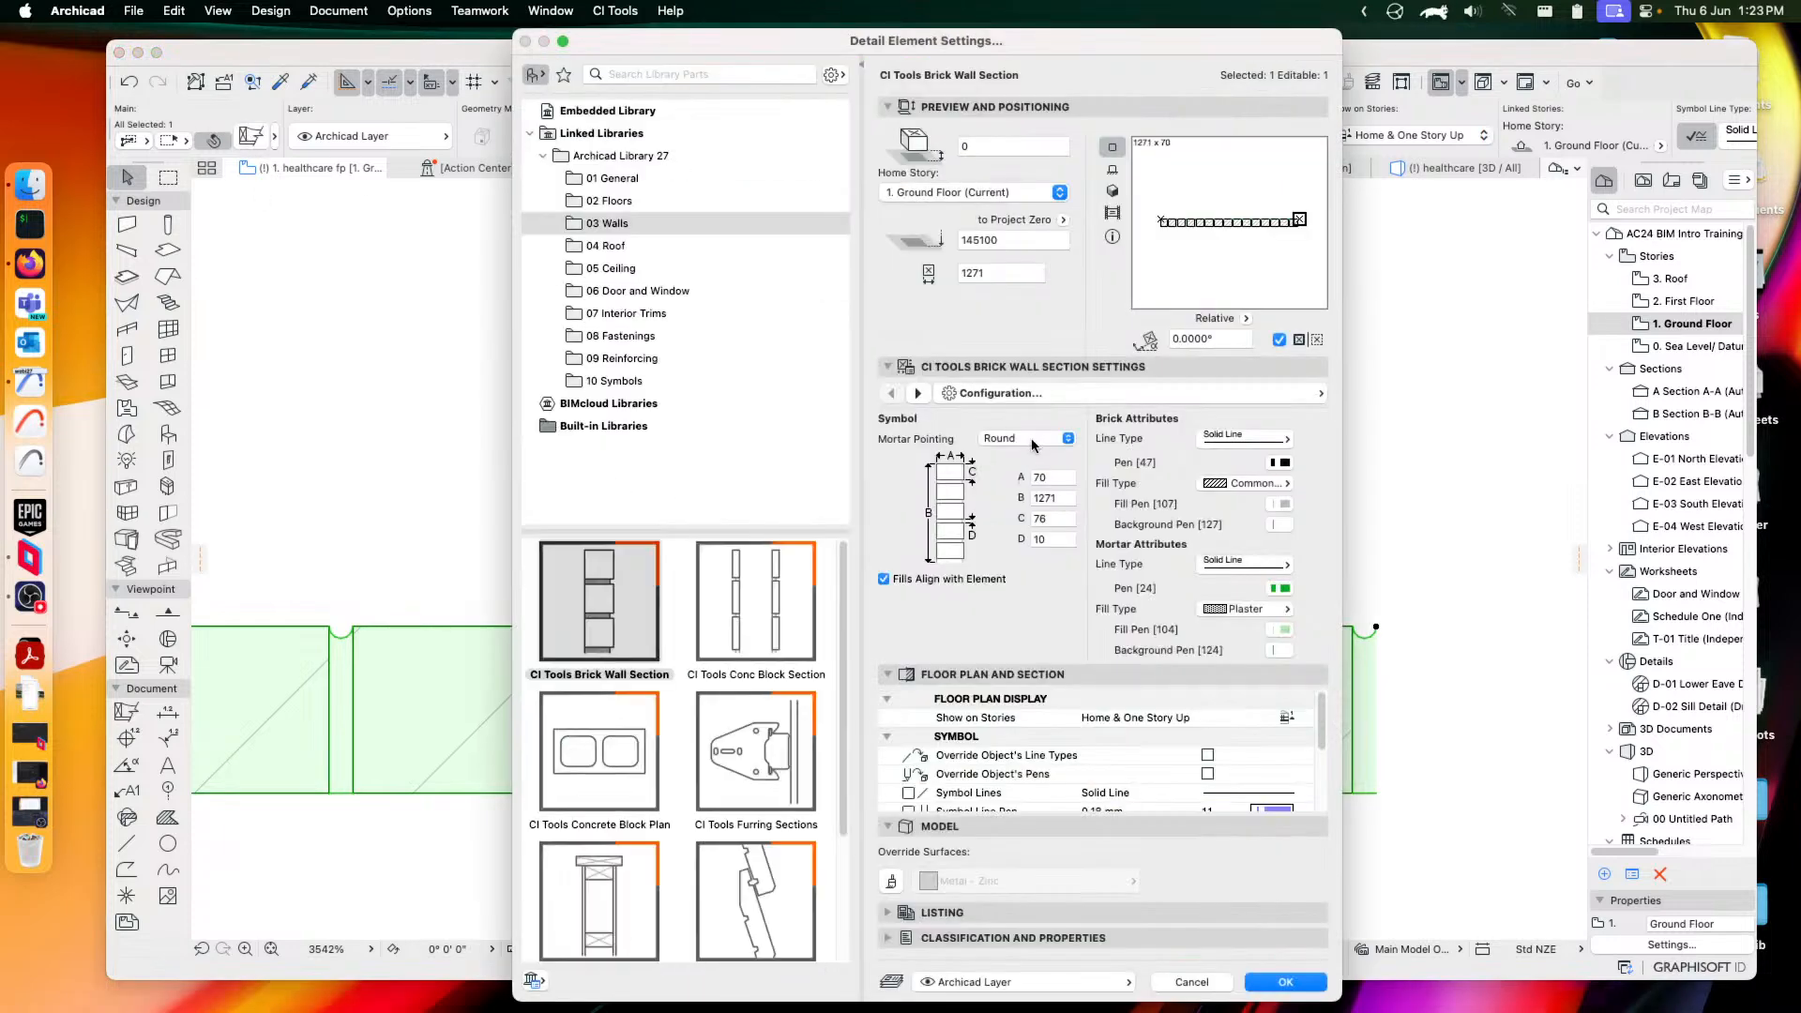
Change the element to CI Tools Conc Block Section and stretch it longer to the right
left_click(762, 600)
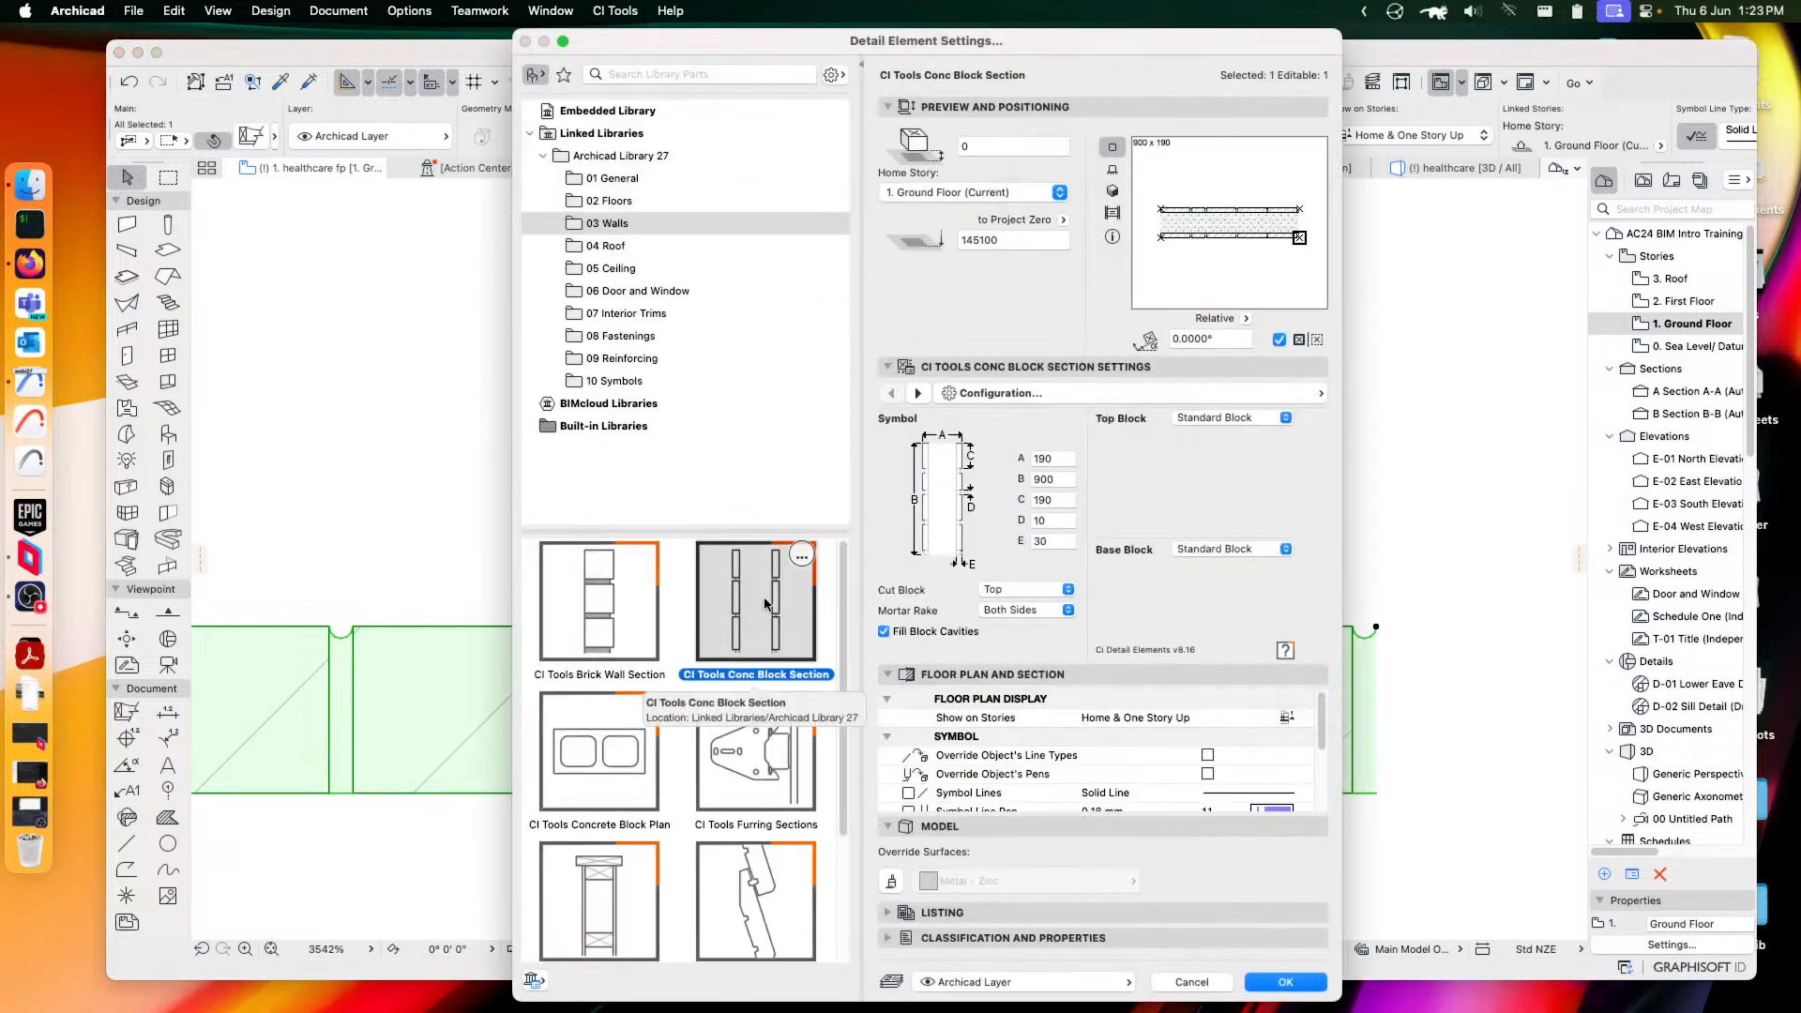
left_click(1285, 981)
scroll(885, 721, "down", 6)
scroll(993, 682, "down", 1)
middle_click_drag(885, 682, 947, 681)
left_click(1220, 744)
left_click(1376, 713)
Give the block section a Knock-In Bond Beam top block and a Rebated Lintel base block
left_click(269, 140)
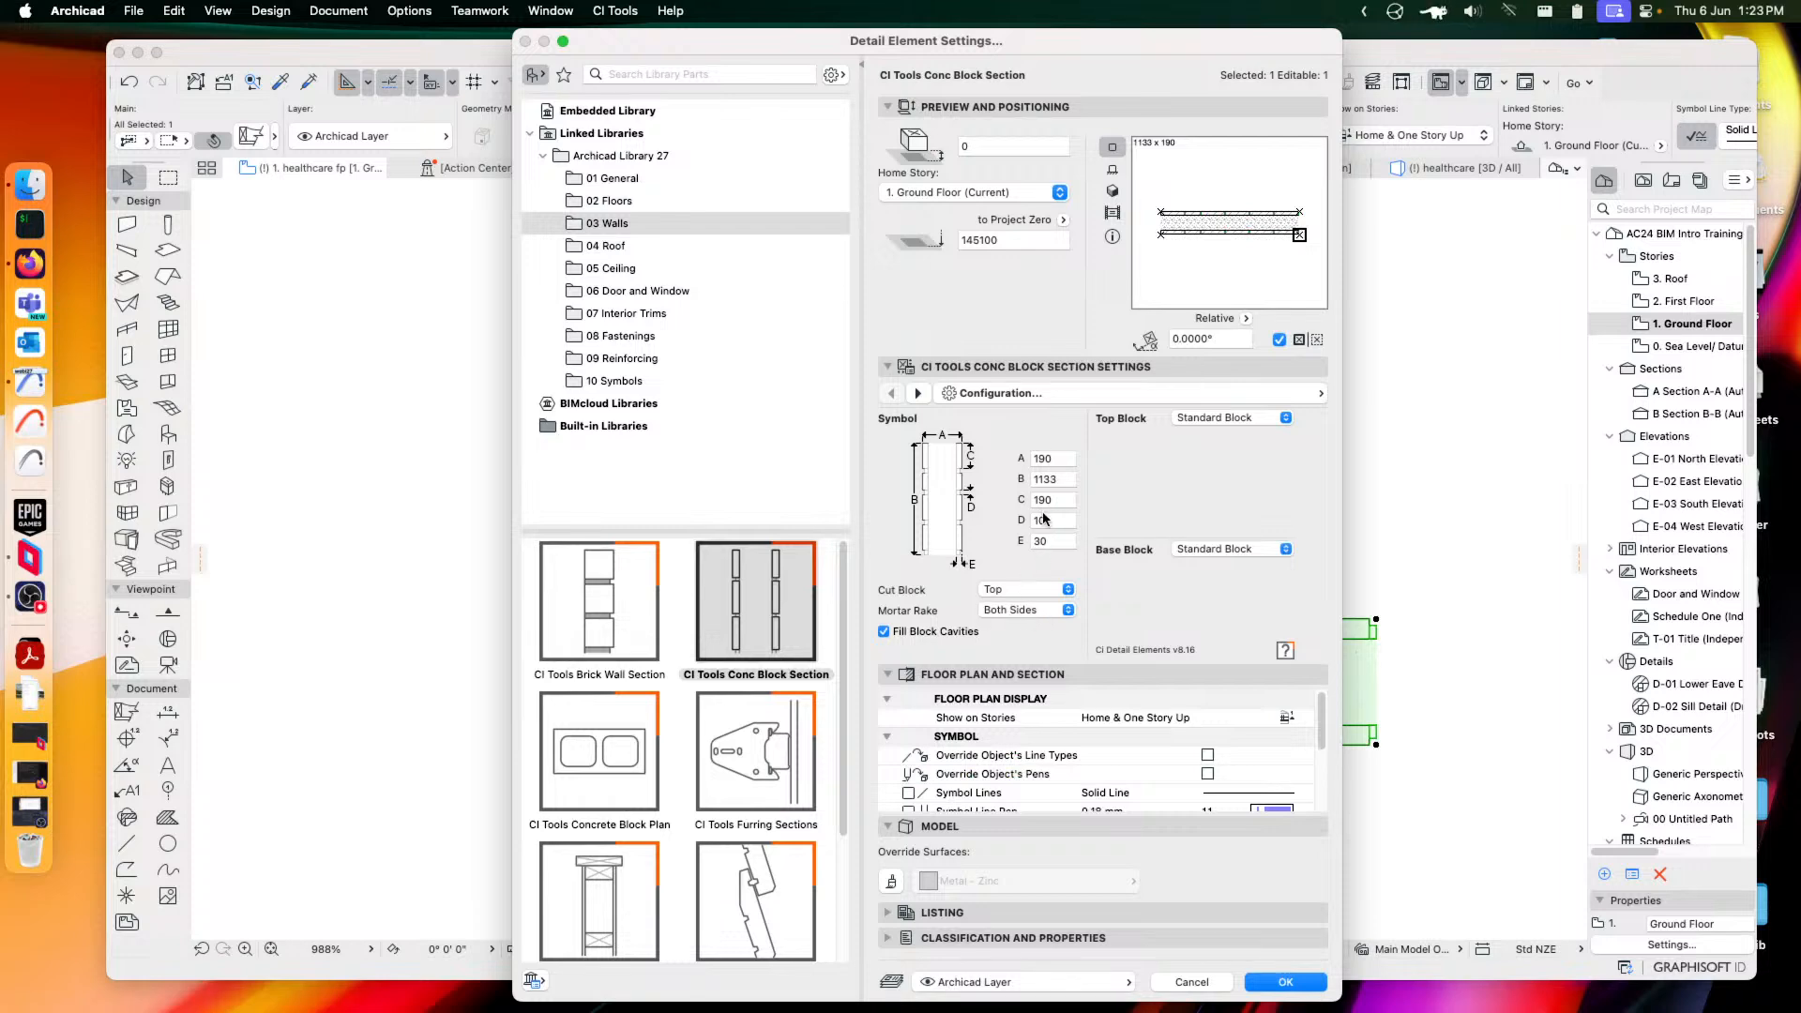
left_click(1234, 418)
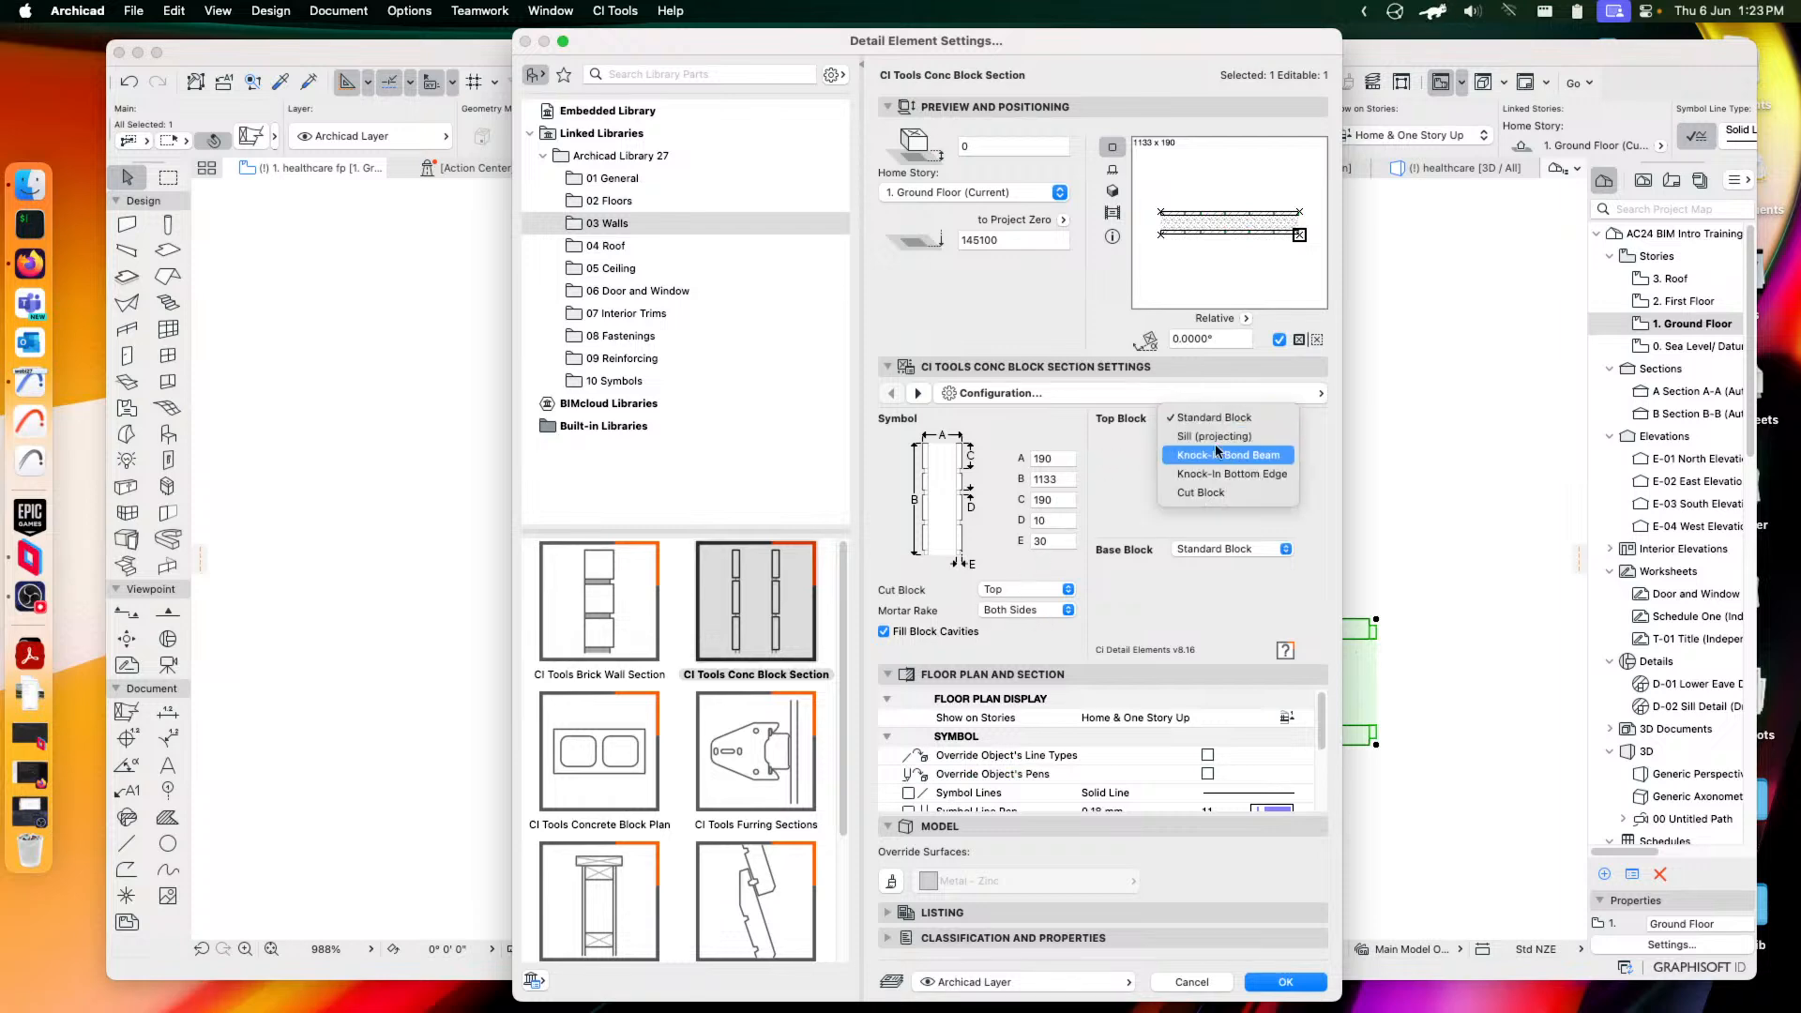
left_click(1274, 456)
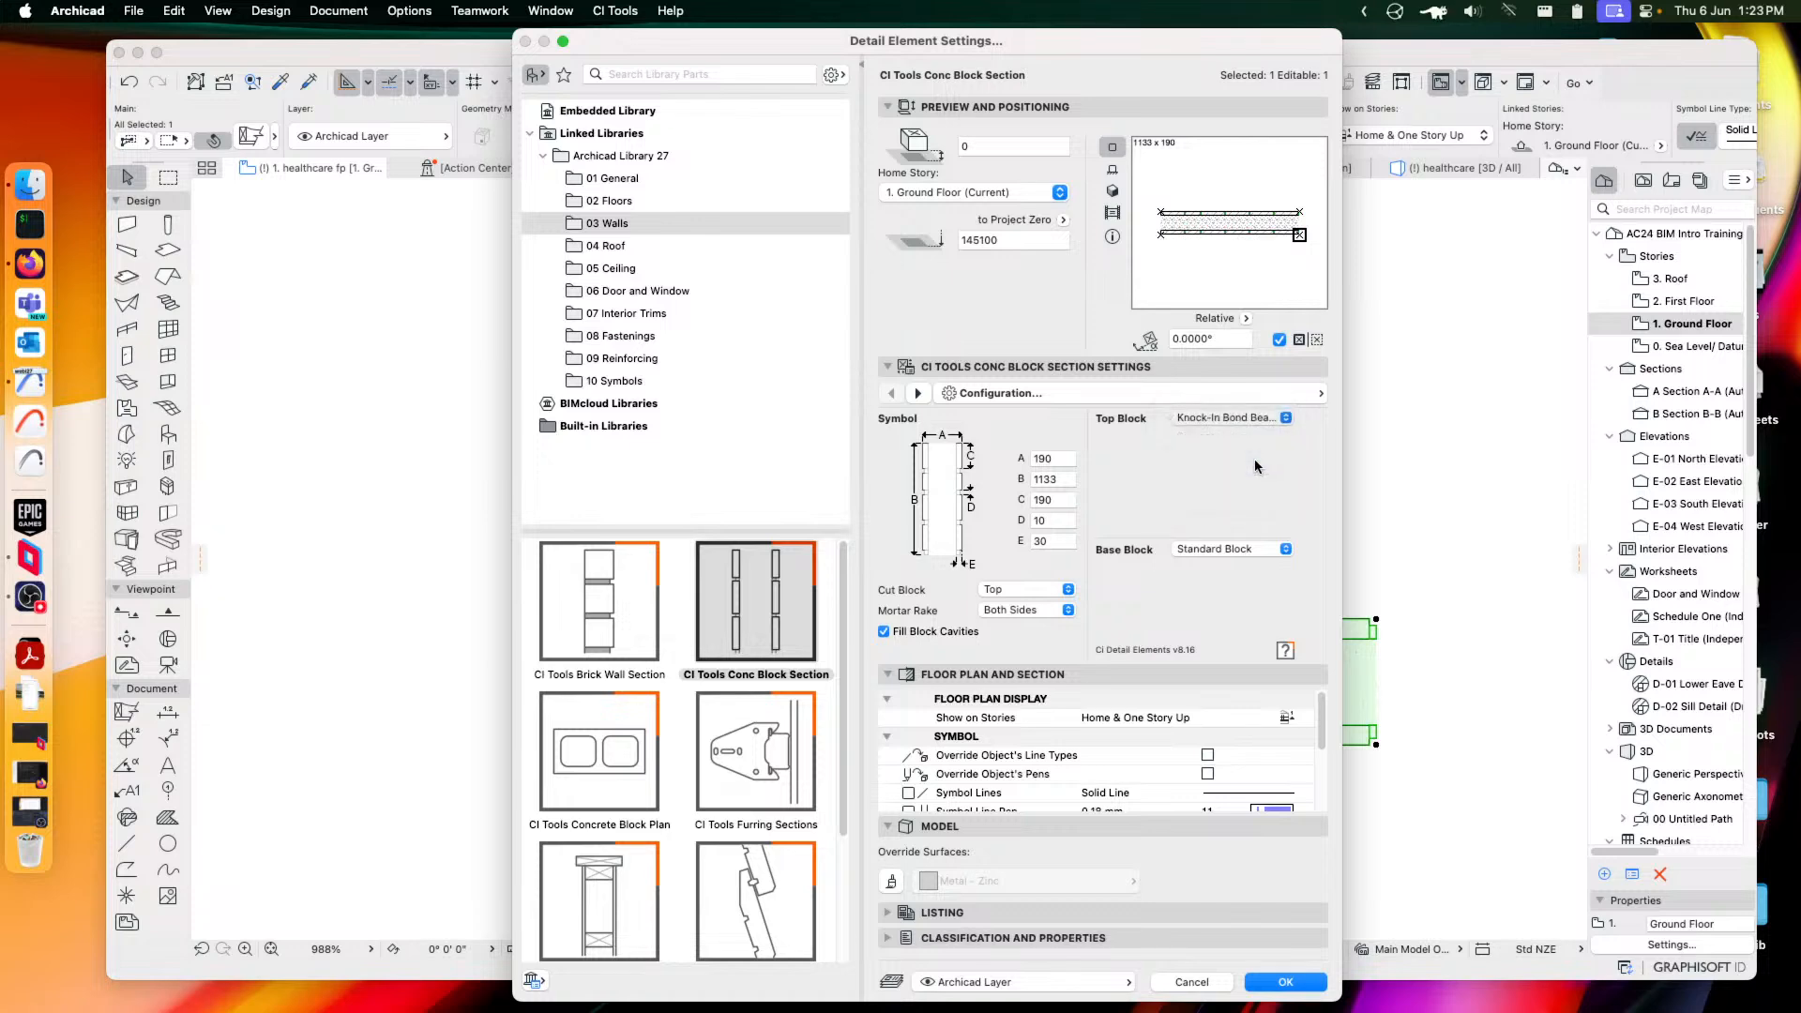
left_click(1228, 548)
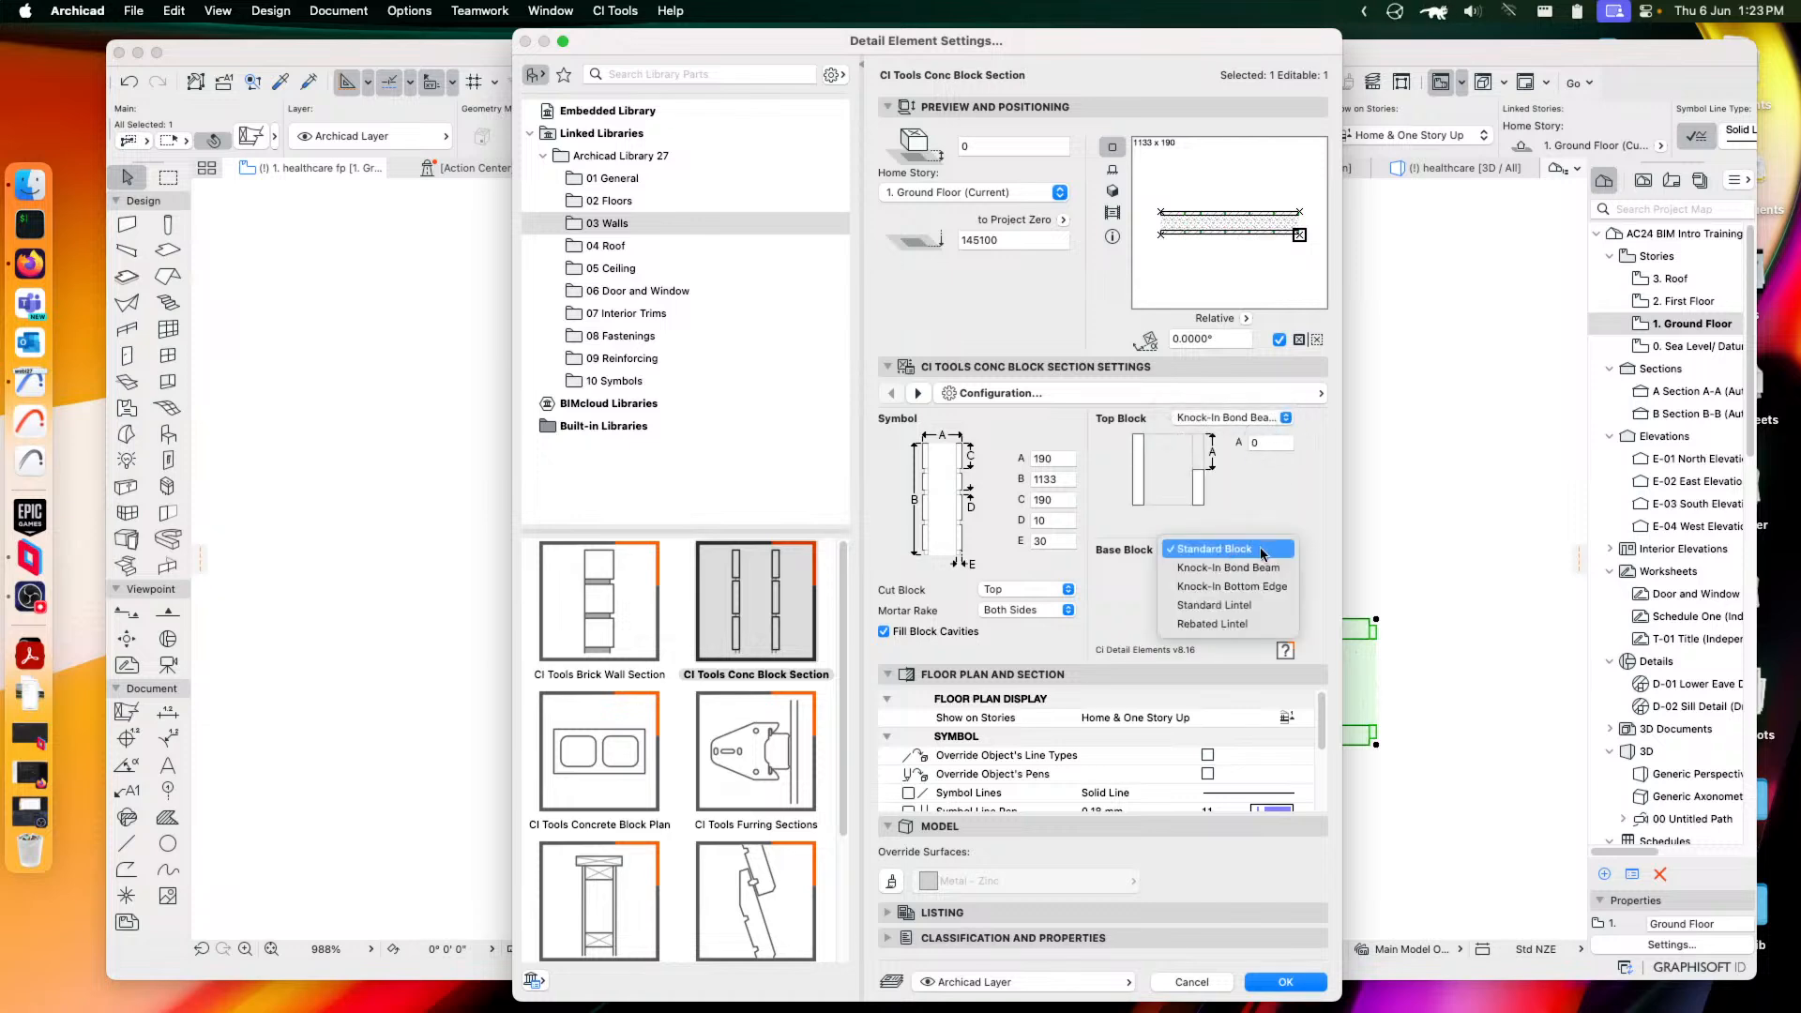
left_click(1210, 624)
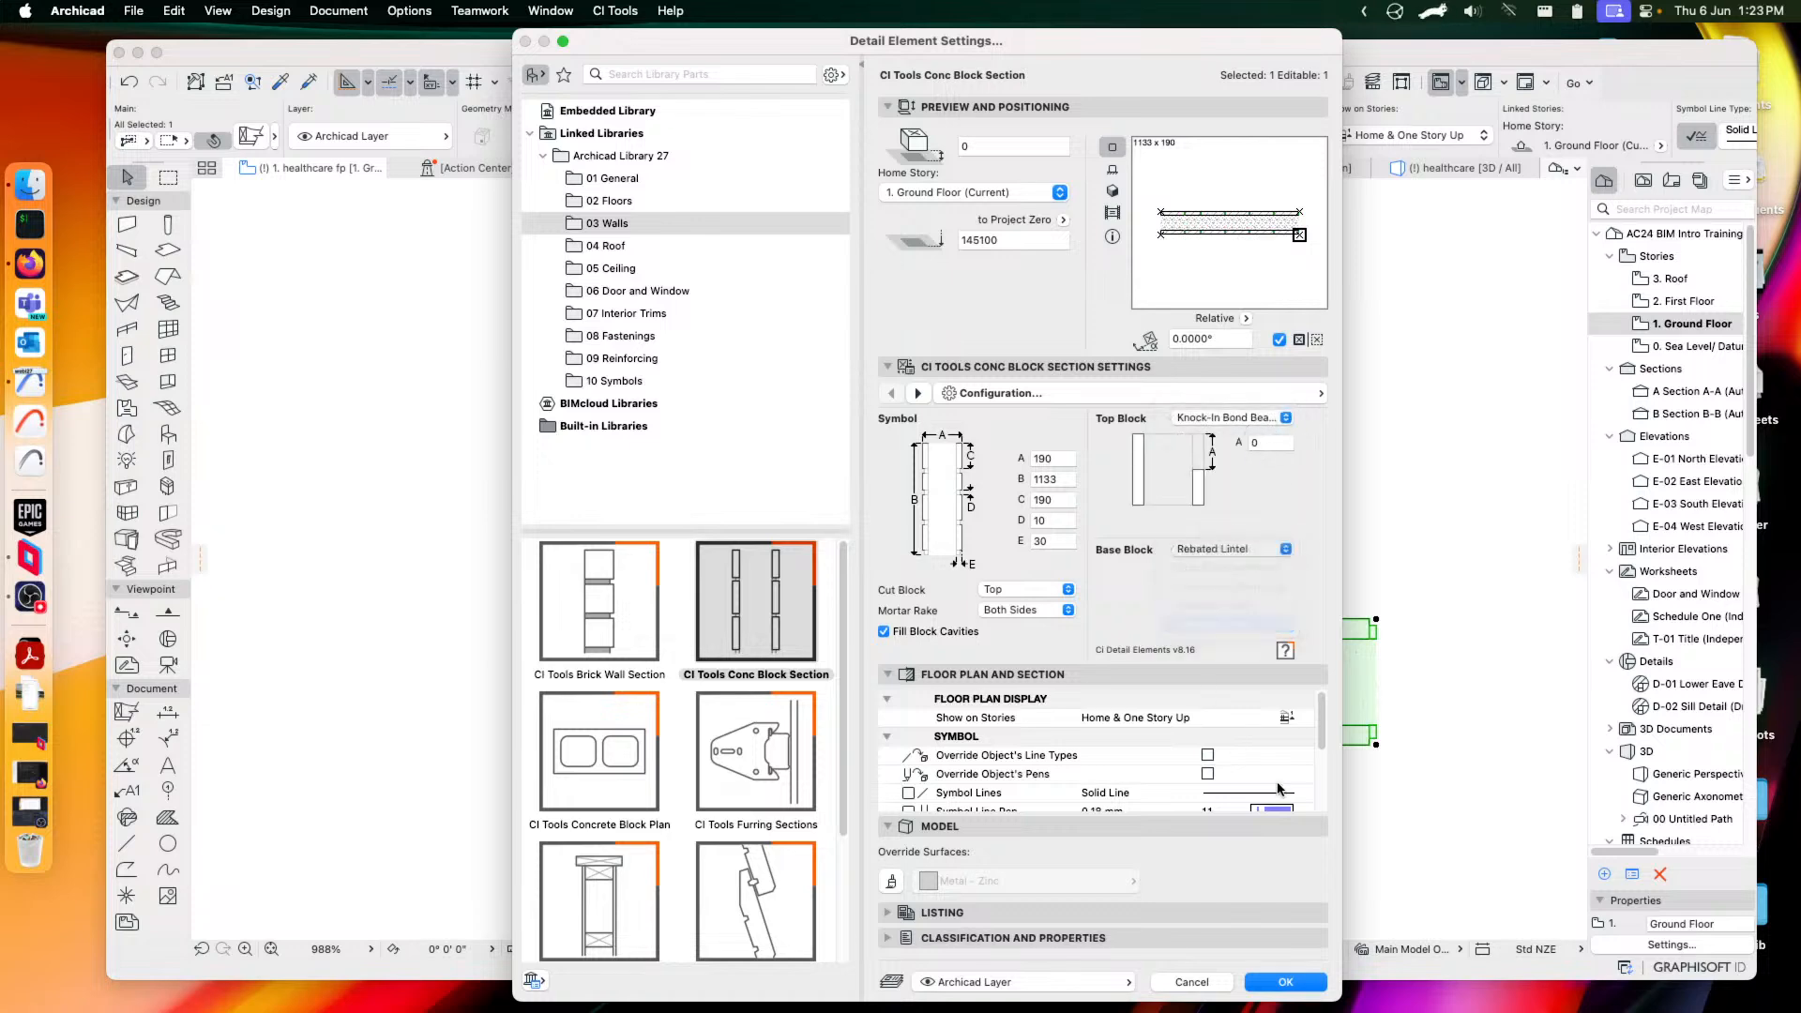
left_click(1283, 982)
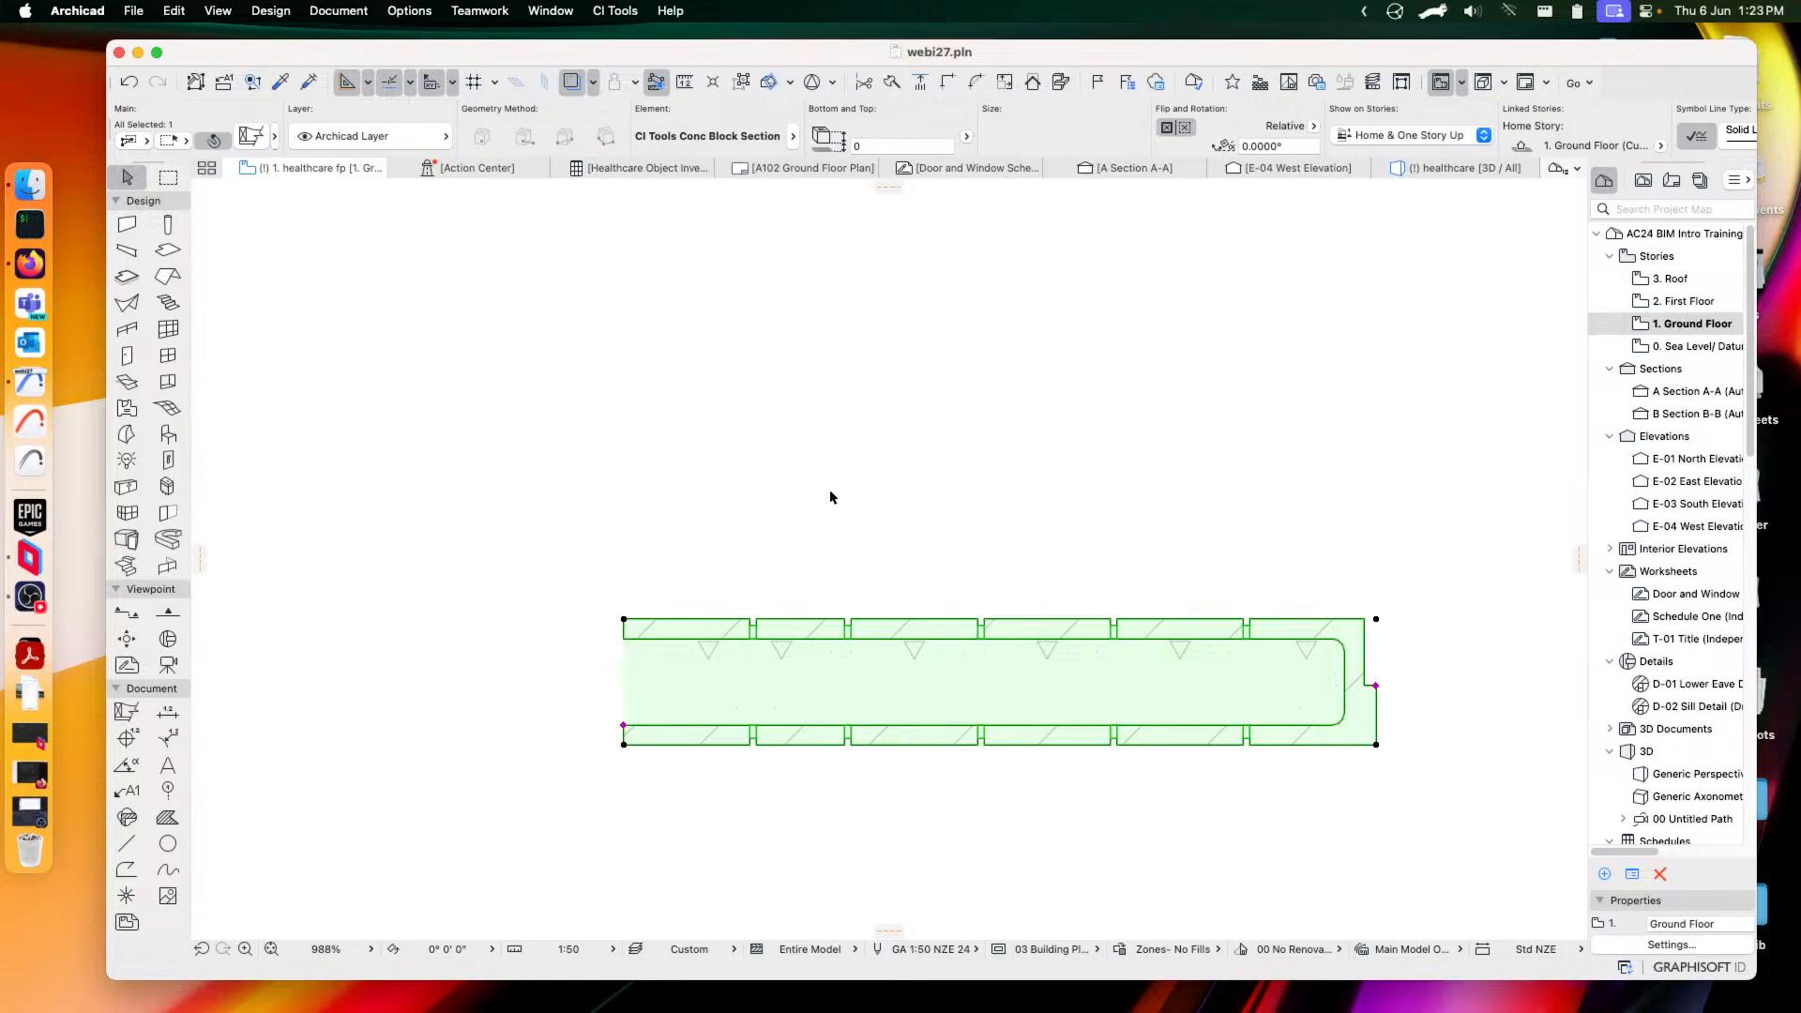
Switch the element to CI Tools Concrete Block Plan, keeping back pointing Square
left_click(254, 139)
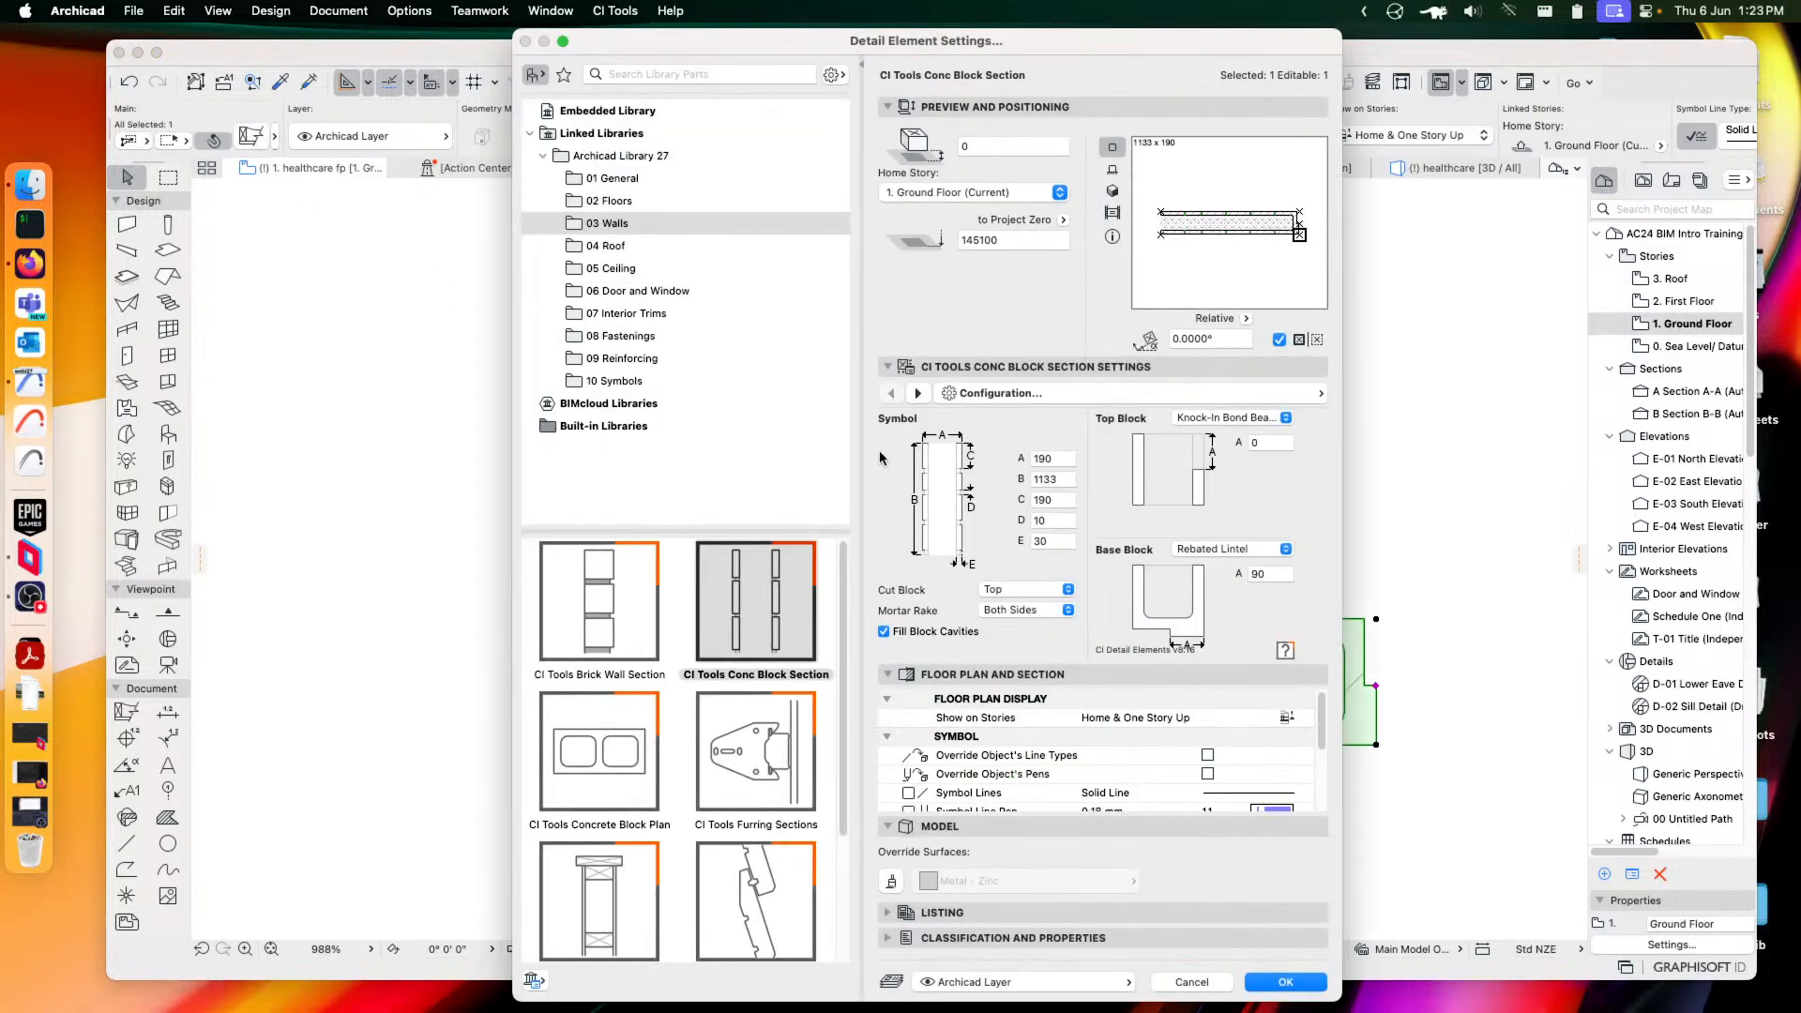
left_click(594, 812)
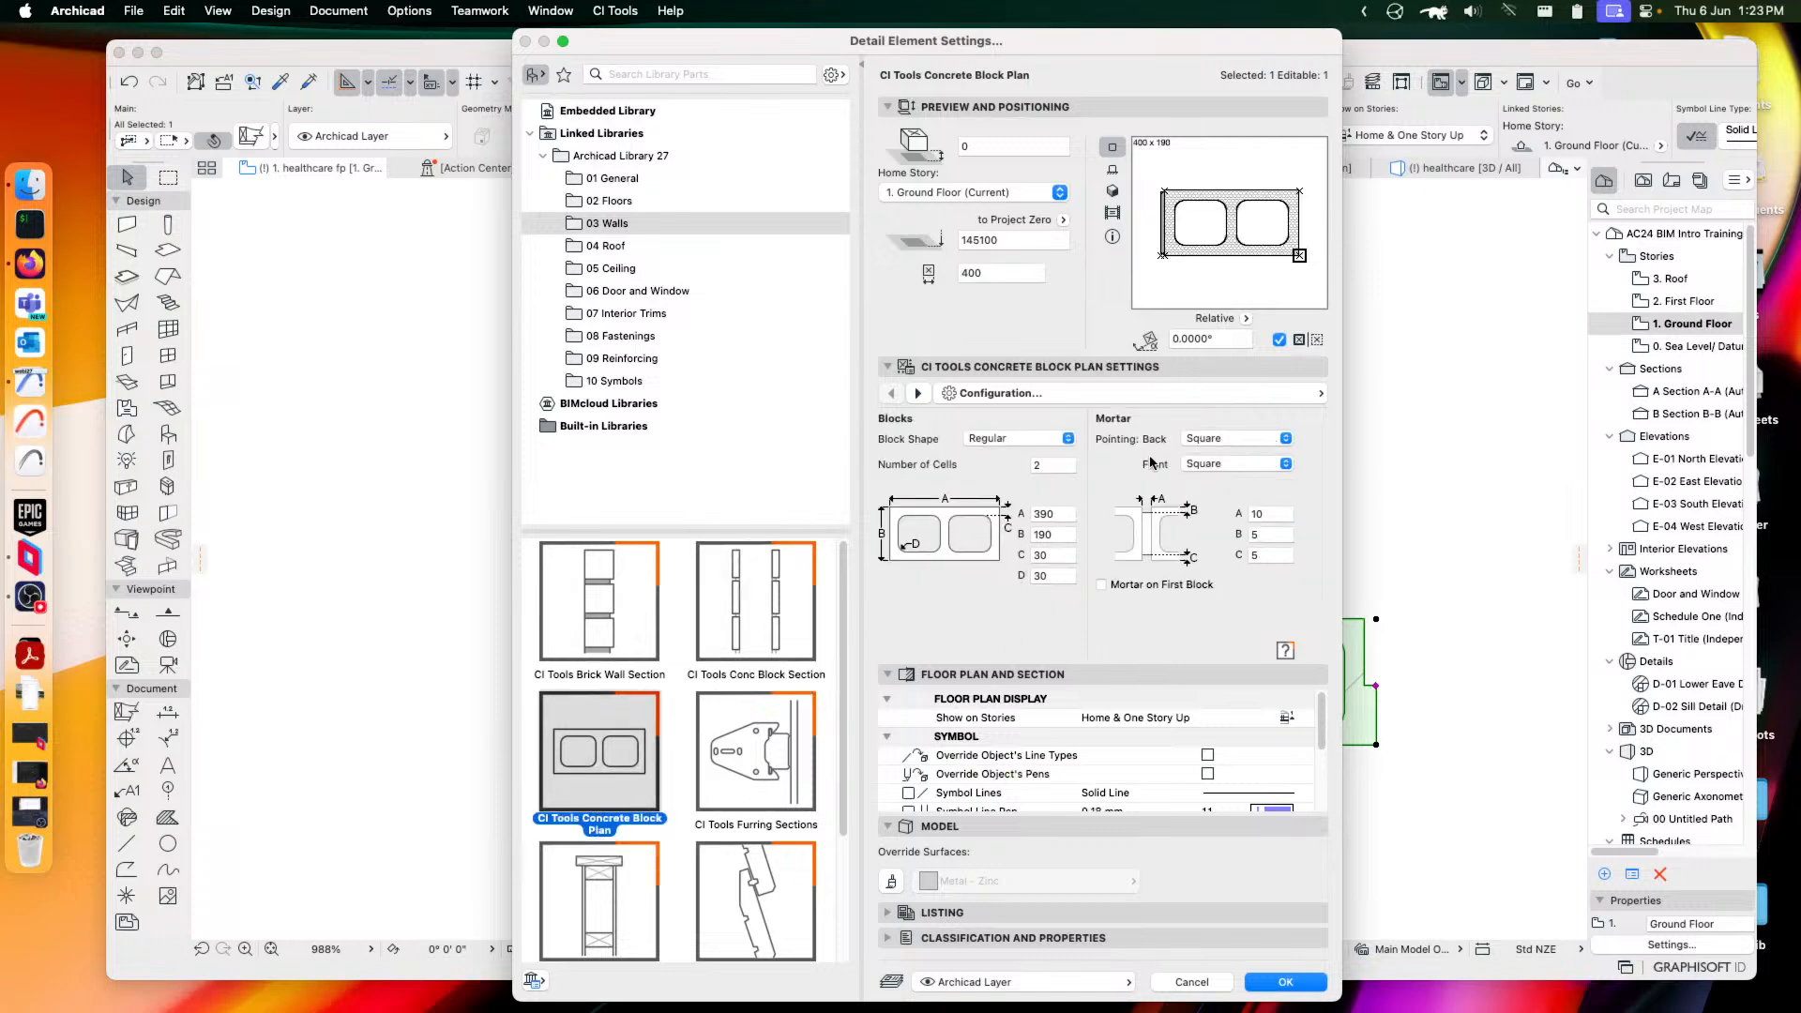
left_click(1244, 443)
left_click(1315, 446)
left_click(1285, 982)
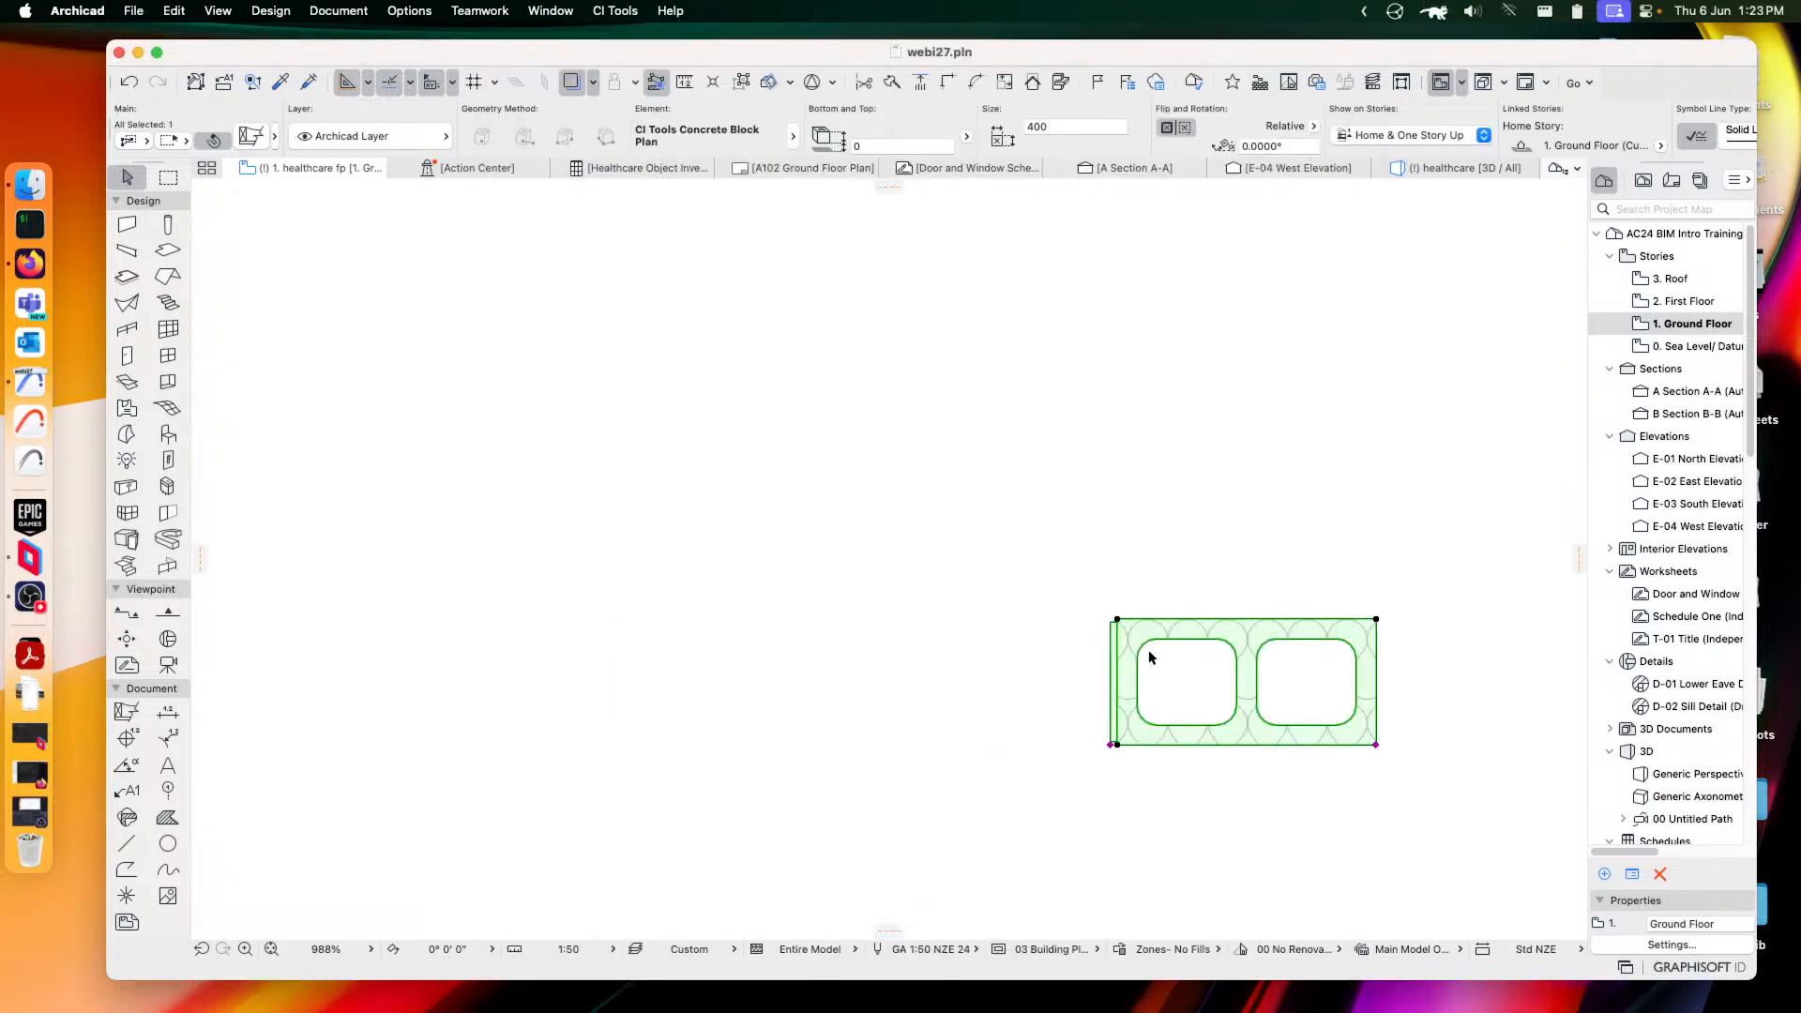
Stretch the block plan leftward into three blocks, 1145 long, and reopen its settings
left_click(1238, 569)
left_click(1123, 713)
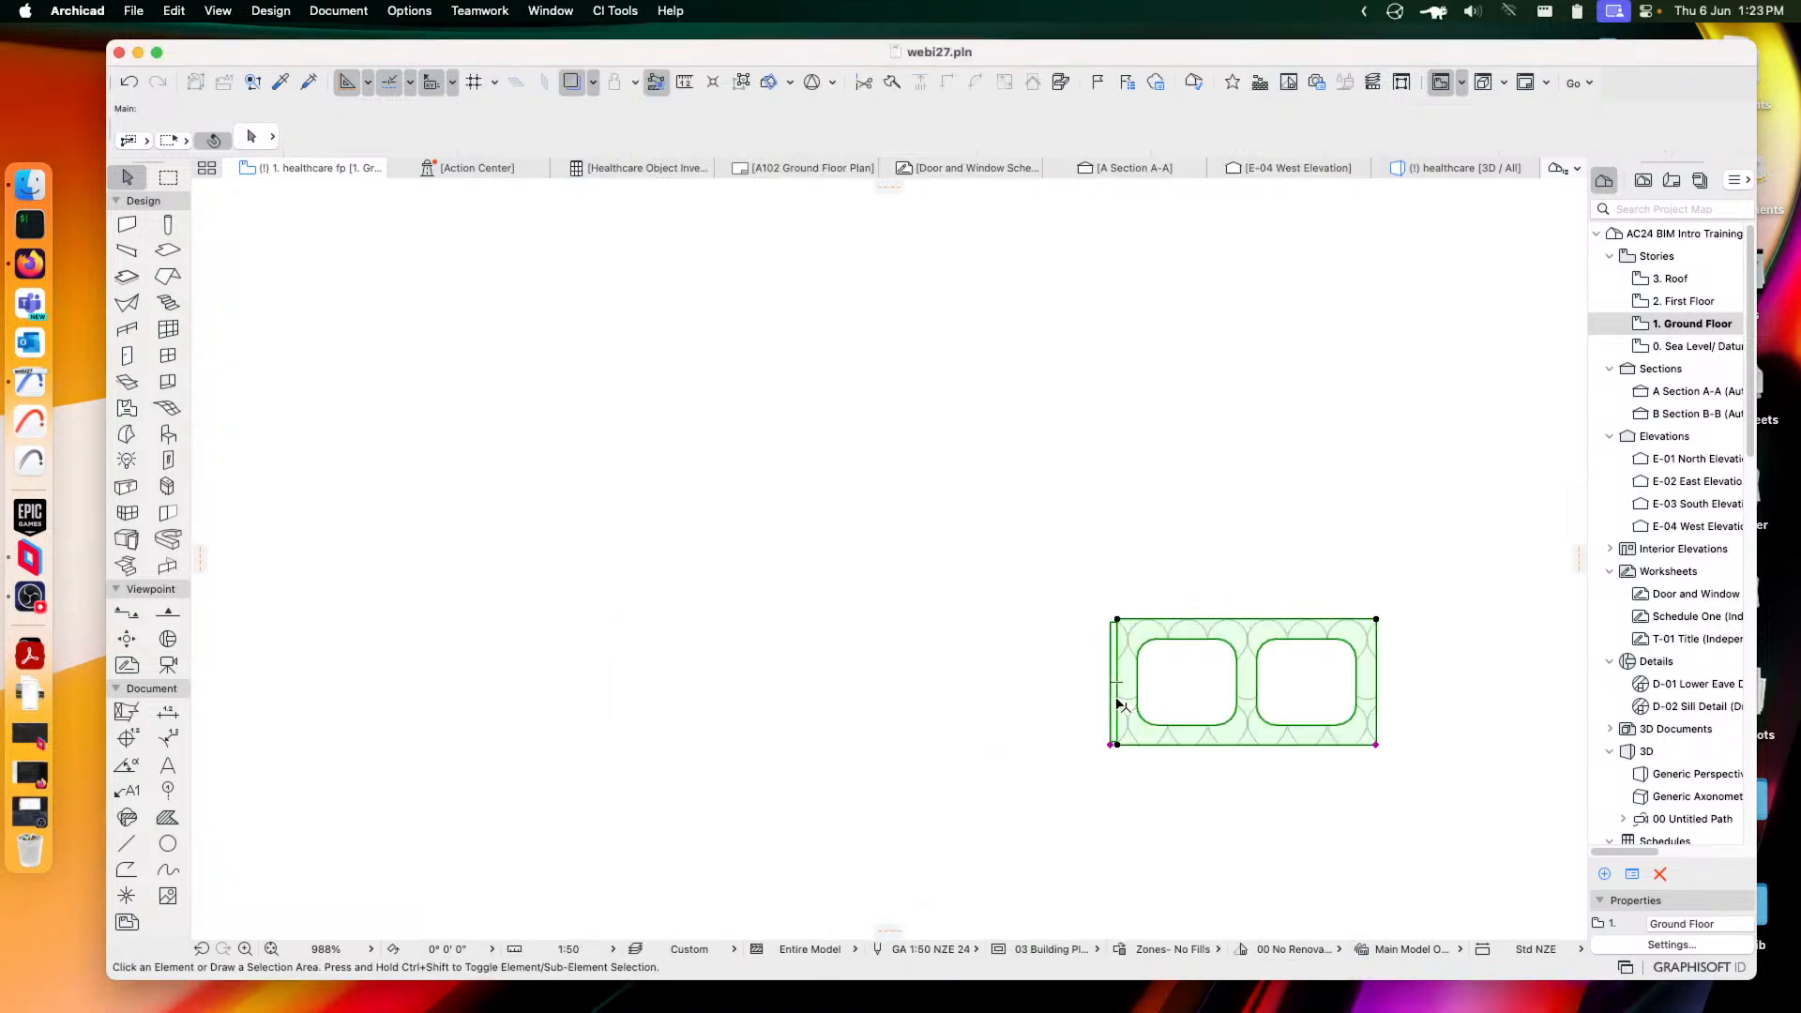
left_click(1114, 745)
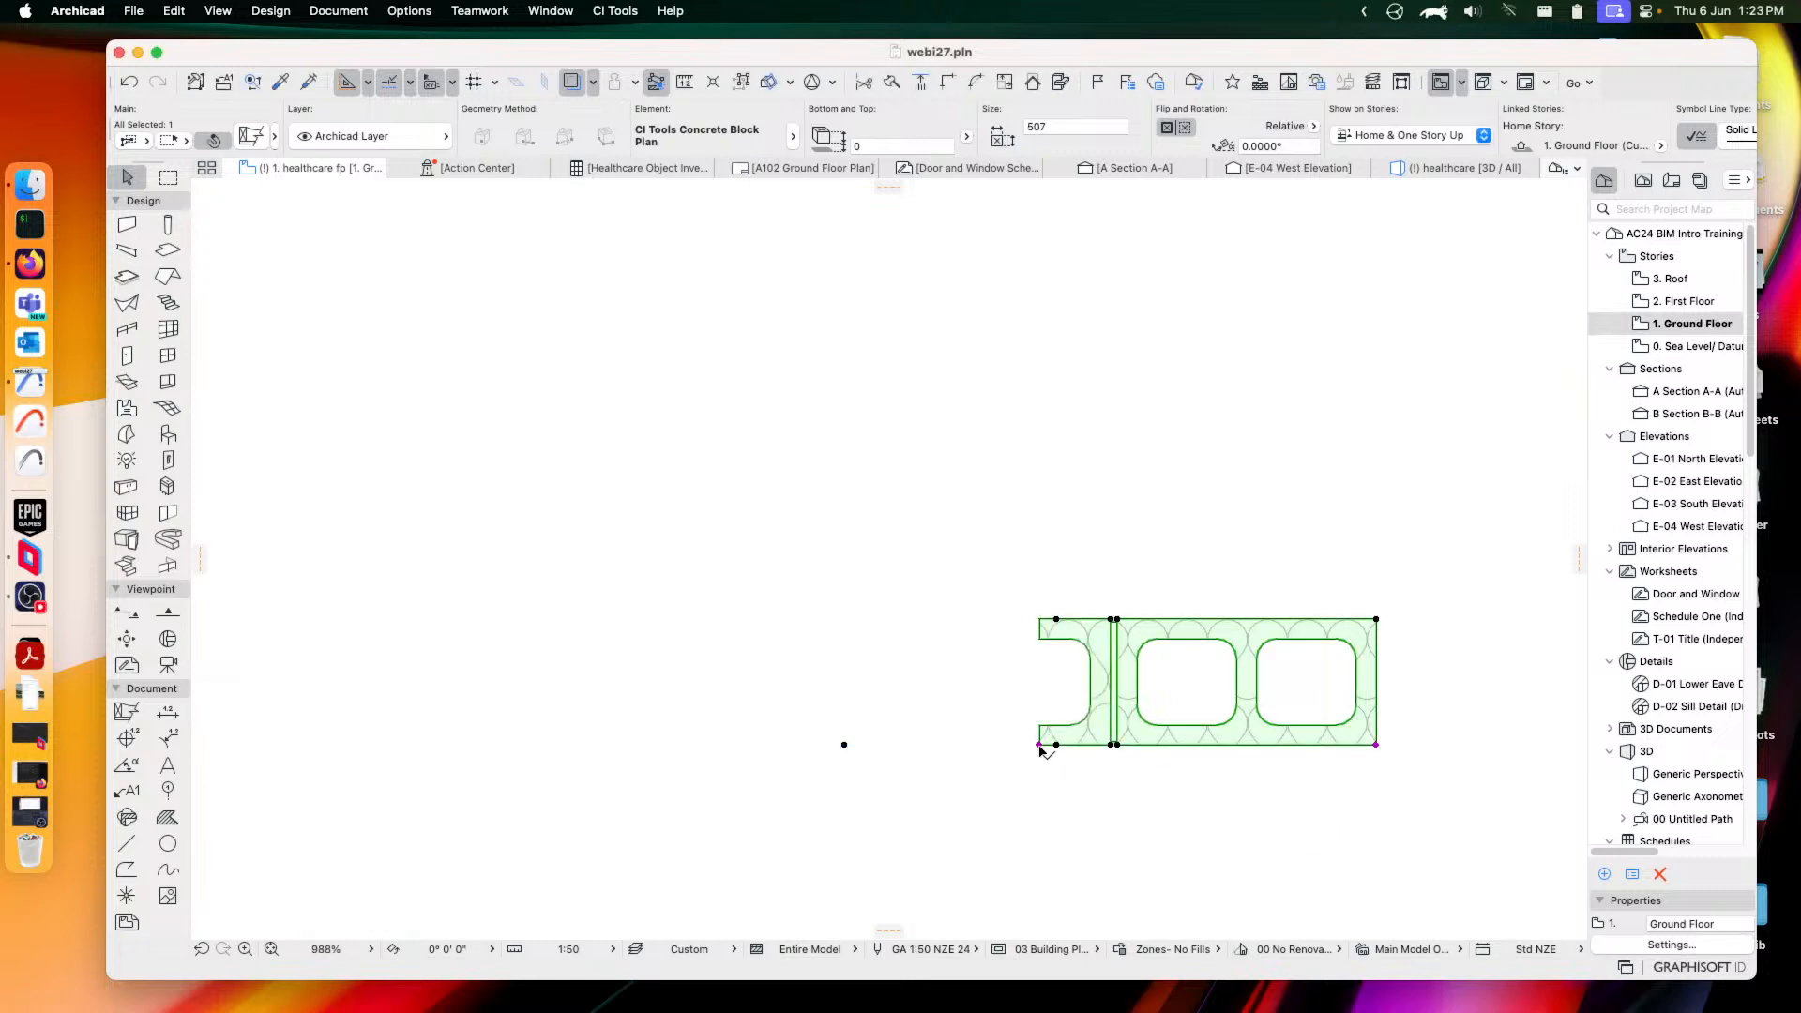
left_click(796, 745)
left_click(797, 745)
left_click(615, 745)
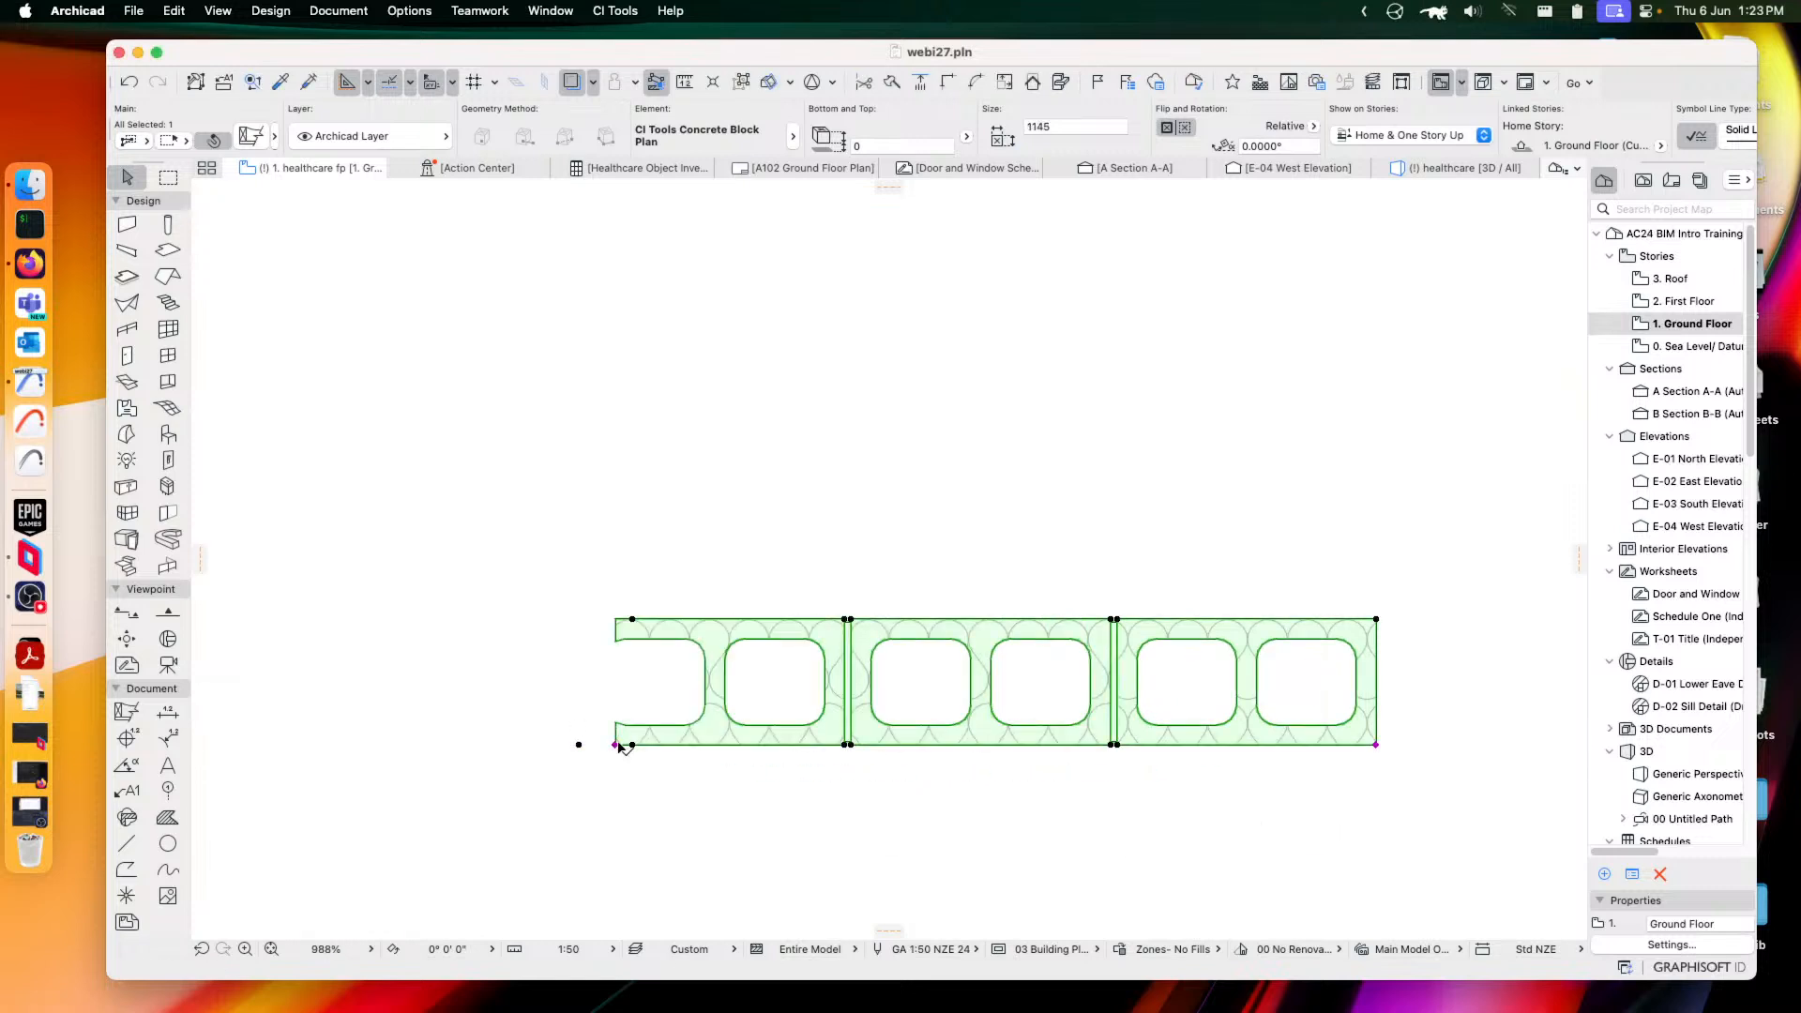
left_click(251, 137)
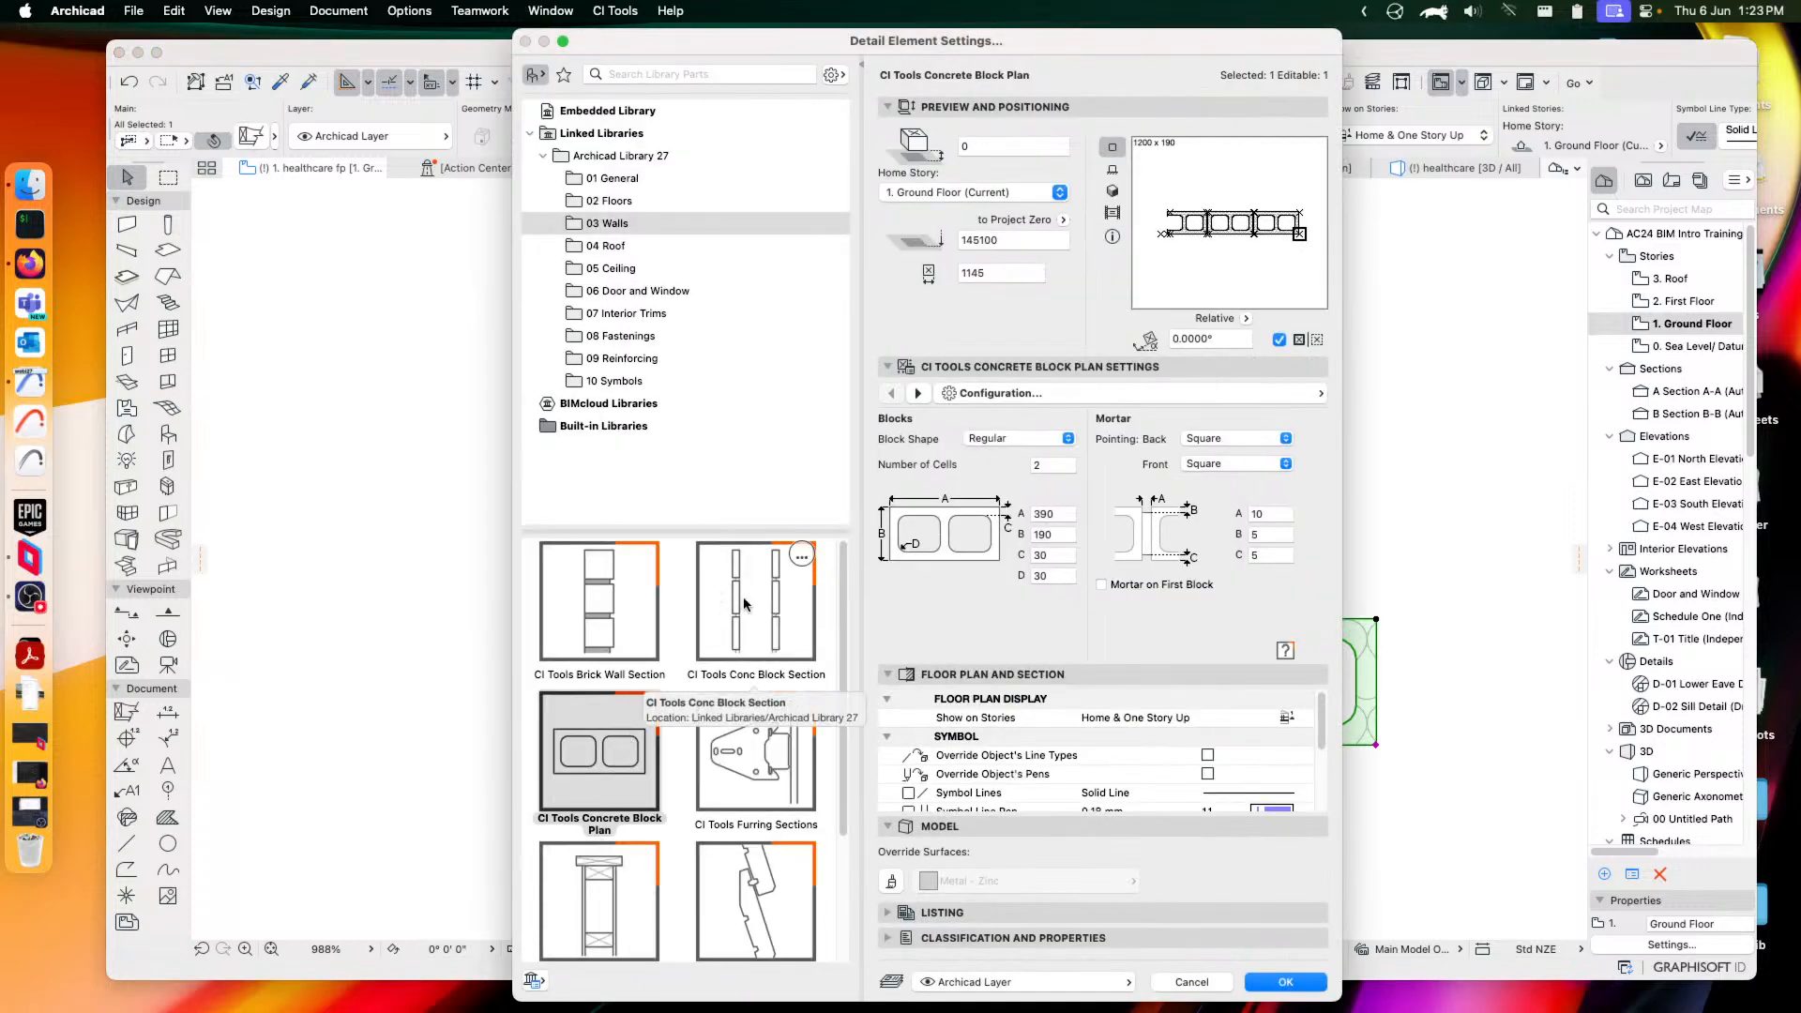
Pick CI Tools Furring Sections and choose Rondo Furring as the furring channel type
left_click(747, 771)
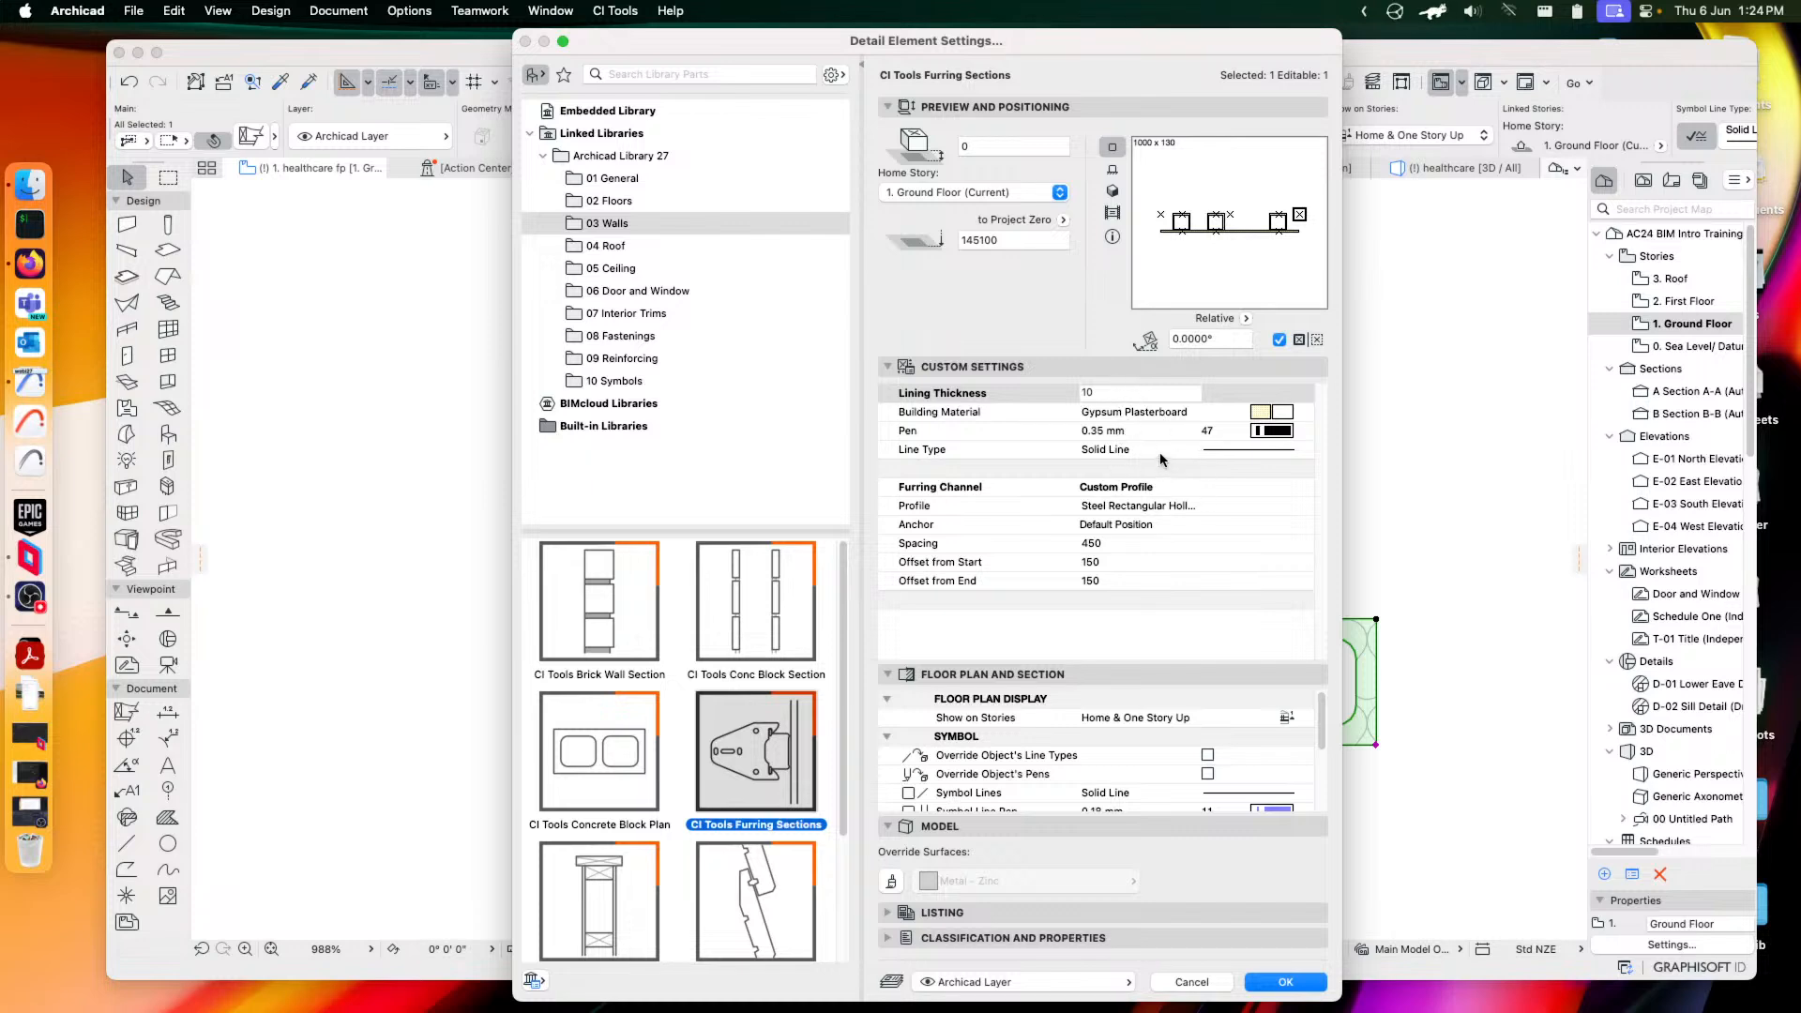
left_click(1142, 489)
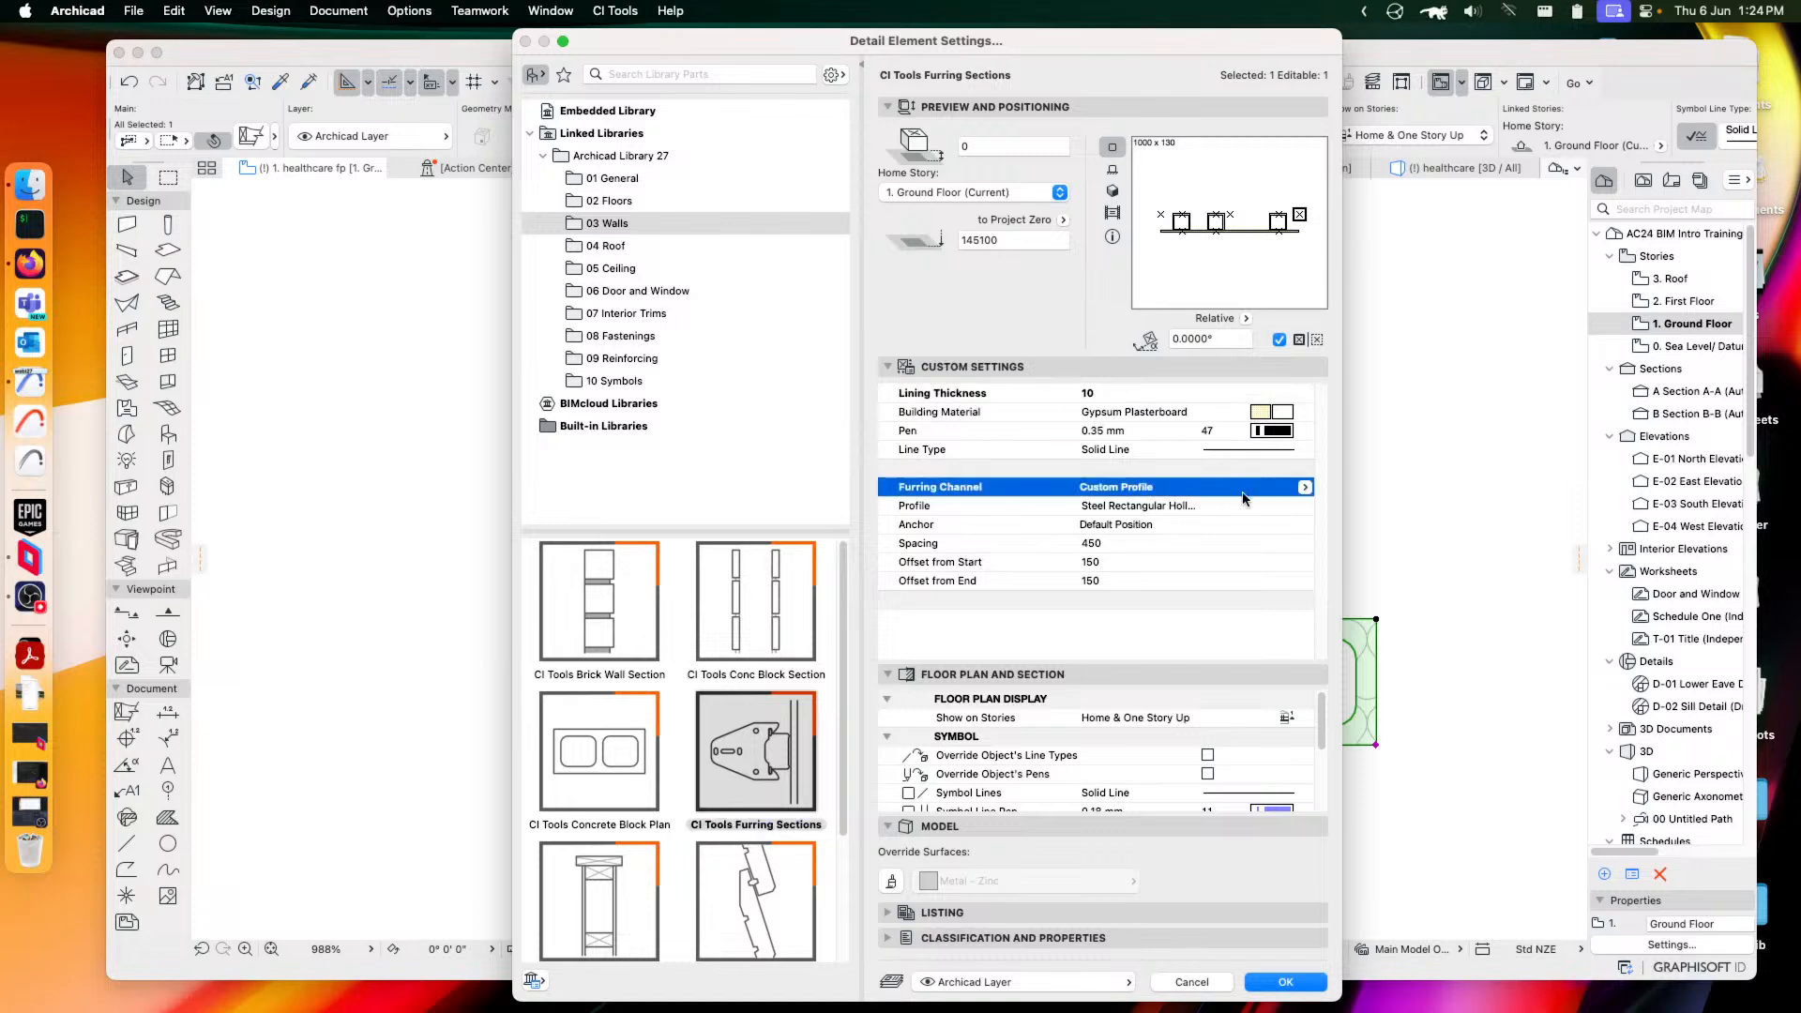
left_click(1305, 488)
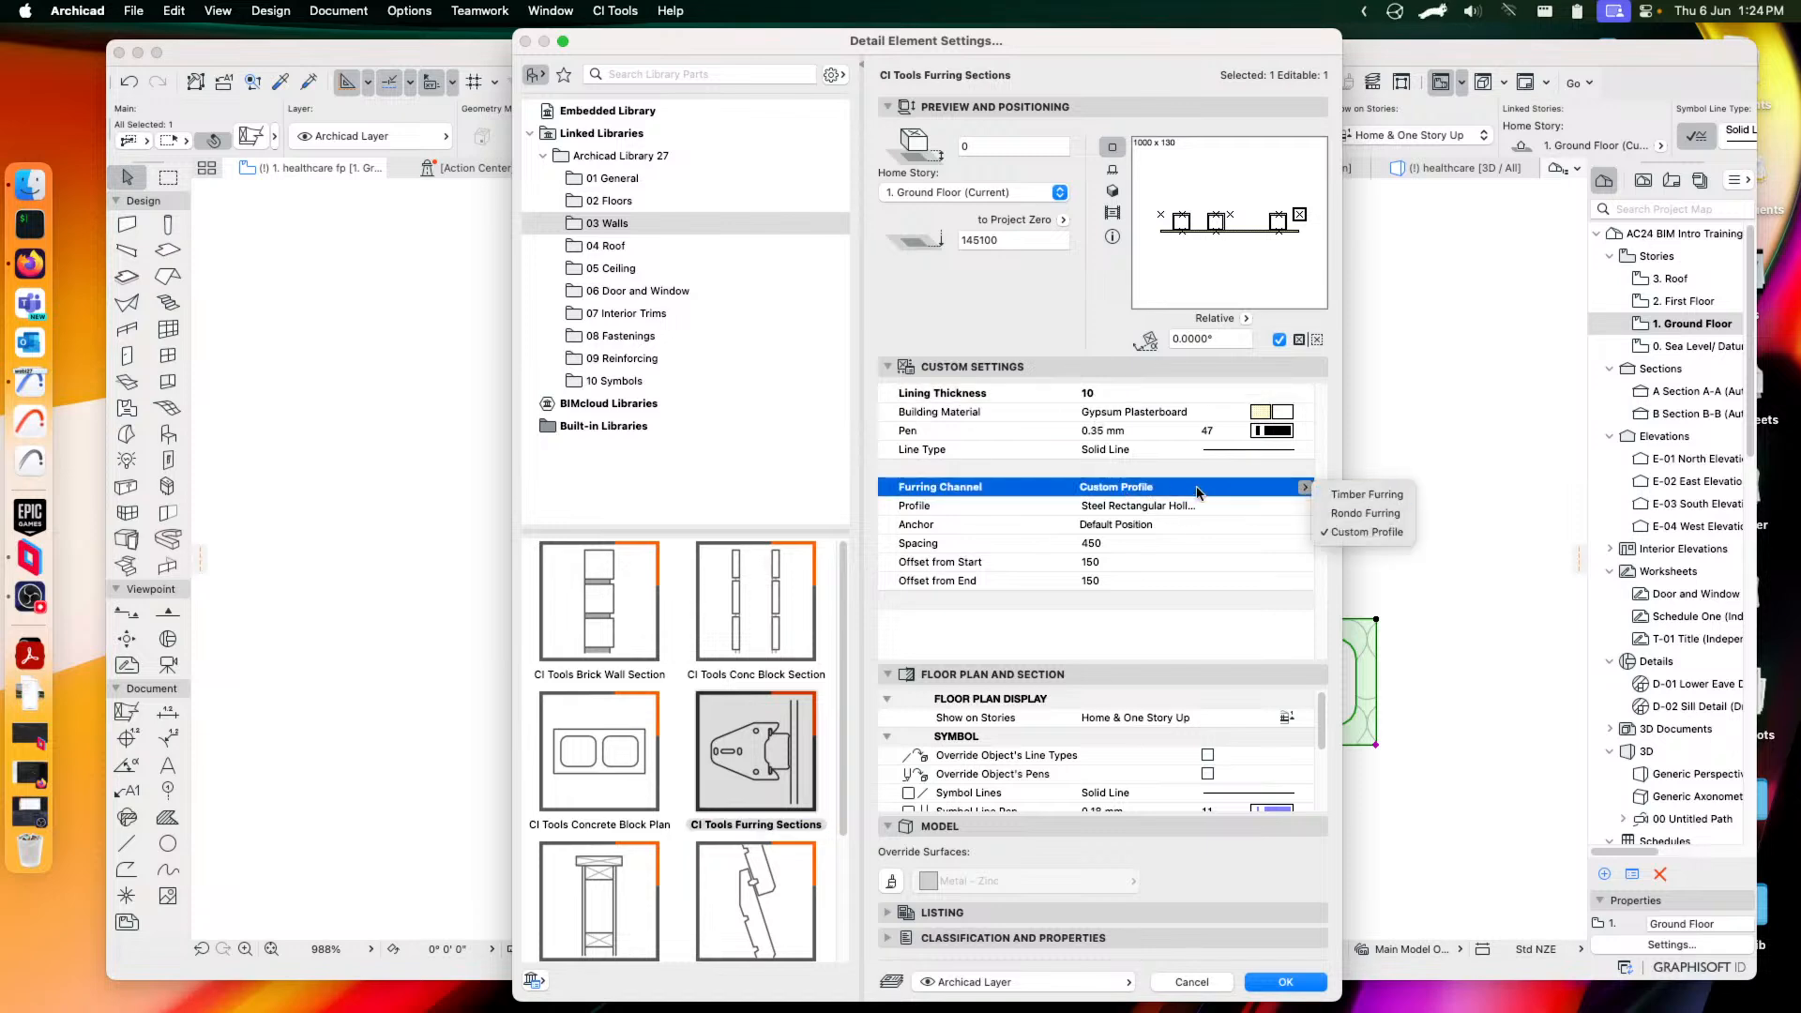
left_click(1361, 514)
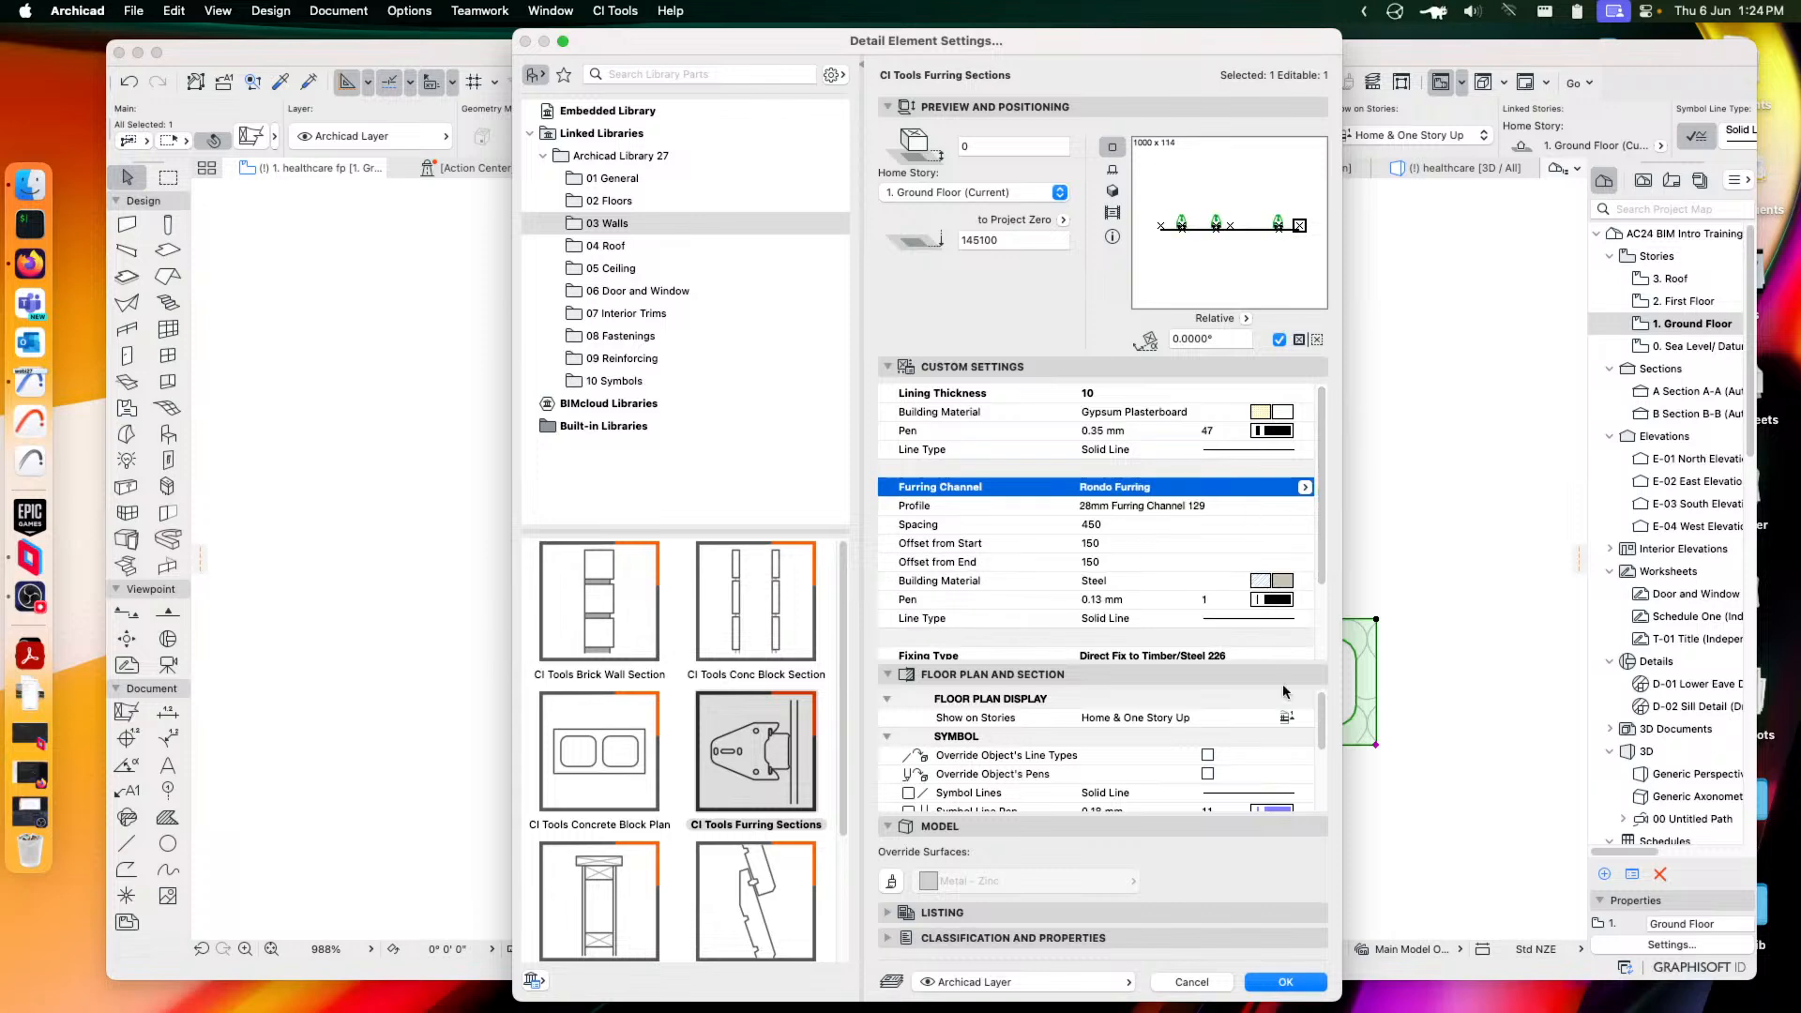
left_click(1285, 982)
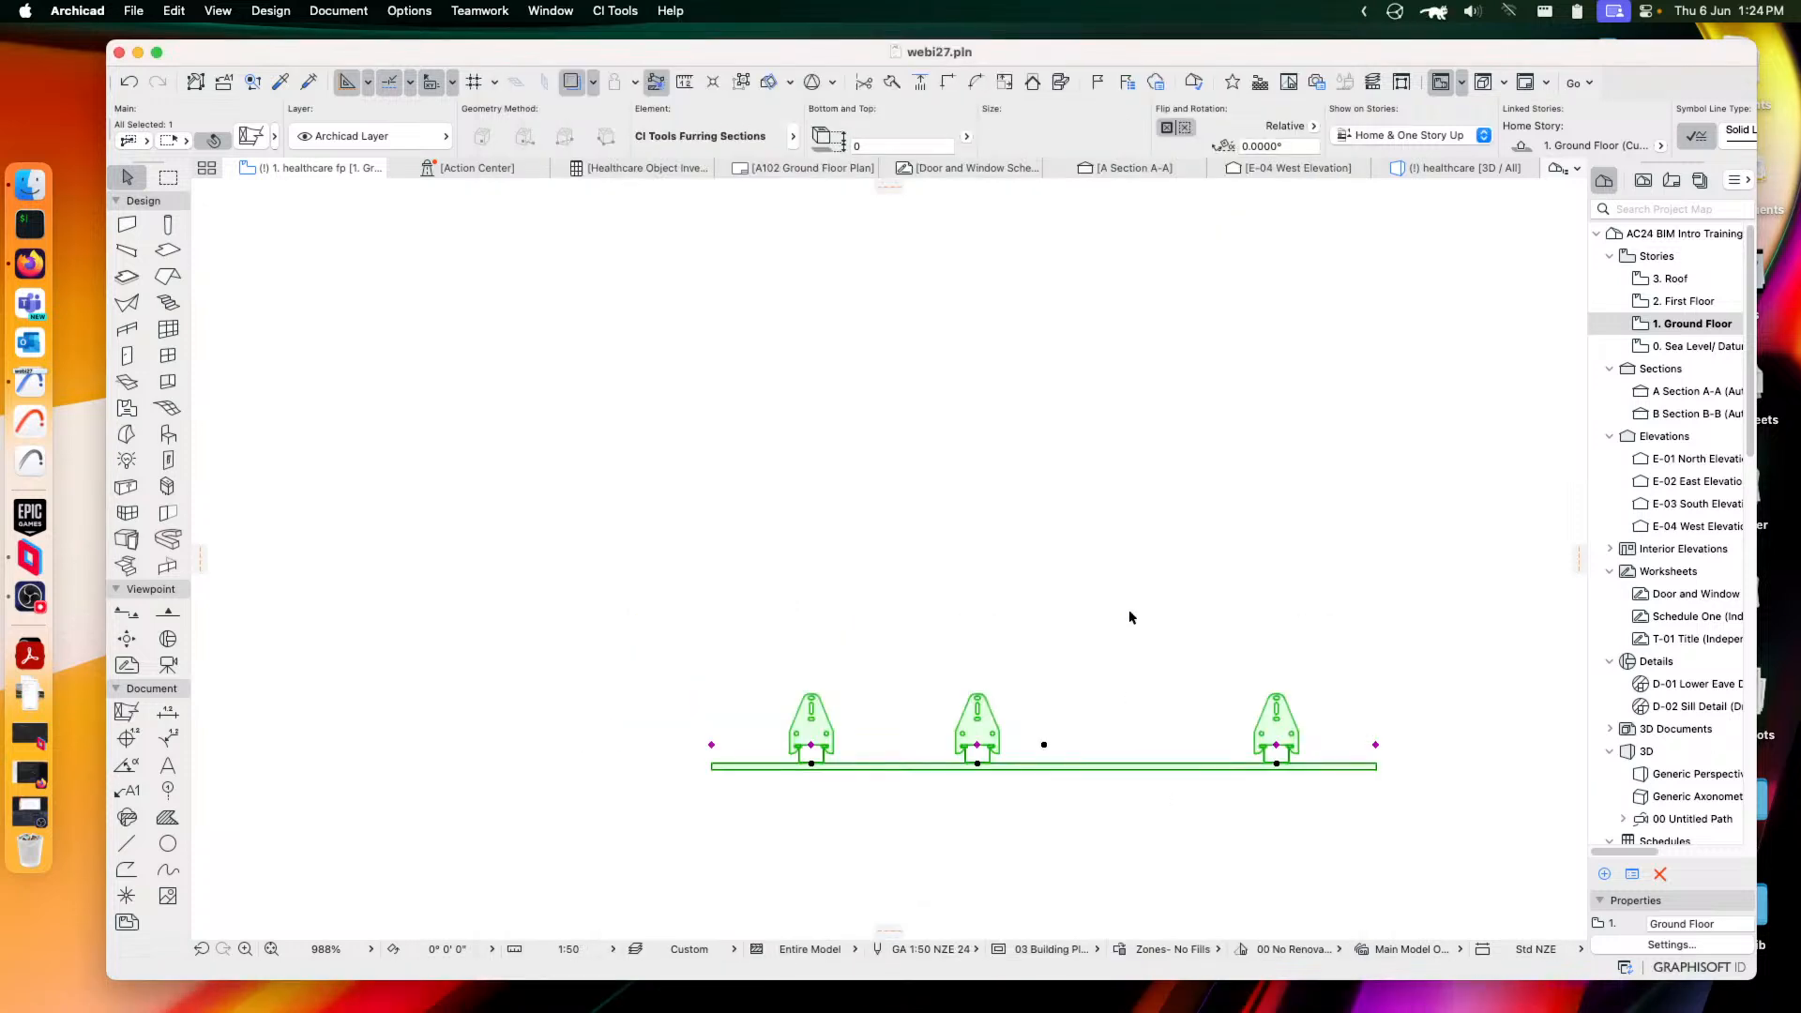
Reduce the furring bracket spacing to 96, giving nine brackets, then reopen its settings
left_click(1129, 719)
scroll(1339, 756, "up", 5)
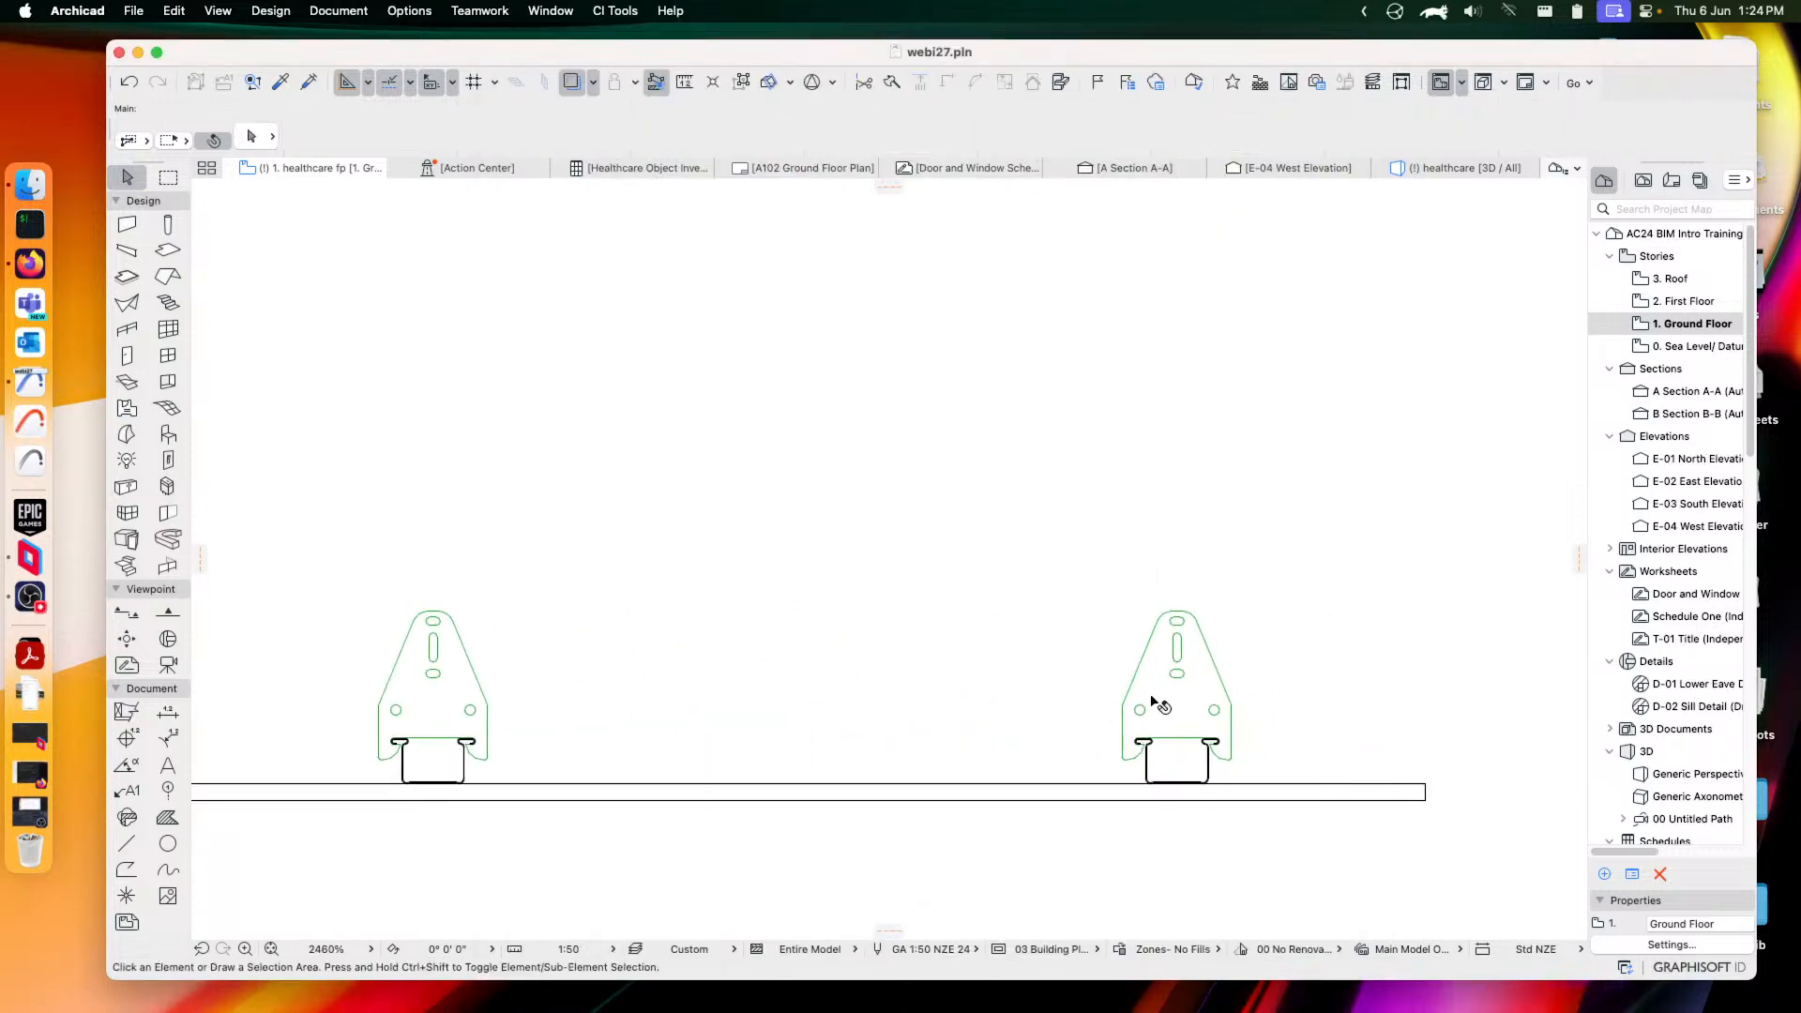
scroll(1157, 704, "down", 4)
left_click(941, 715)
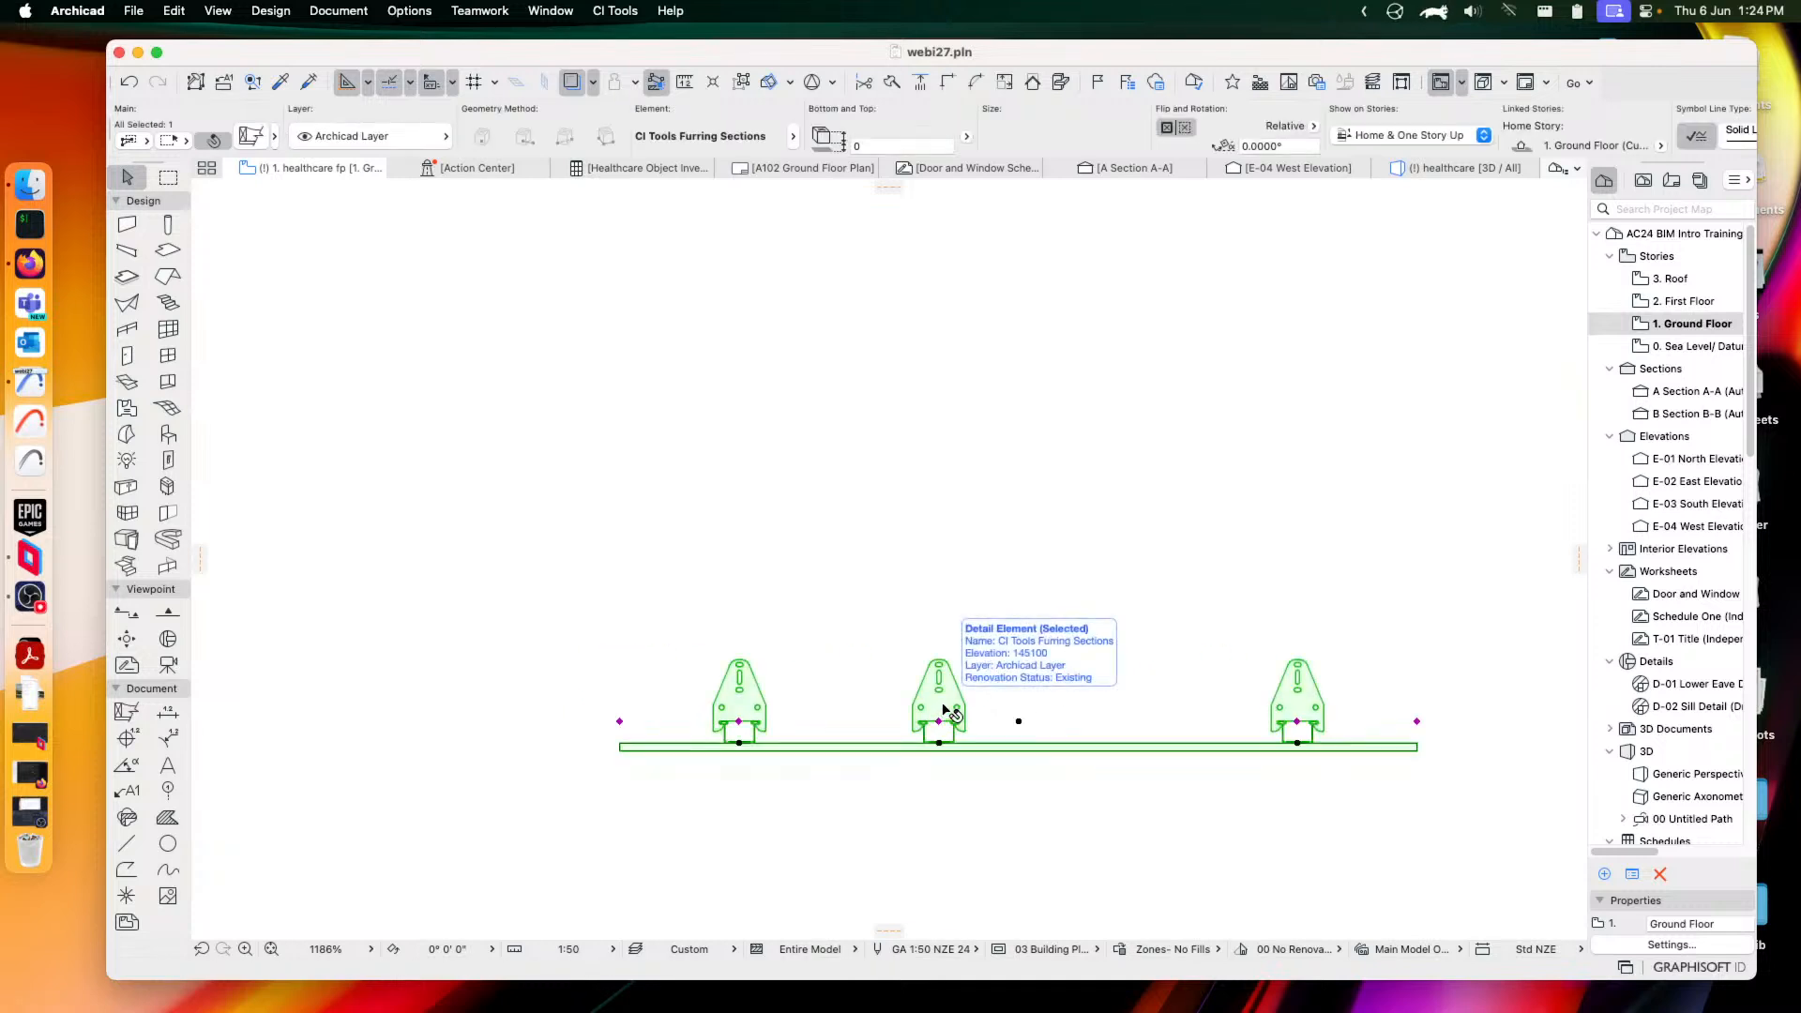
left_click(943, 715)
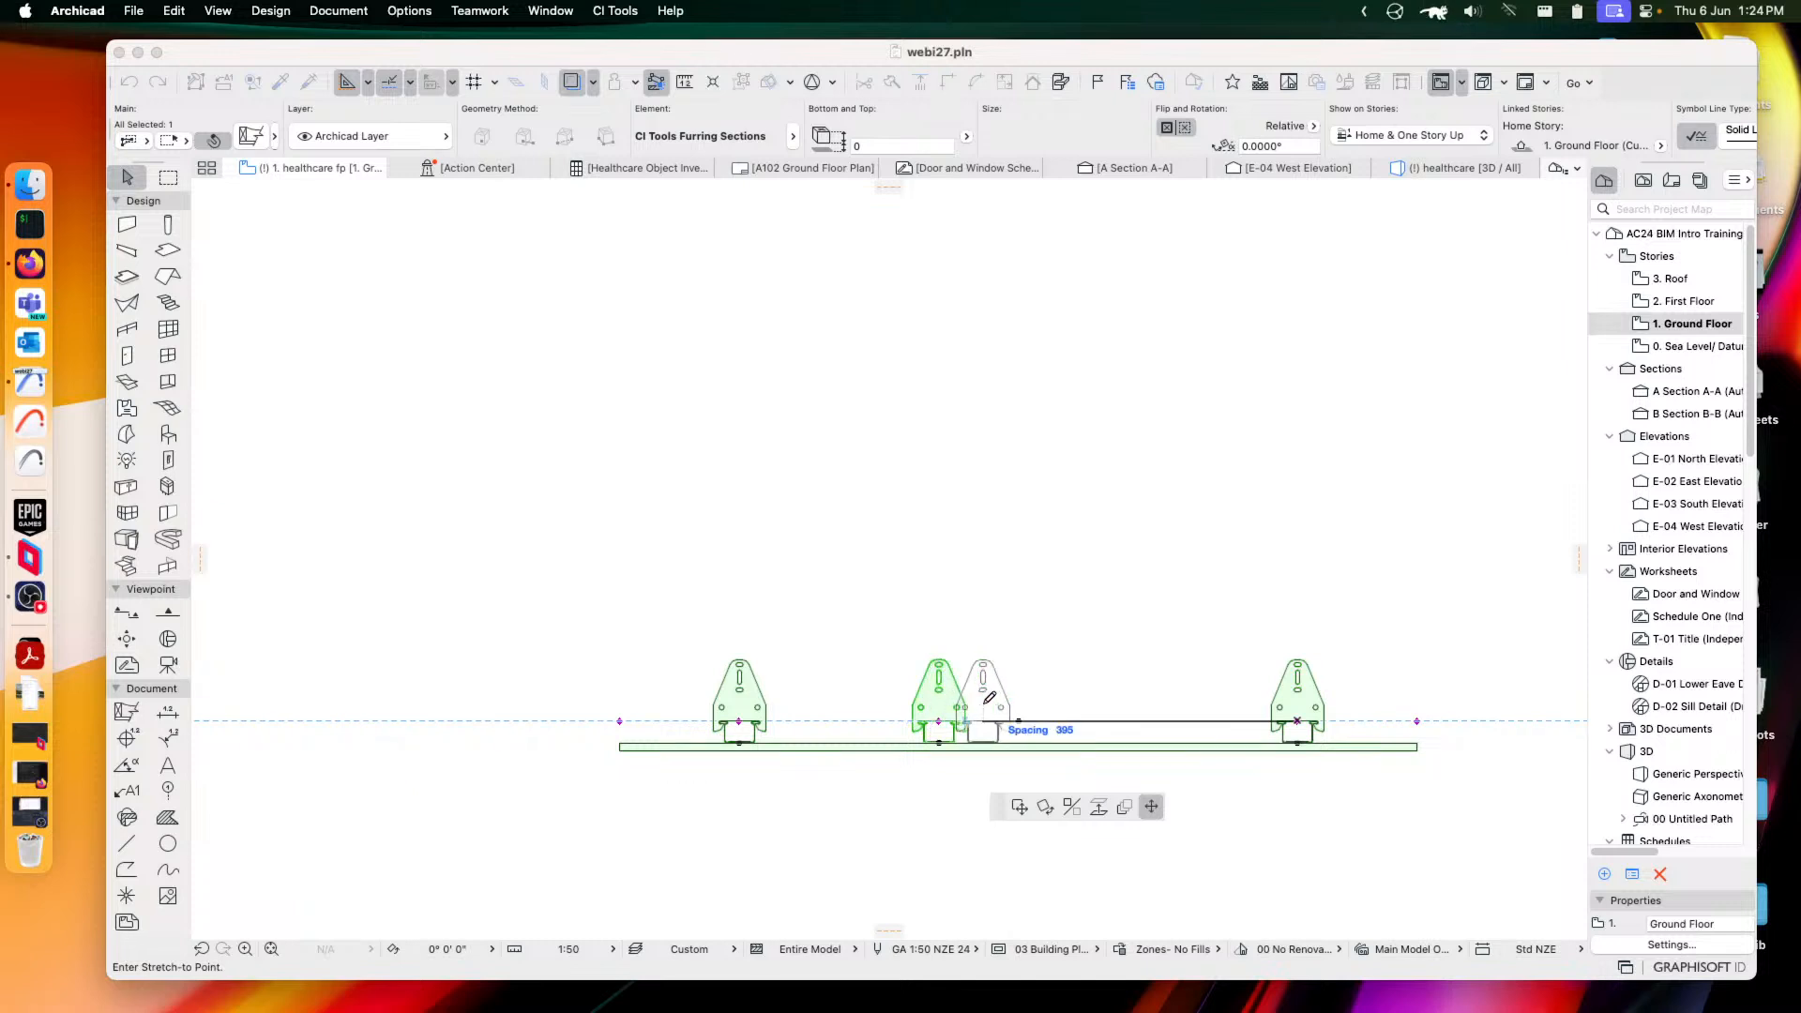
left_click(994, 700)
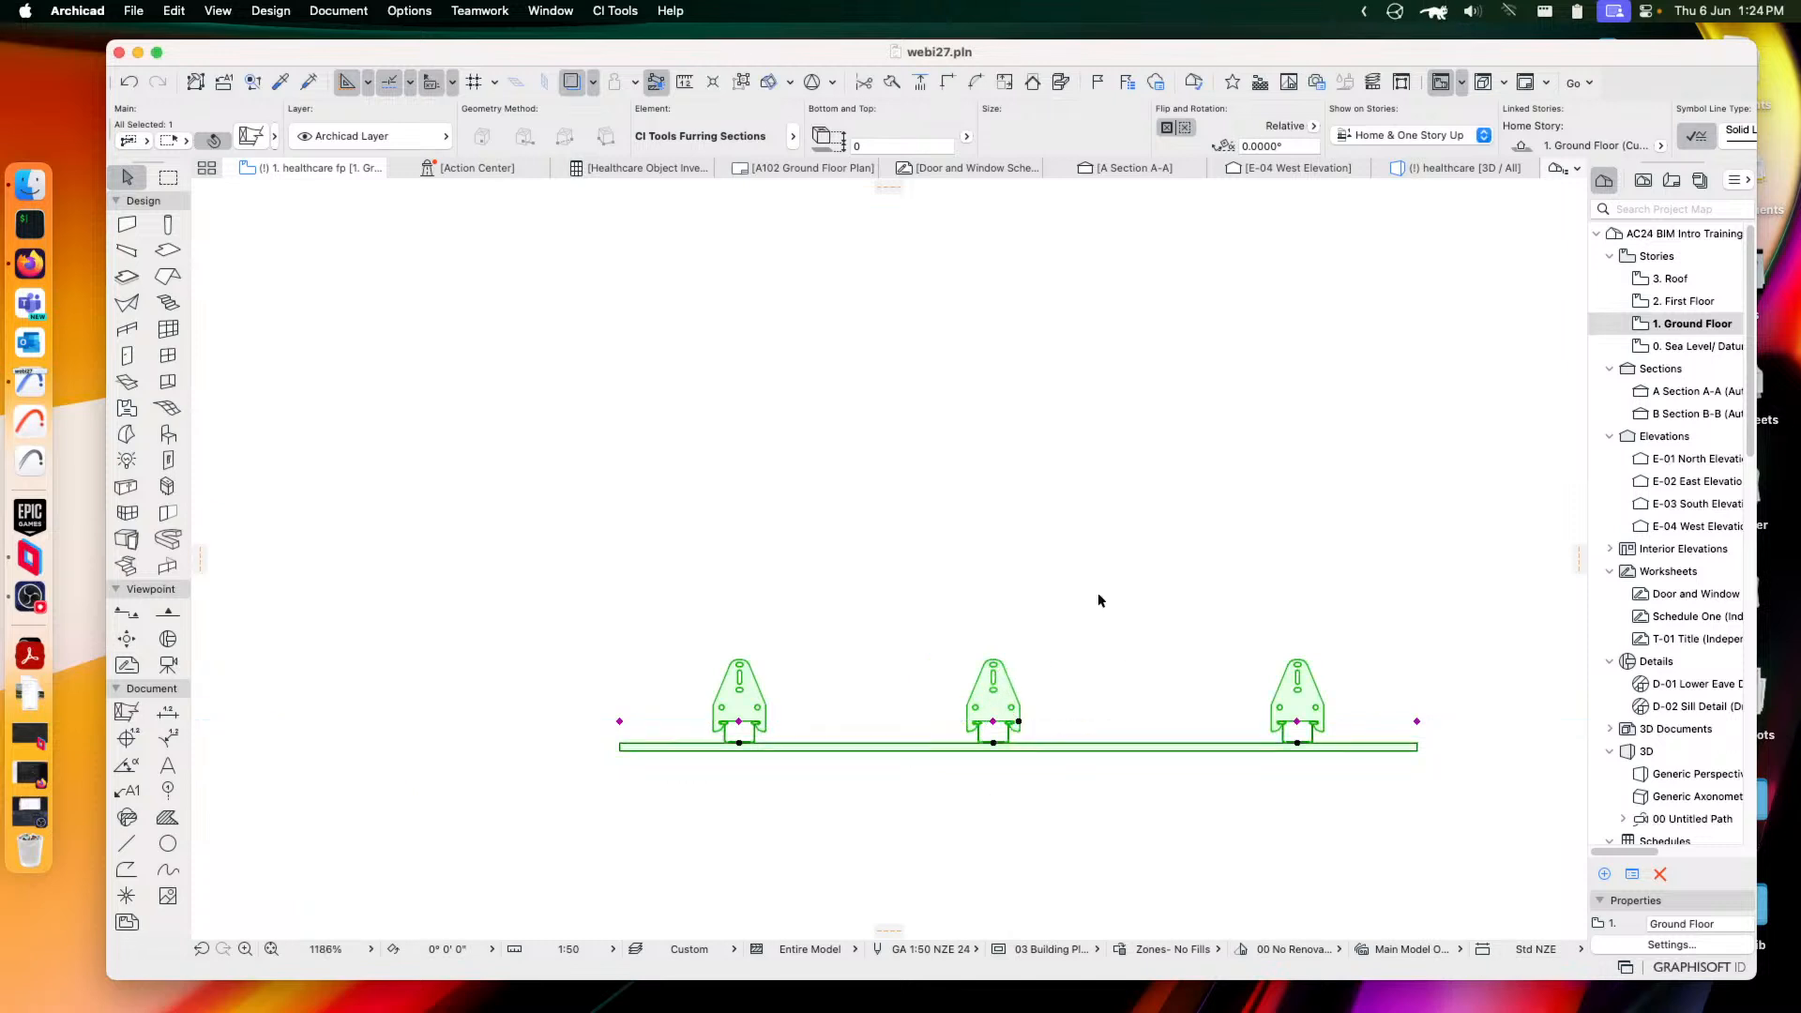
left_click(995, 721)
left_click(1156, 721)
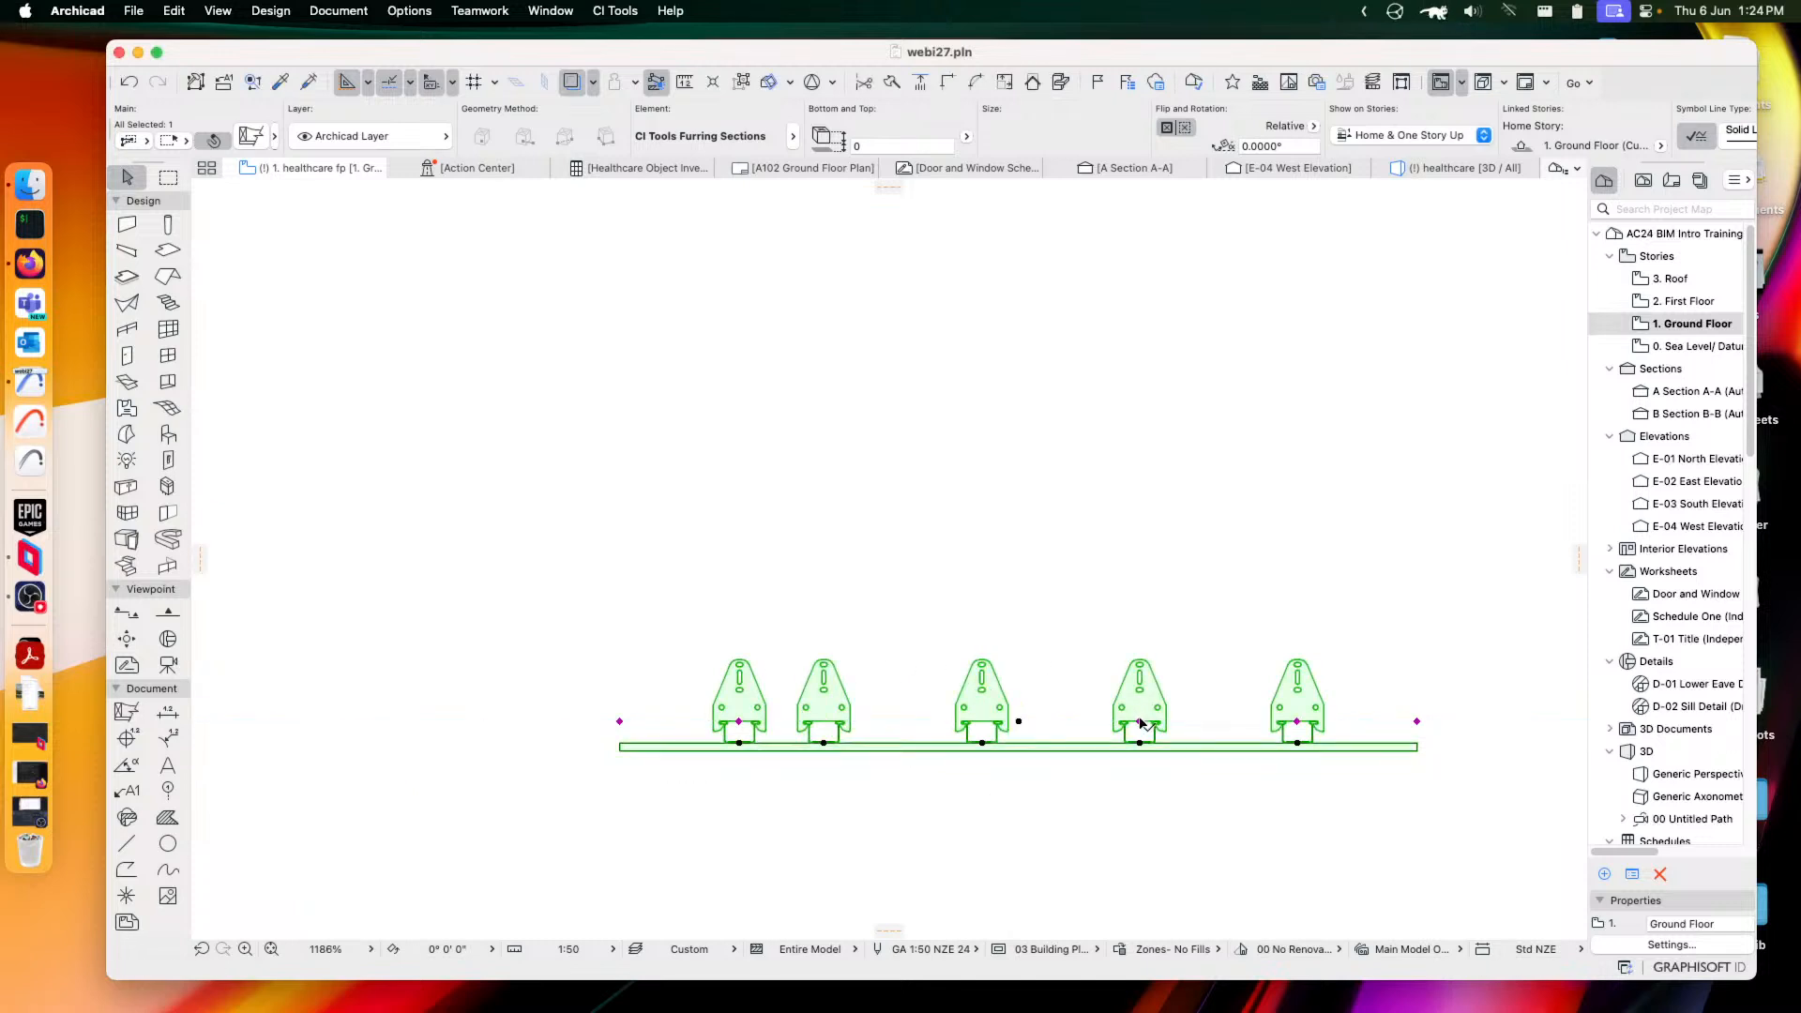
left_click(1139, 722)
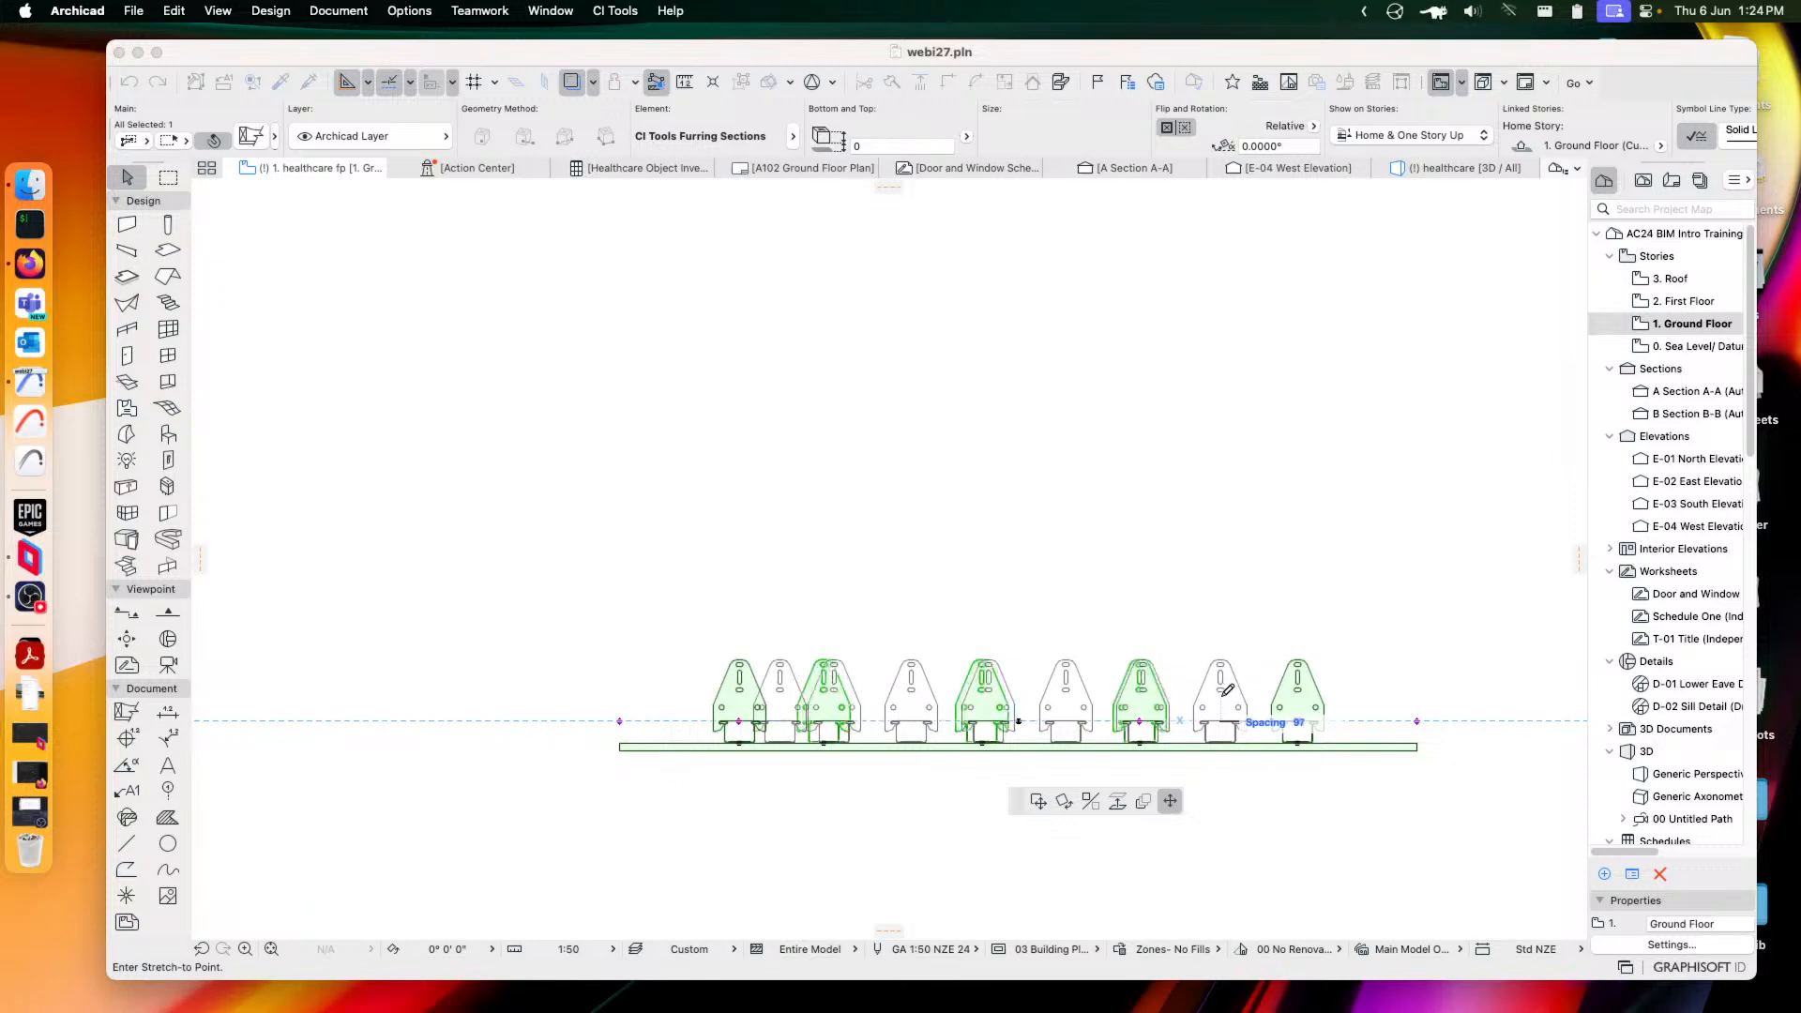
left_click(1222, 695)
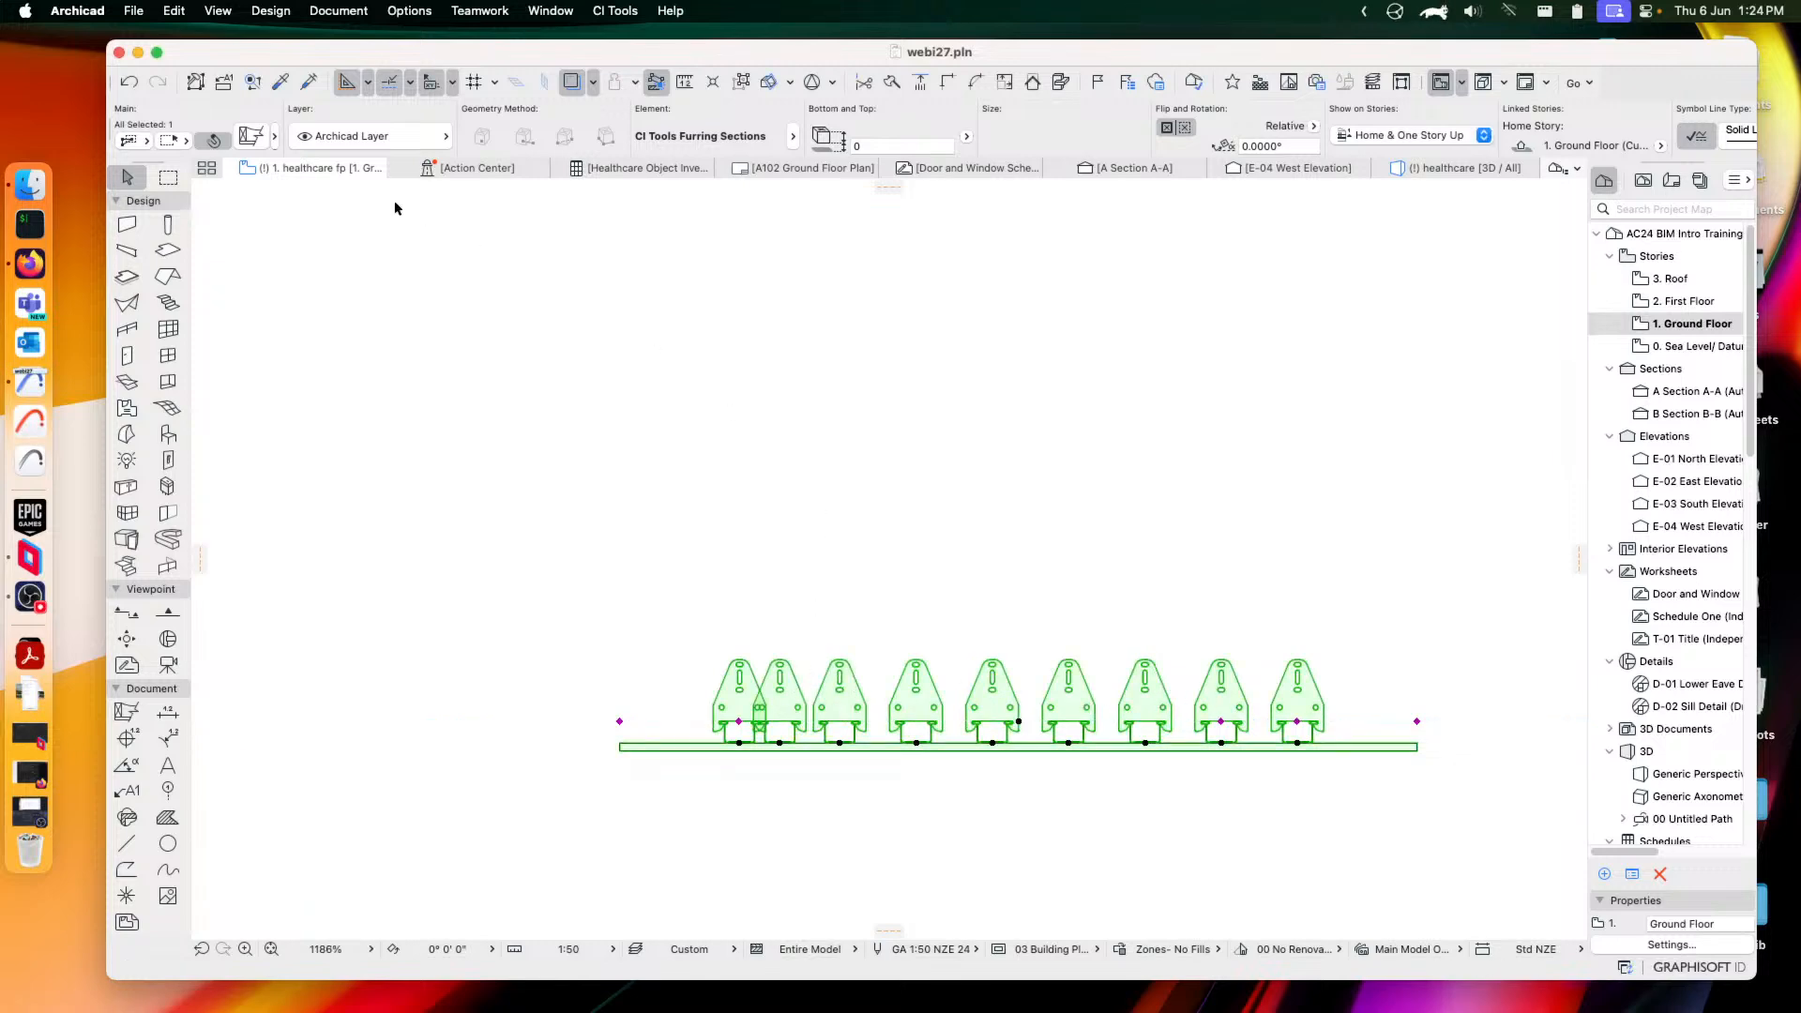
left_click(246, 137)
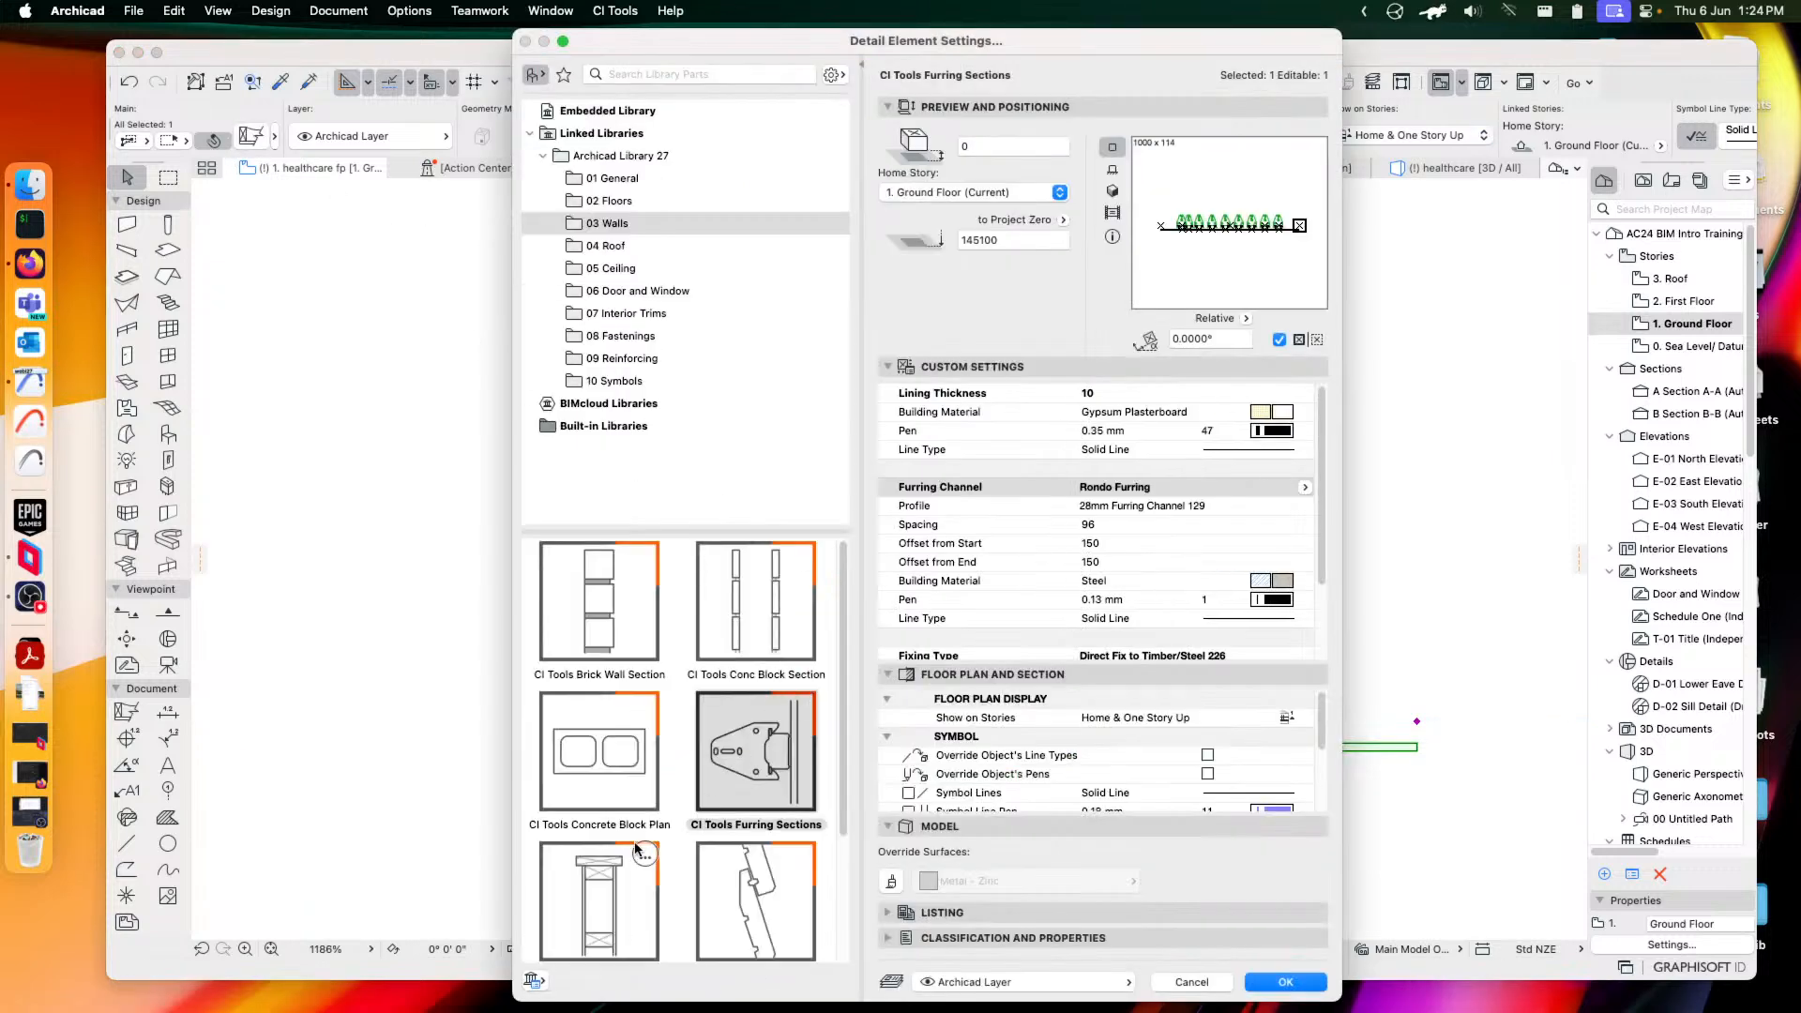
Switch to CI Tools Timber Wall Framing, keep Loopy insulation, review Attributes, and accept
left_click(601, 917)
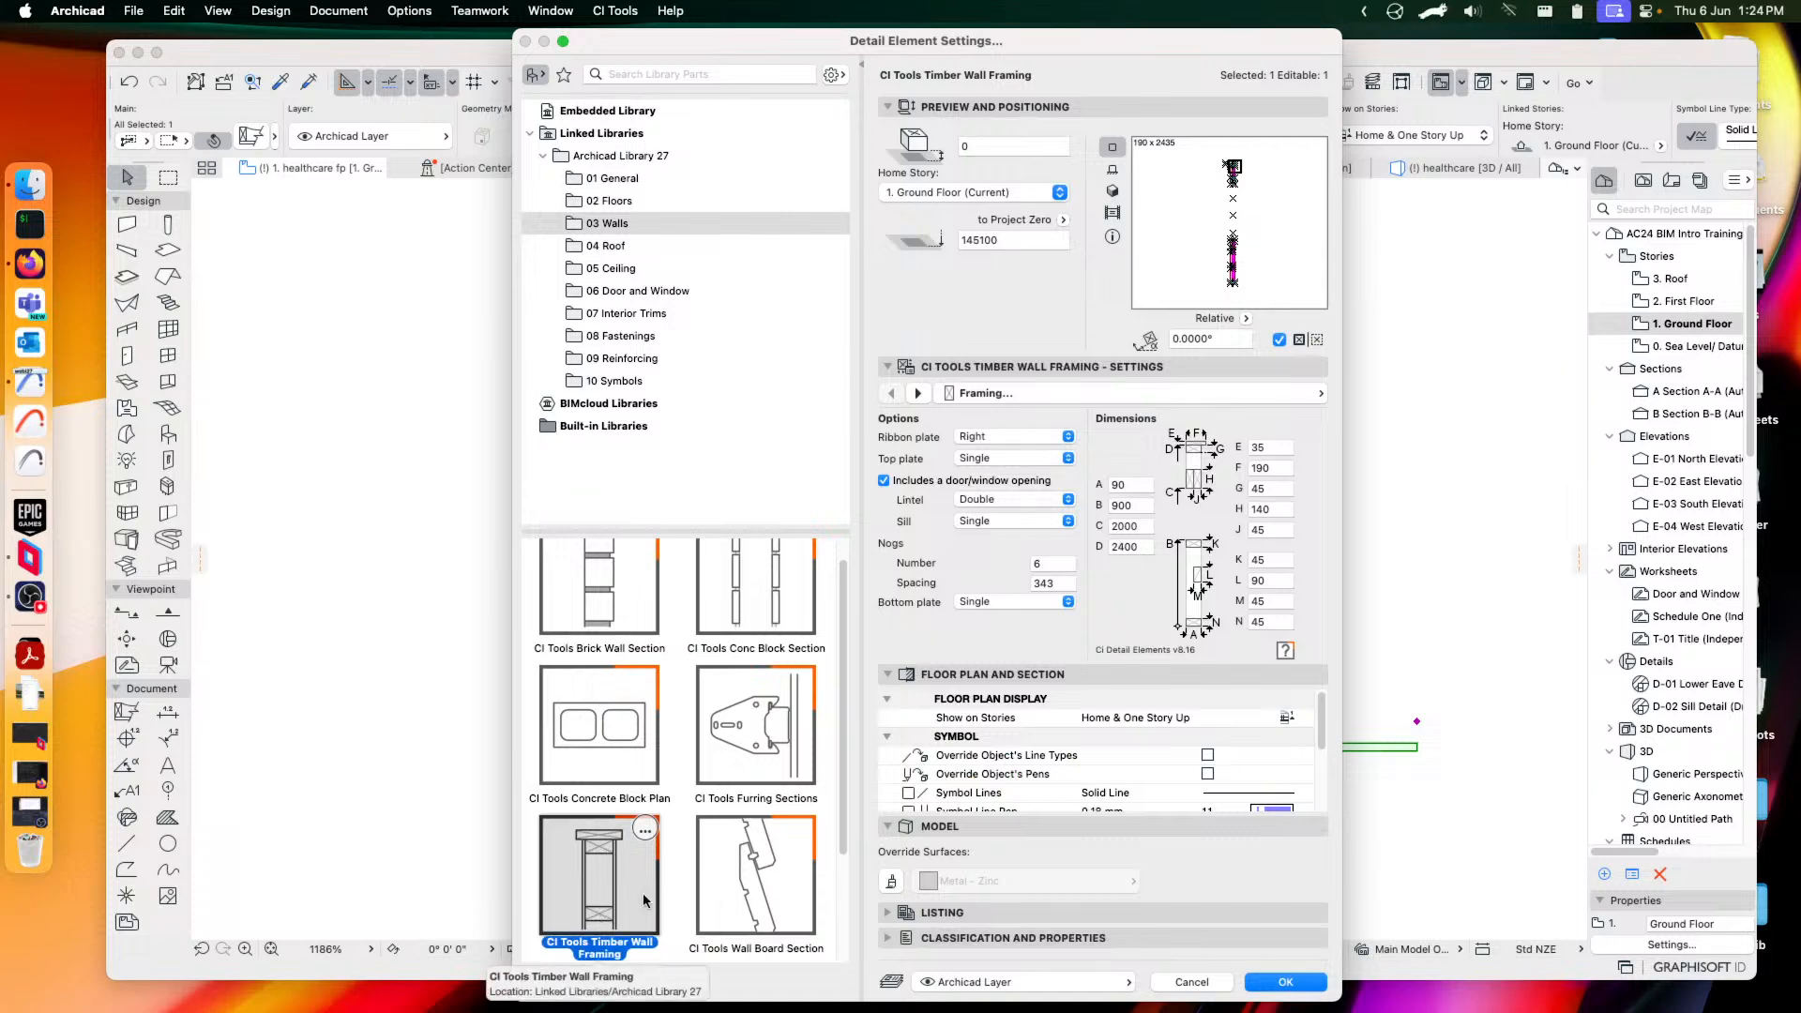
scroll(643, 891, "down", 2)
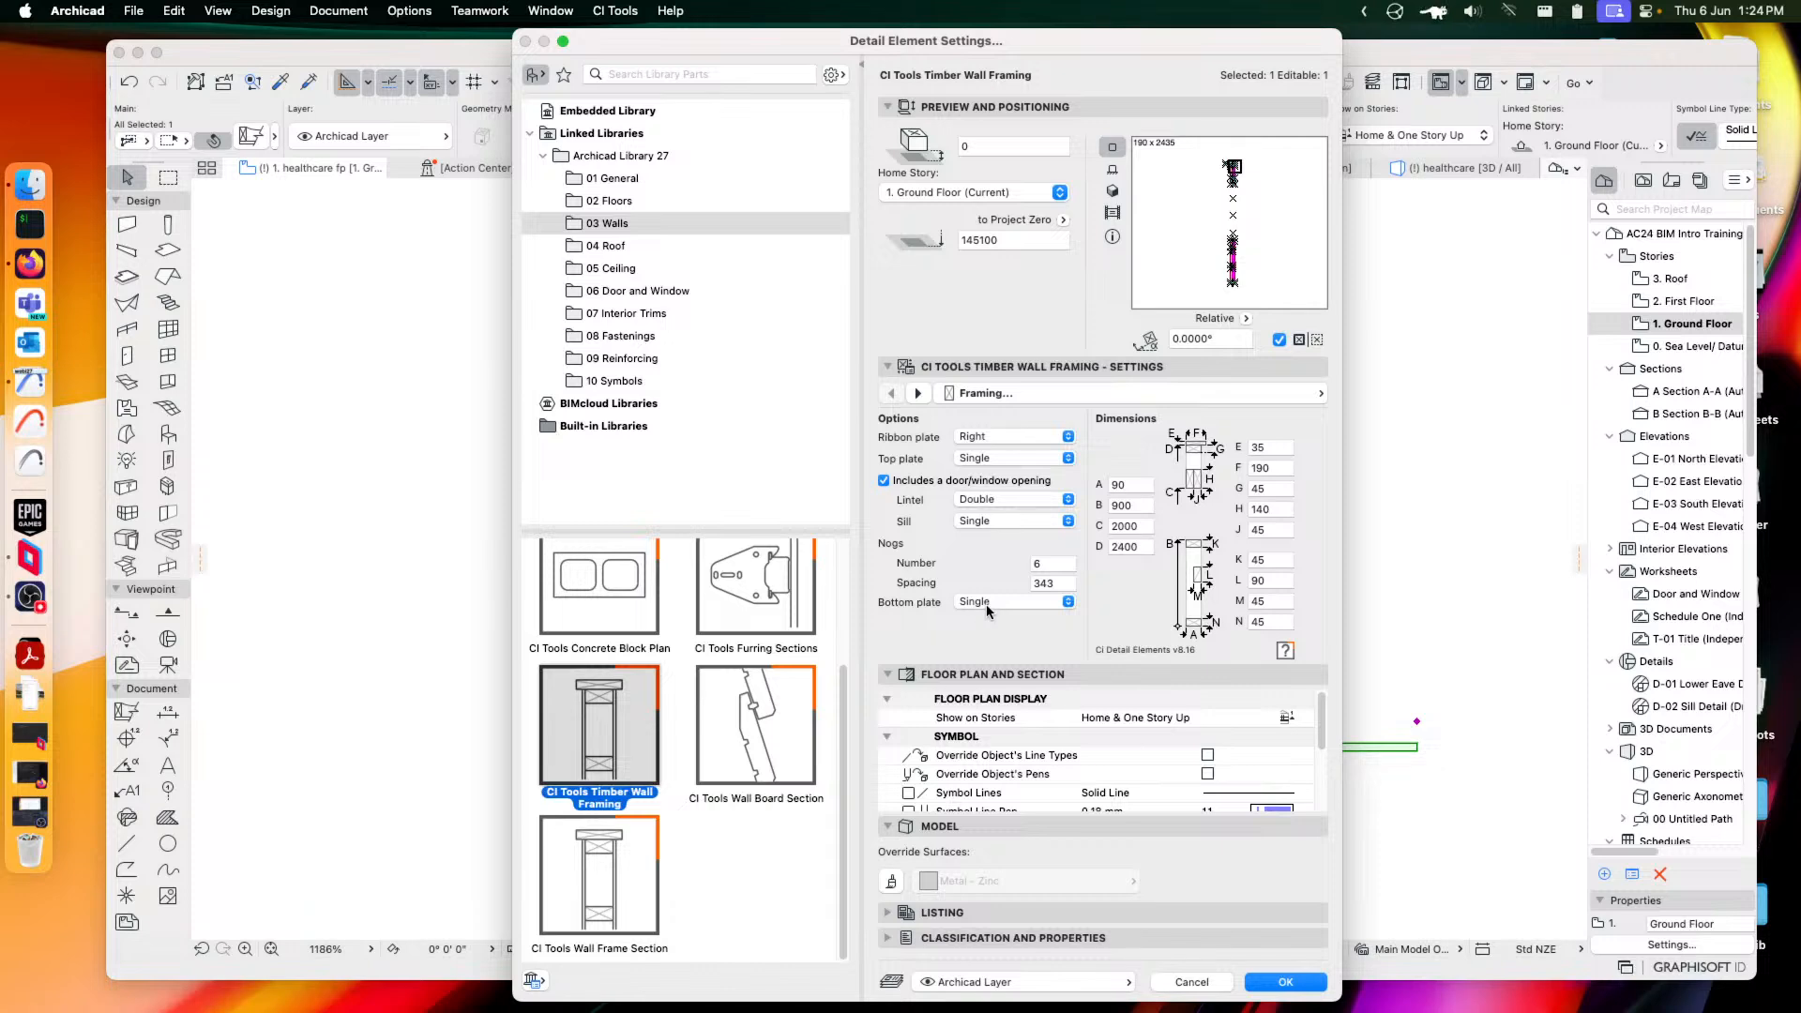
left_click(1103, 395)
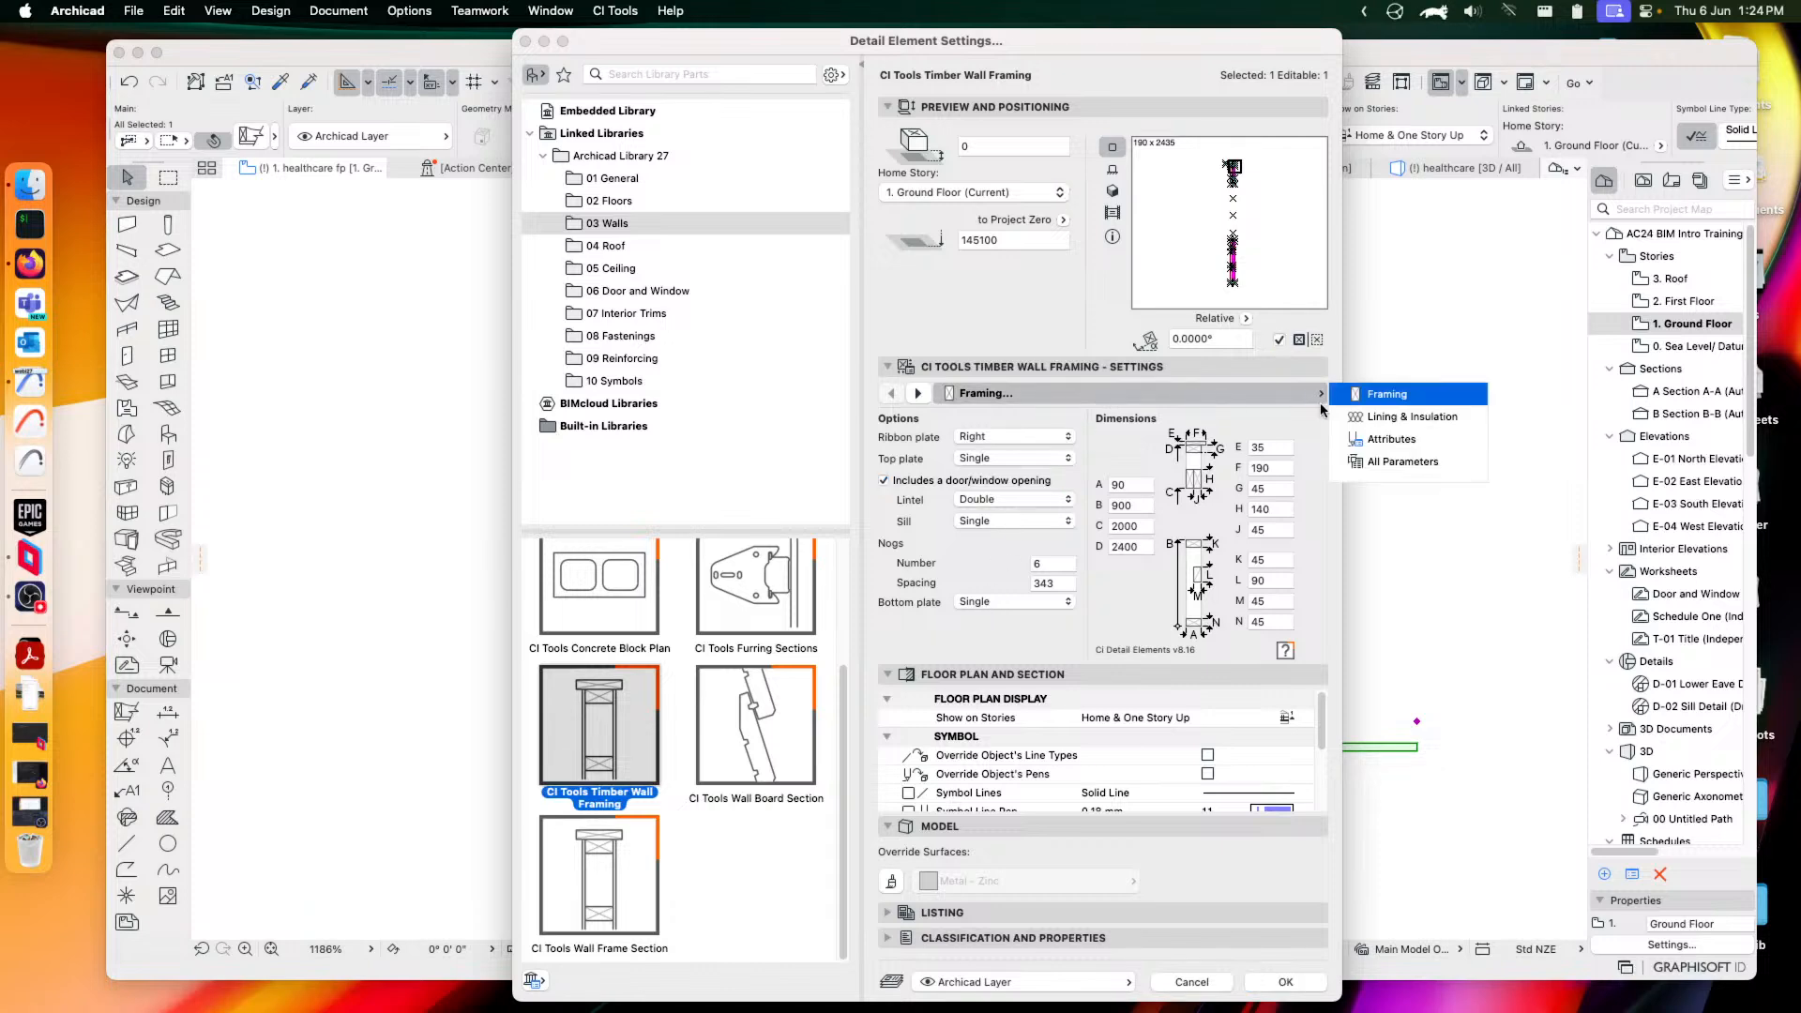
left_click(1412, 416)
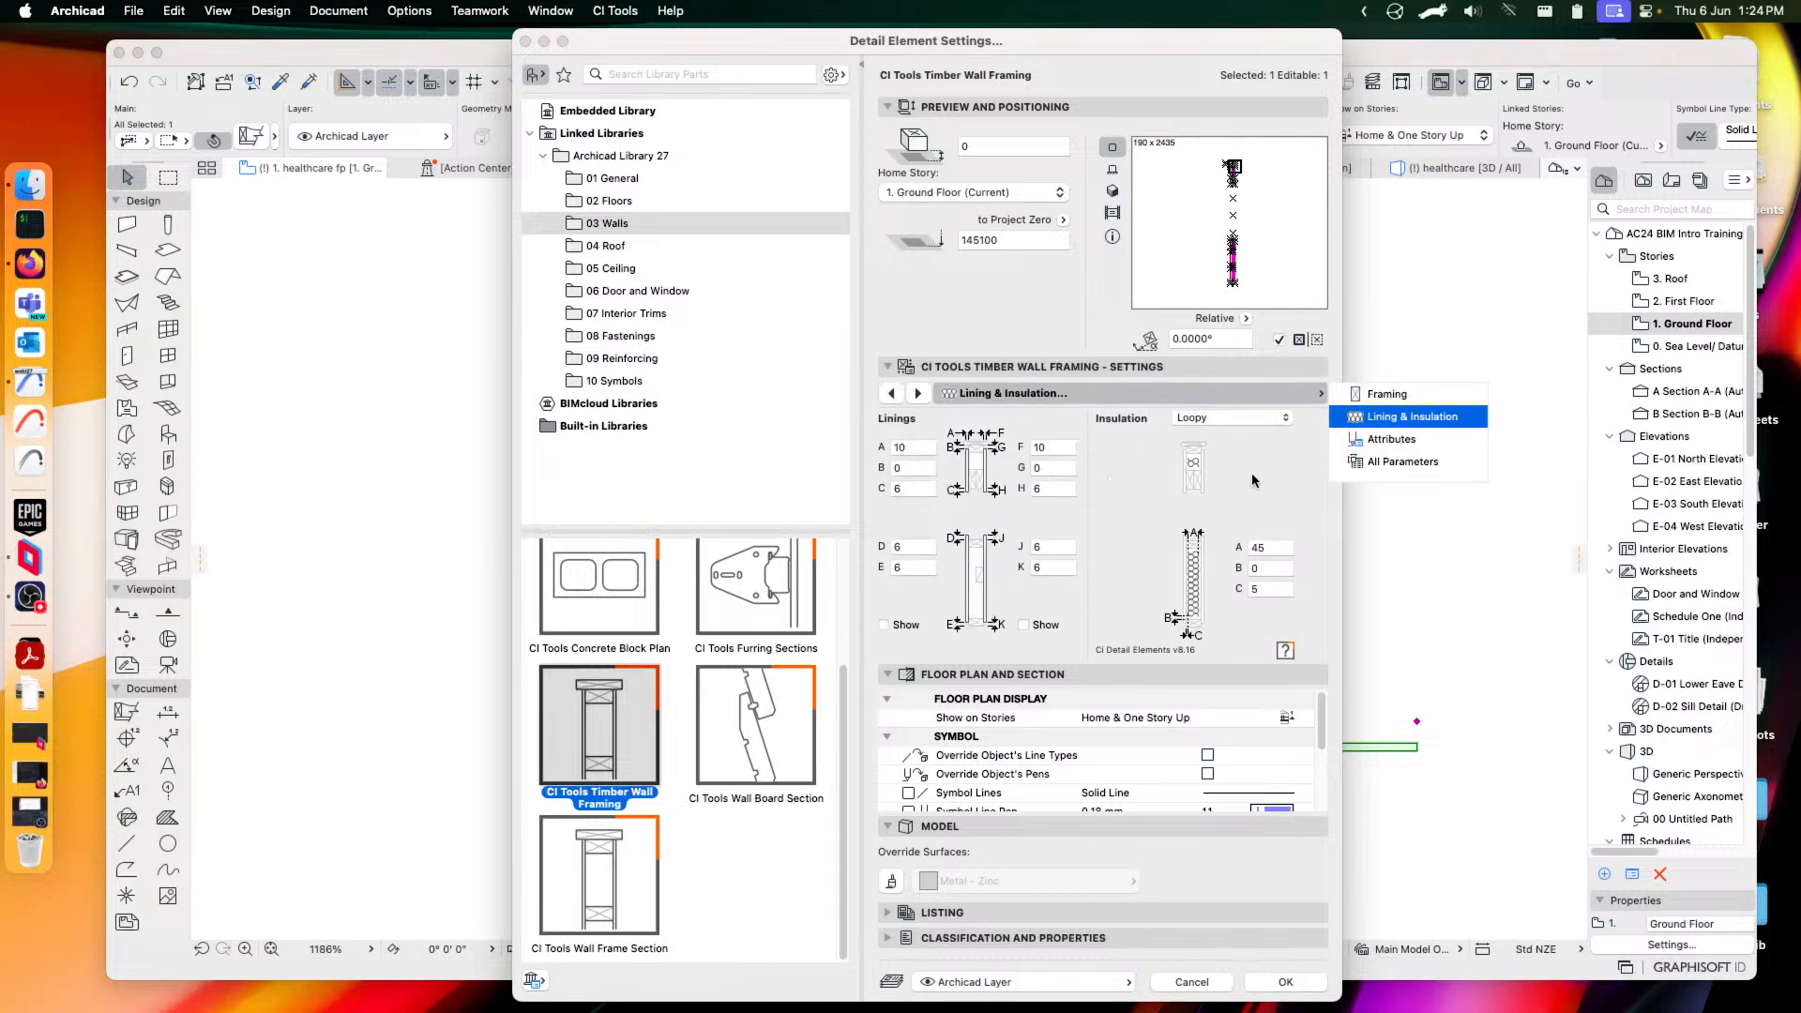
left_click(1234, 418)
left_click(1129, 454)
left_click(1179, 387)
left_click(1418, 438)
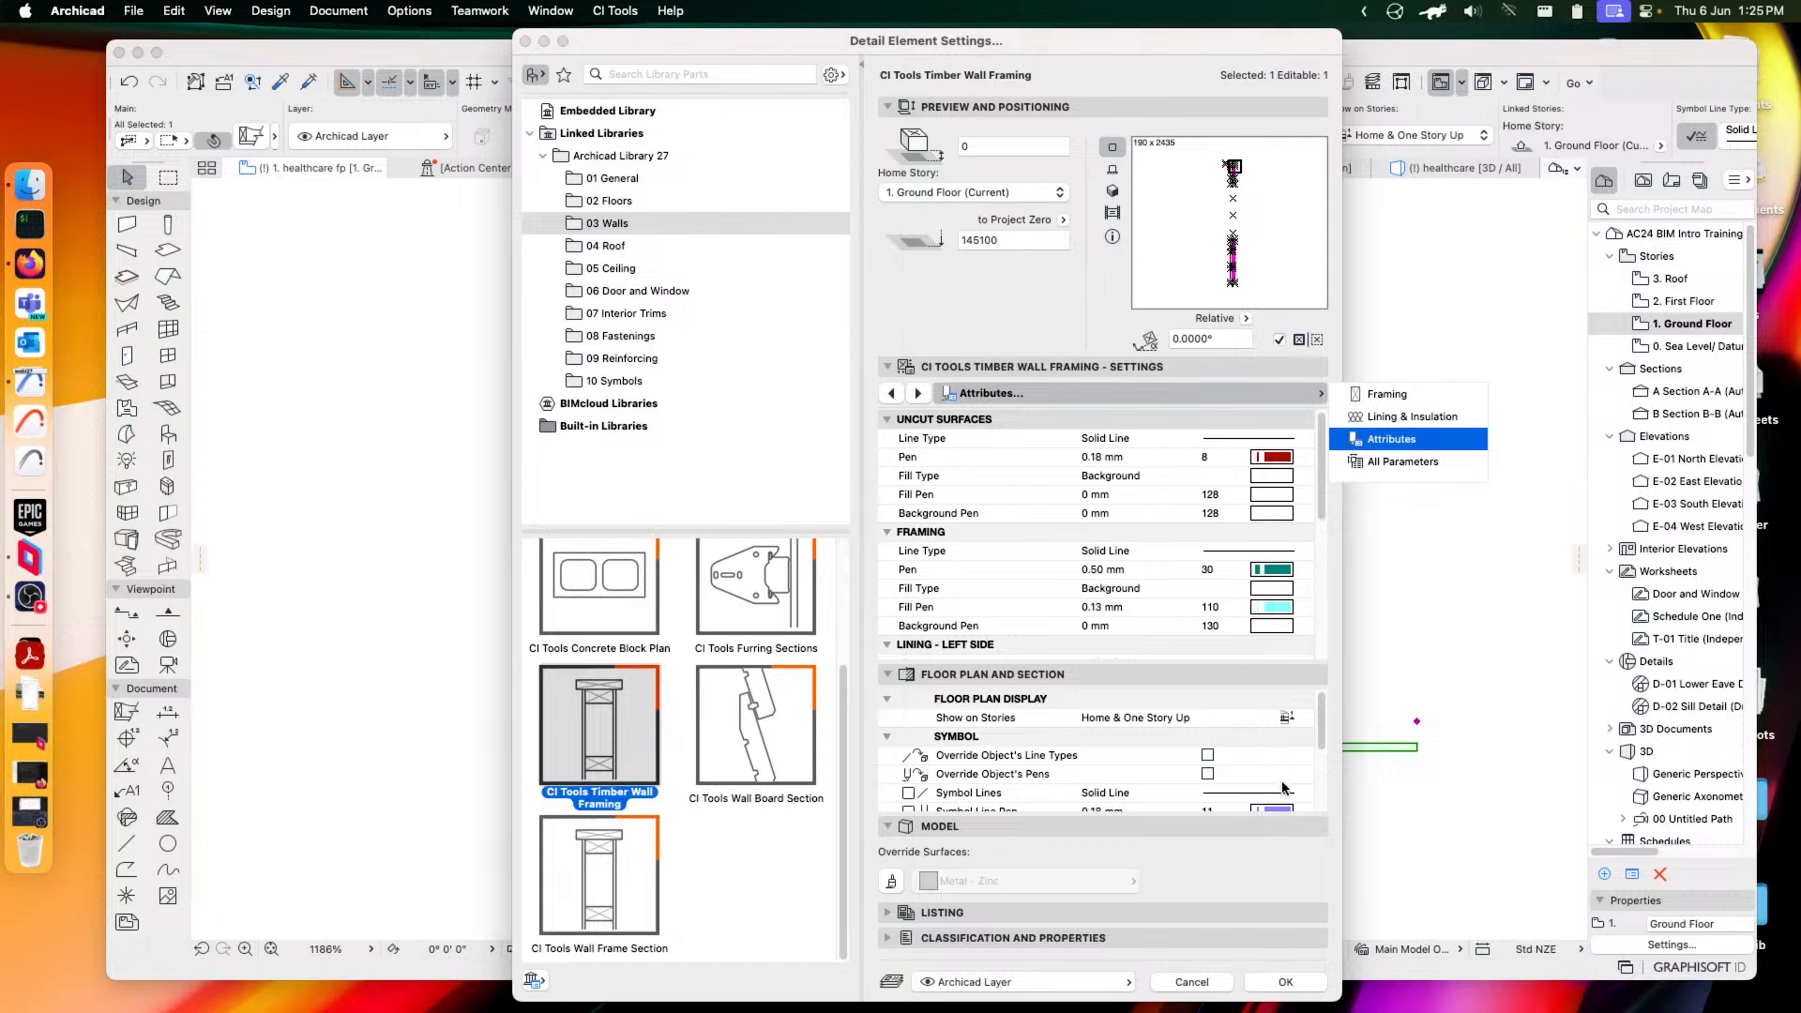
left_click(1286, 982)
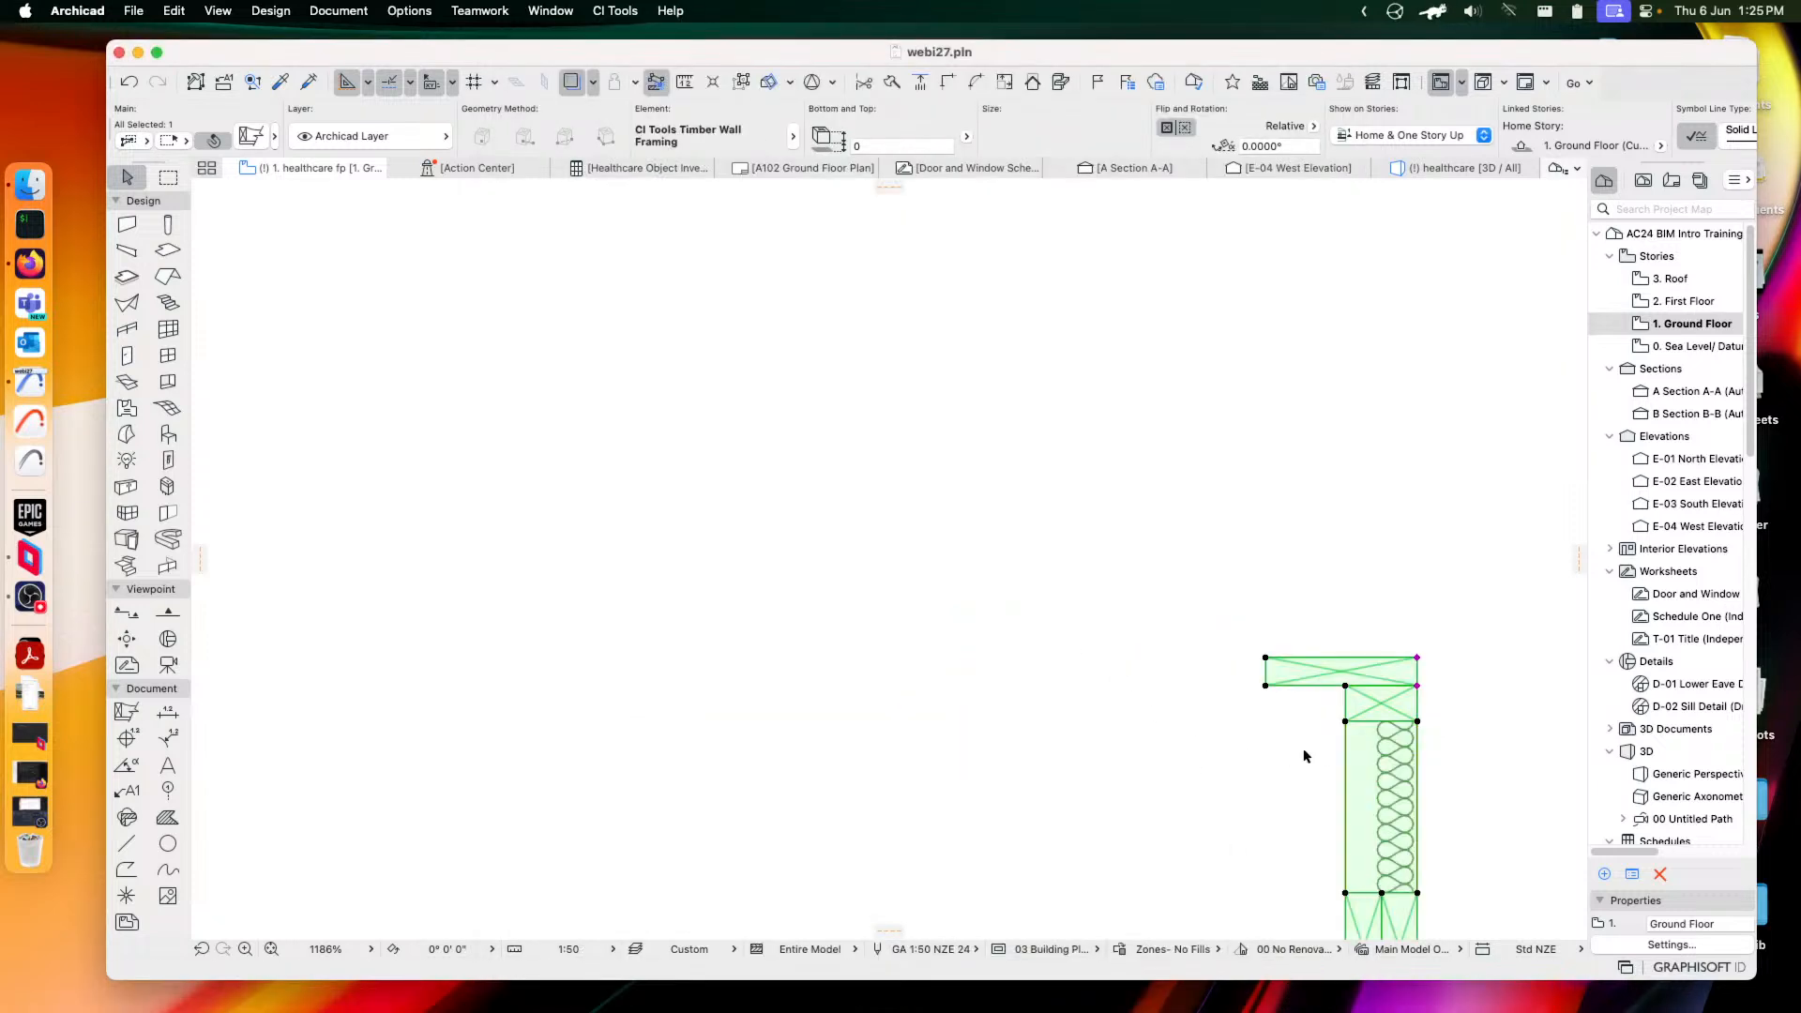
Pan and zoom to the framed walls, select the upper wall, and reopen its detail settings
scroll(1305, 755, "down", 8)
middle_click_drag(1309, 764, 956, 466)
middle_click_drag(1025, 603, 1024, 488)
scroll(1013, 554, "up", 4)
left_click(1023, 574)
left_click(954, 249)
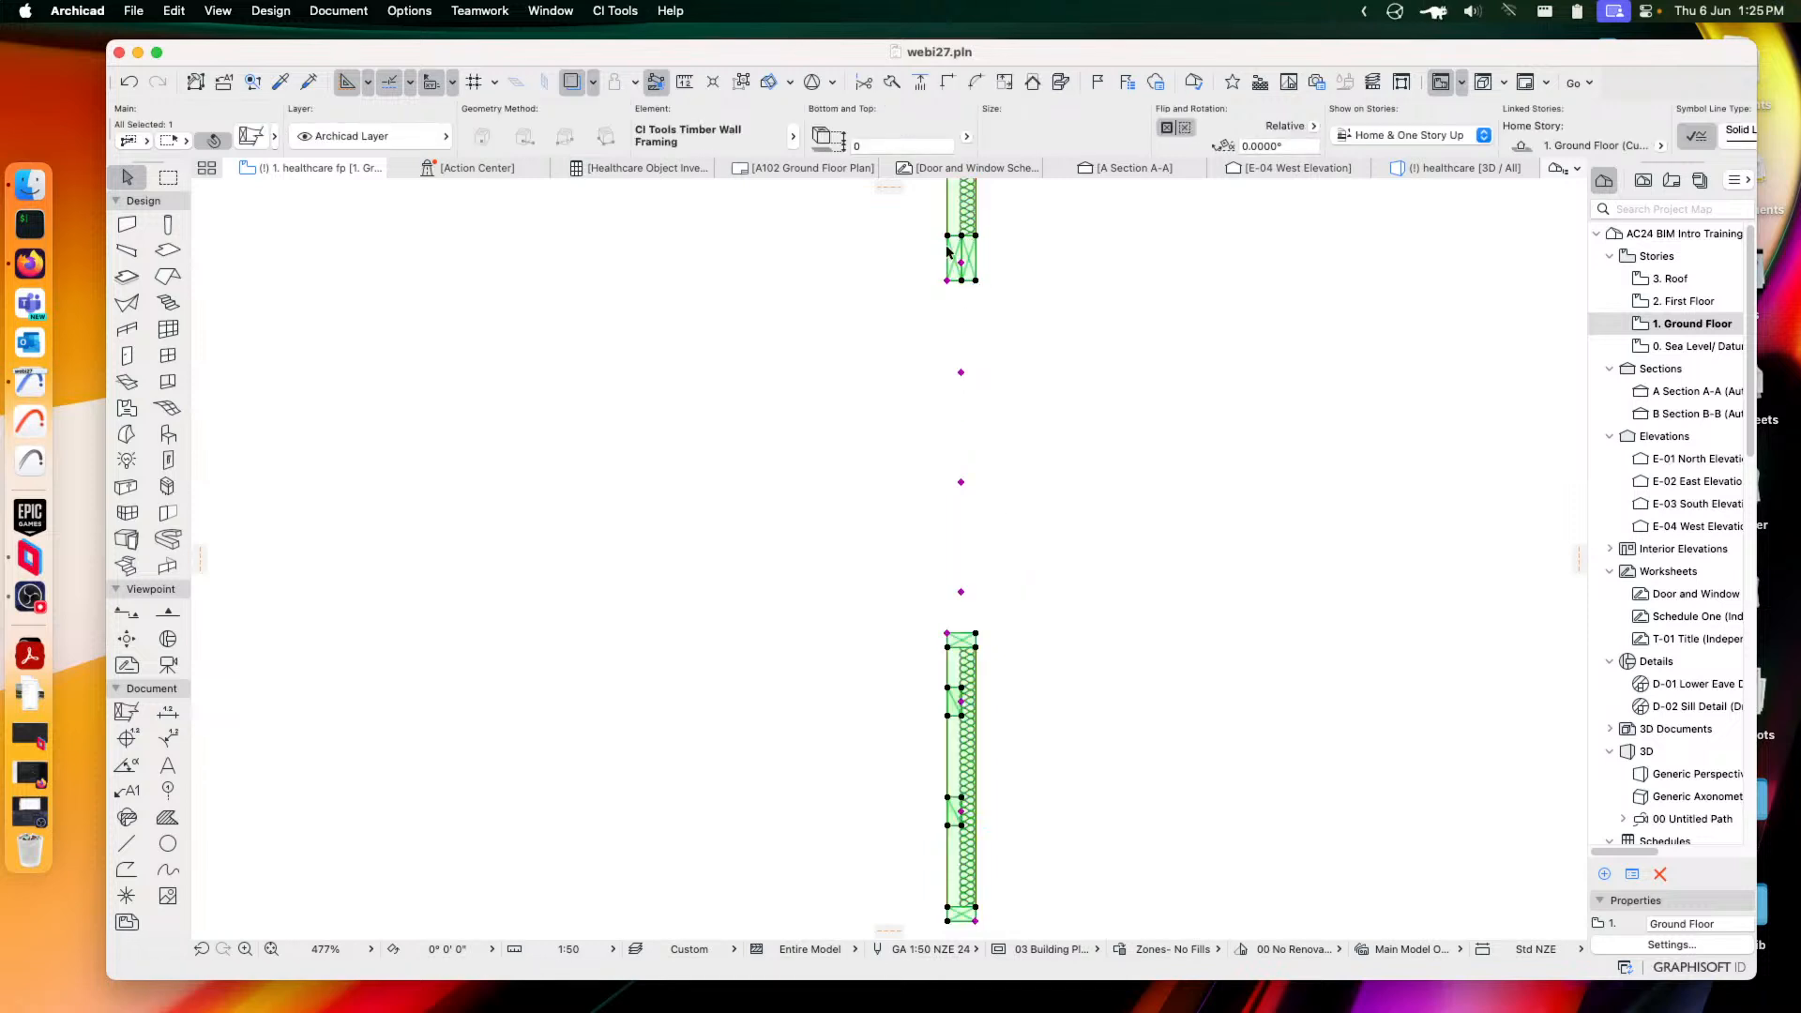
middle_click_drag(956, 630, 967, 531)
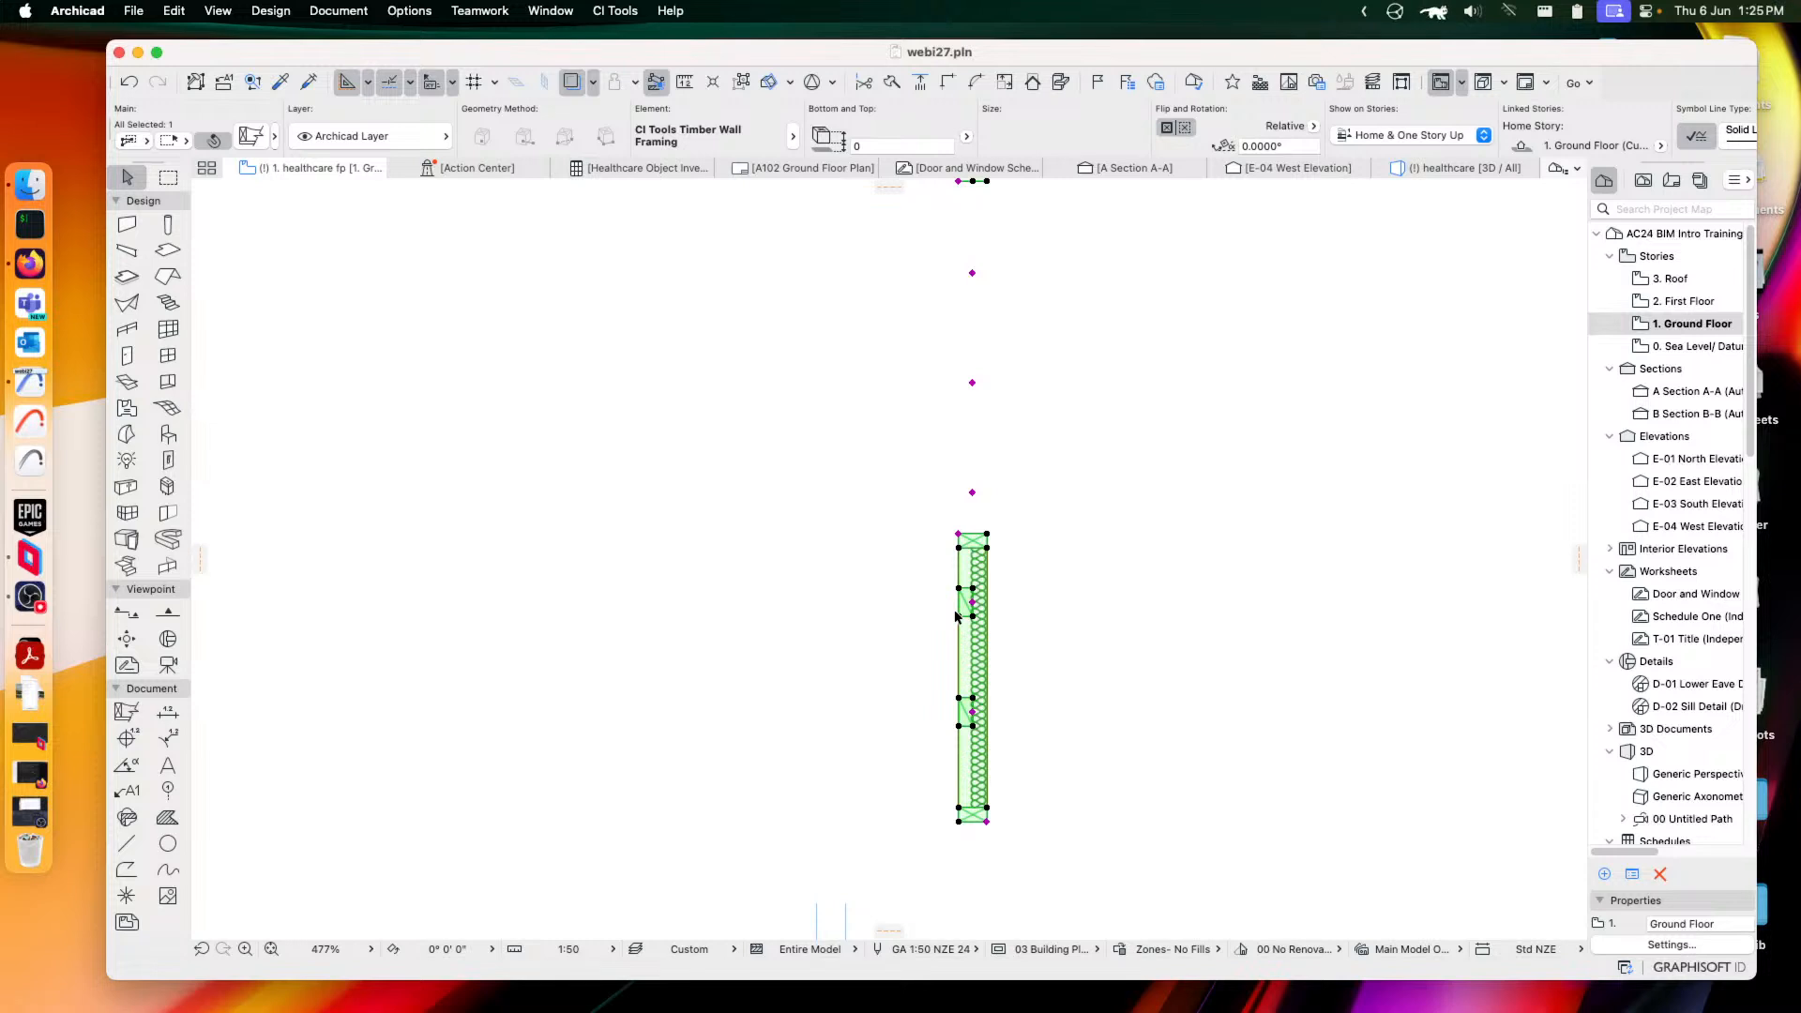
scroll(1017, 555, "up", 5)
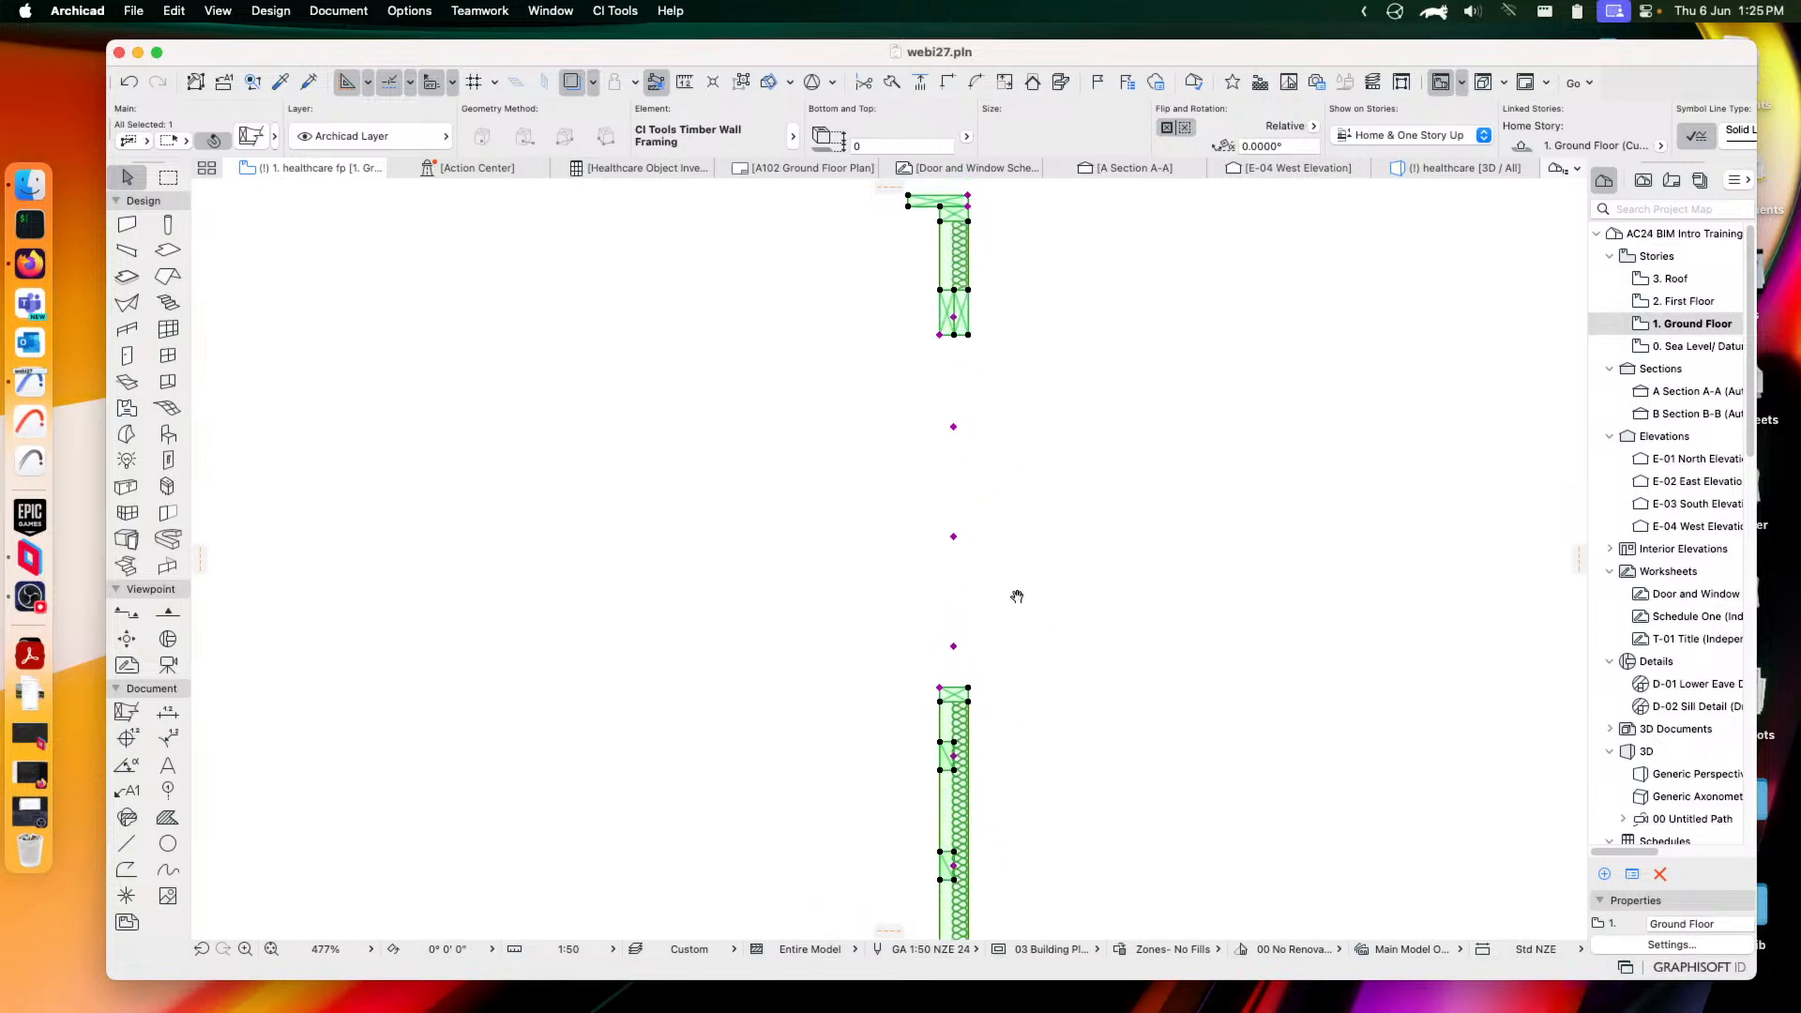
scroll(981, 370, "up", 3)
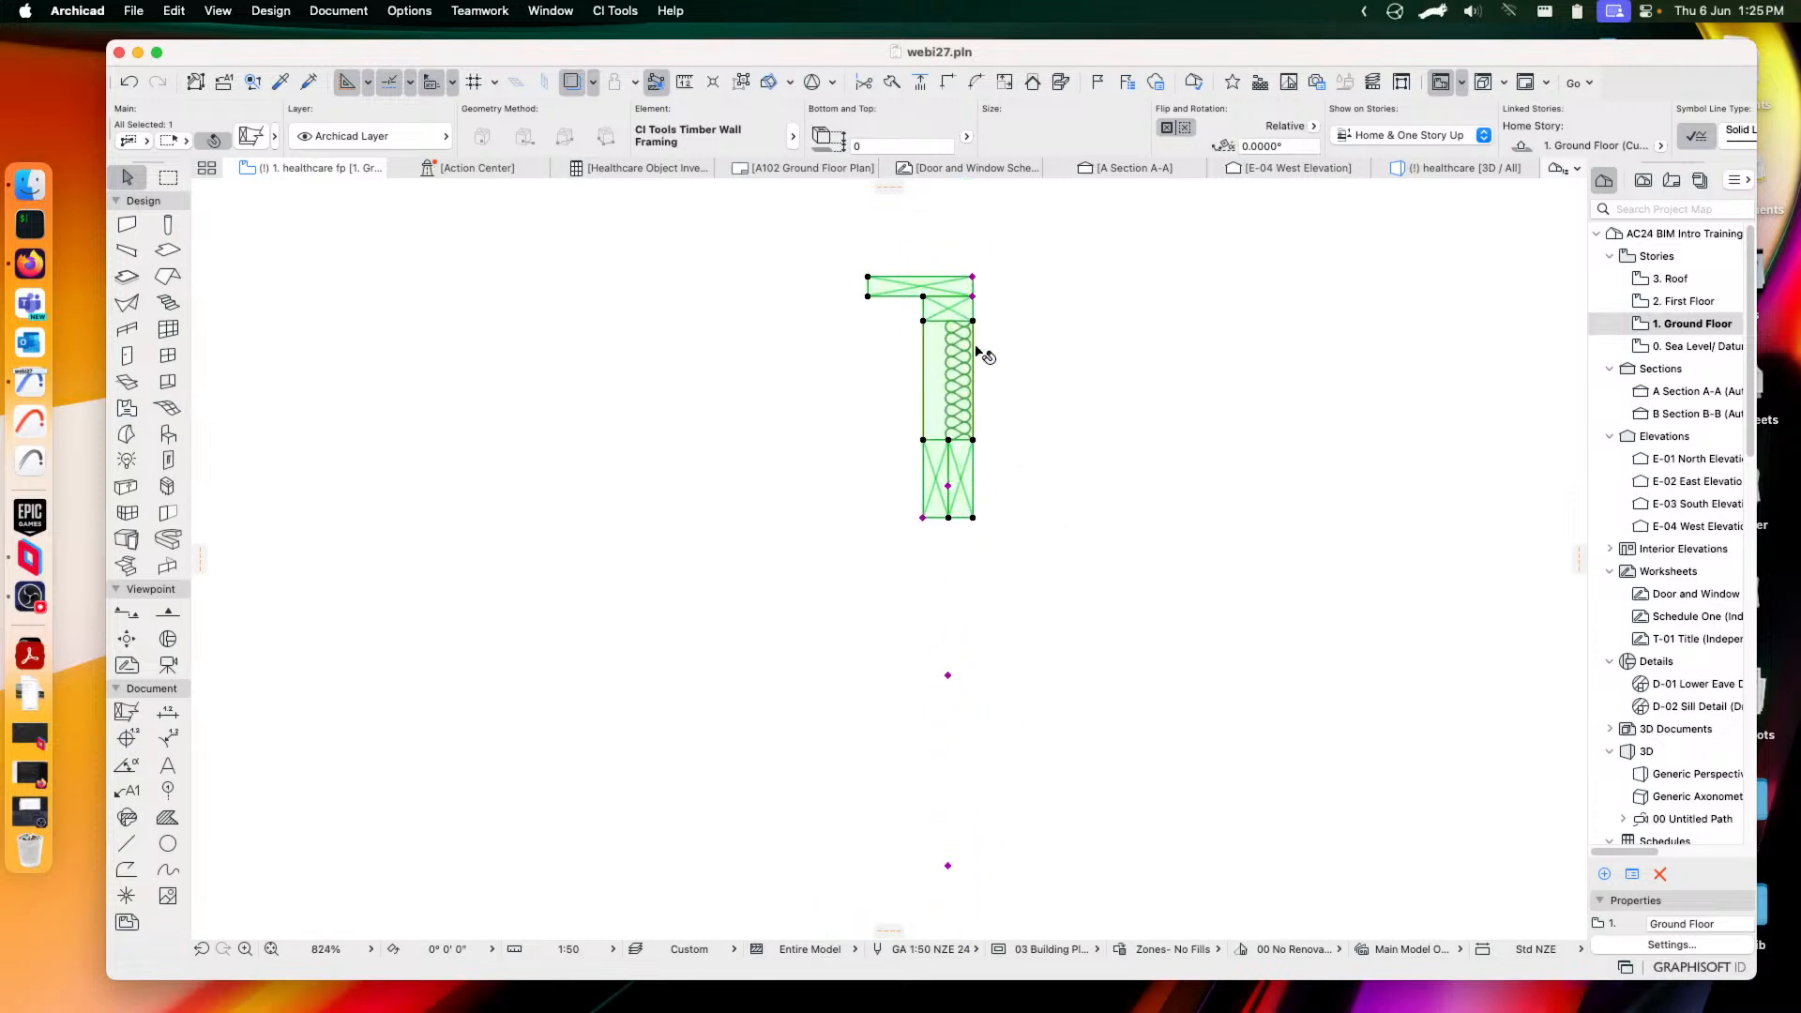
left_click(247, 137)
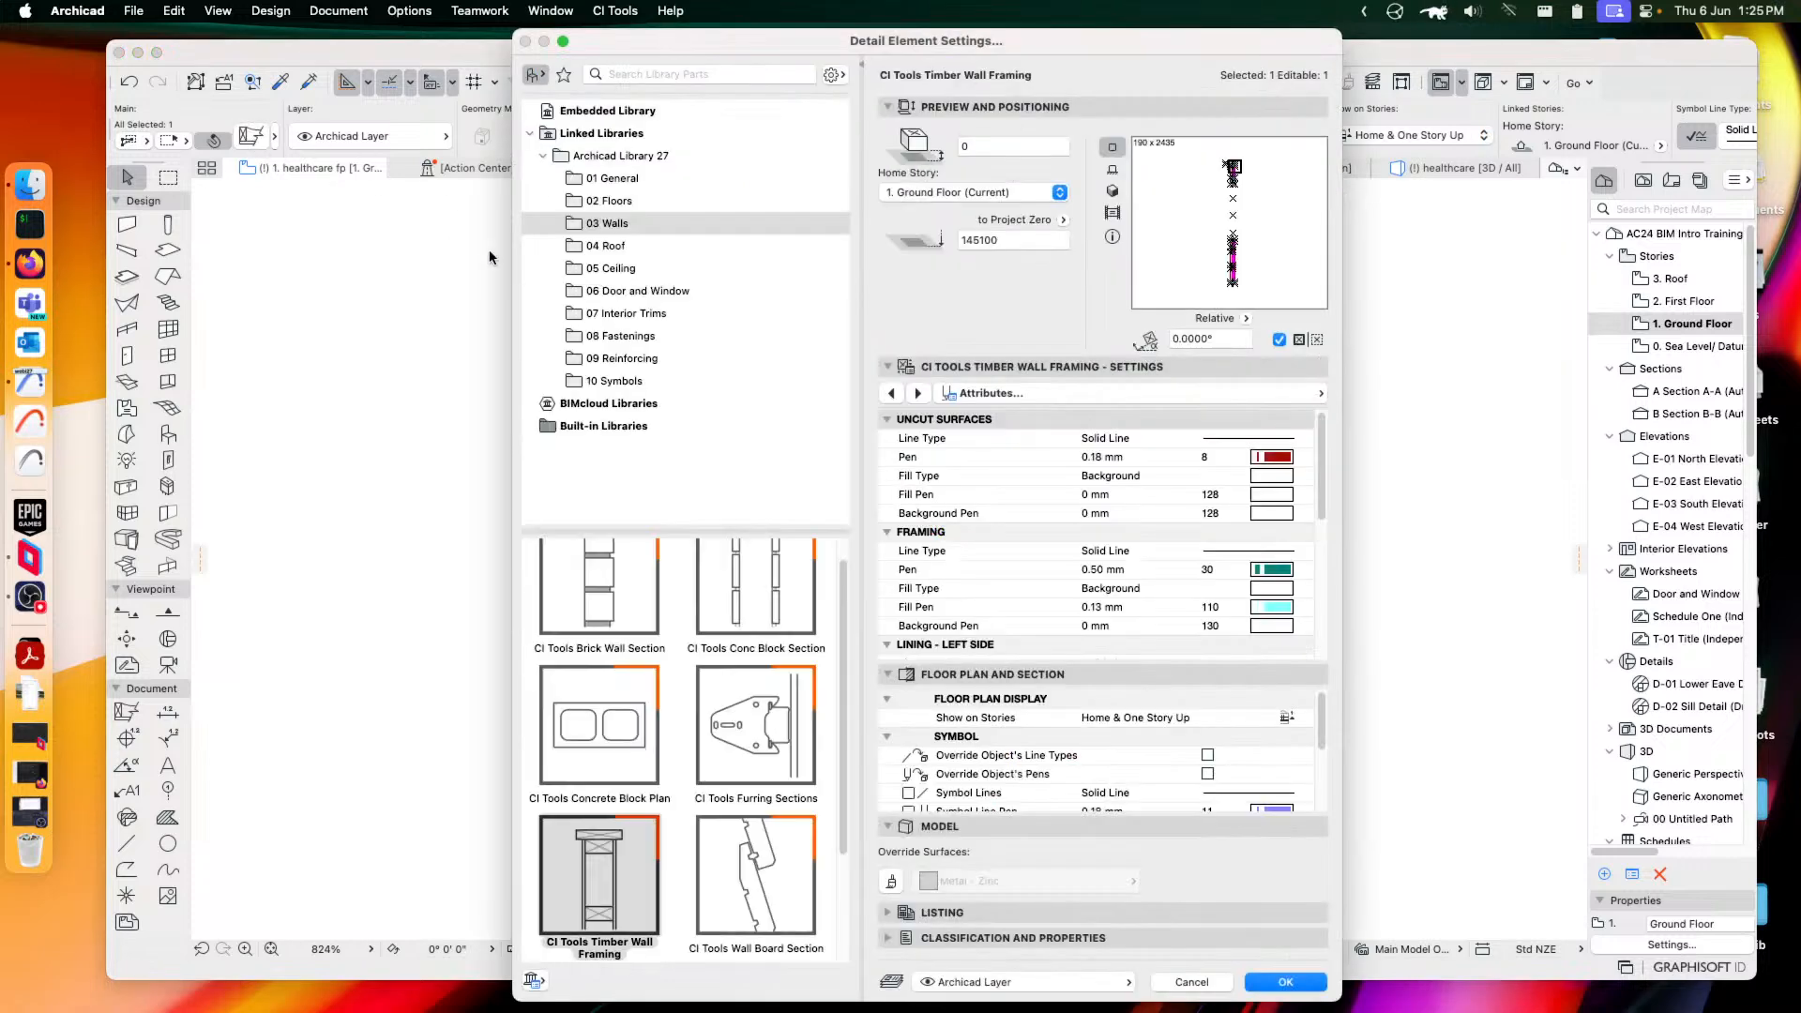
Make the element a CI Tools Wall Board Section and keep the Bevel-Back Weatherboard profile after comparing the other profiles
scroll(715, 758, "down", 2)
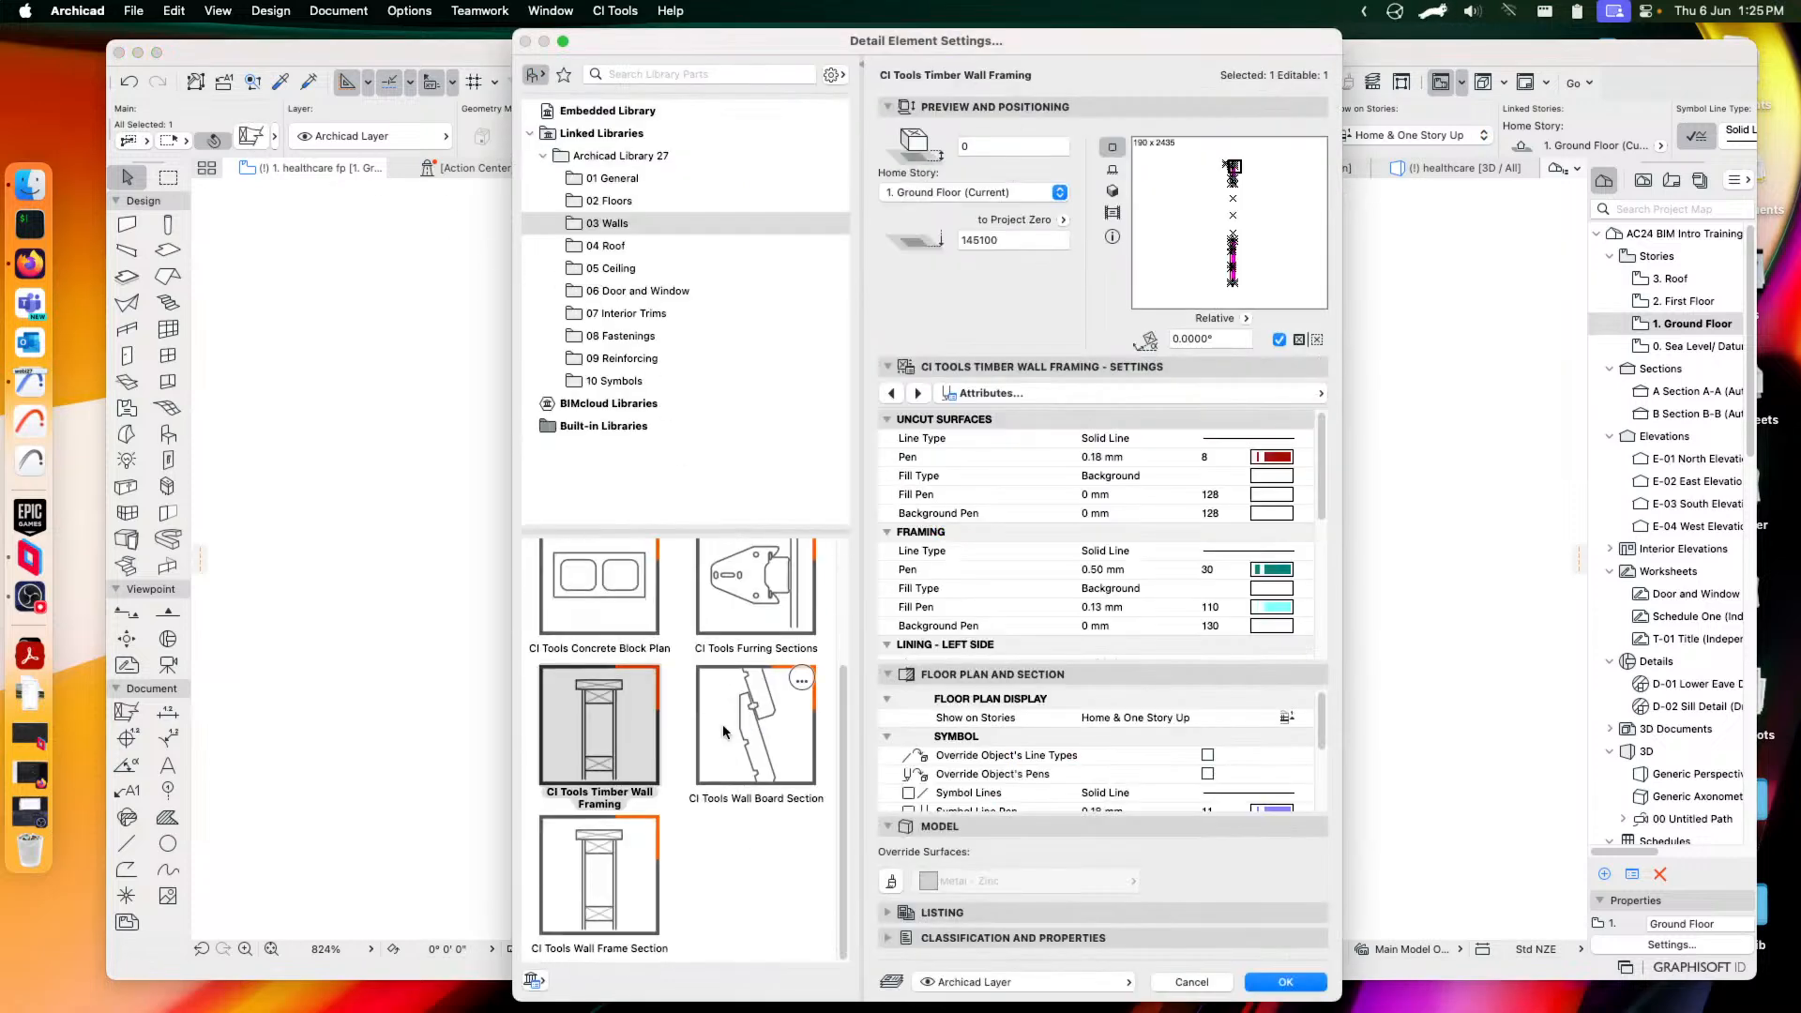
left_click(725, 720)
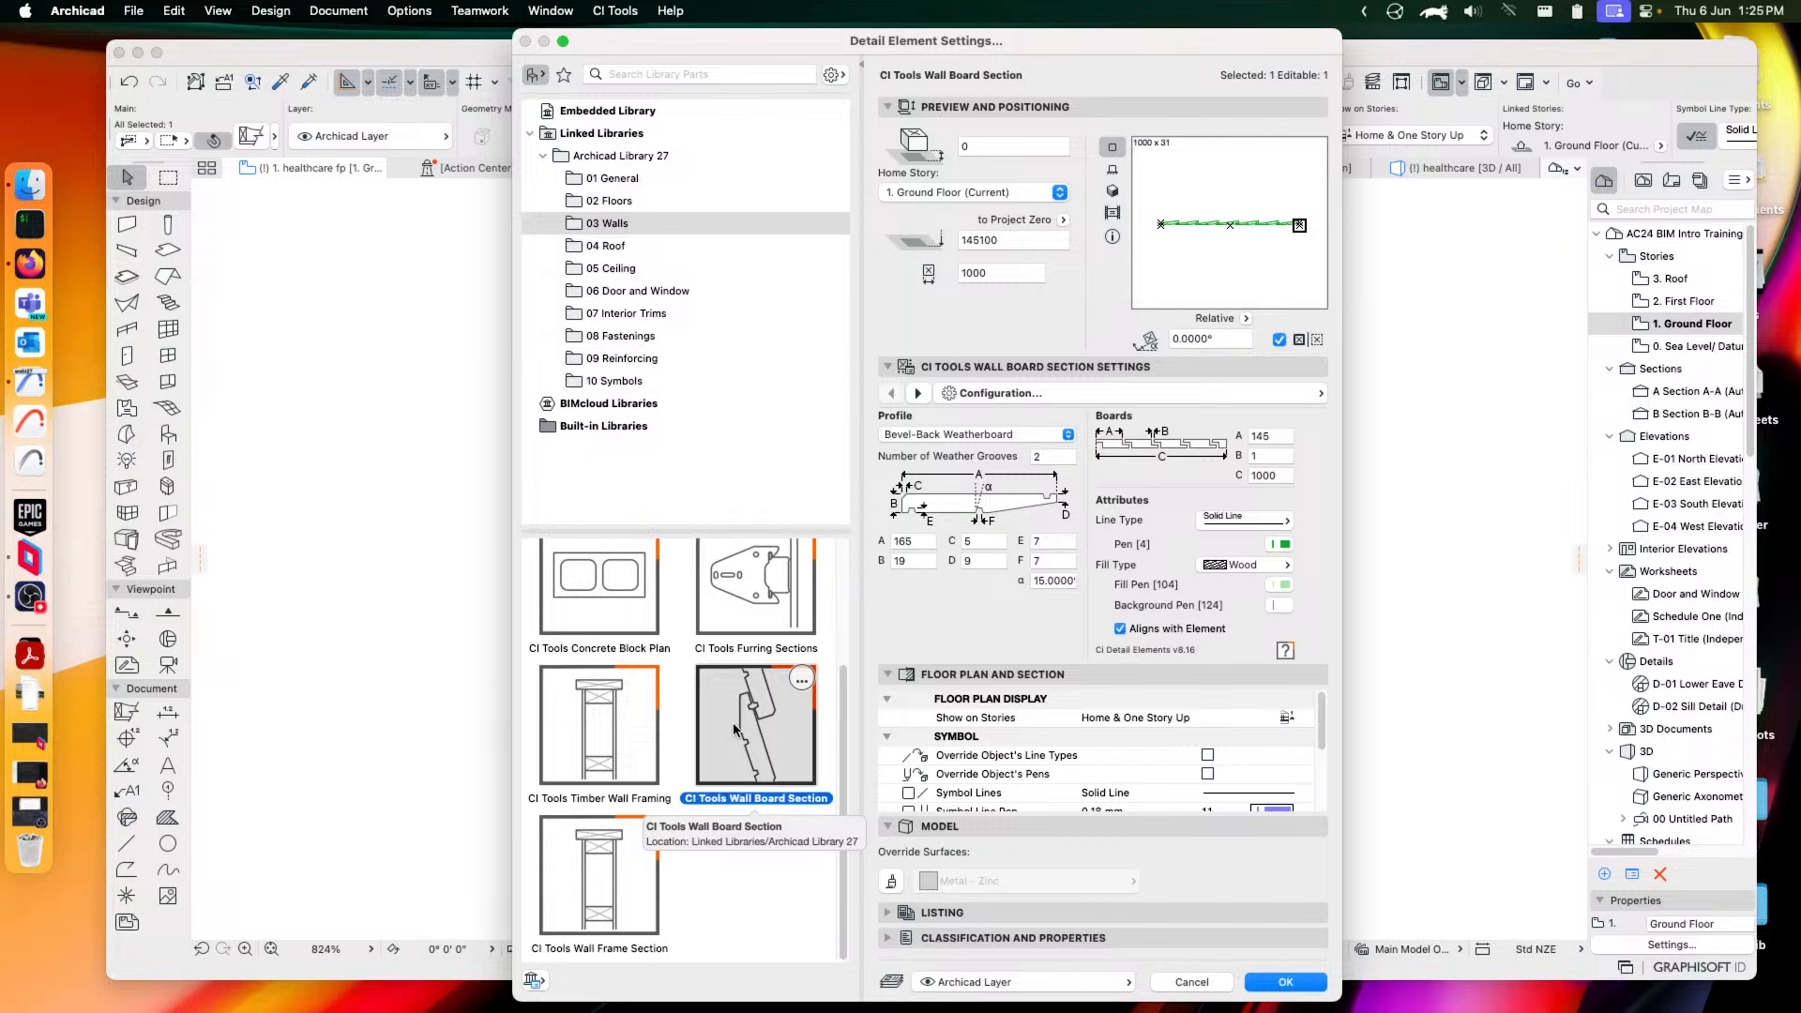
left_click(984, 437)
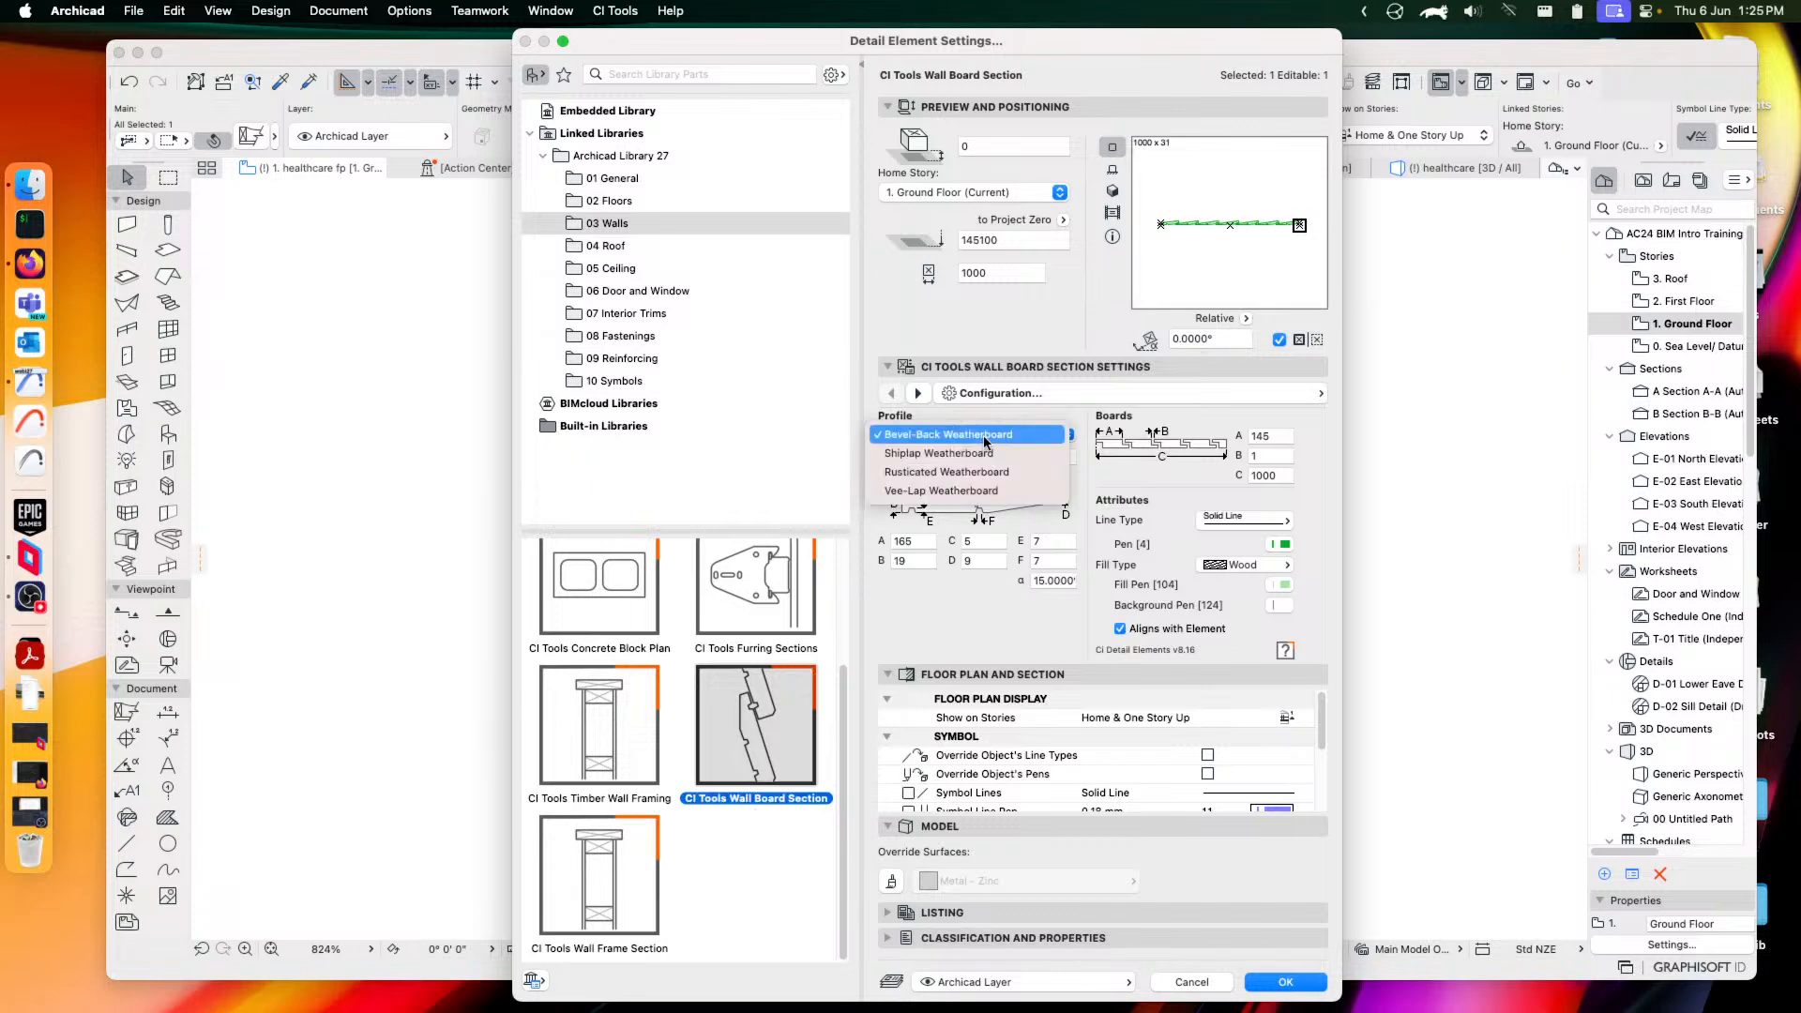
left_click(967, 456)
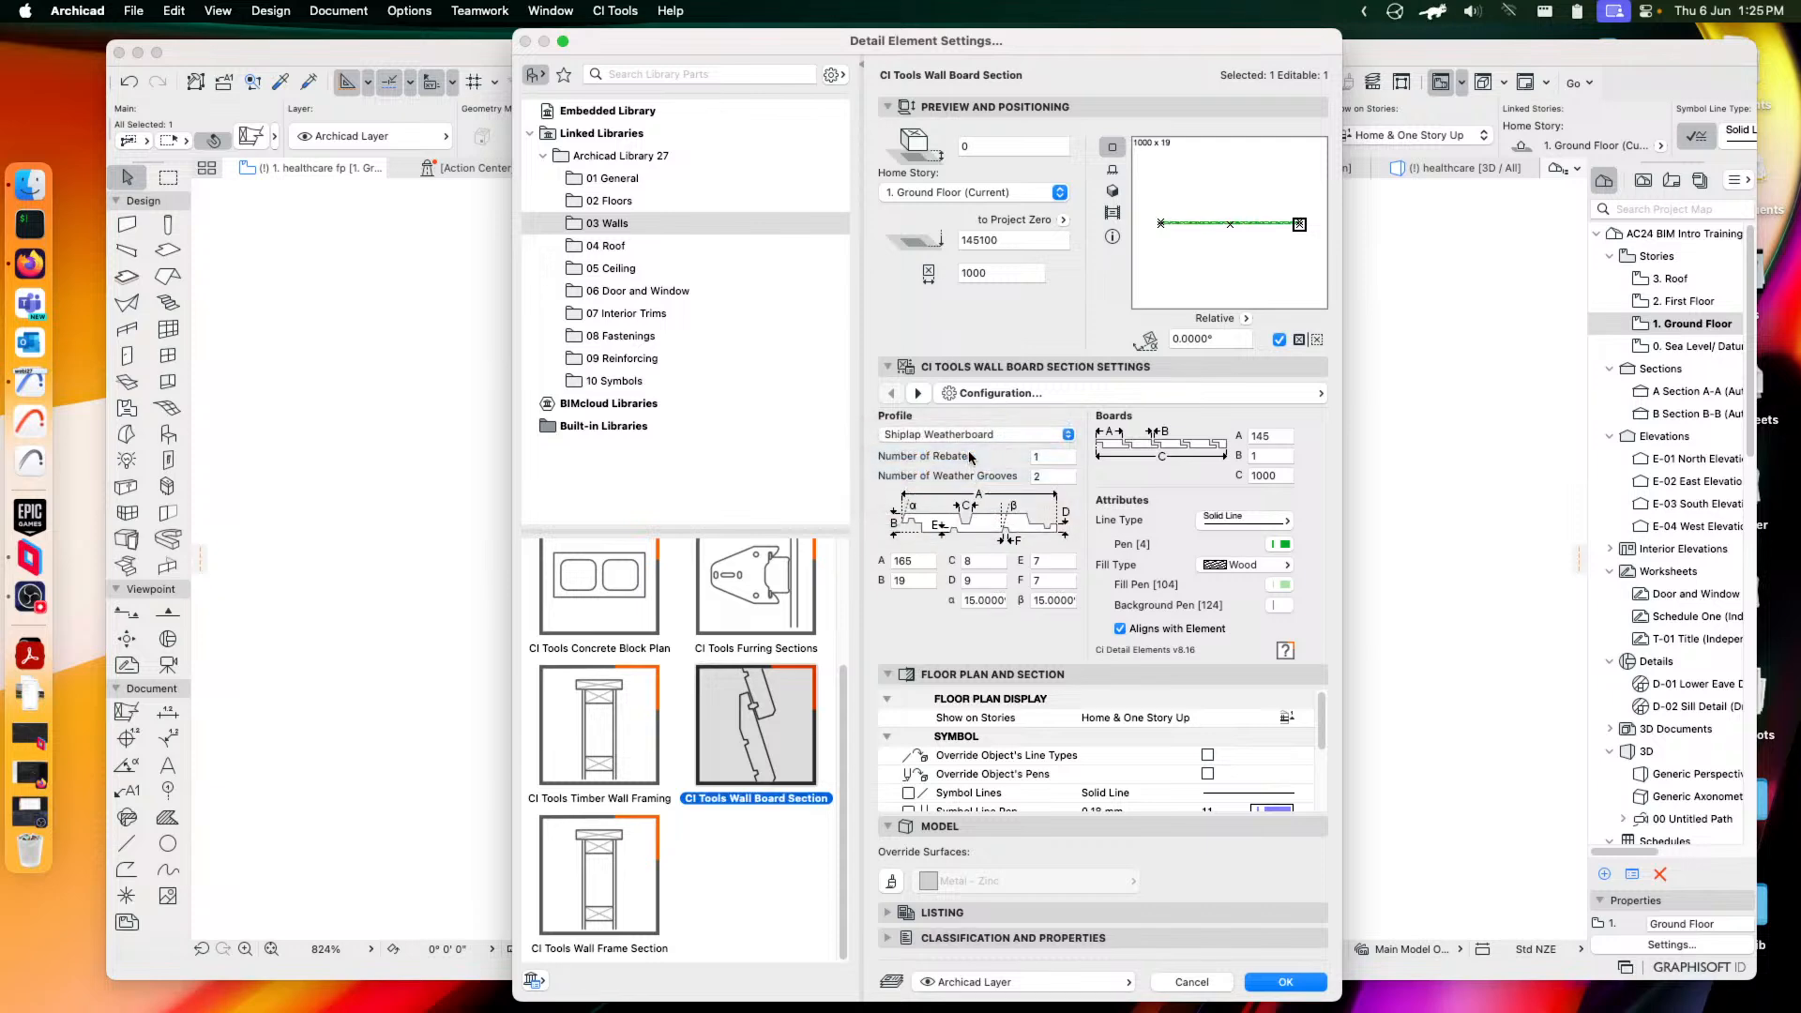
left_click(961, 435)
left_click(957, 458)
left_click(964, 437)
left_click(957, 454)
left_click(961, 438)
left_click(942, 379)
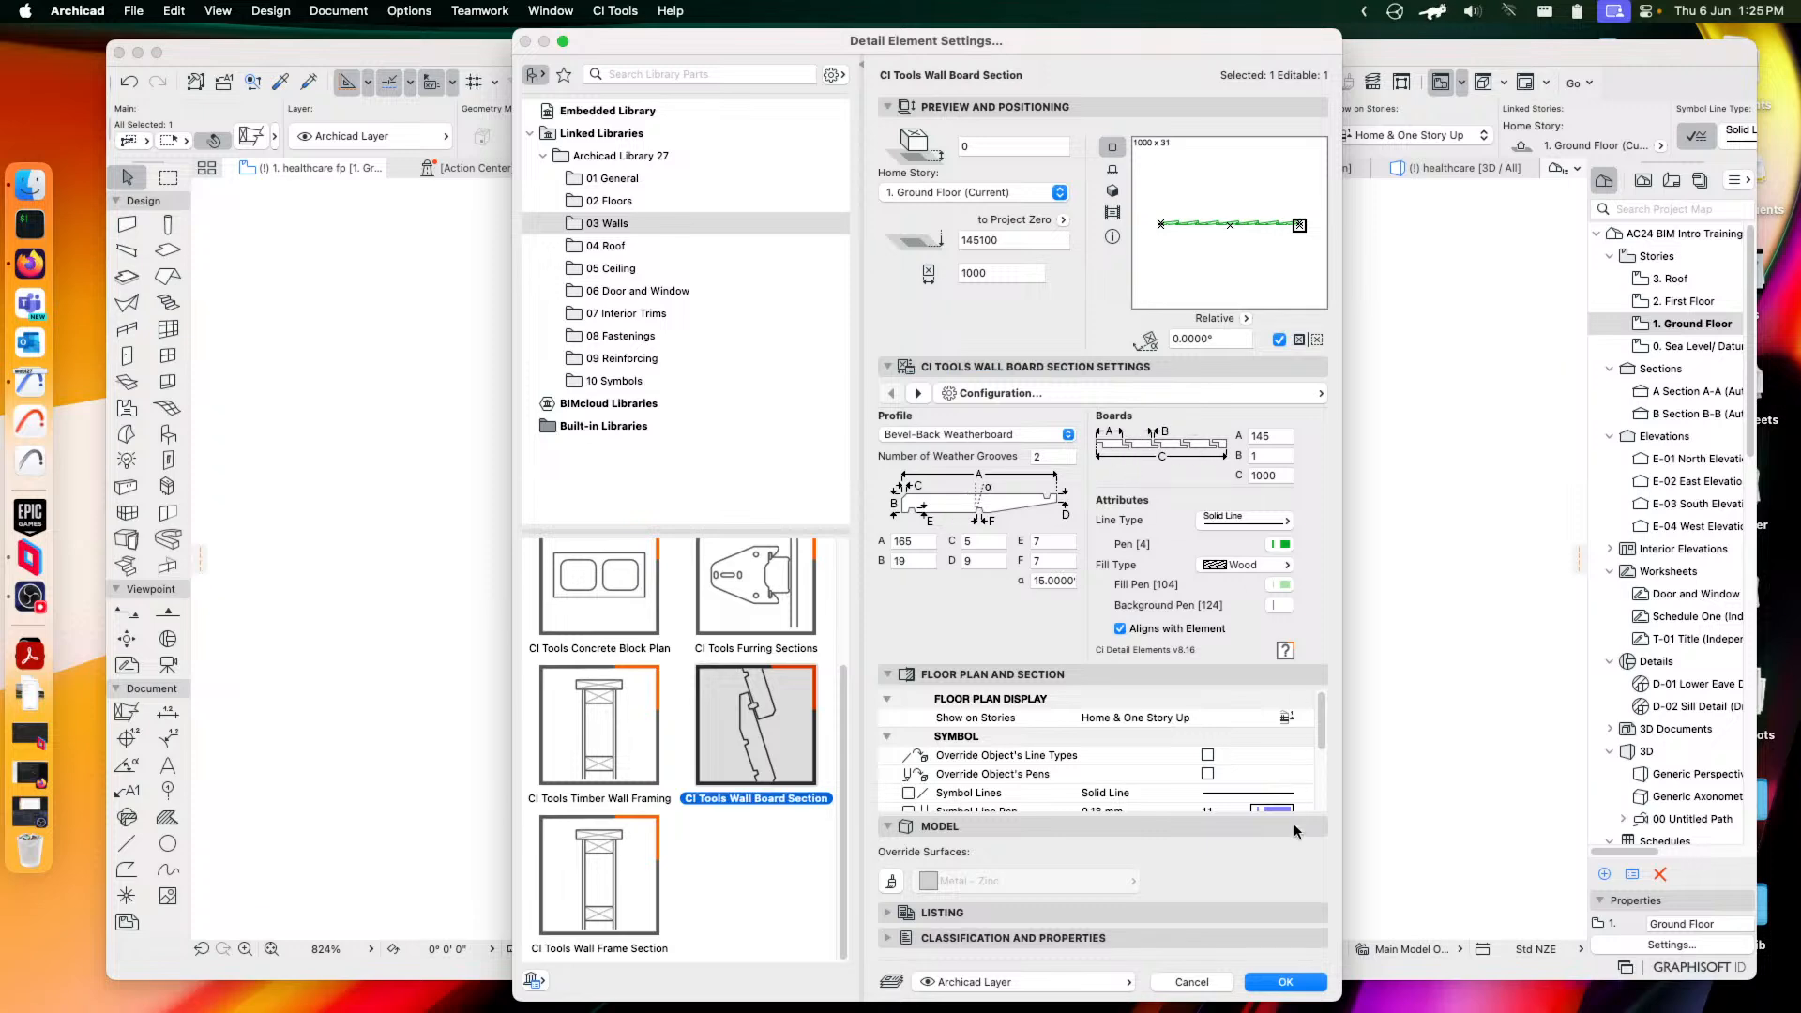
left_click(1286, 983)
Stretch the weatherboard section from 1000 to 1226 long and reopen its settings
scroll(897, 442, "left", 5)
scroll(897, 442, "up", 3)
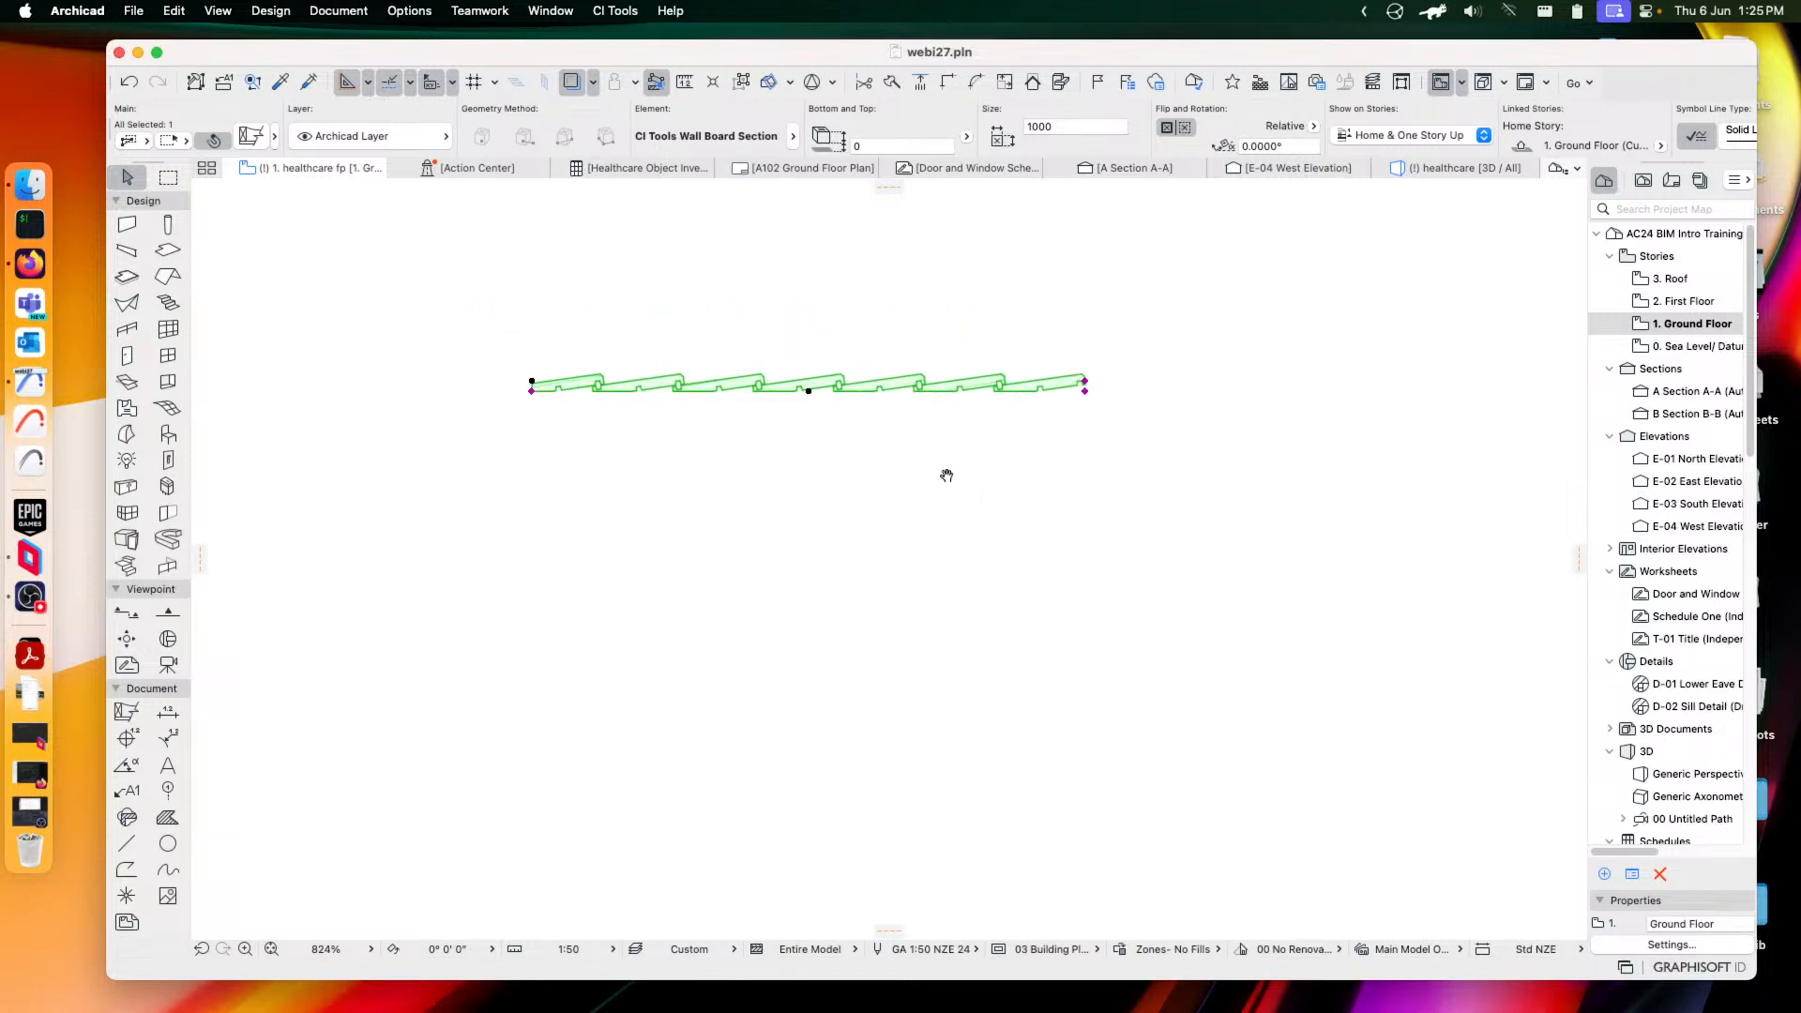
scroll(1040, 427, "up", 3)
left_click(1323, 515)
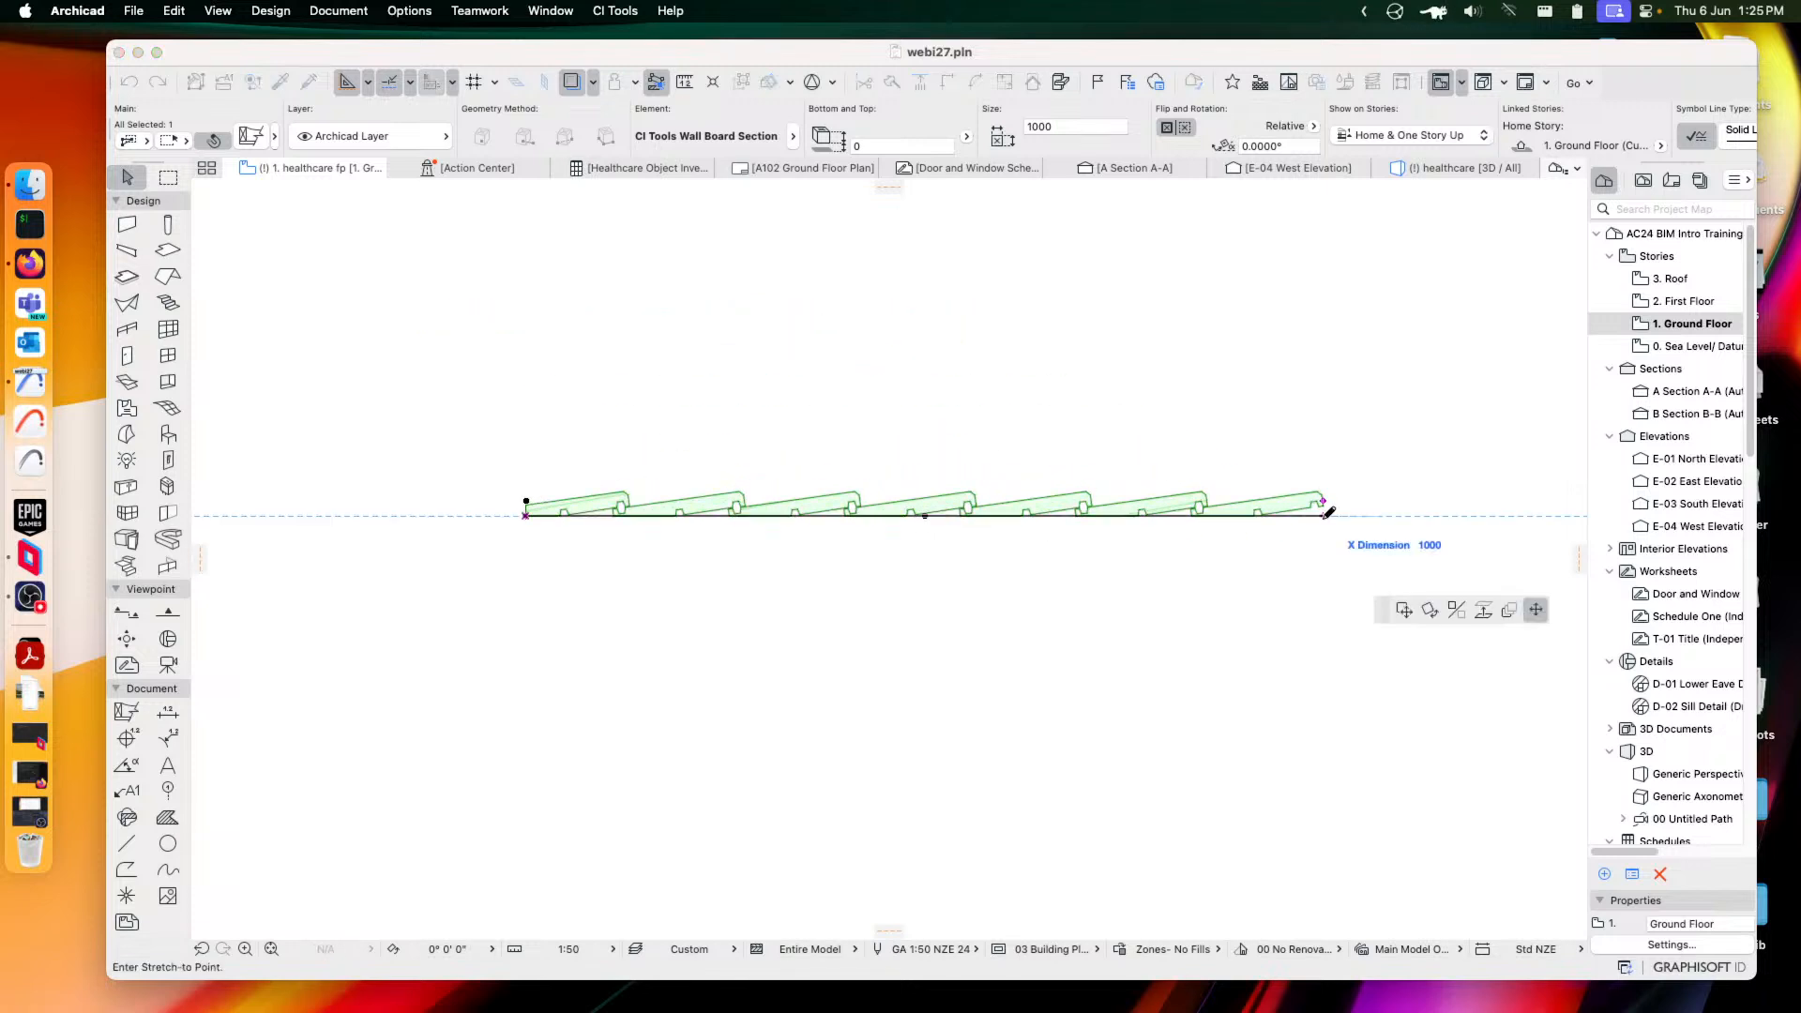
left_click(1503, 509)
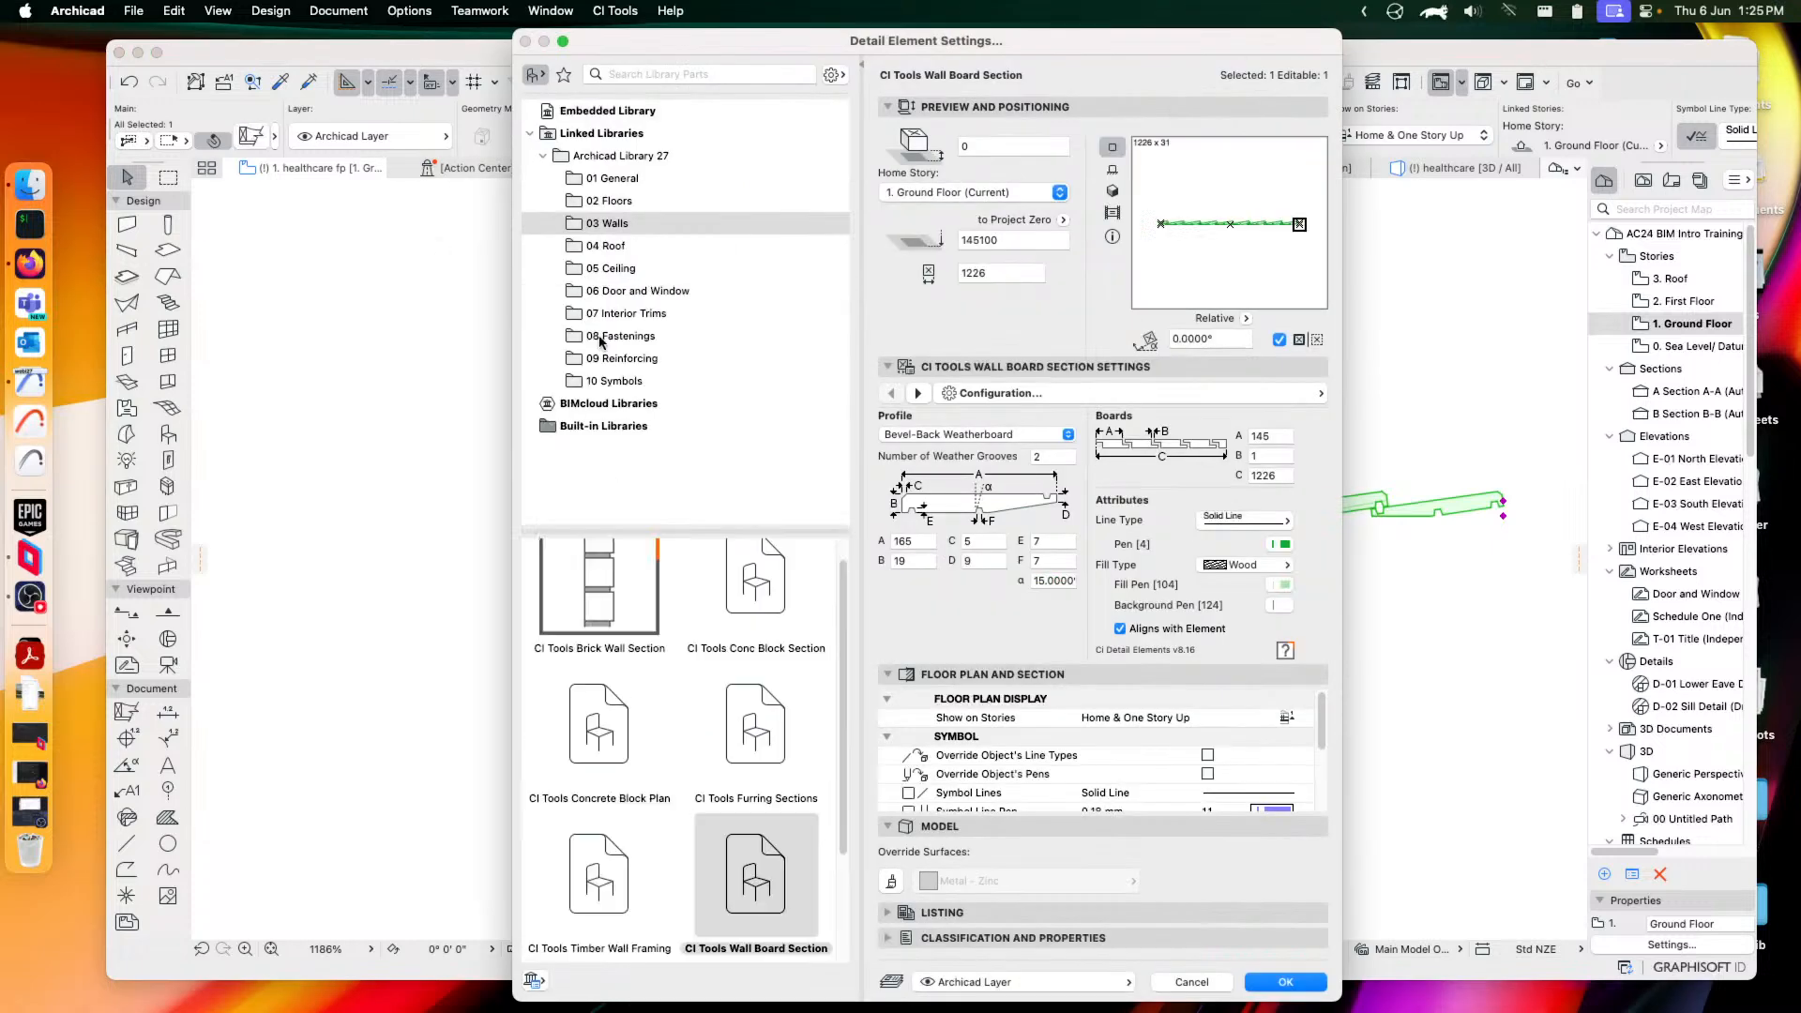
left_click(251, 136)
Change the element to a CI Tools Wall Frame Section, reviewing its framing, linings and attribute pages
scroll(676, 797, "down", 2)
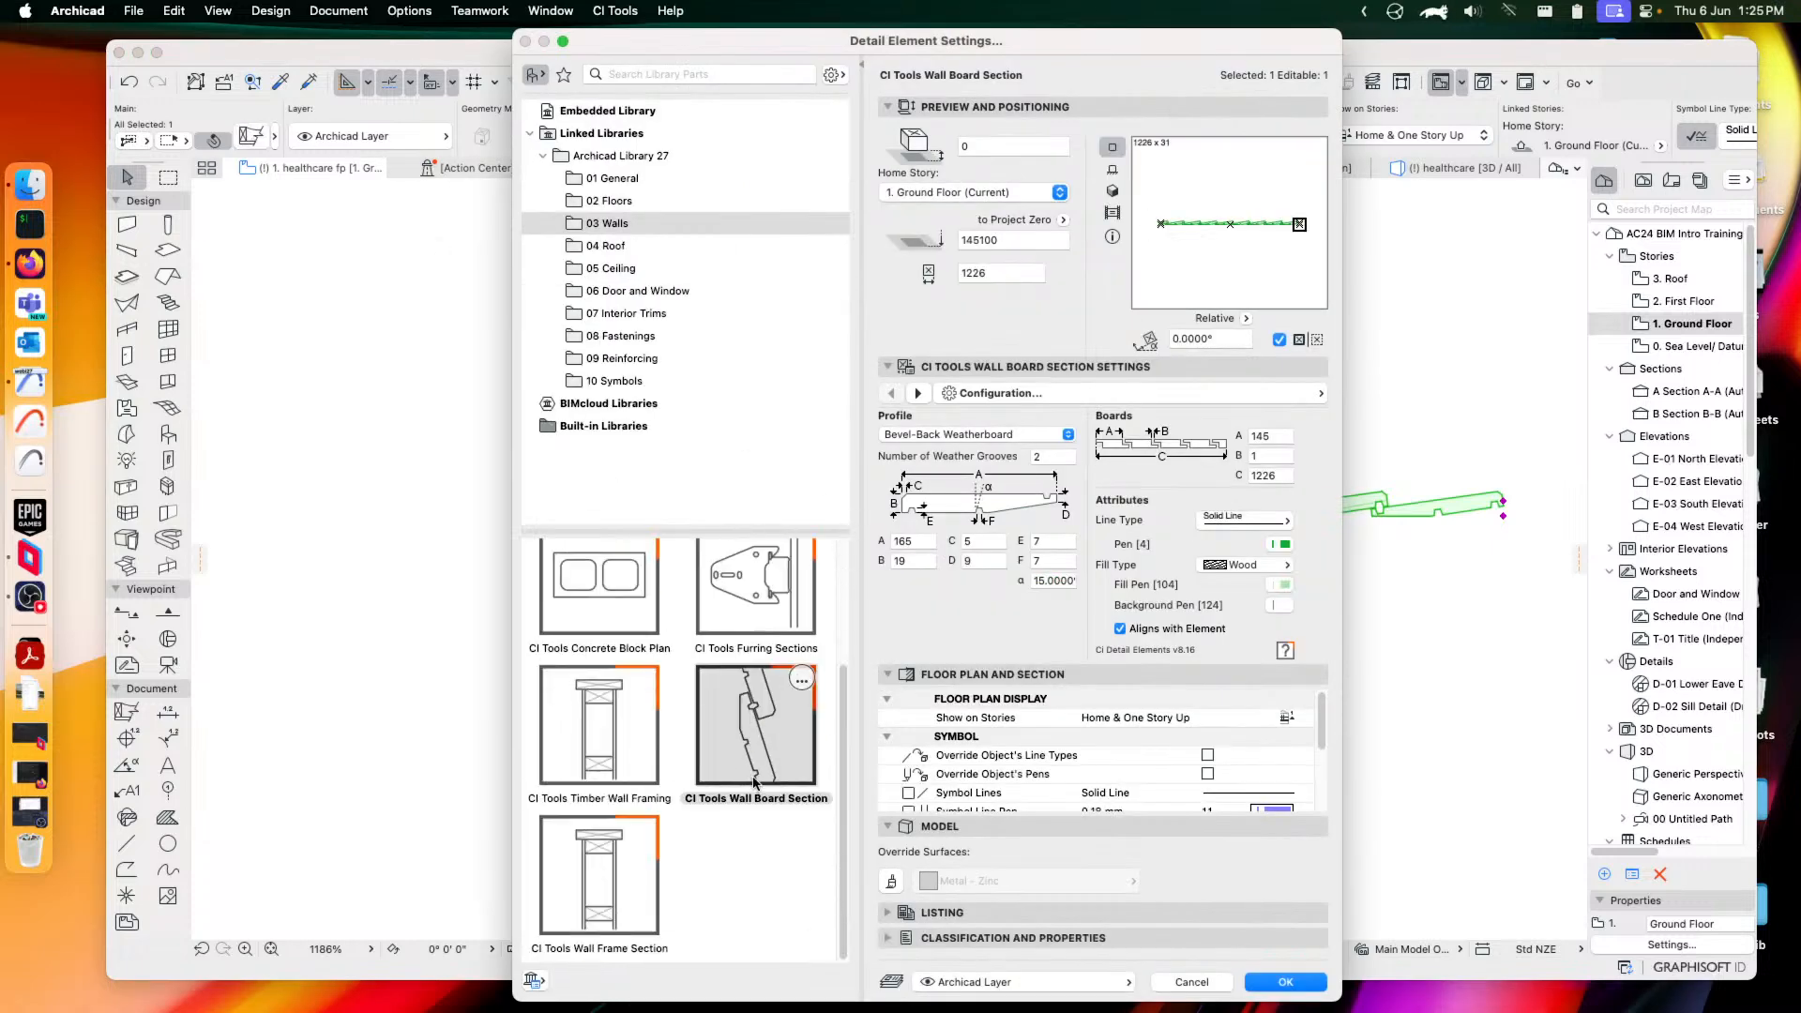
left_click(595, 870)
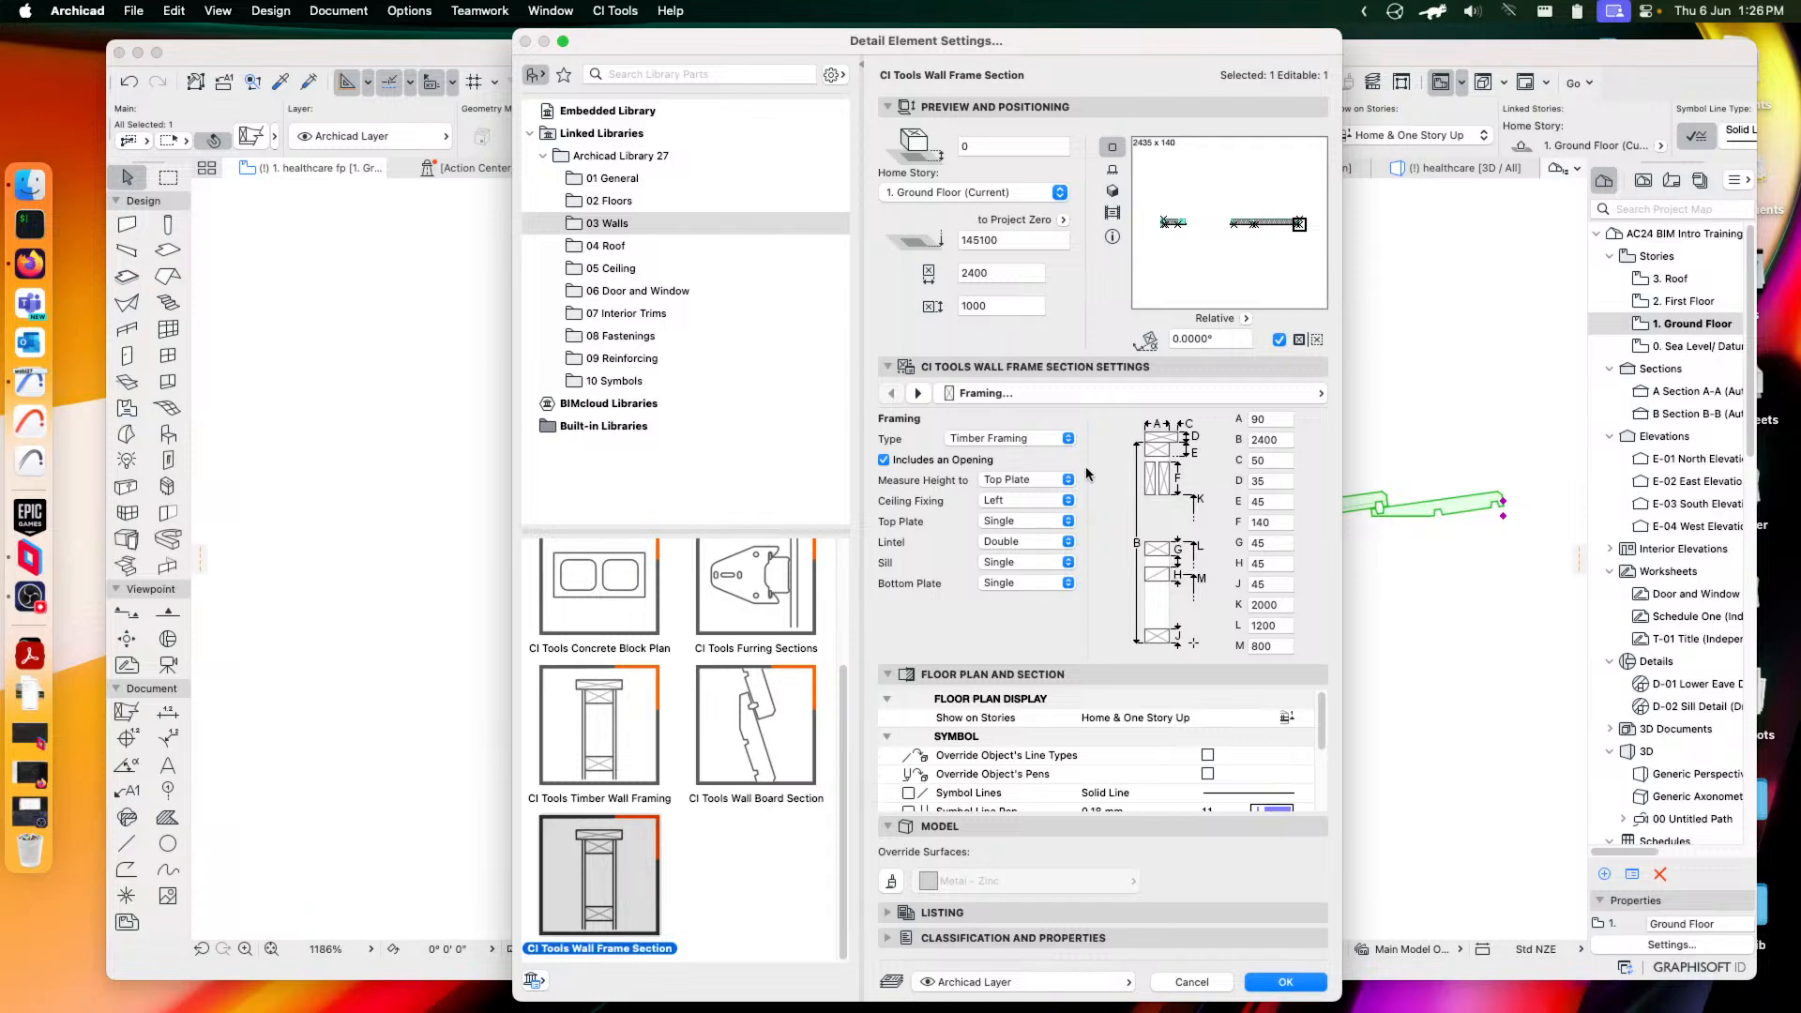
left_click(1182, 396)
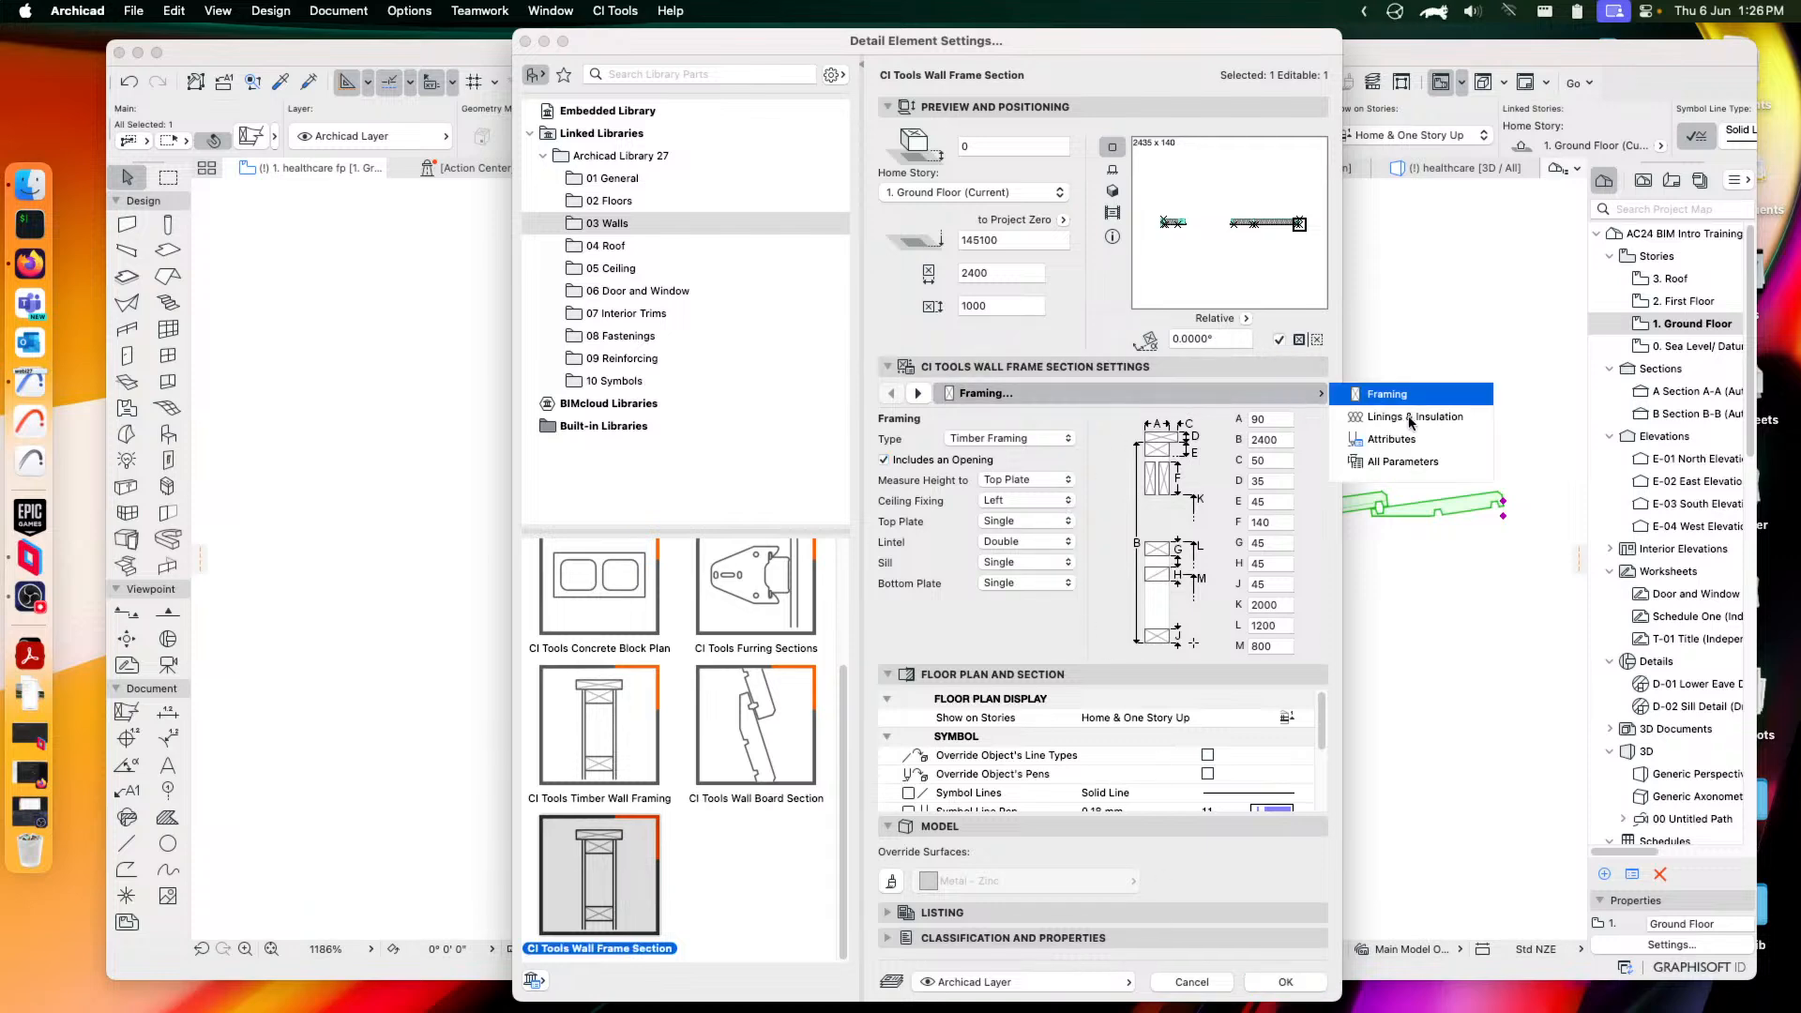
left_click(1408, 417)
left_click(1417, 444)
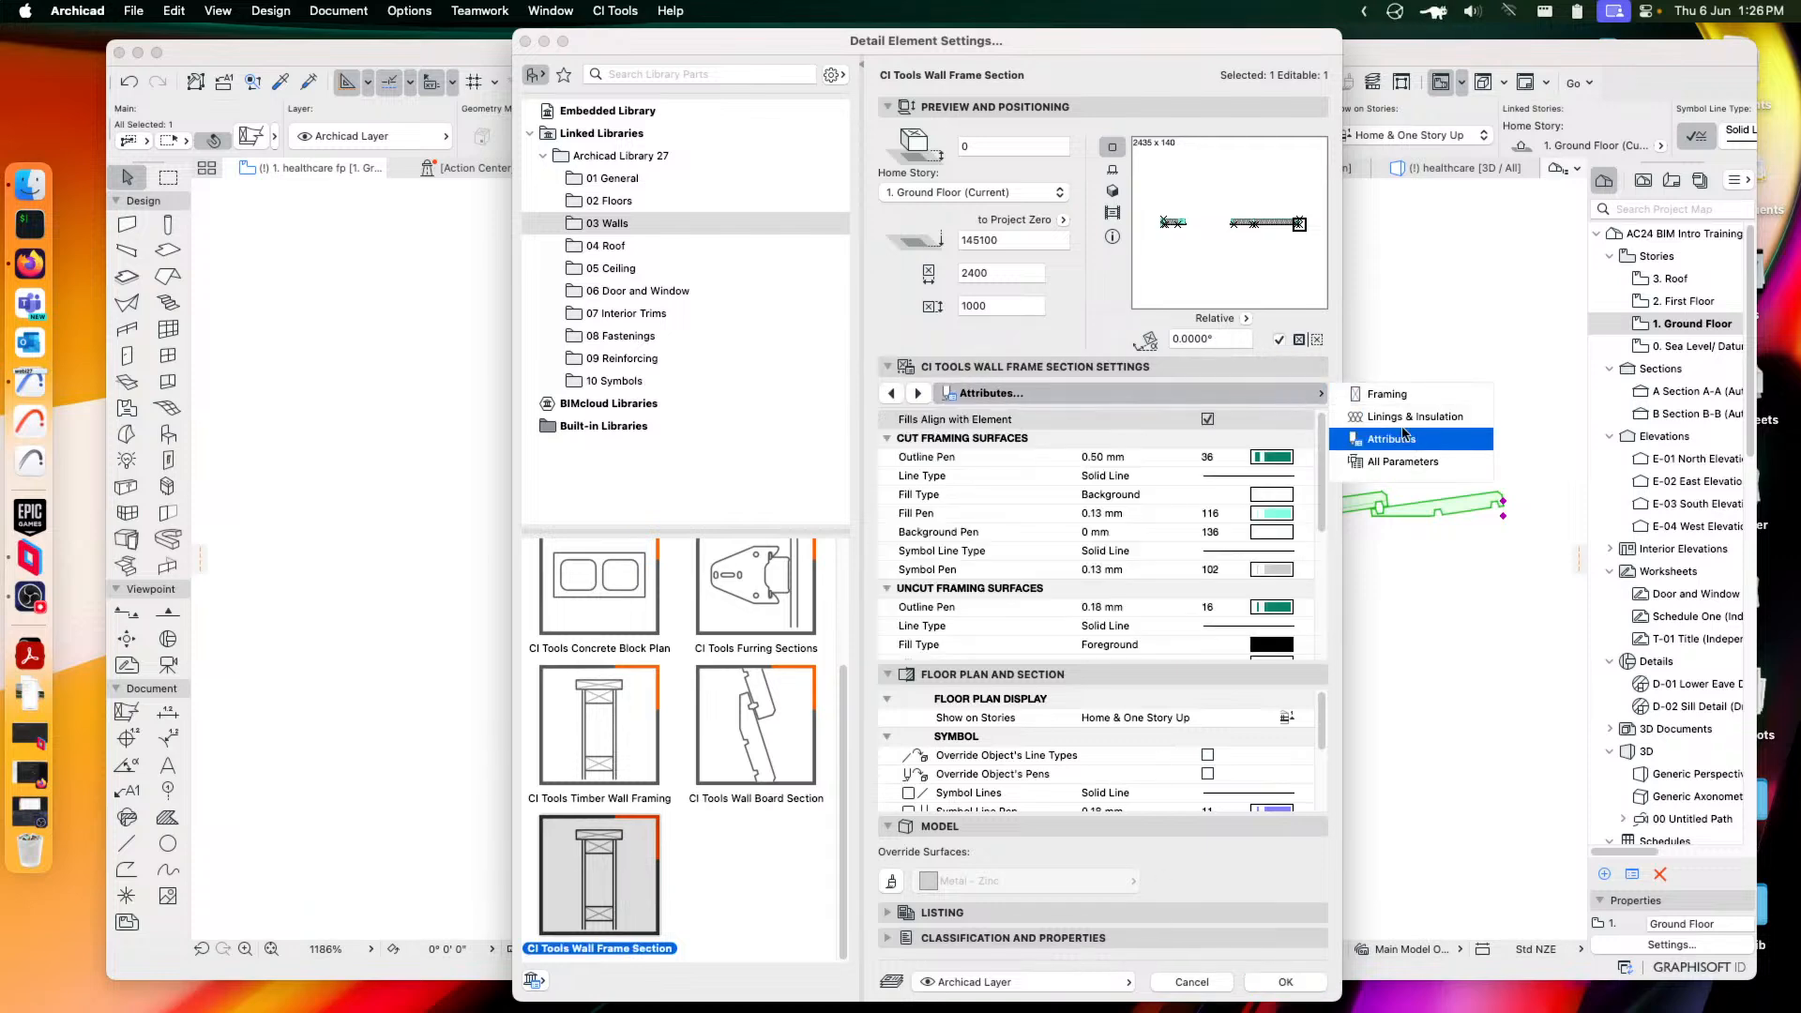
left_click(1389, 401)
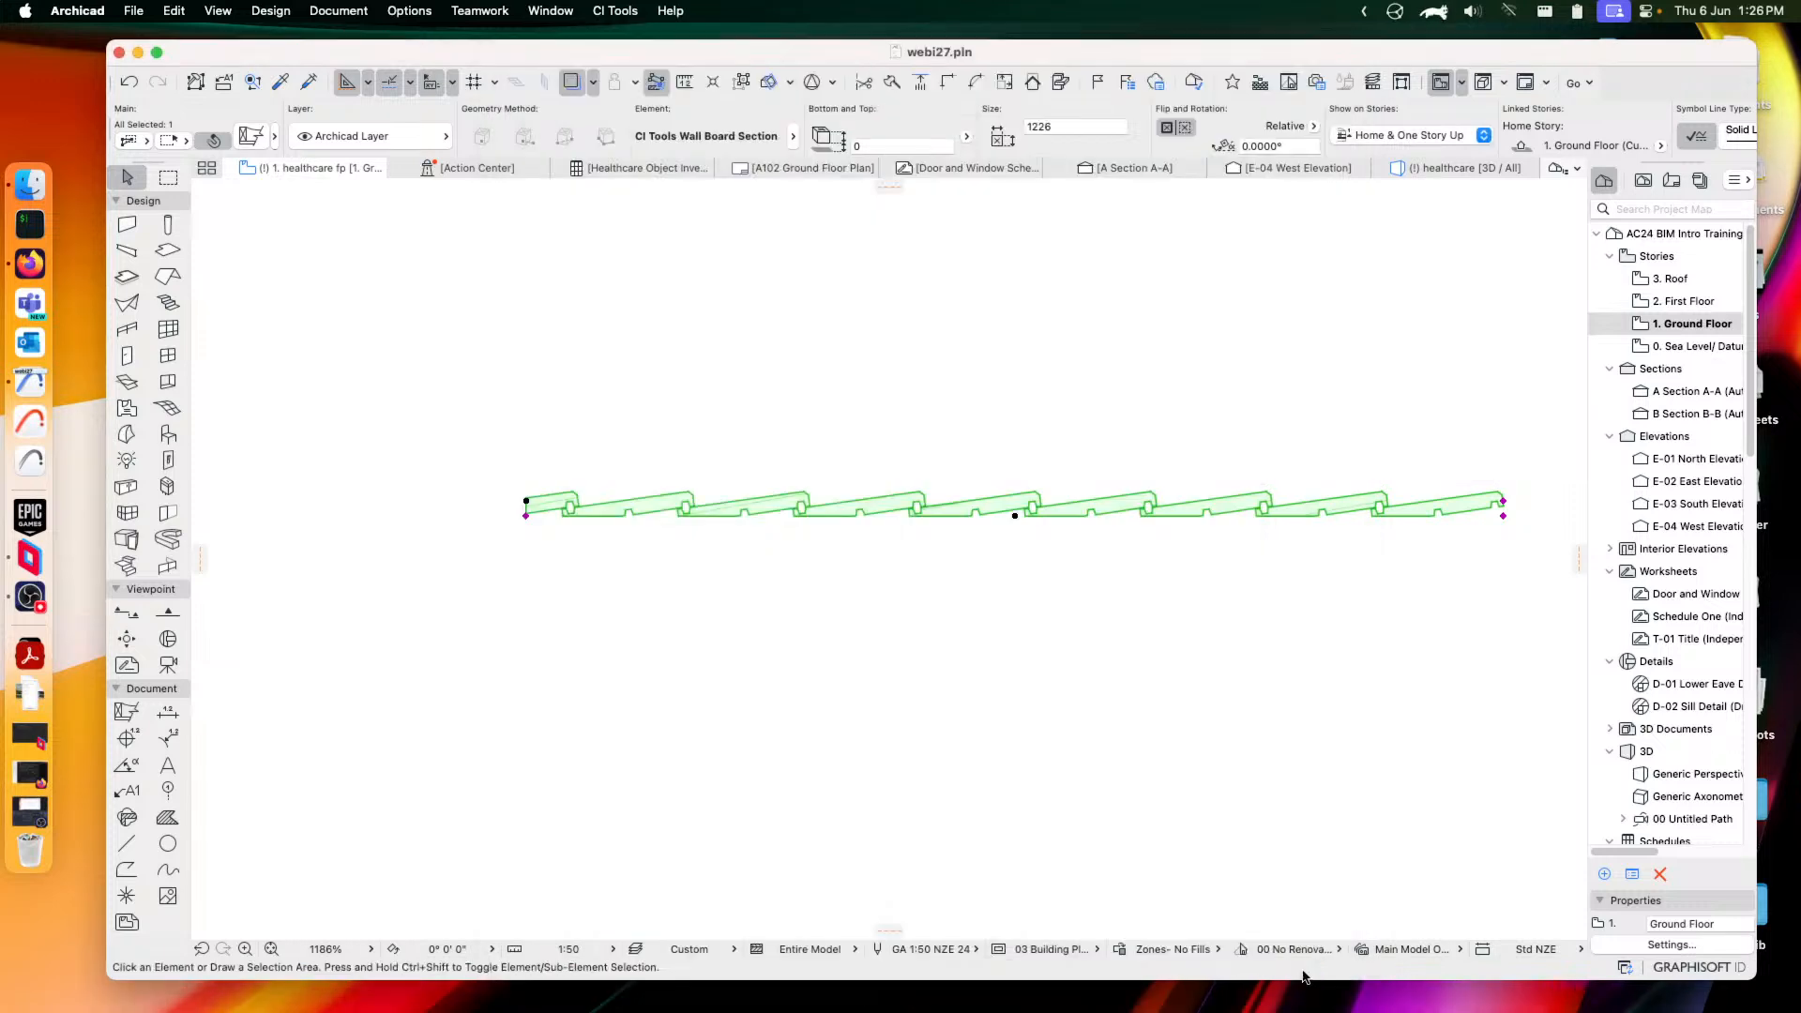
left_click(1302, 981)
Shorten the wall frame section from 2400 to 901 by moving its right end
middle_click_drag(1220, 518, 1103, 622)
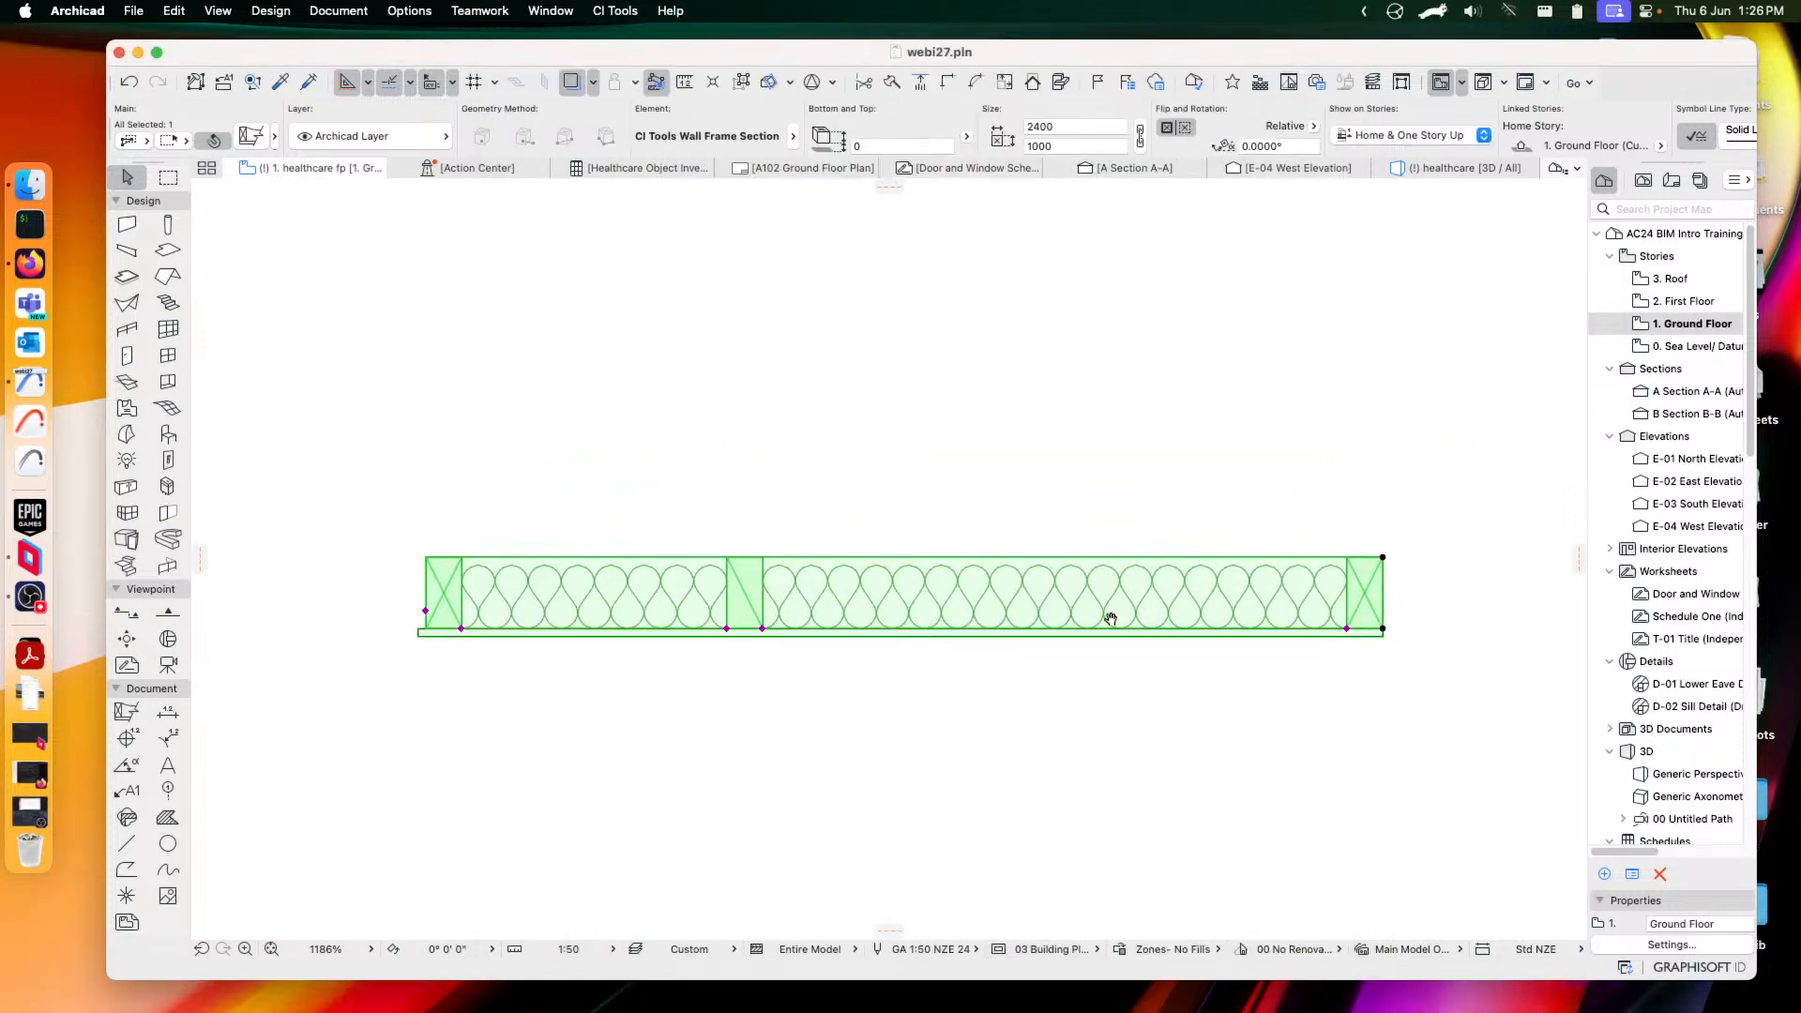
left_click(1349, 622)
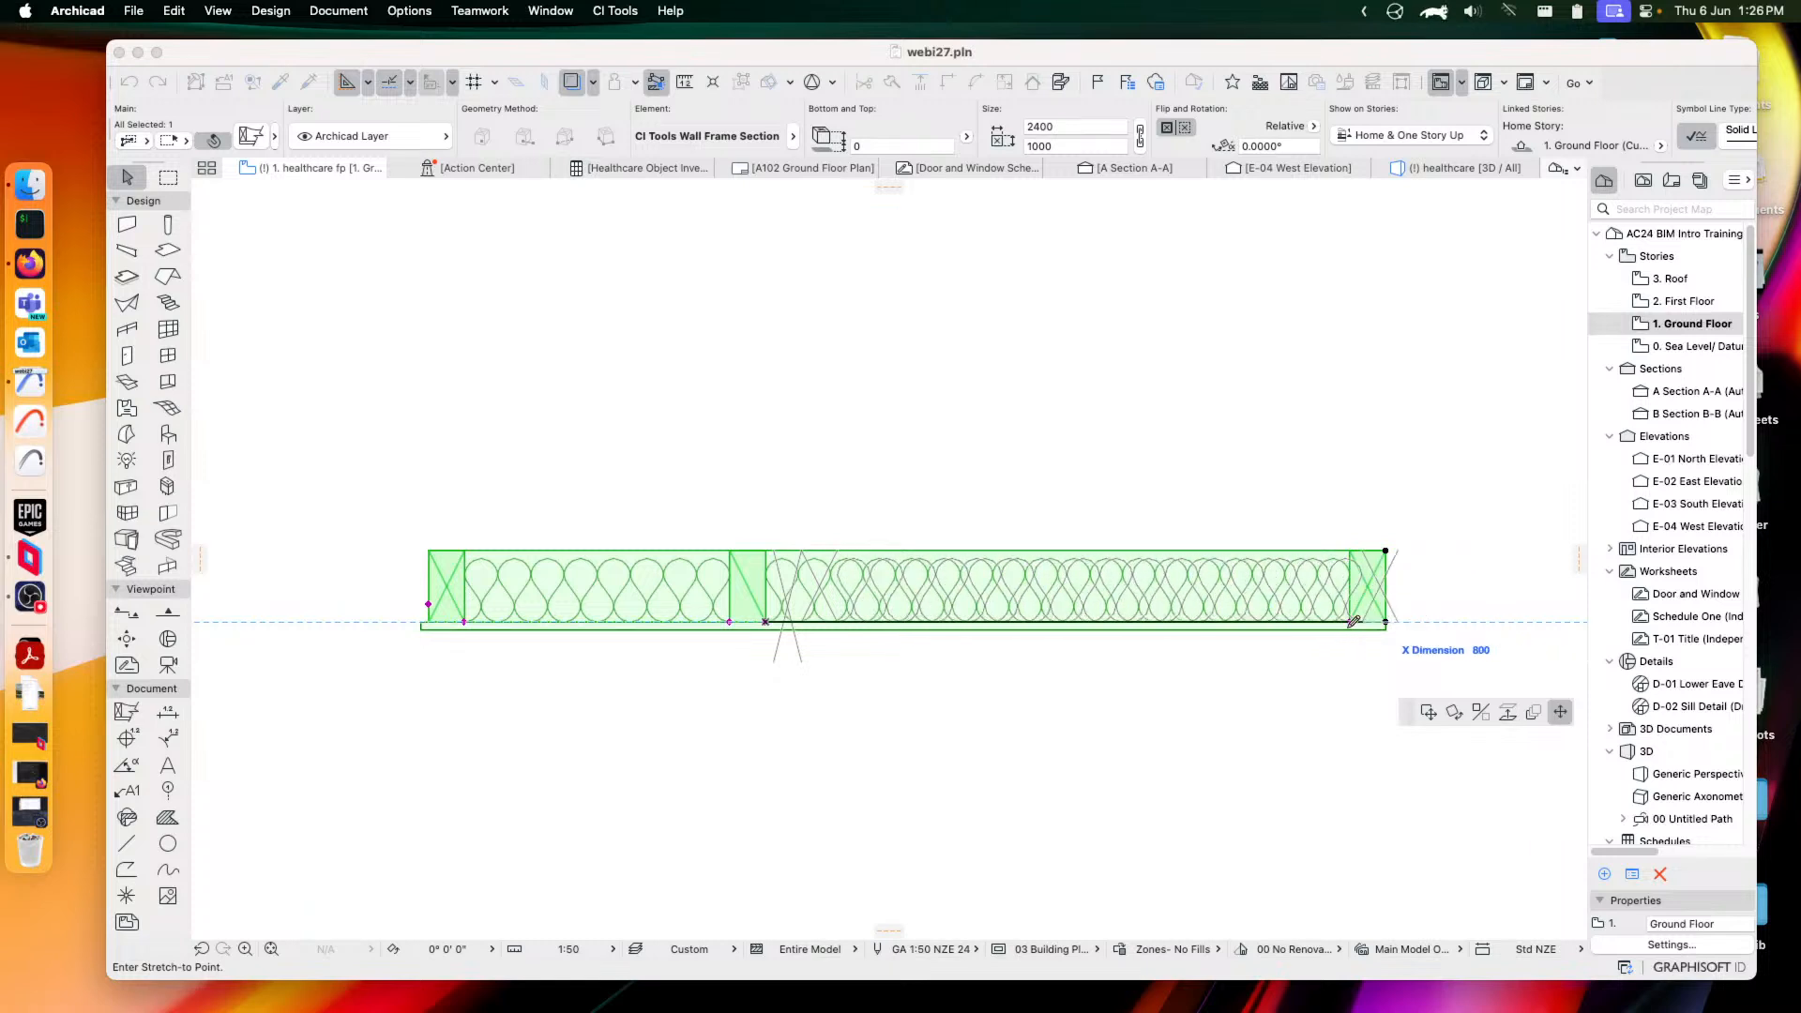
left_click(1491, 599)
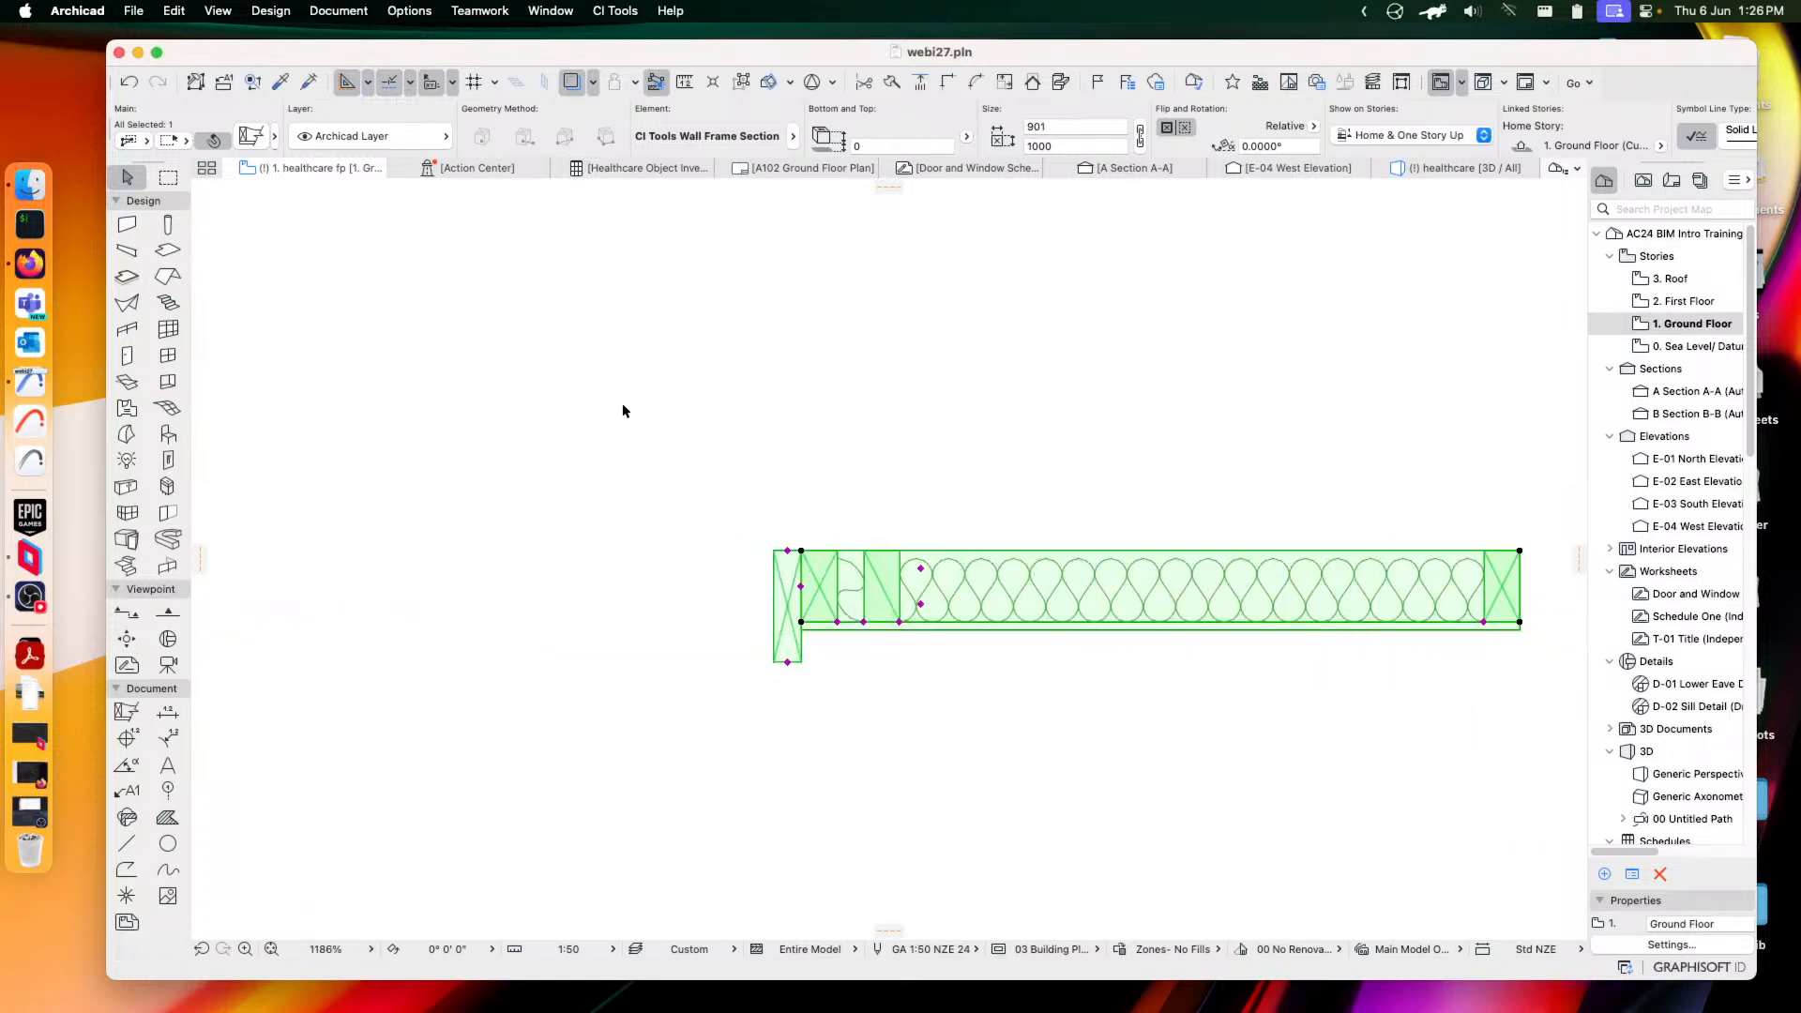
Switch the element to the CI Tools Fascia Board (150 x 20) from the 04 Roof parts
left_click(250, 136)
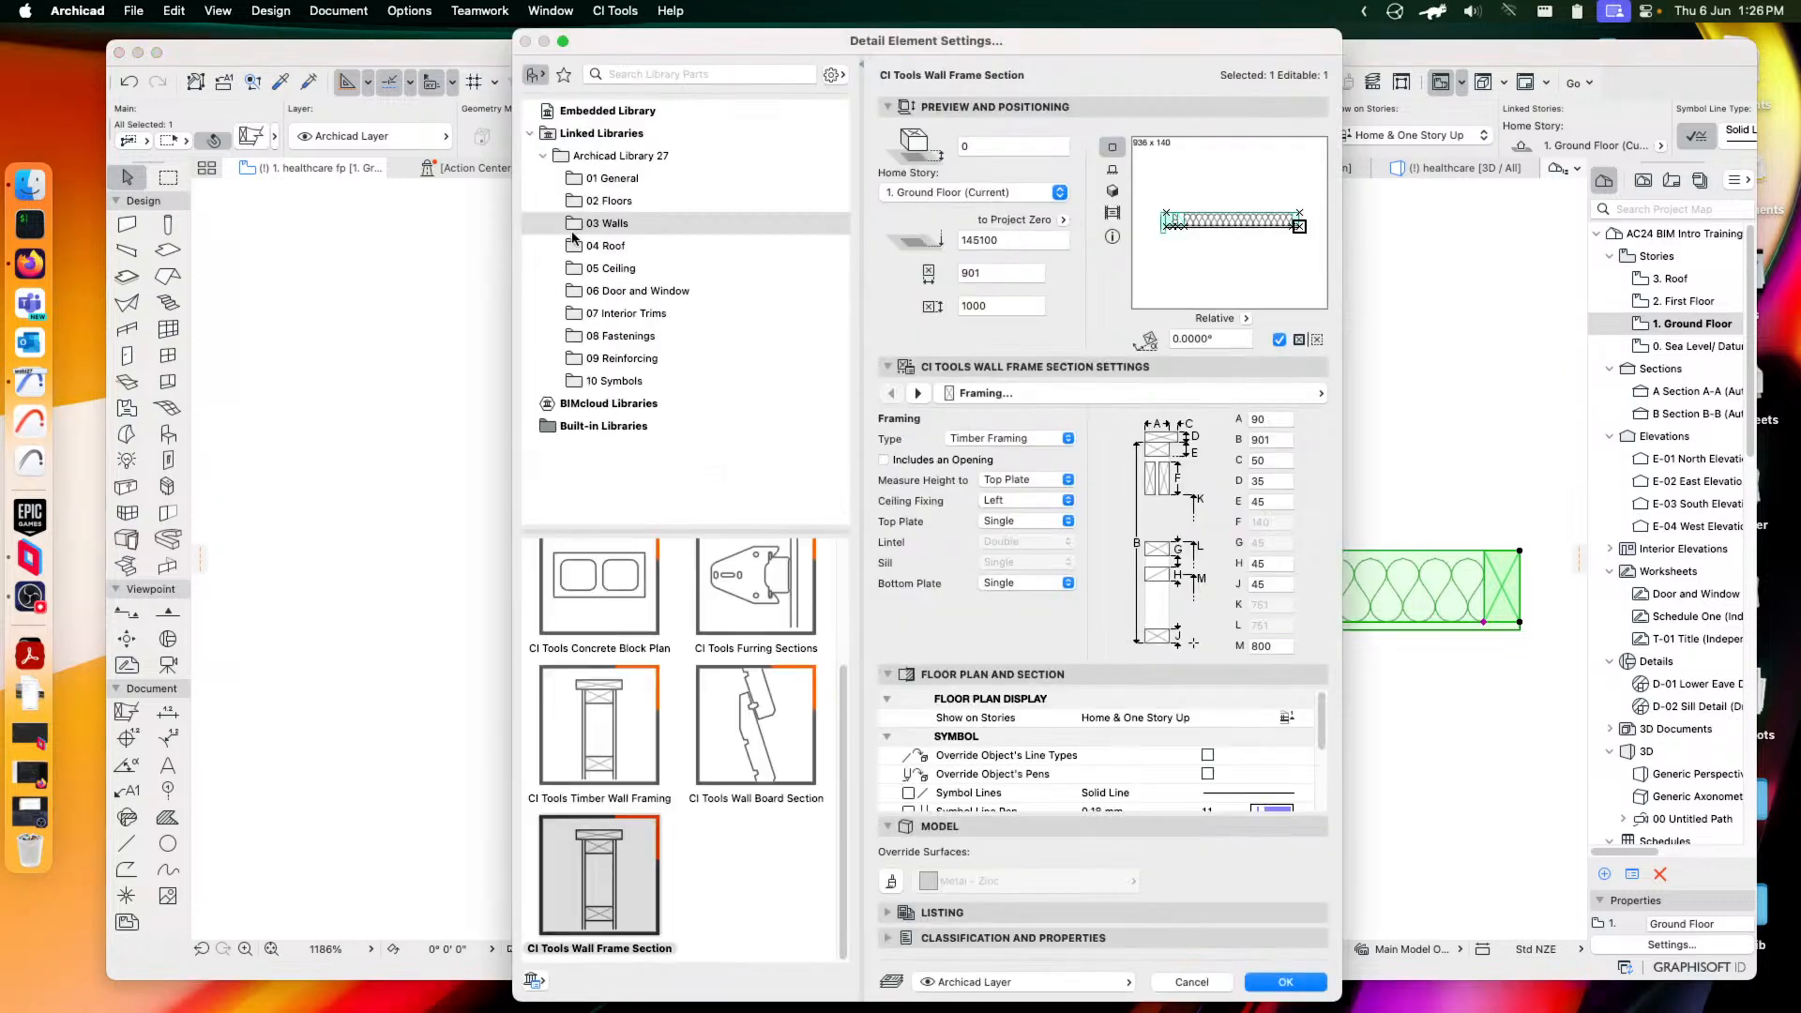
left_click(608, 247)
left_click(615, 619)
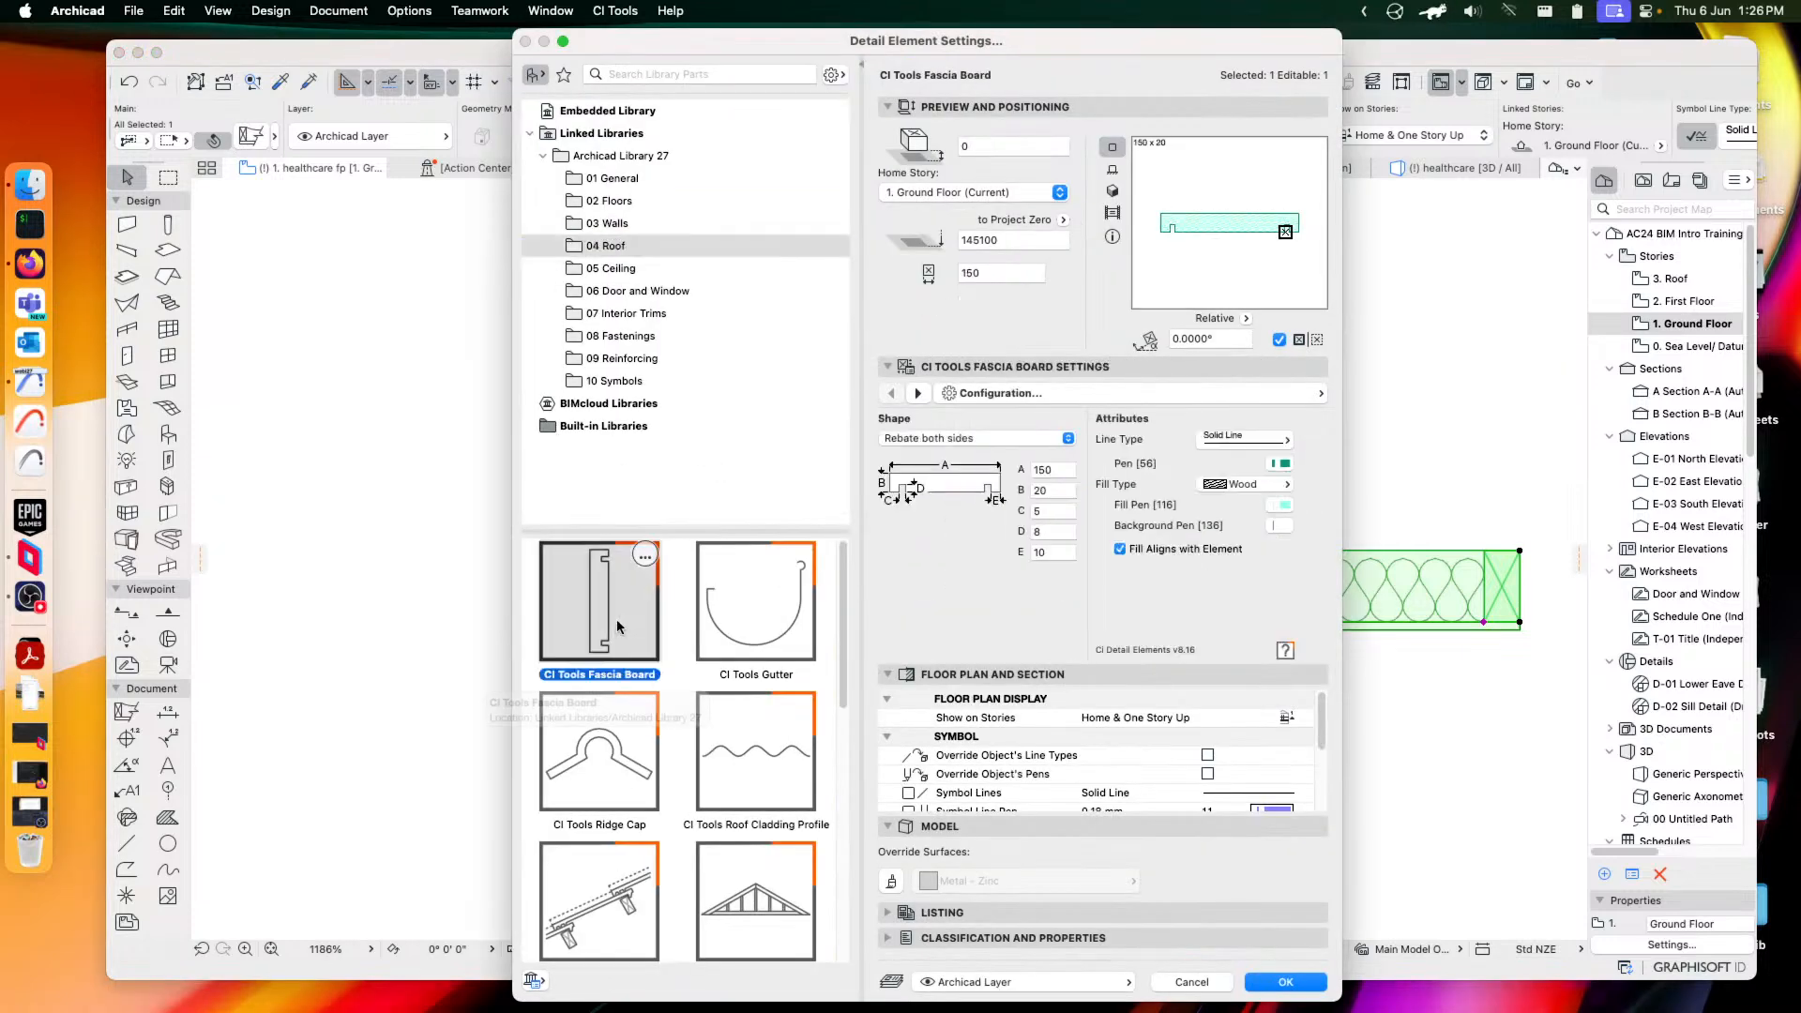
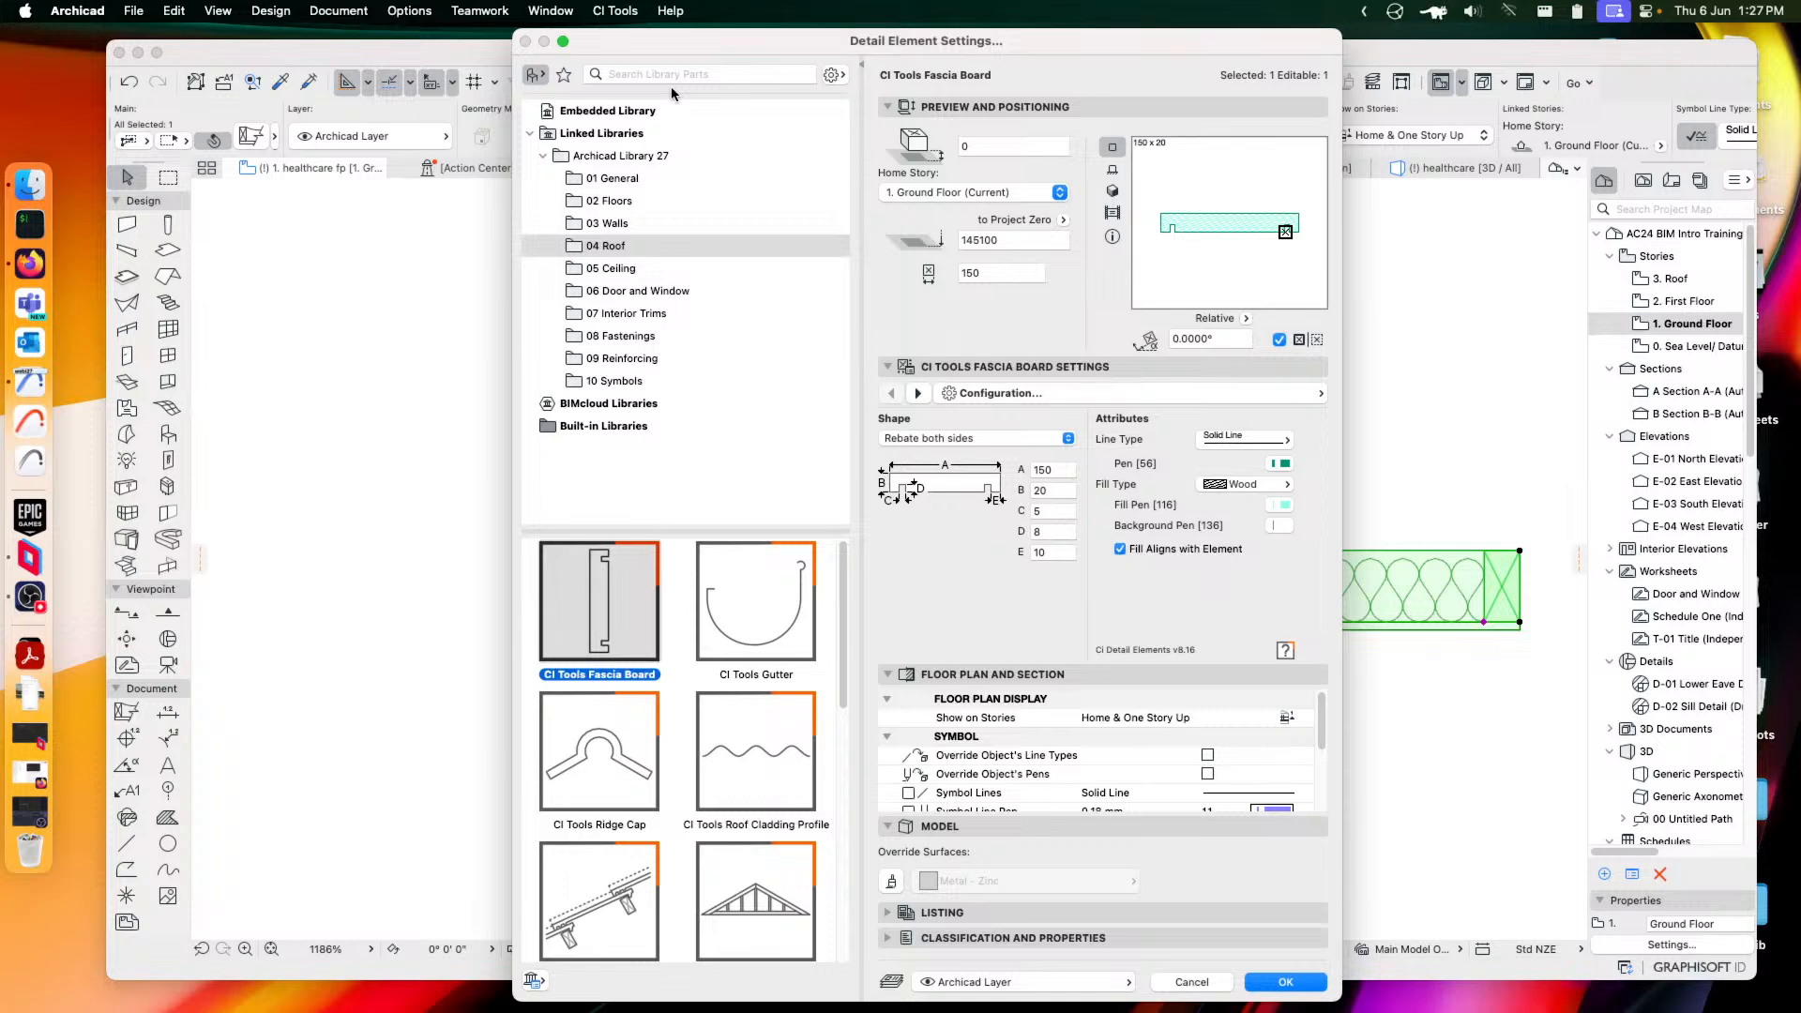
Switch the element to the CI Tools Gutter with a Rectangular shape
left_click_drag(813, 43, 815, 38)
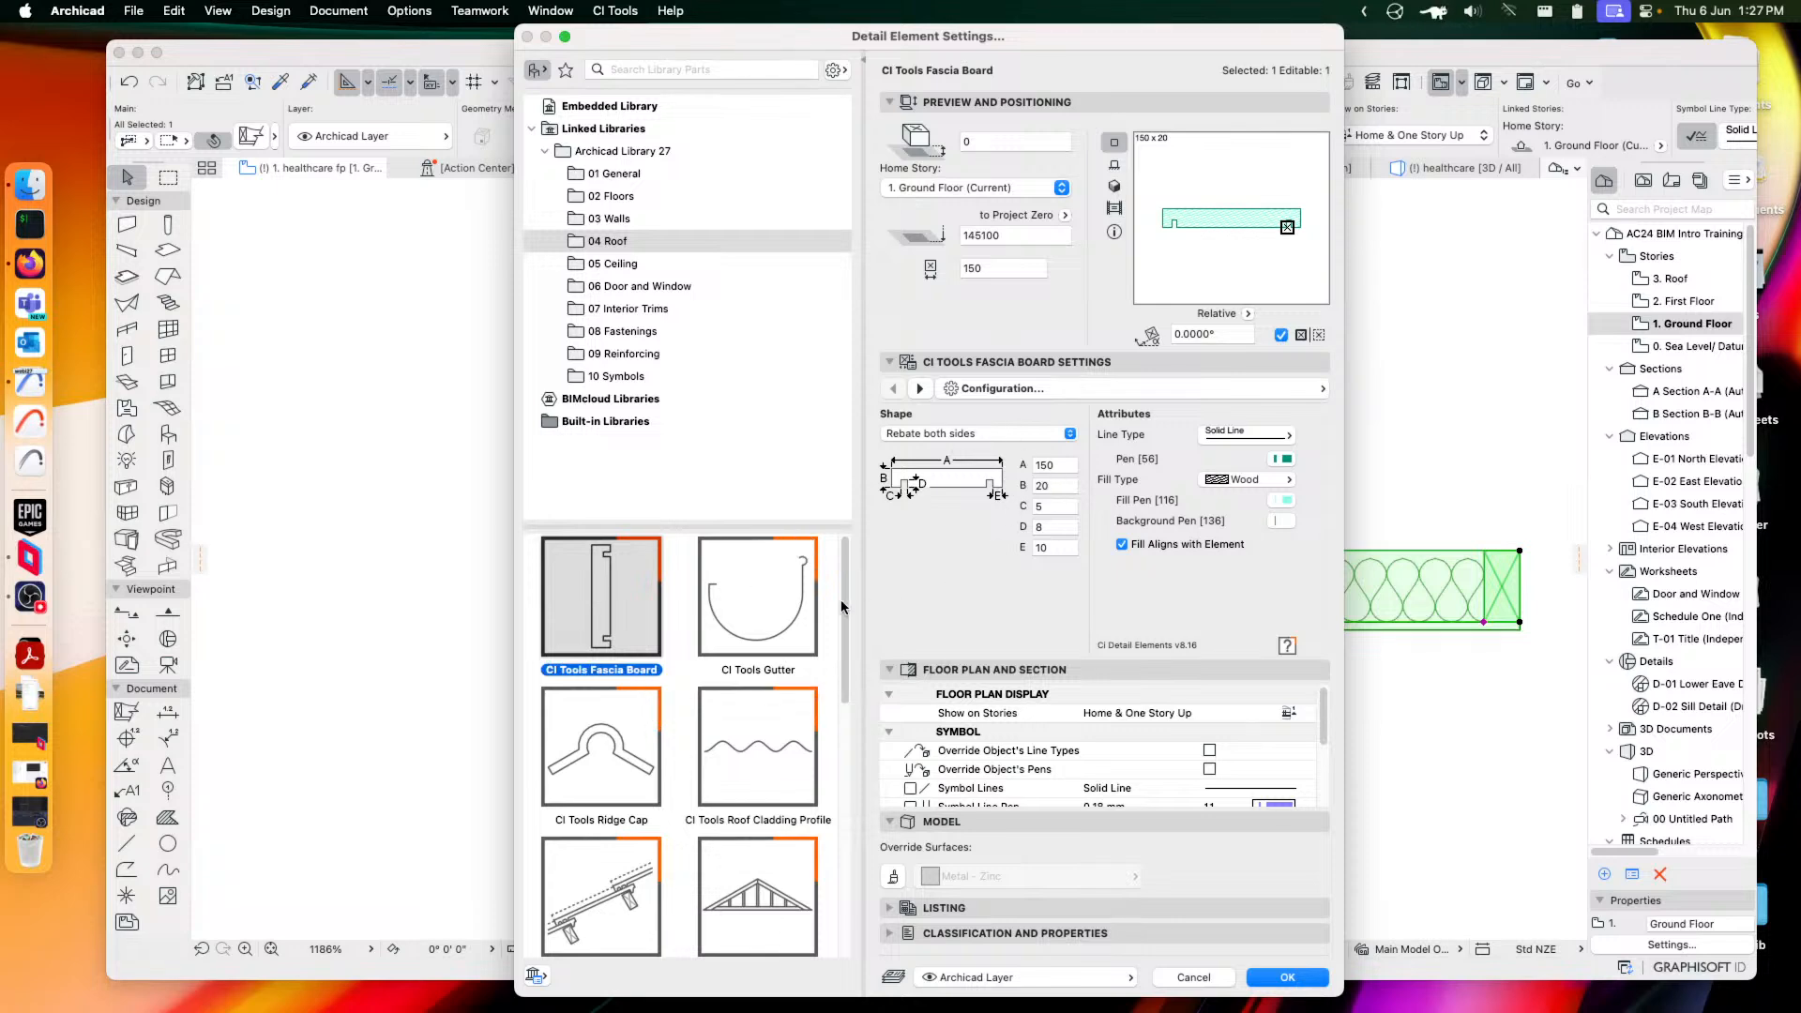
left_click(759, 611)
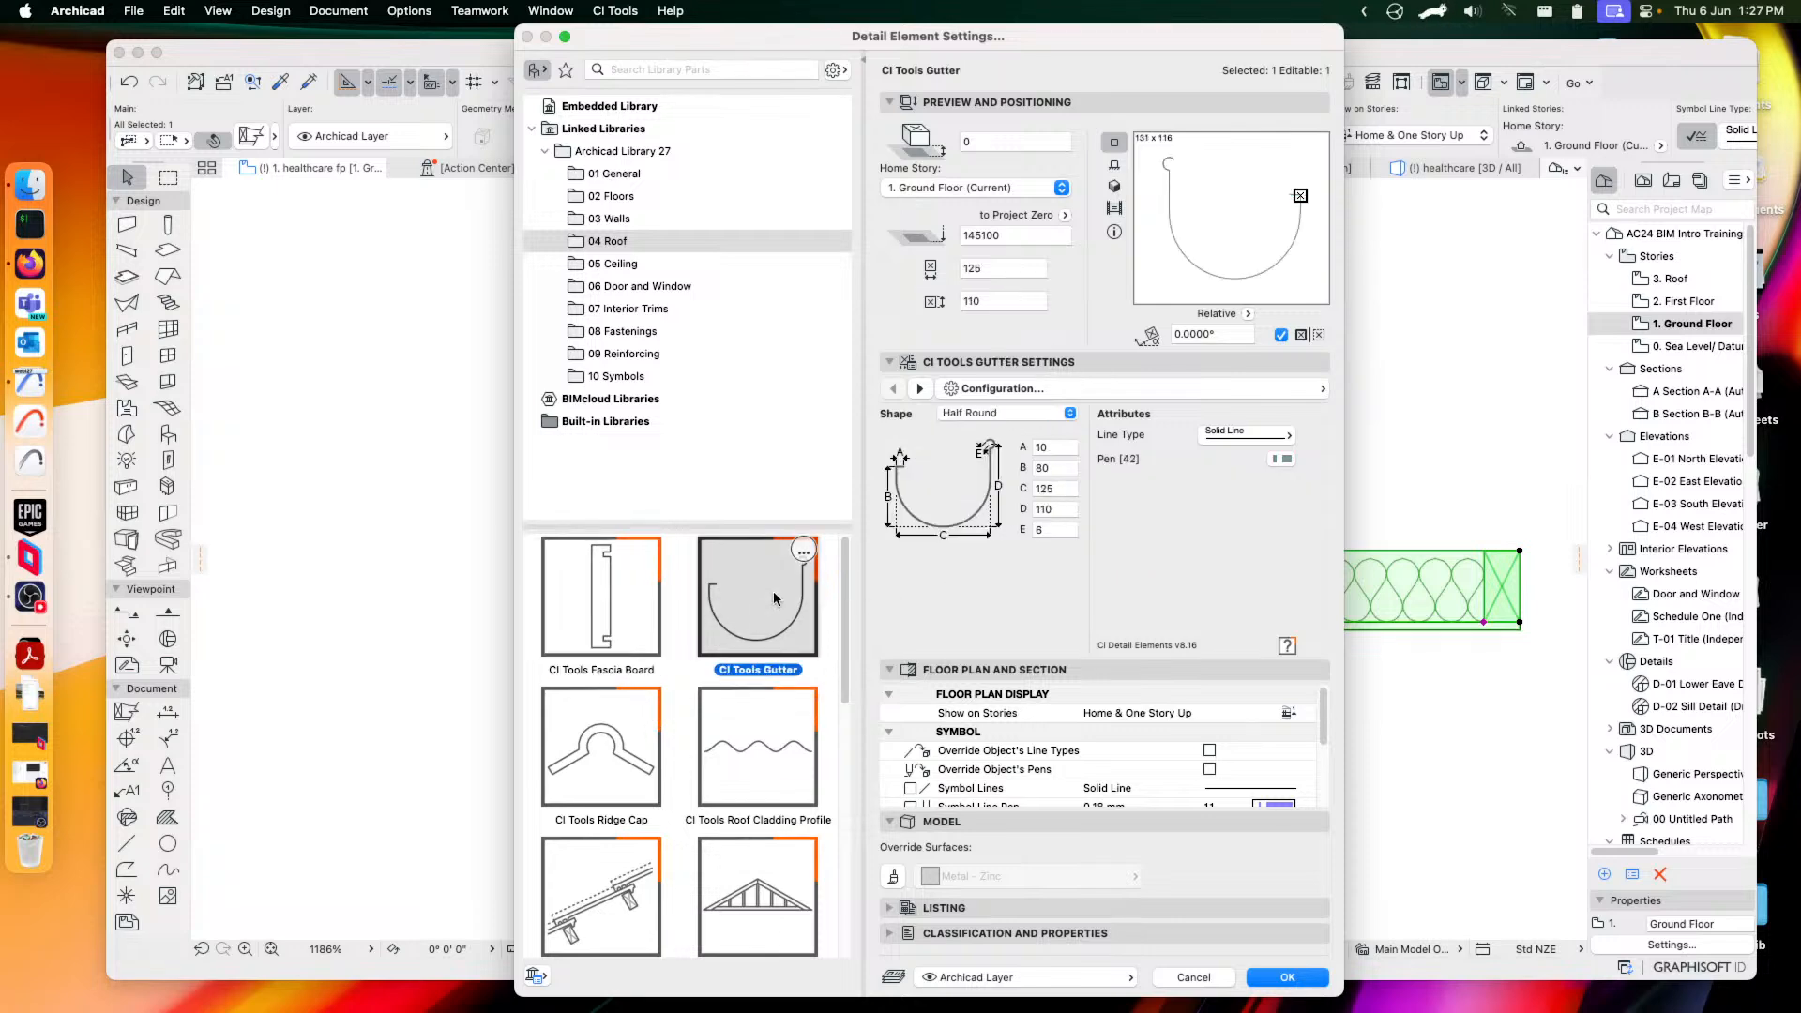
left_click(999, 420)
left_click(998, 452)
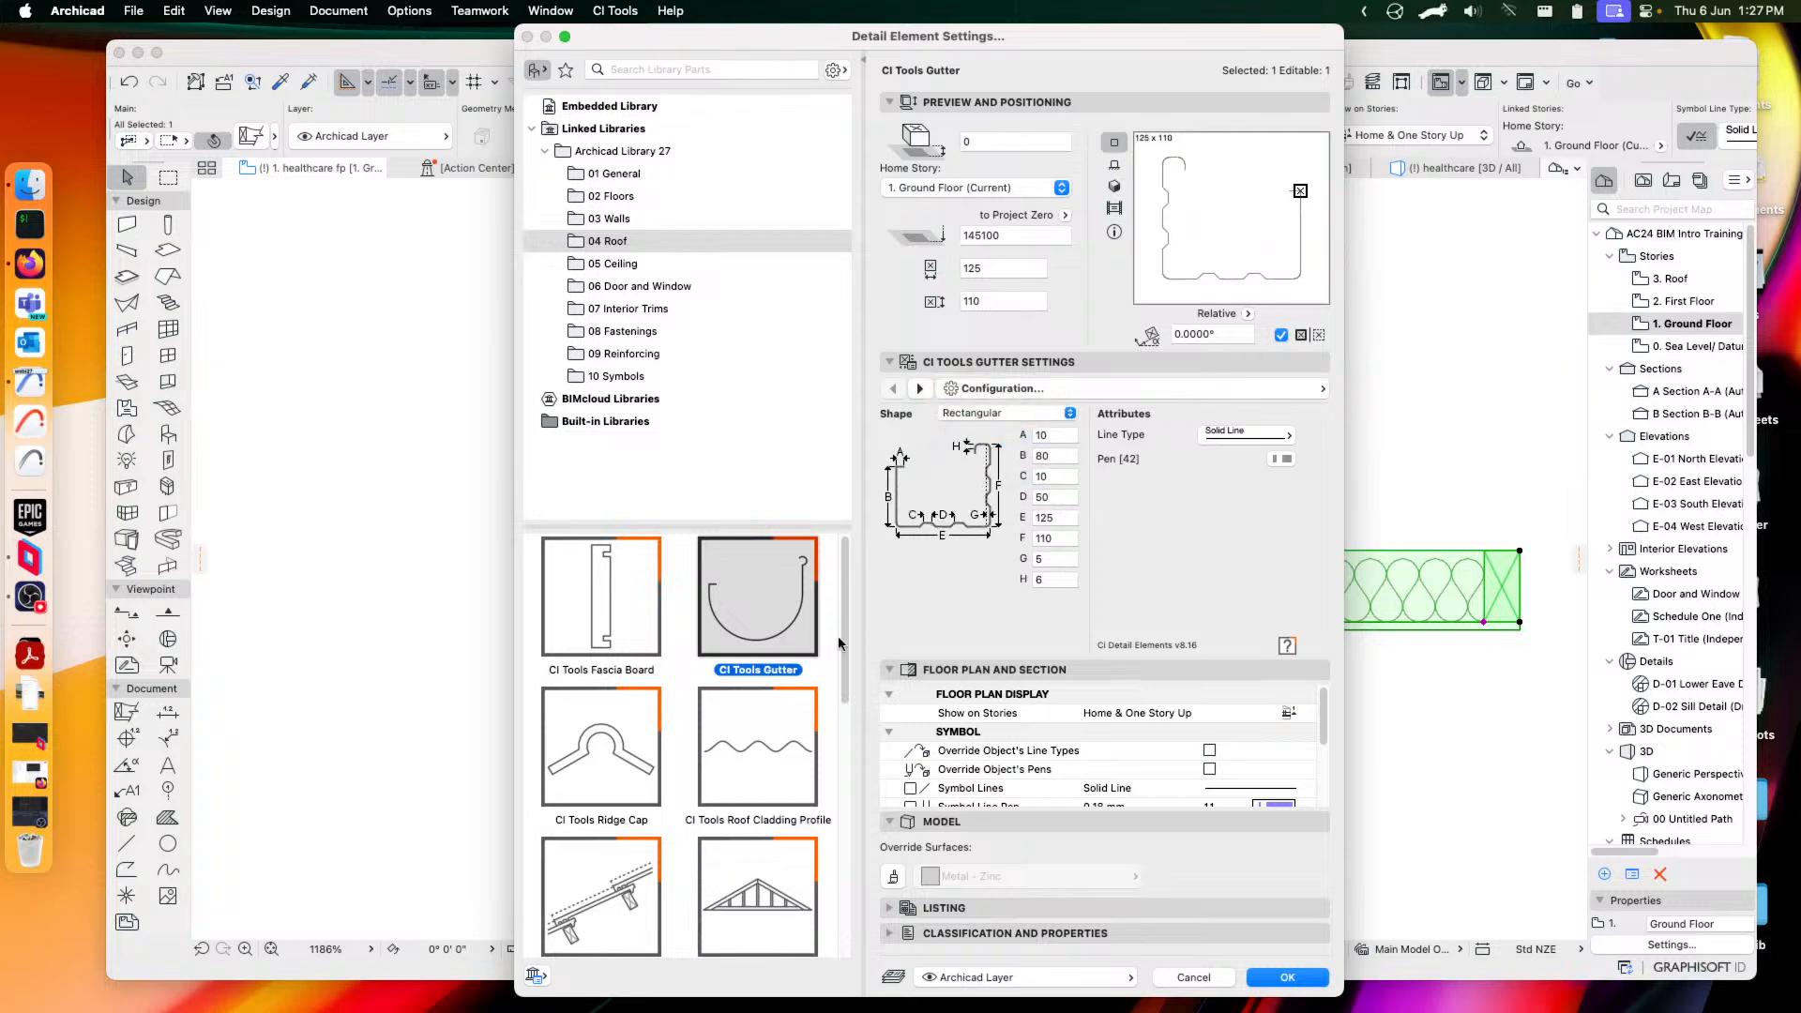
Switch to the CI Tools Ridge Cap using the Radiused Ridge Cap profile
left_click(1070, 387)
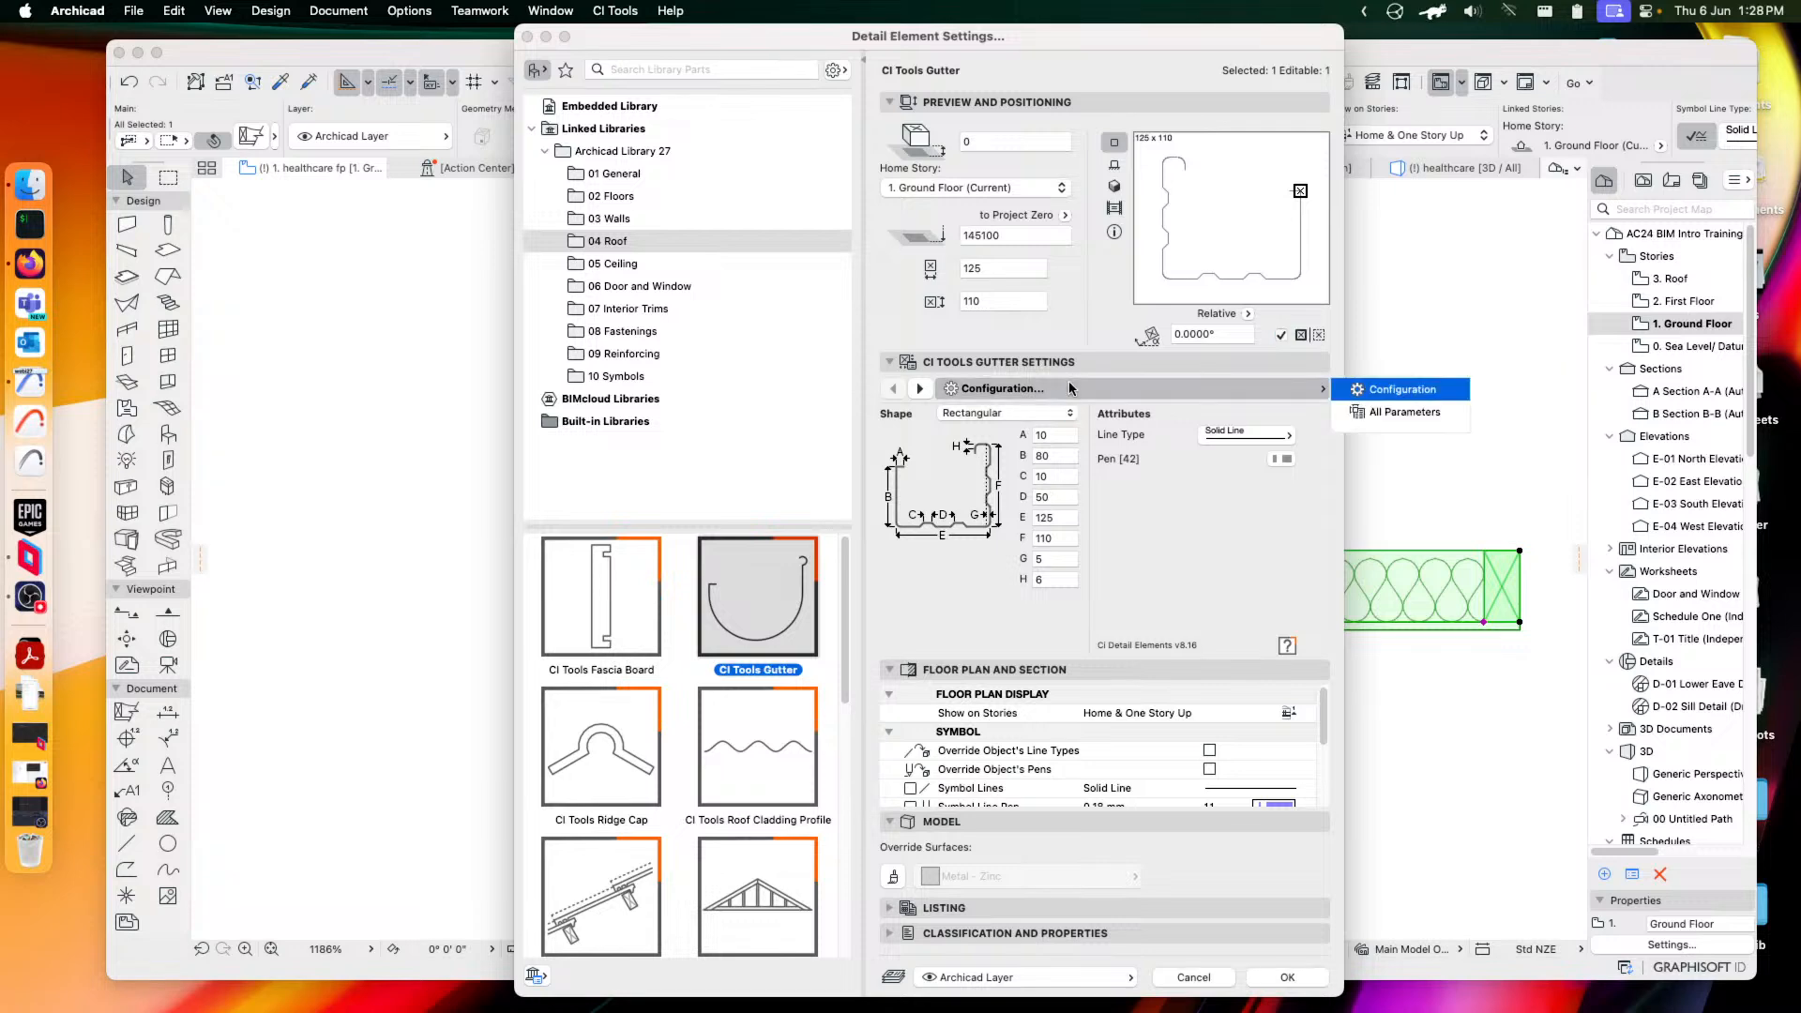
left_click(600, 746)
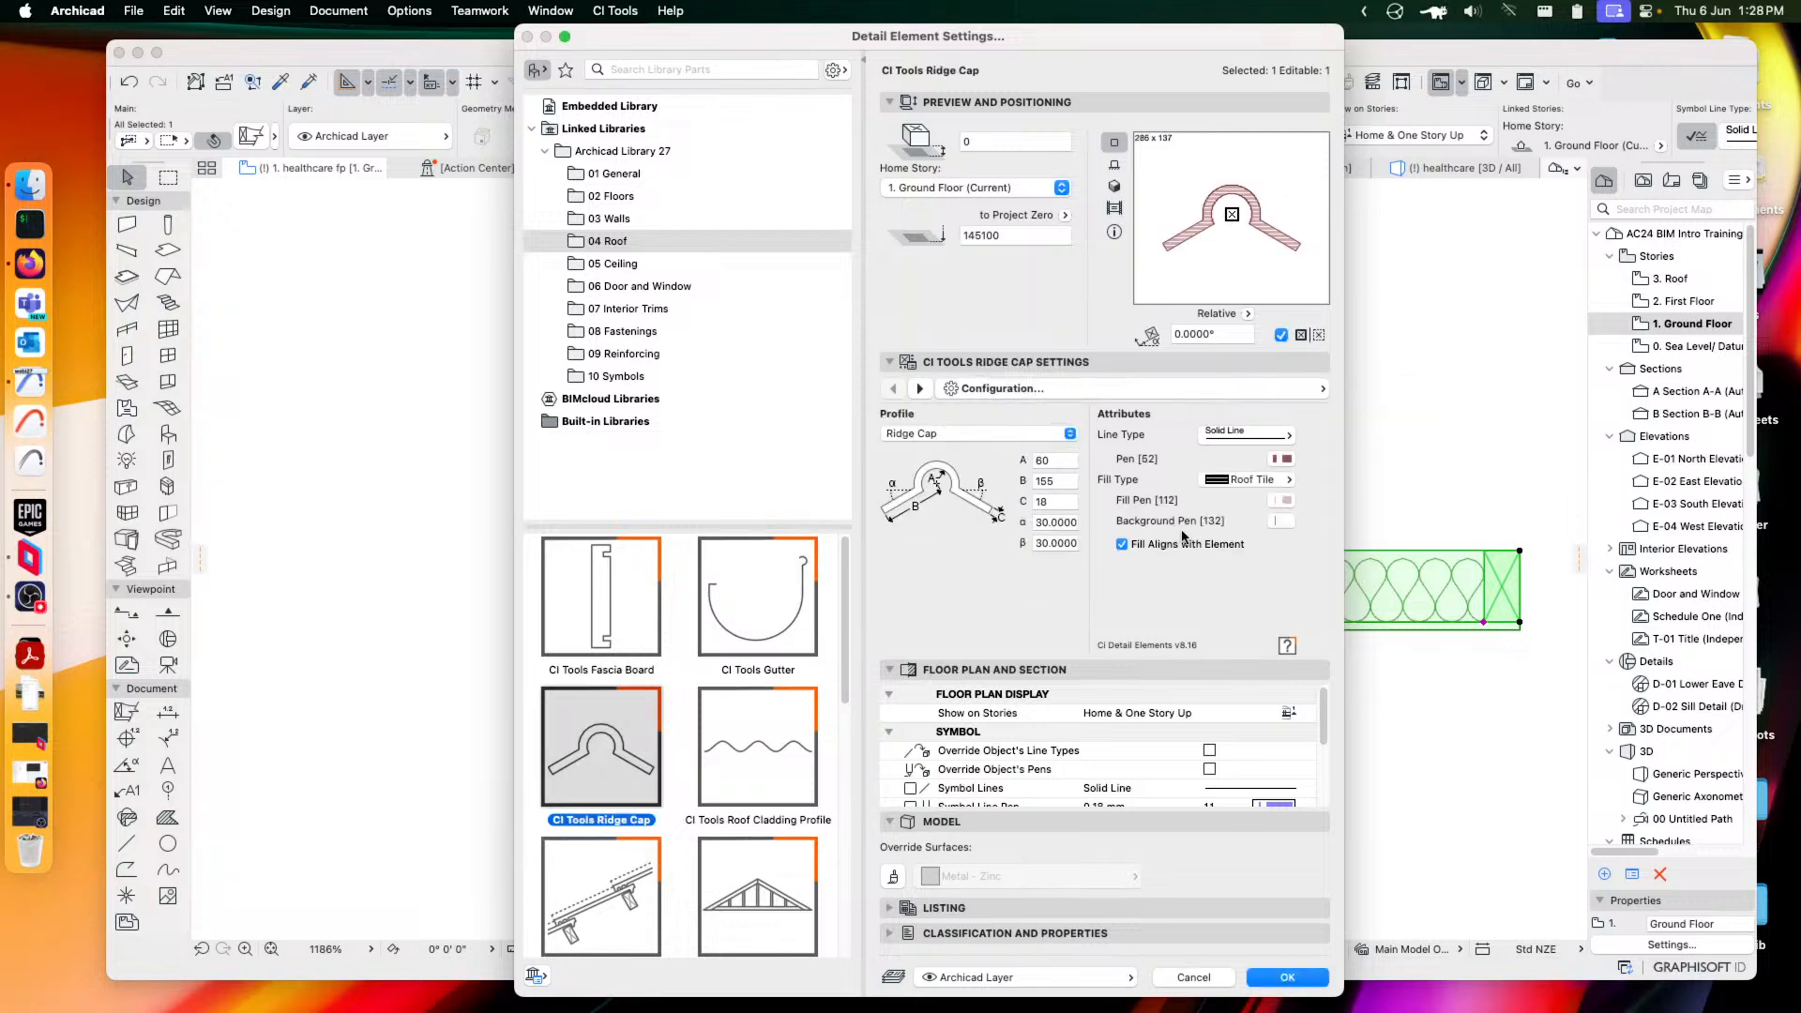
left_click(974, 434)
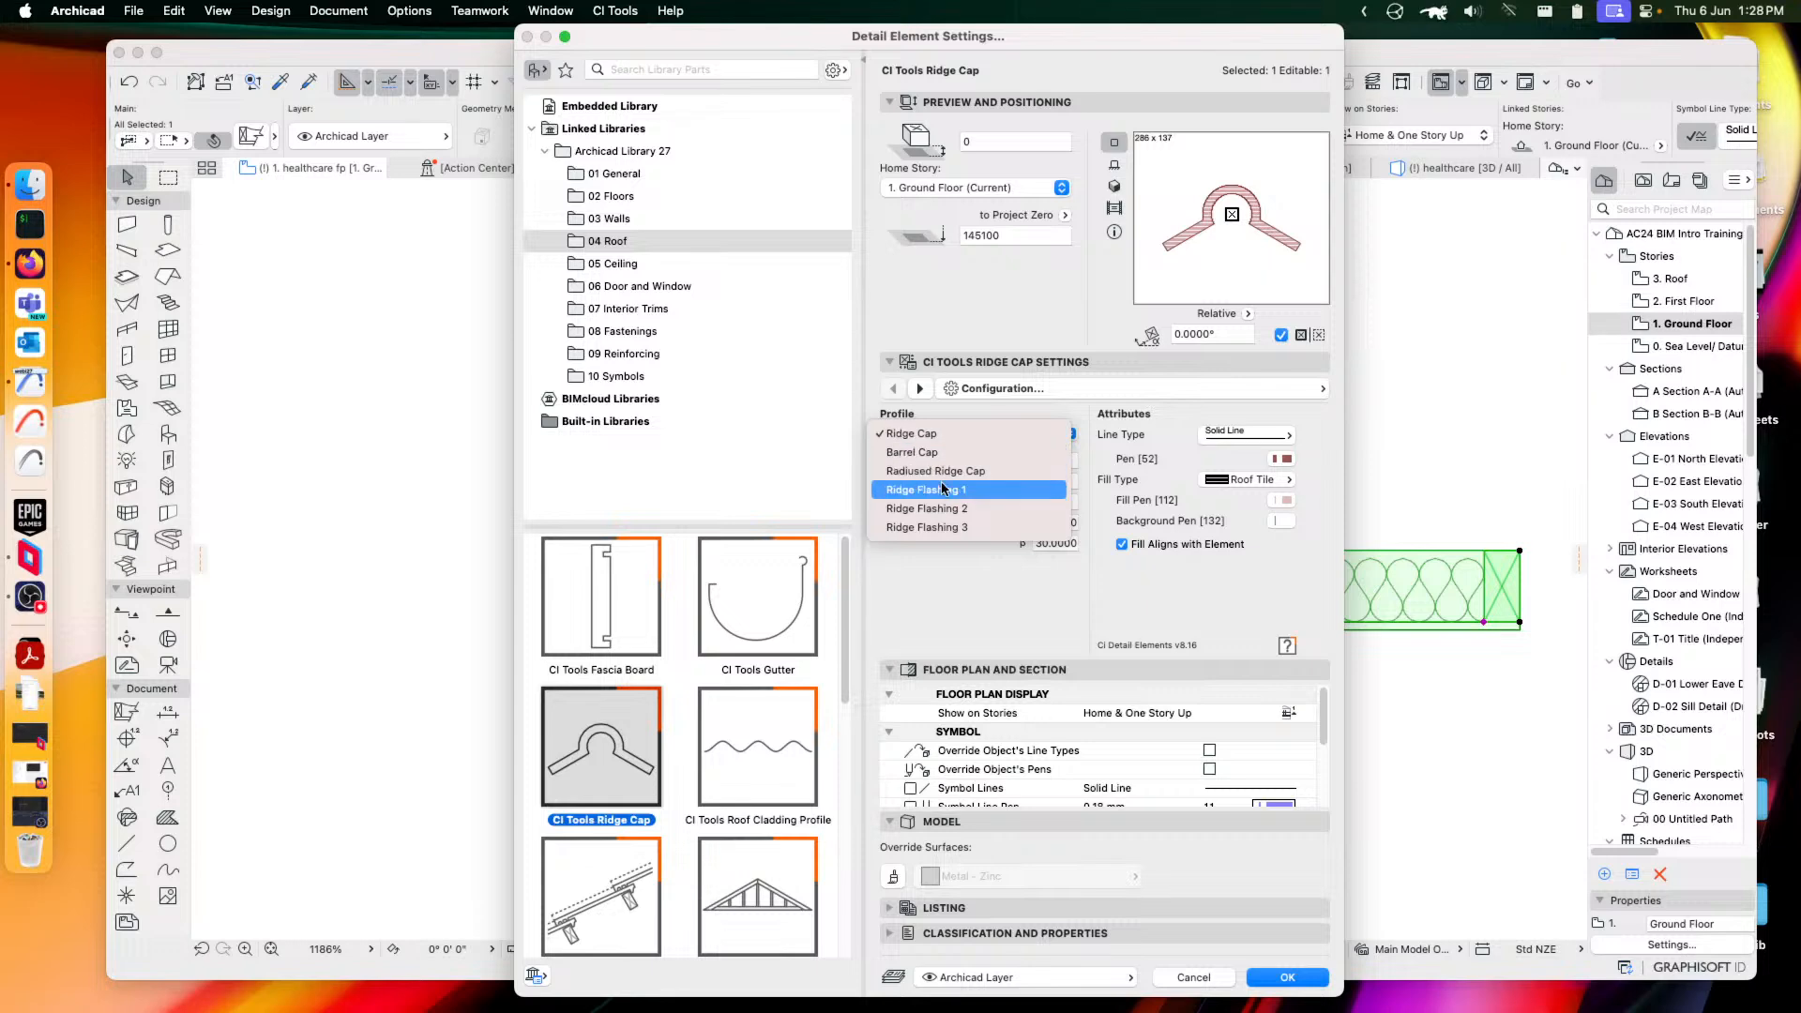
left_click(946, 471)
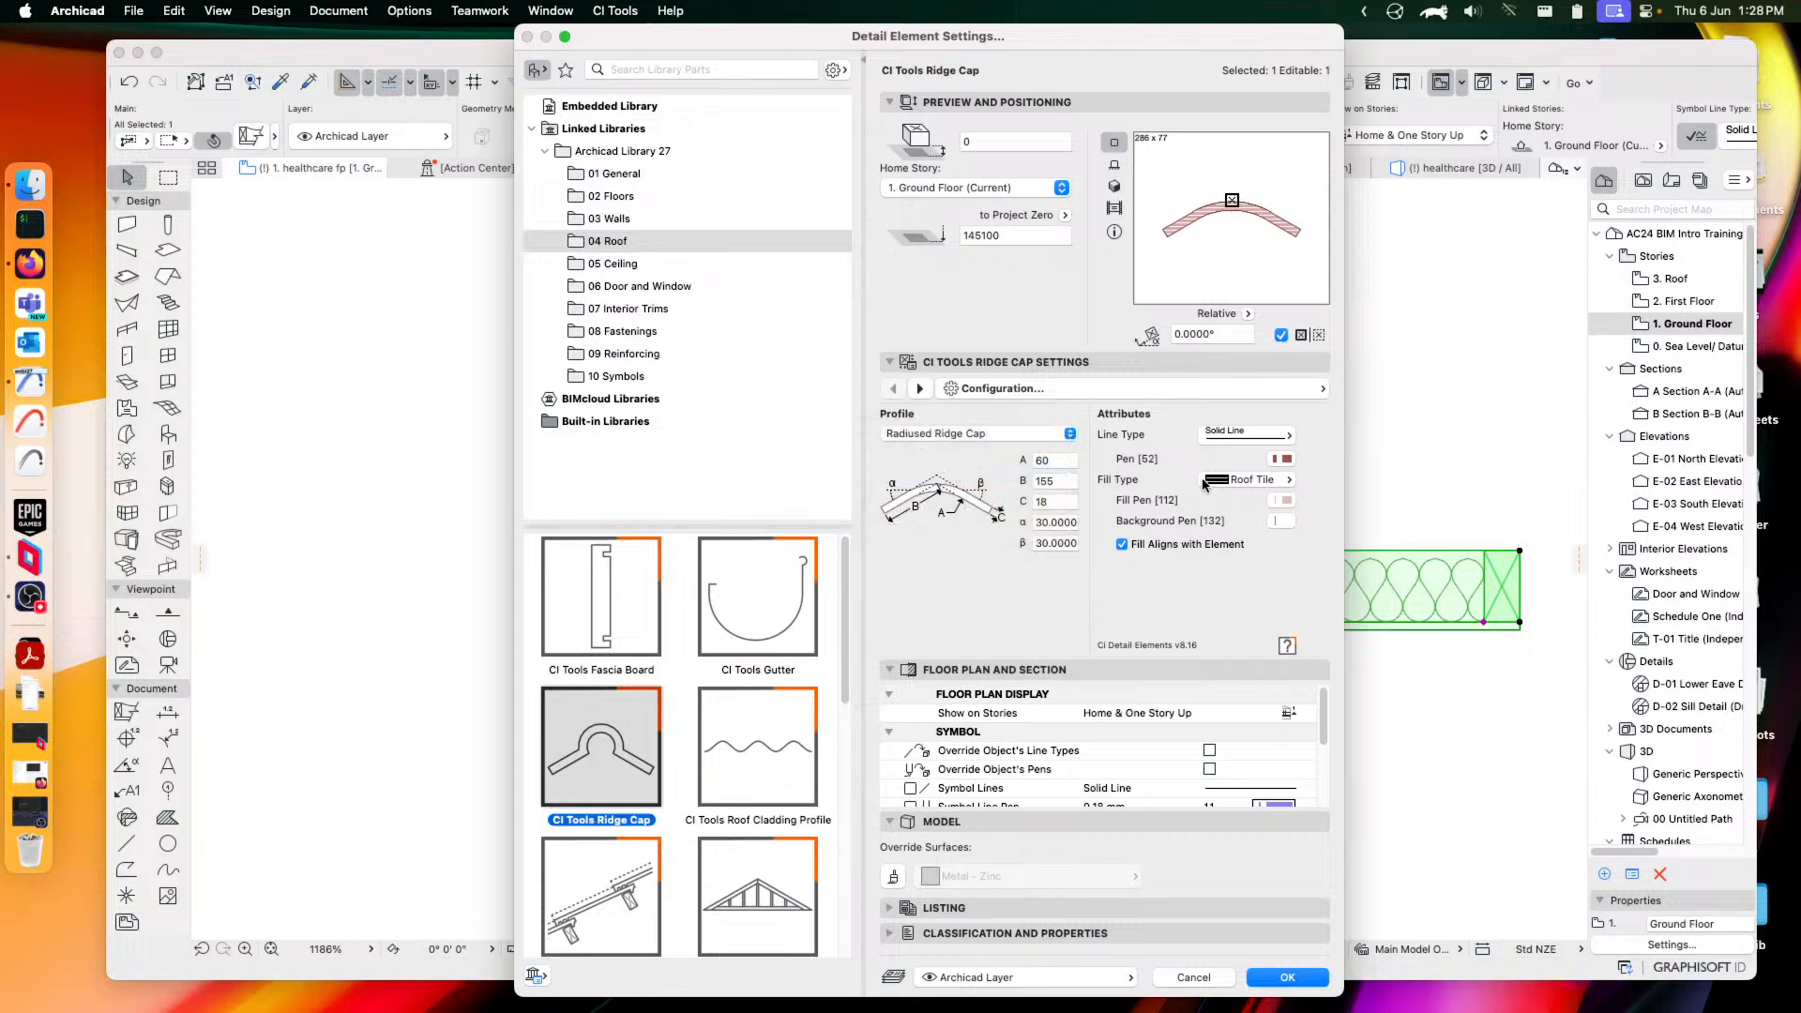
Make the element a Roof Cladding Profile using Dimond Metric-Windek in Section View
left_click(746, 771)
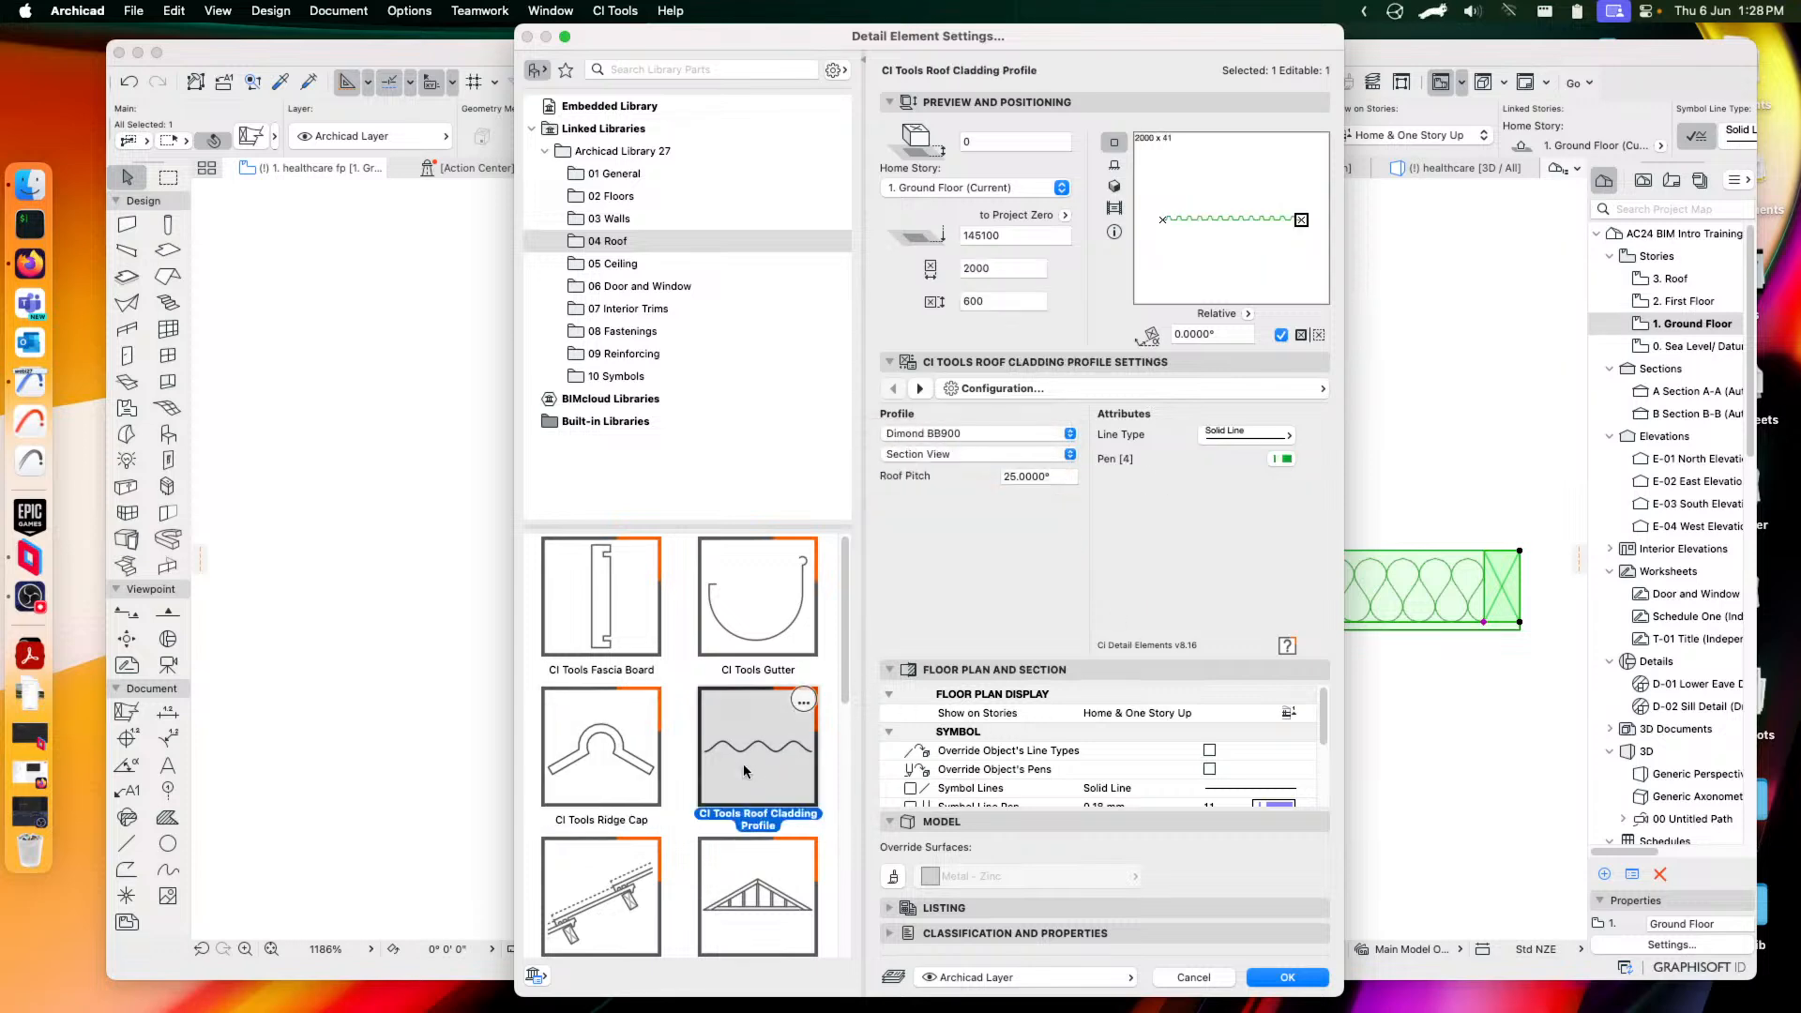
left_click(968, 435)
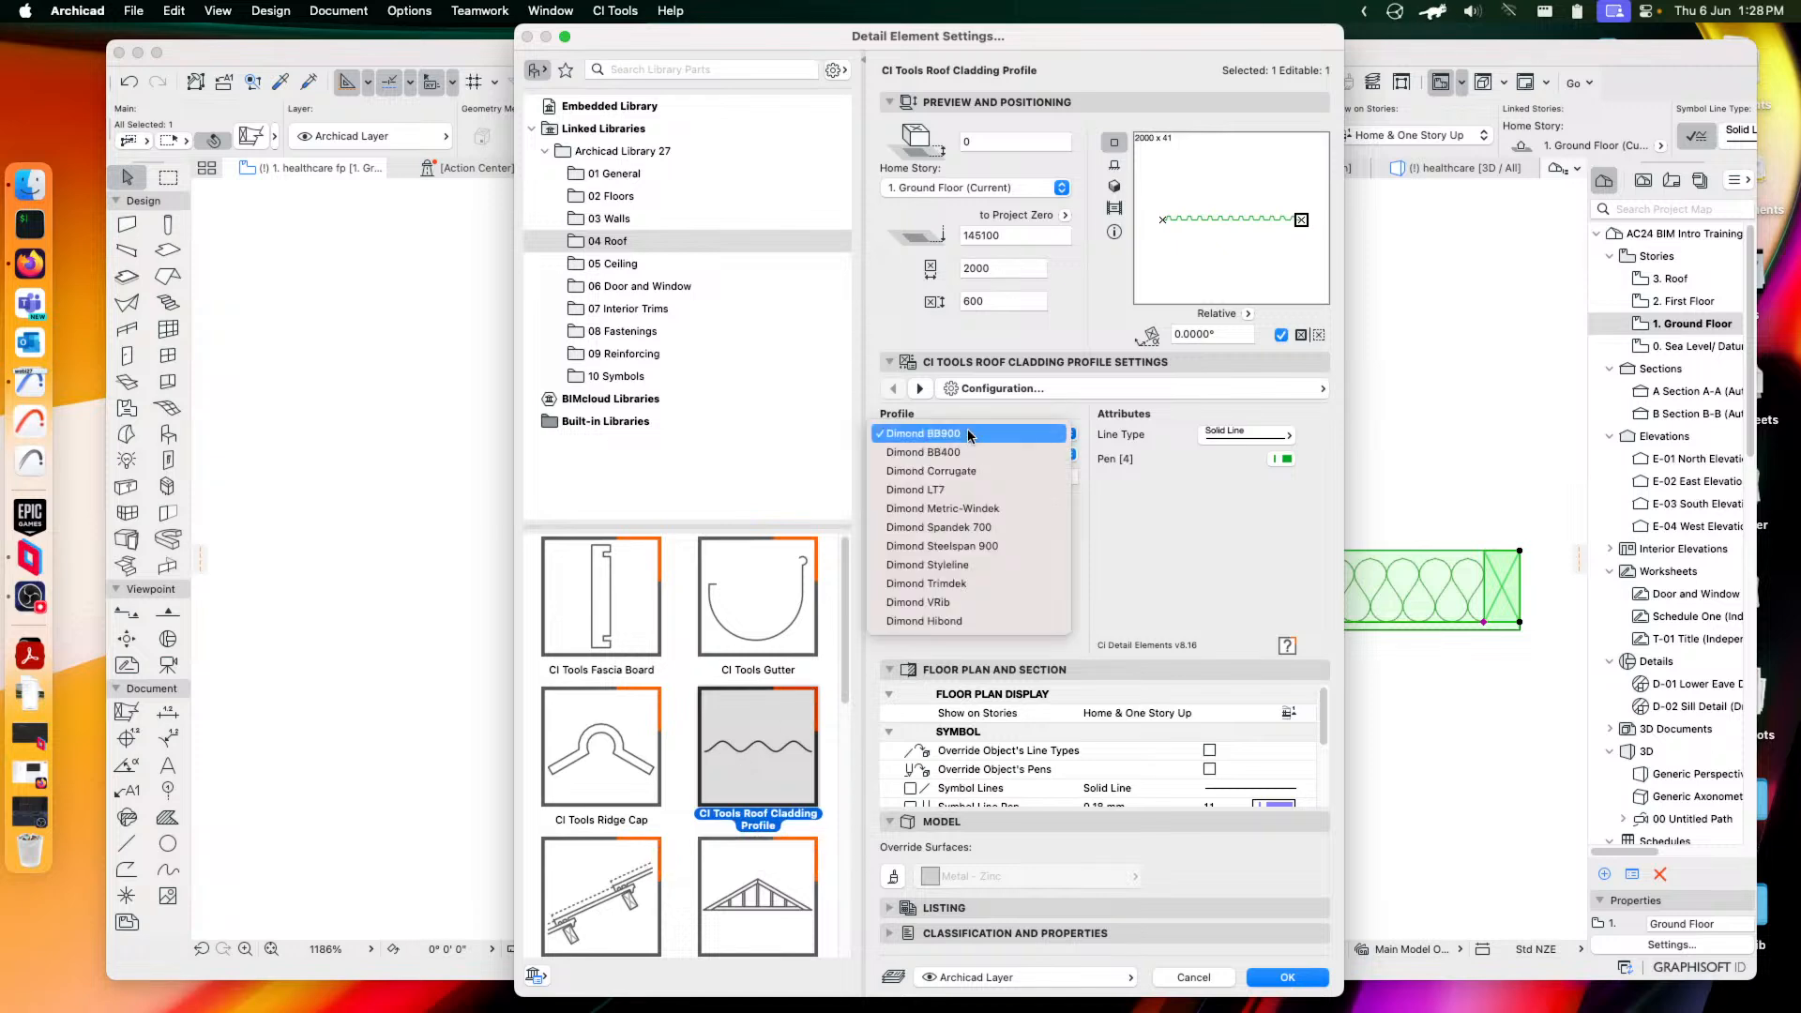
left_click(968, 509)
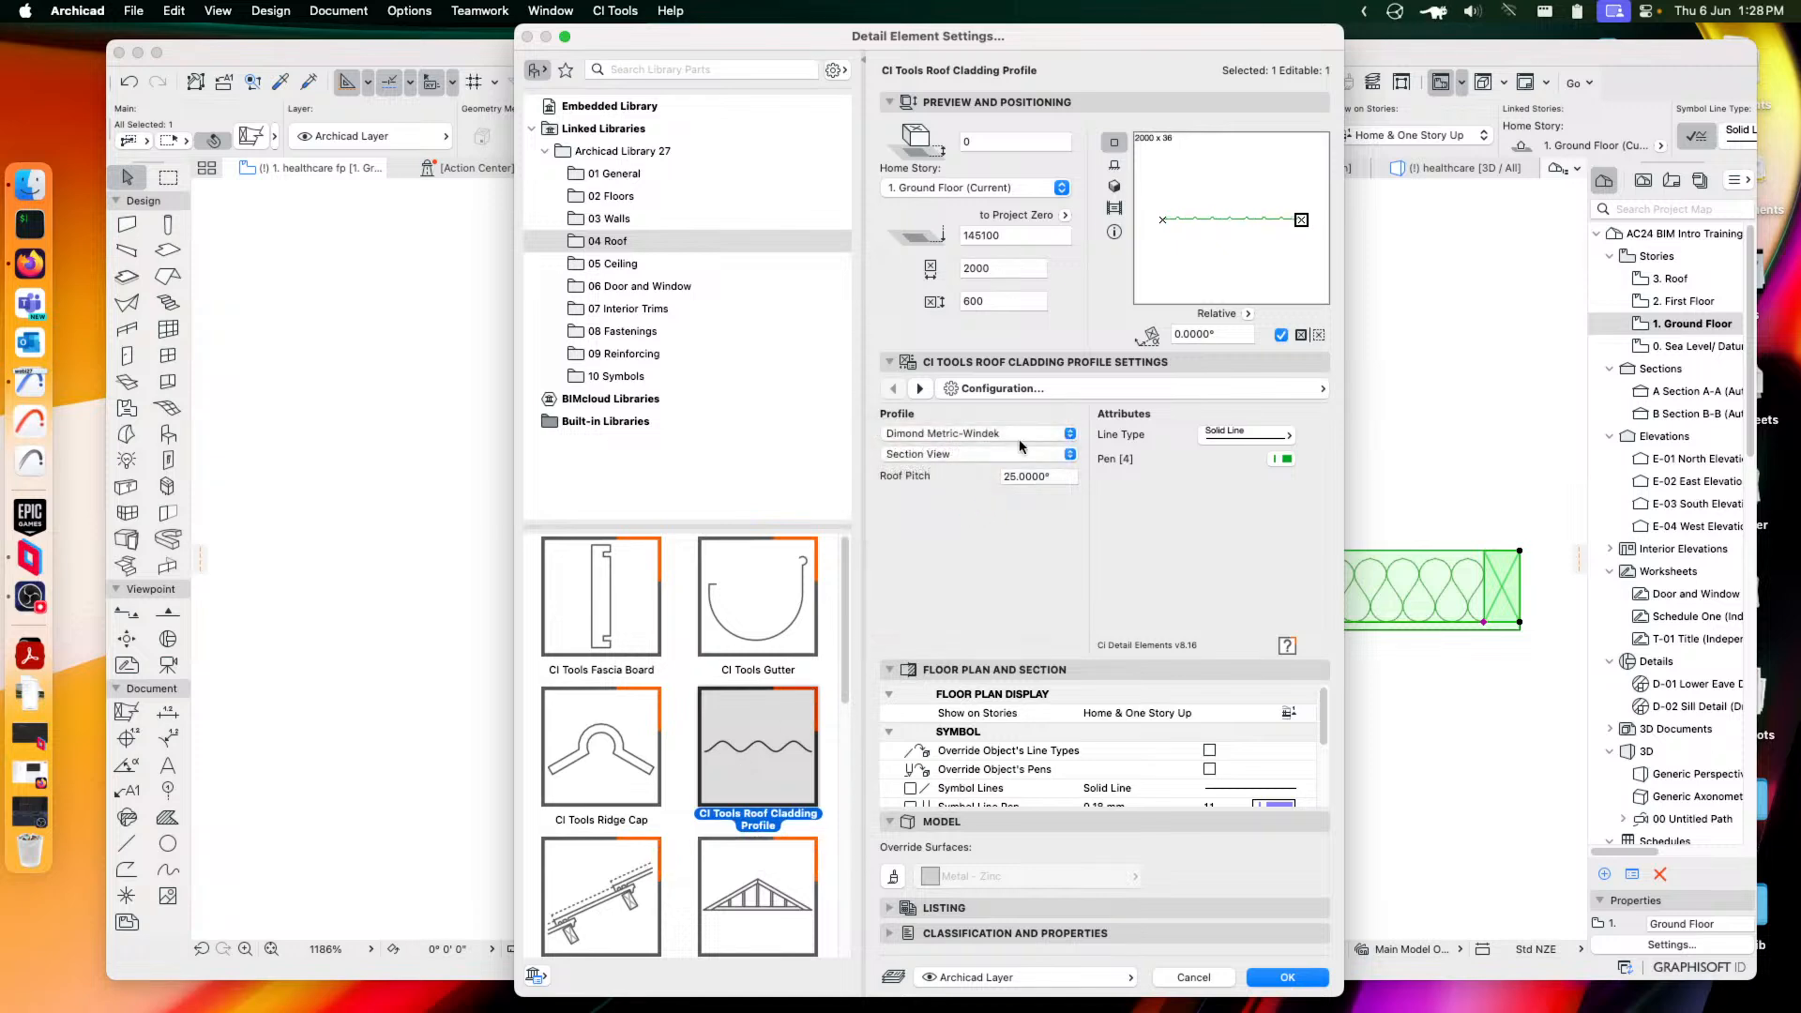
left_click(941, 458)
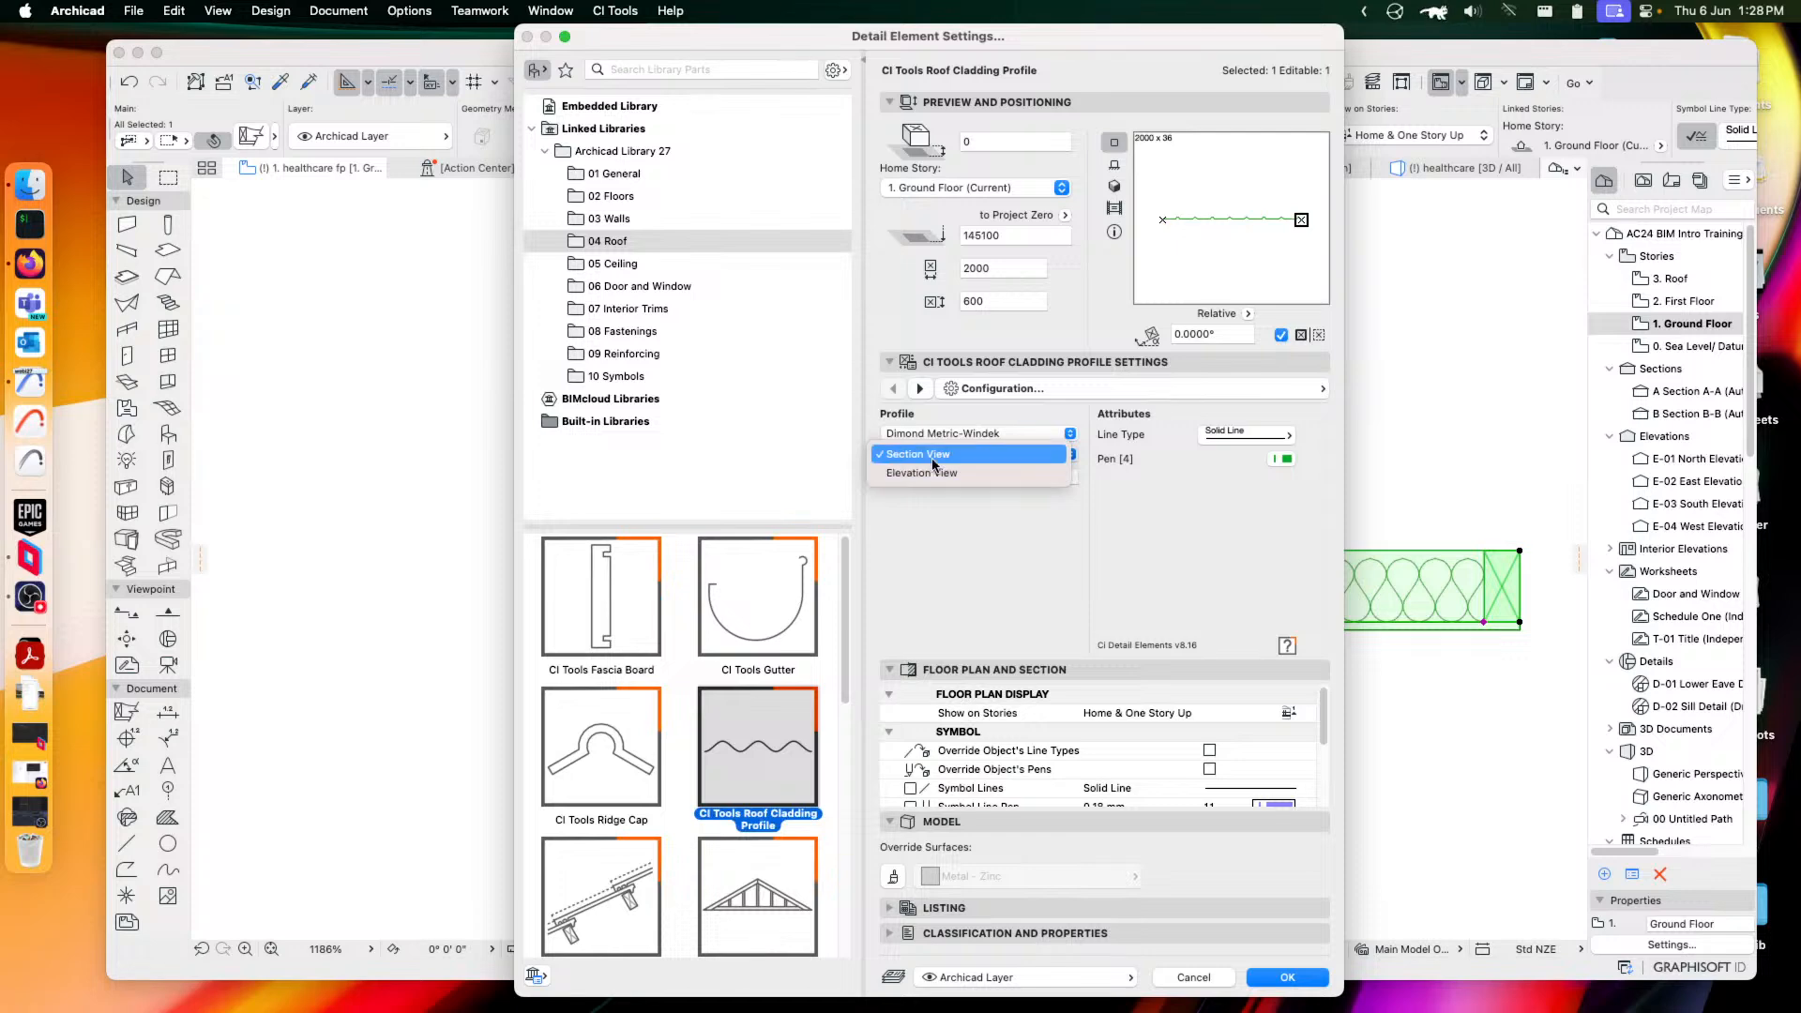
left_click(929, 458)
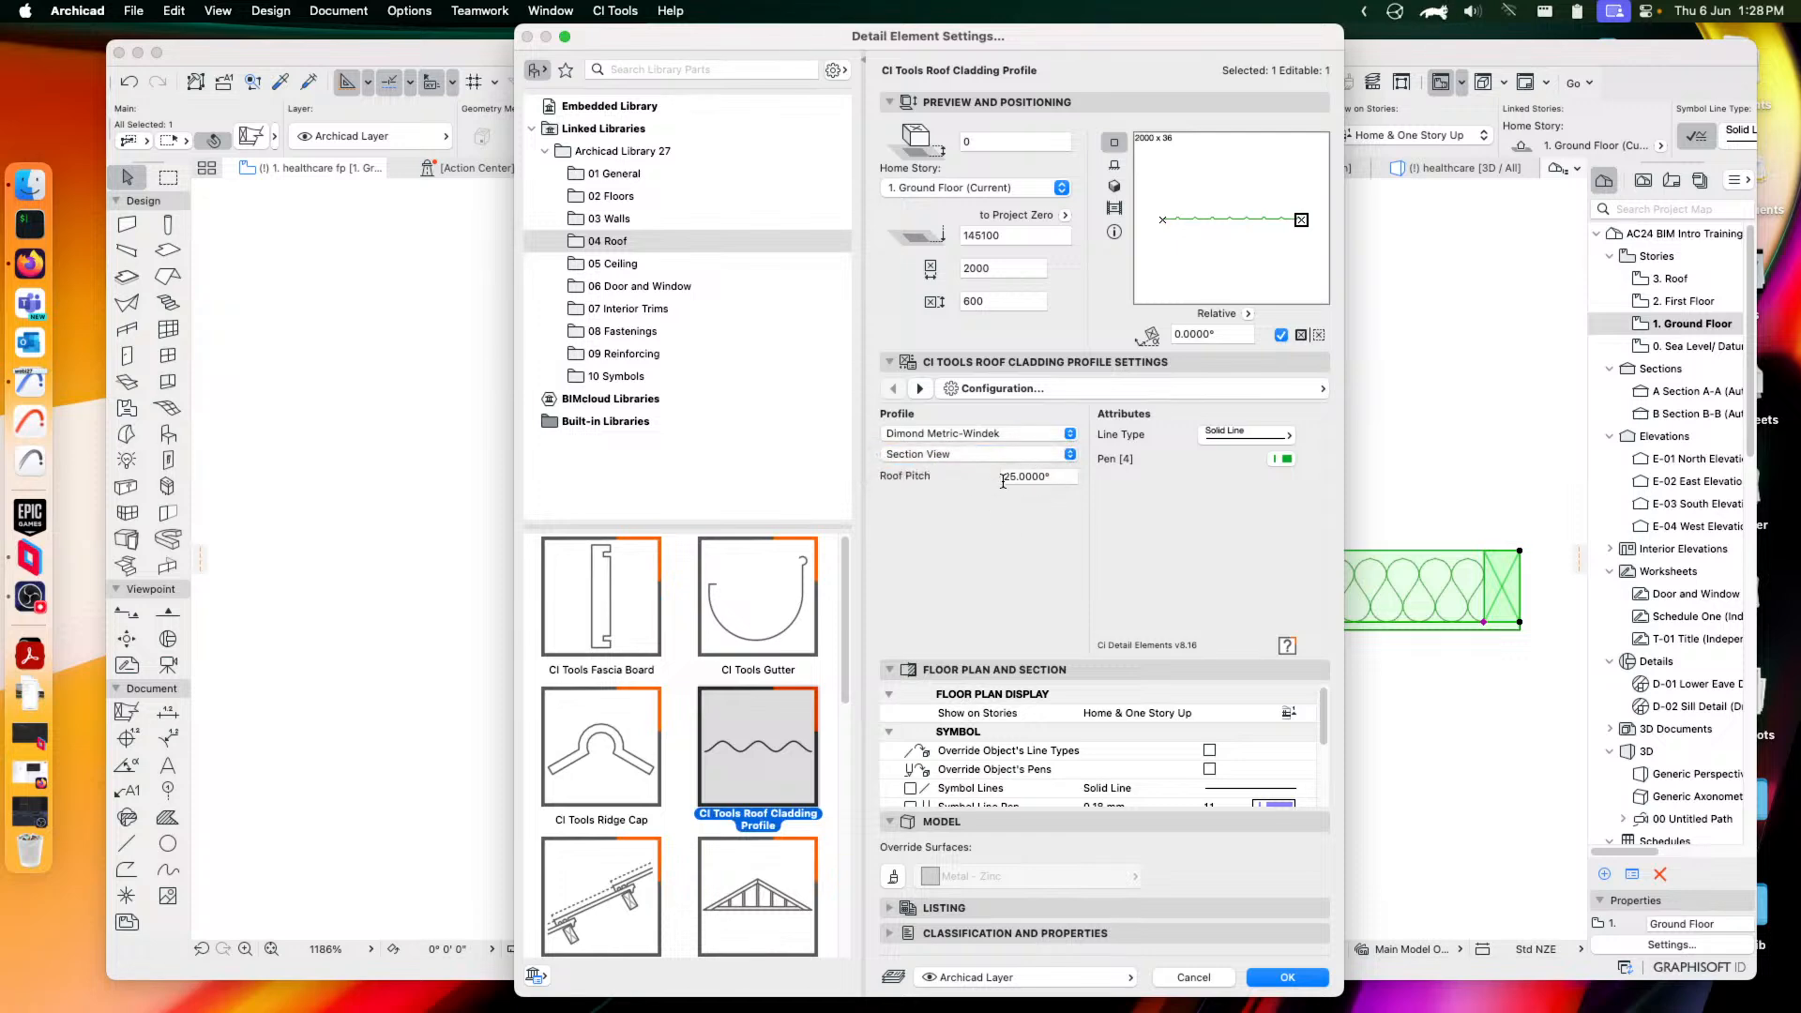
left_click(1287, 977)
Reselect the green cladding profile on the plan and reopen its settings
scroll(1135, 623, "down", 3)
left_click(935, 593)
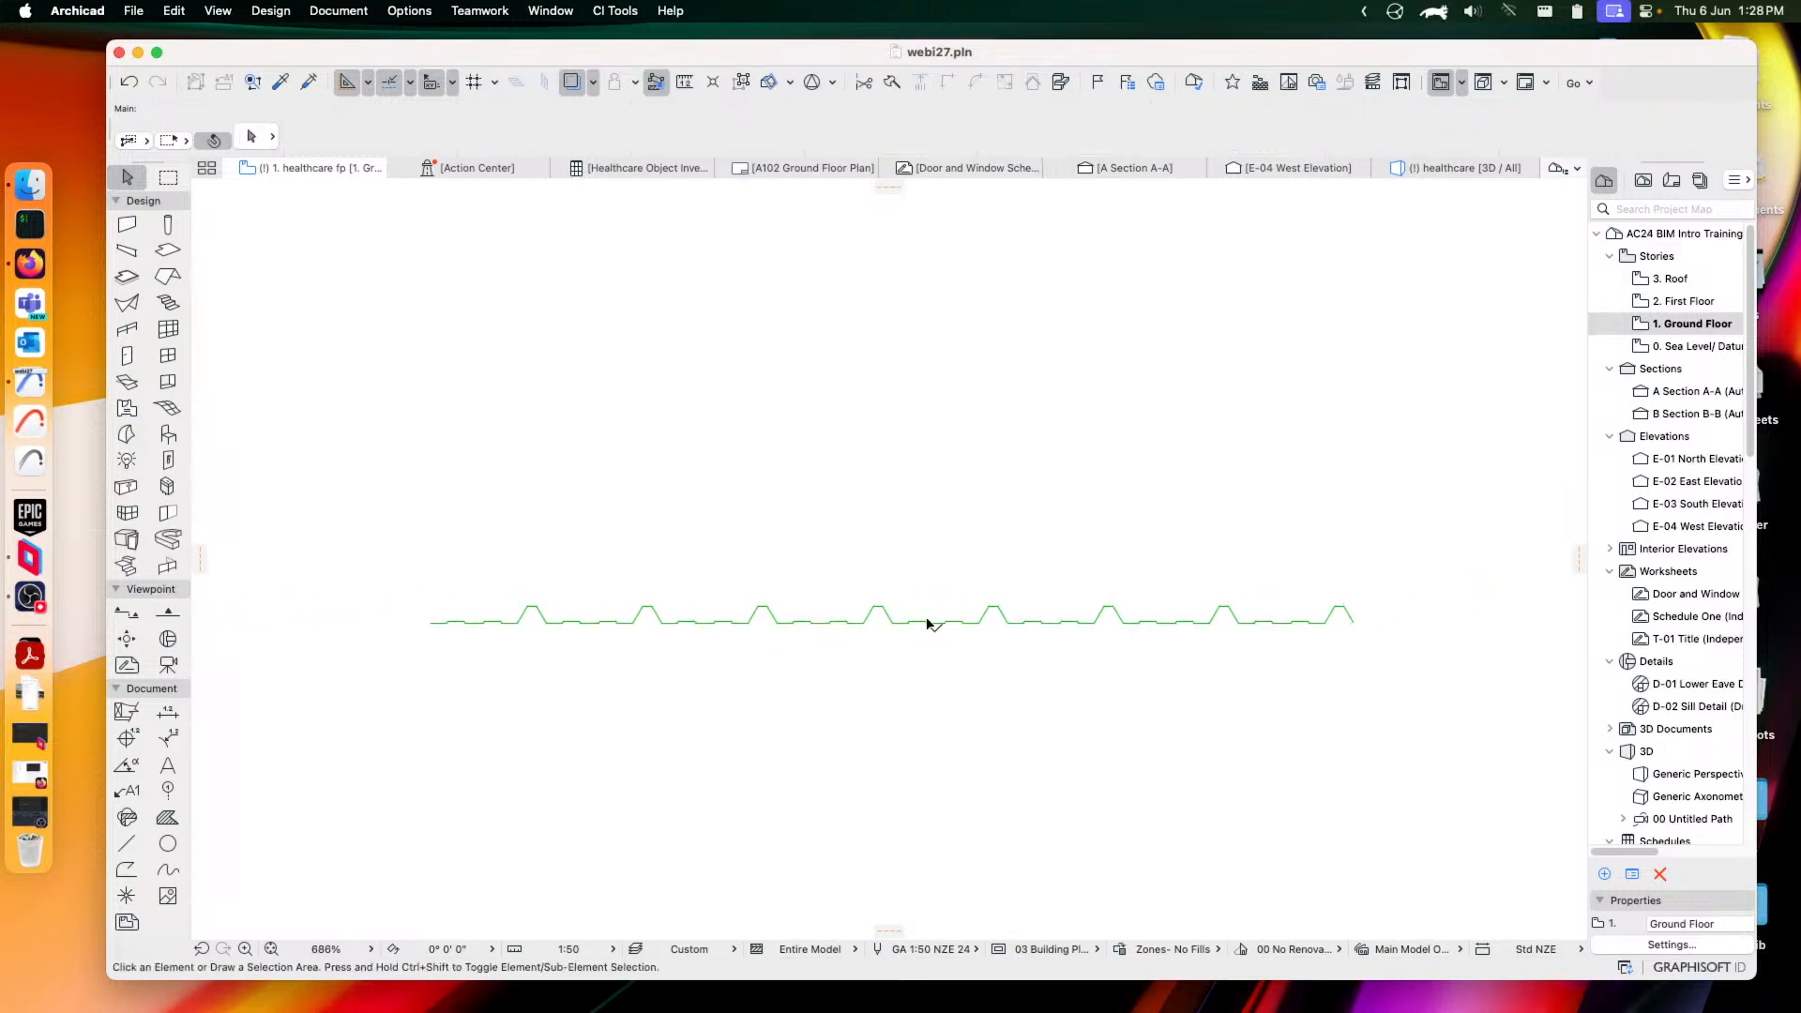
left_click_drag(1043, 587, 1225, 656)
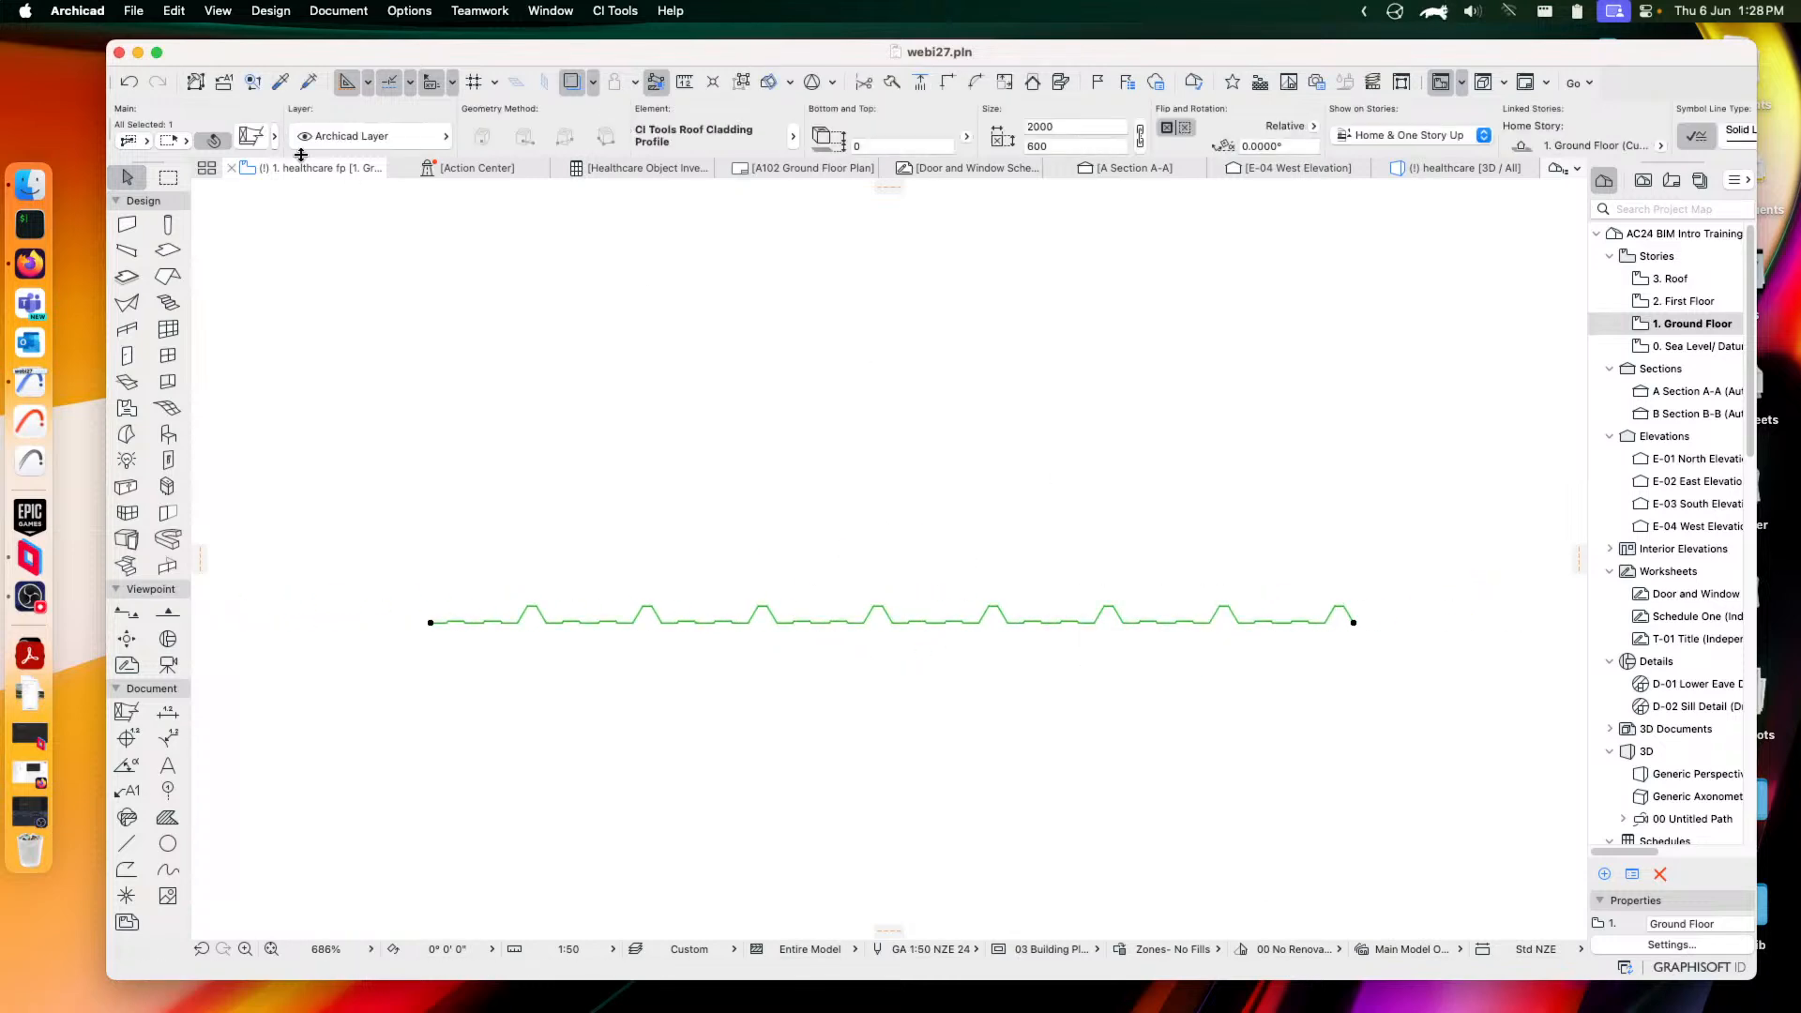
left_click(251, 136)
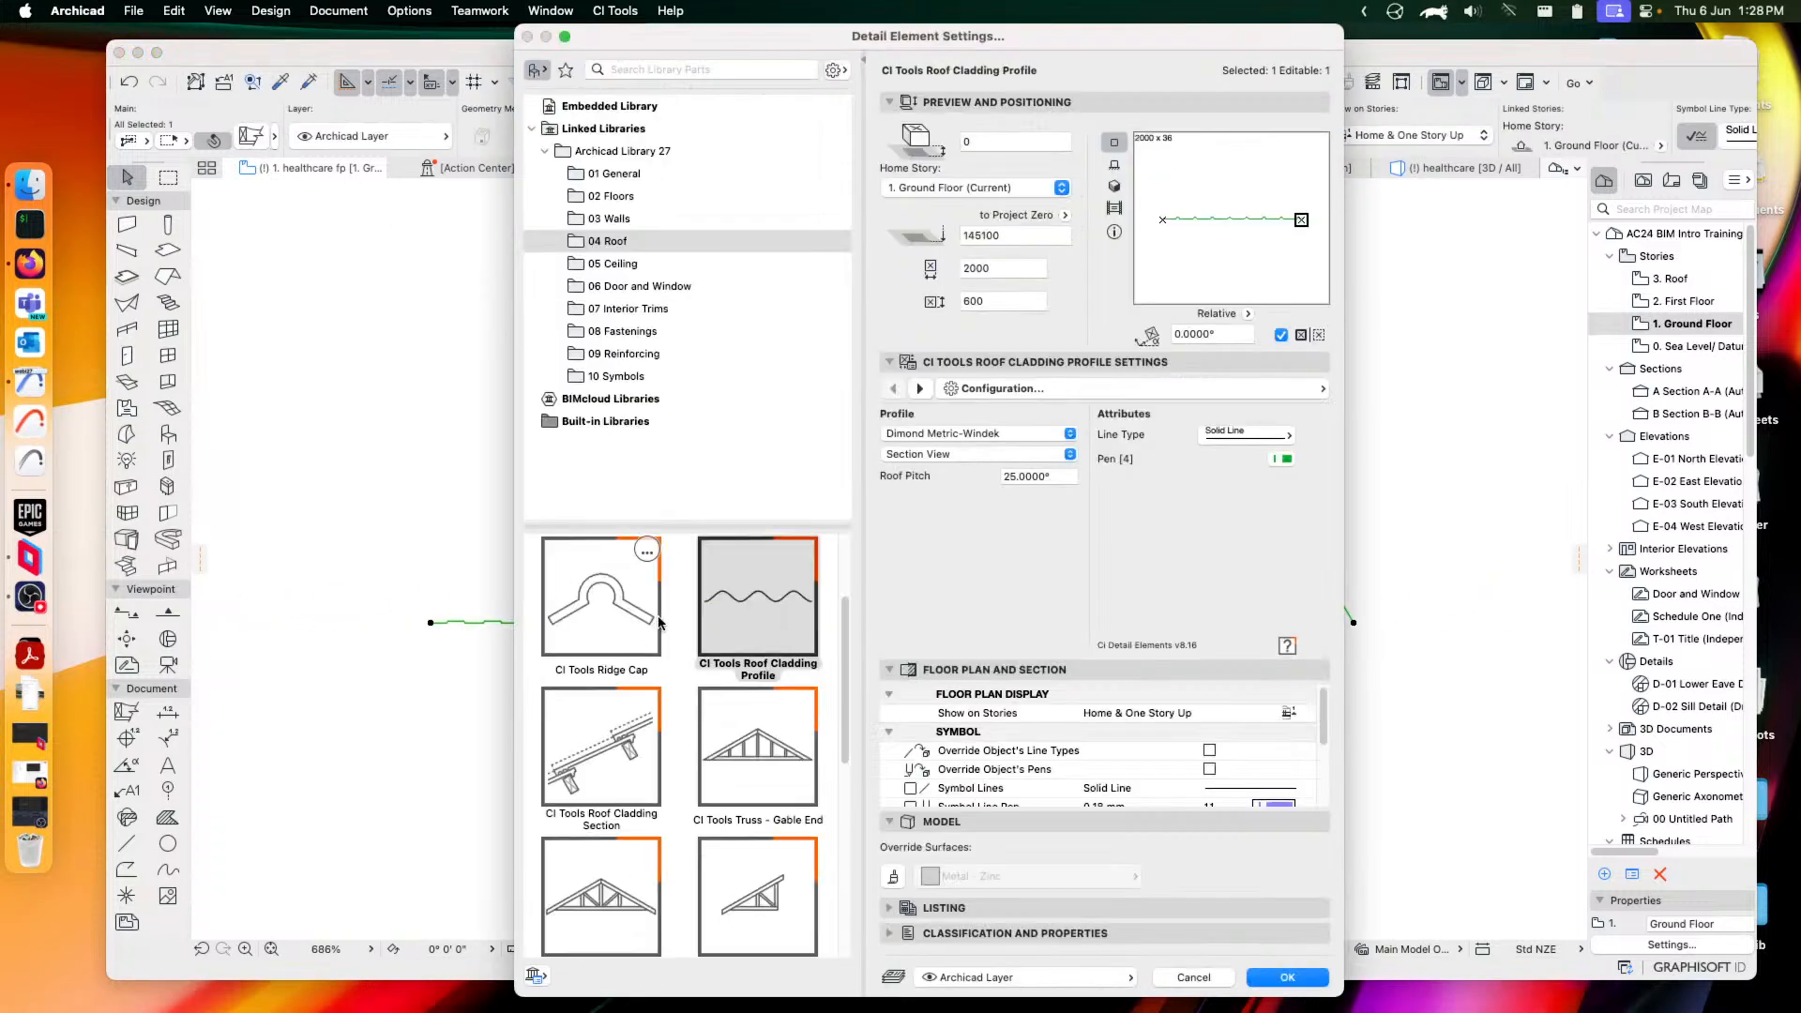
Switch to the Roof Cladding Section with Tiles, reviewing its pen and fill attributes
left_click(611, 762)
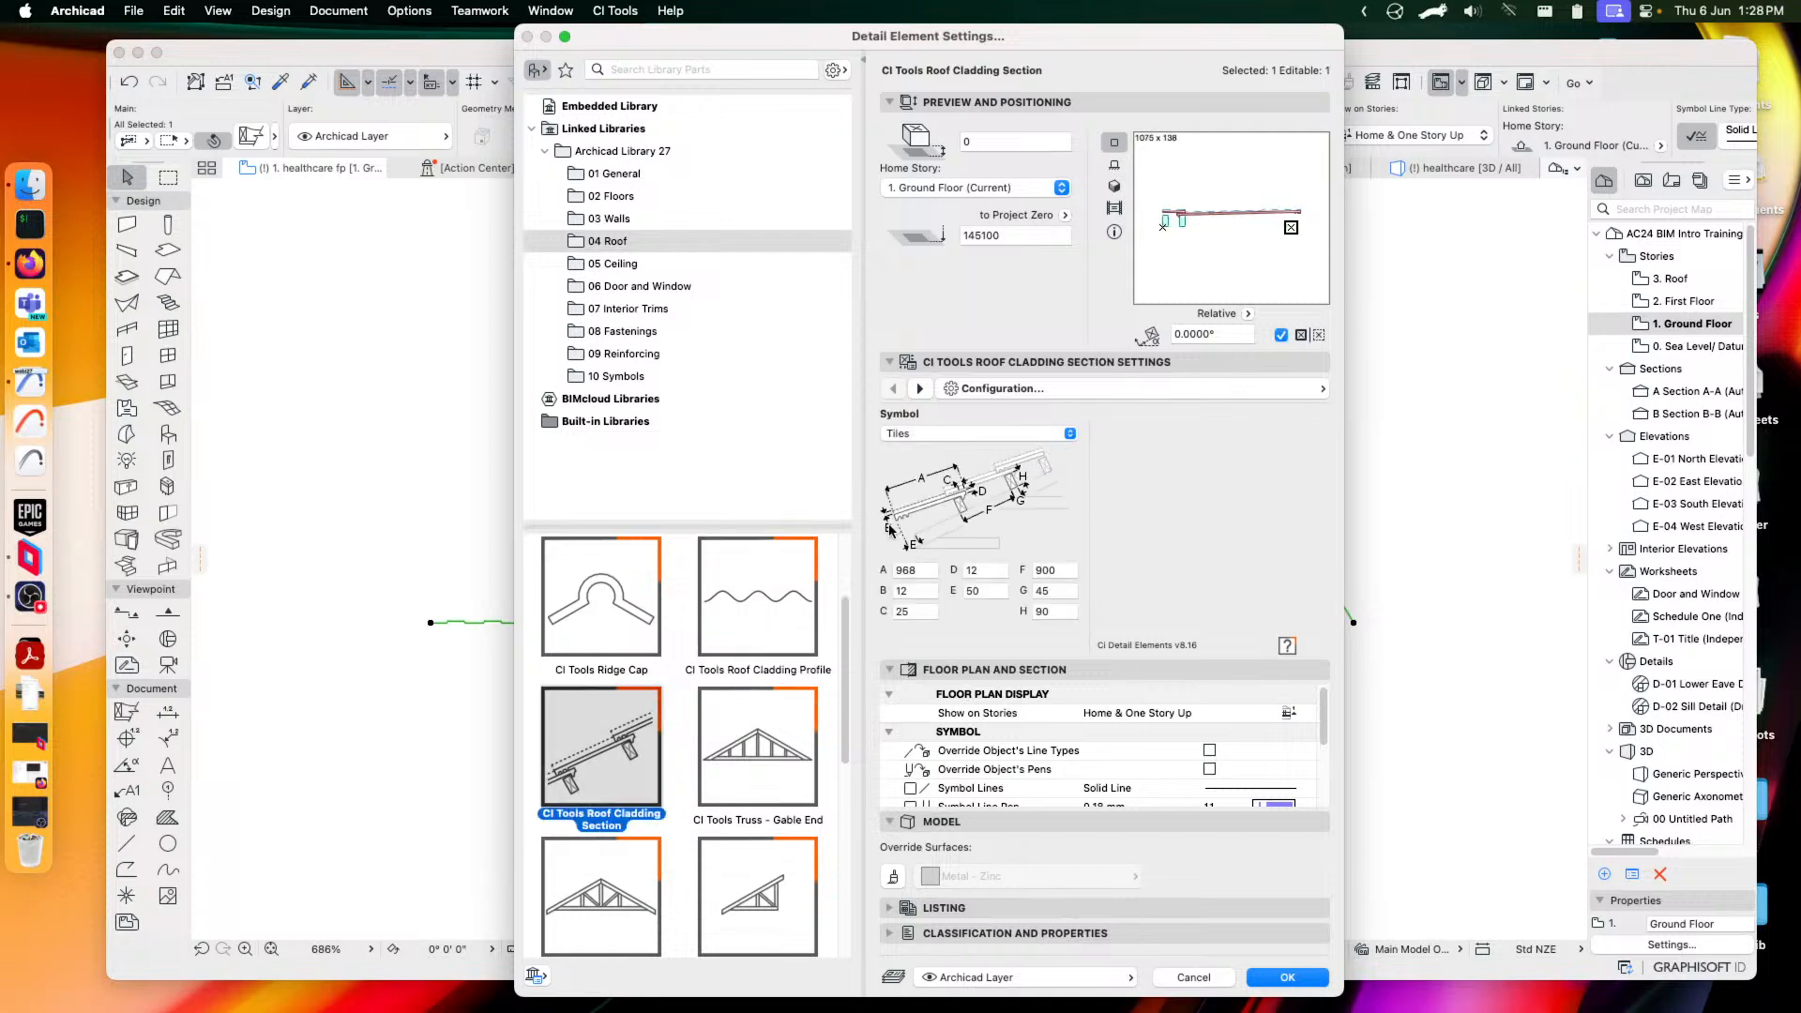
left_click(972, 435)
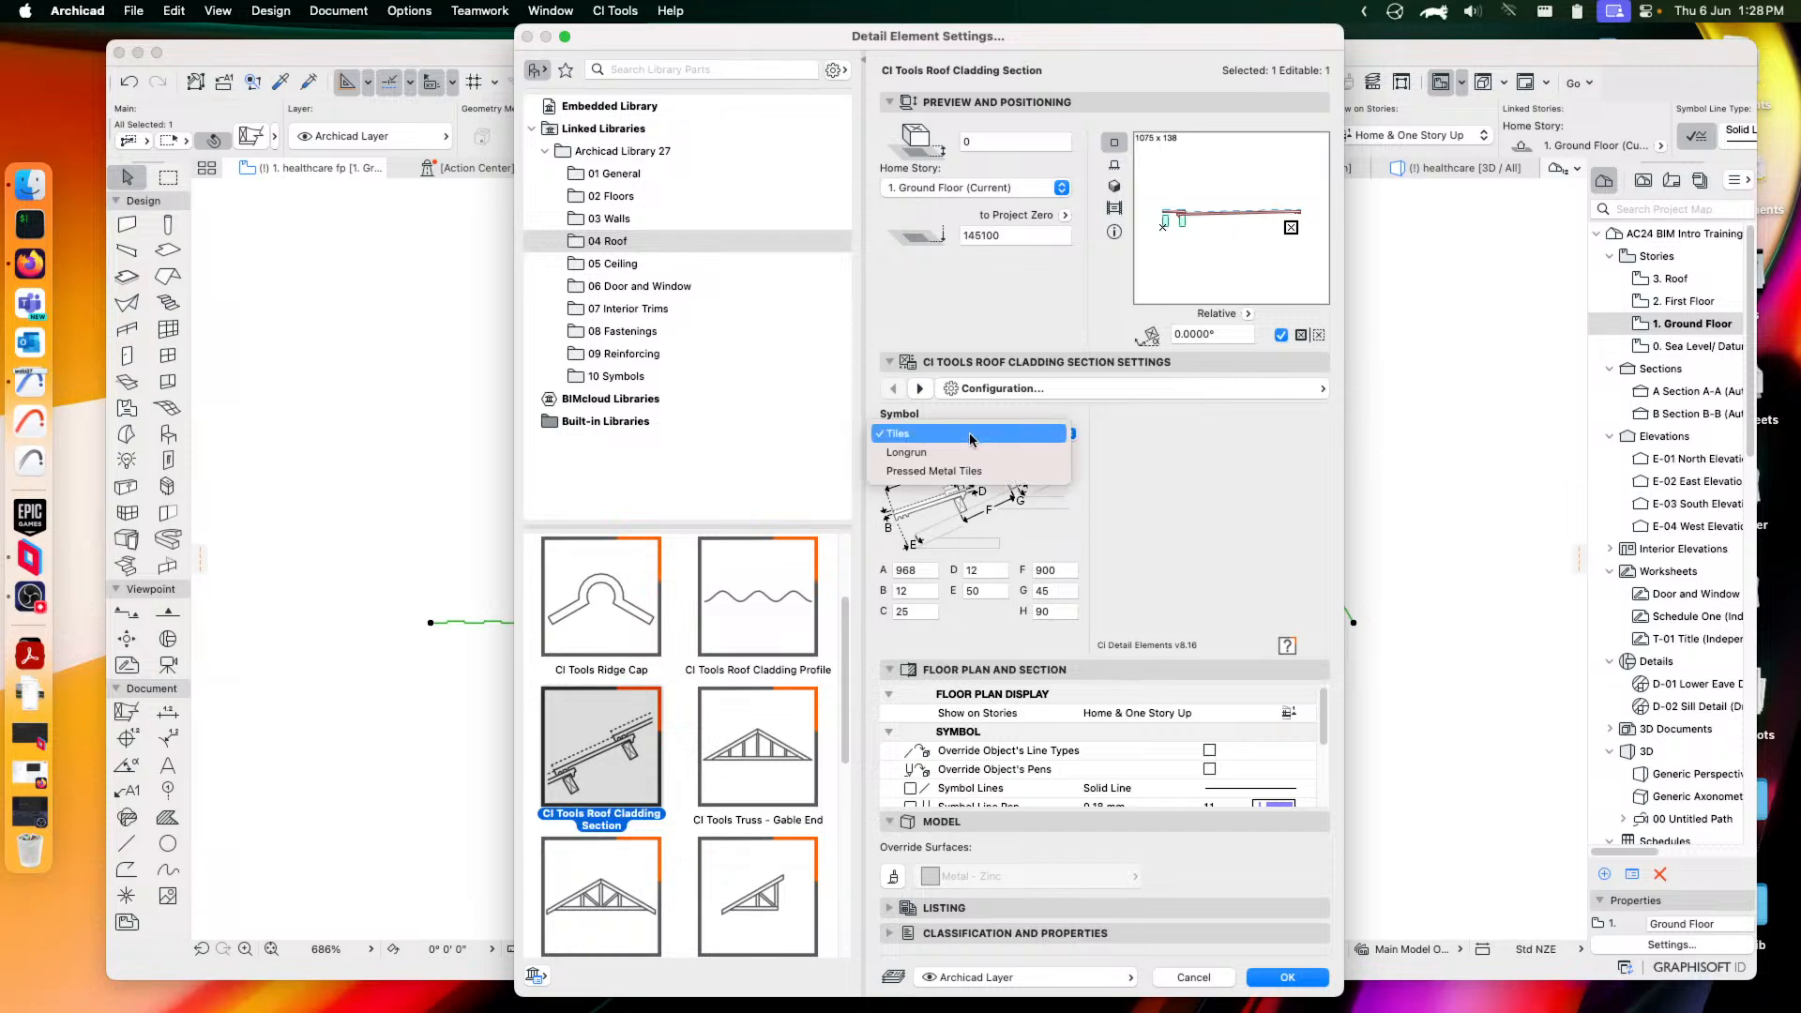
left_click(972, 435)
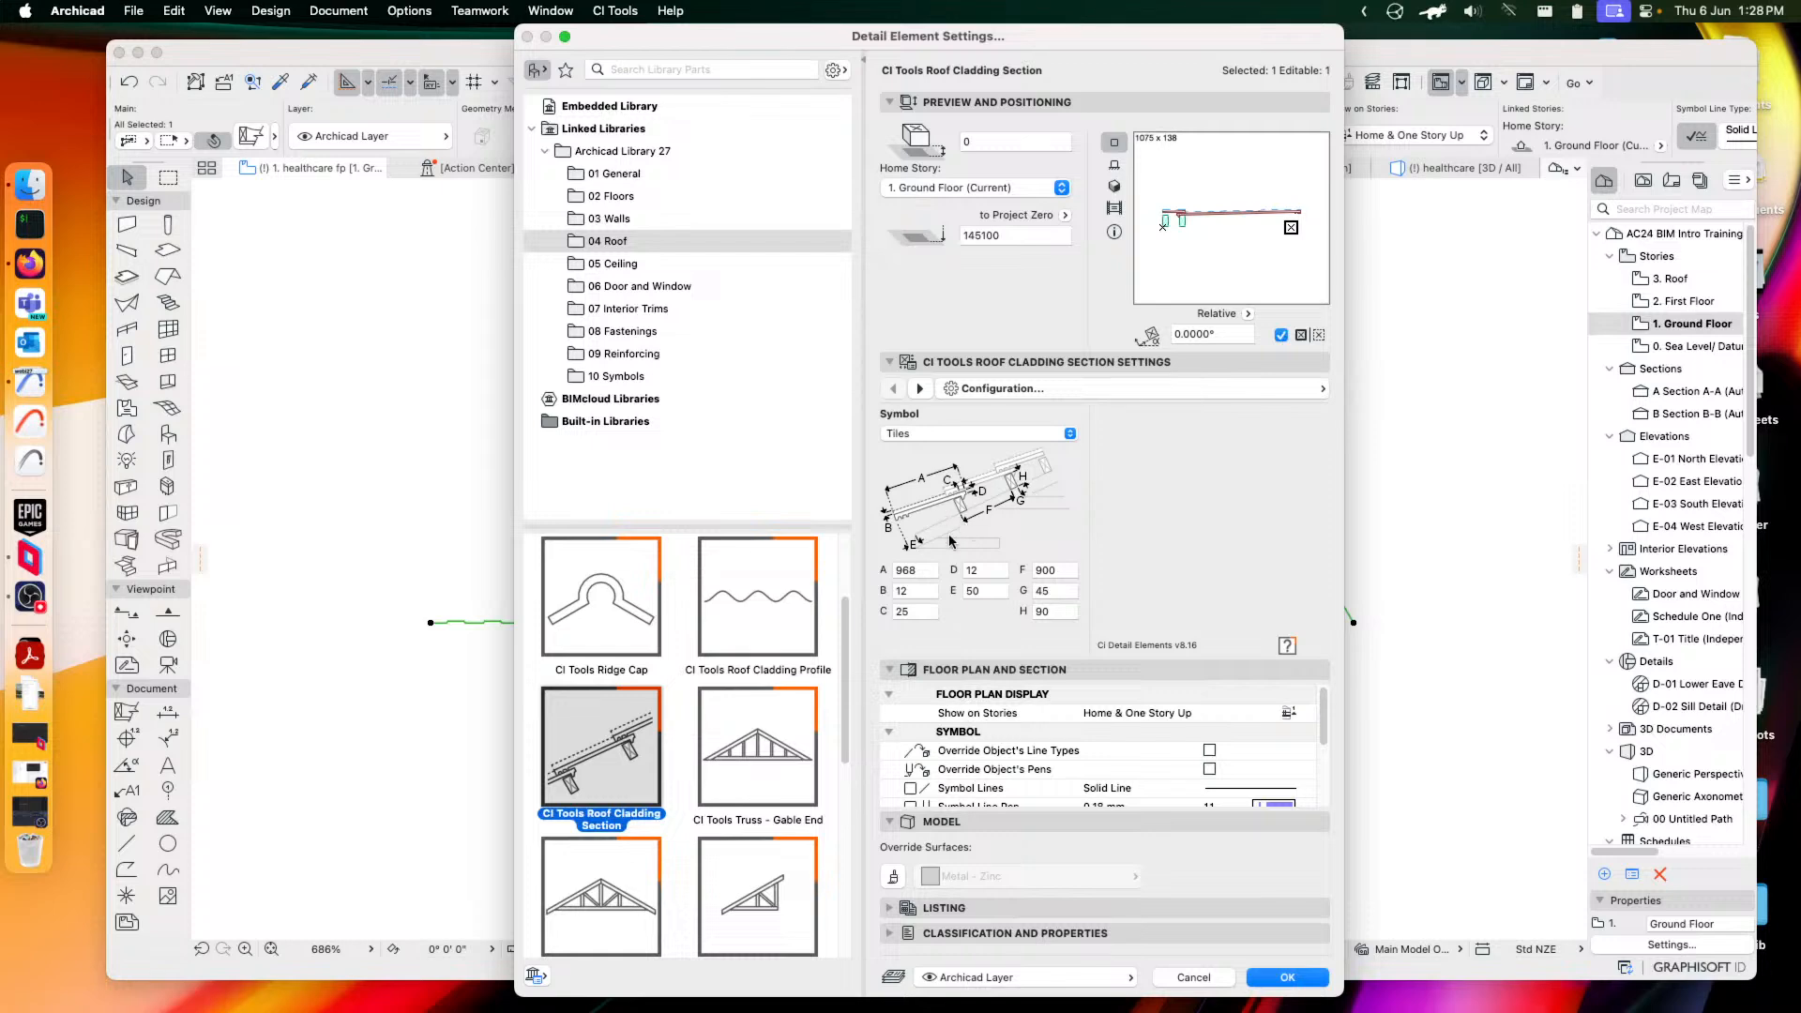
left_click(1092, 390)
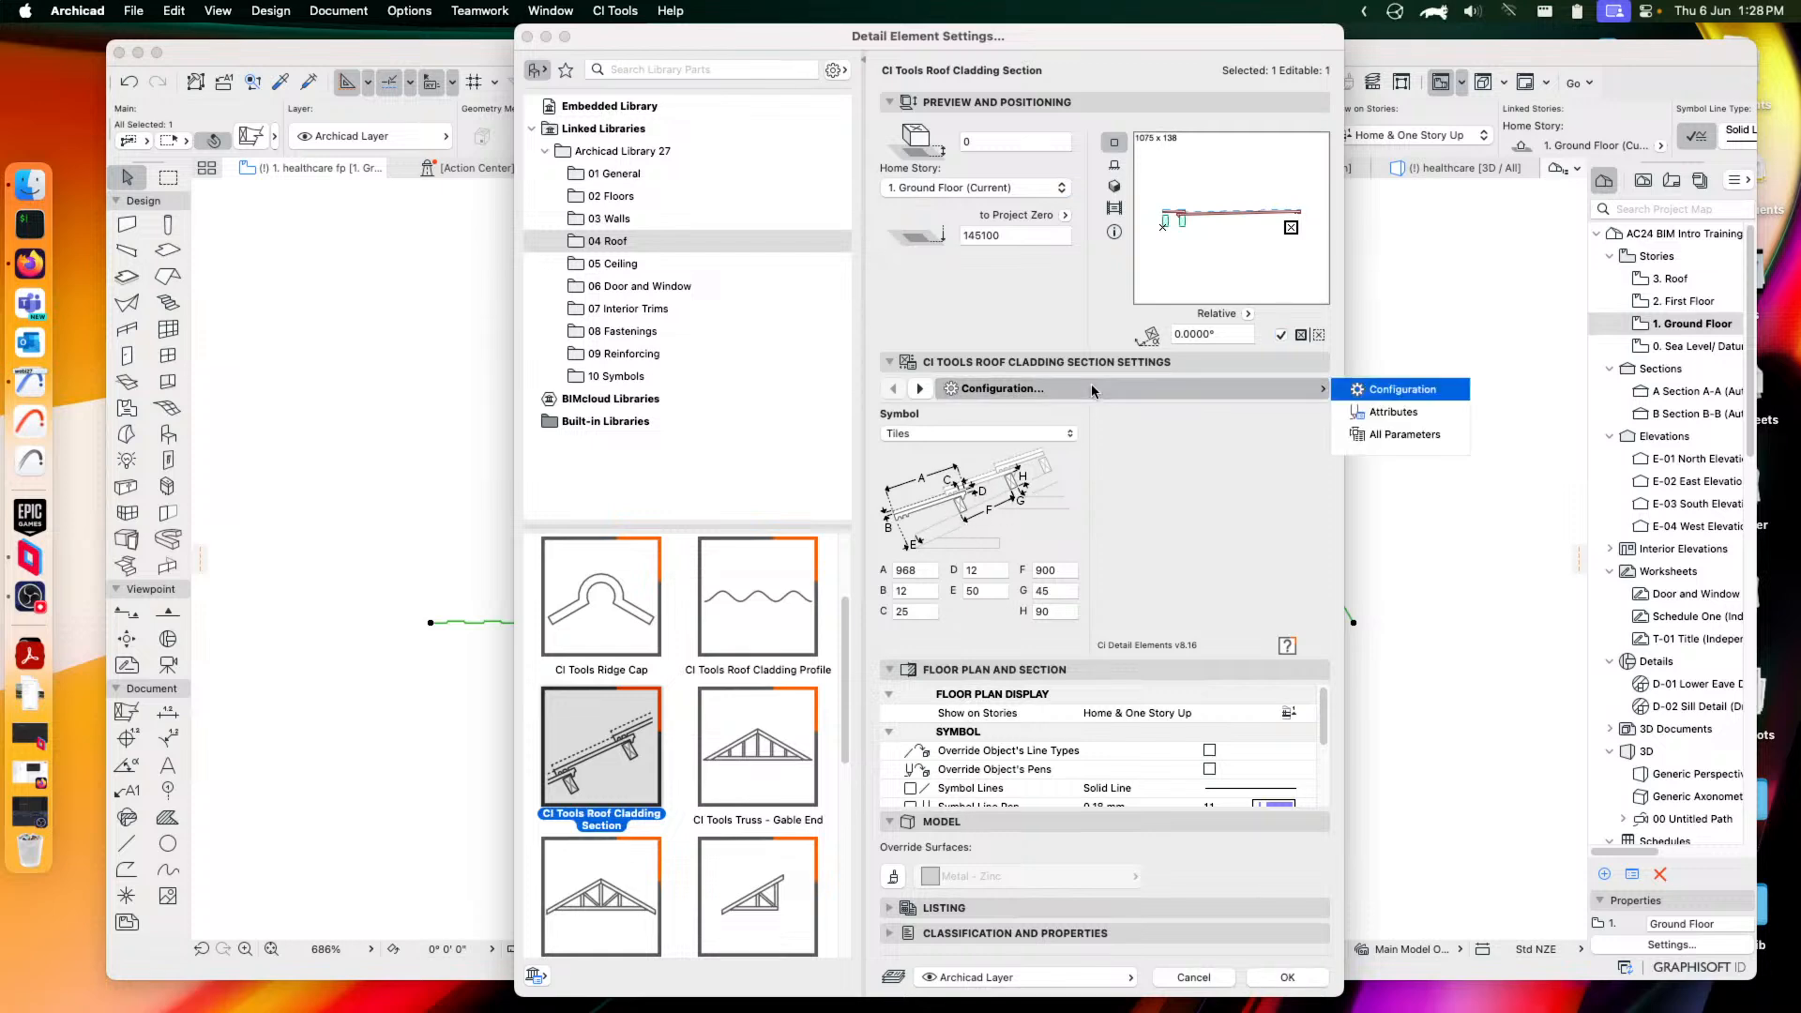
left_click(1413, 415)
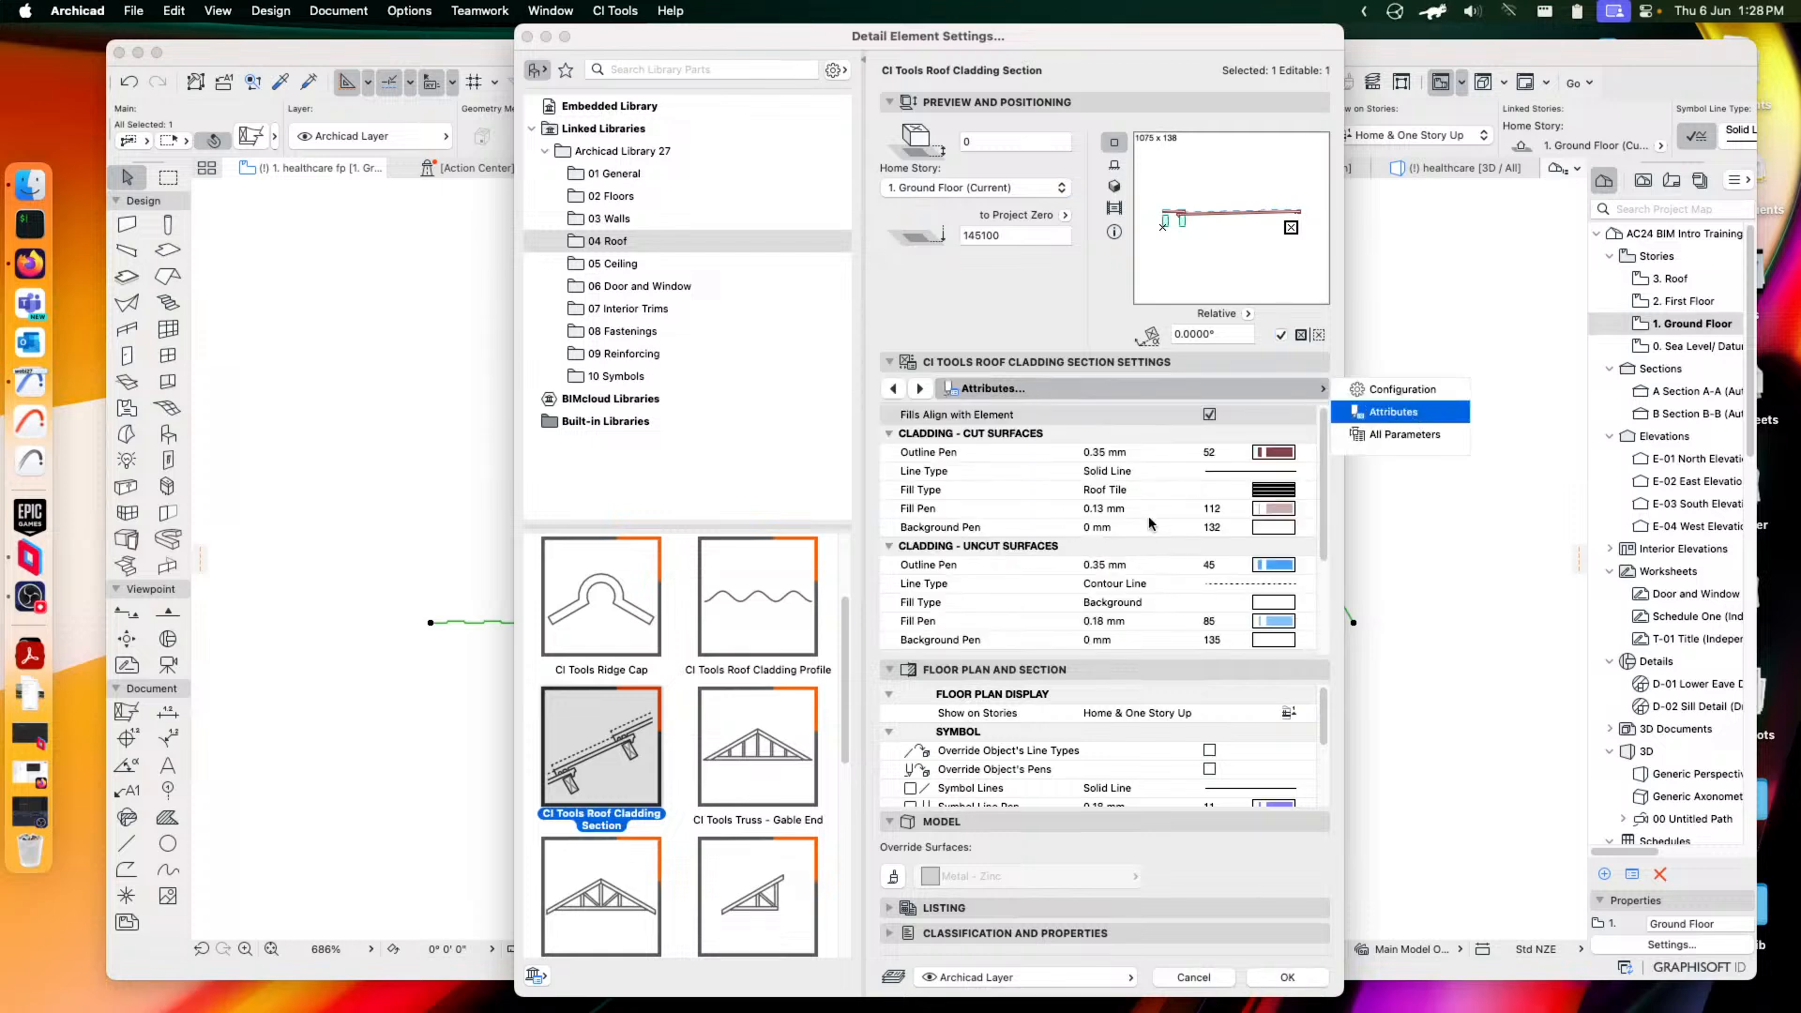
left_click(1287, 978)
Stretch the cladding section's right end further right across the plan
scroll(997, 602, "down", 3)
left_click(930, 585)
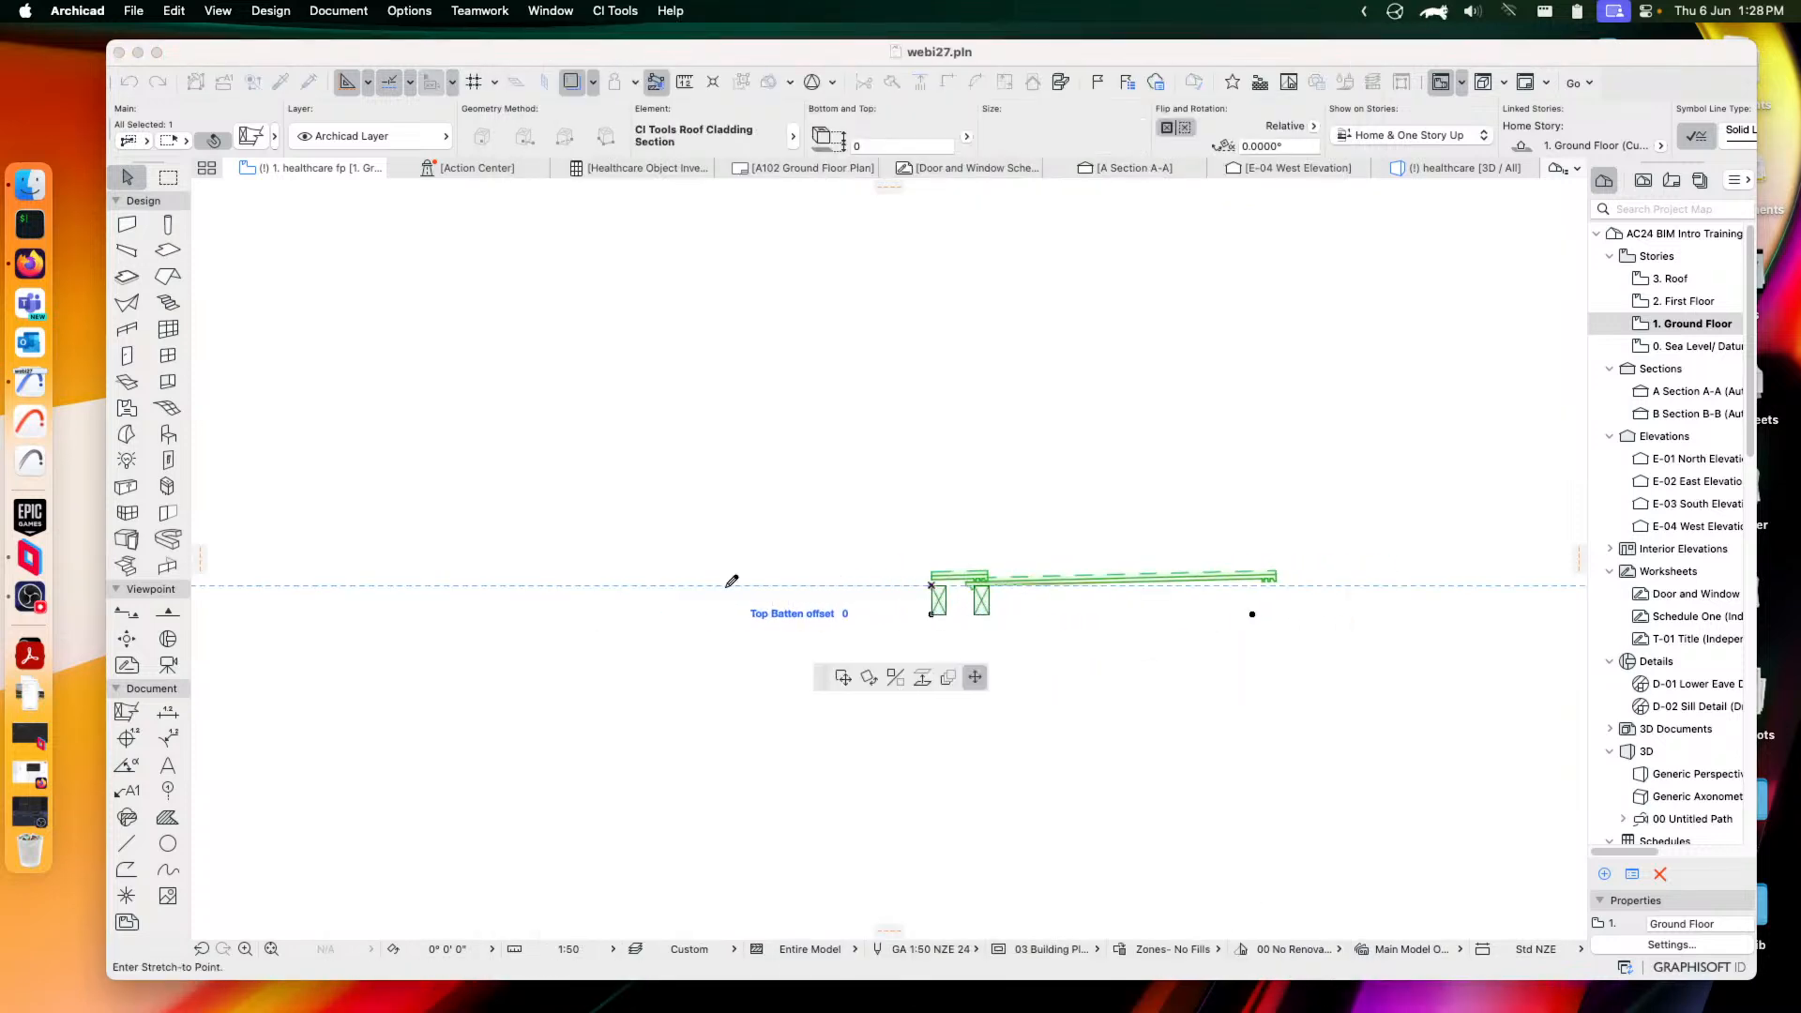
key("Escape")
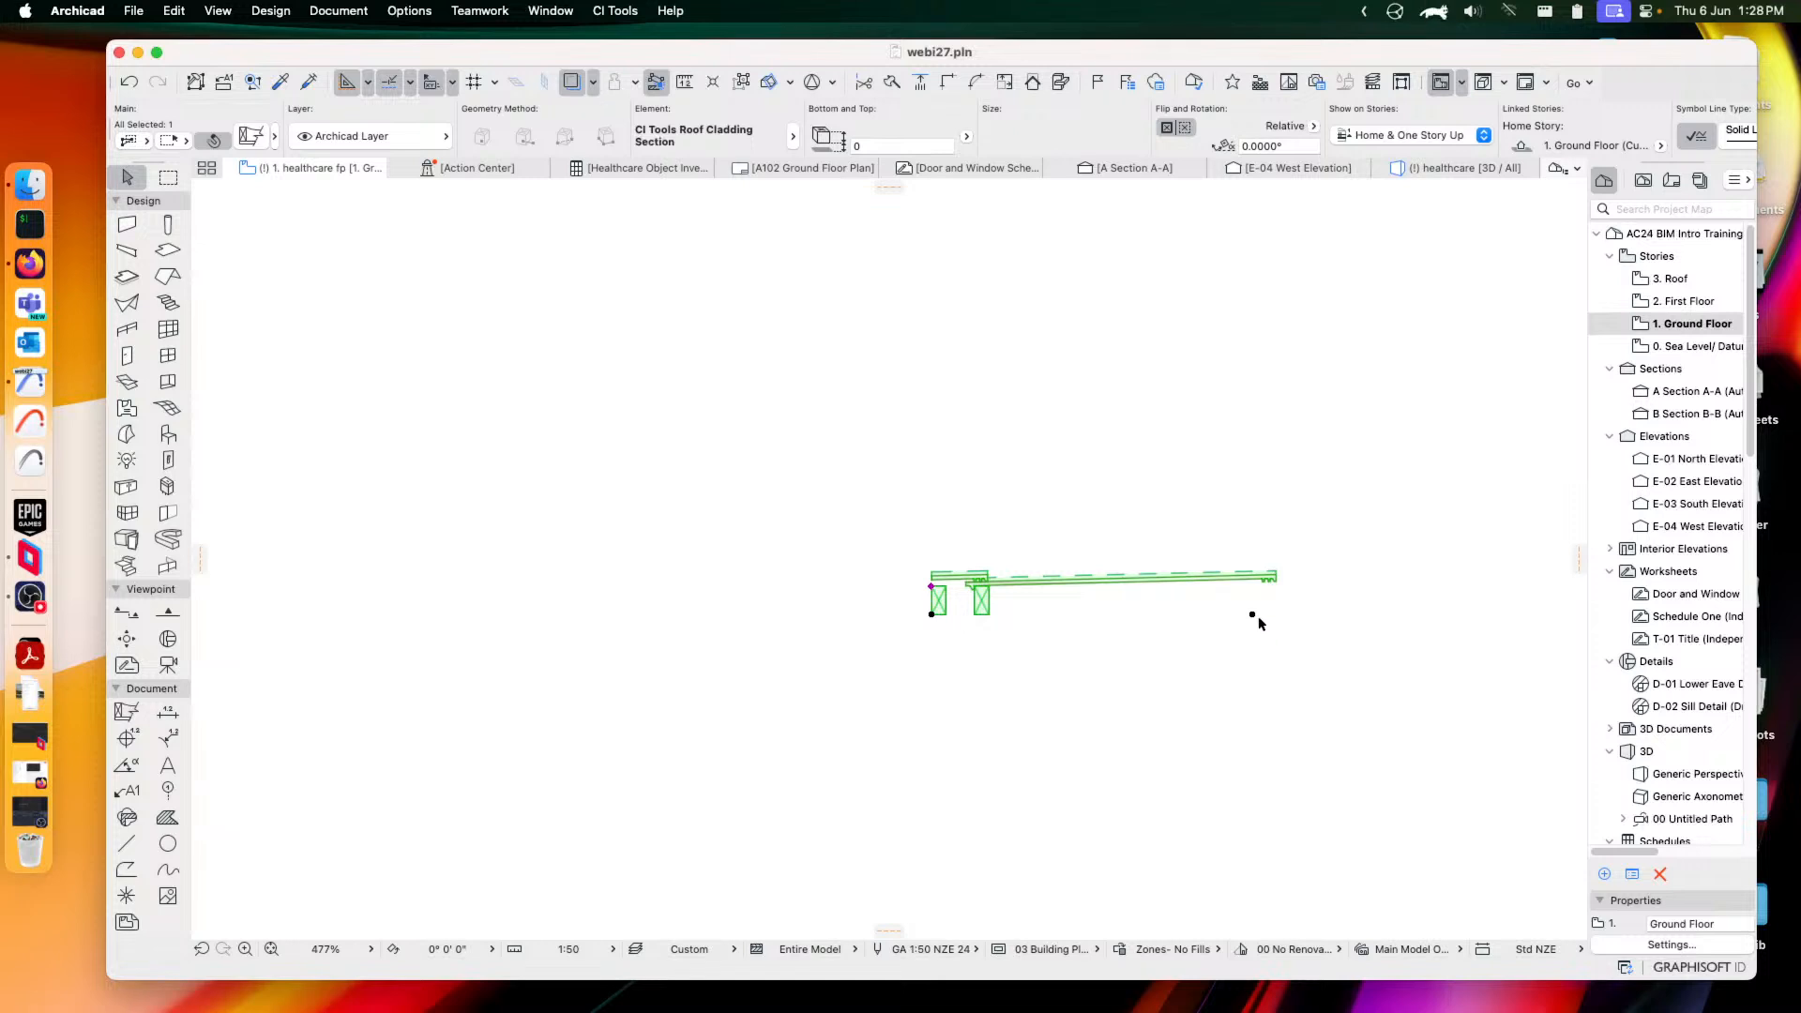
left_click(1253, 615)
middle_click_drag(1392, 591, 1061, 604)
scroll(1117, 600, "down", 2)
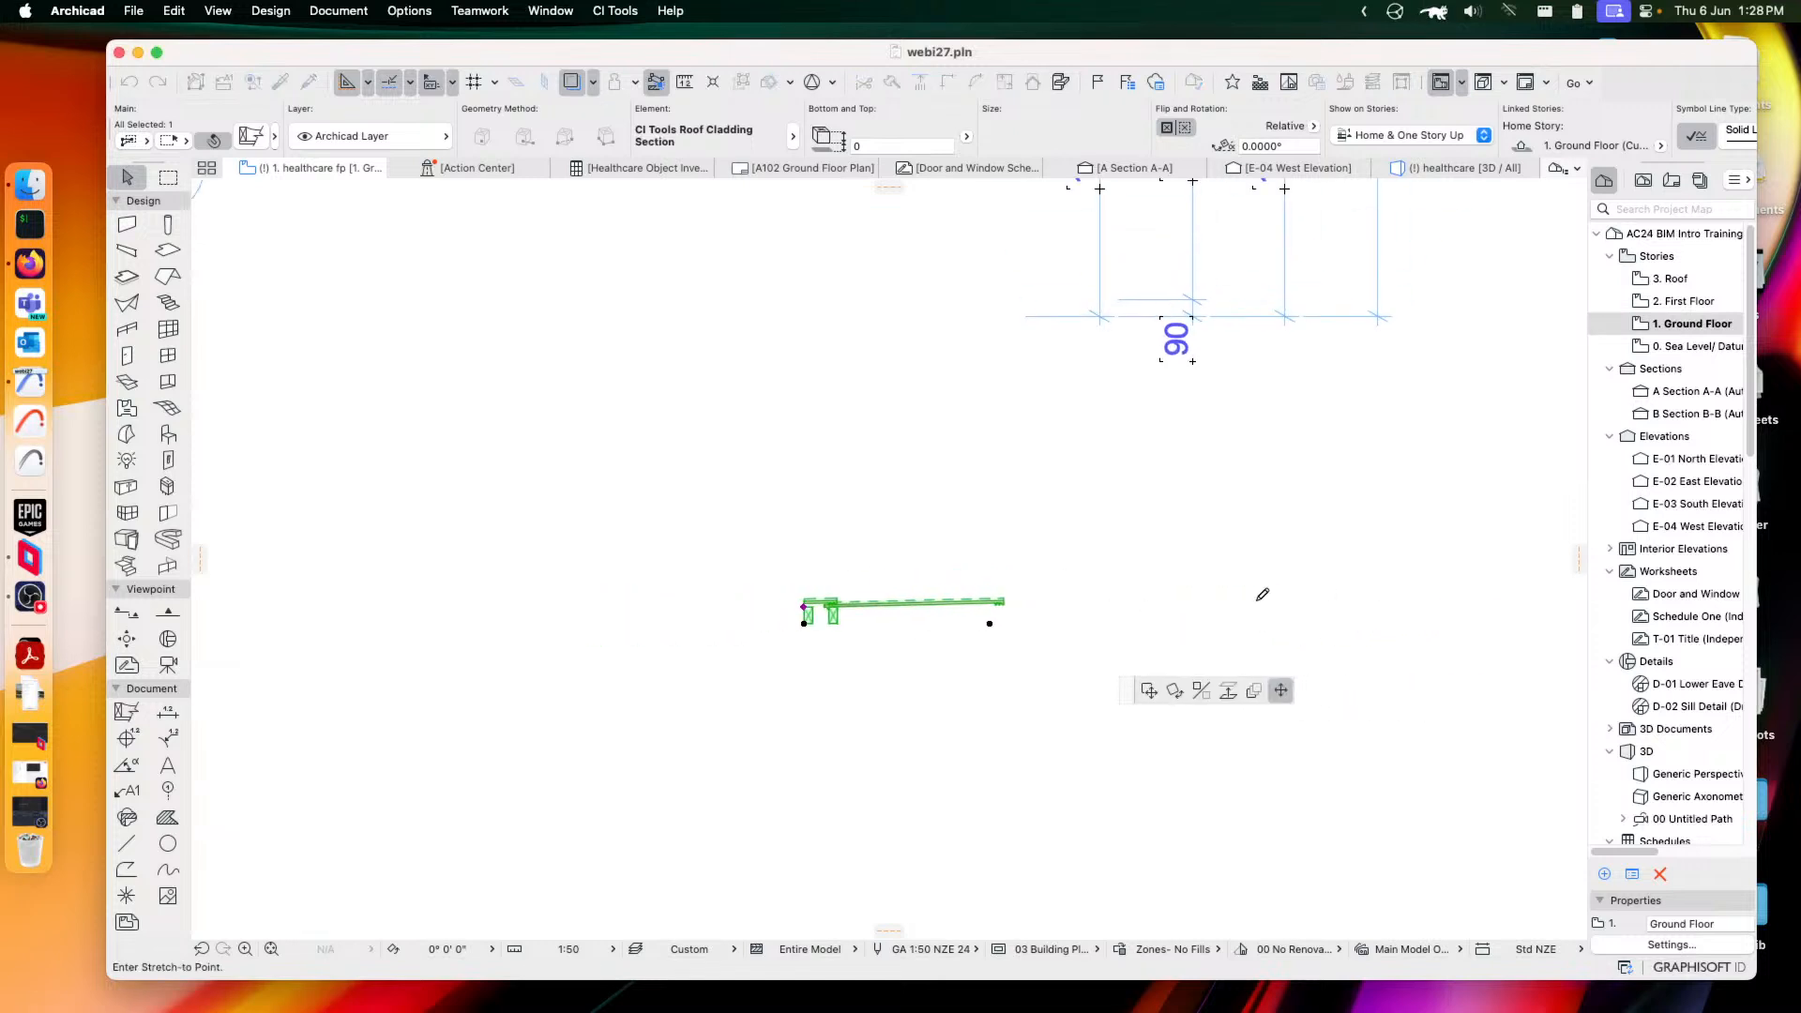
left_click(1511, 569)
middle_click_drag(1362, 582, 1203, 578)
key("Escape")
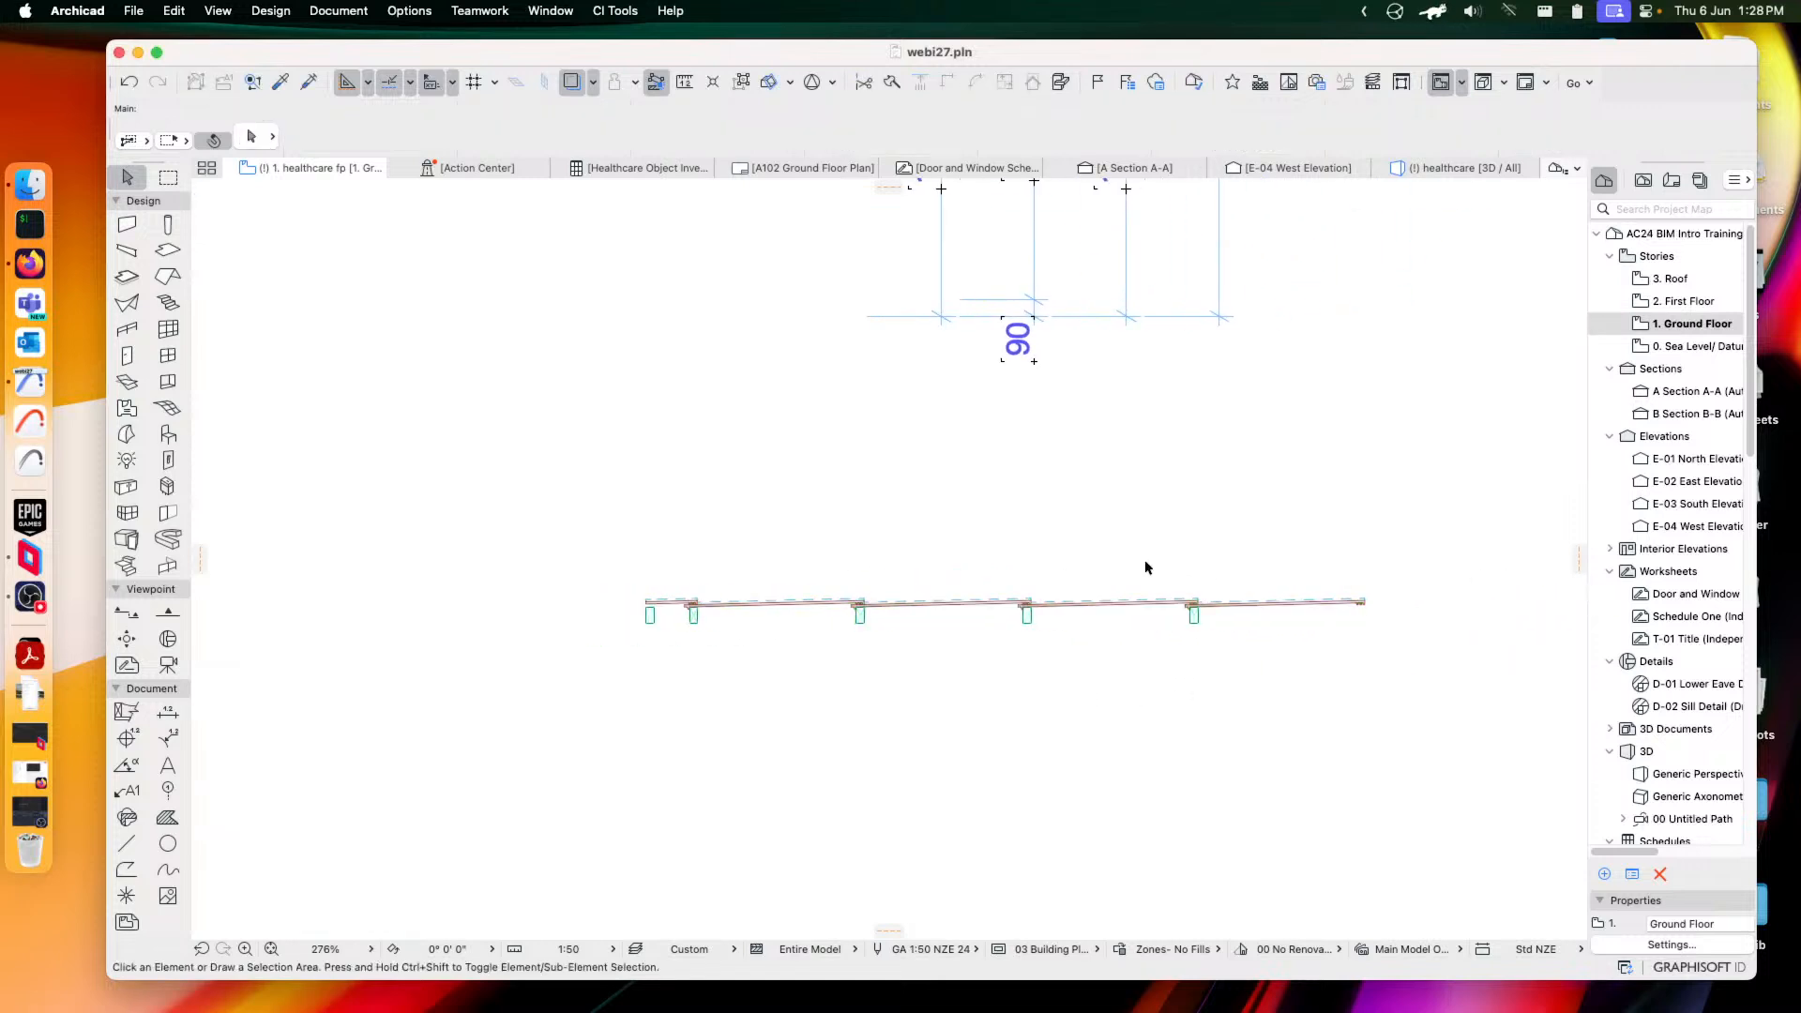
Reselect the roof cladding section and reopen its settings
scroll(636, 604, "up", 5)
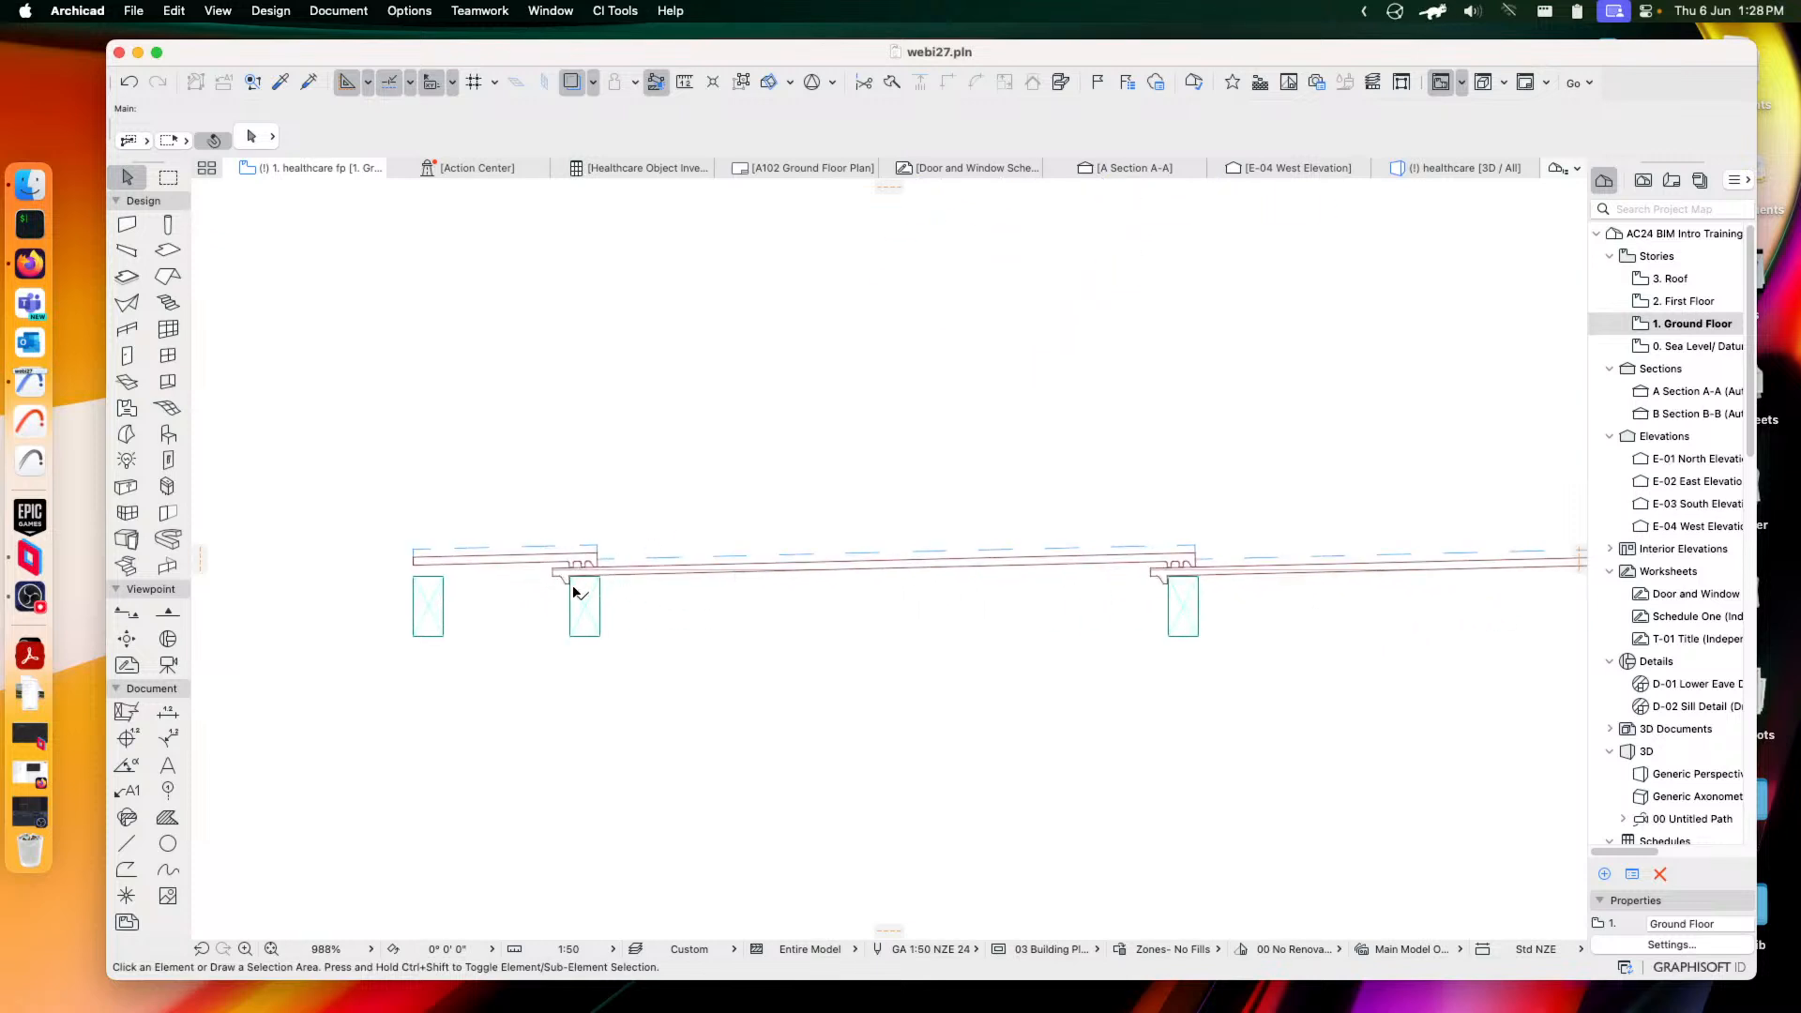
middle_click_drag(1450, 568, 994, 592)
scroll(1142, 566, "down", 4)
left_click(1001, 591)
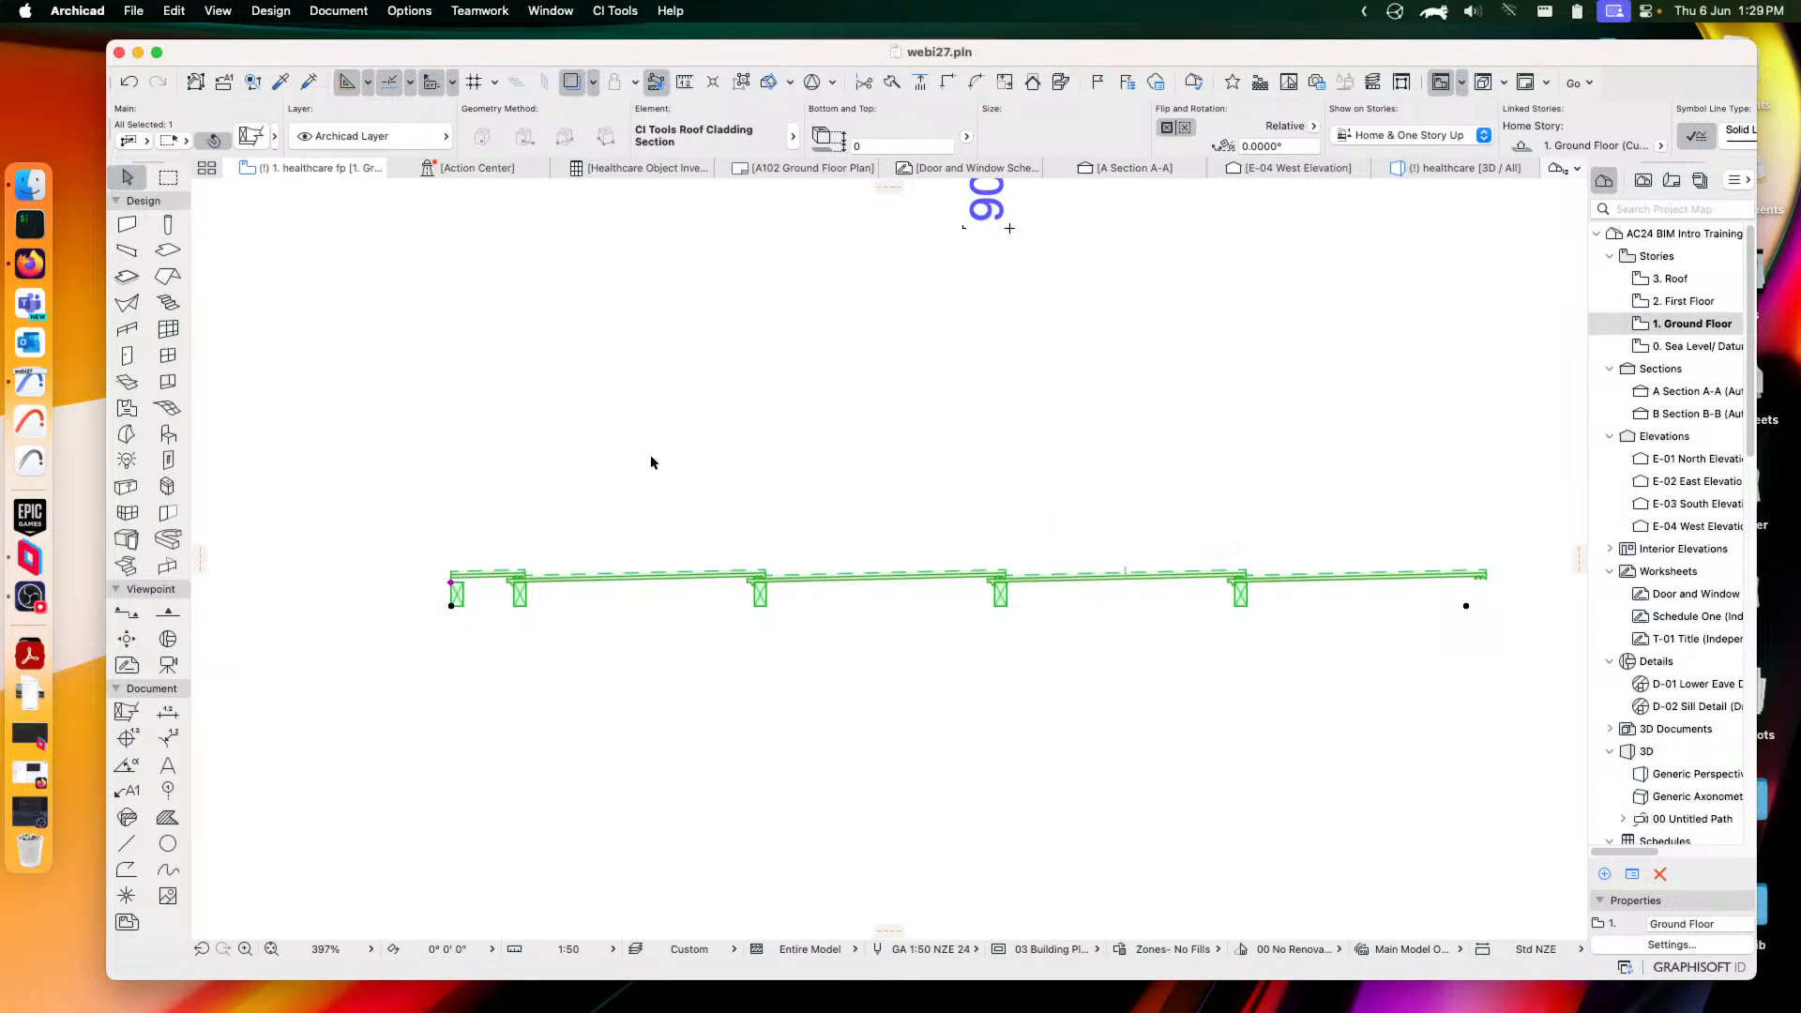
left_click(251, 136)
Compare the Gable End, Girder, Jack, Monopitch, Rafter, Scissor and Truncated Girder trusses
left_click(714, 611)
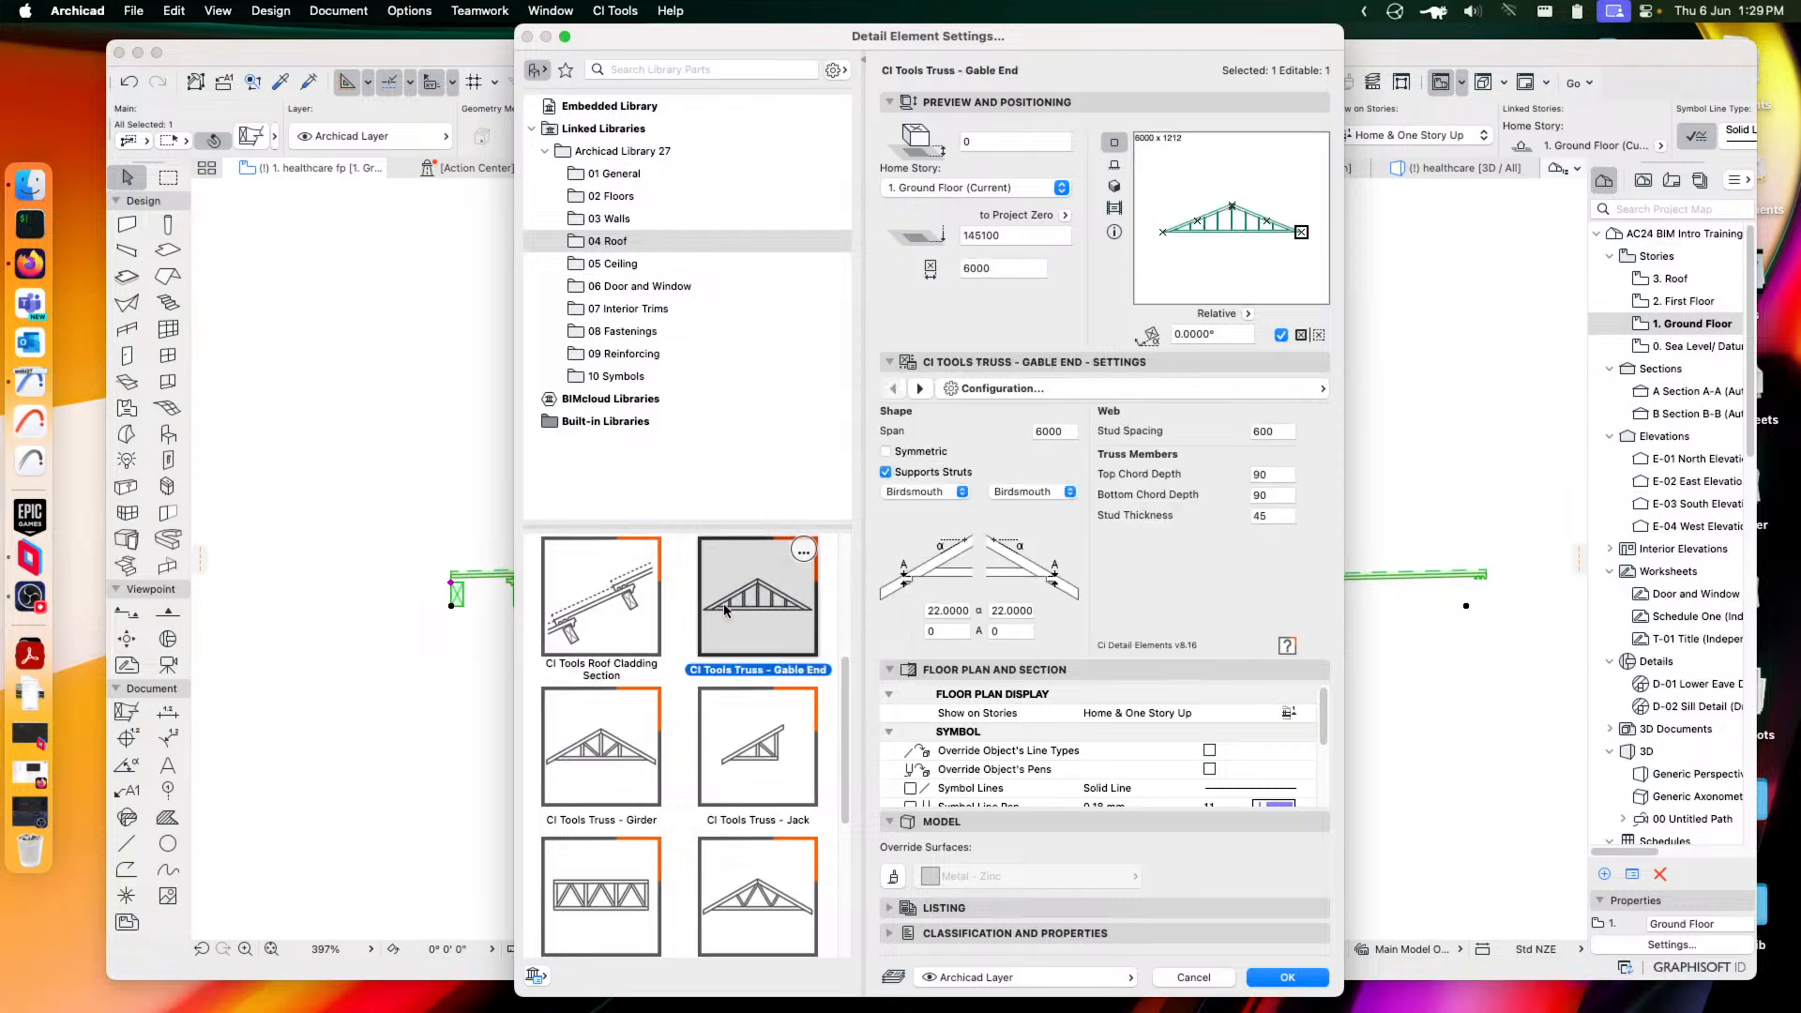
scroll(784, 775, "down", 2)
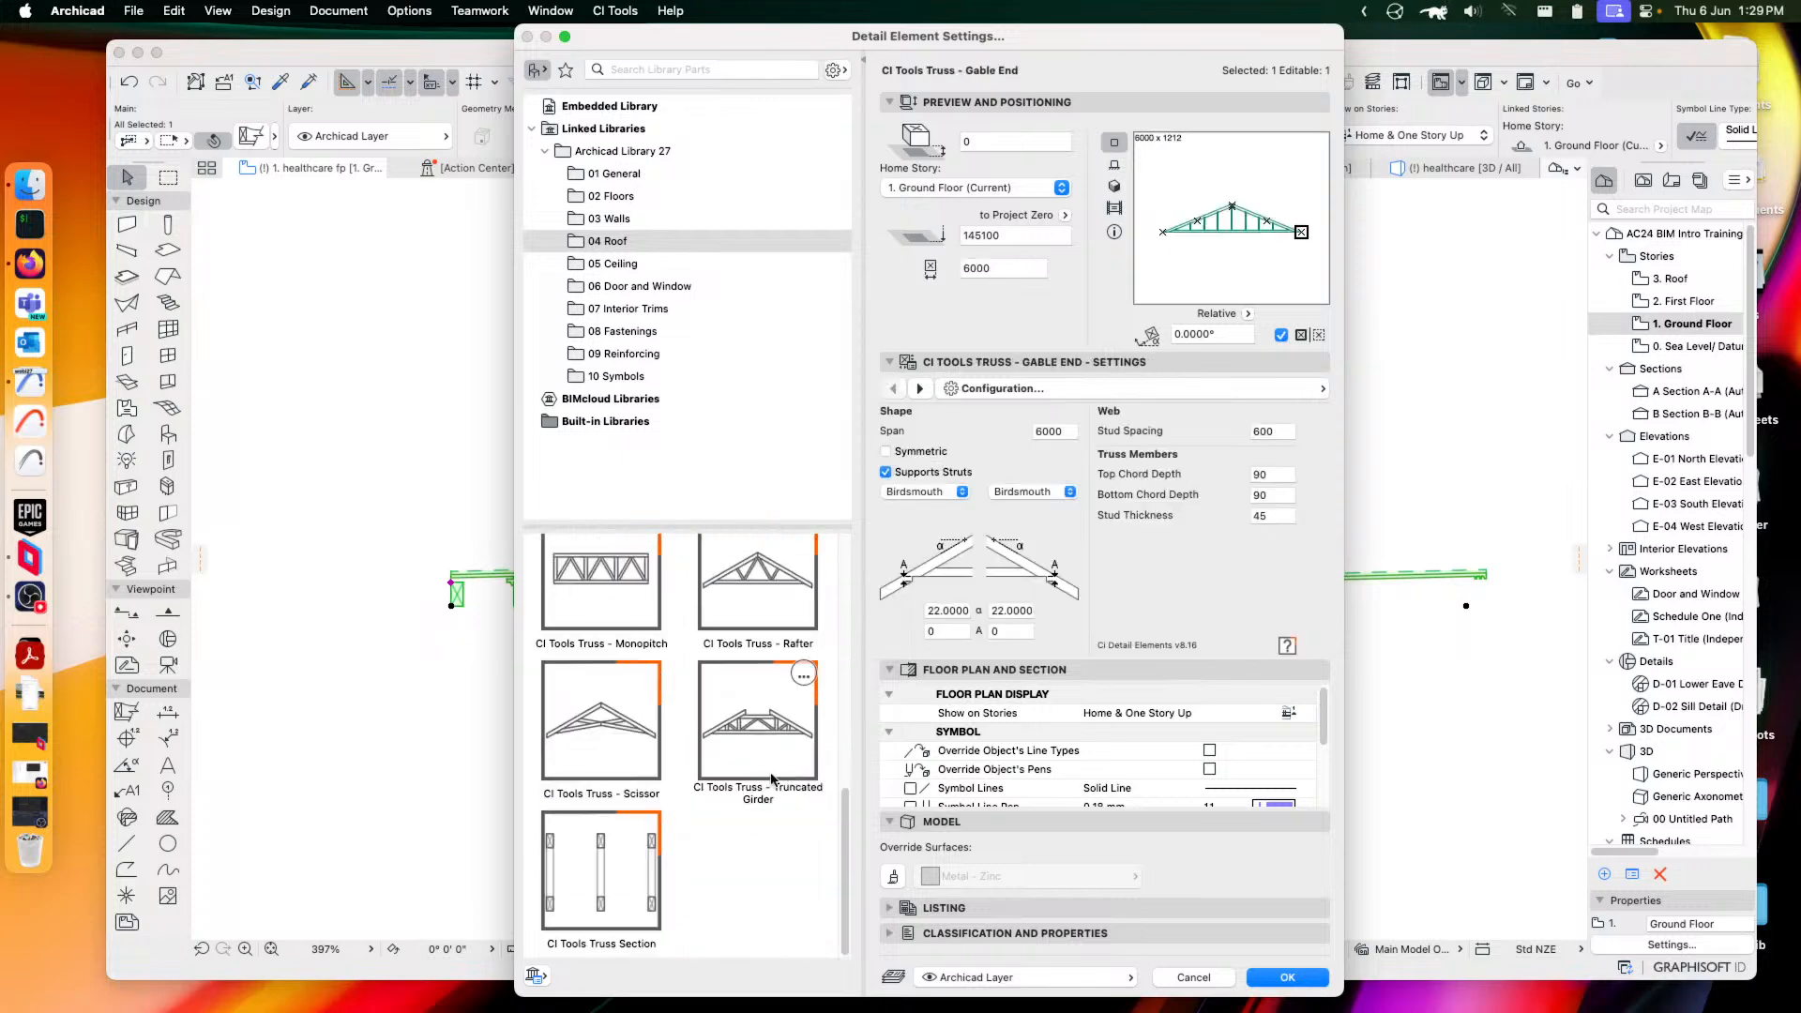
scroll(712, 741, "up", 5)
scroll(711, 741, "down", 4)
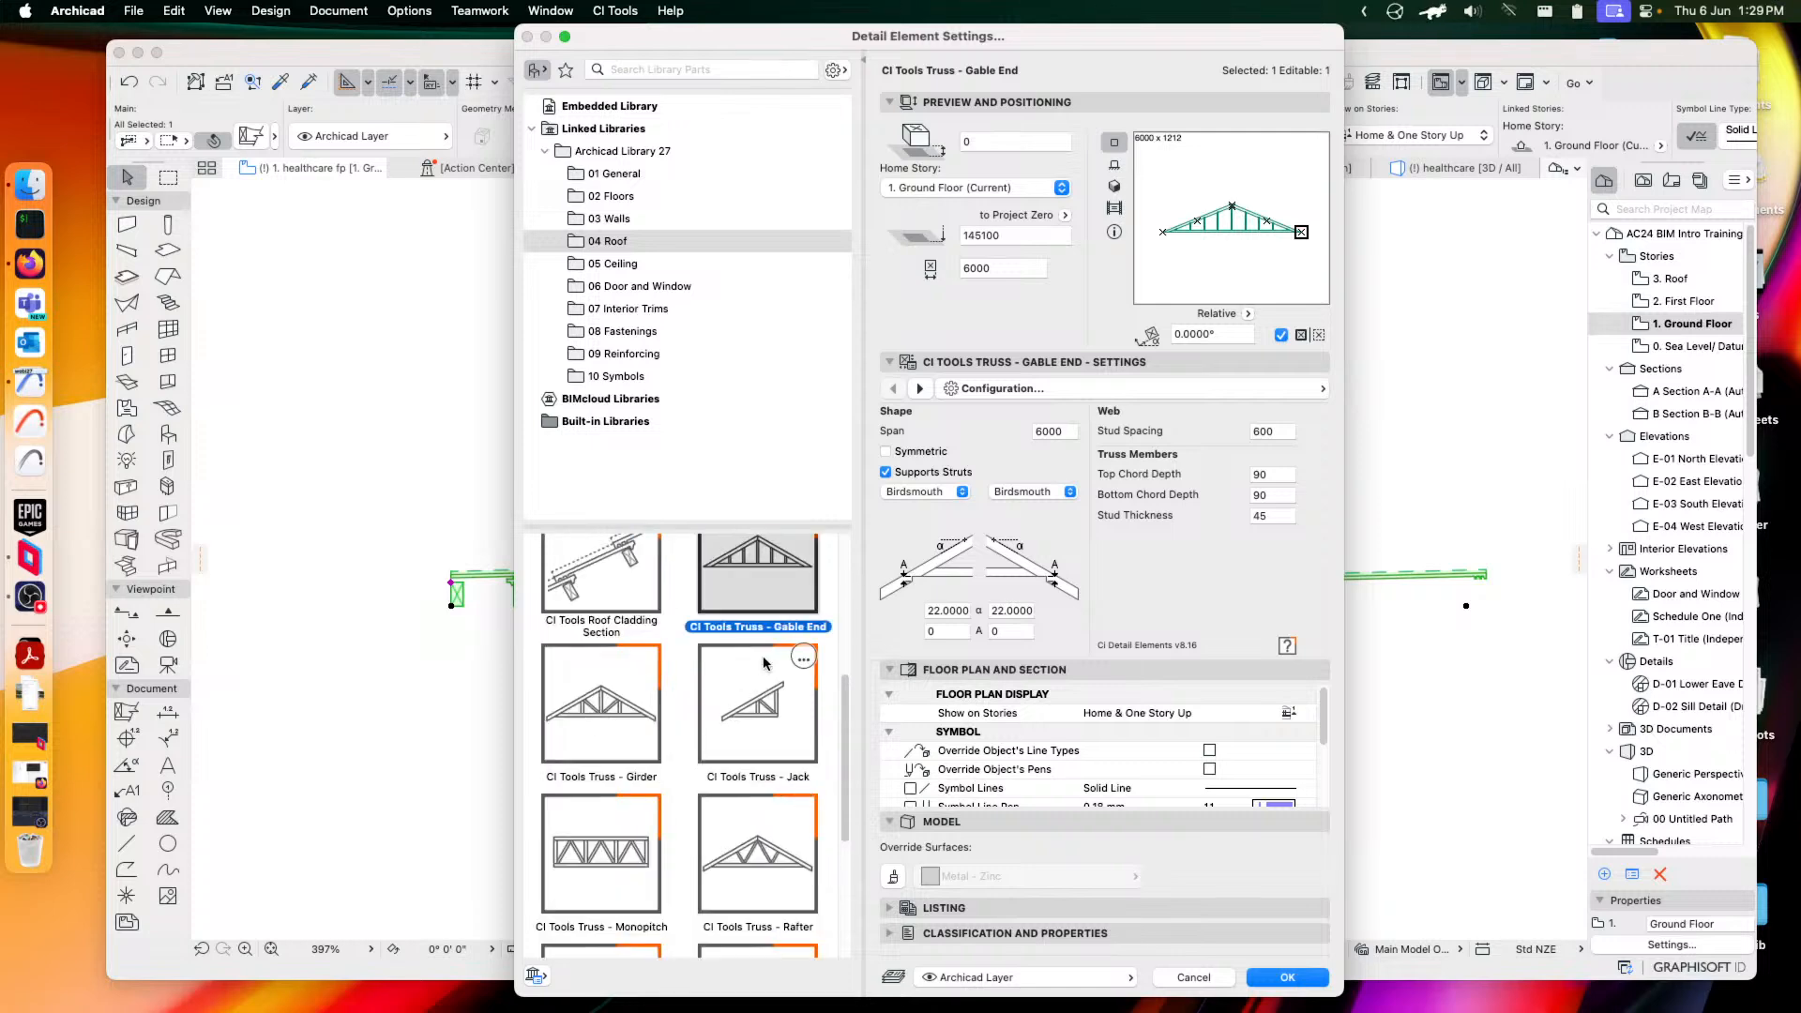
left_click(610, 722)
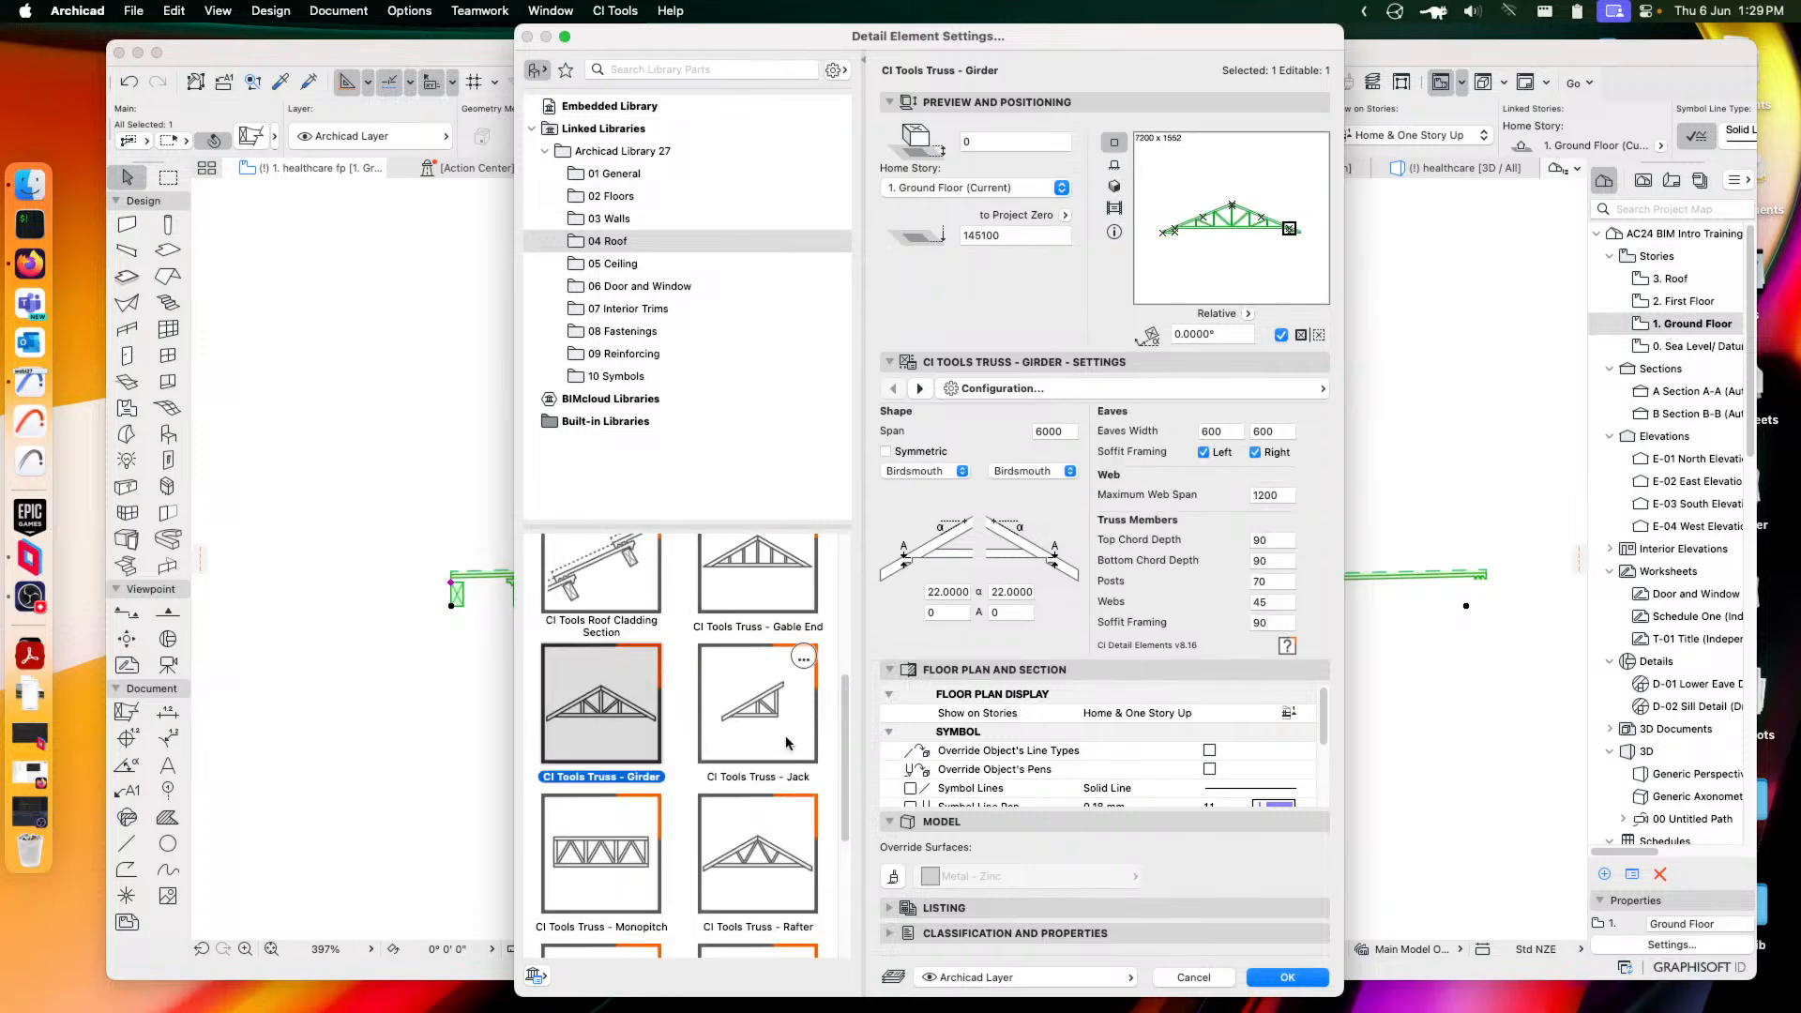
left_click(763, 723)
left_click(645, 869)
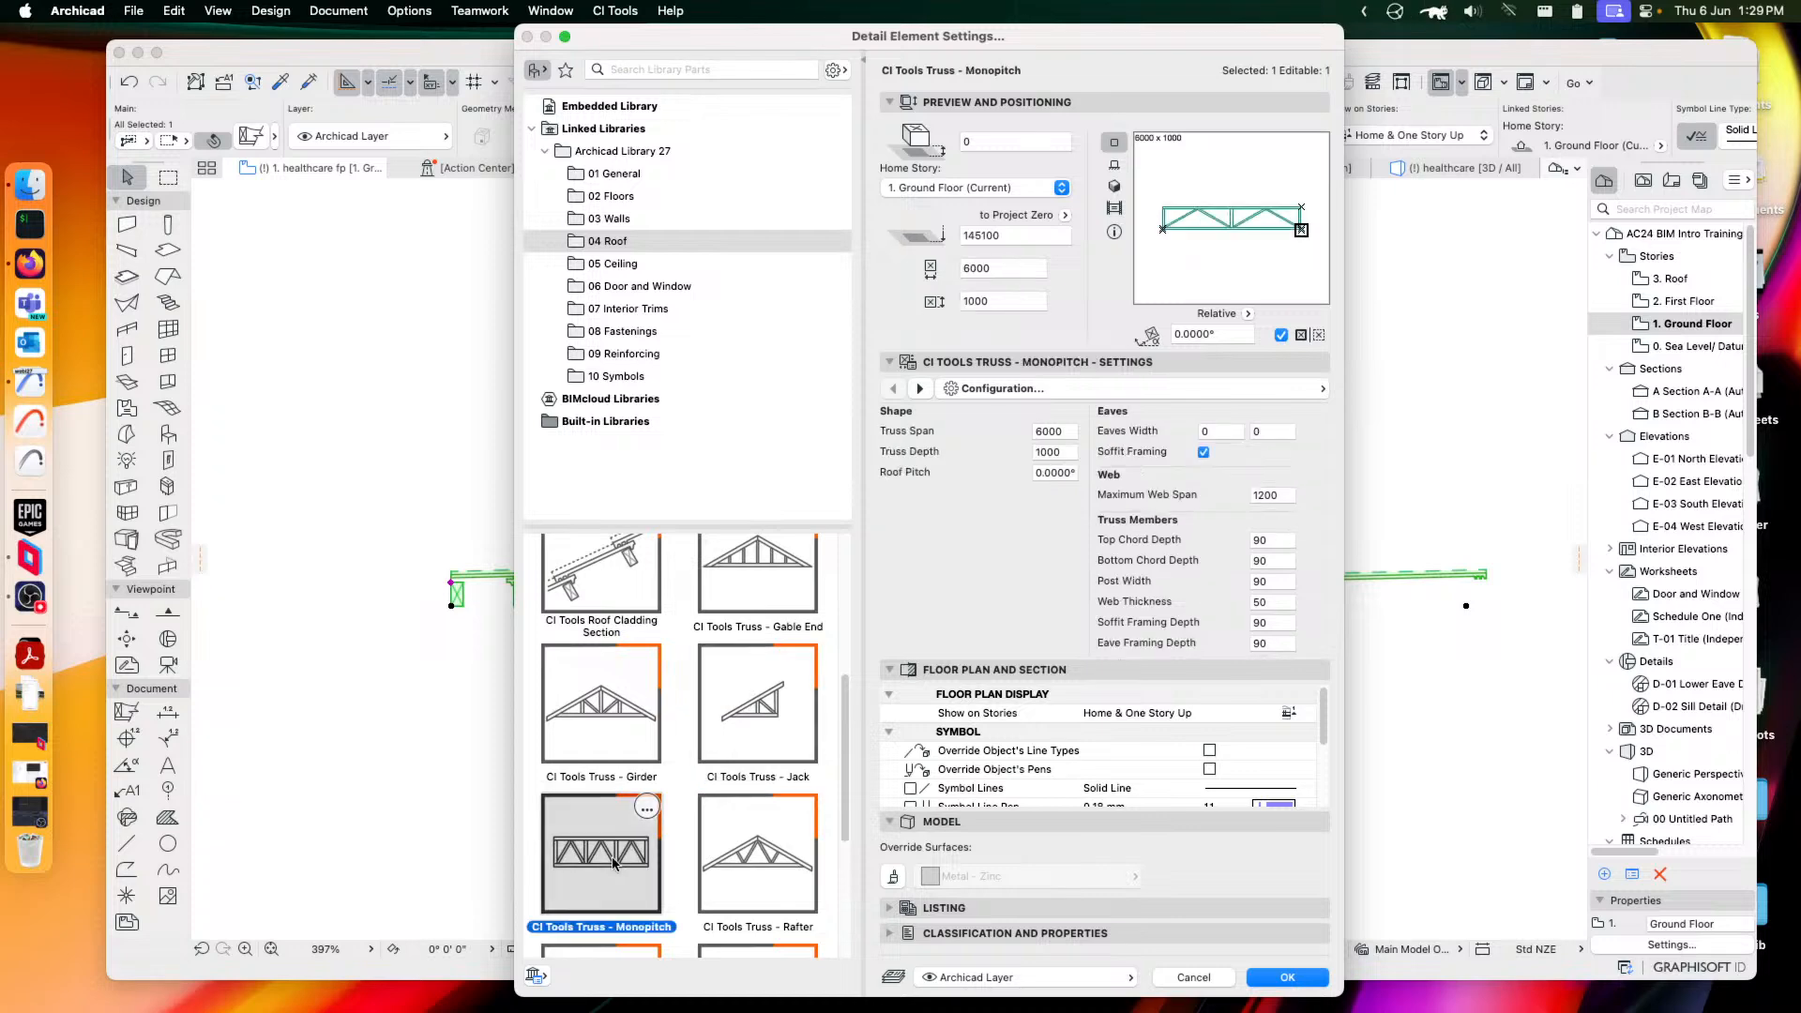
left_click(757, 868)
scroll(756, 859, "down", 2)
scroll(756, 859, "down", 3)
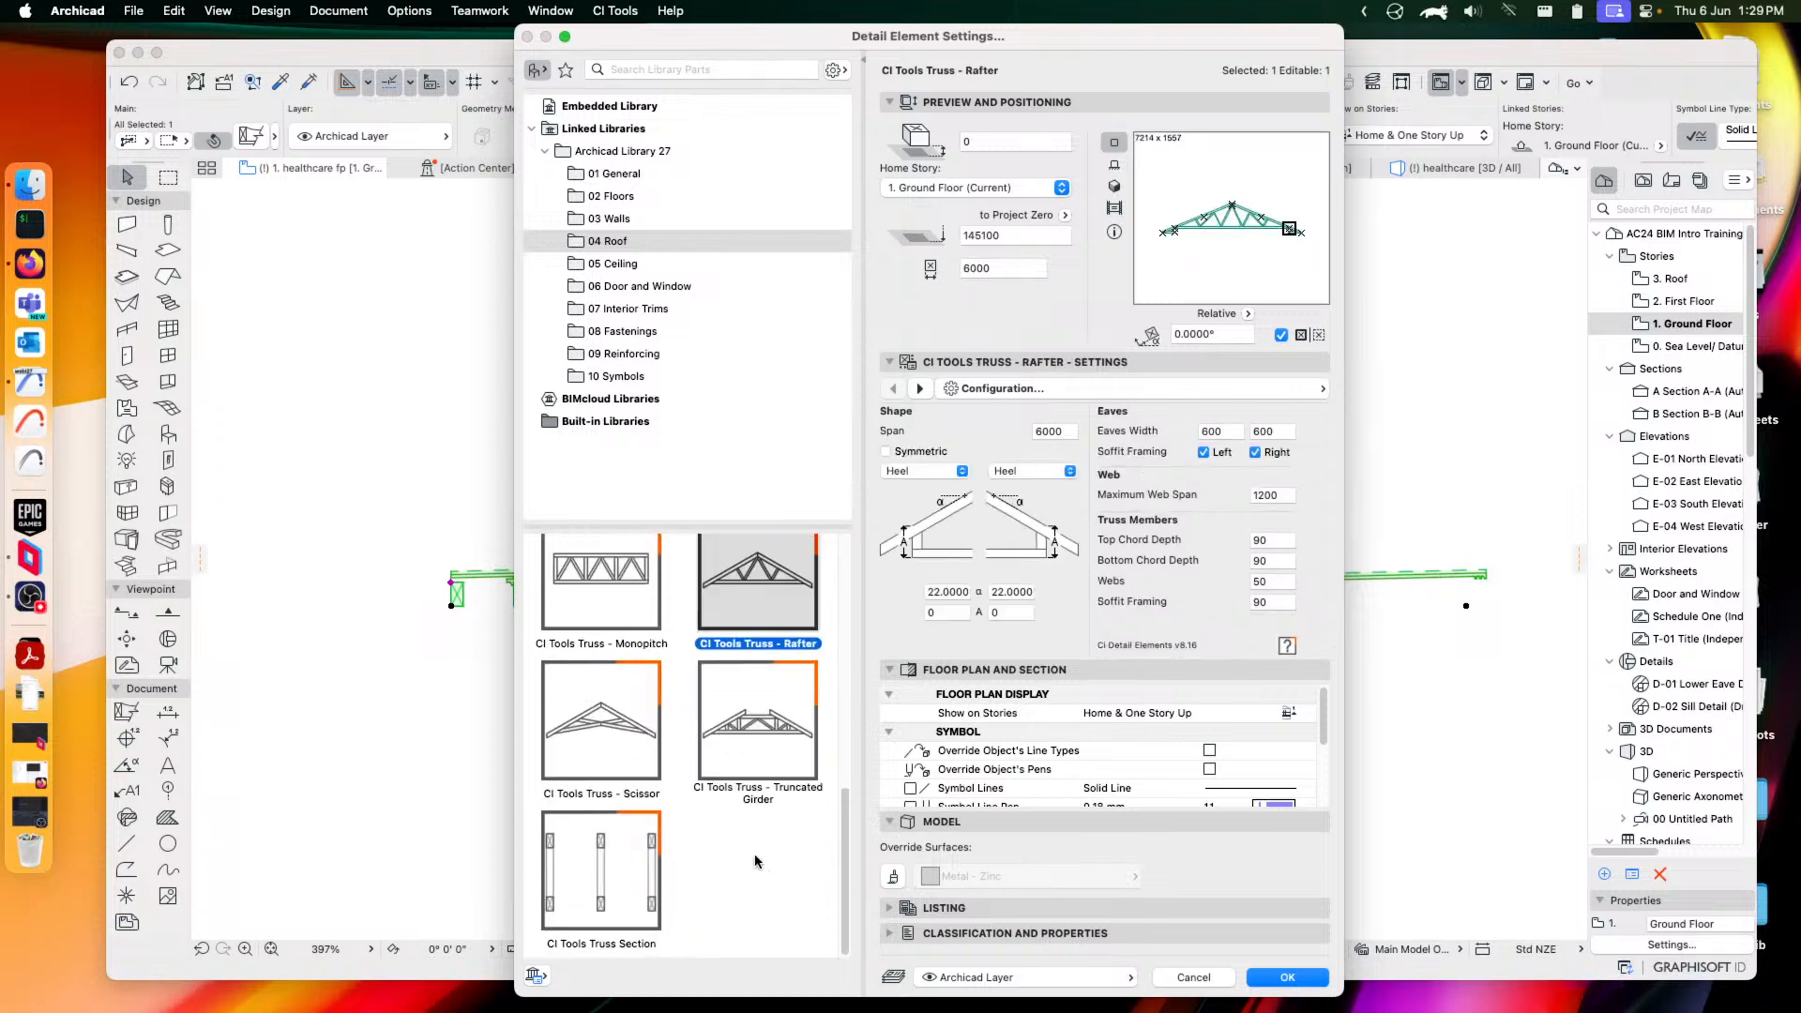
left_click(620, 734)
left_click(760, 737)
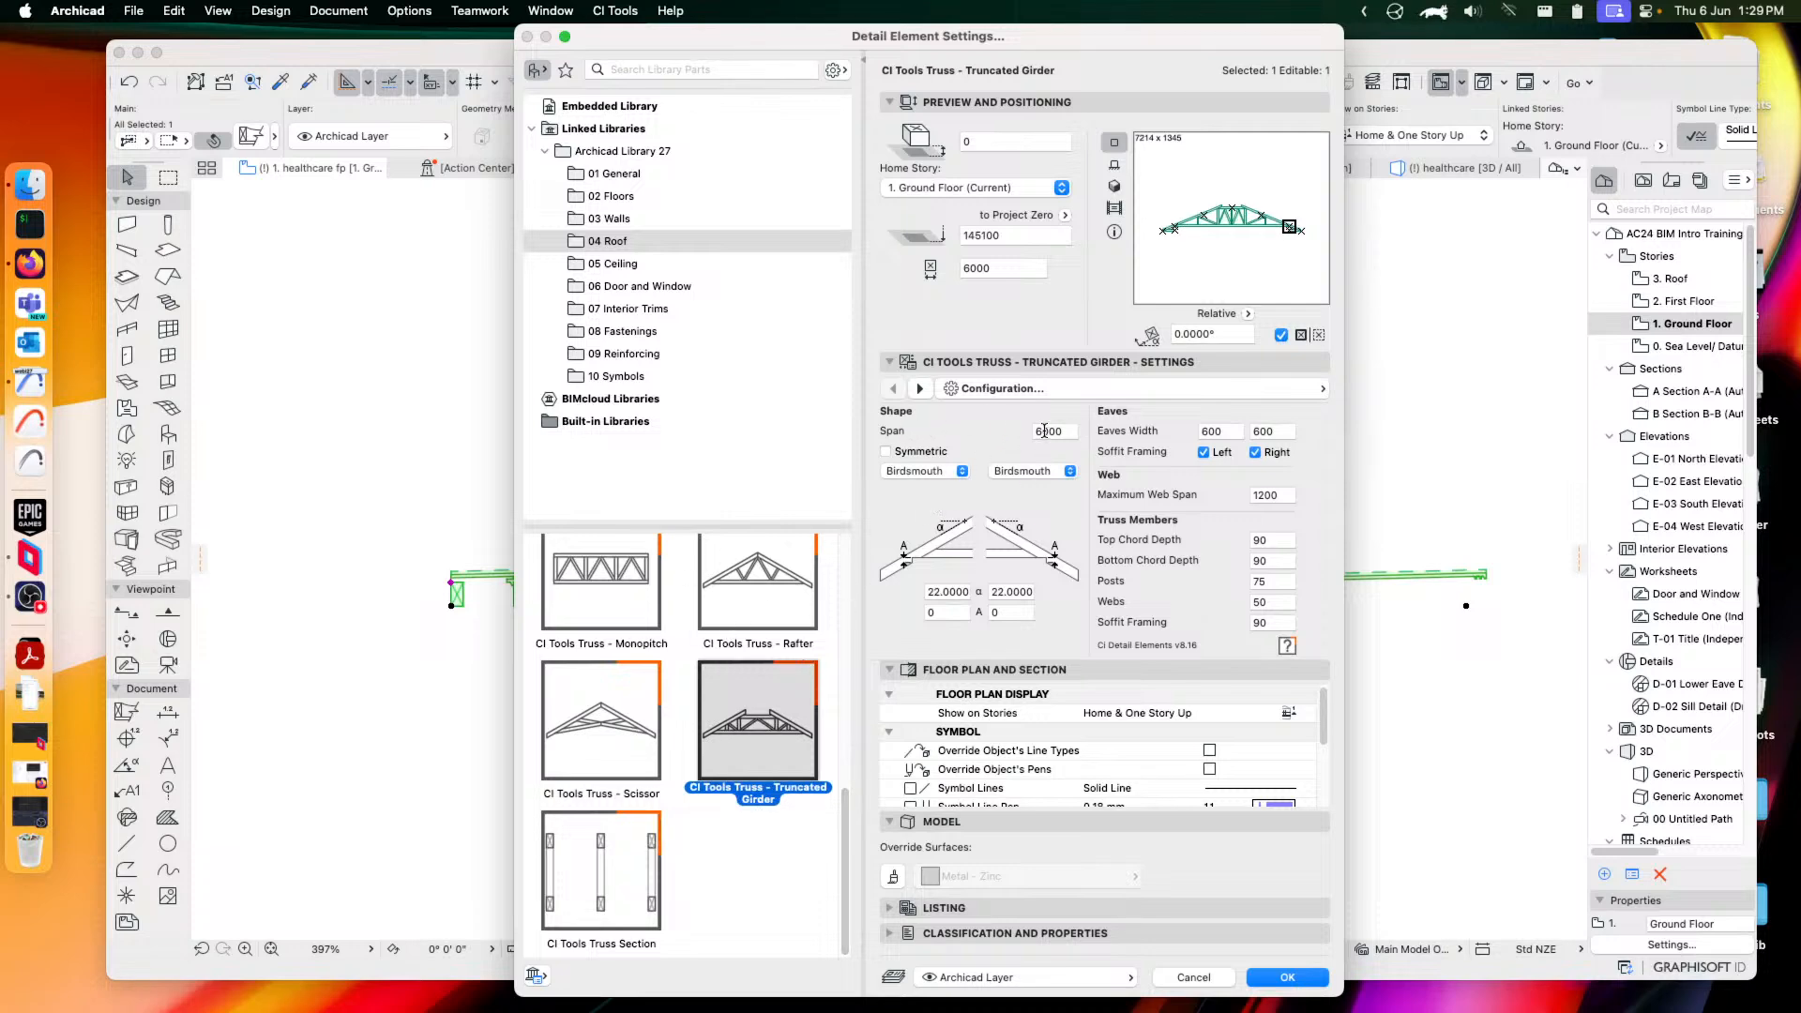
Check the left end shape options on the Truncated Girder and Rafter trusses, leaving them unchanged
left_click(924, 471)
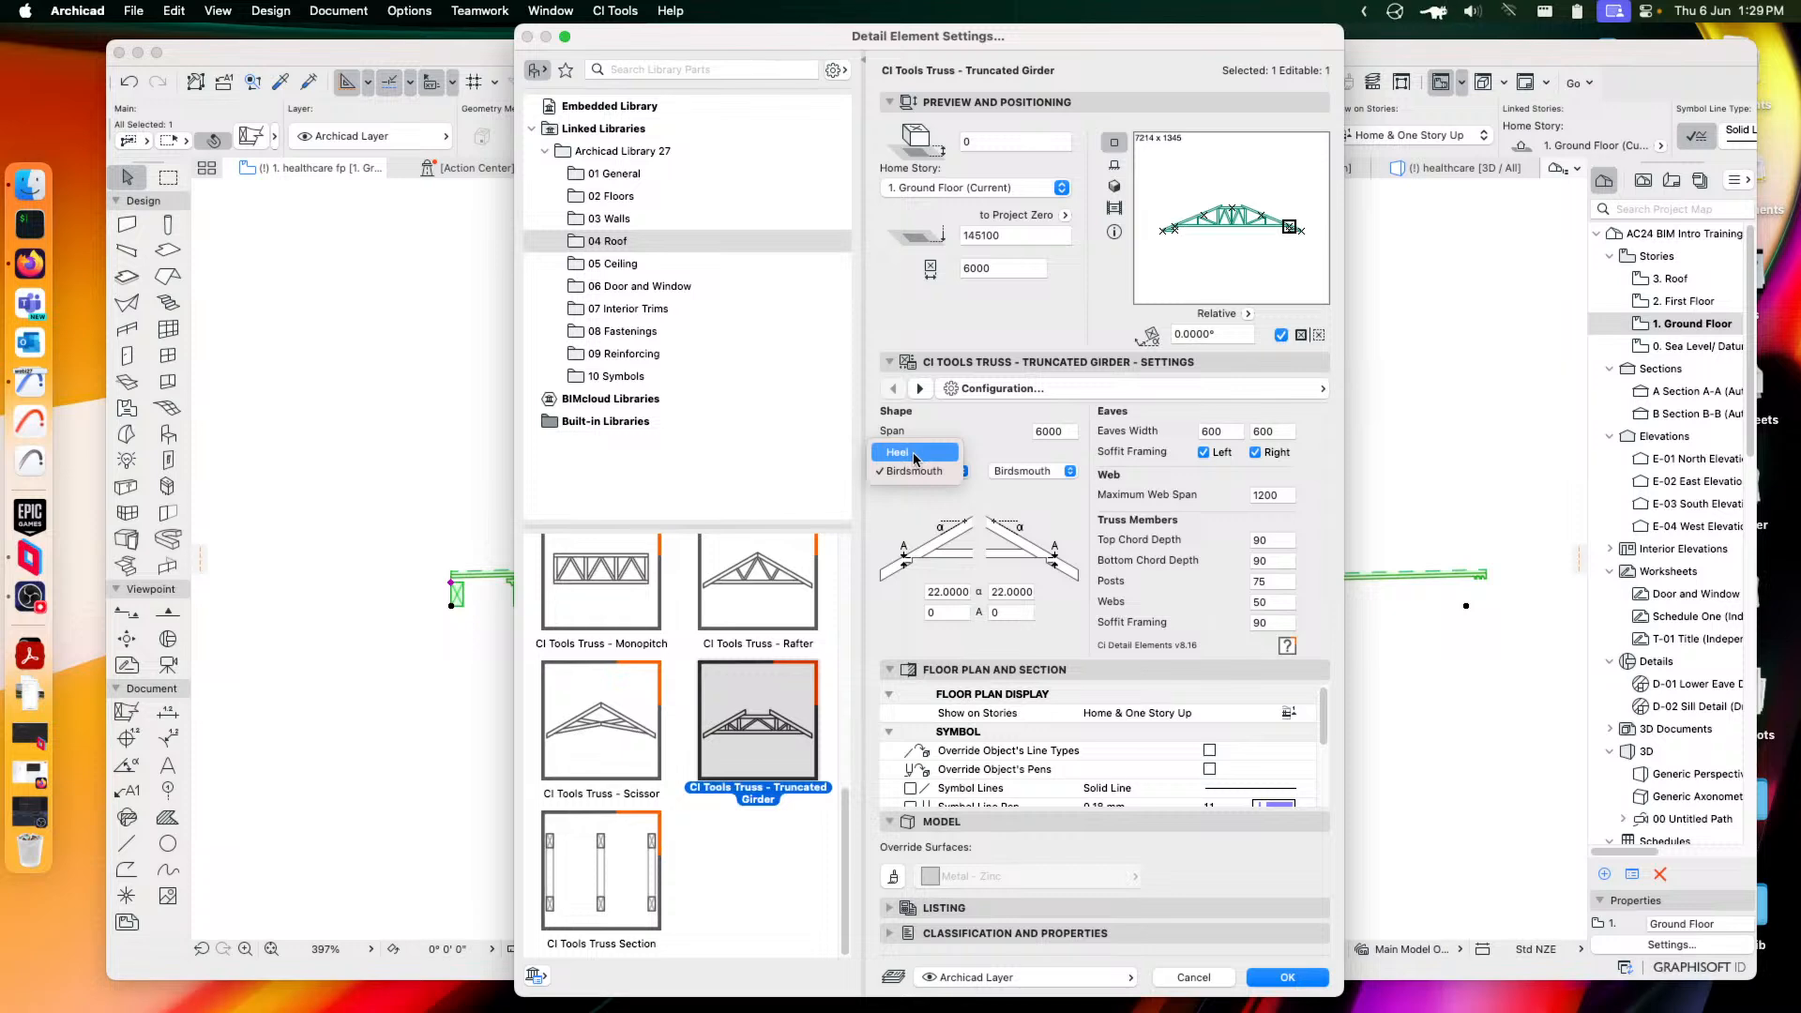
left_click(915, 454)
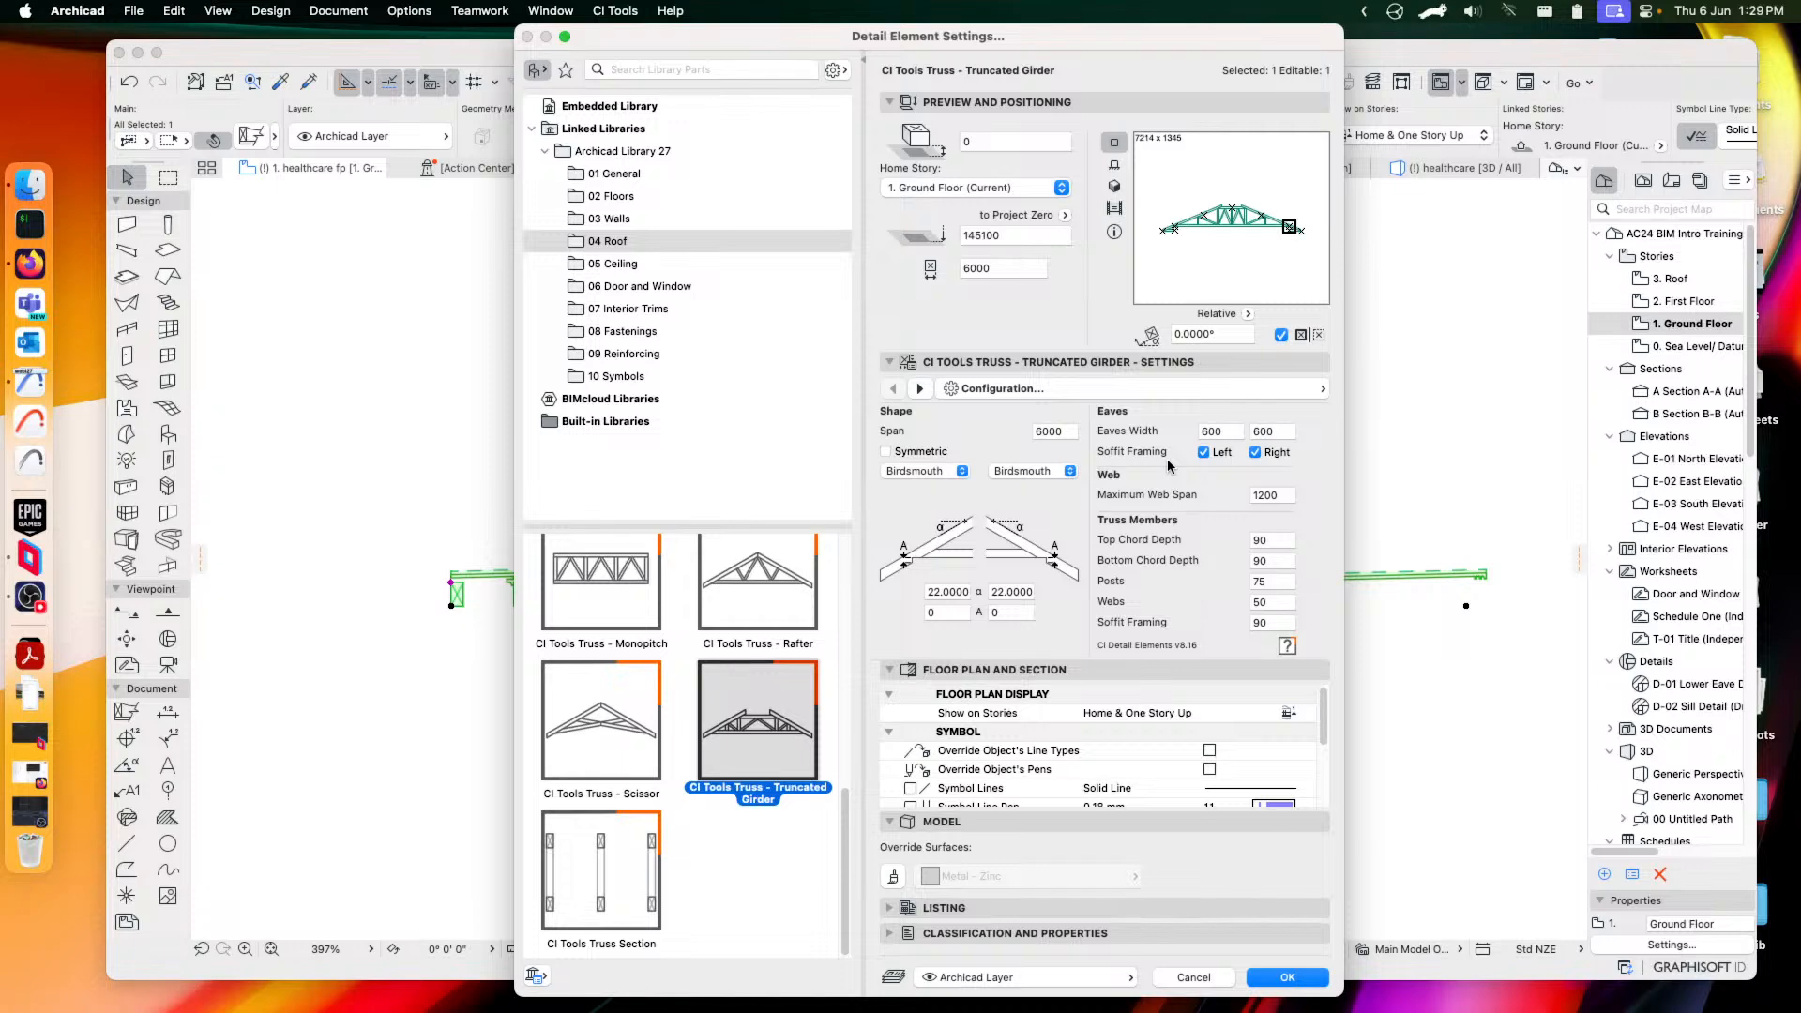
left_click(752, 599)
left_click(922, 467)
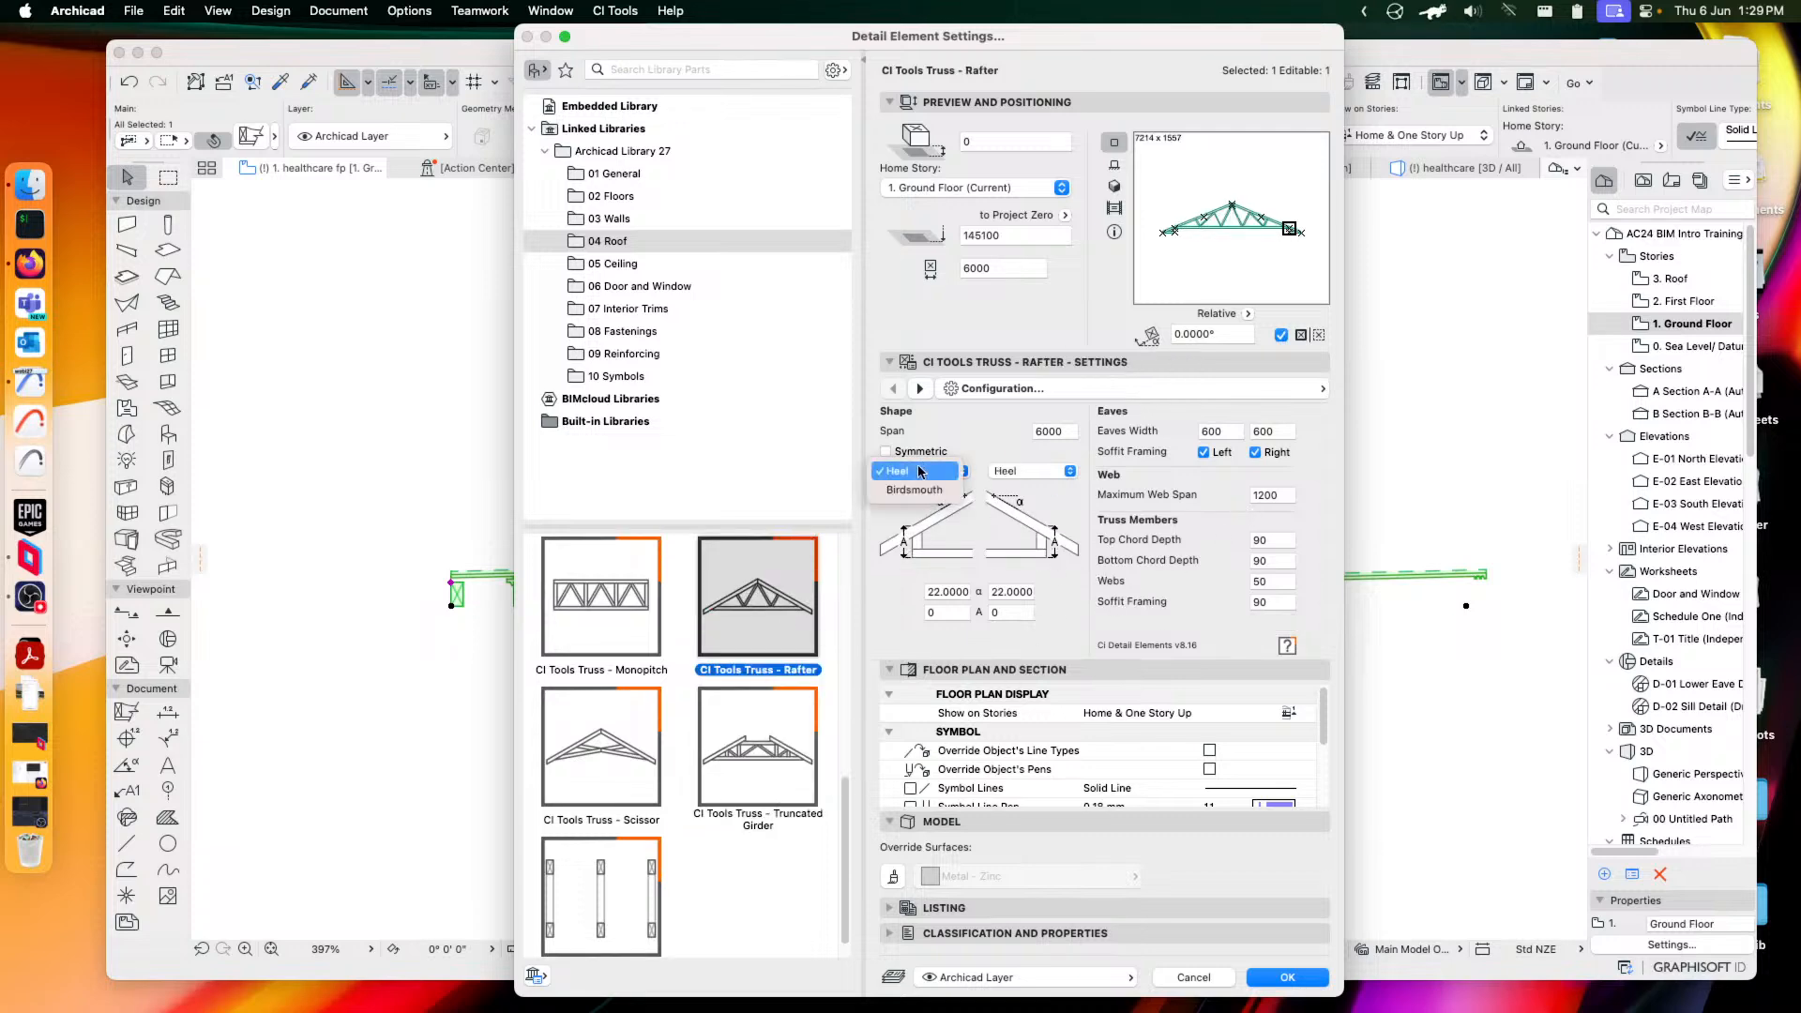
left_click(968, 434)
scroll(647, 619, "up", 5)
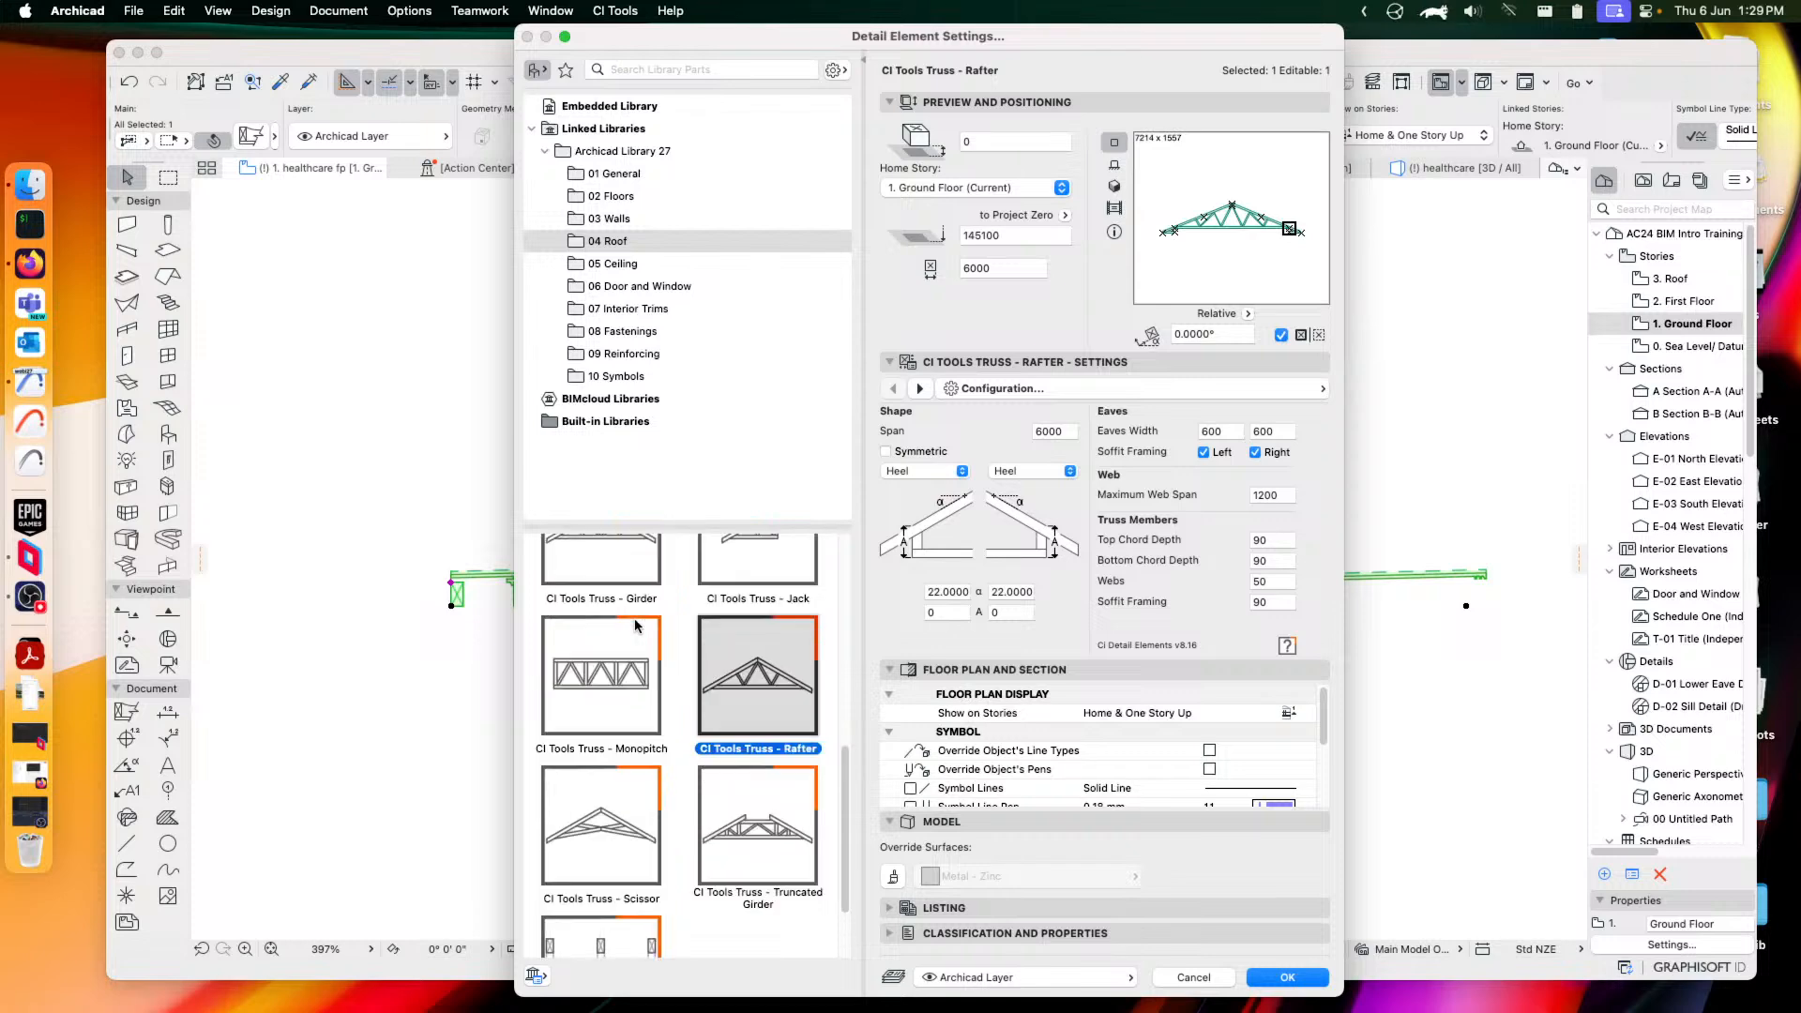
left_click(602, 762)
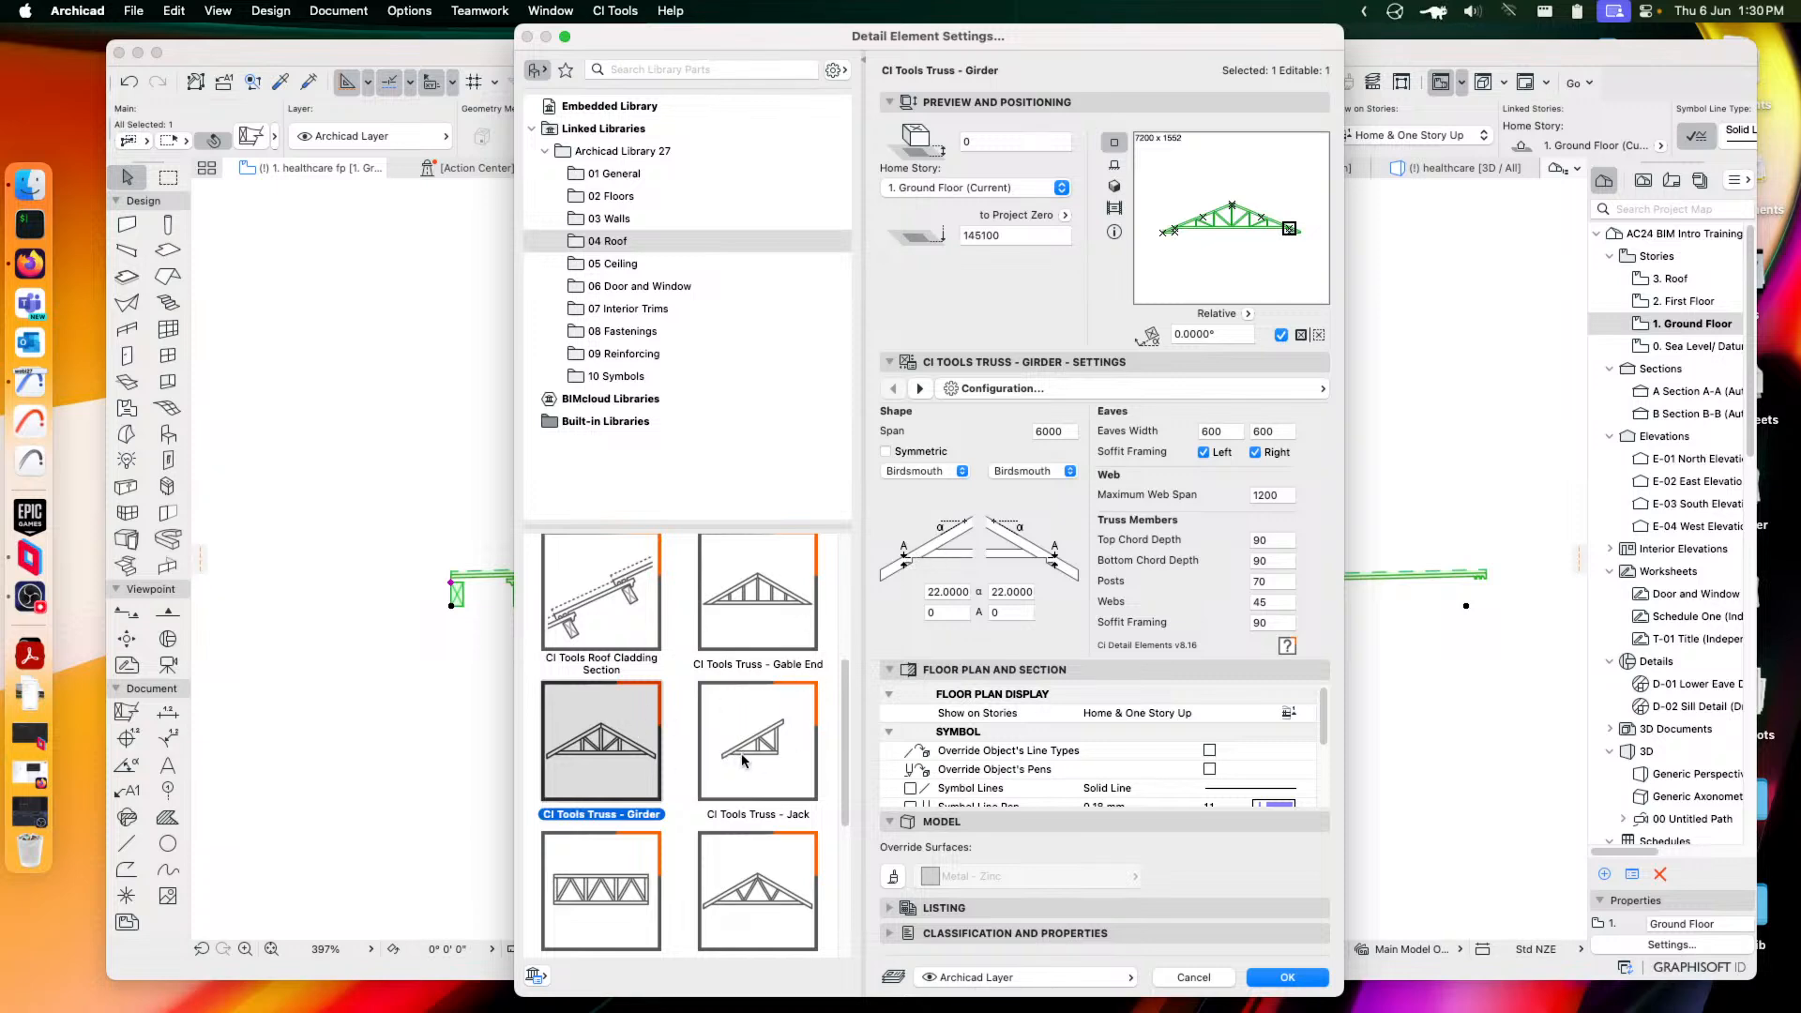
Choose the CI Tools Truss Section and apply it to the plan element
scroll(744, 760, "down", 5)
left_click(595, 874)
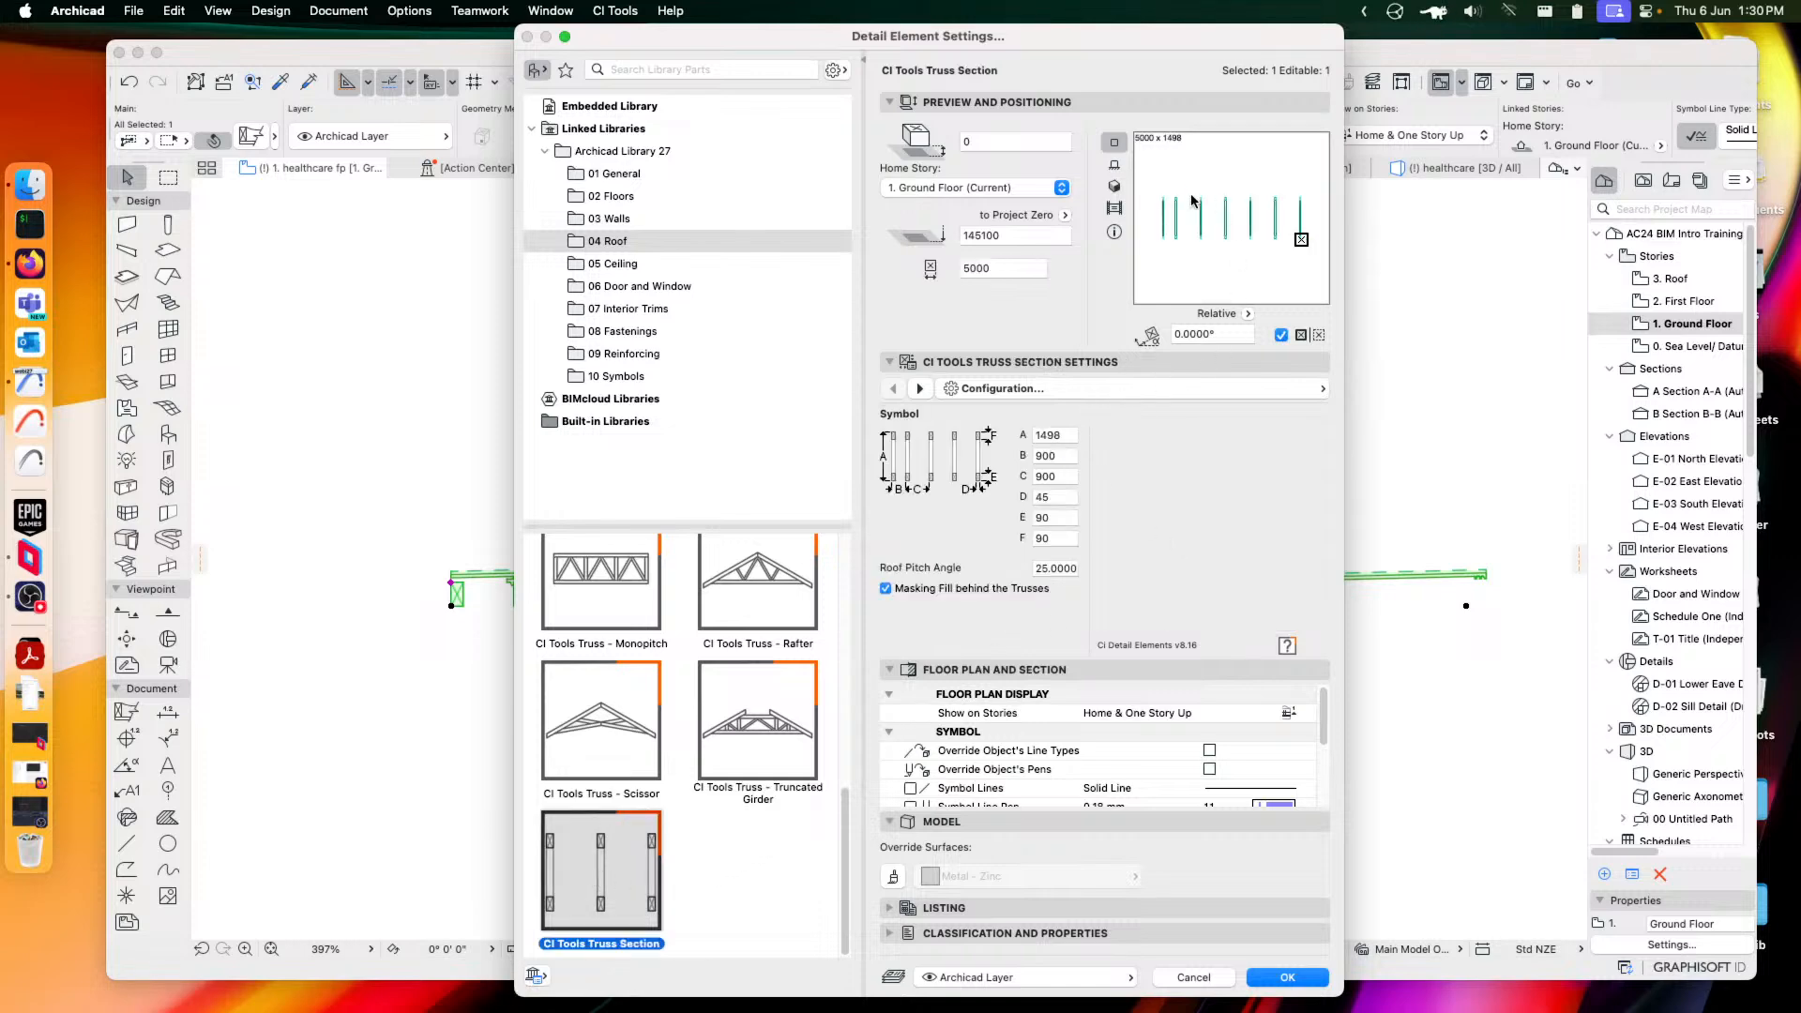
left_click(1152, 384)
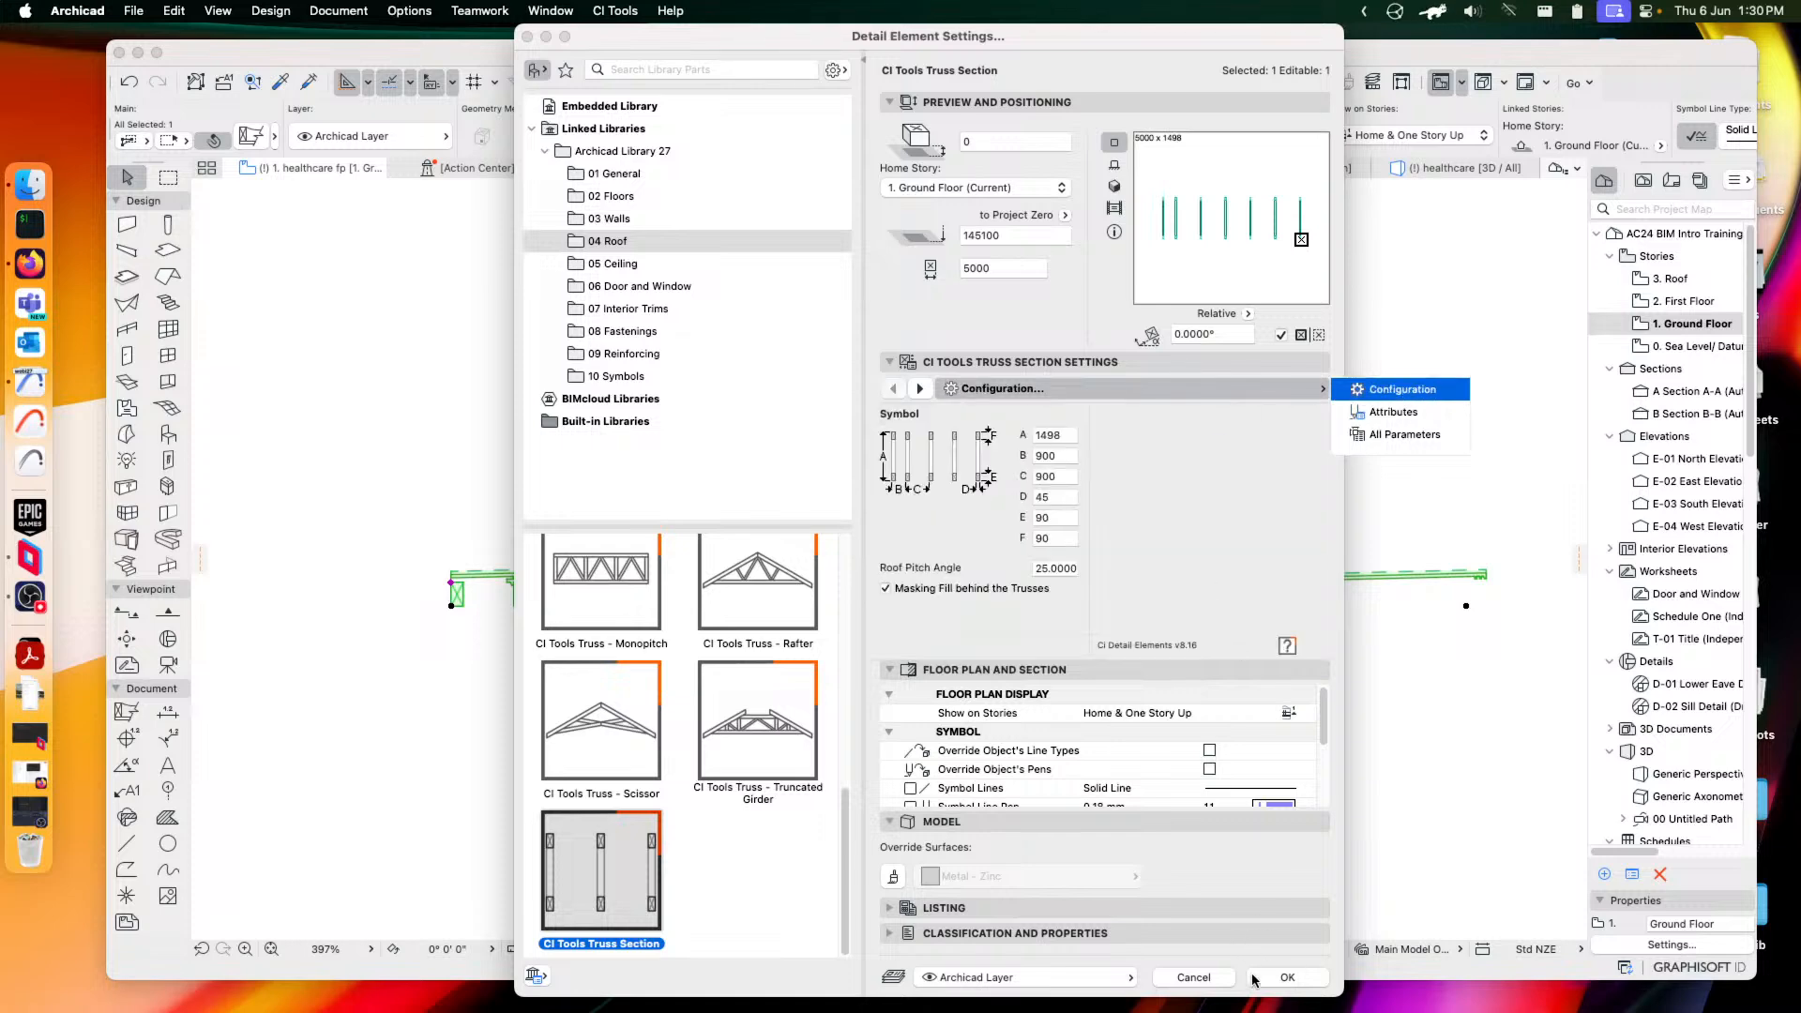
left_click(1281, 977)
left_click(1313, 978)
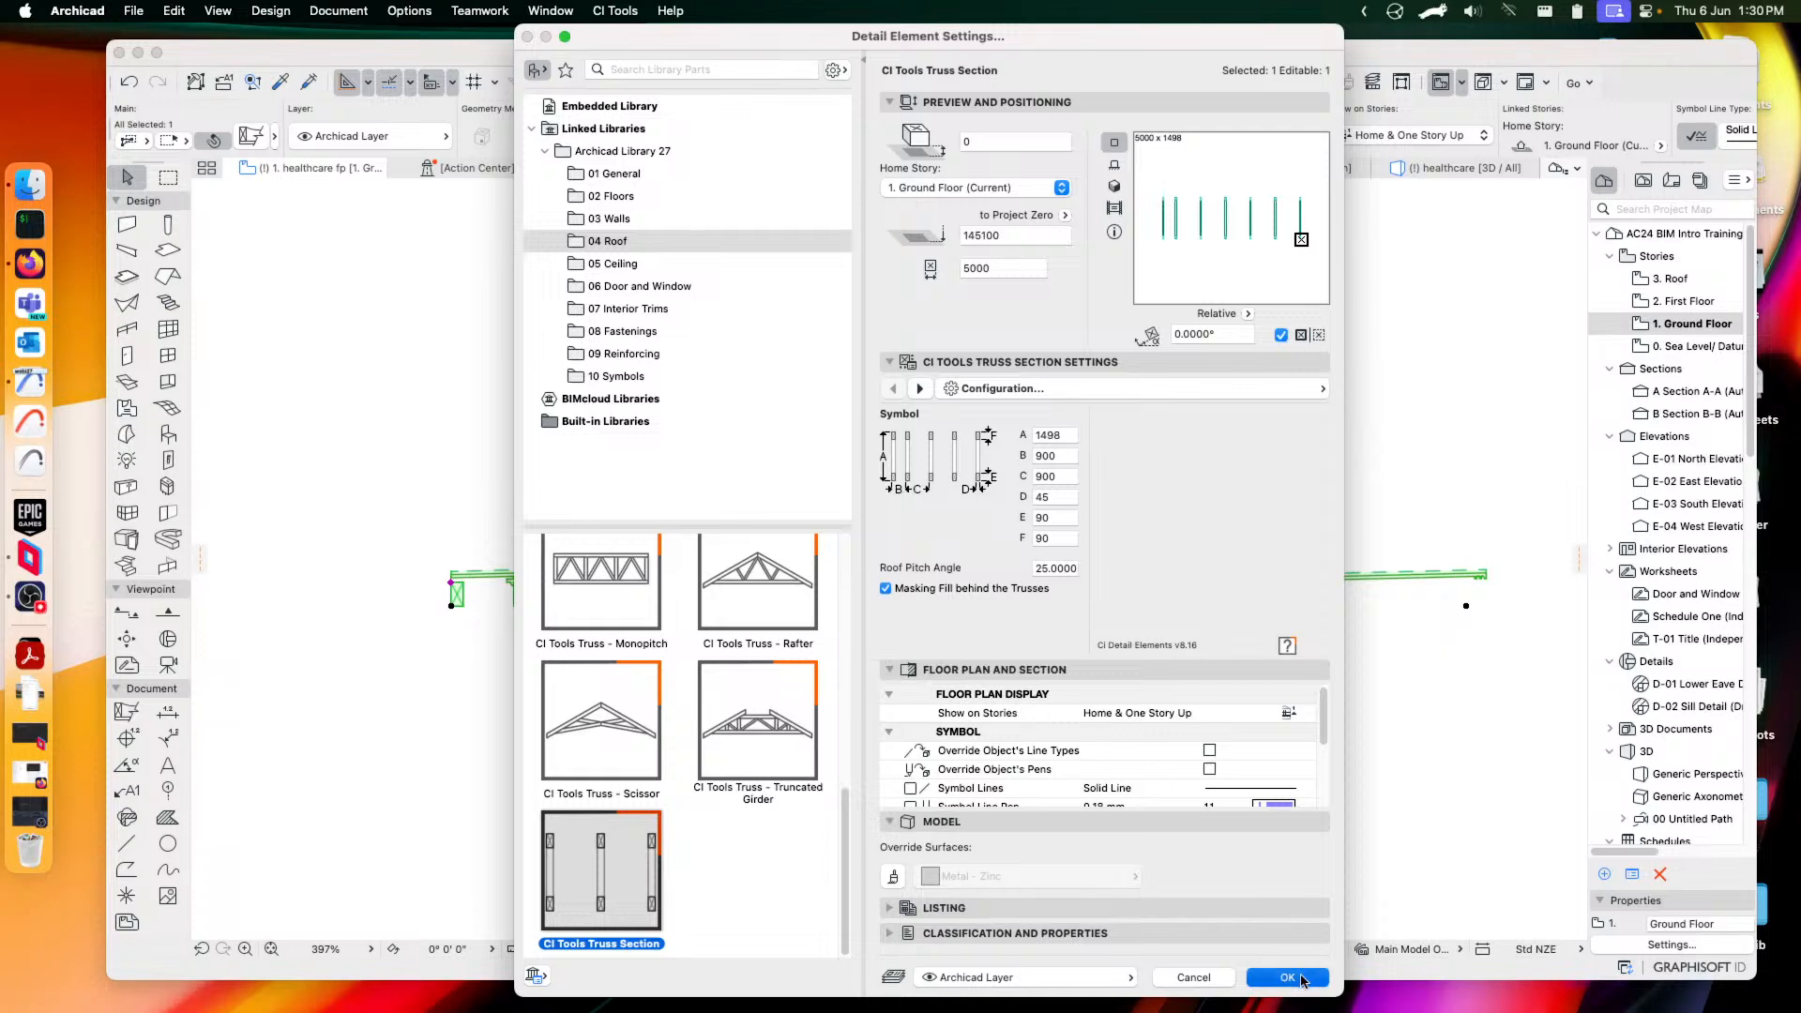
scroll(1066, 515, "down", 5)
scroll(954, 475, "up", 3)
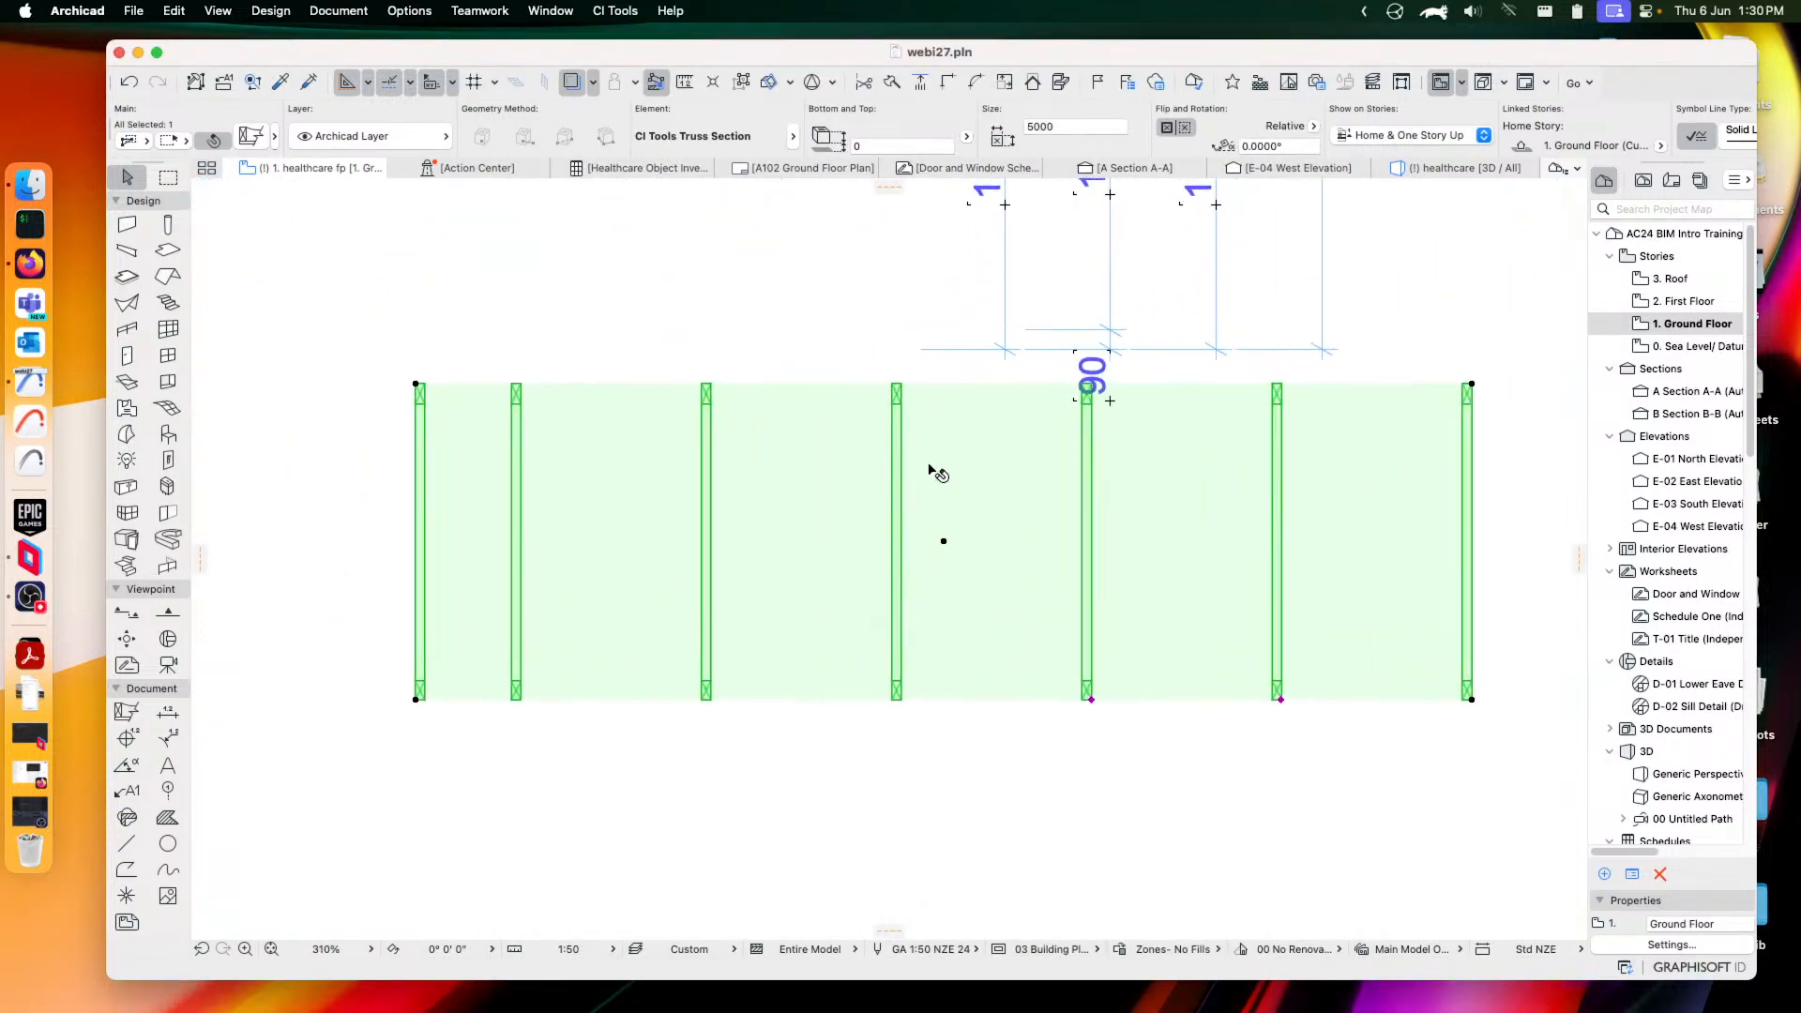
Replace the truss with CI Tools Ceiling Battens from 05 Ceiling and zoom in on it
left_click(252, 138)
left_click(617, 265)
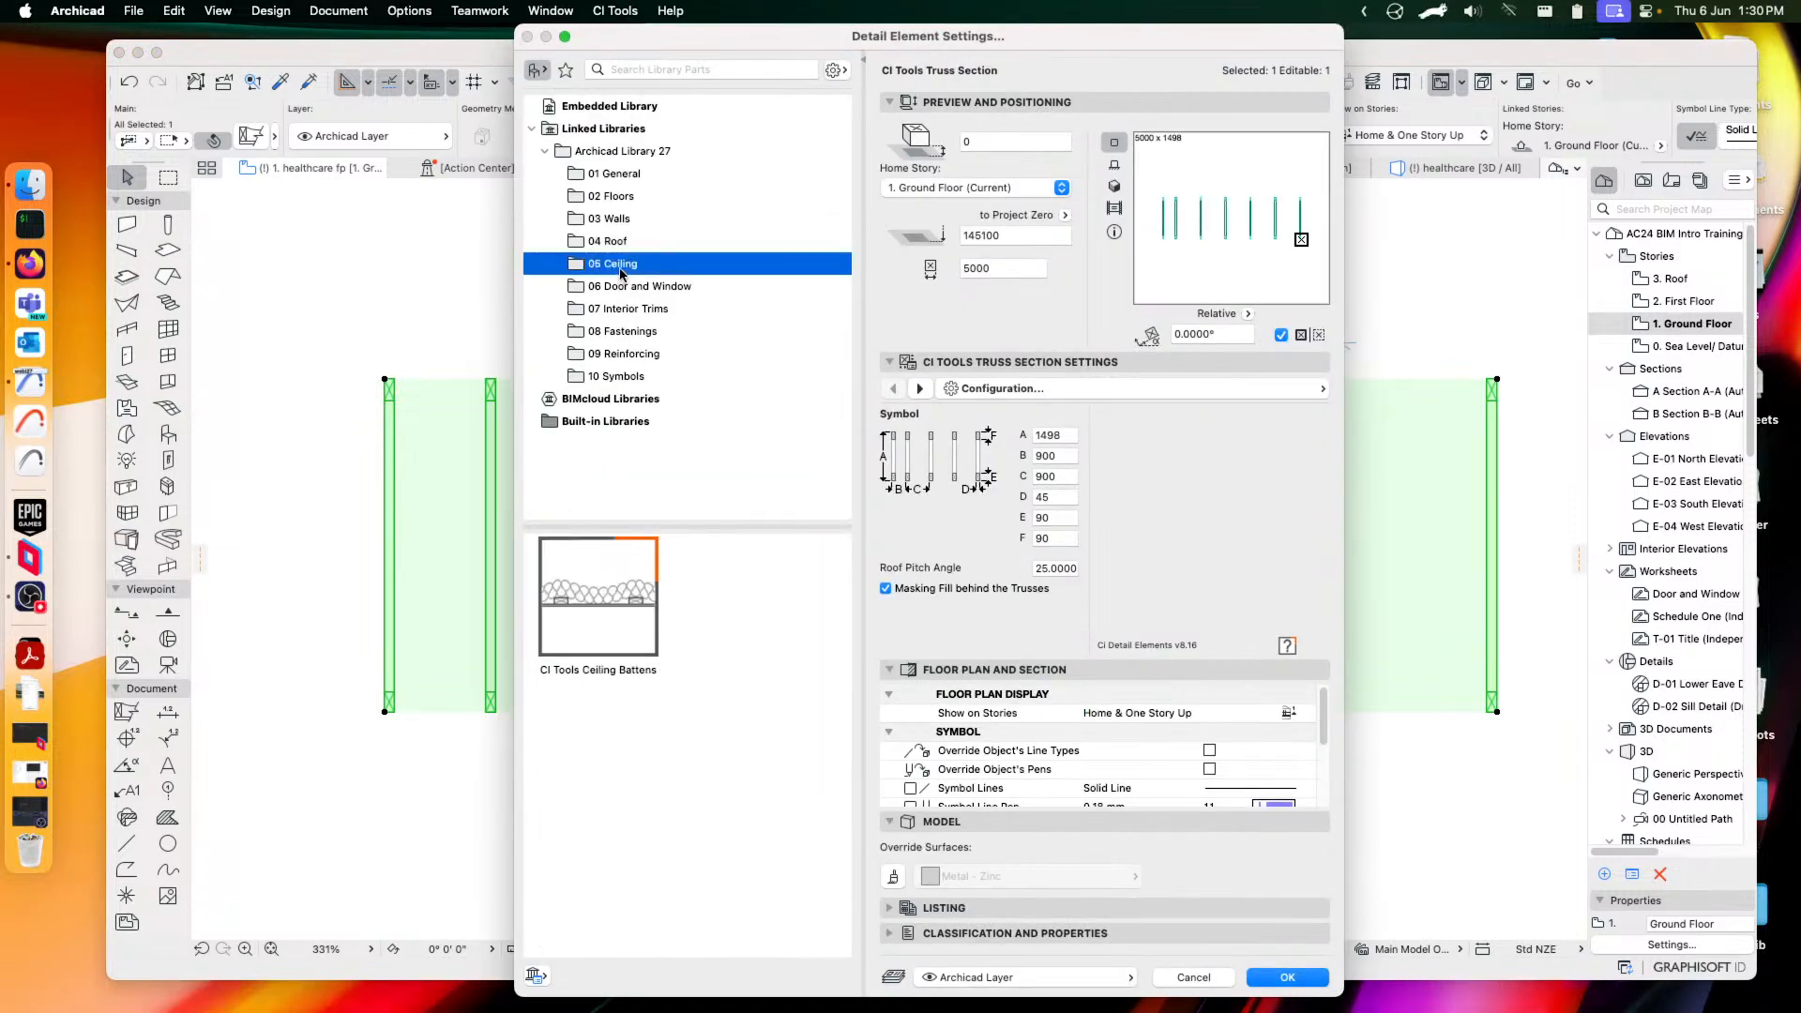
left_click(585, 615)
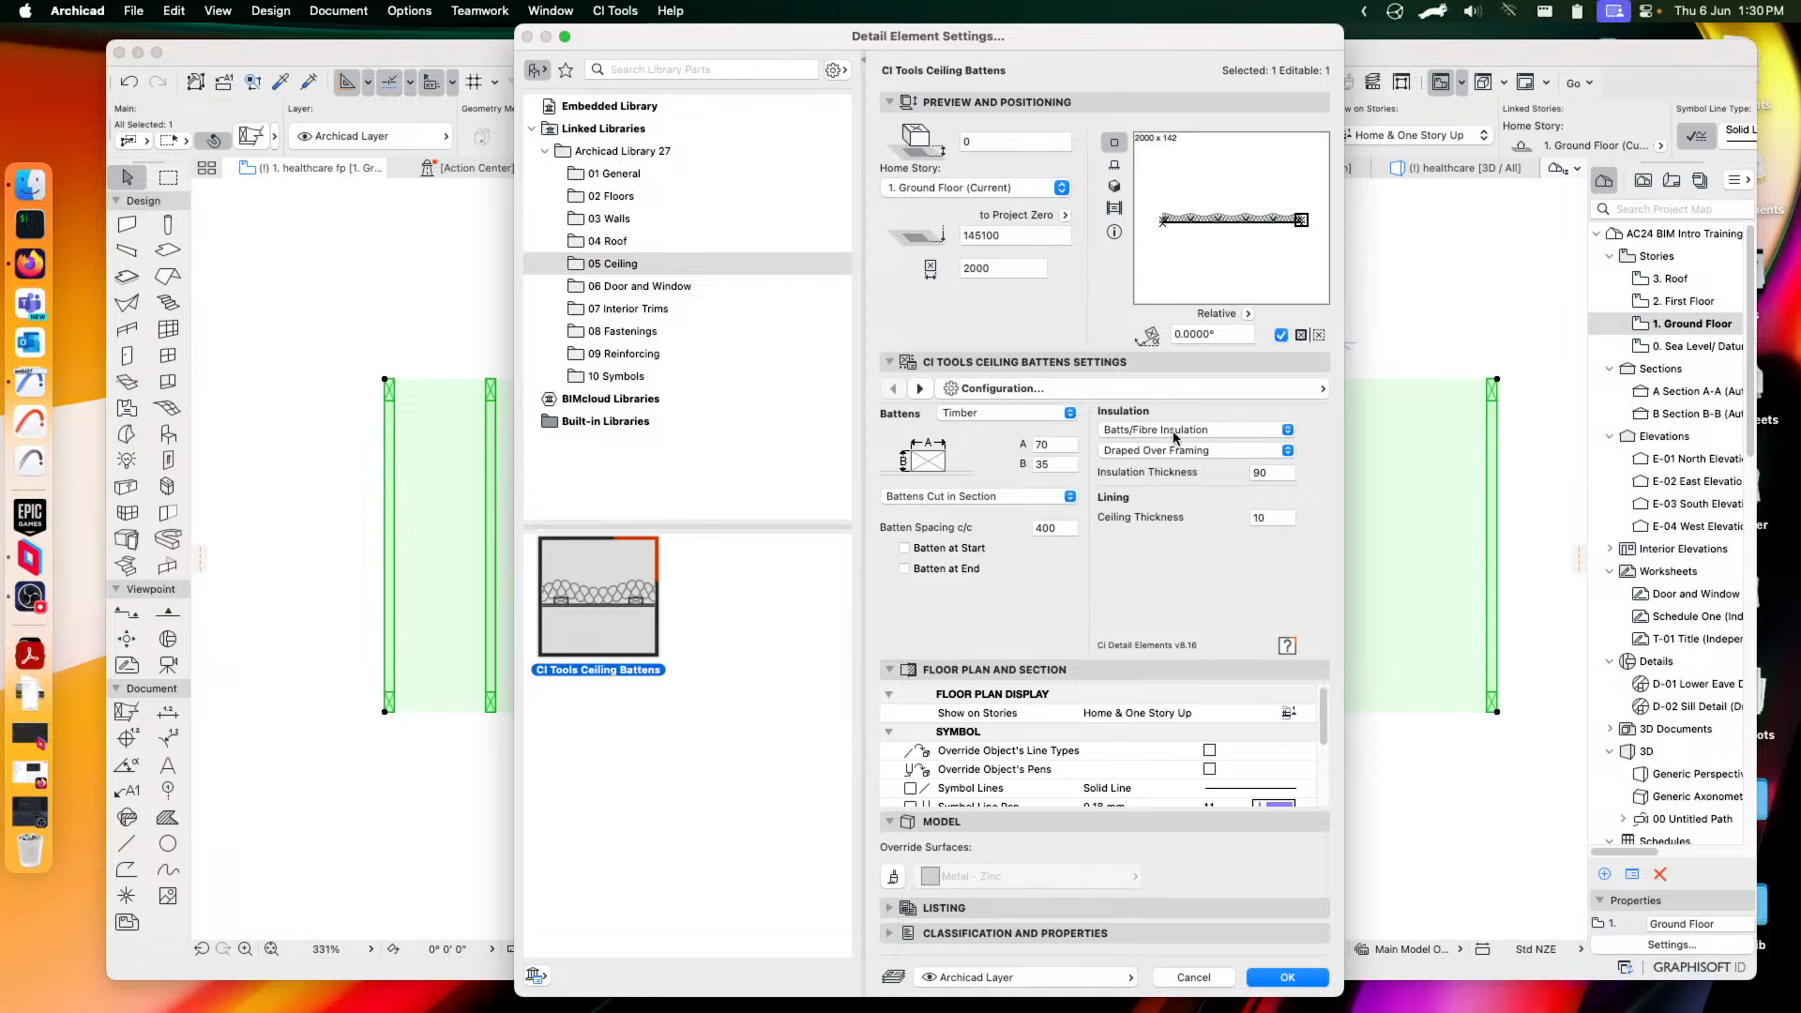
left_click(1290, 982)
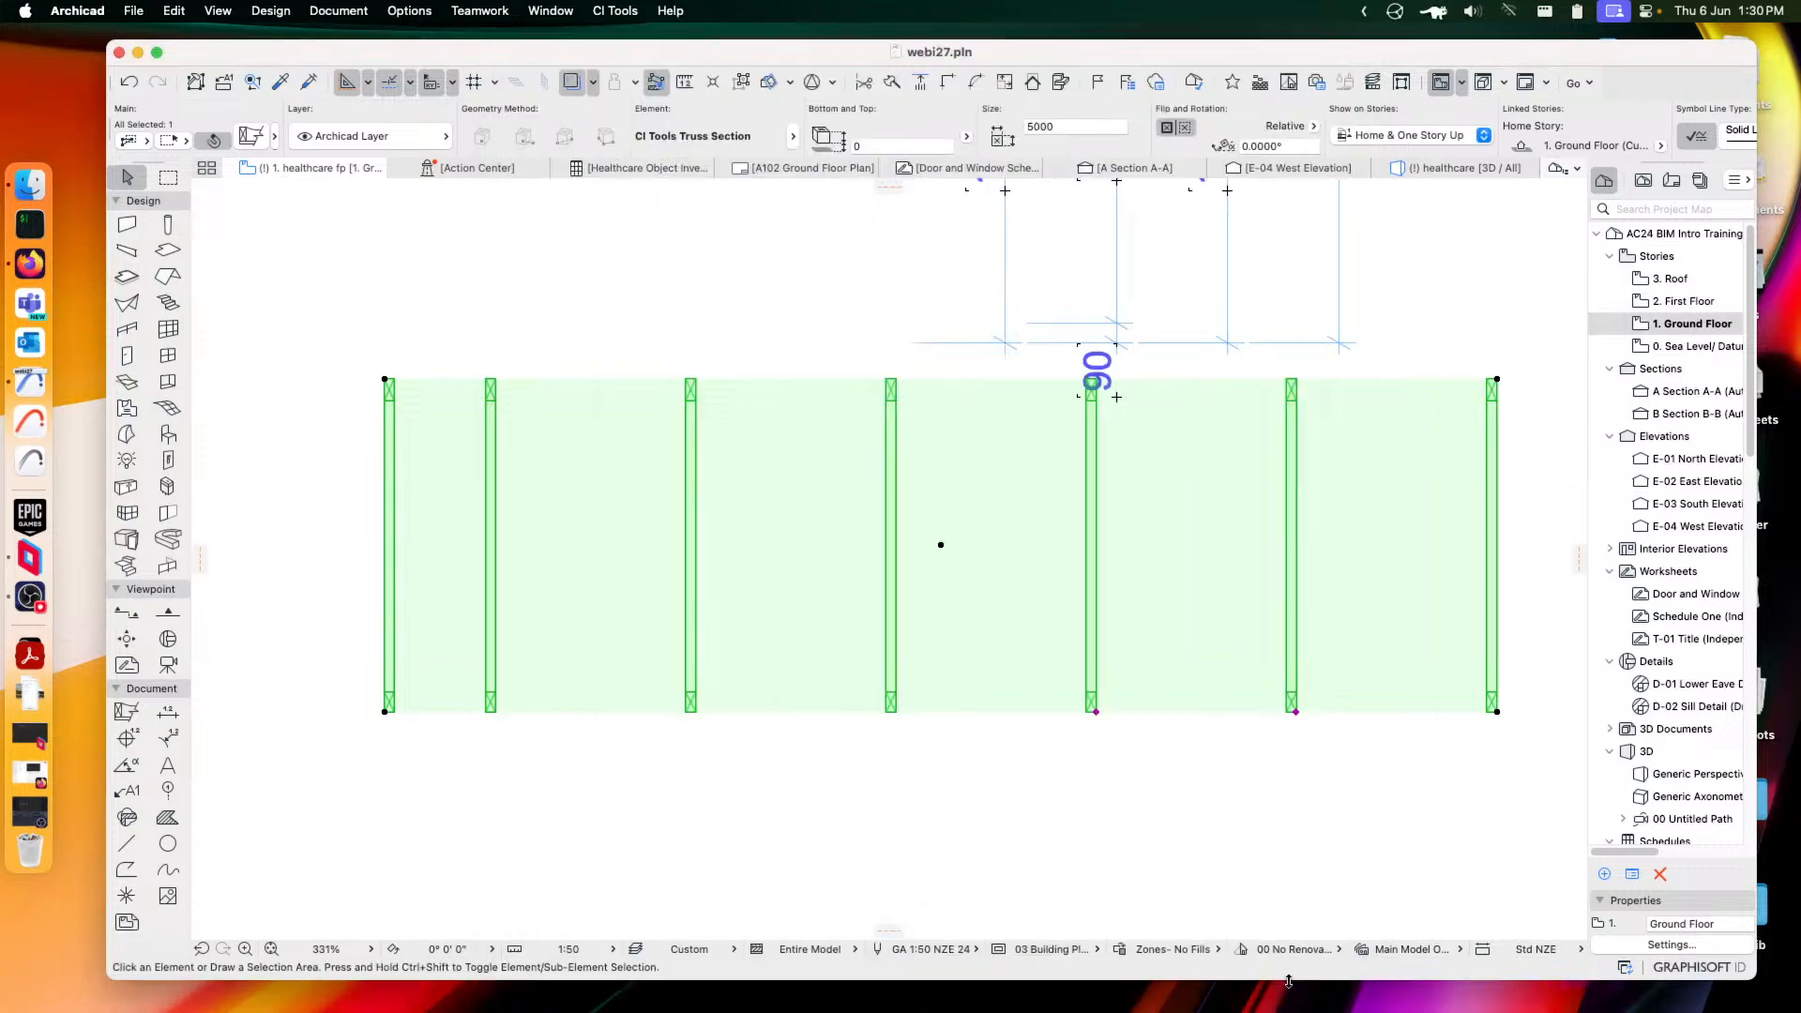
scroll(1135, 715, "up", 5)
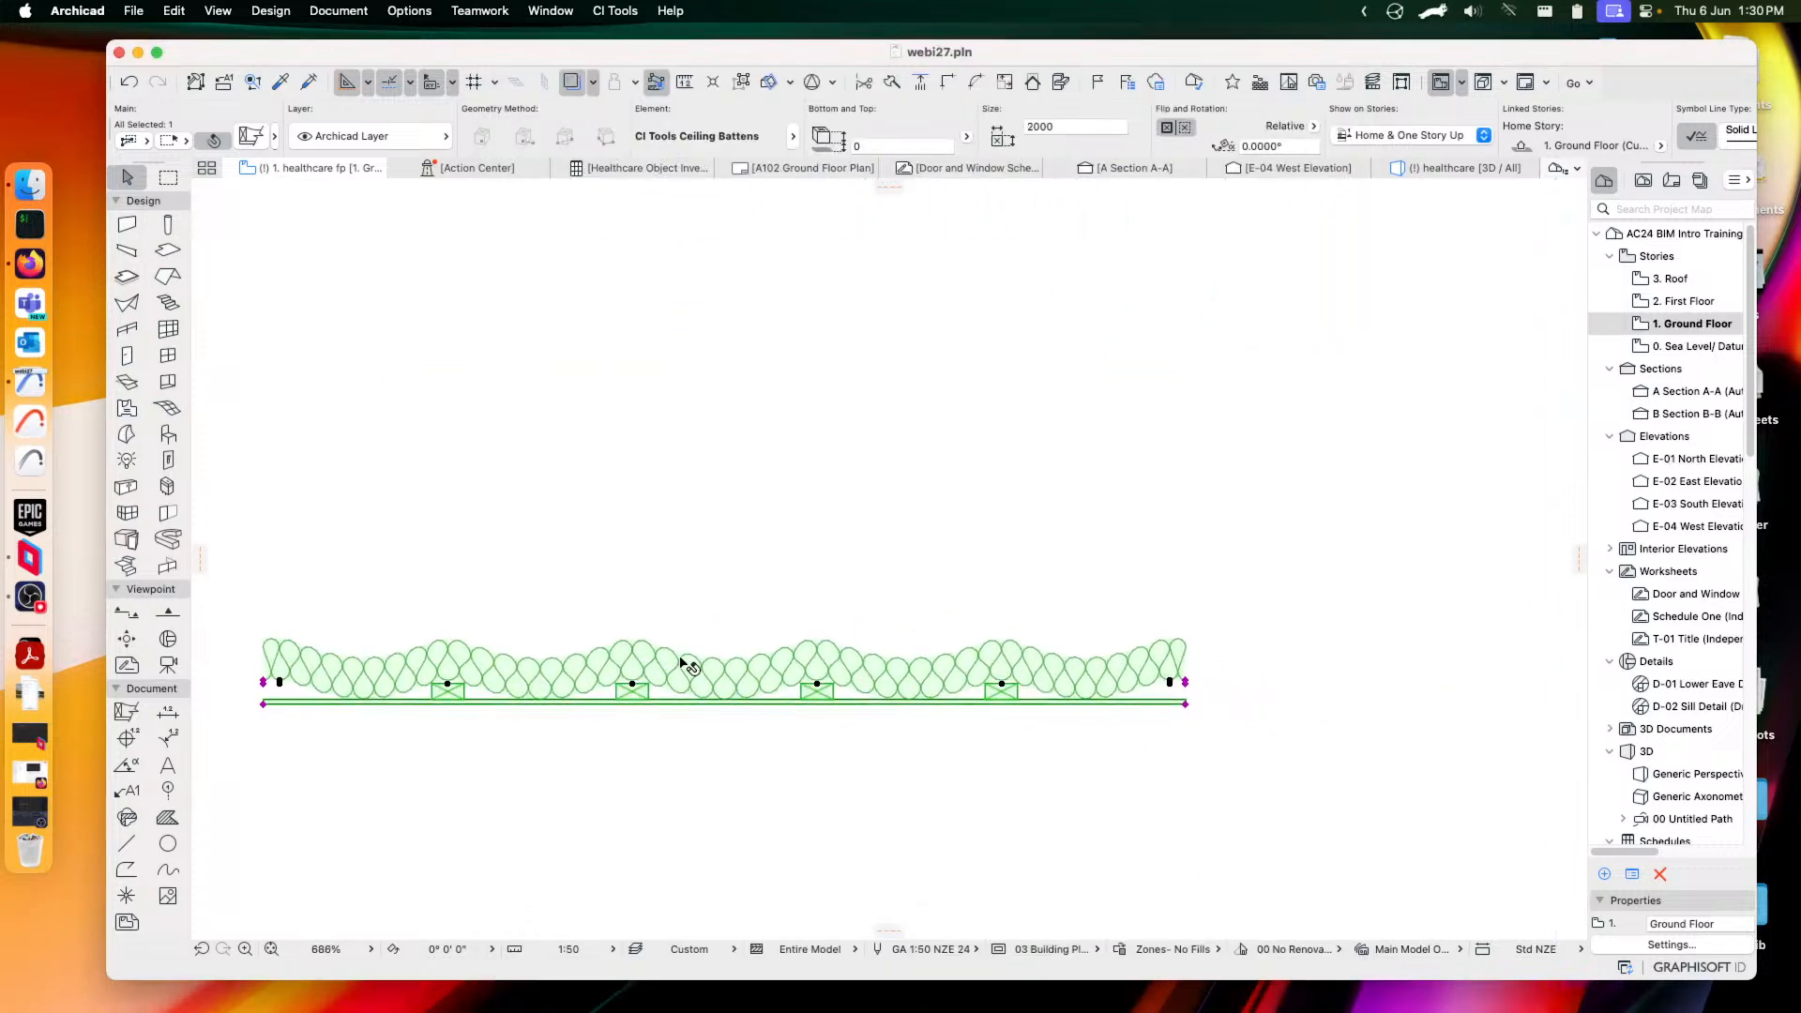
Browse the Glass and Lining parts, then choose CI Tools Sealant Bead from 06 Door and Window
left_click(251, 136)
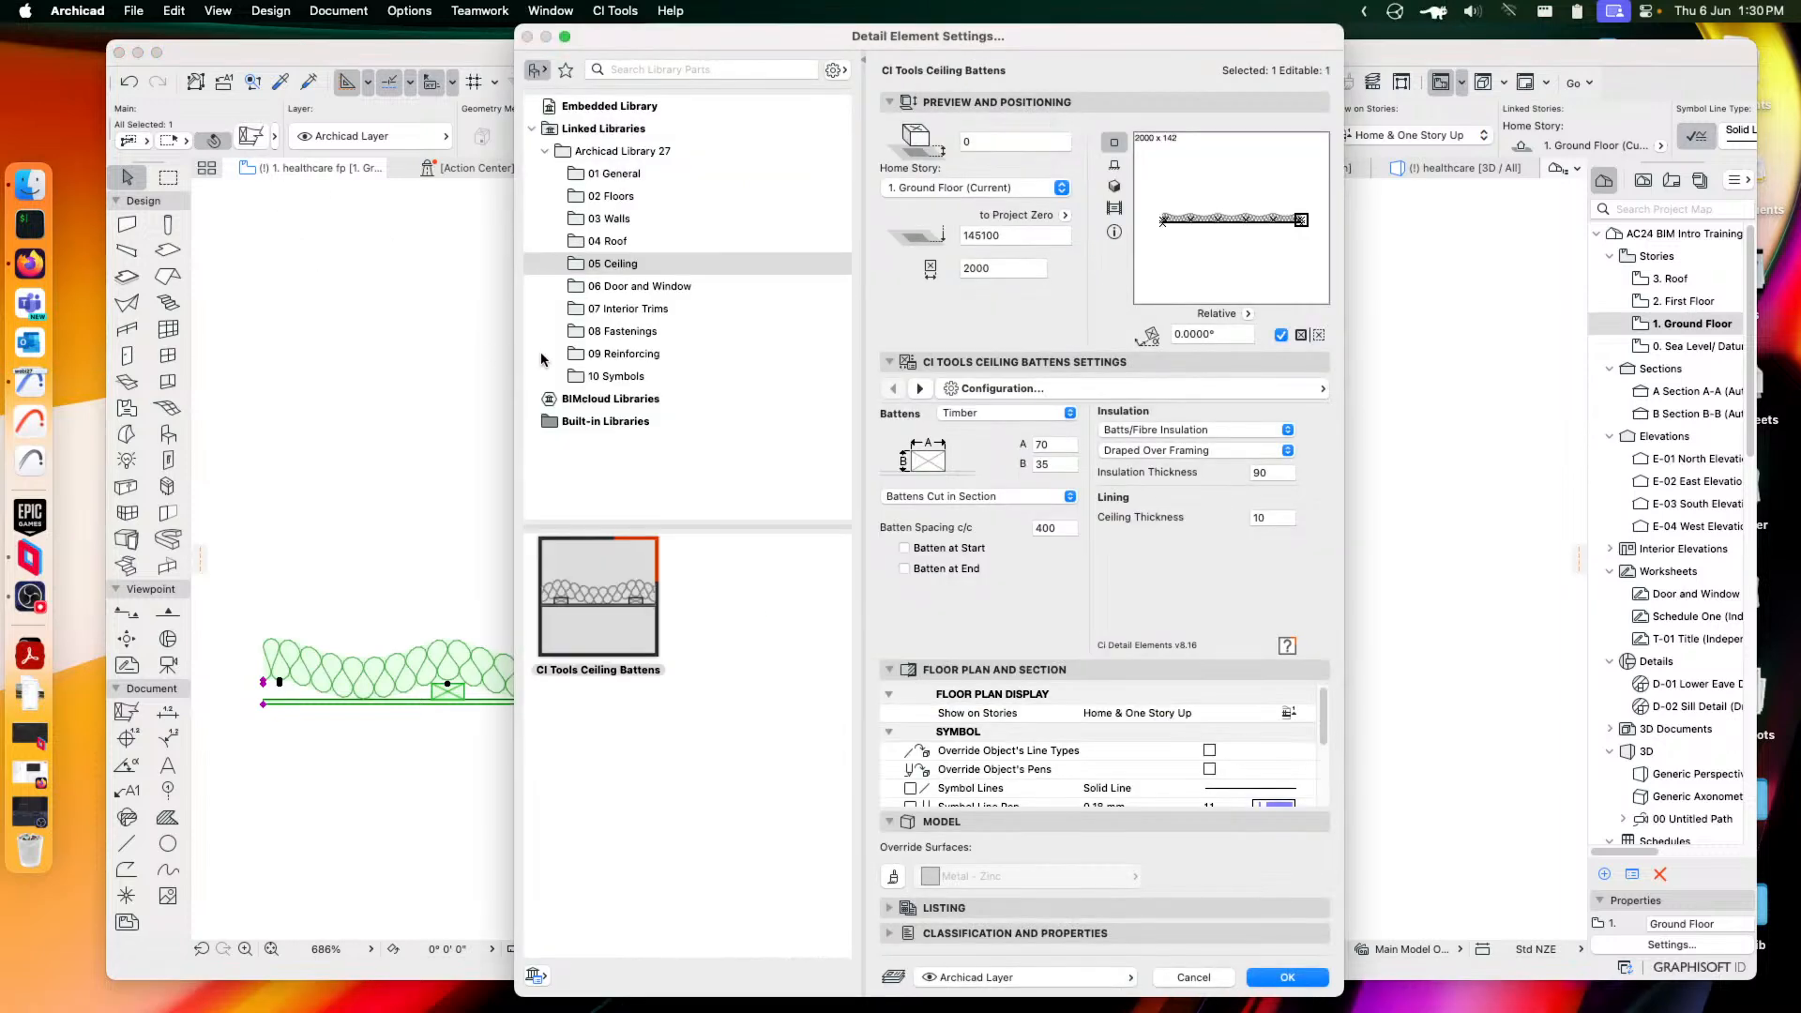
left_click(625, 287)
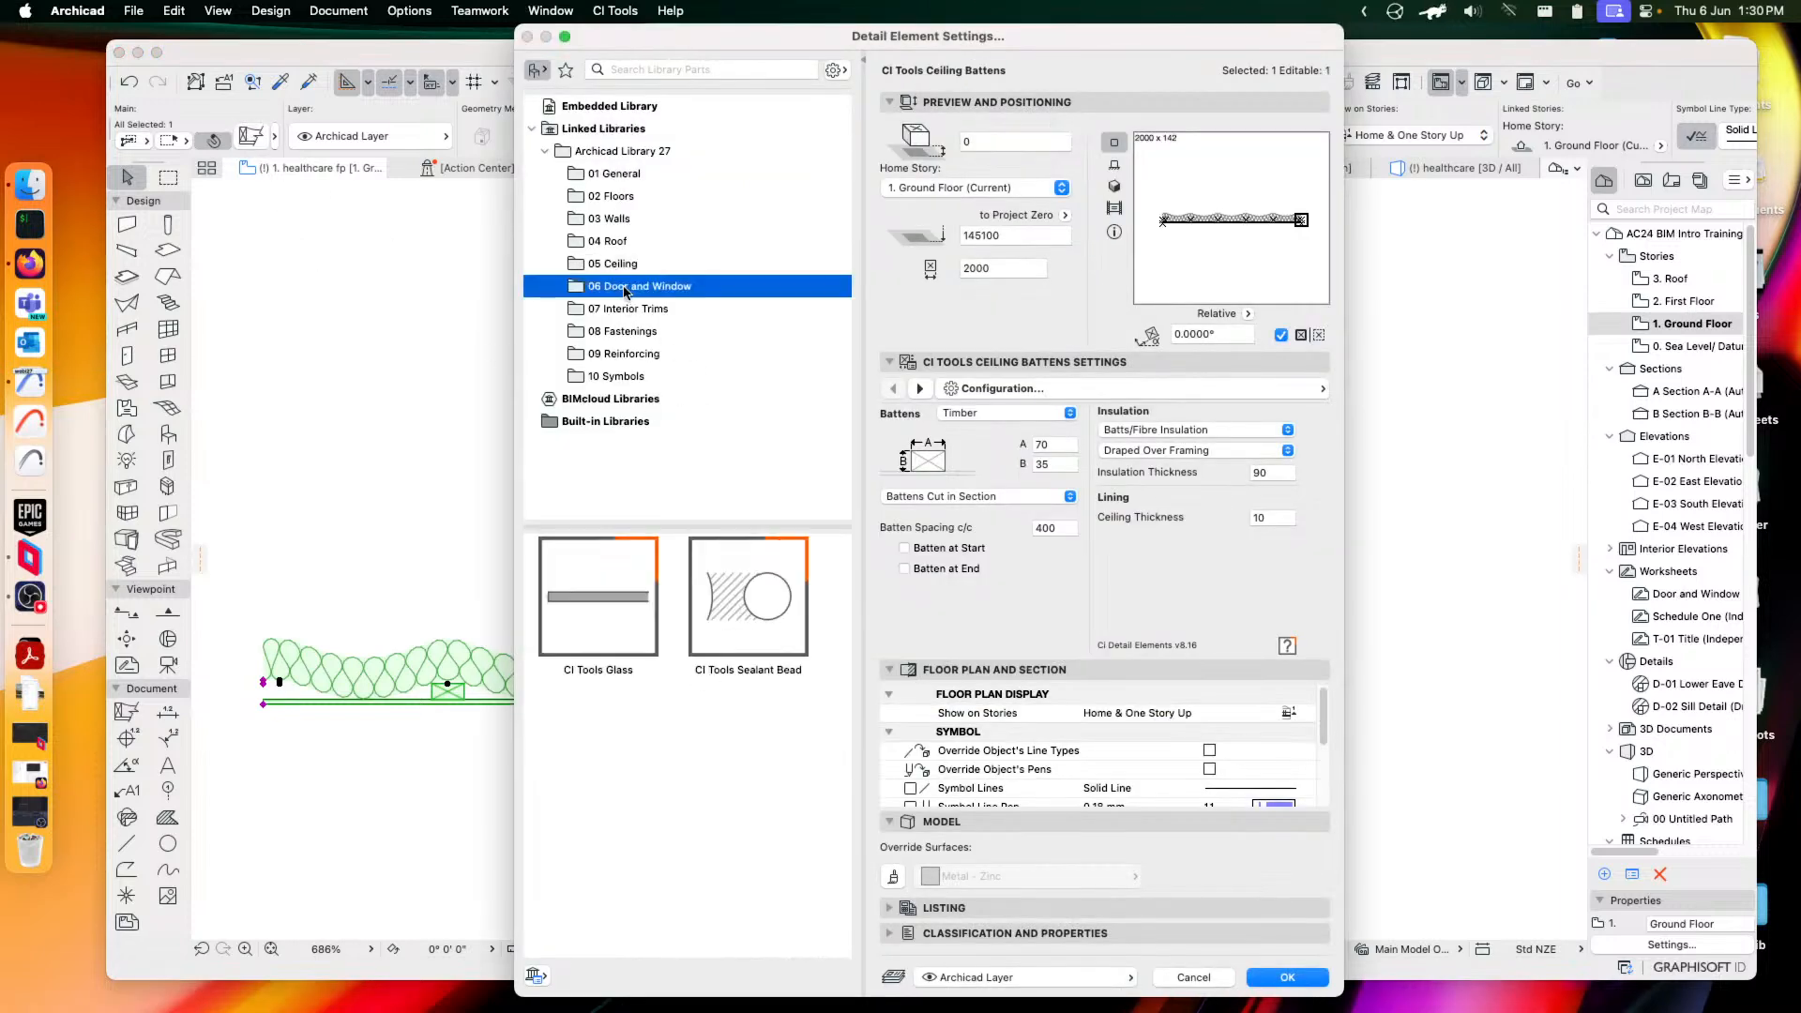
left_click(599, 604)
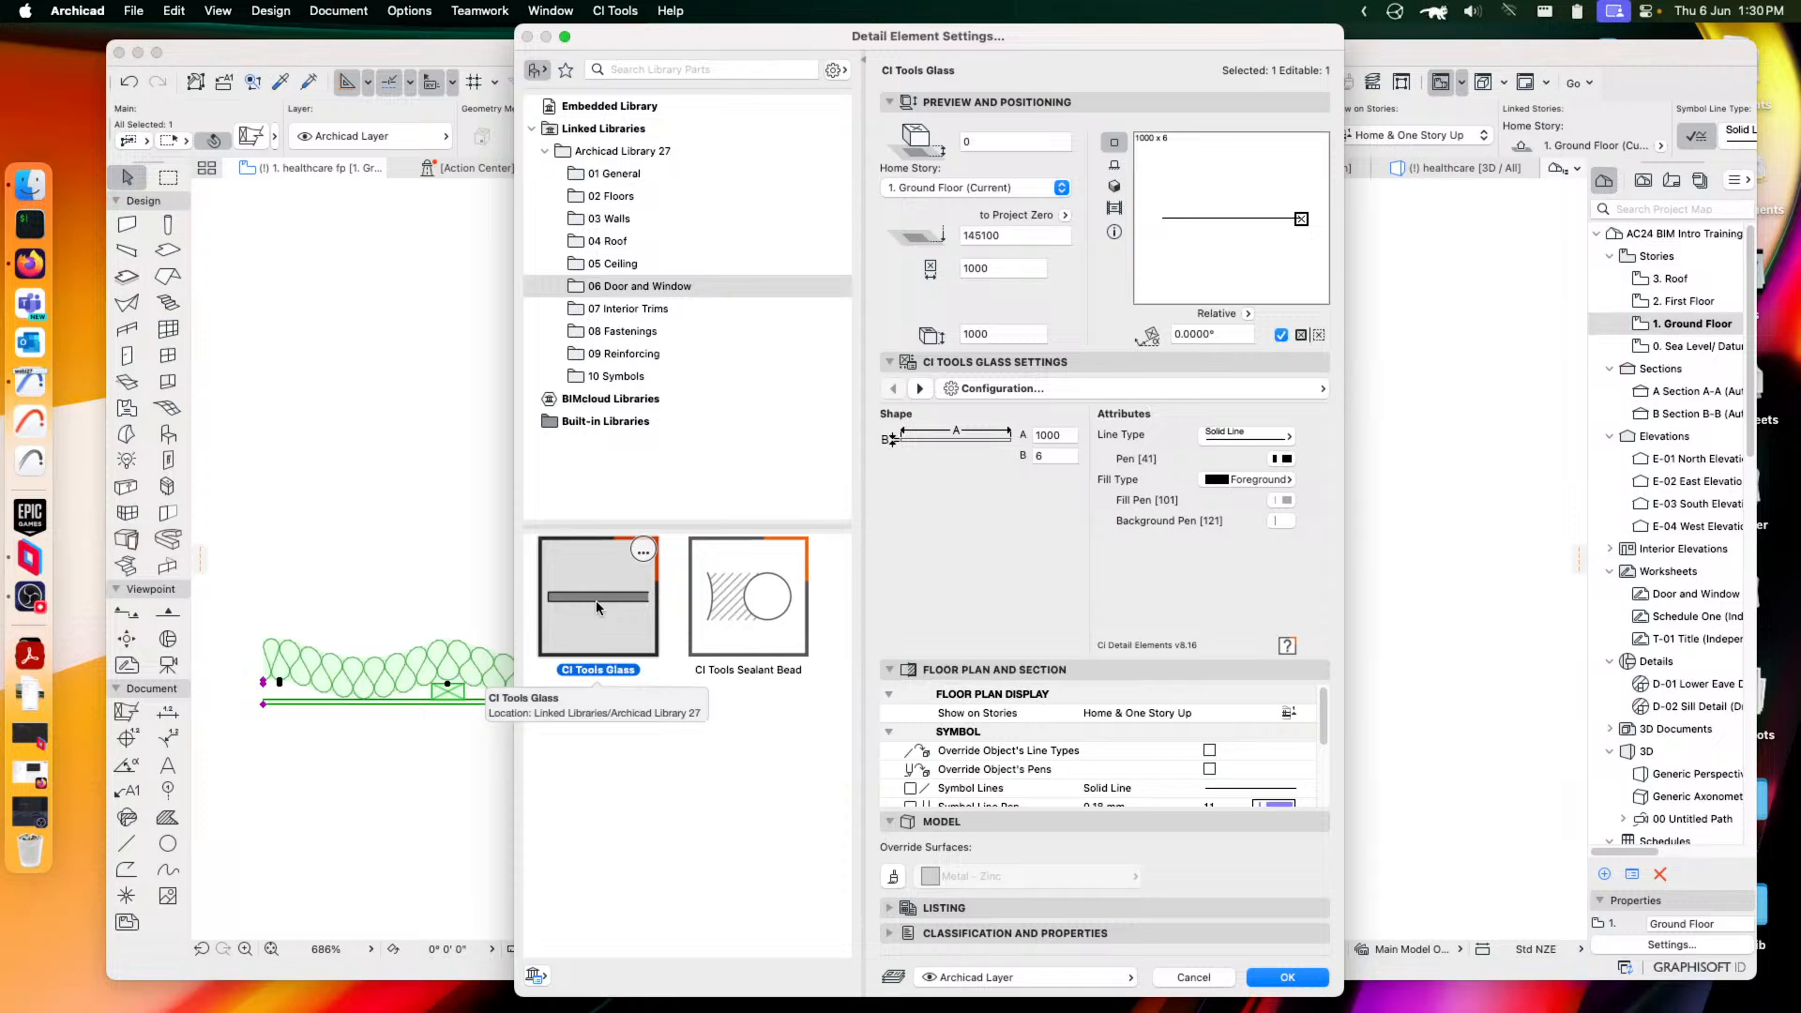
left_click(615, 175)
scroll(609, 845, "down", 1)
left_click(618, 869)
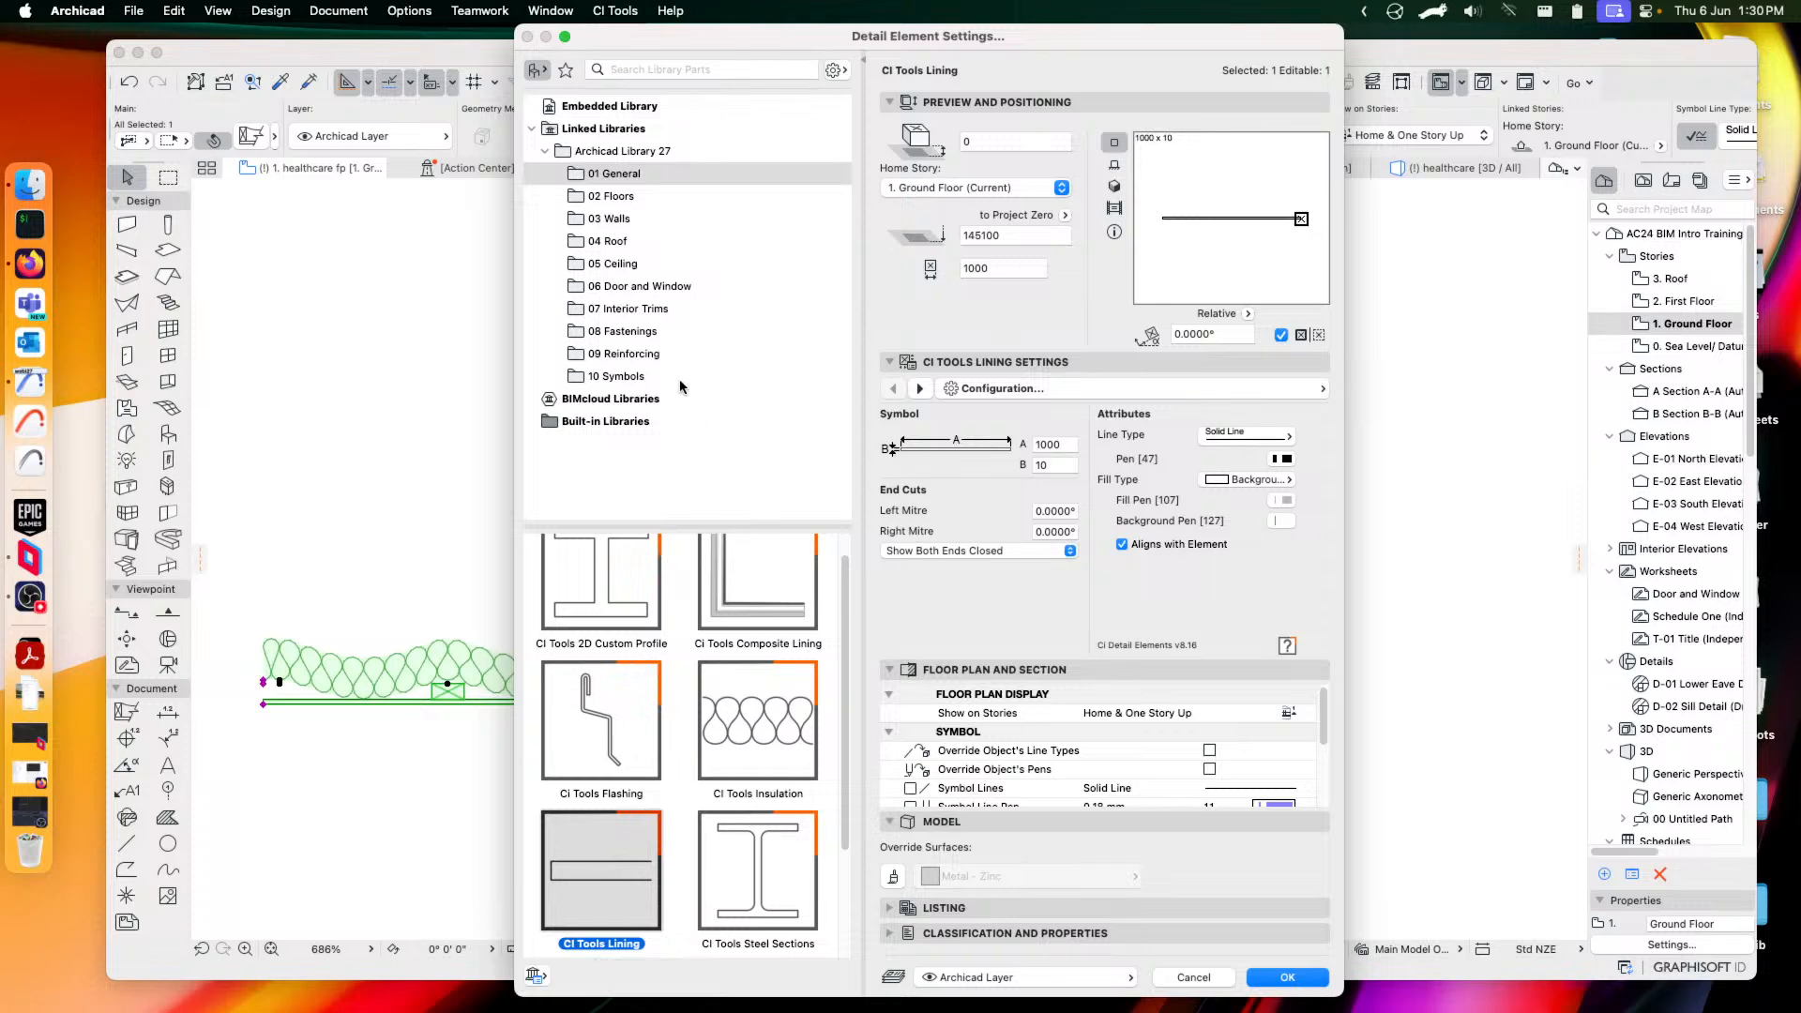
left_click(623, 287)
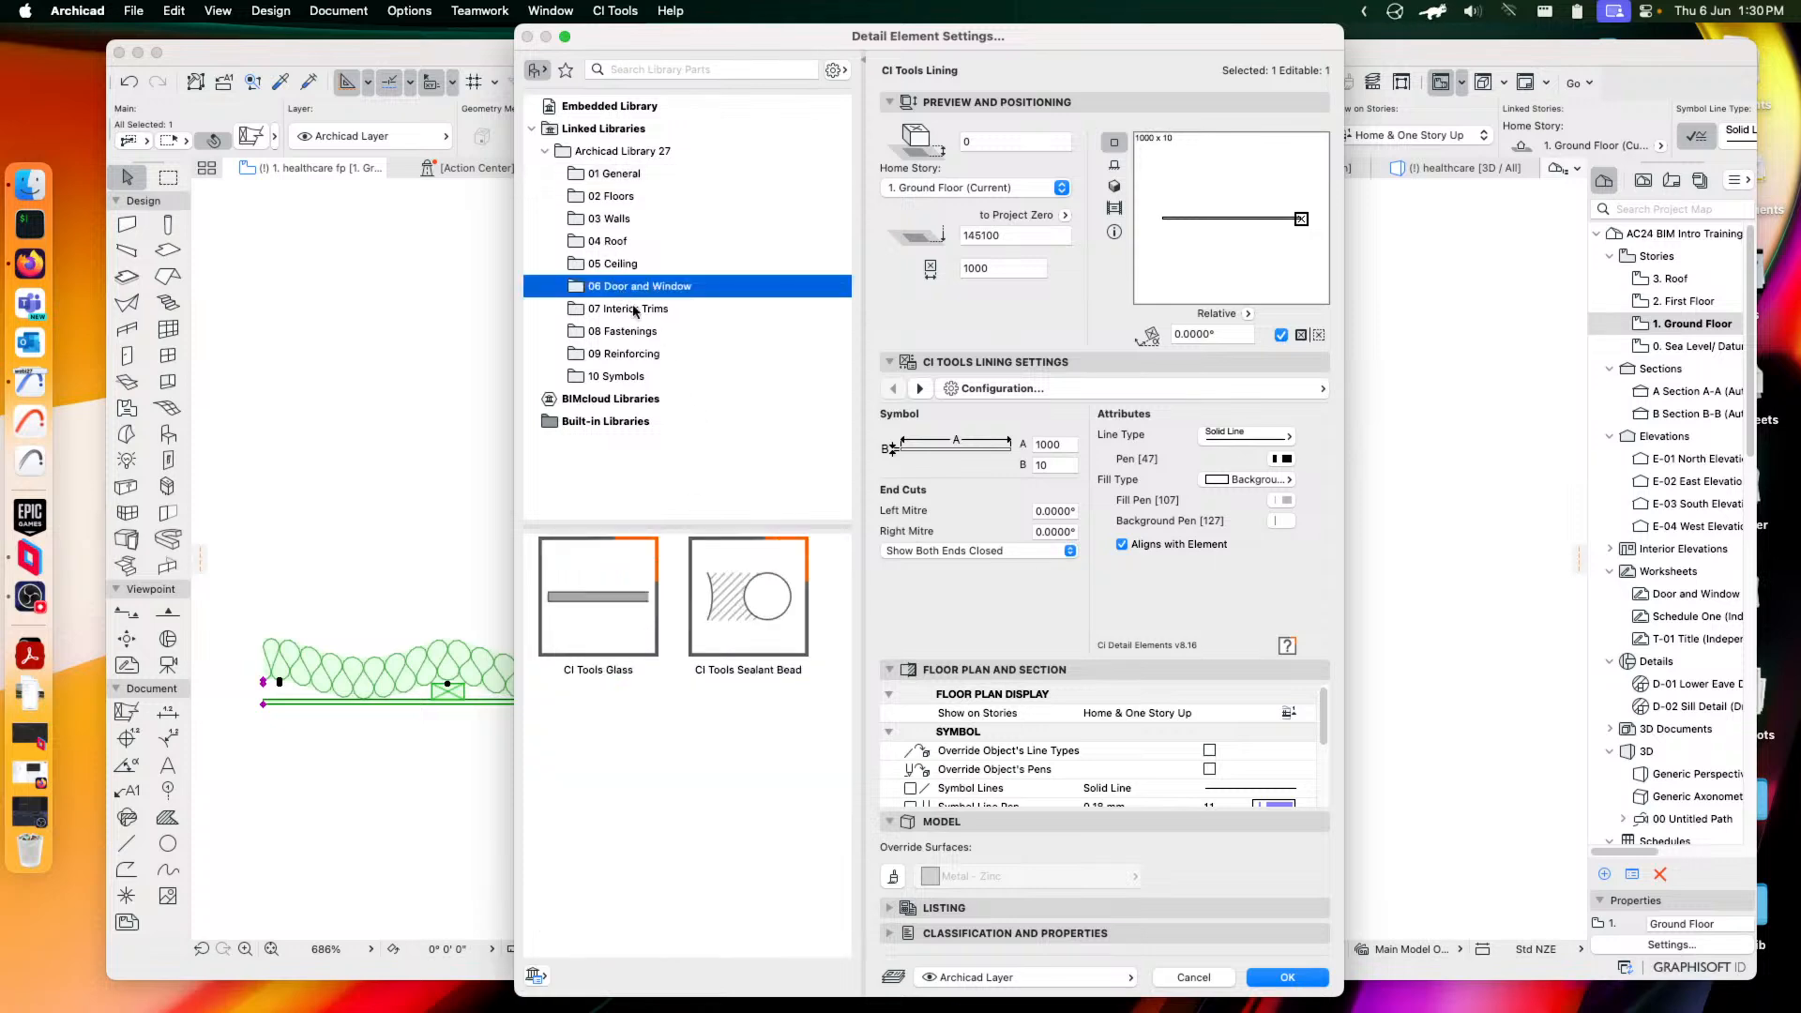
left_click(609, 641)
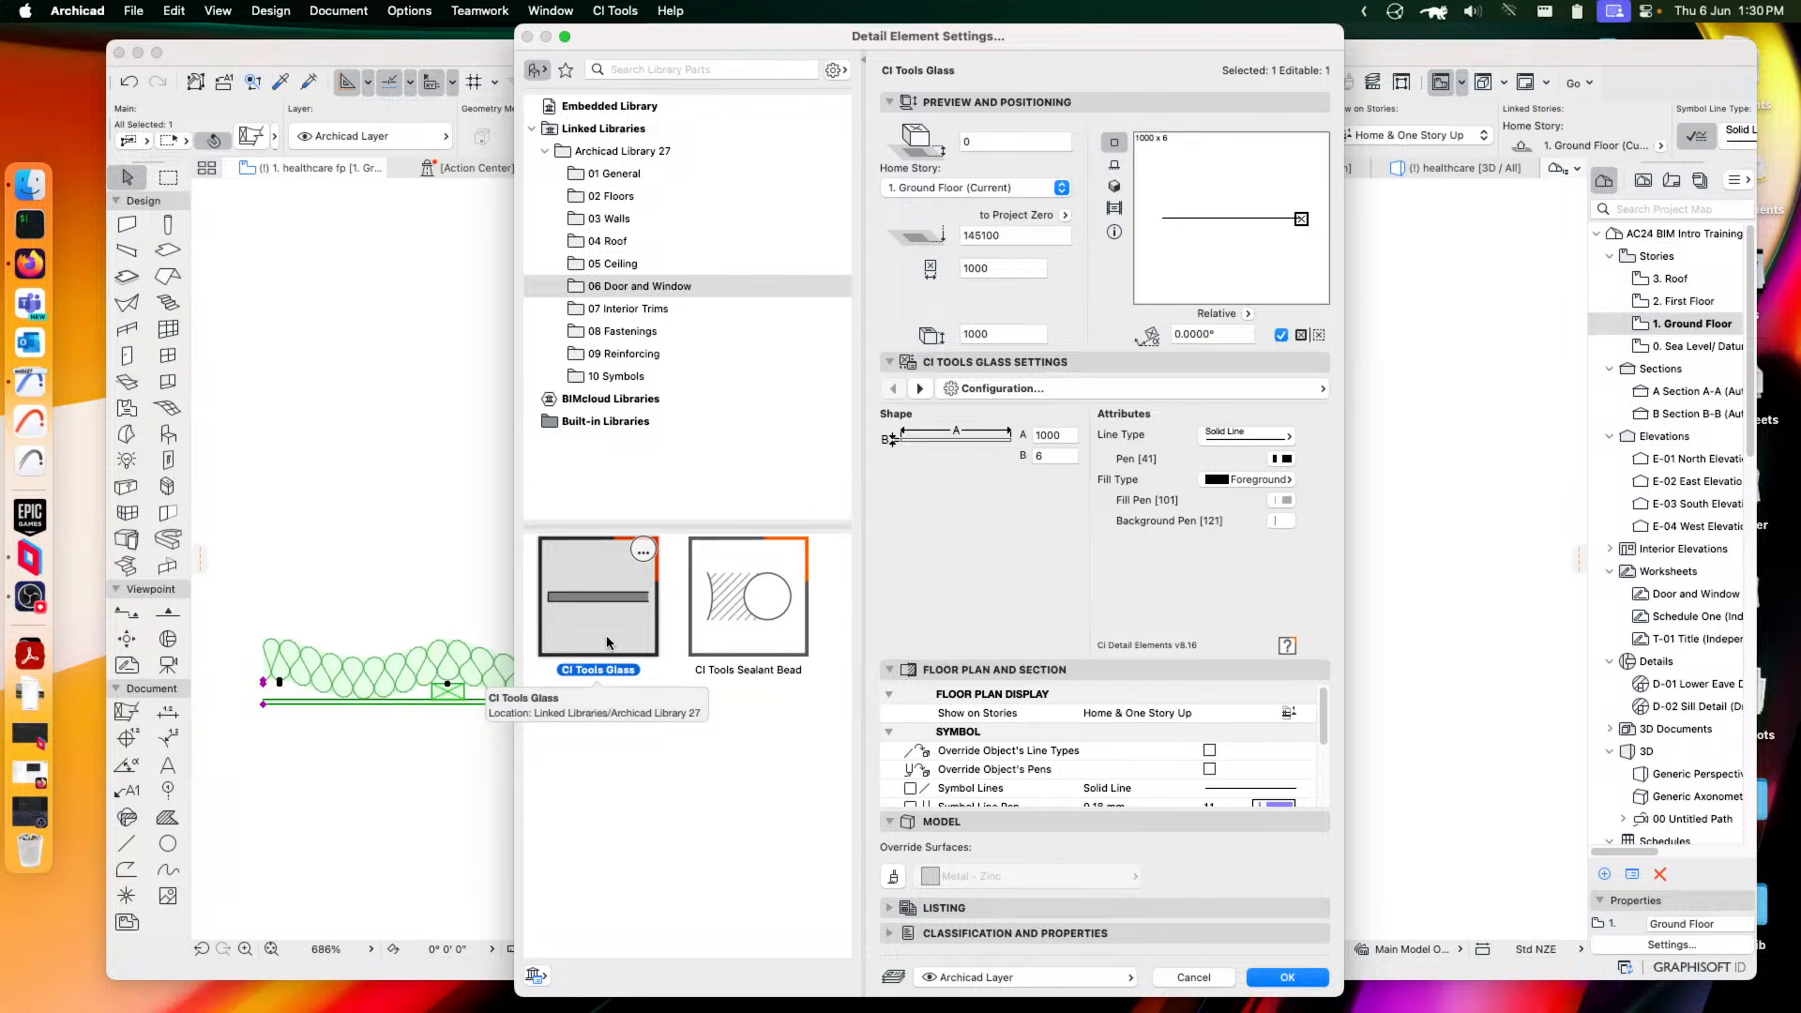
left_click(748, 615)
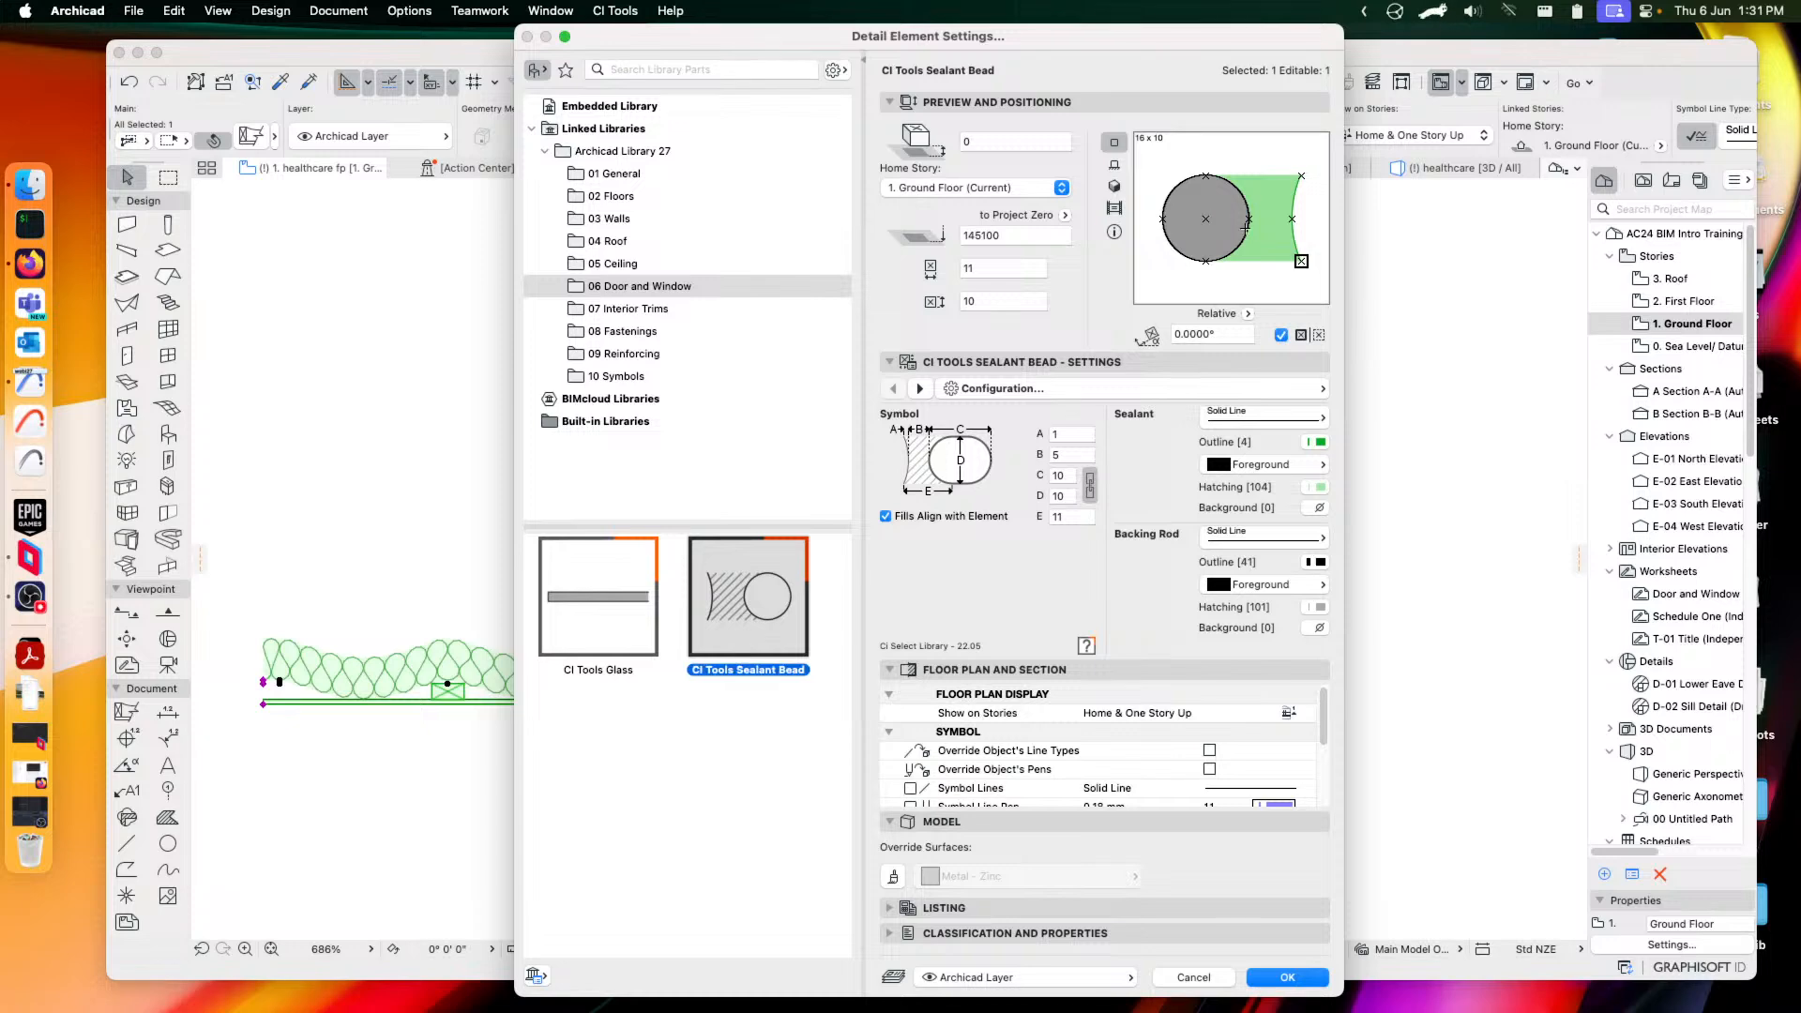
Choose the CI Tools Interior Trim Section from the interior trim parts
left_click(613, 309)
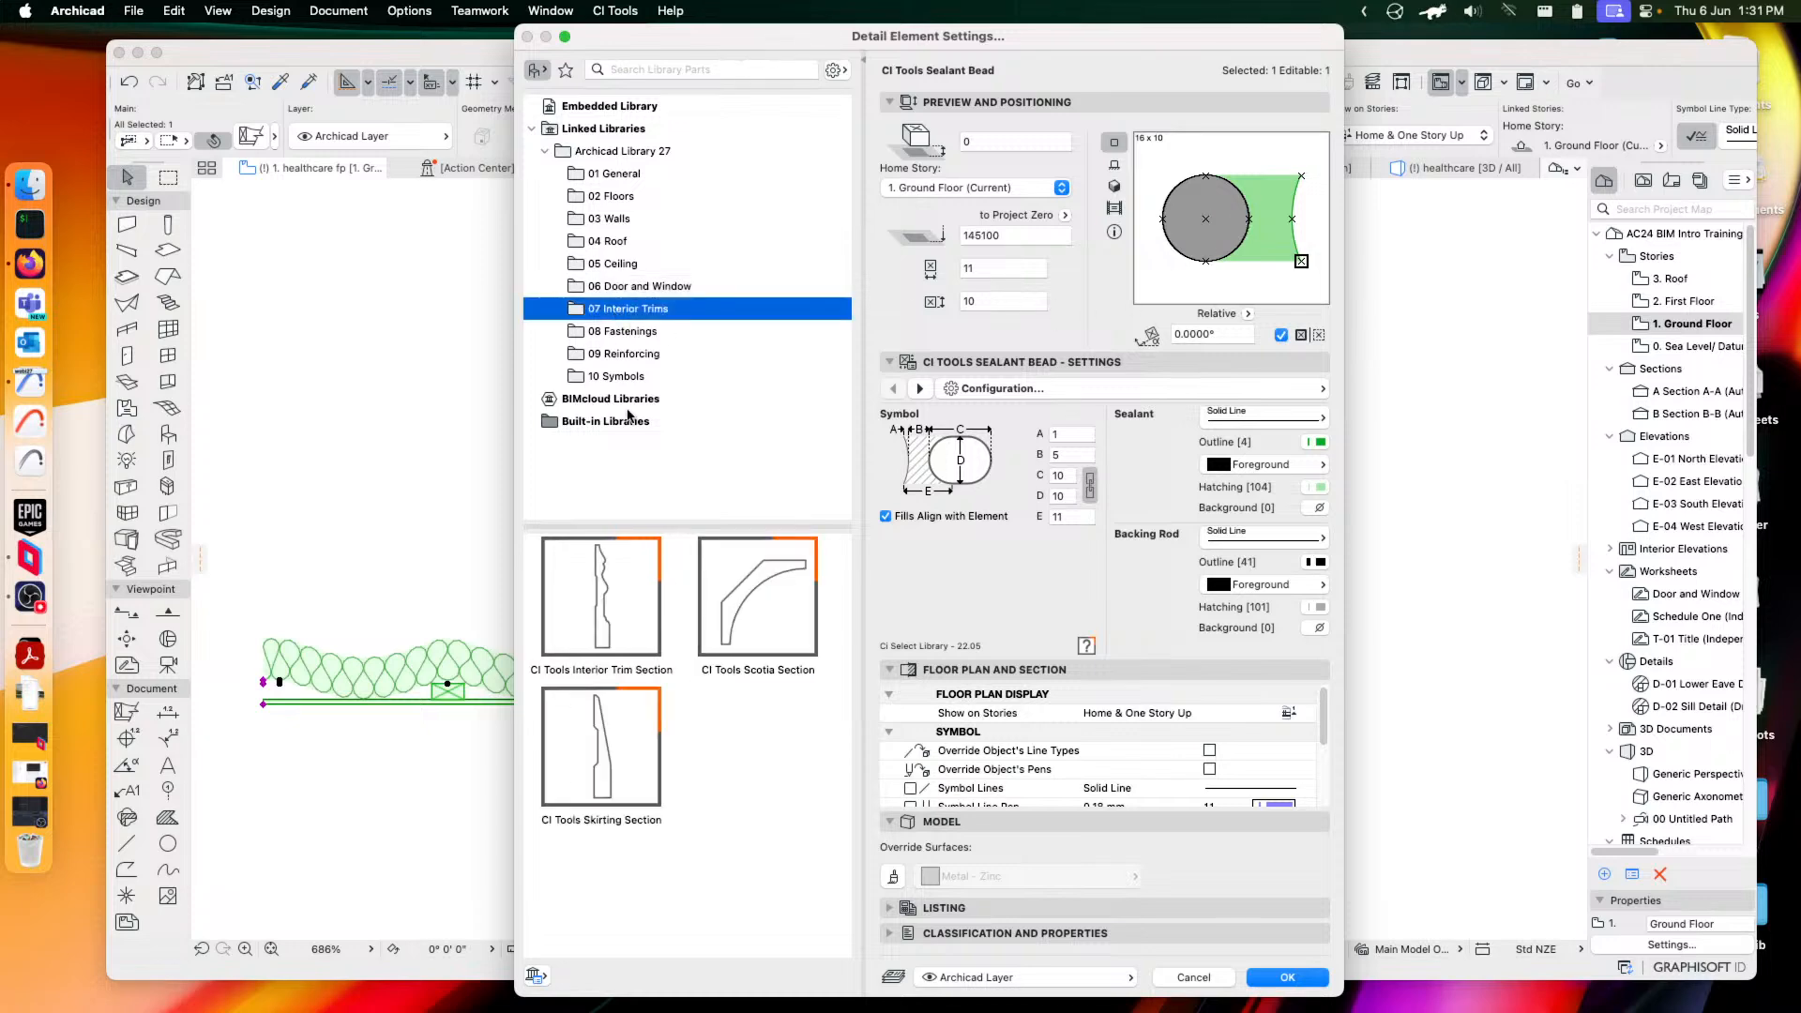
left_click(613, 627)
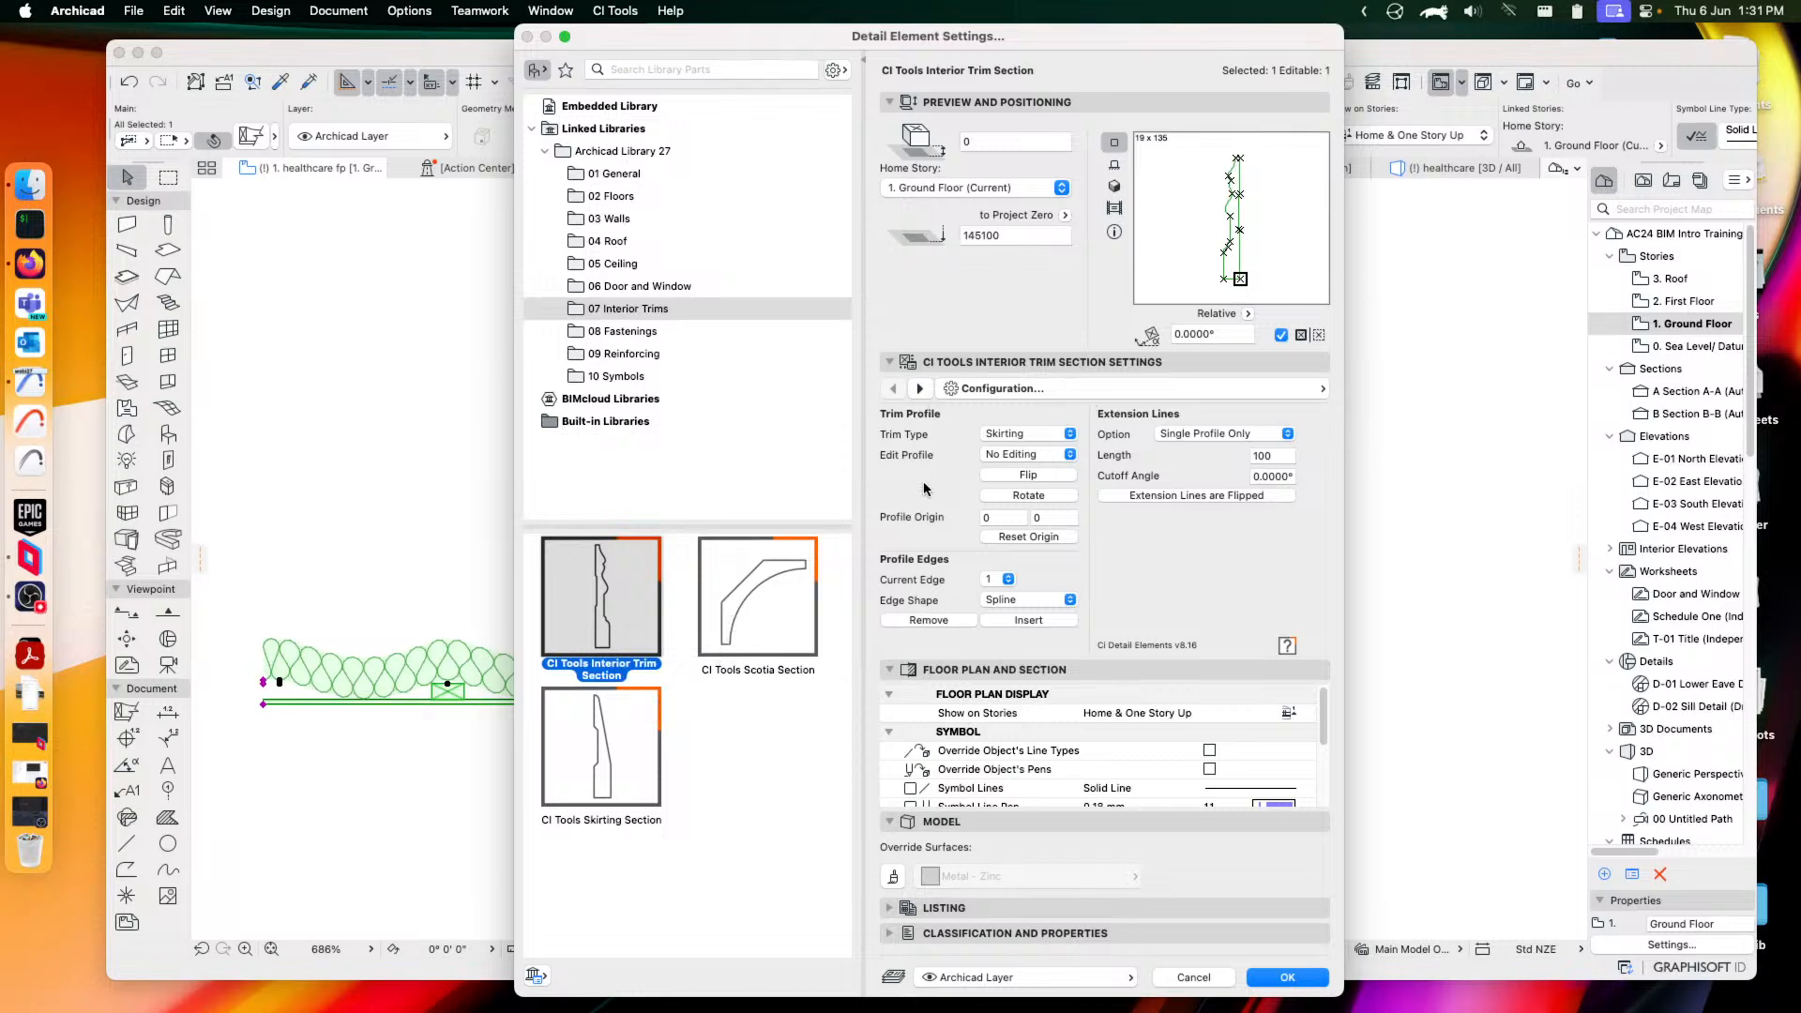
left_click(608, 175)
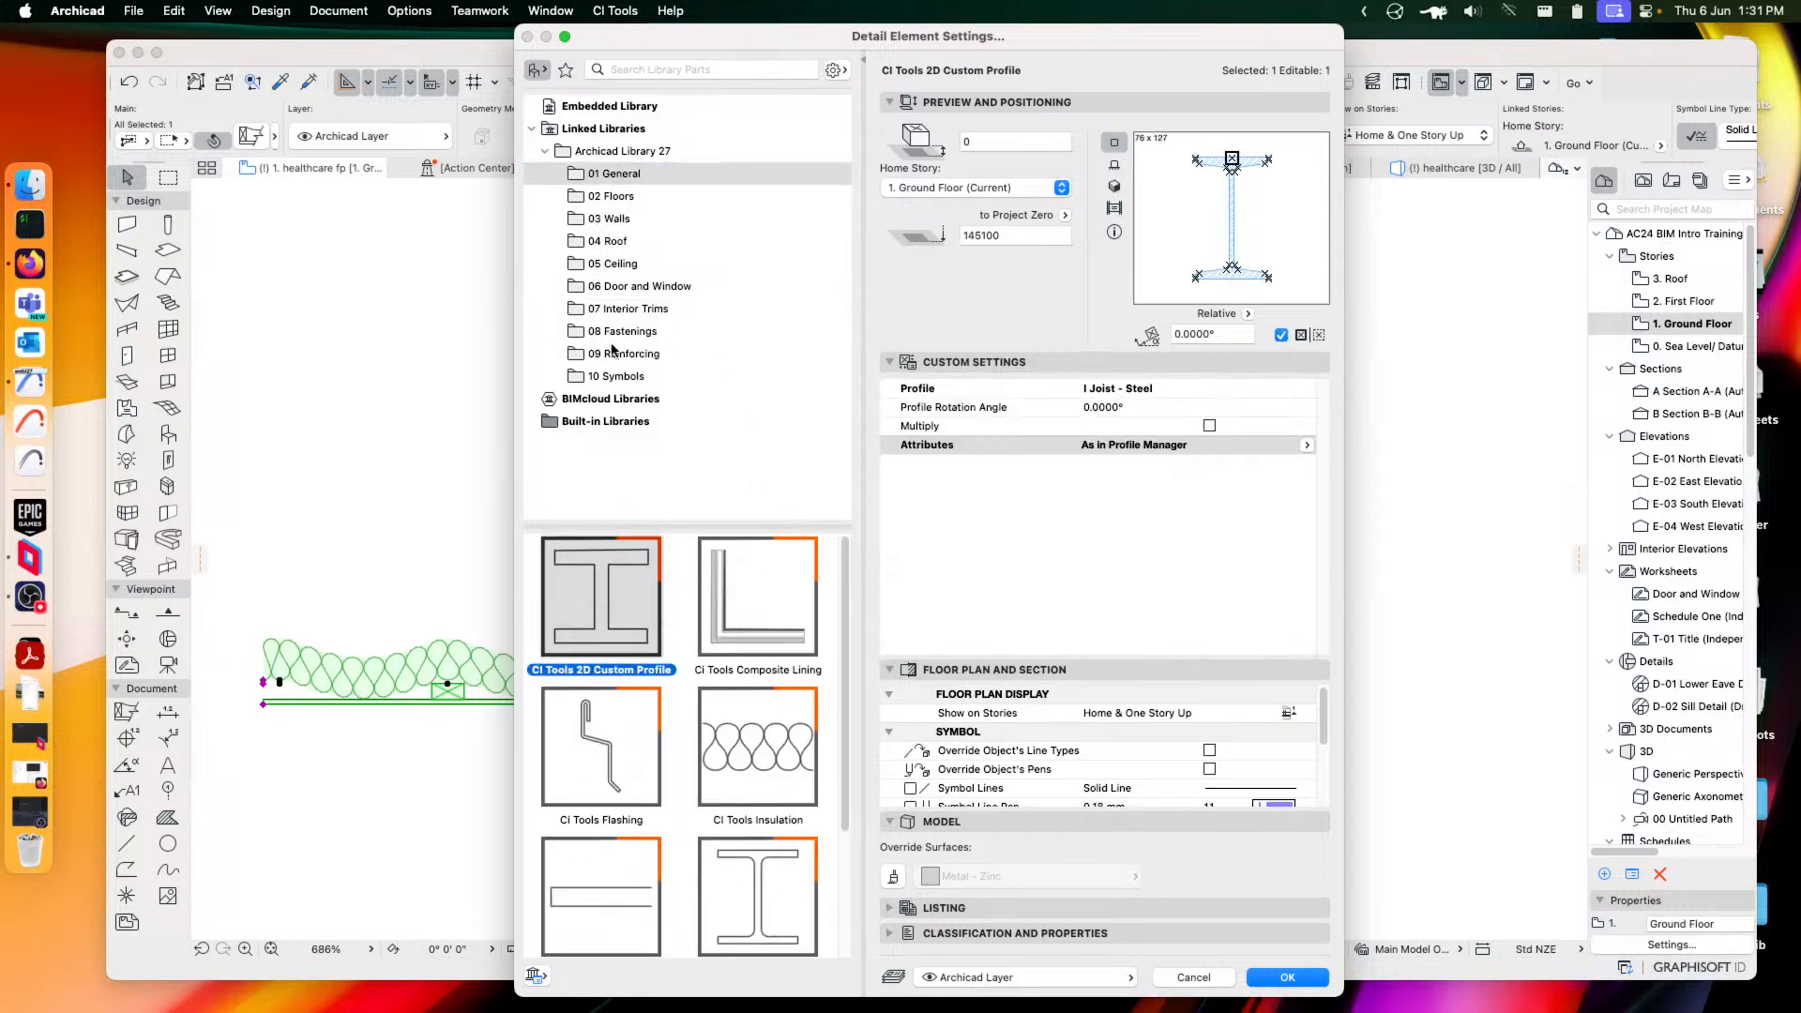
left_click(615, 310)
left_click(593, 628)
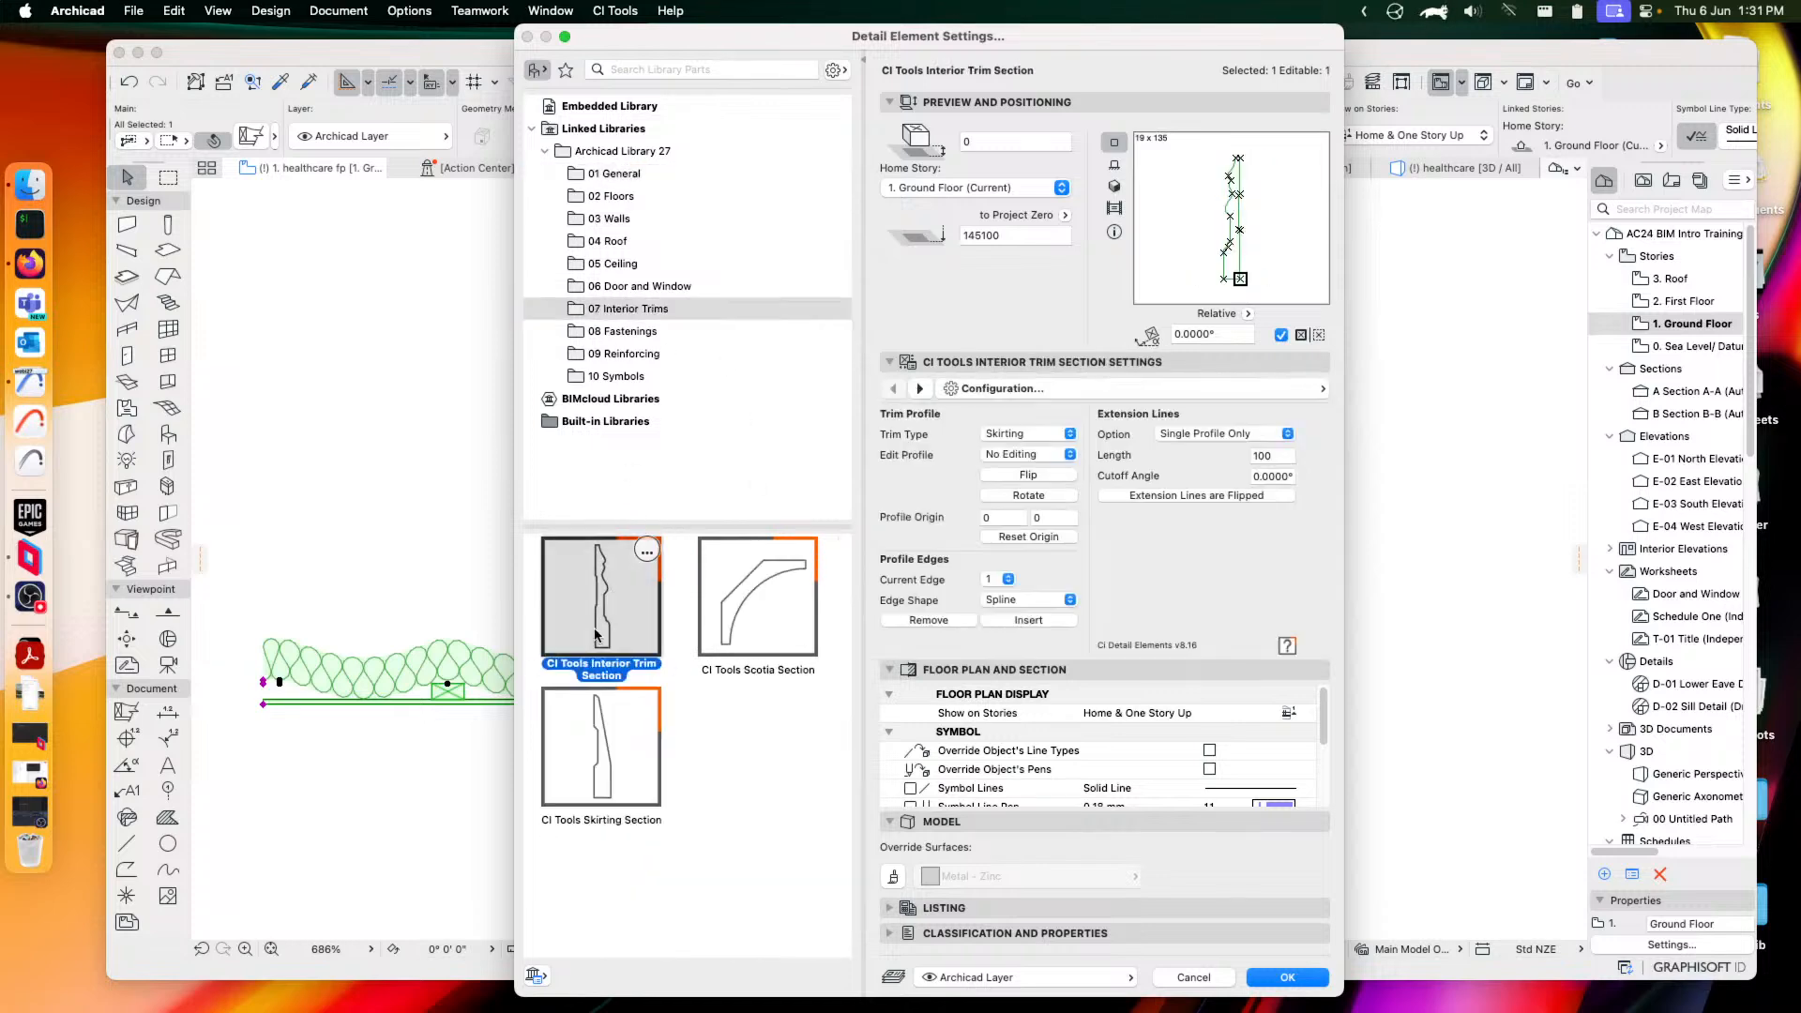
Try Scotia and Dado Rail trim types and toggle profile edge editing on and off
left_click(1007, 442)
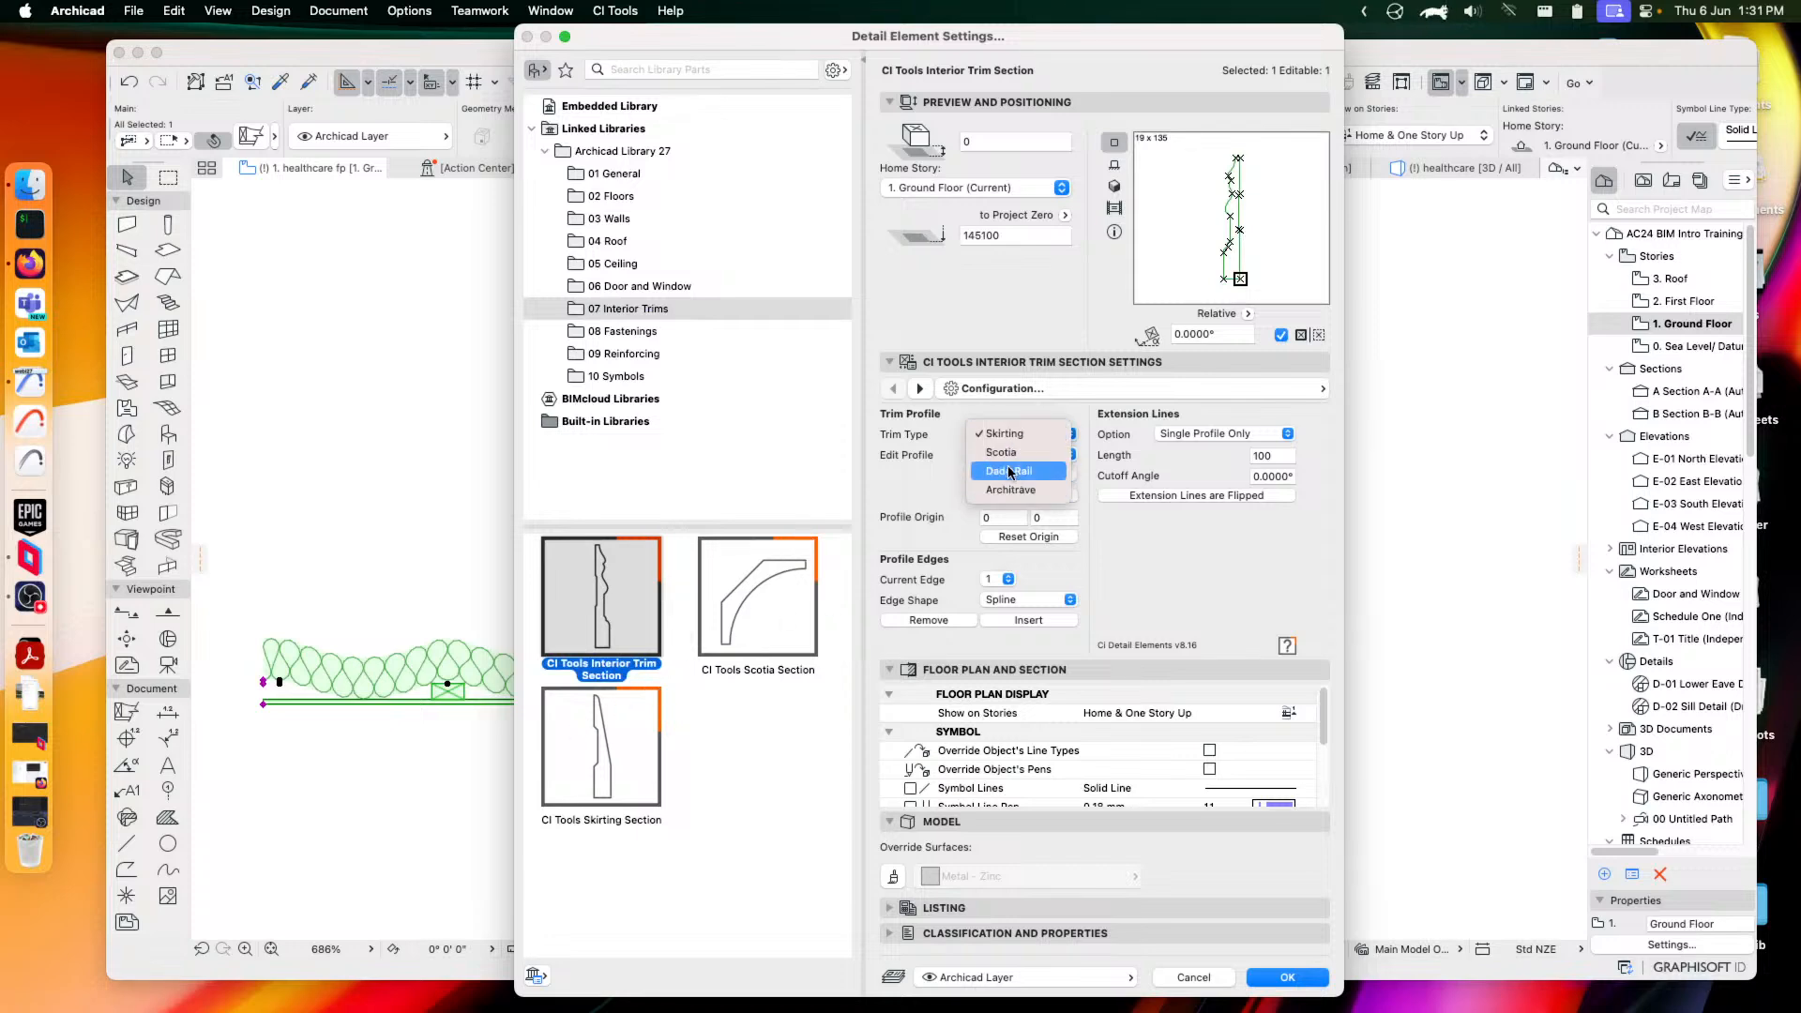
left_click(1011, 455)
left_click(1028, 434)
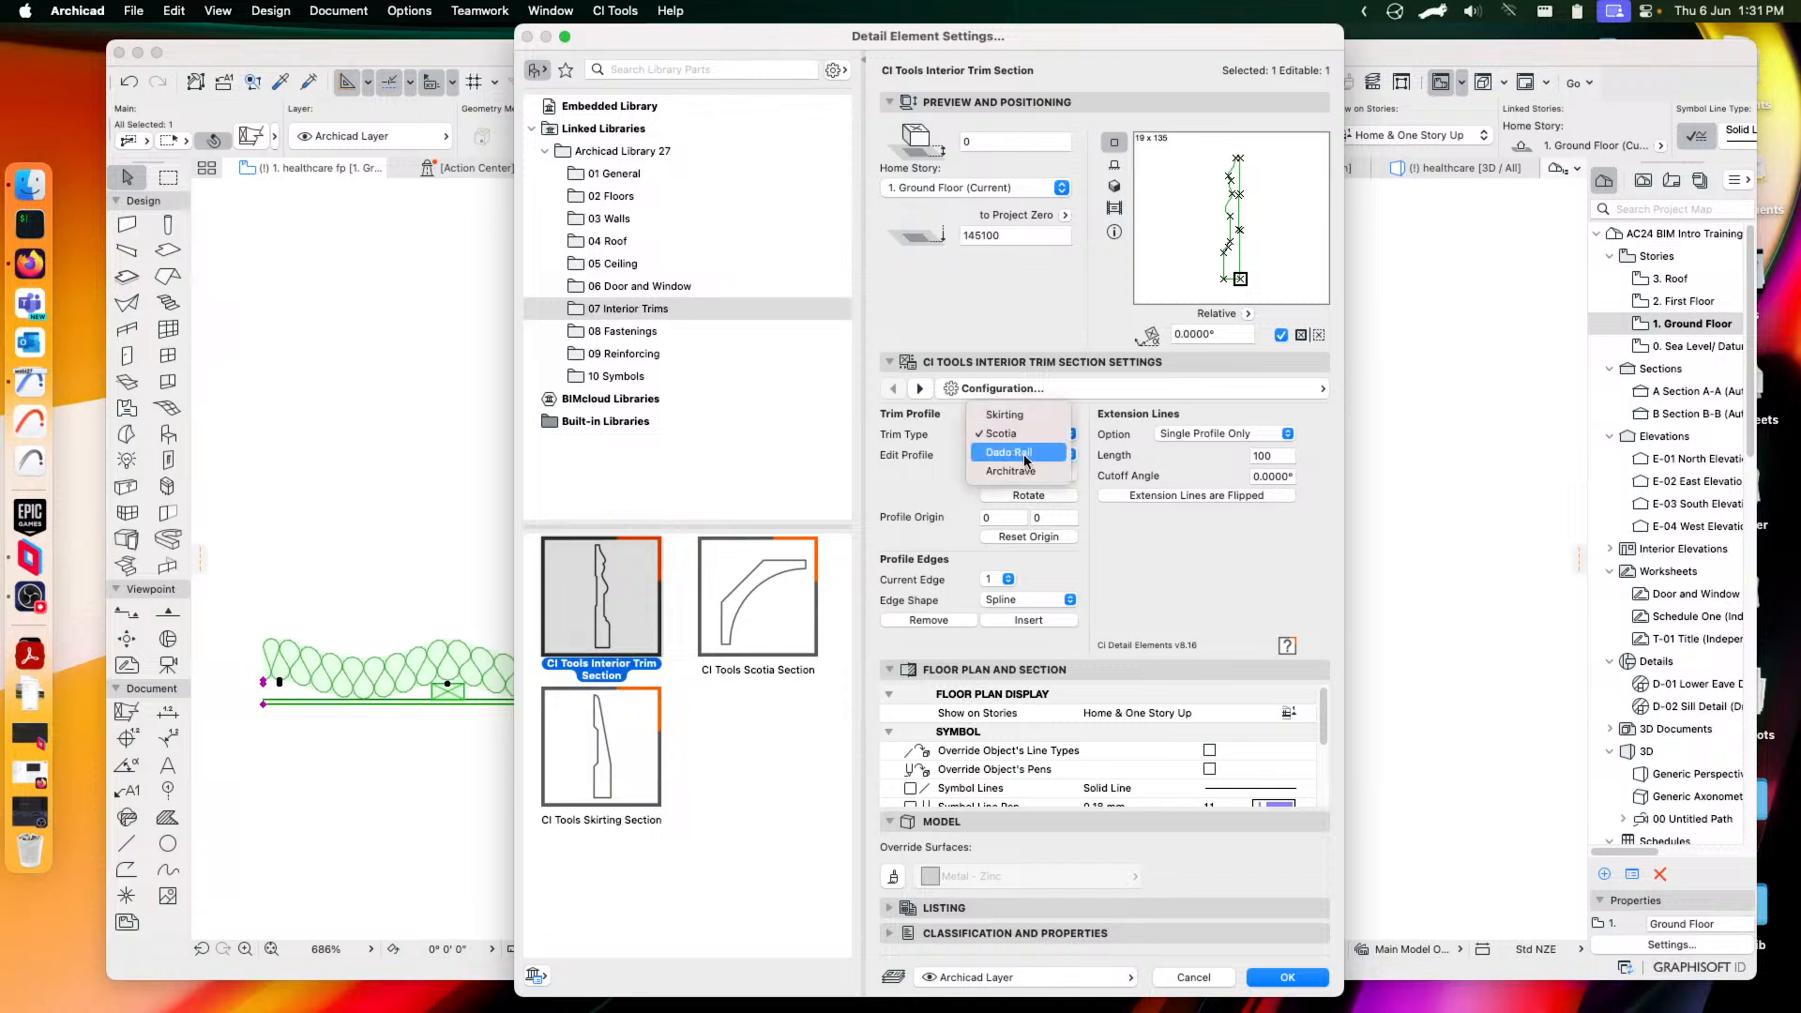
left_click(1021, 453)
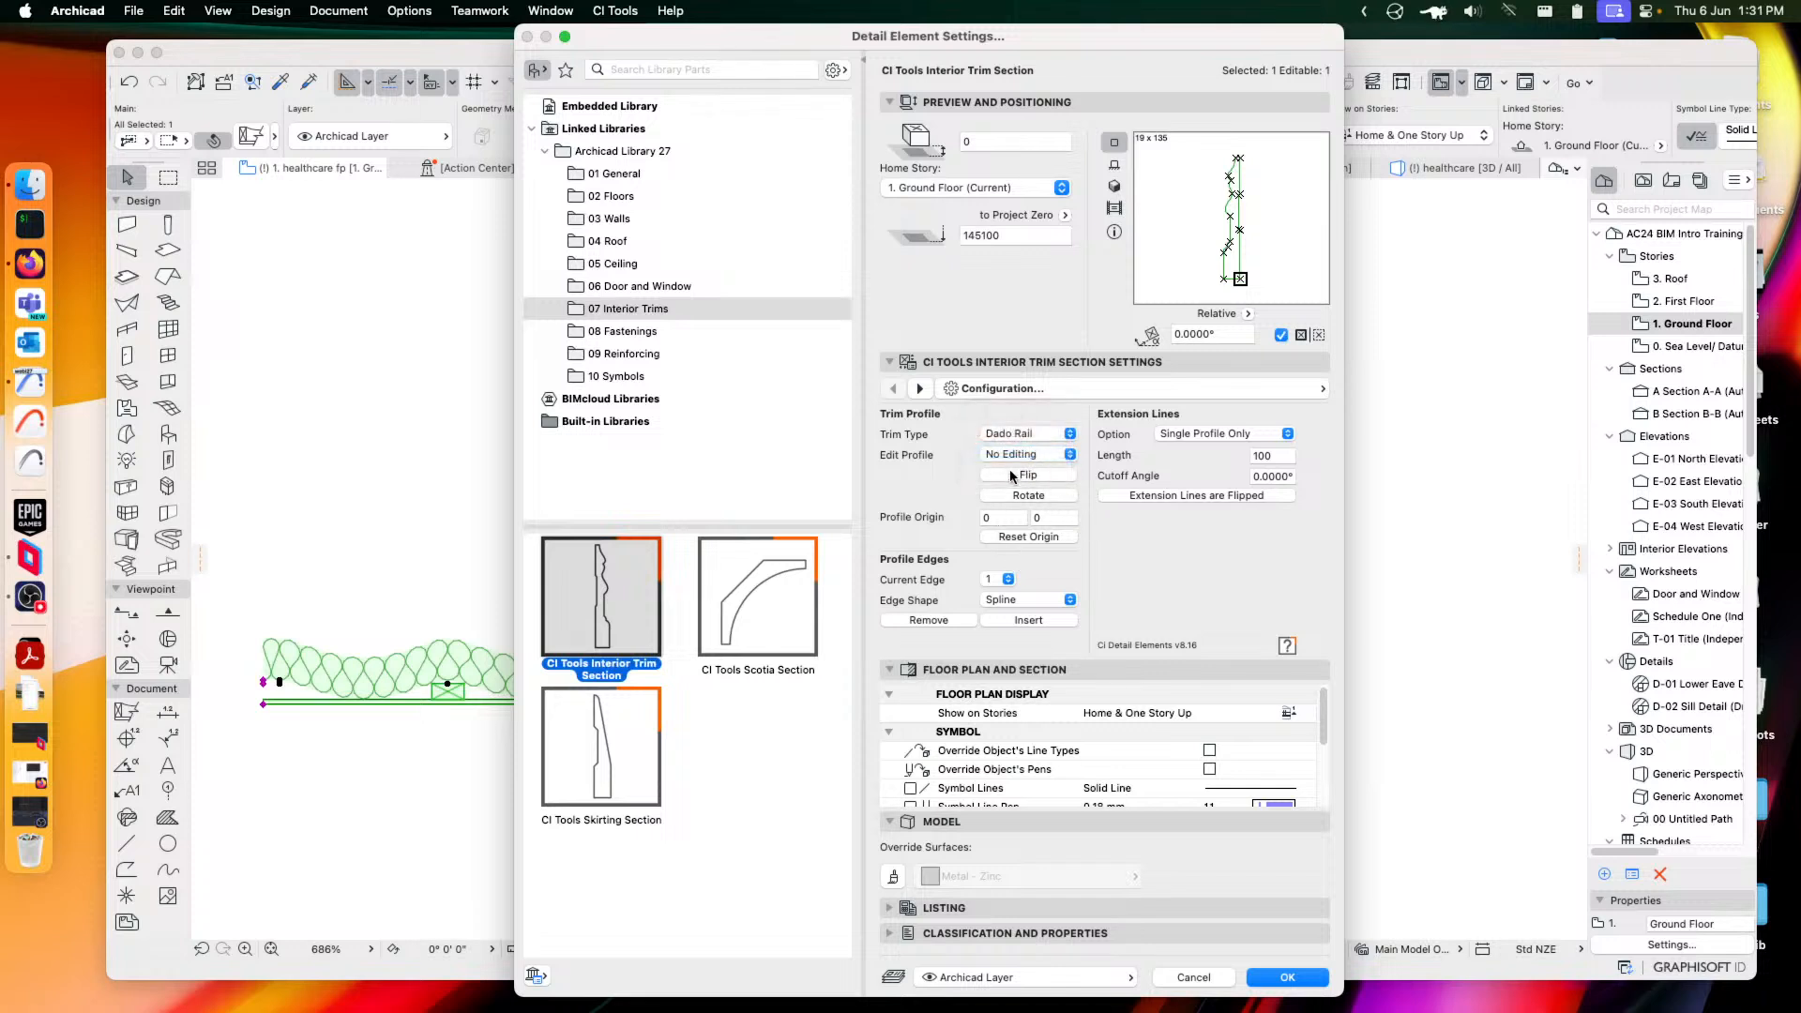
left_click(1027, 455)
left_click(1017, 475)
left_click(1027, 454)
left_click(1011, 435)
Preview the Scotia and Skirting sections, then list the 08 Fastenings parts
left_click(755, 605)
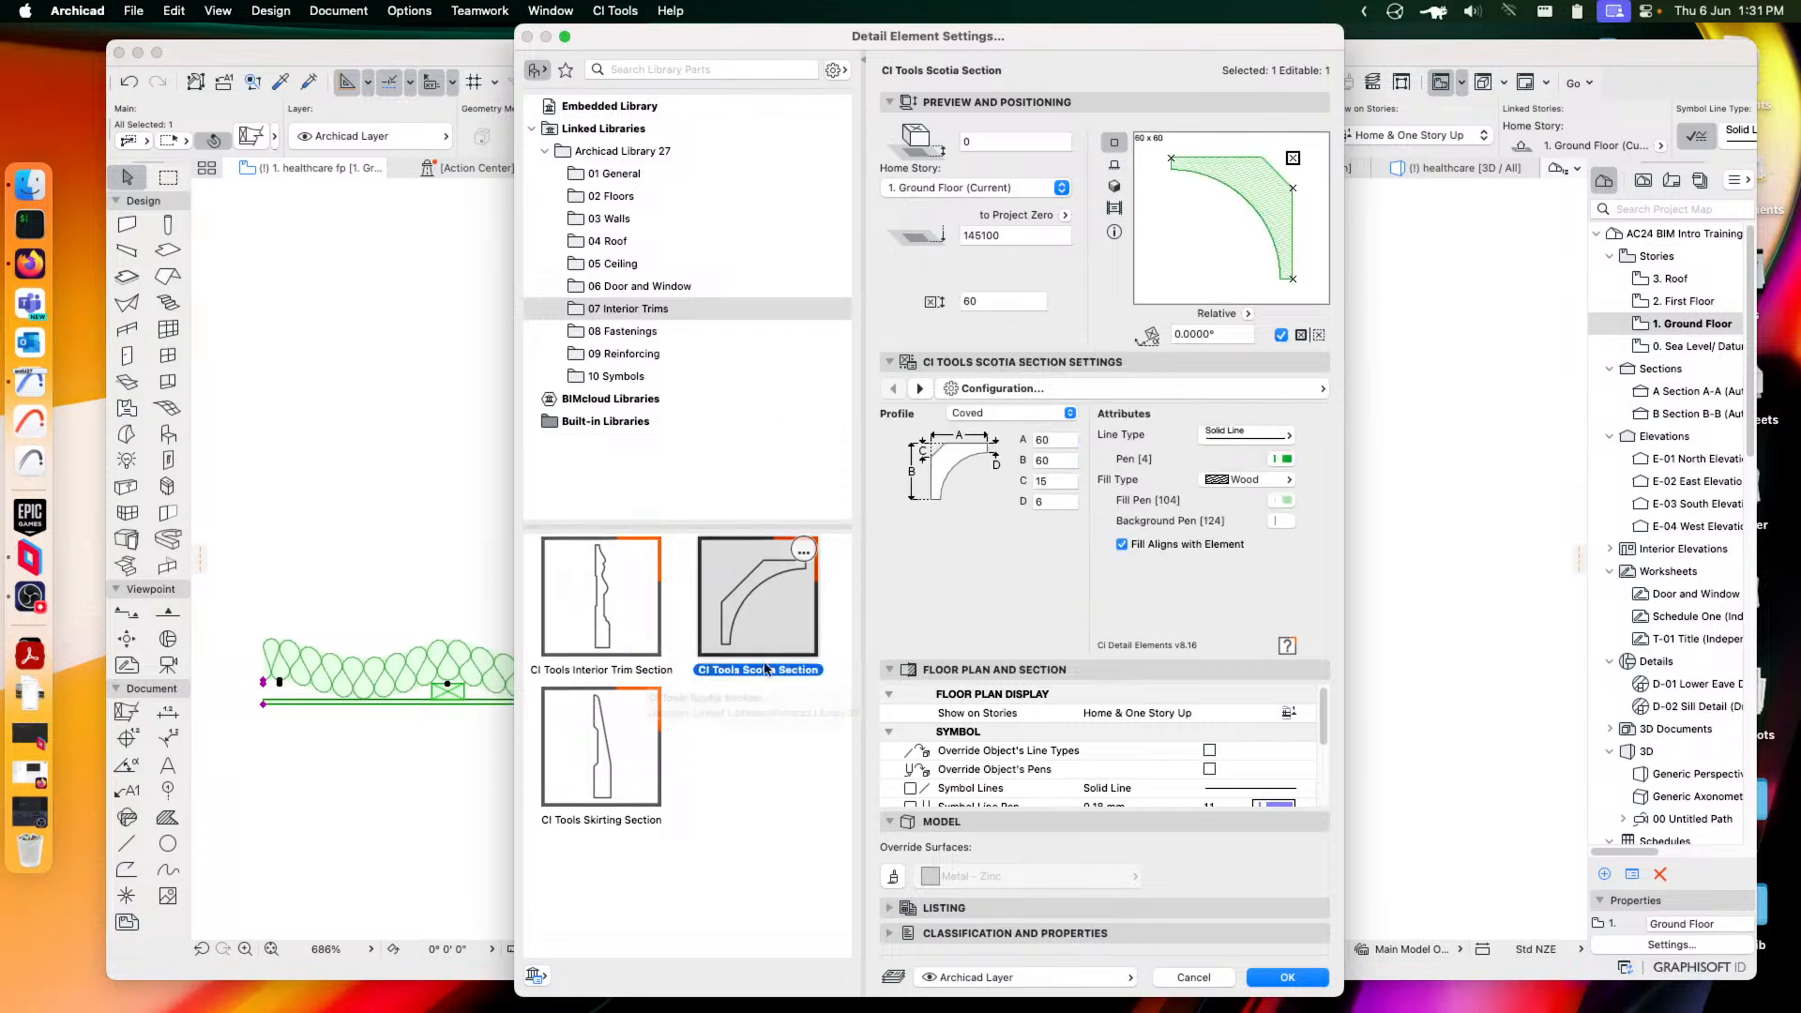
left_click(592, 734)
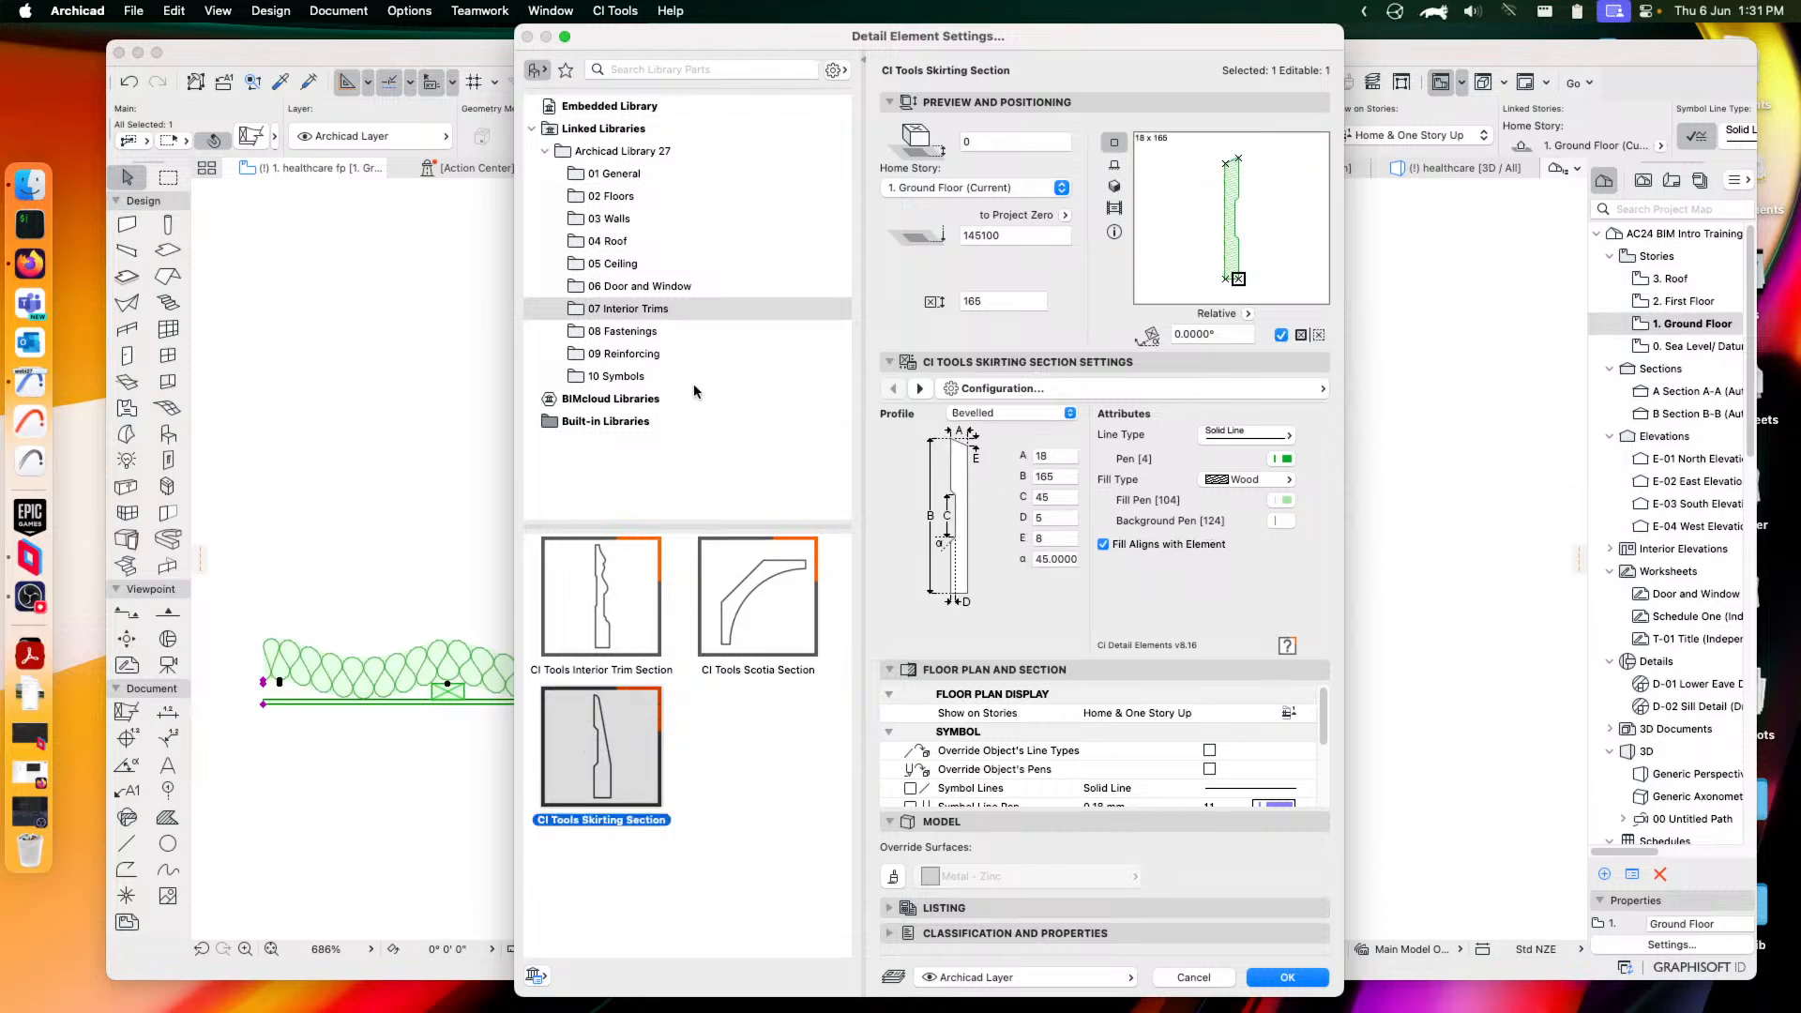
left_click(627, 334)
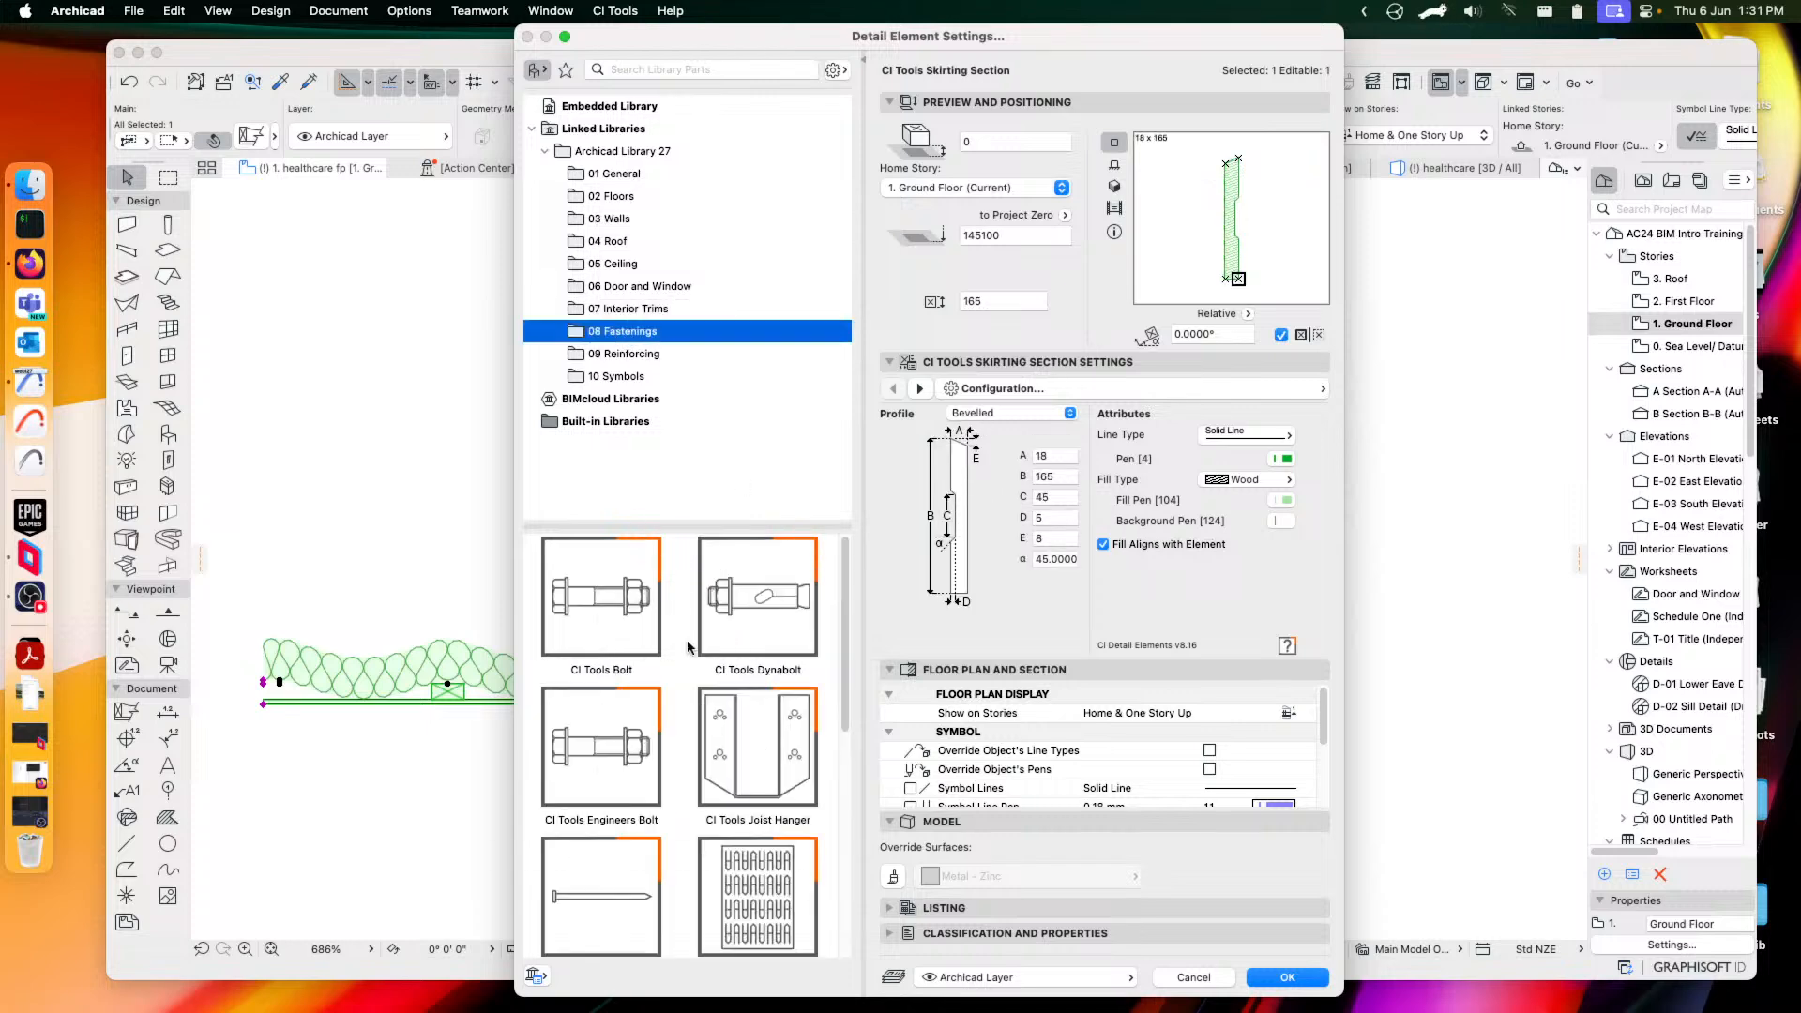
Preview the CI Tools Bolt, Joist Hanger and Nail fastenings
left_click(601, 606)
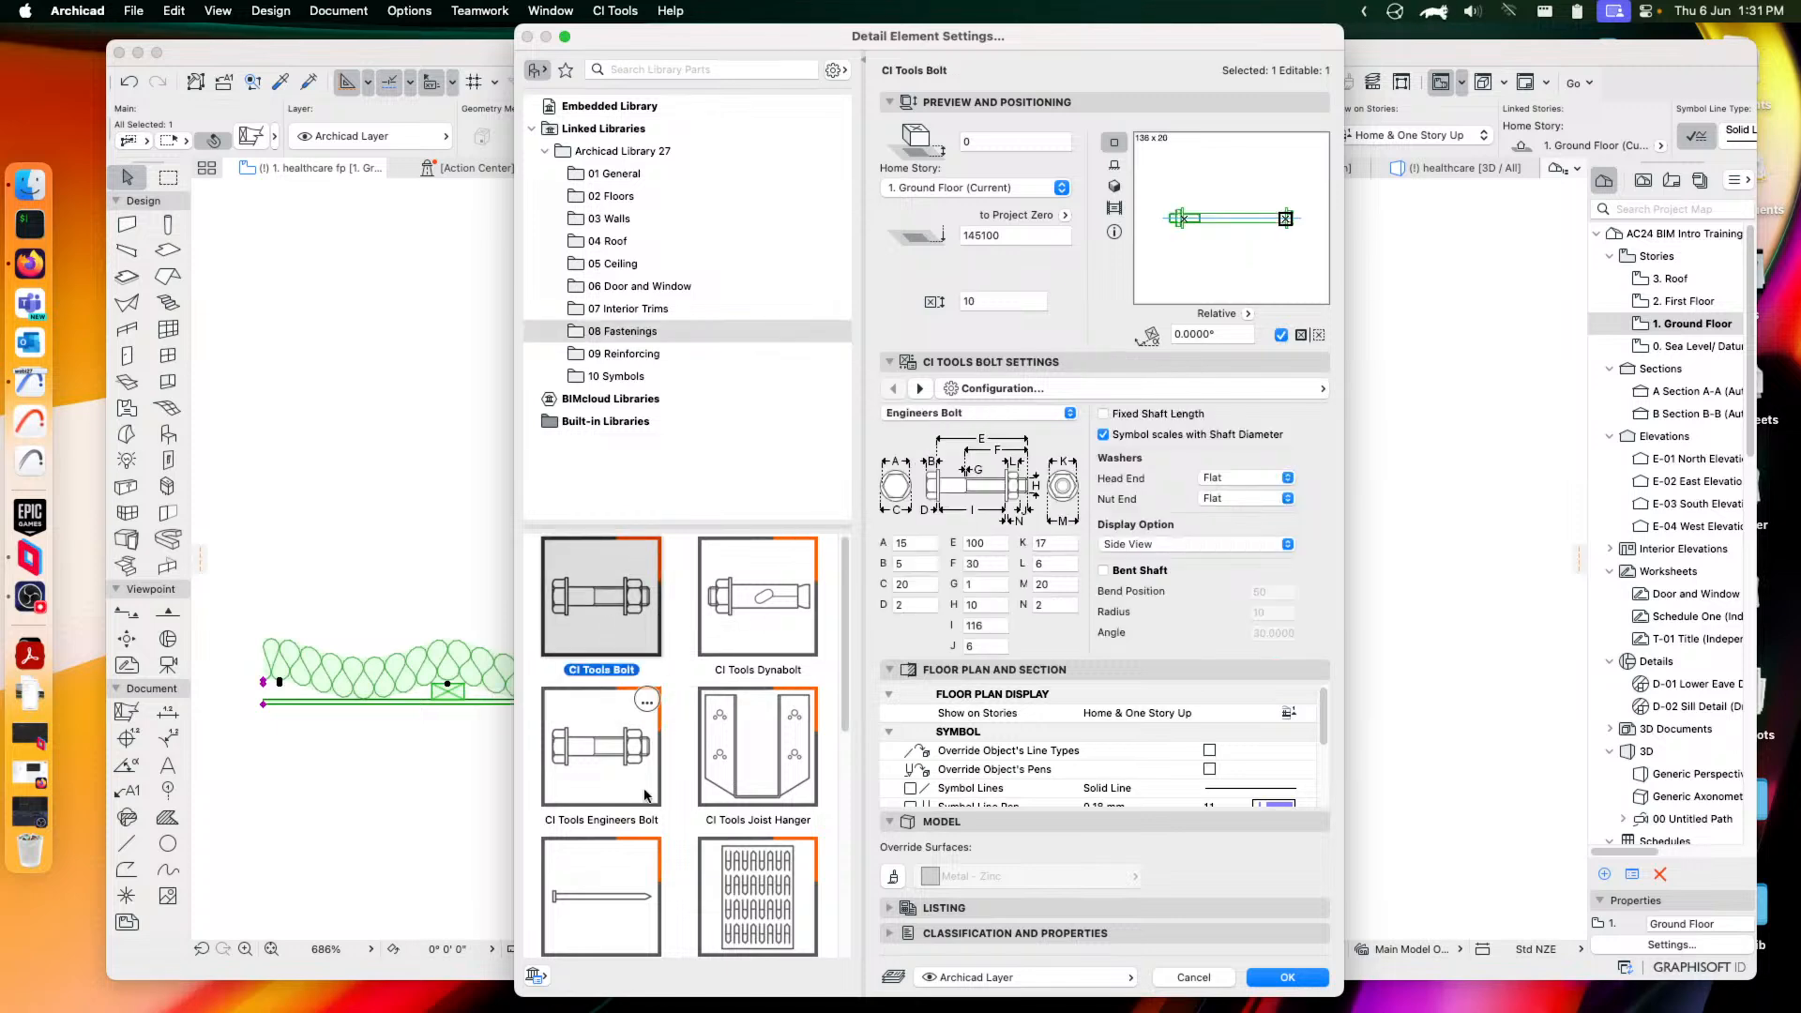
scroll(693, 786, "down", 3)
scroll(741, 765, "up", 3)
left_click(763, 762)
scroll(763, 758, "down", 3)
left_click(622, 805)
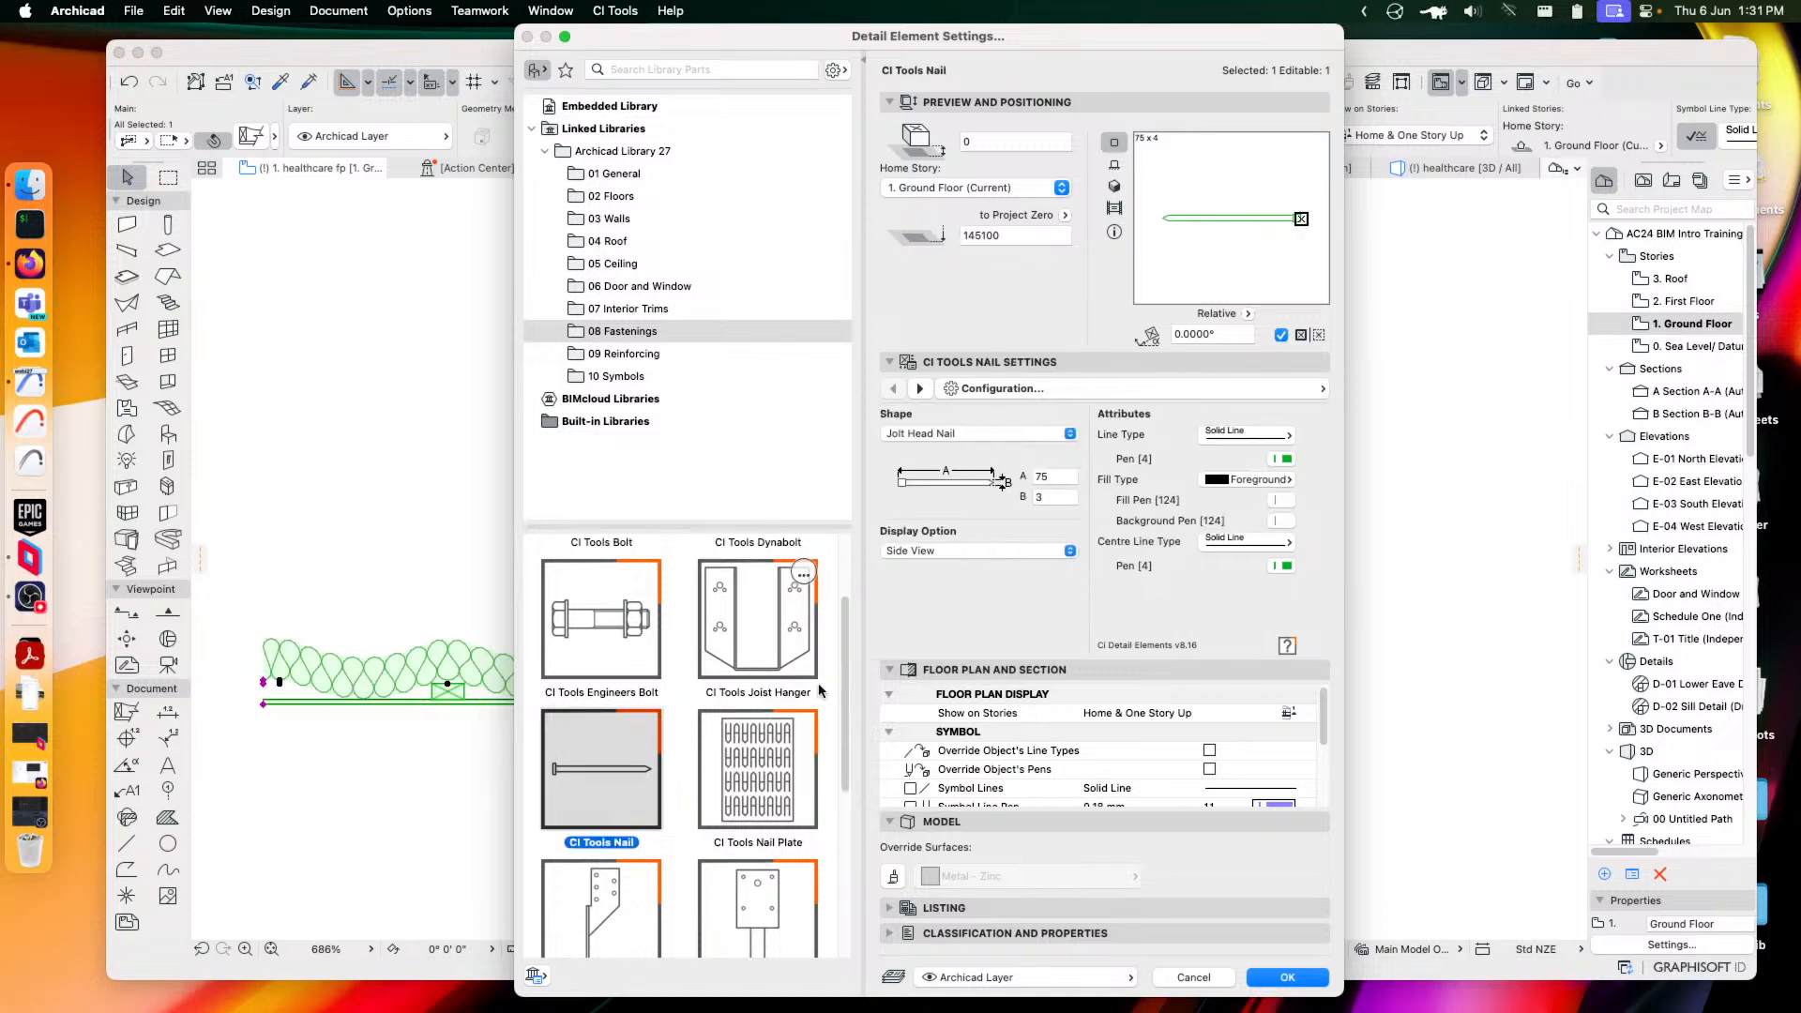
scroll(763, 622, "down", 3)
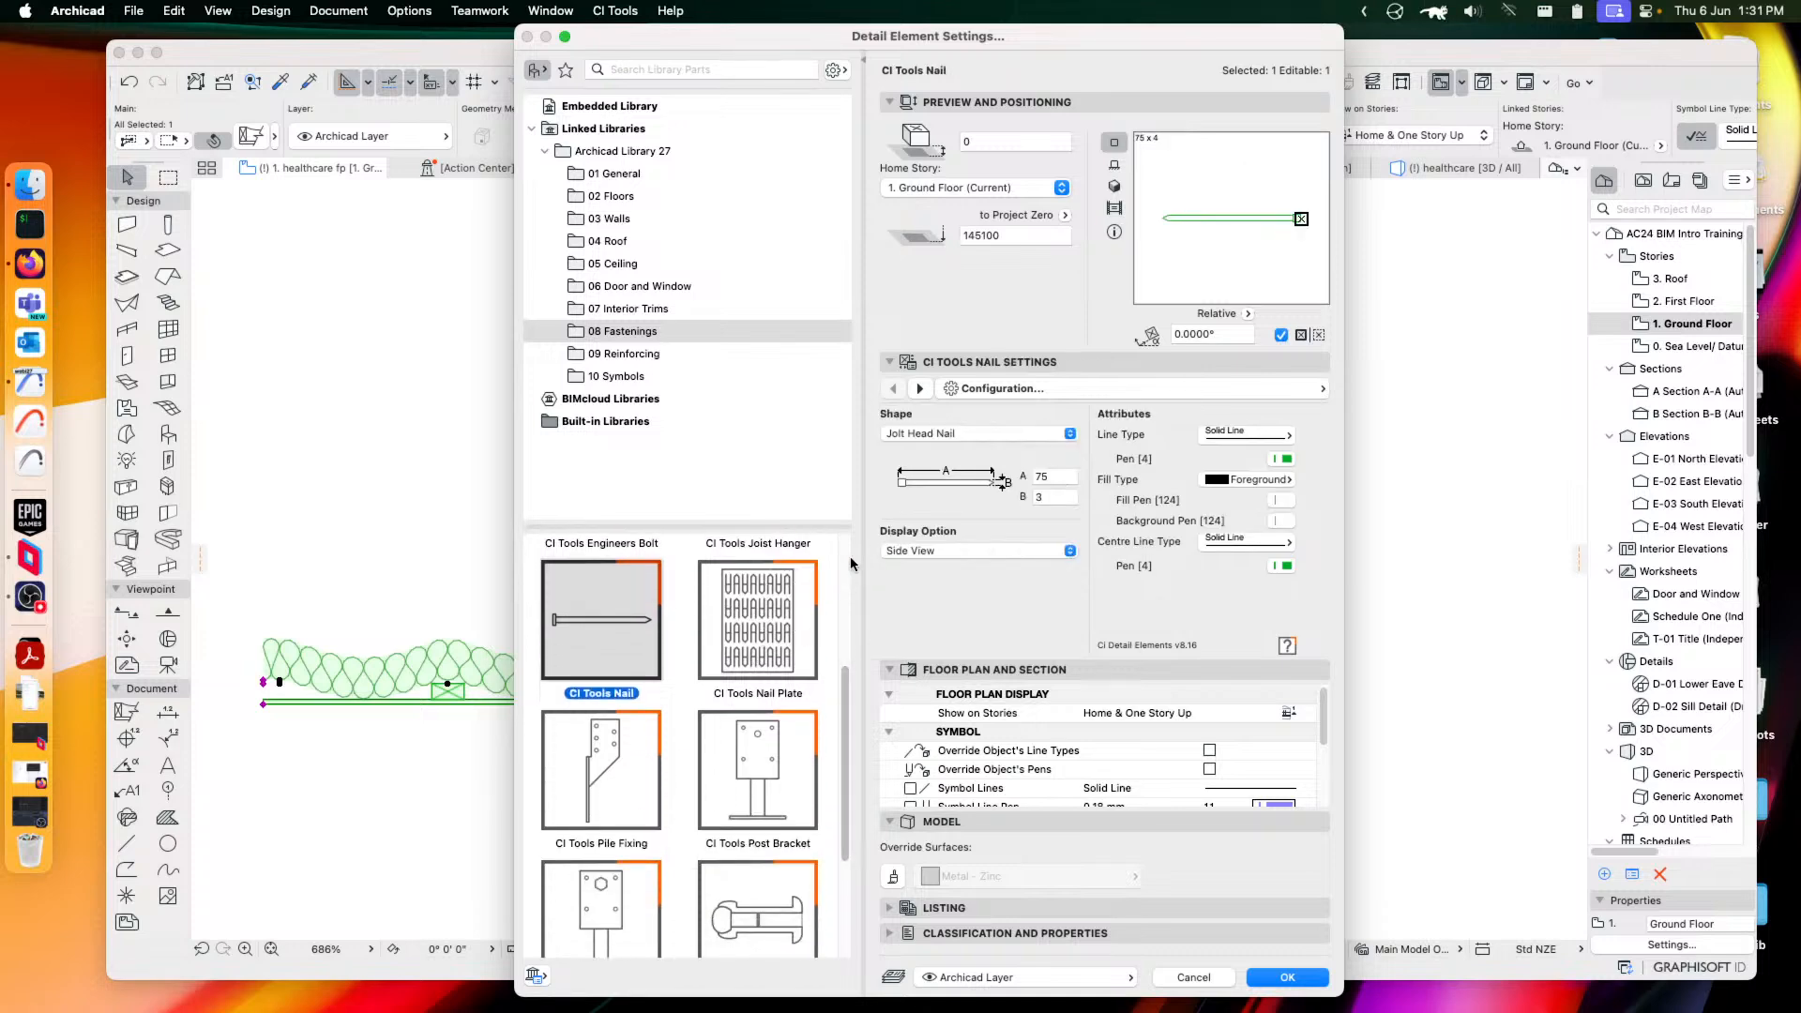
scroll(606, 644, "up", 4)
Set the CI Tools Bolt to Dome Head with a Spring head-end washer
left_click(601, 642)
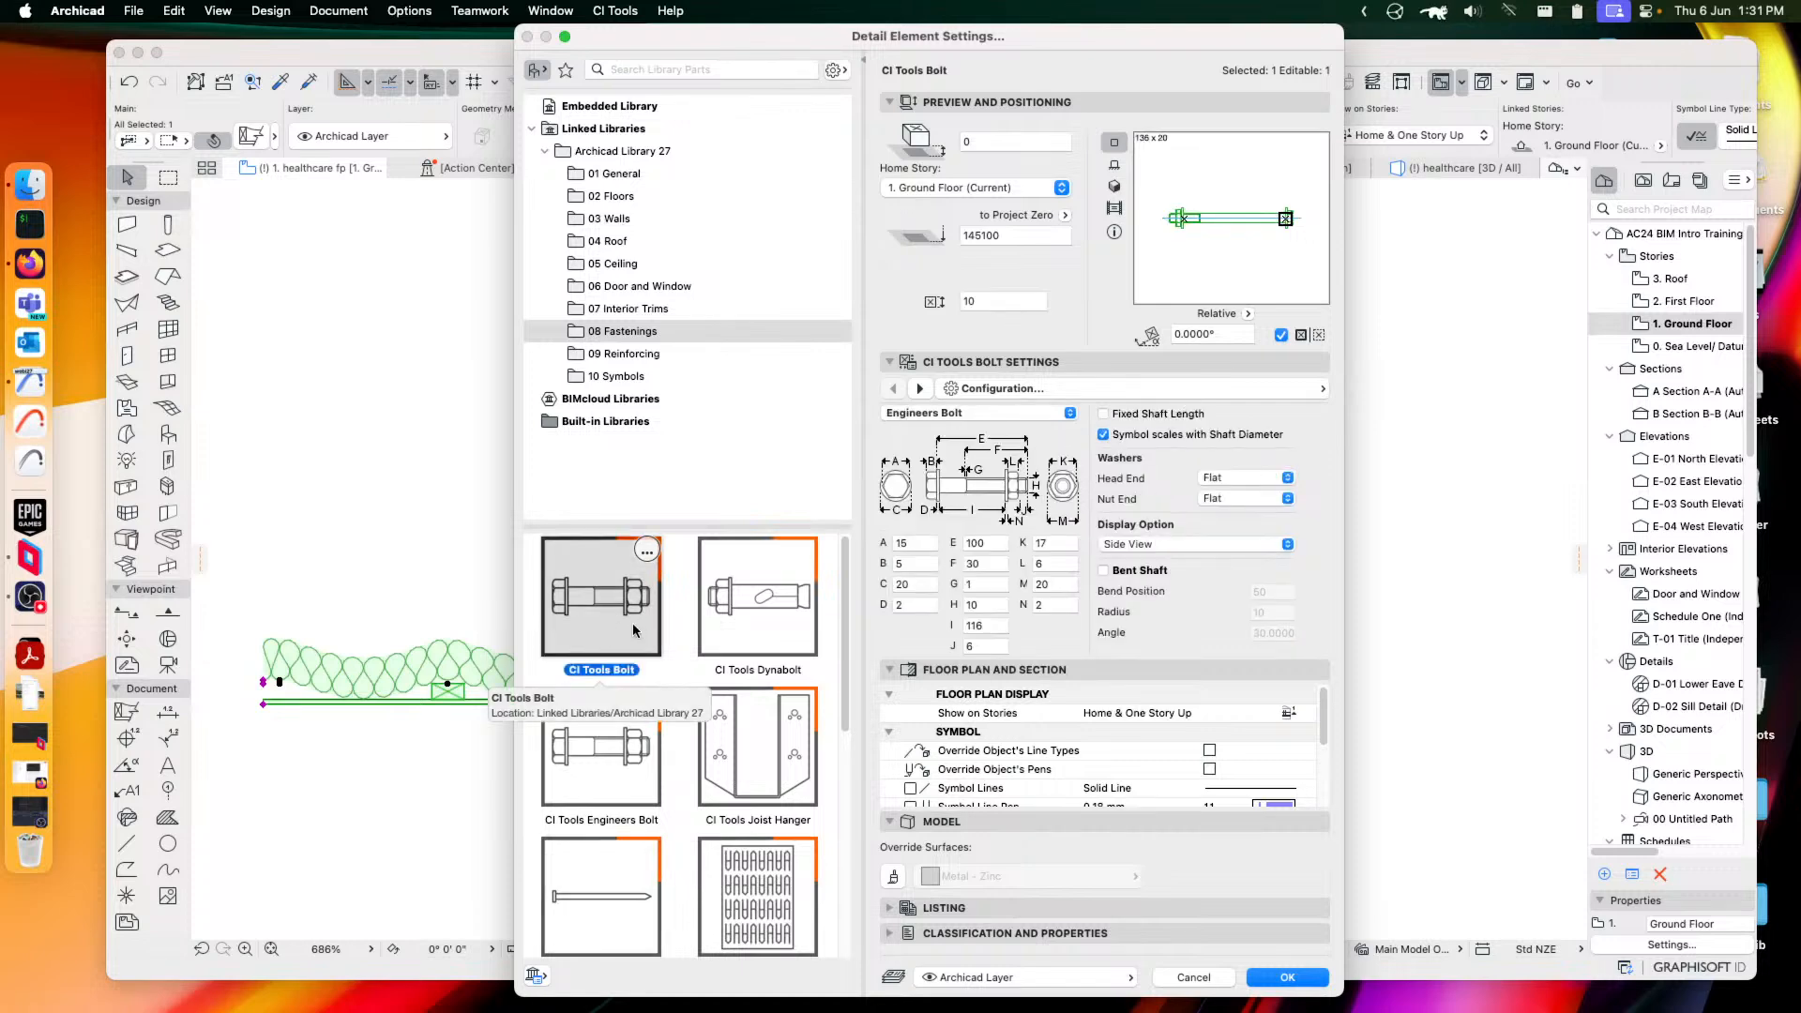
left_click(981, 417)
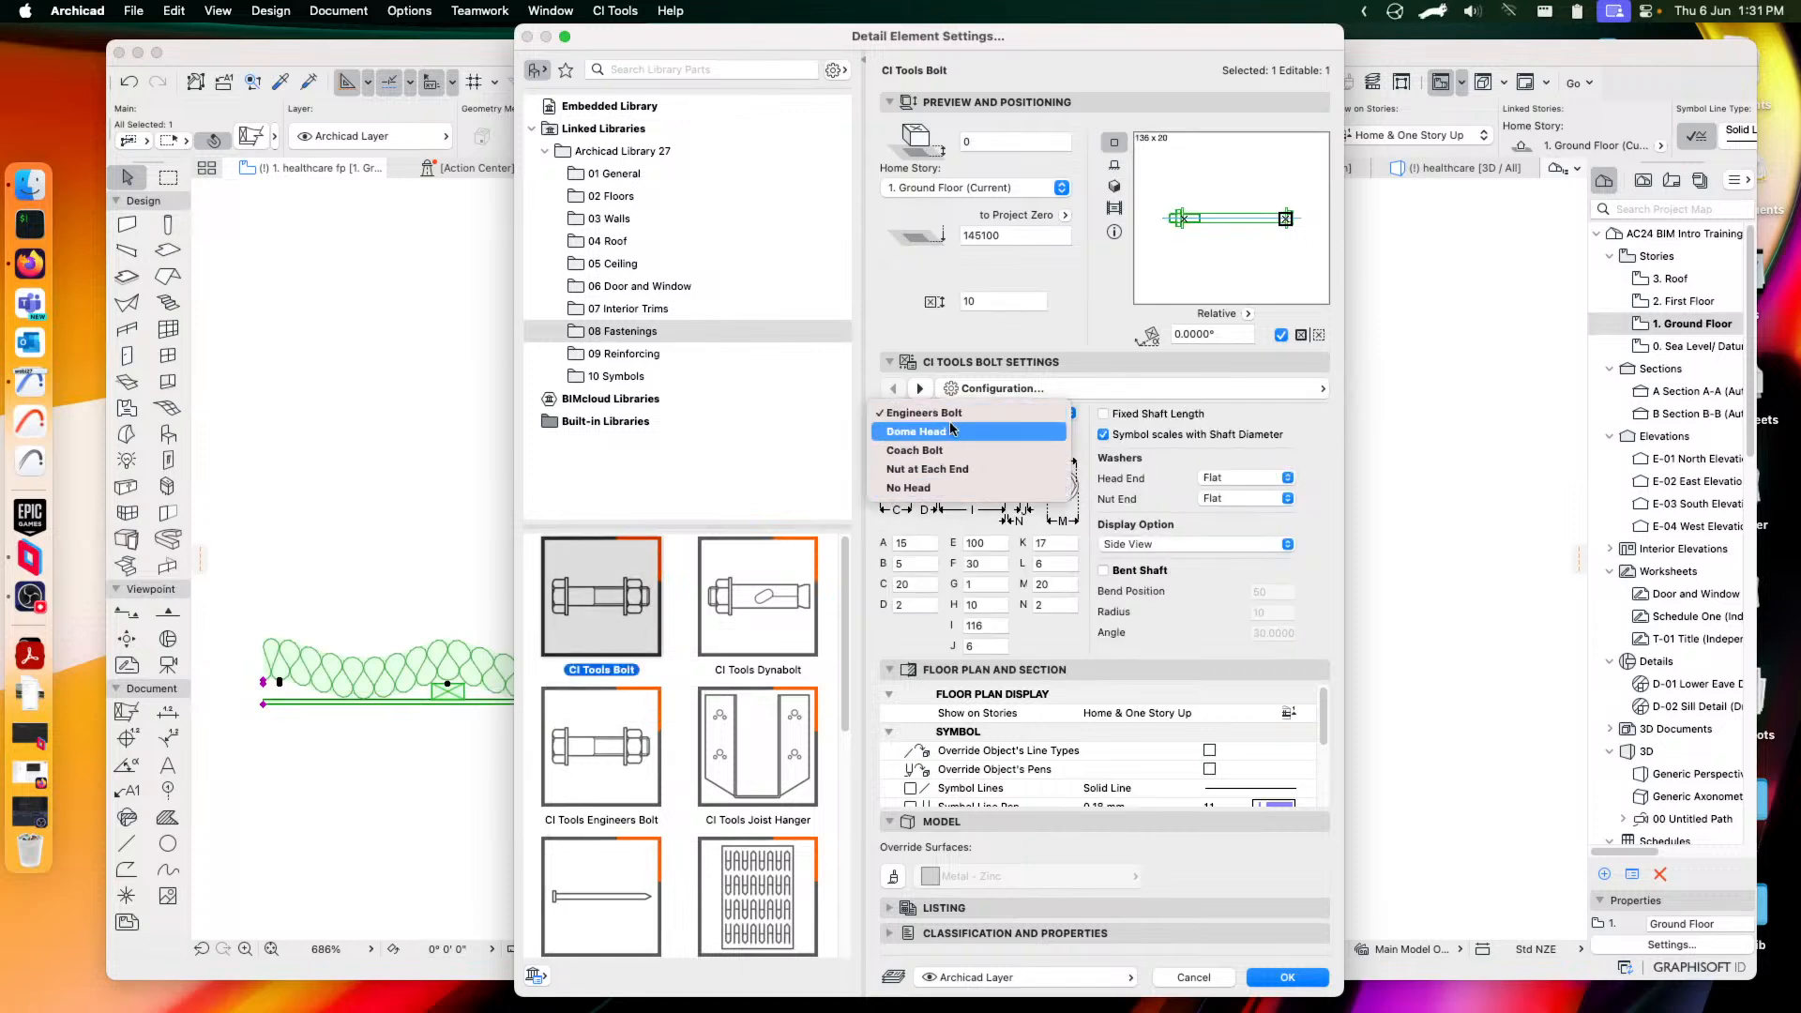
left_click(950, 431)
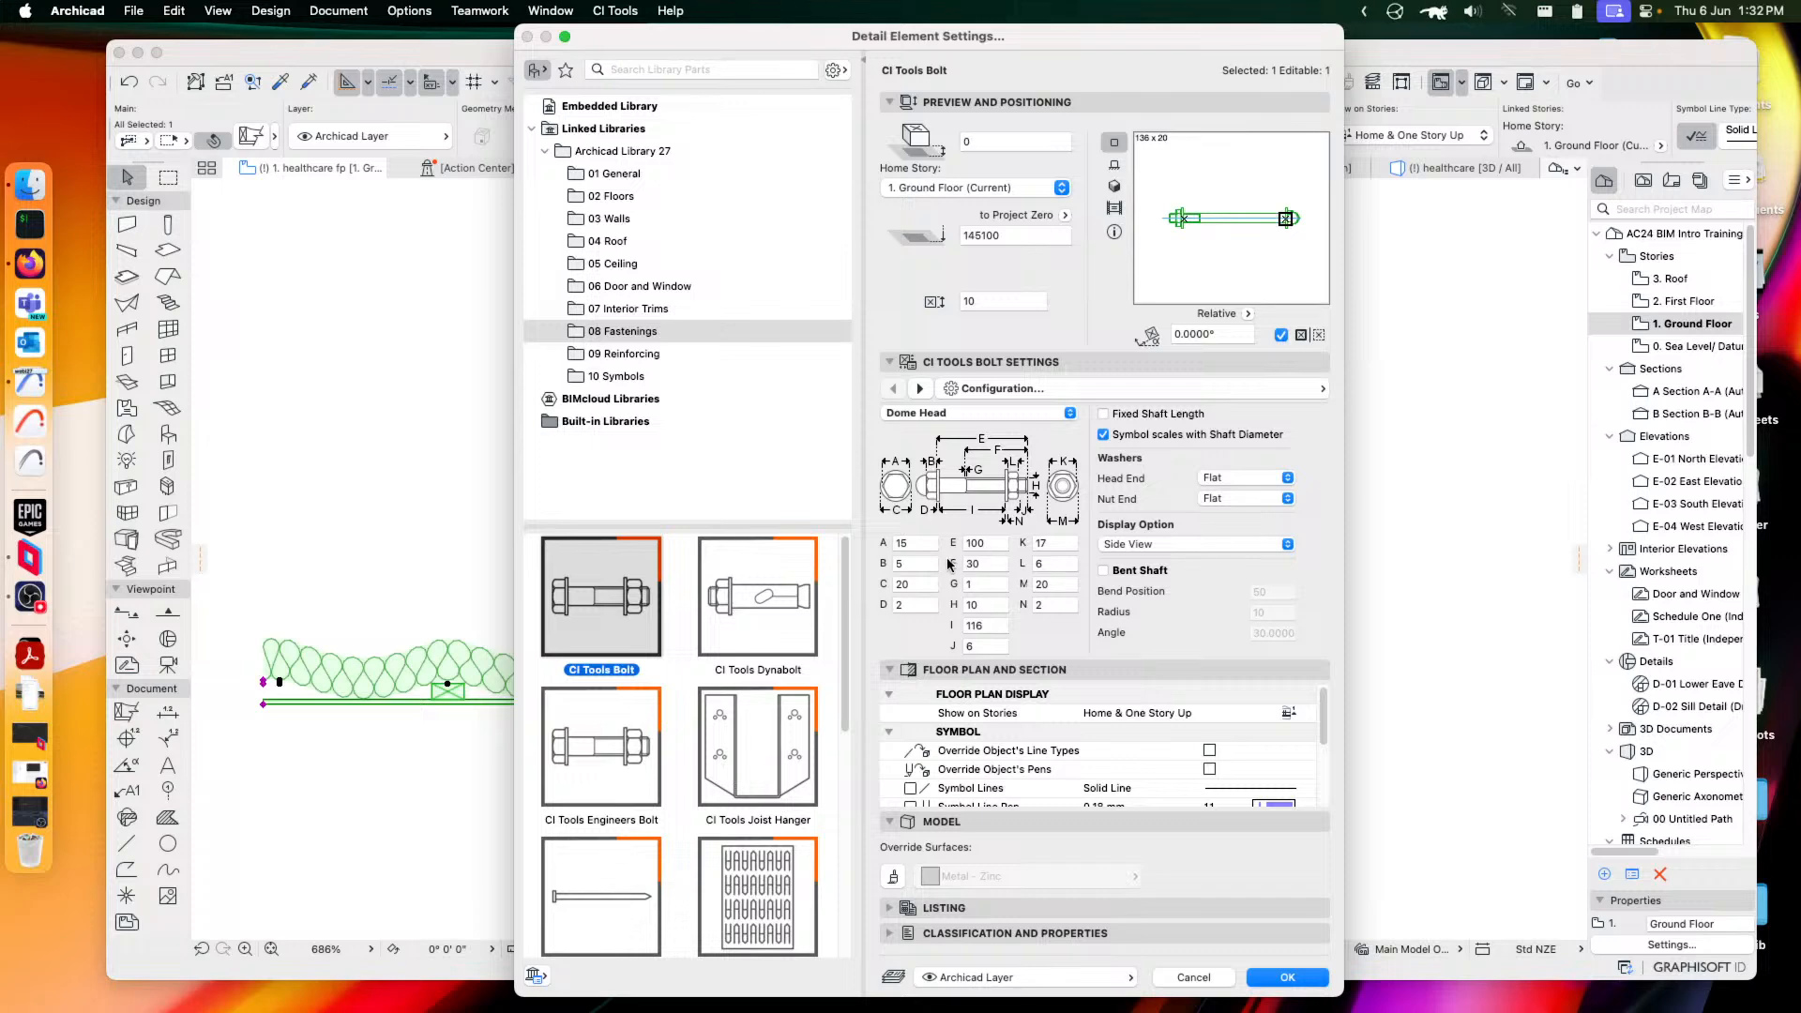
left_click(1237, 480)
left_click(1219, 496)
Browse the remaining fastenings, then choose CI Tools Rebar 2D from 09 Reinforcing
scroll(682, 828, "down", 2)
left_click(739, 797)
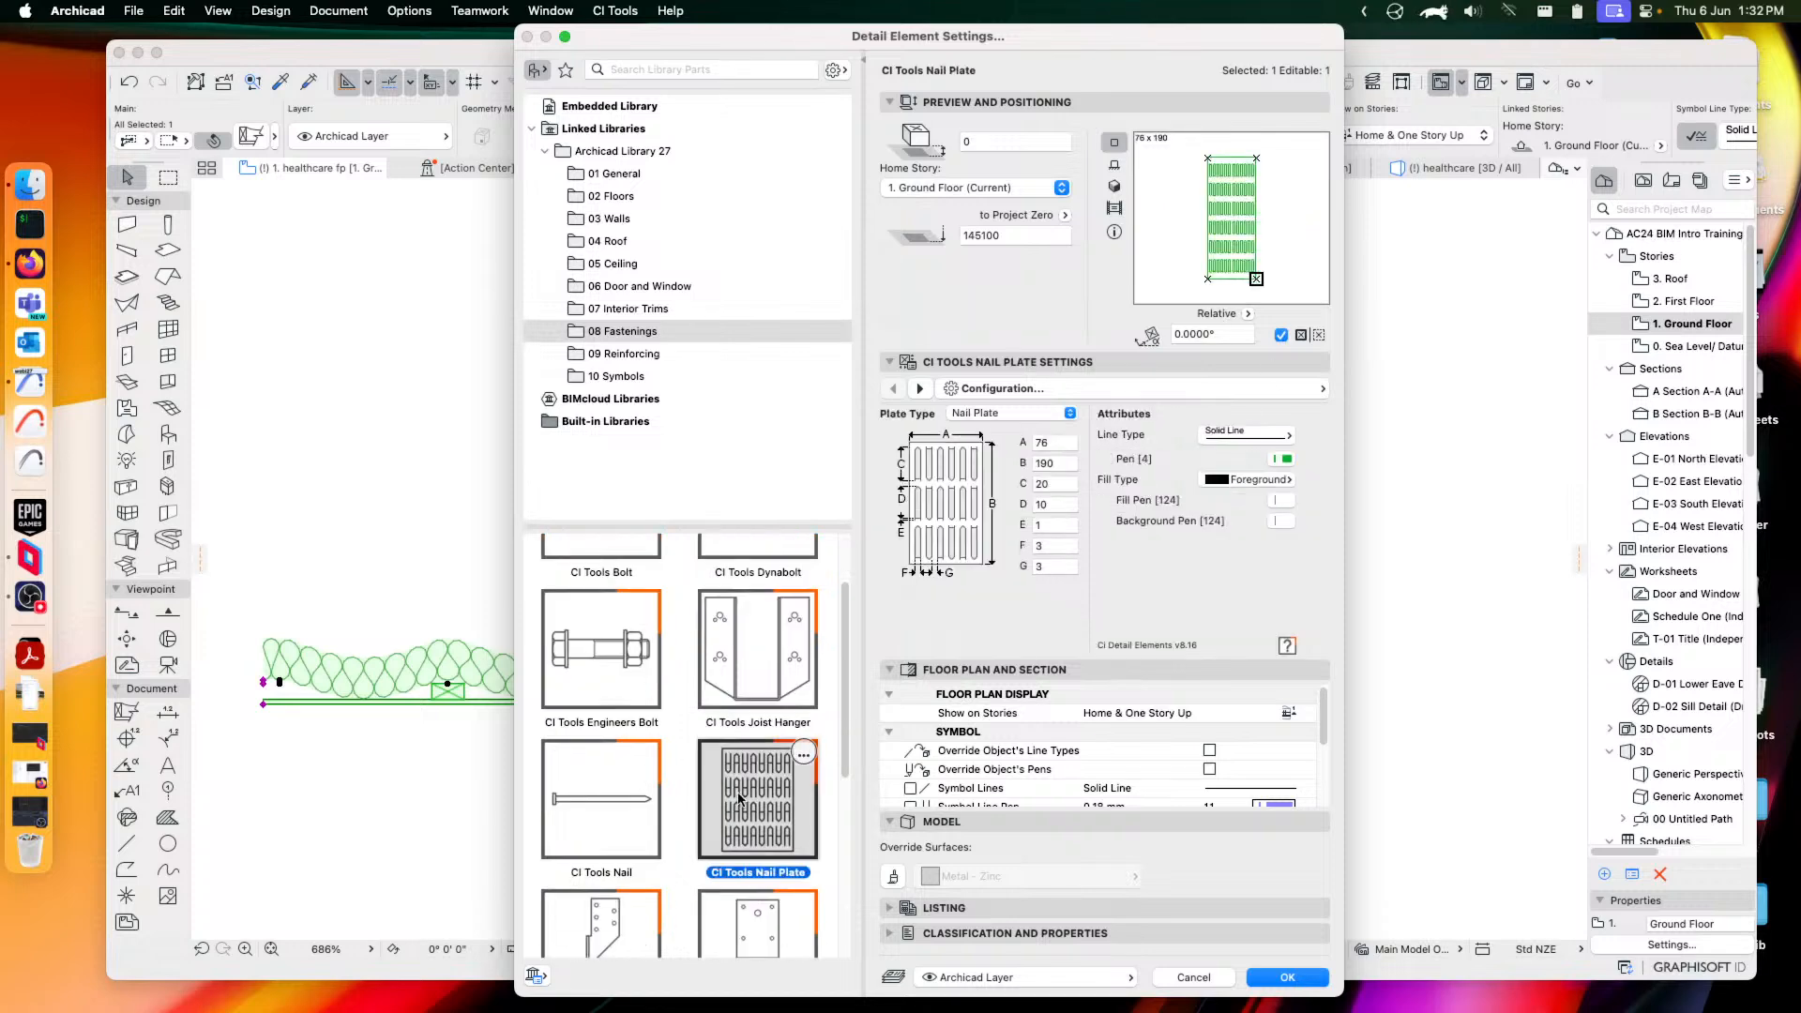
scroll(741, 802, "down", 5)
scroll(740, 801, "up", 1)
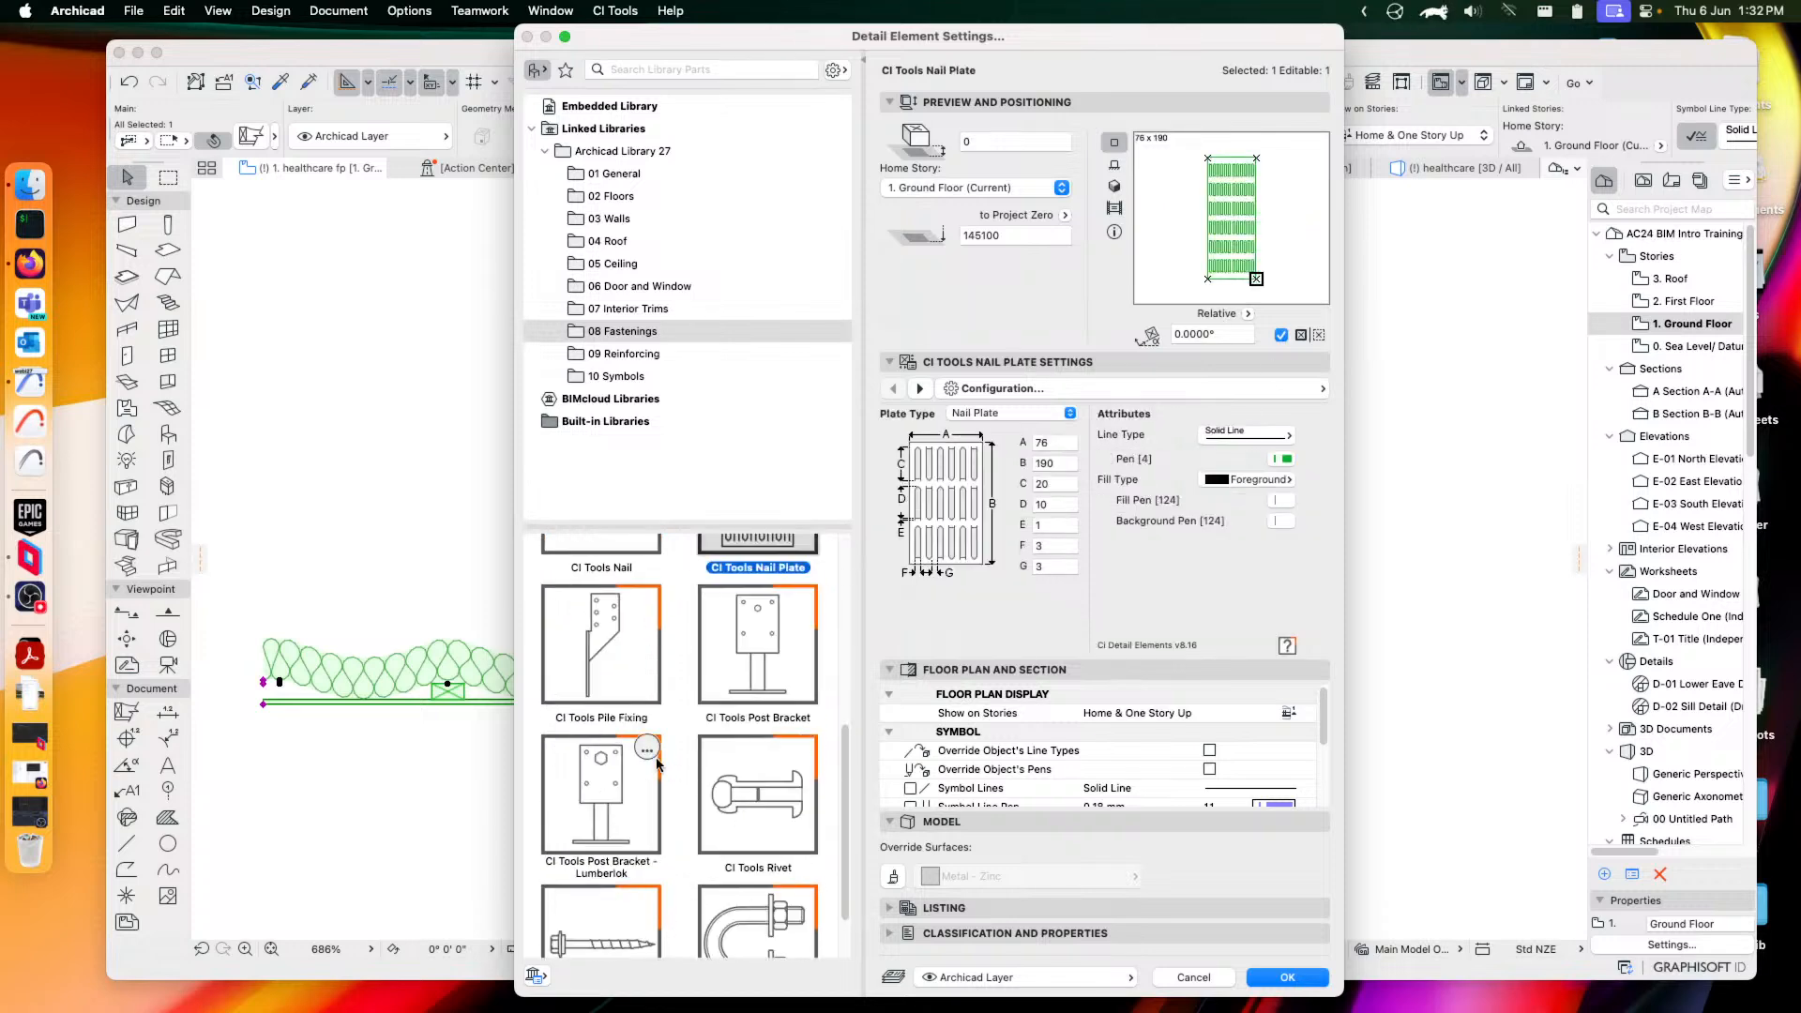
left_click(622, 674)
left_click(746, 679)
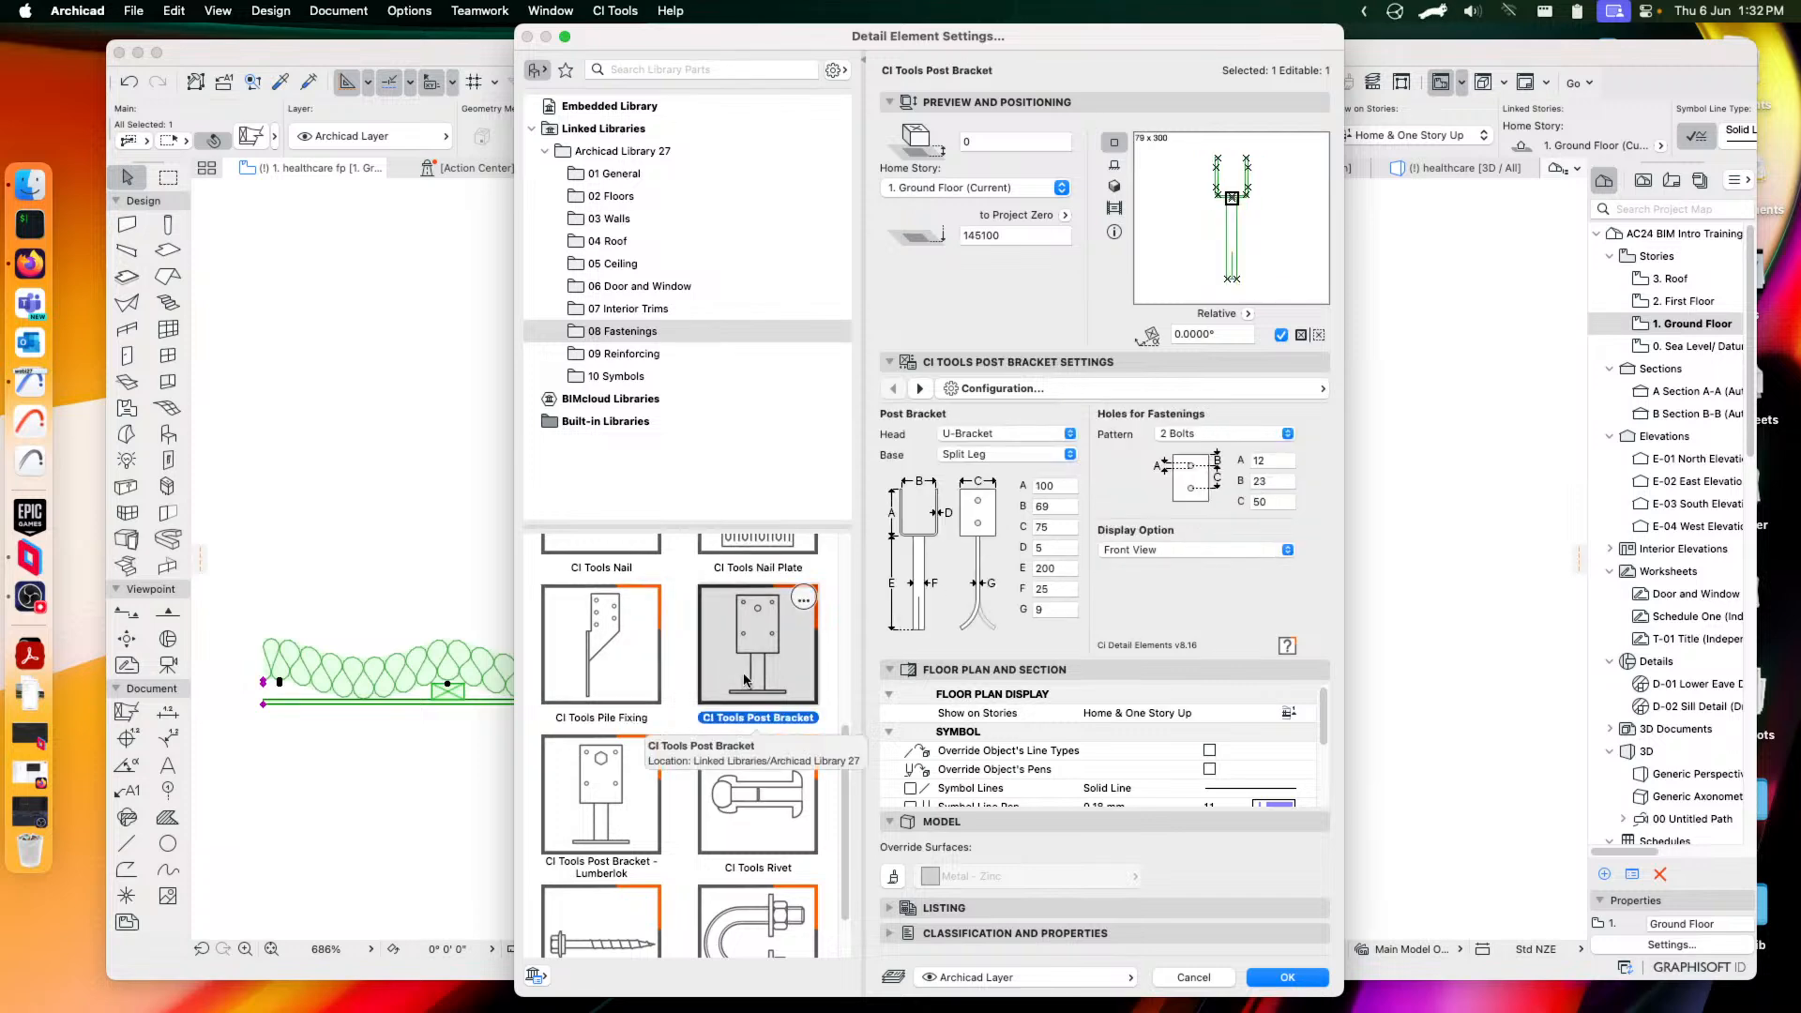
scroll(762, 798, "down", 1)
left_click(772, 755)
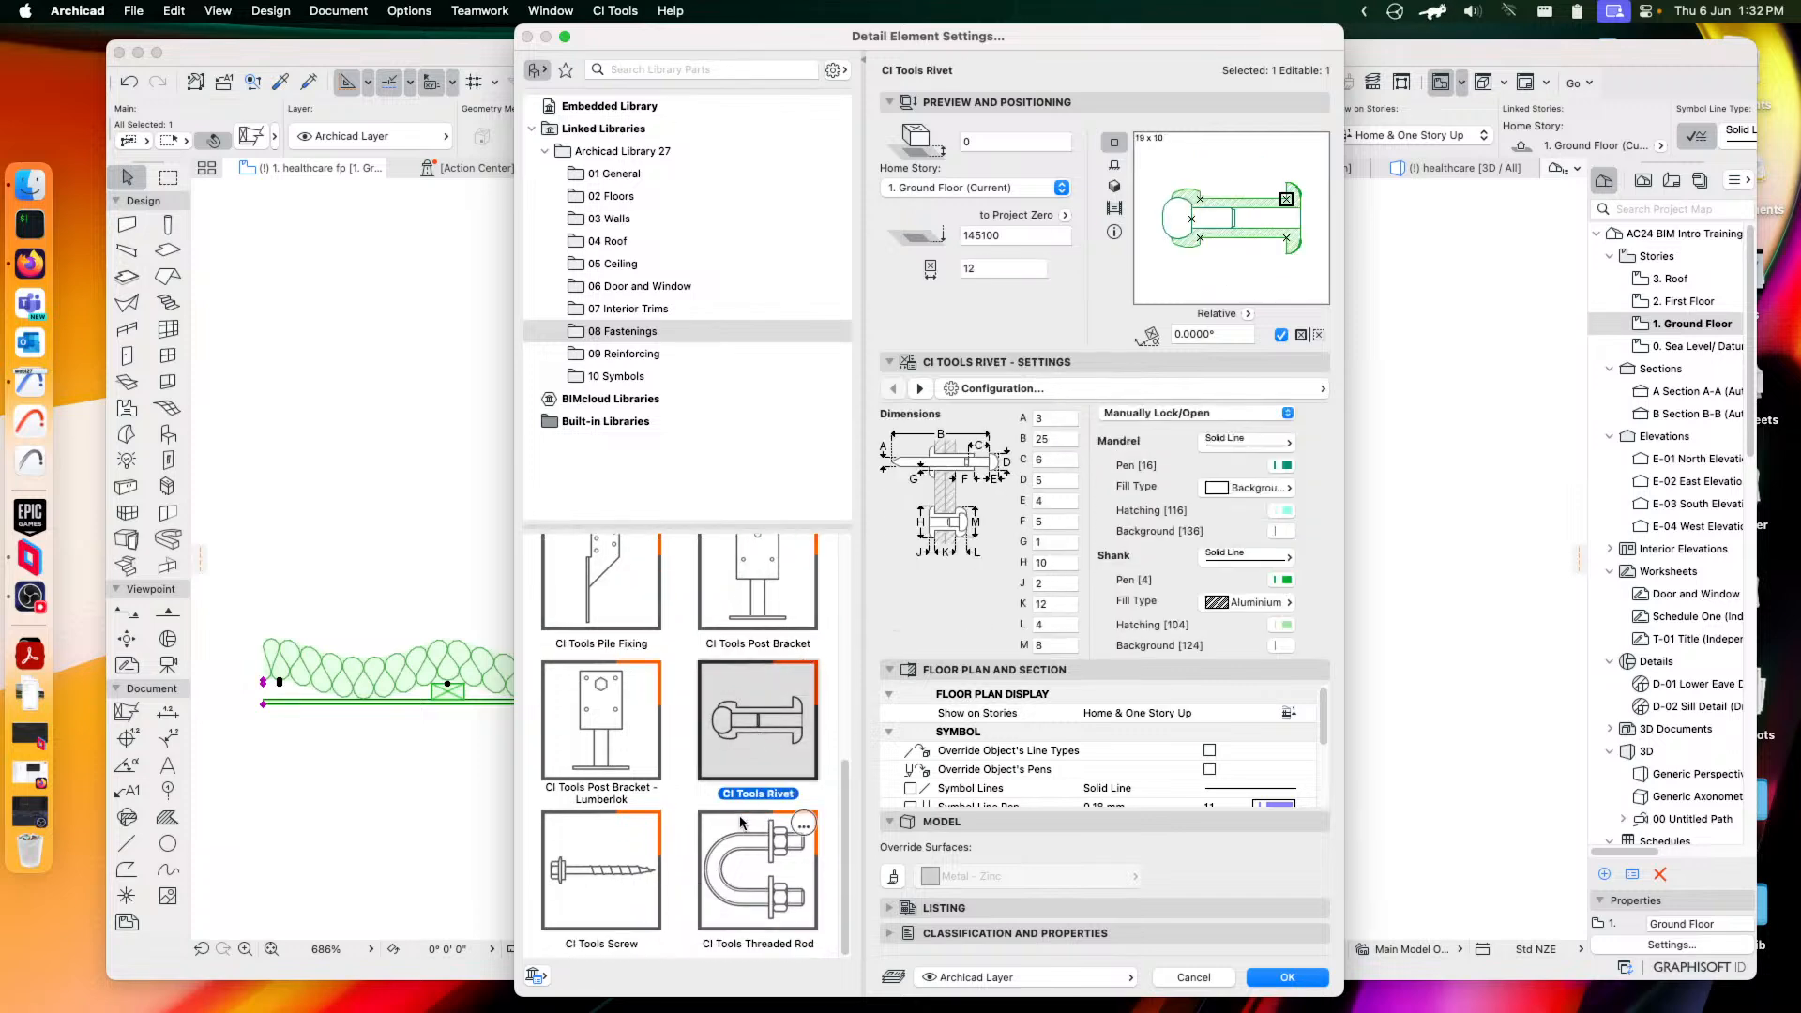
left_click(605, 882)
left_click(768, 880)
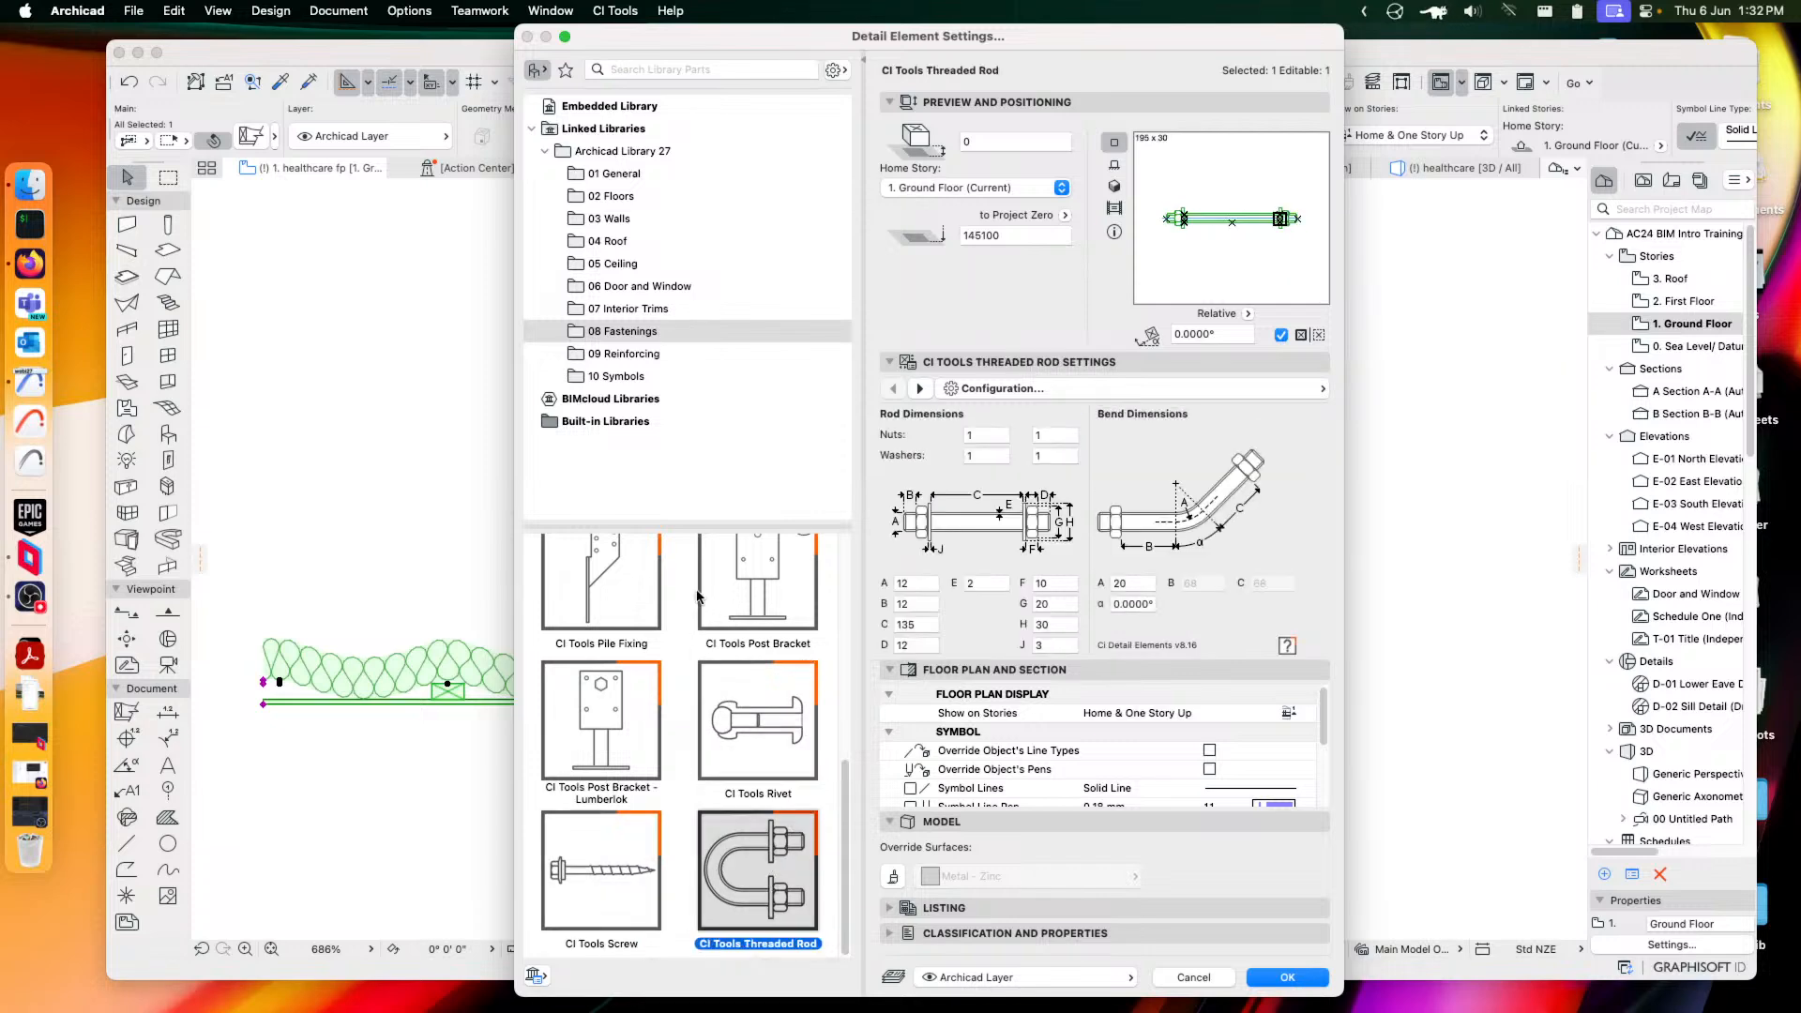
left_click(626, 356)
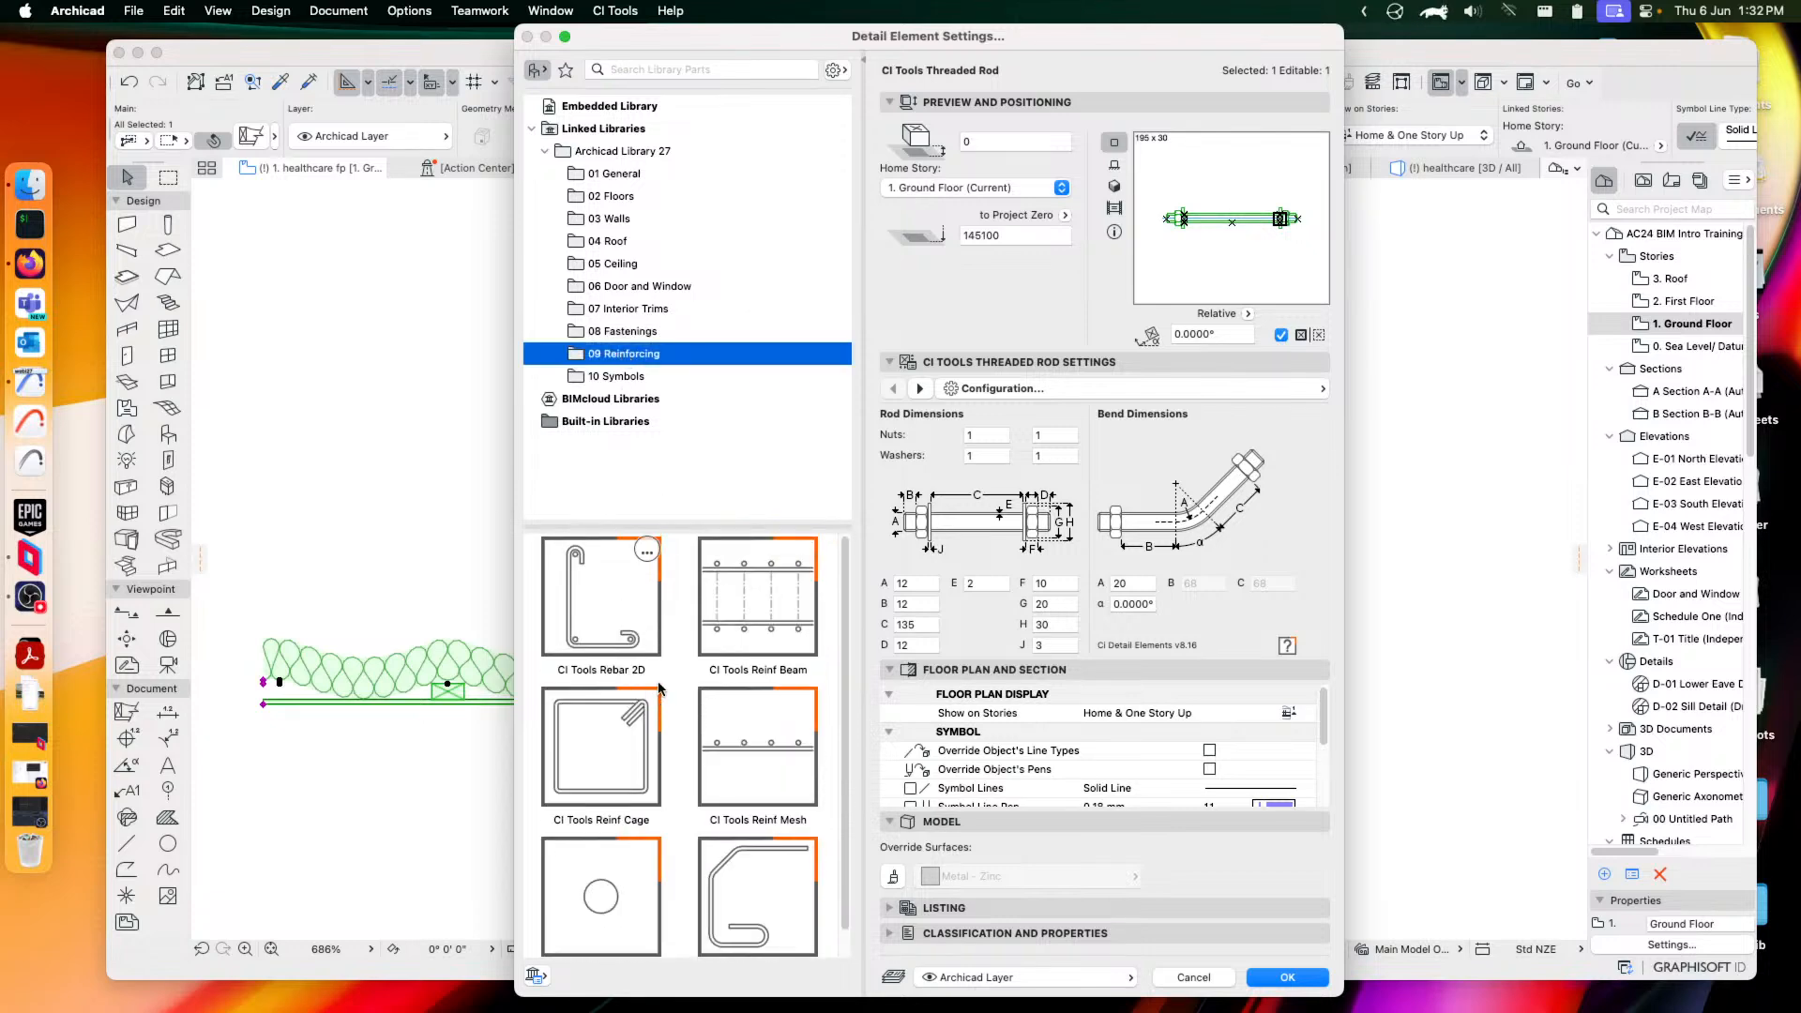
left_click(598, 612)
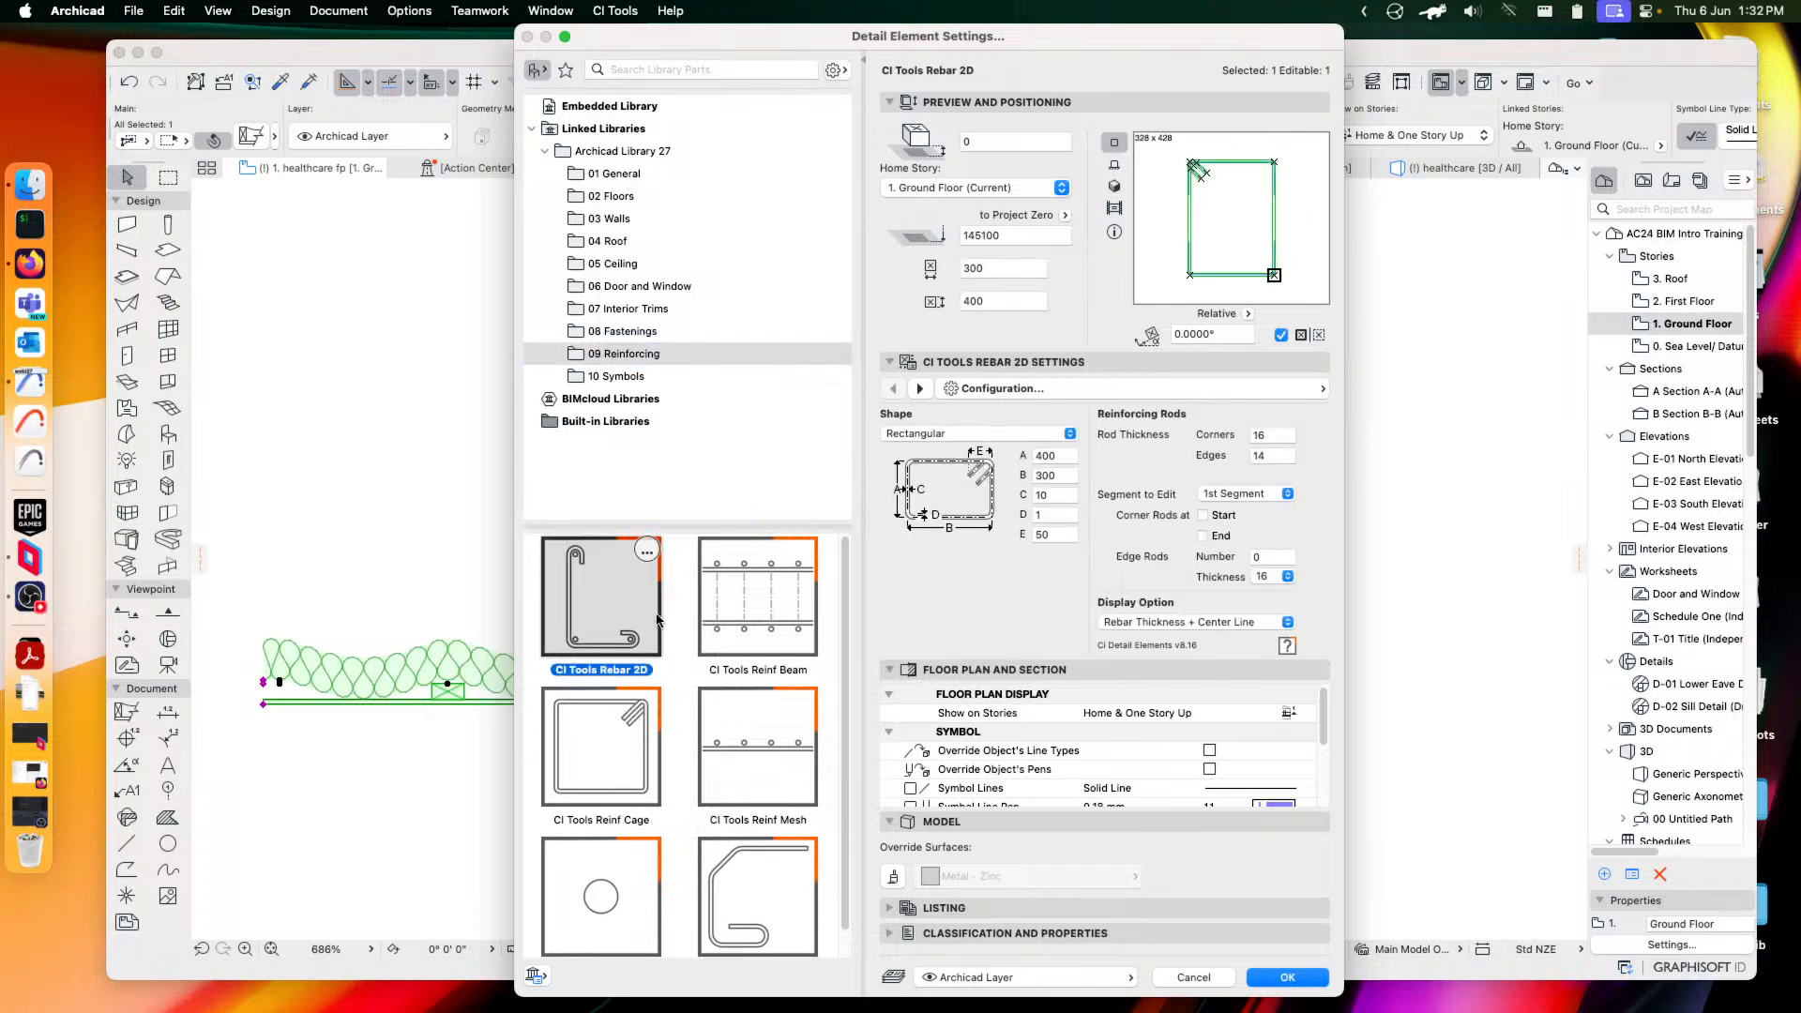
Apply Rebar 2D to the plan element and stretch its top-right corner outward
left_click(1306, 973)
scroll(1189, 557, "up", 5)
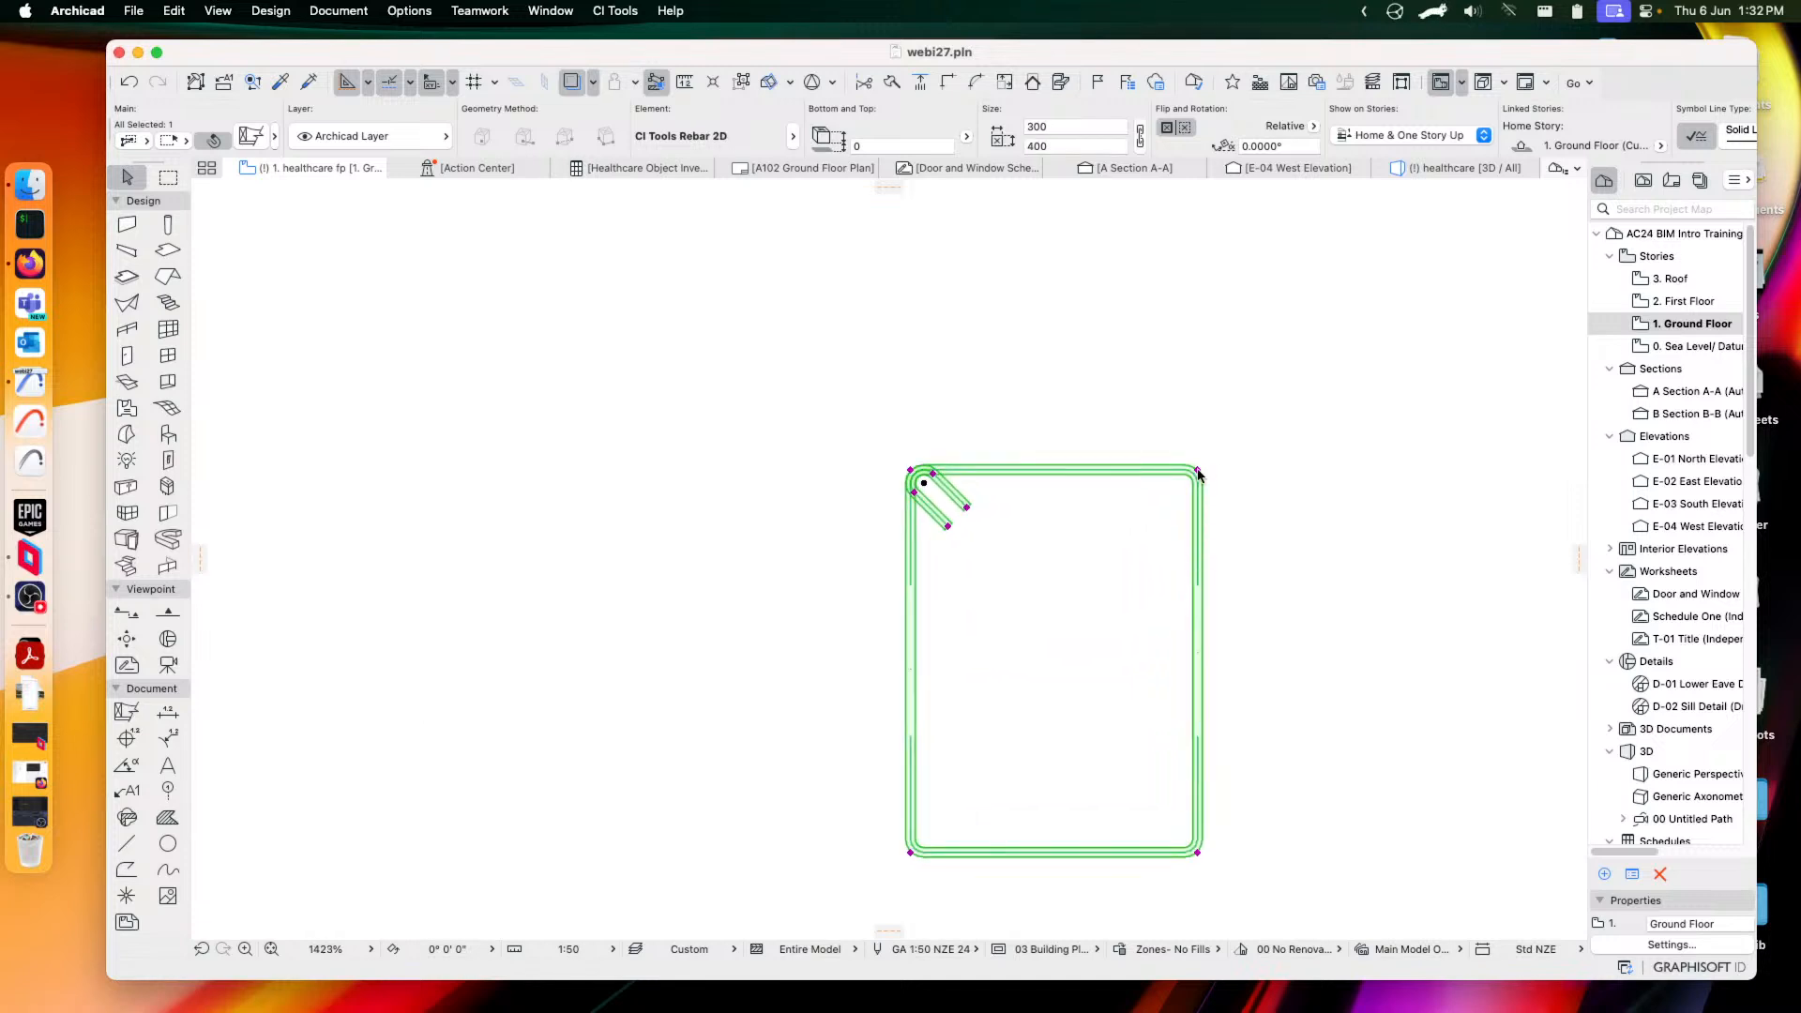
left_click(1199, 473)
left_click(1335, 396)
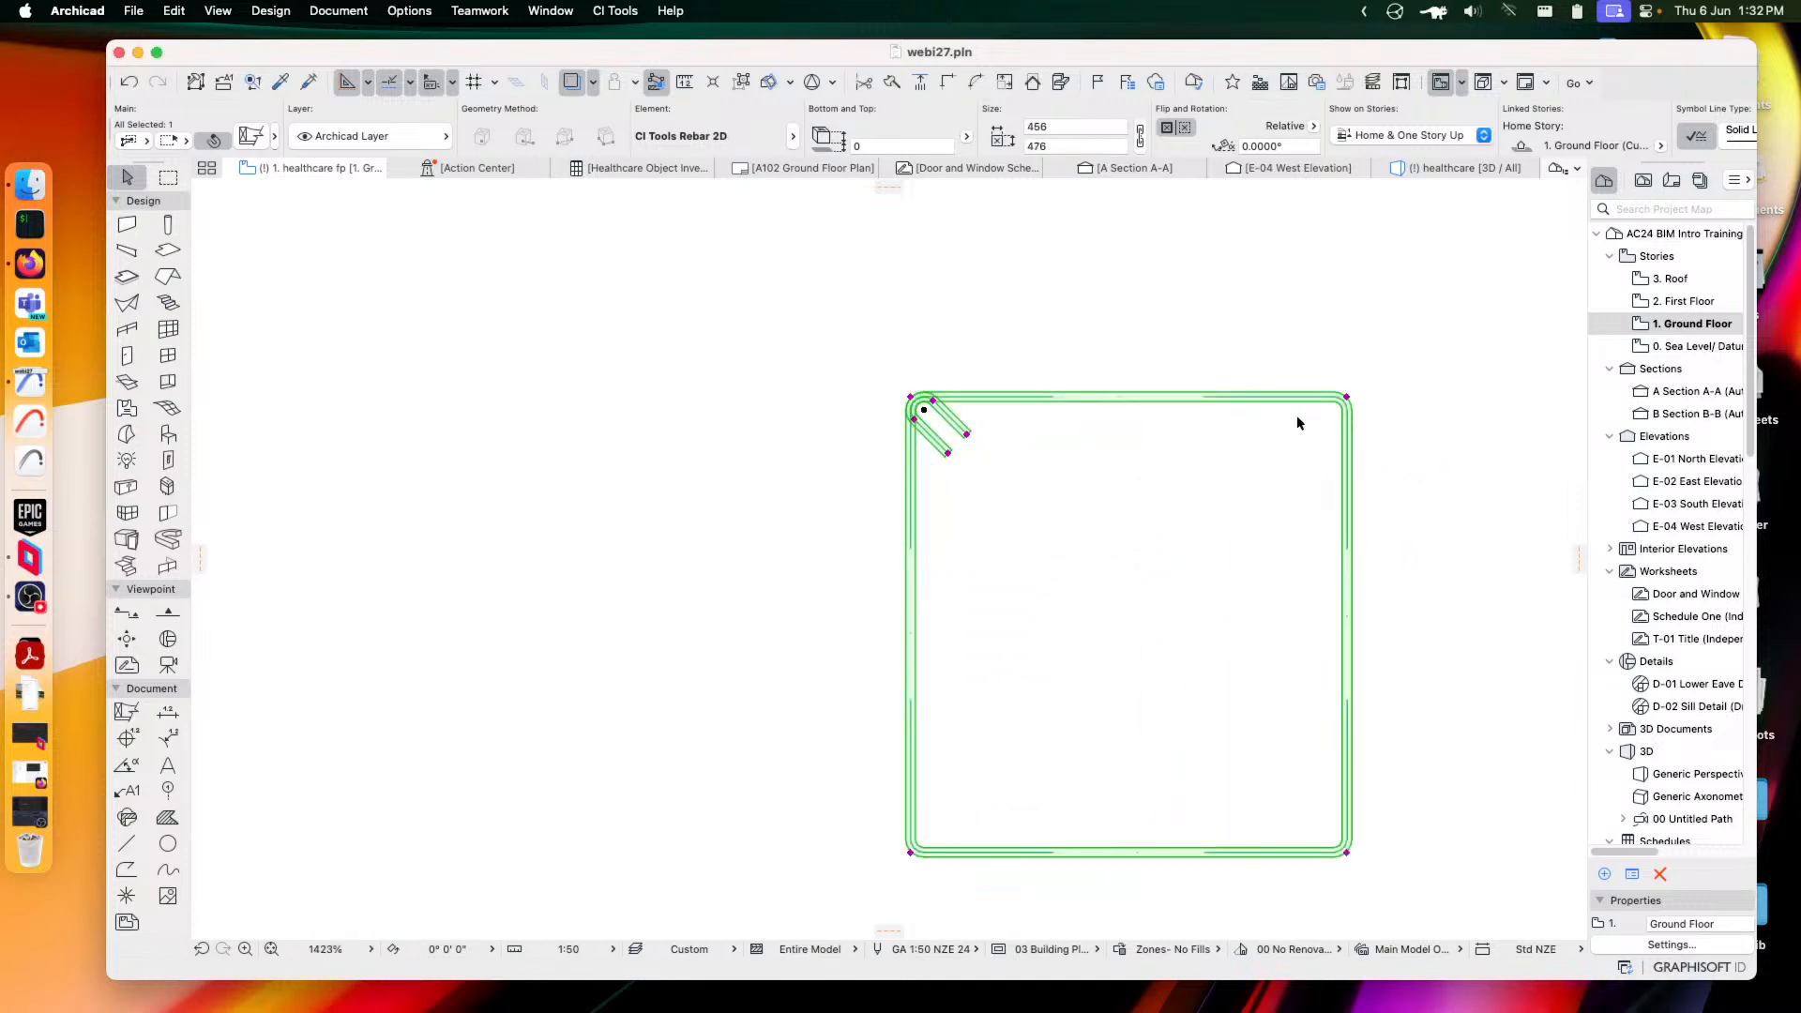
Lengthen the rebar hook, widen the rebar to 562 × 481, and reopen its settings
middle_click_drag(1317, 499, 1126, 507)
left_click(775, 444)
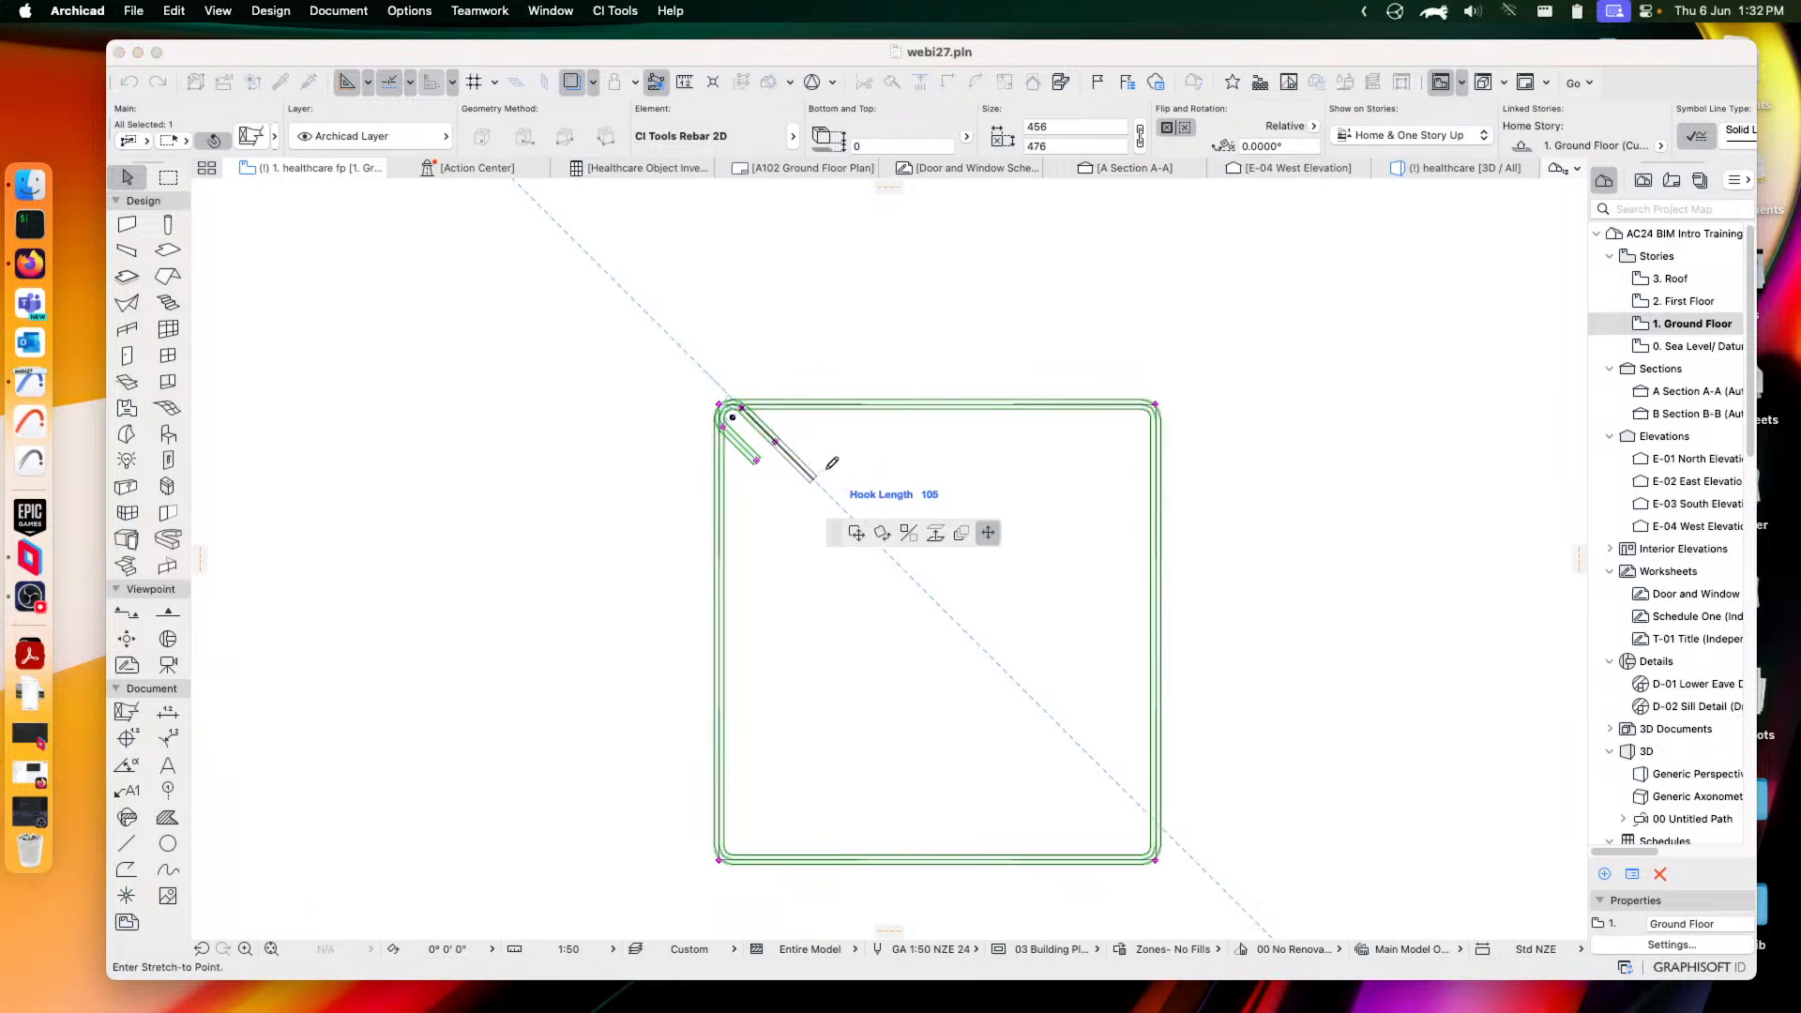
left_click(863, 480)
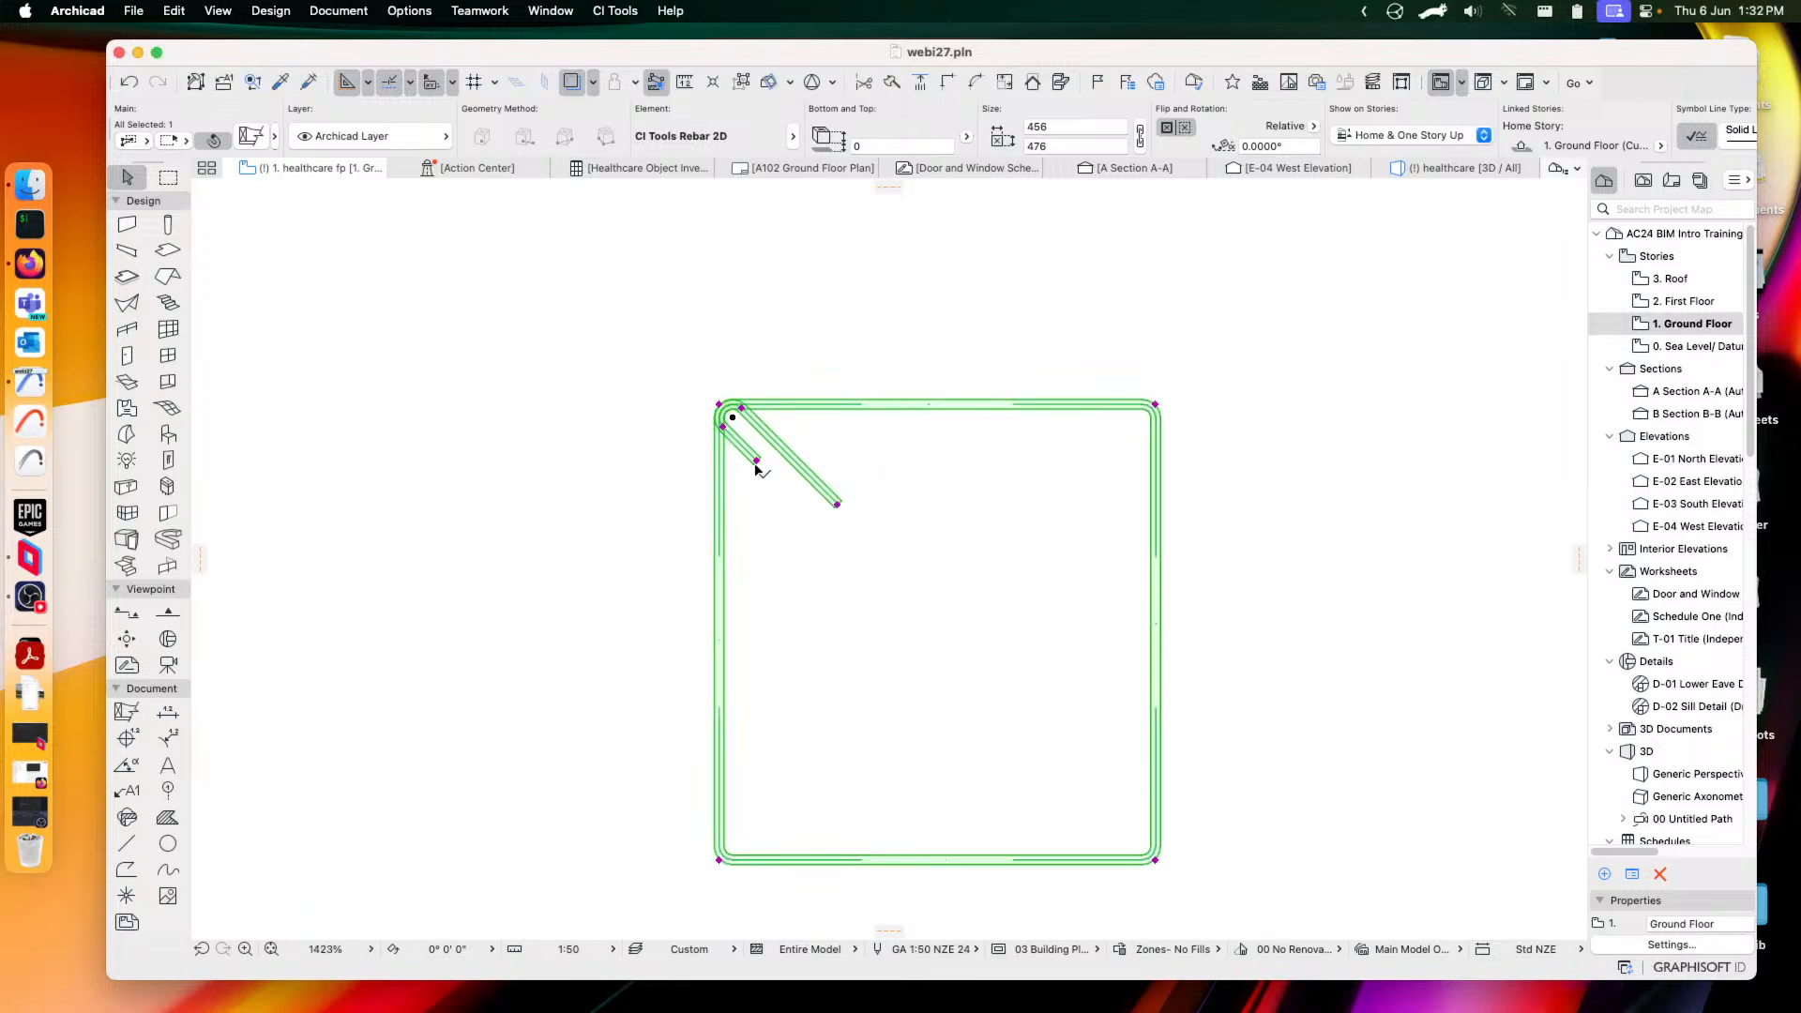
left_click(721, 861)
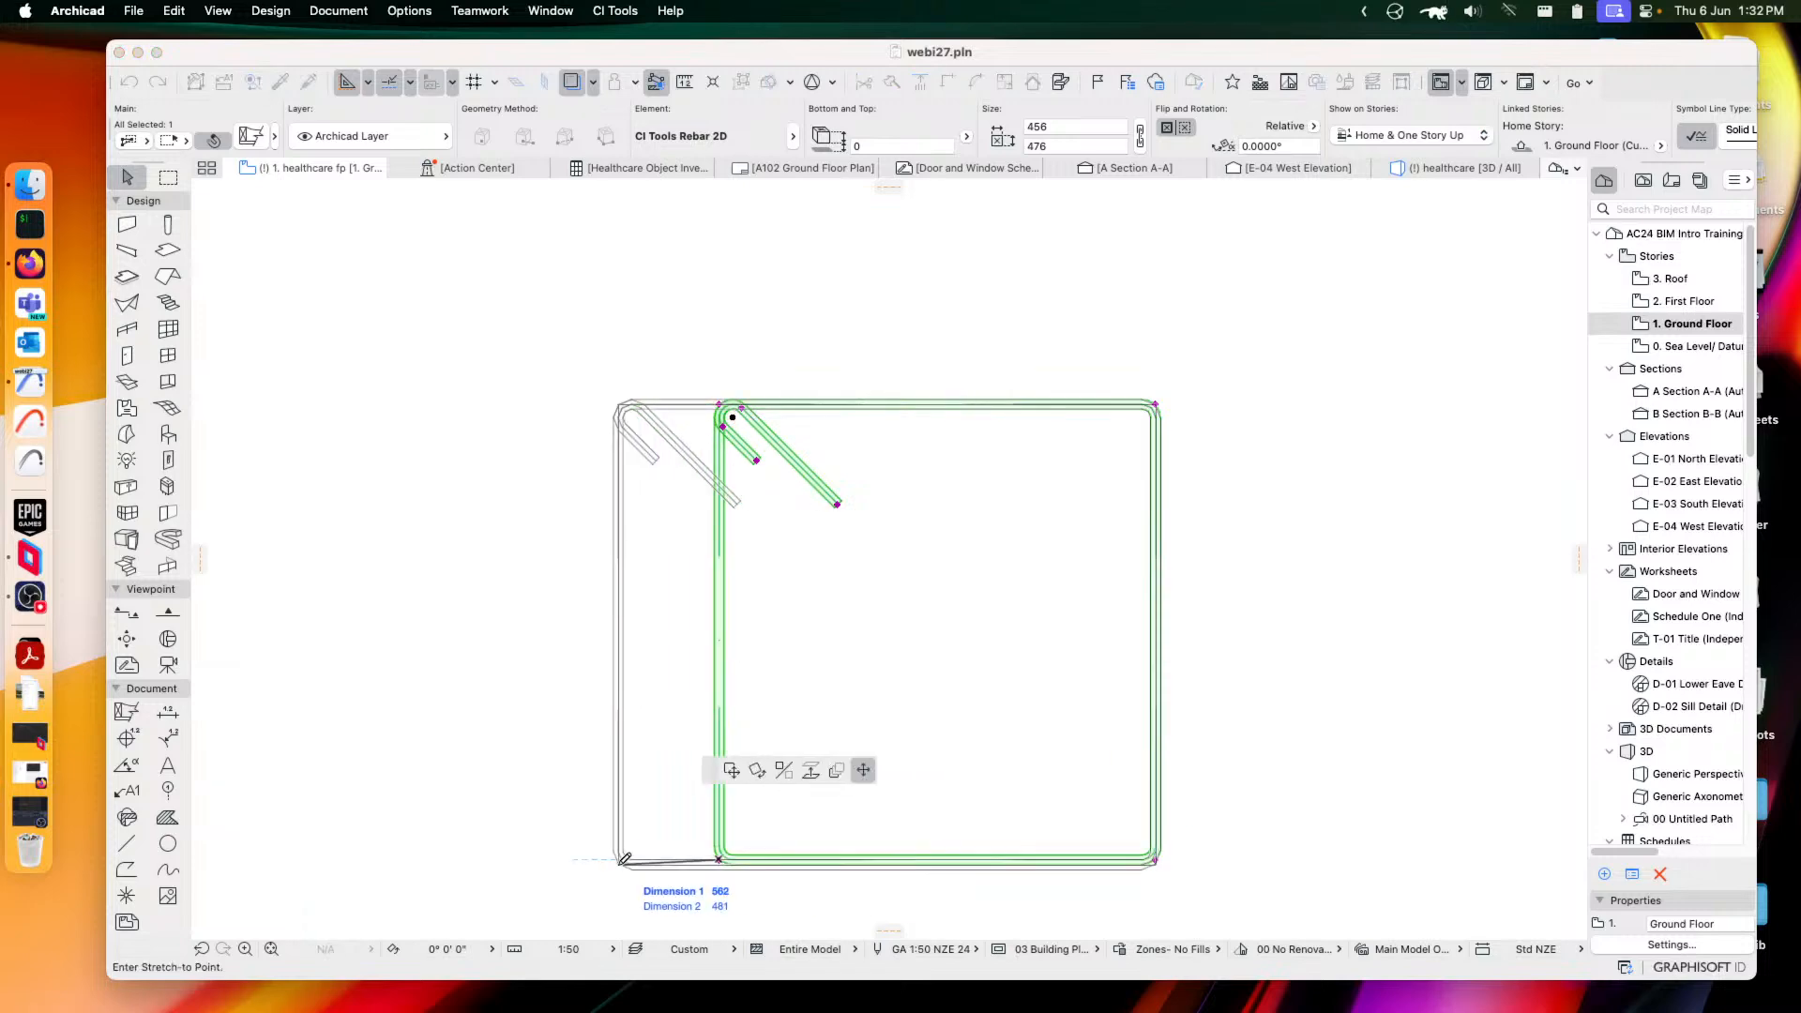
left_click(616, 864)
key("super+t")
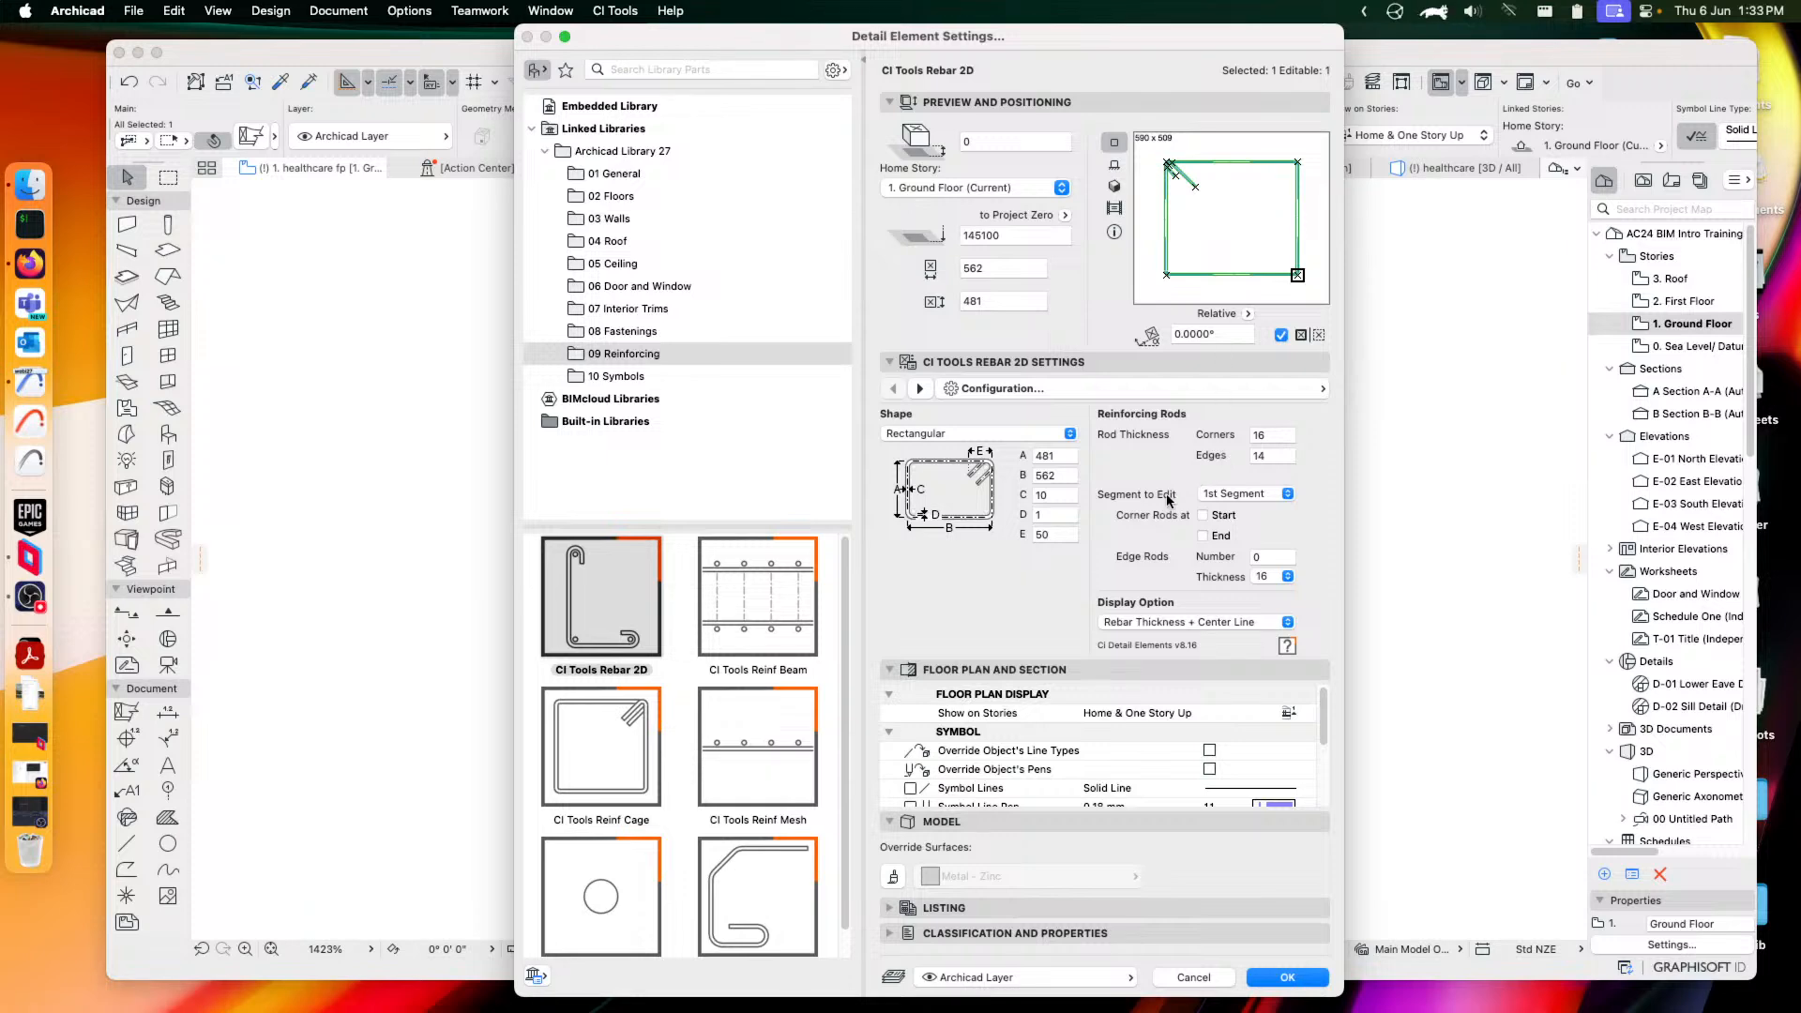
Preview the CI Tools Reinf parts and apply Reinf Starter to the element
left_click(736, 608)
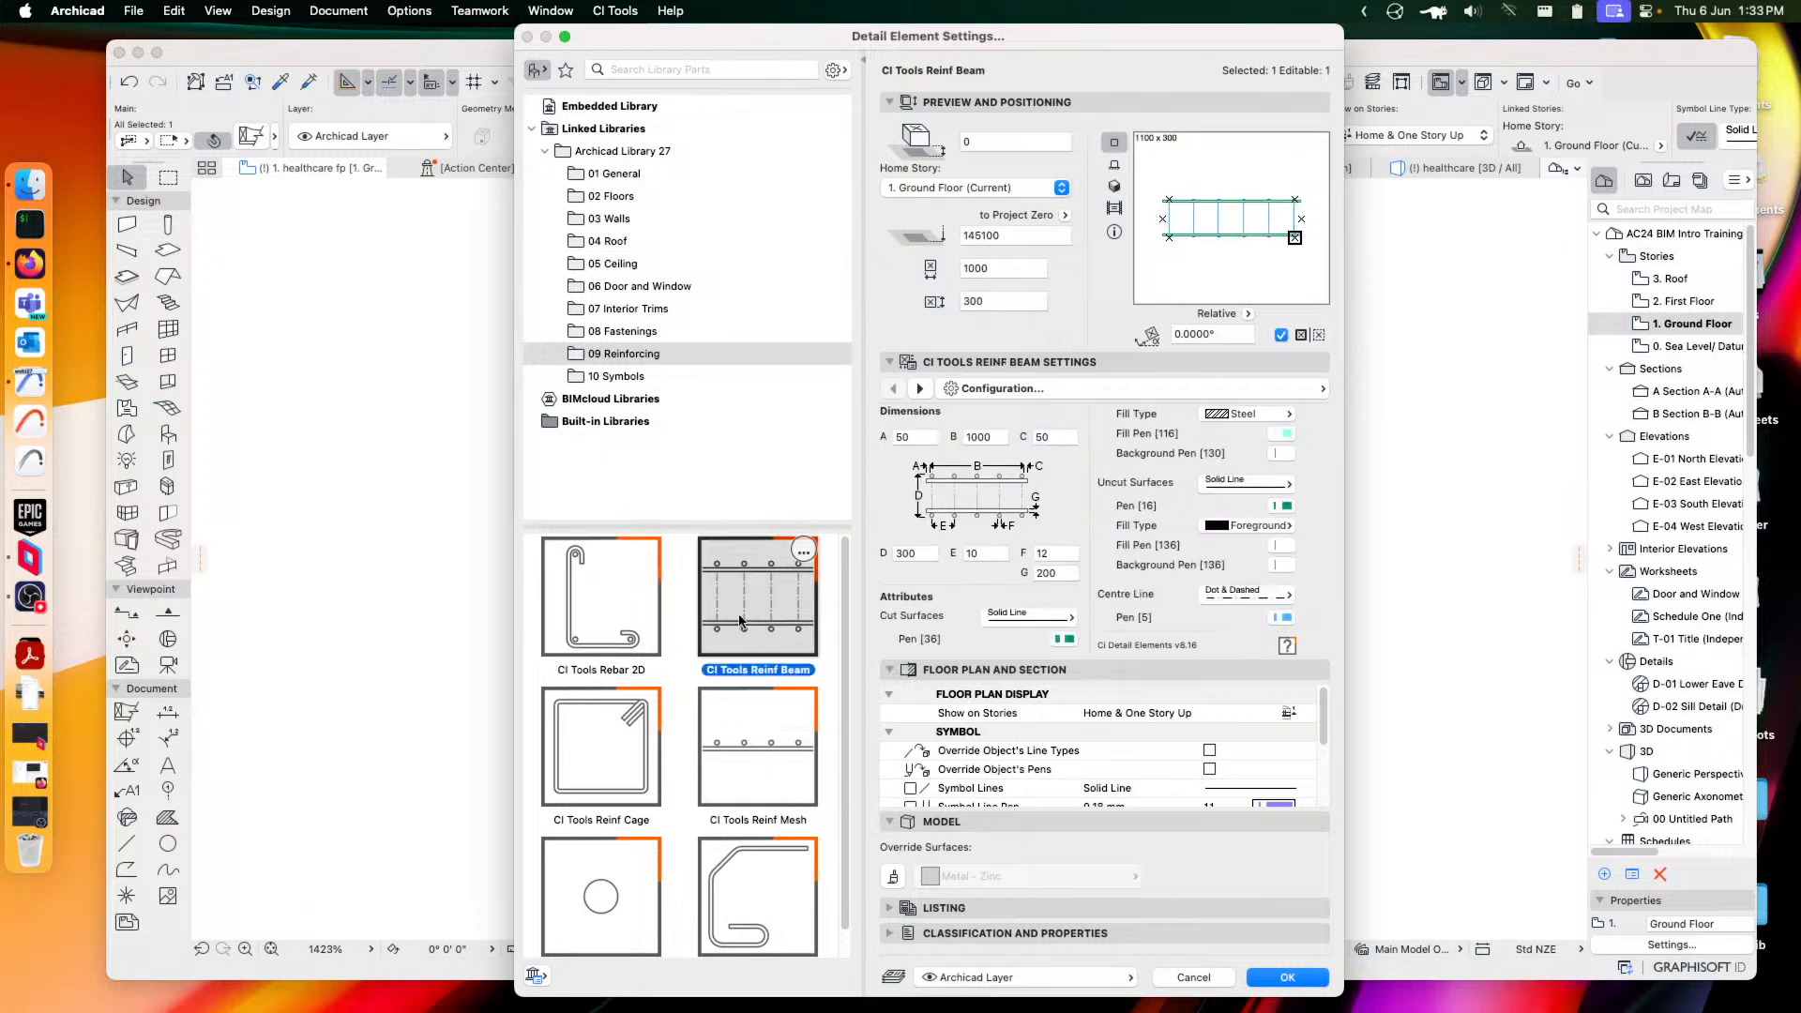
left_click(599, 781)
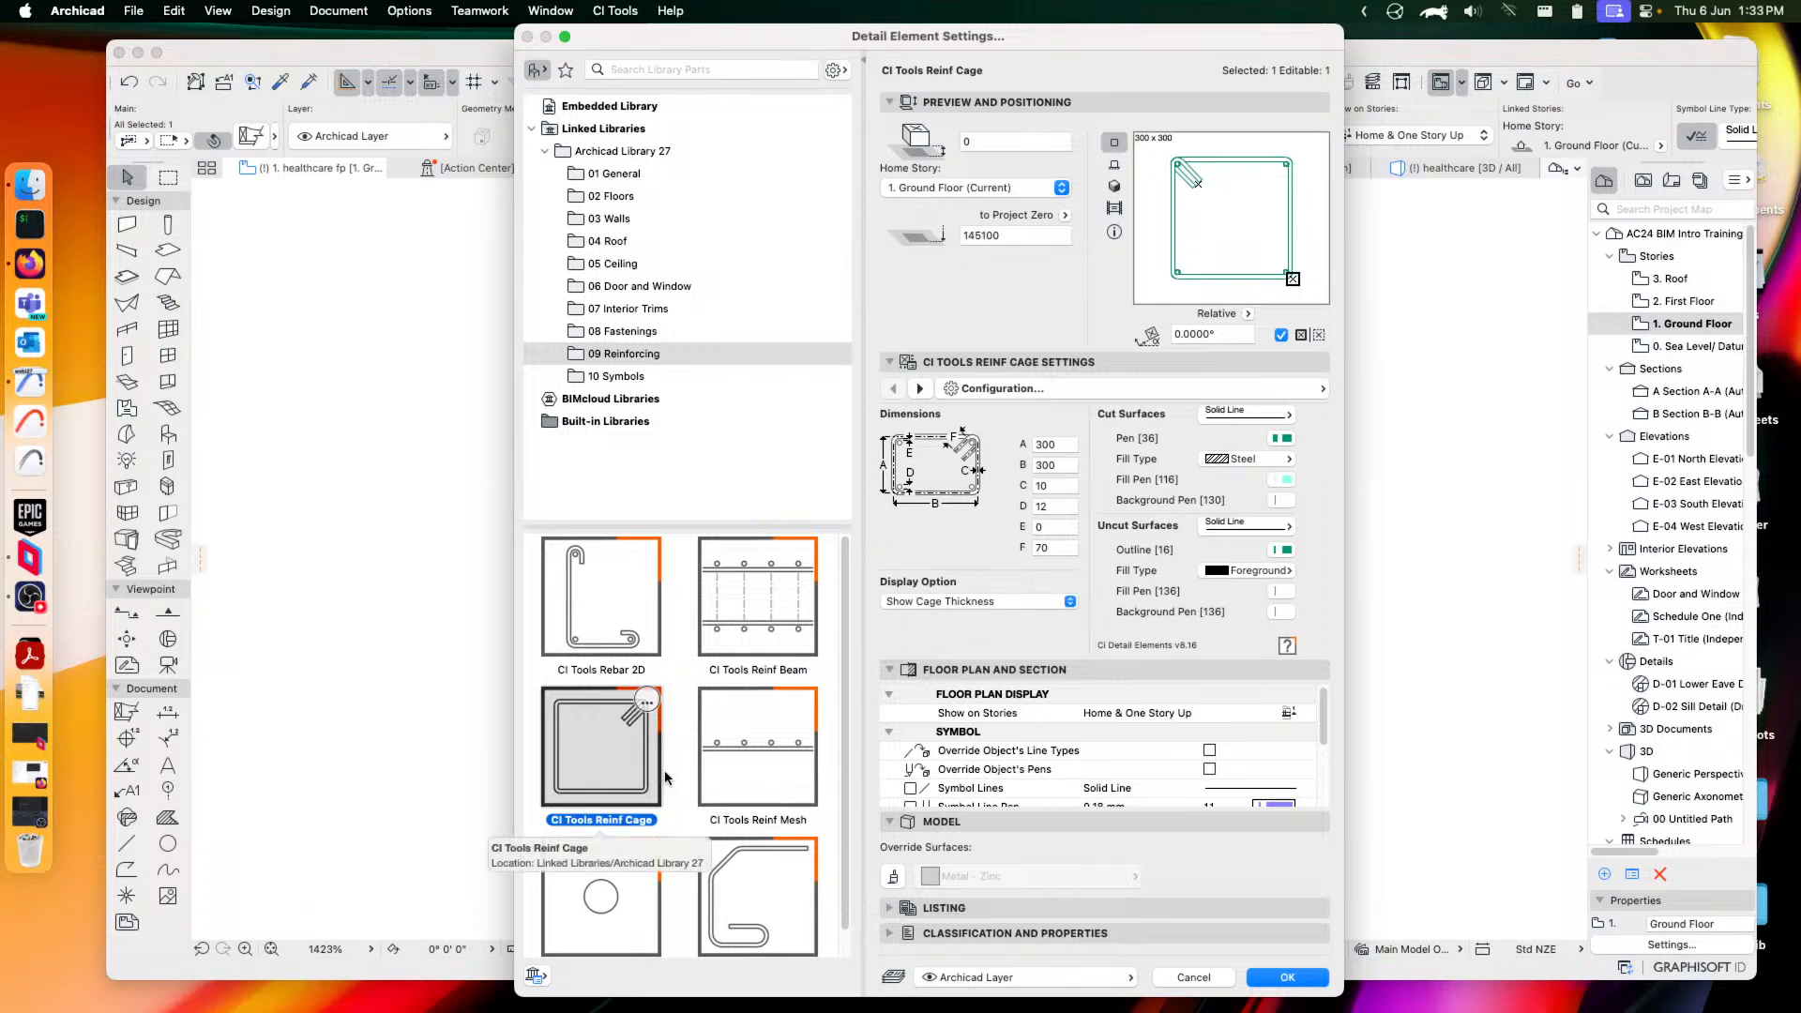
left_click(758, 778)
scroll(762, 777, "down", 1)
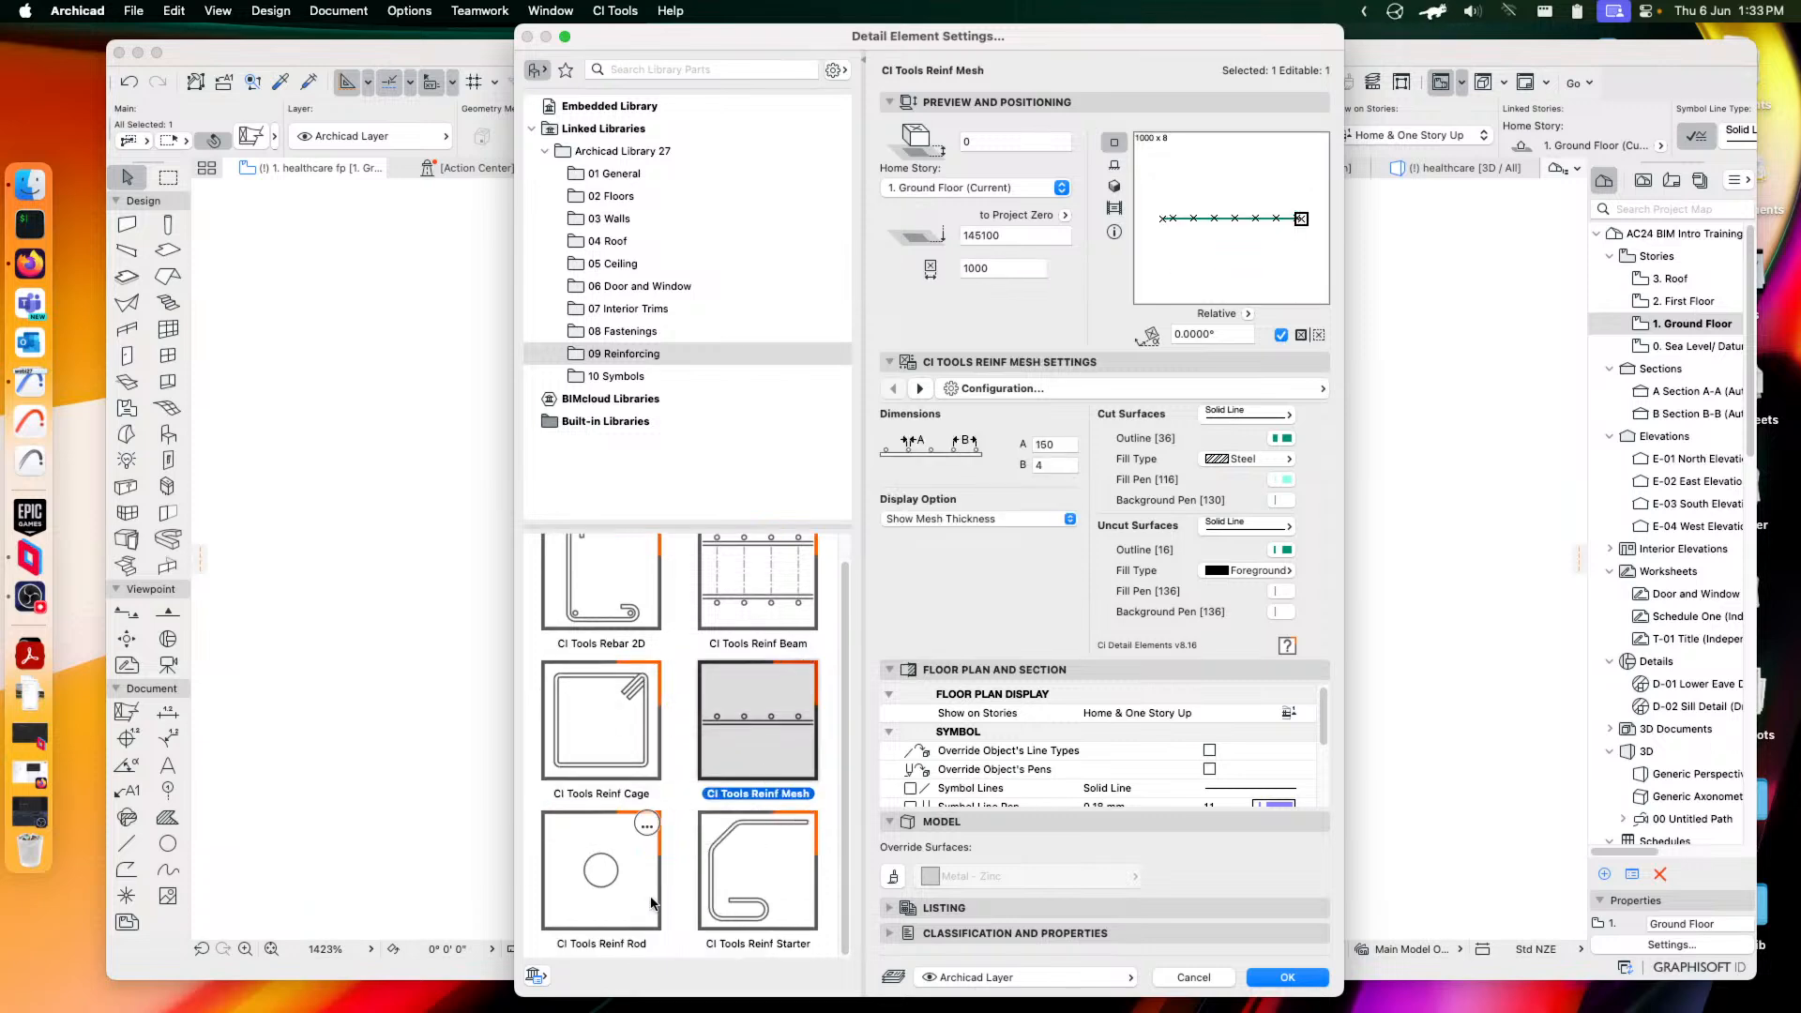
left_click(609, 884)
left_click(773, 850)
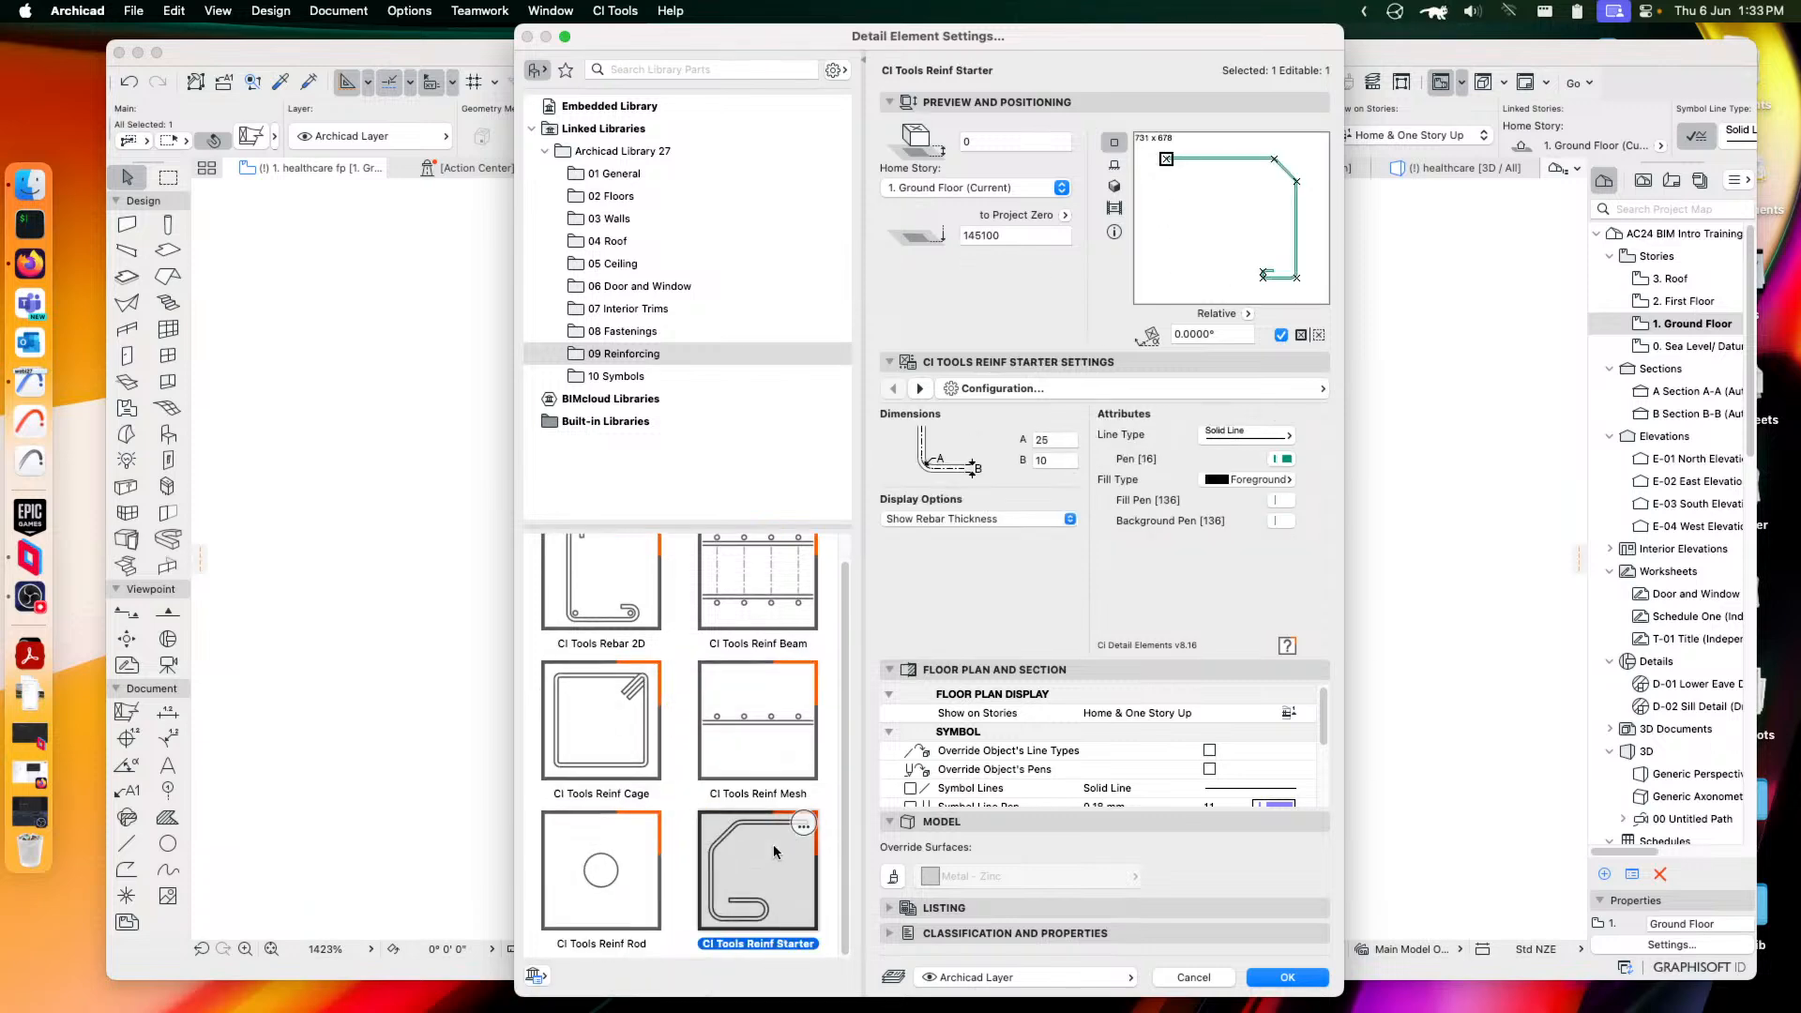
left_click(1293, 977)
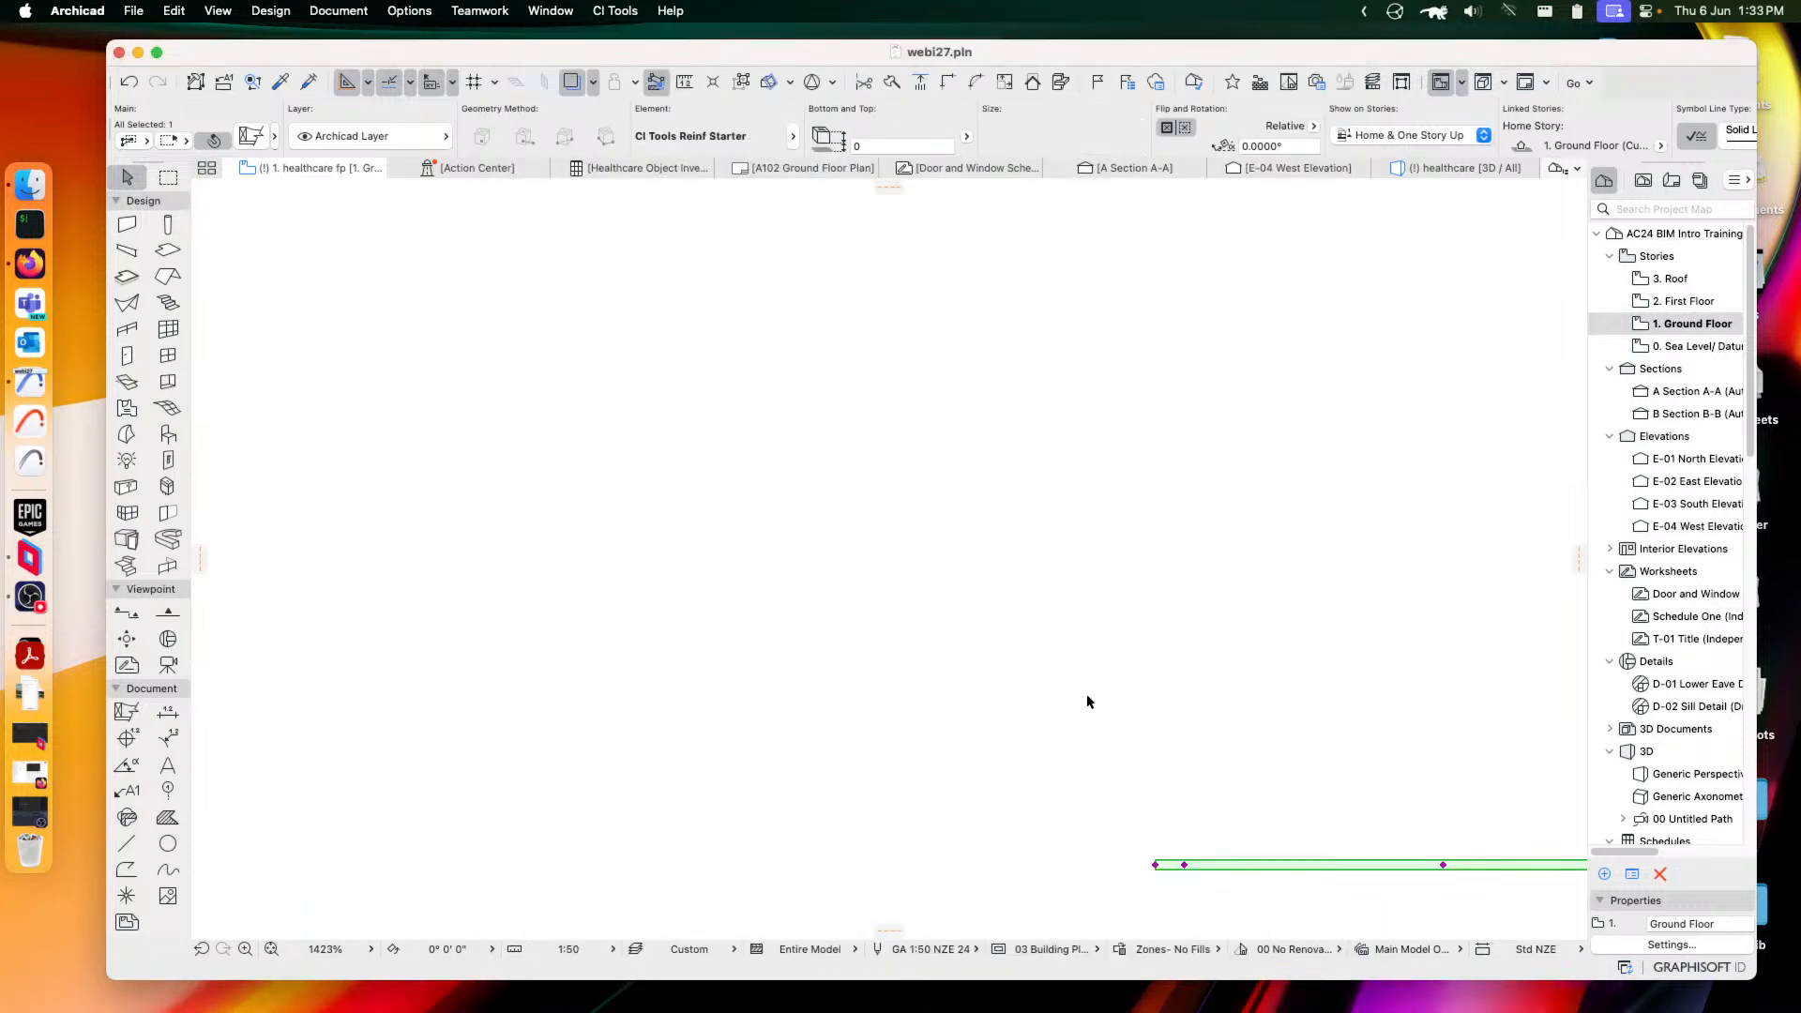
Bend the starter bar's top leg into a V and shorten its left end to 557 × 690
scroll(1249, 728, "down", 2)
middle_click_drag(1293, 717, 858, 477)
scroll(964, 655, "up", 4)
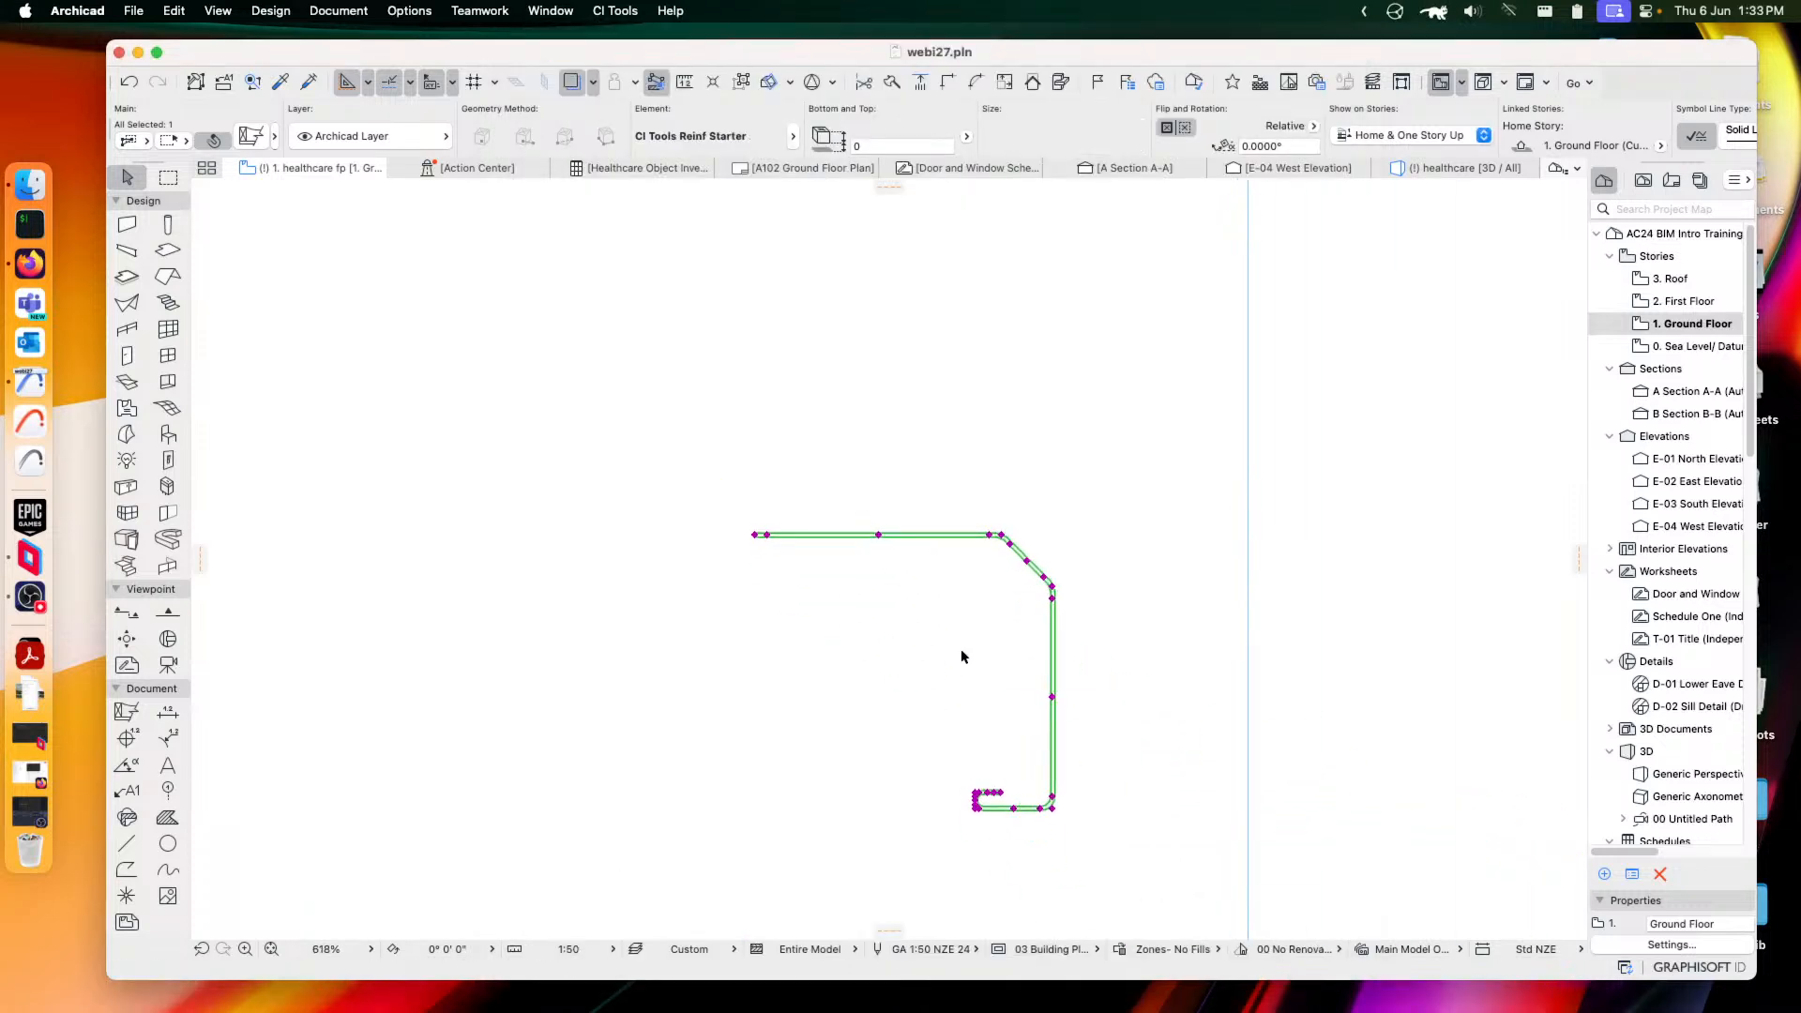
scroll(991, 704, "down", 3)
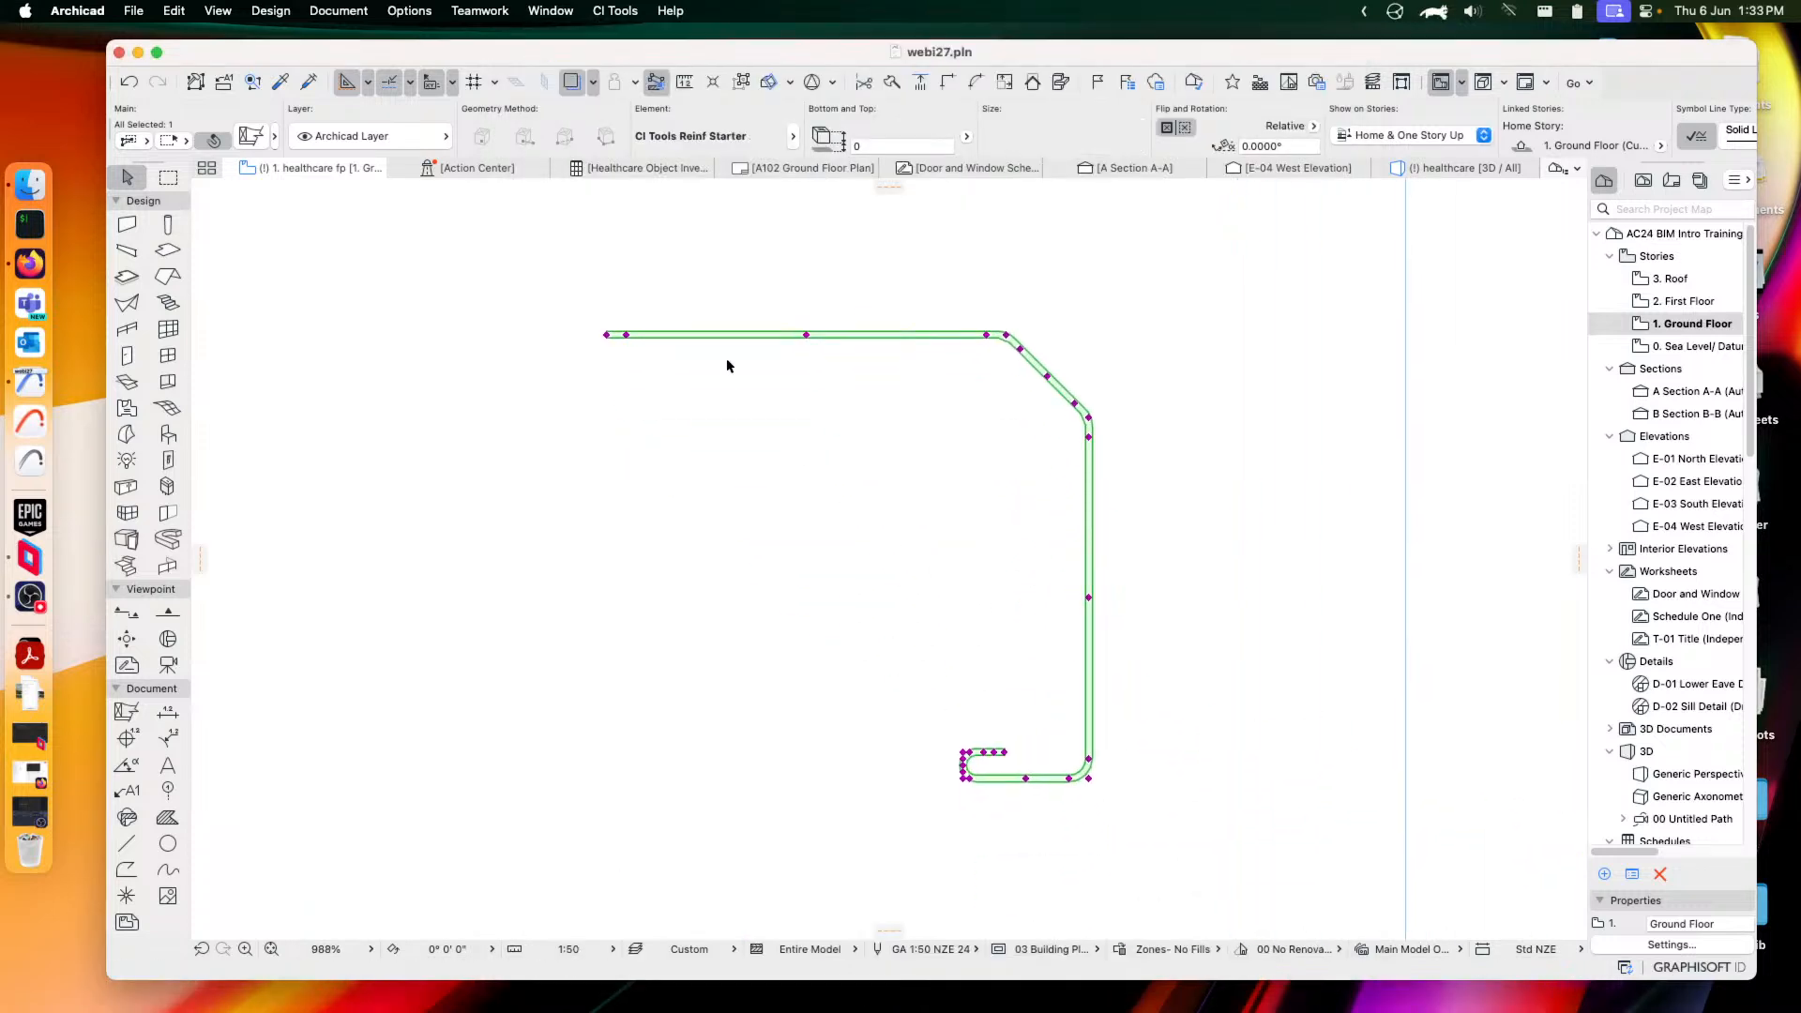
left_click(806, 335)
left_click(871, 401)
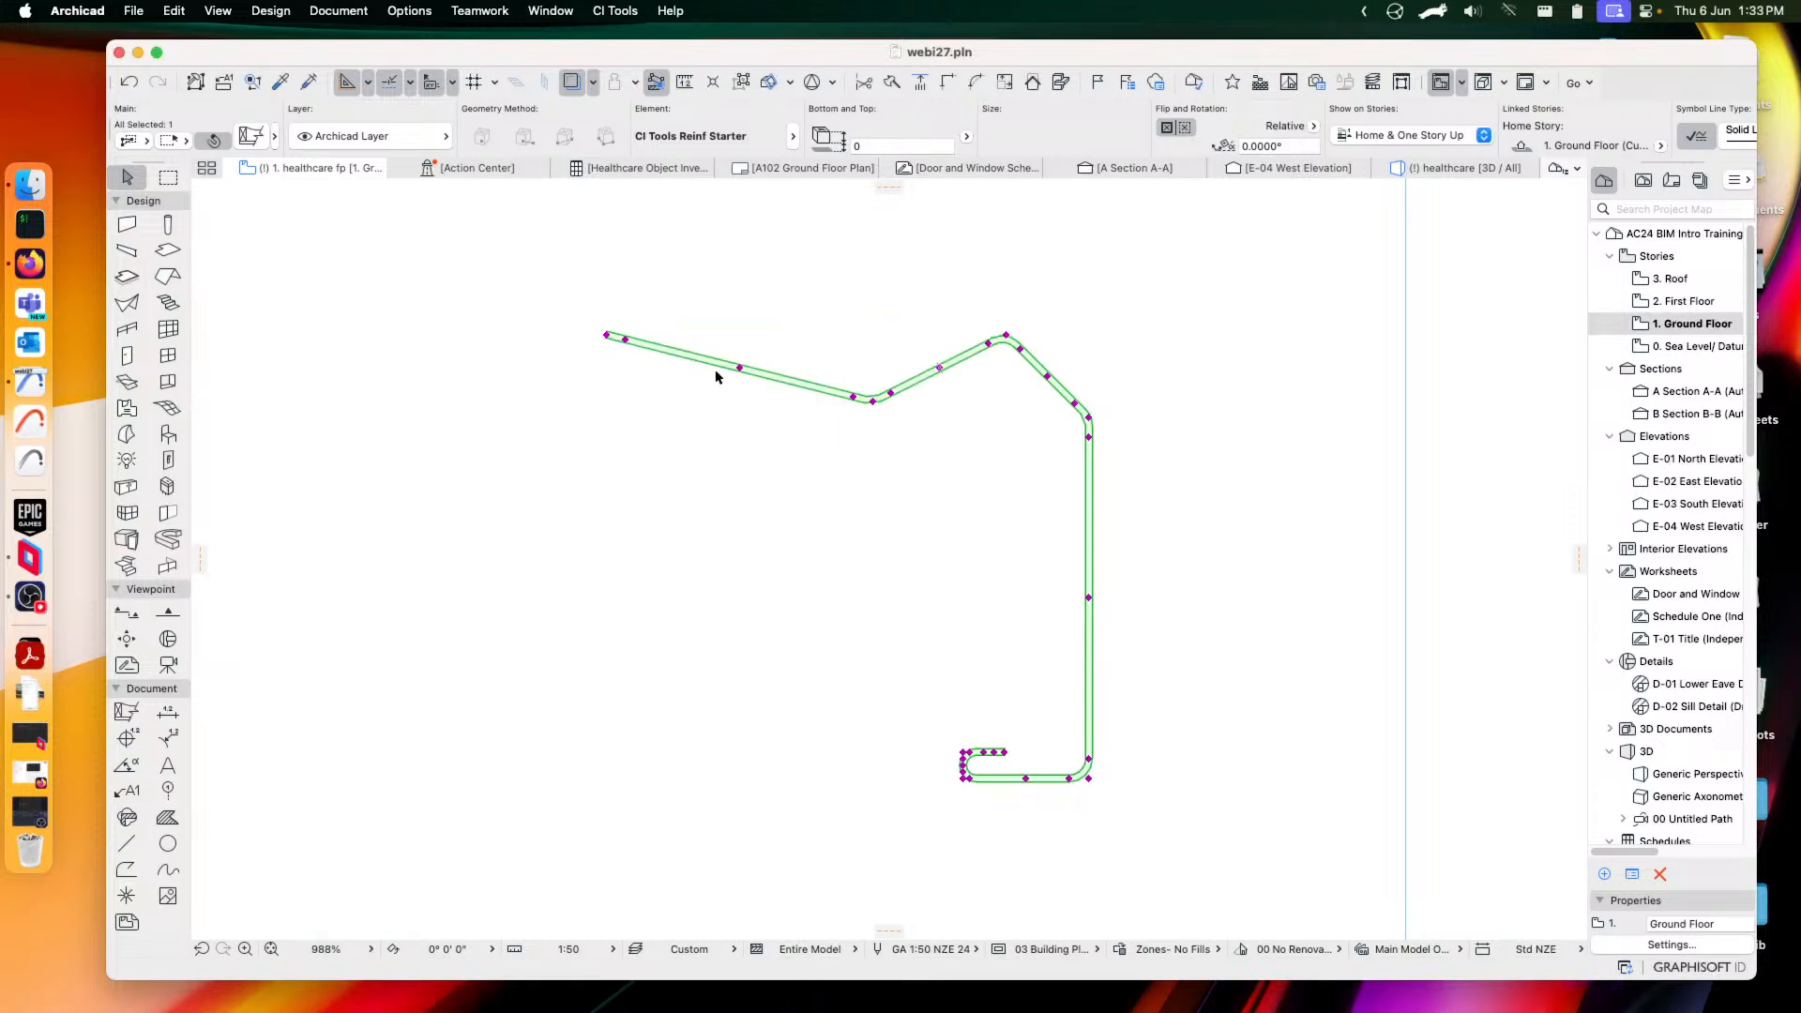
left_click(608, 335)
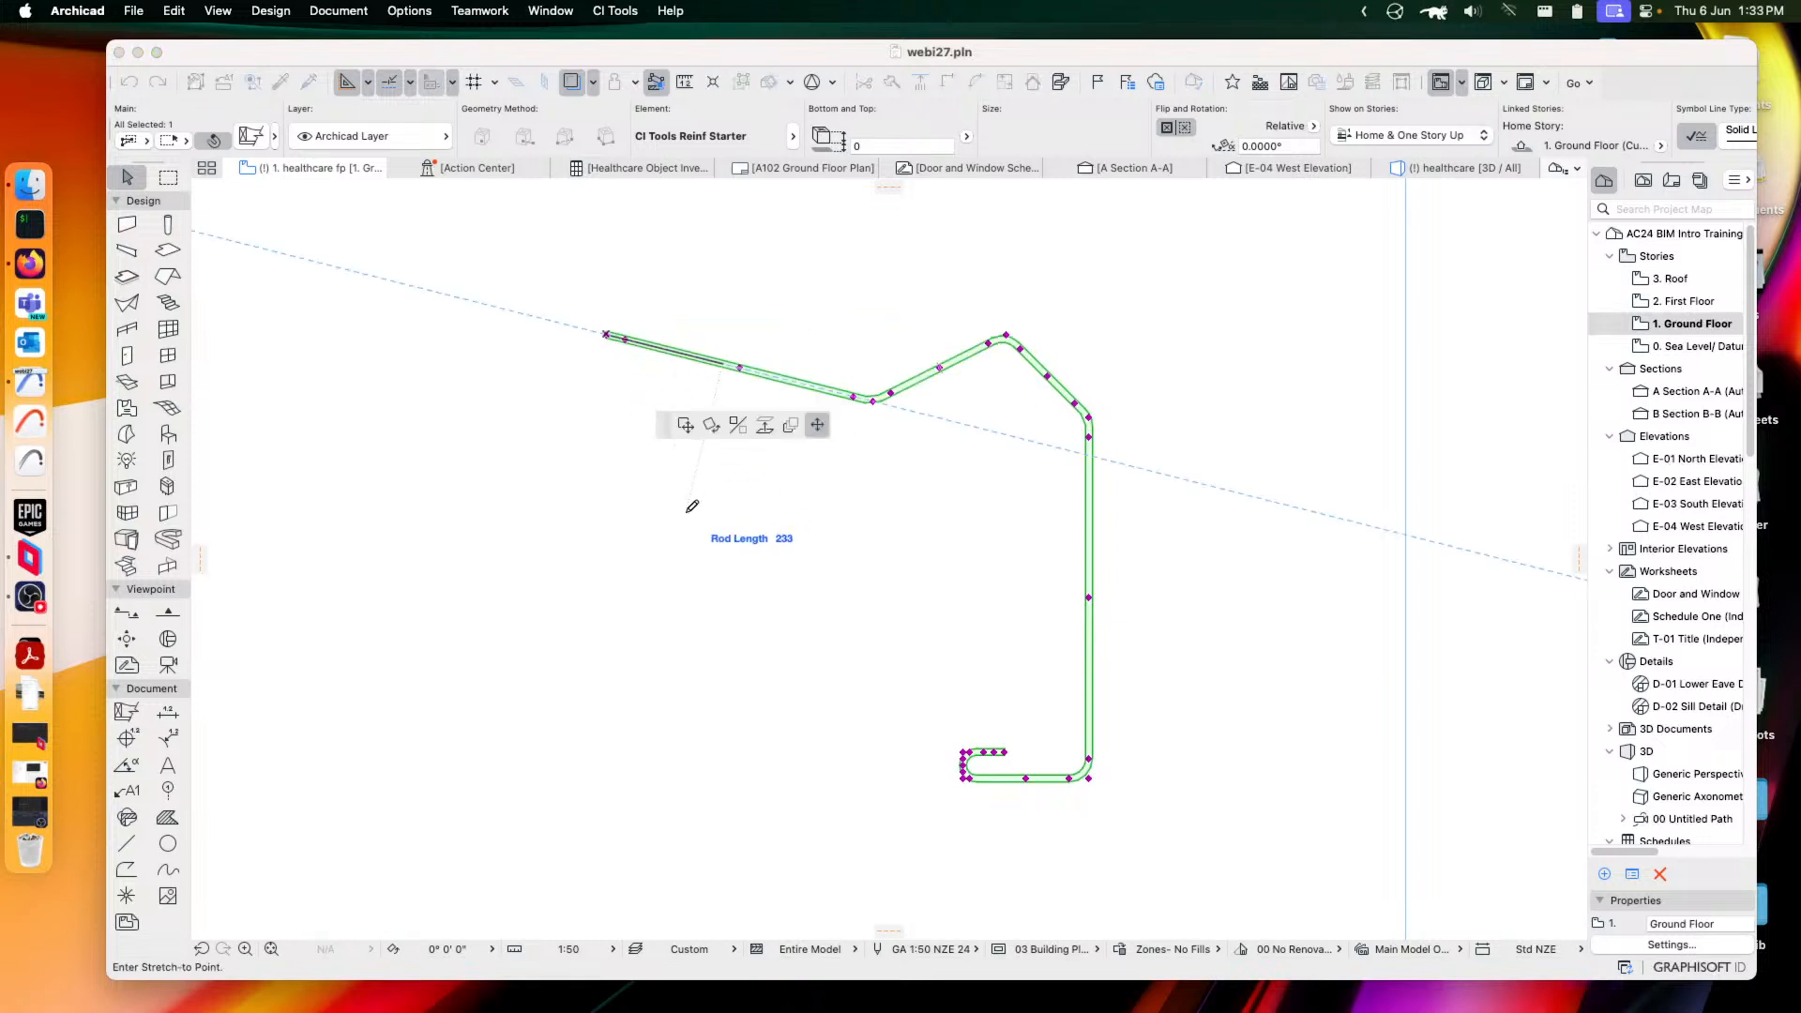
left_click(737, 379)
left_click(261, 143)
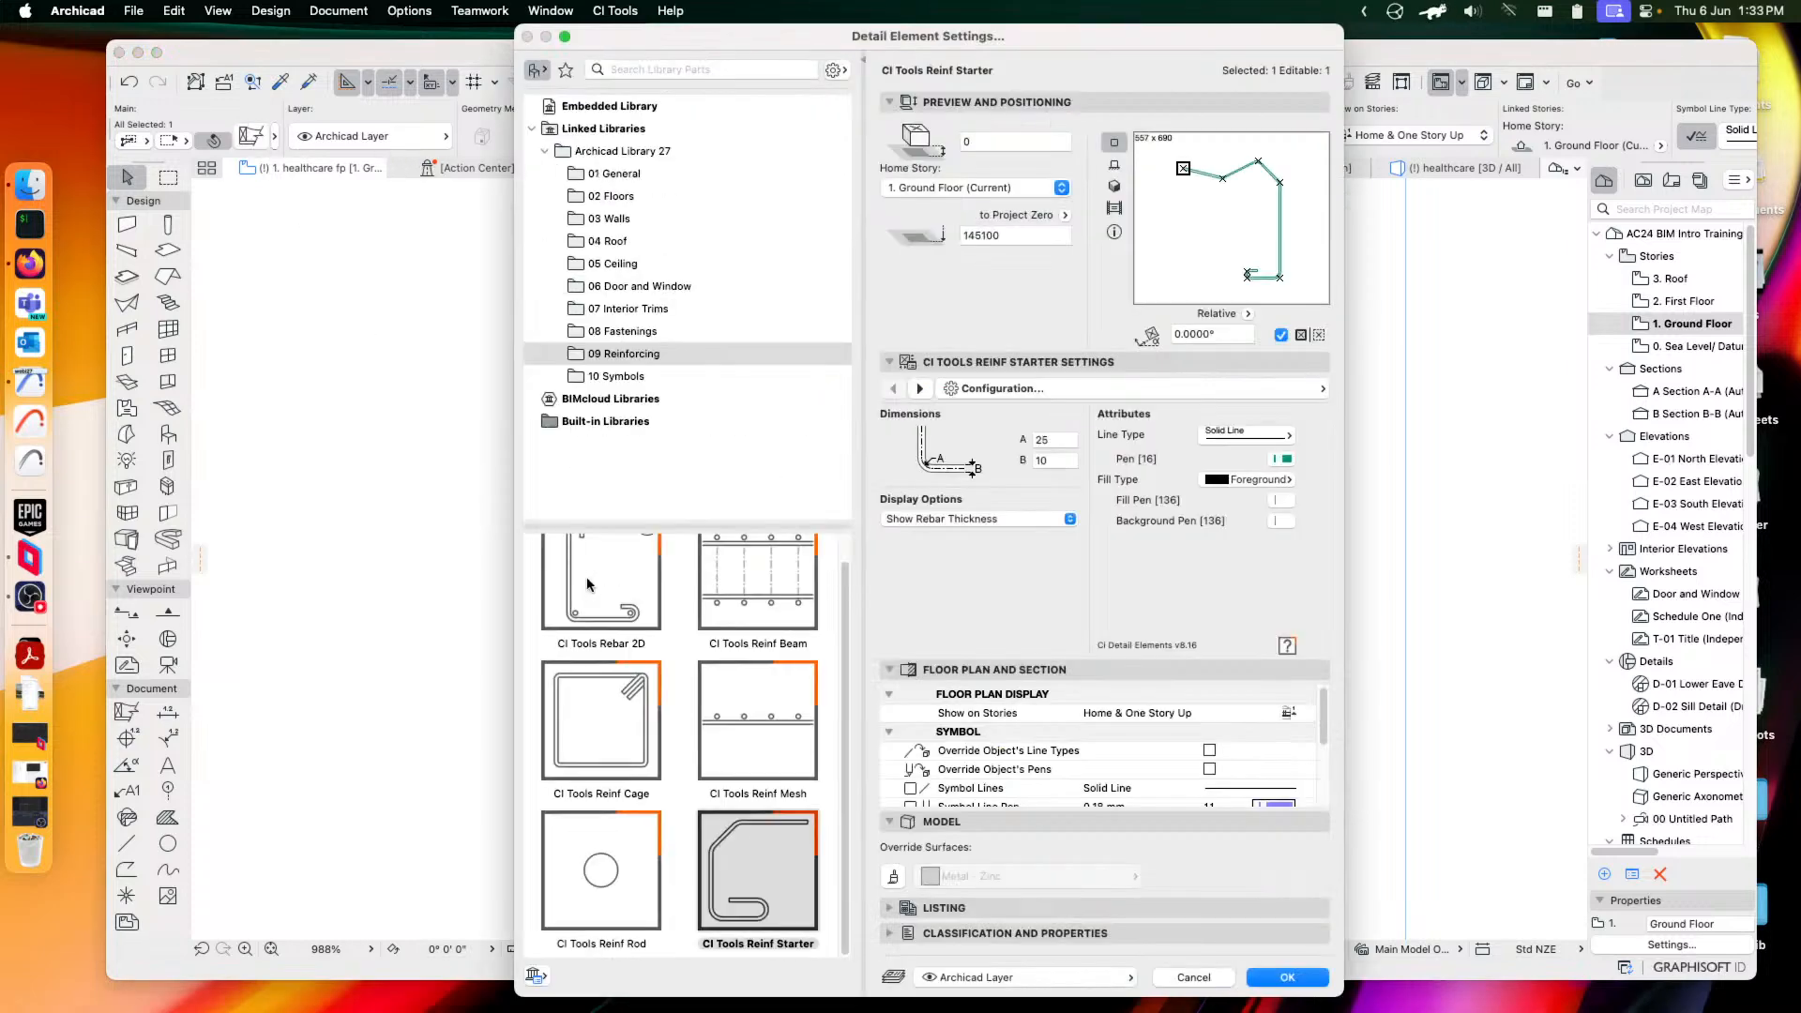
Switch to CI Tools Break Line from 10 Symbols, with Left/Right breaks only and Inside masking
left_click(623, 380)
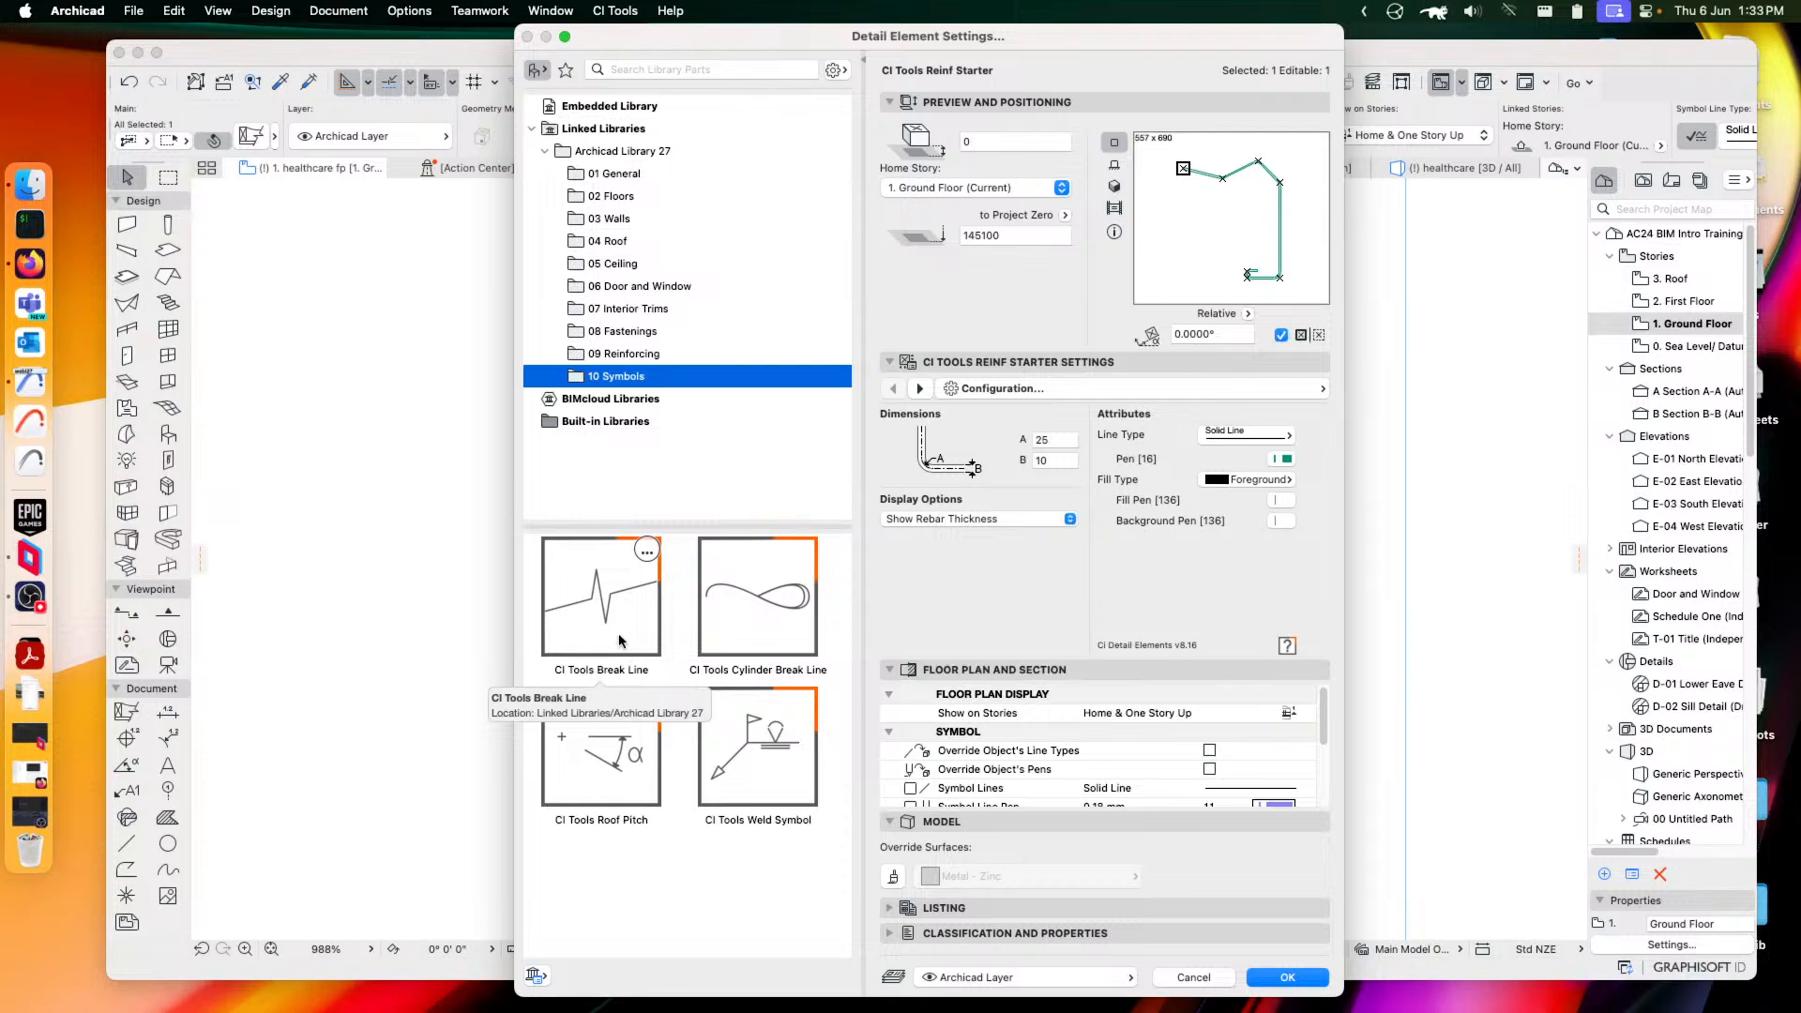
left_click(603, 610)
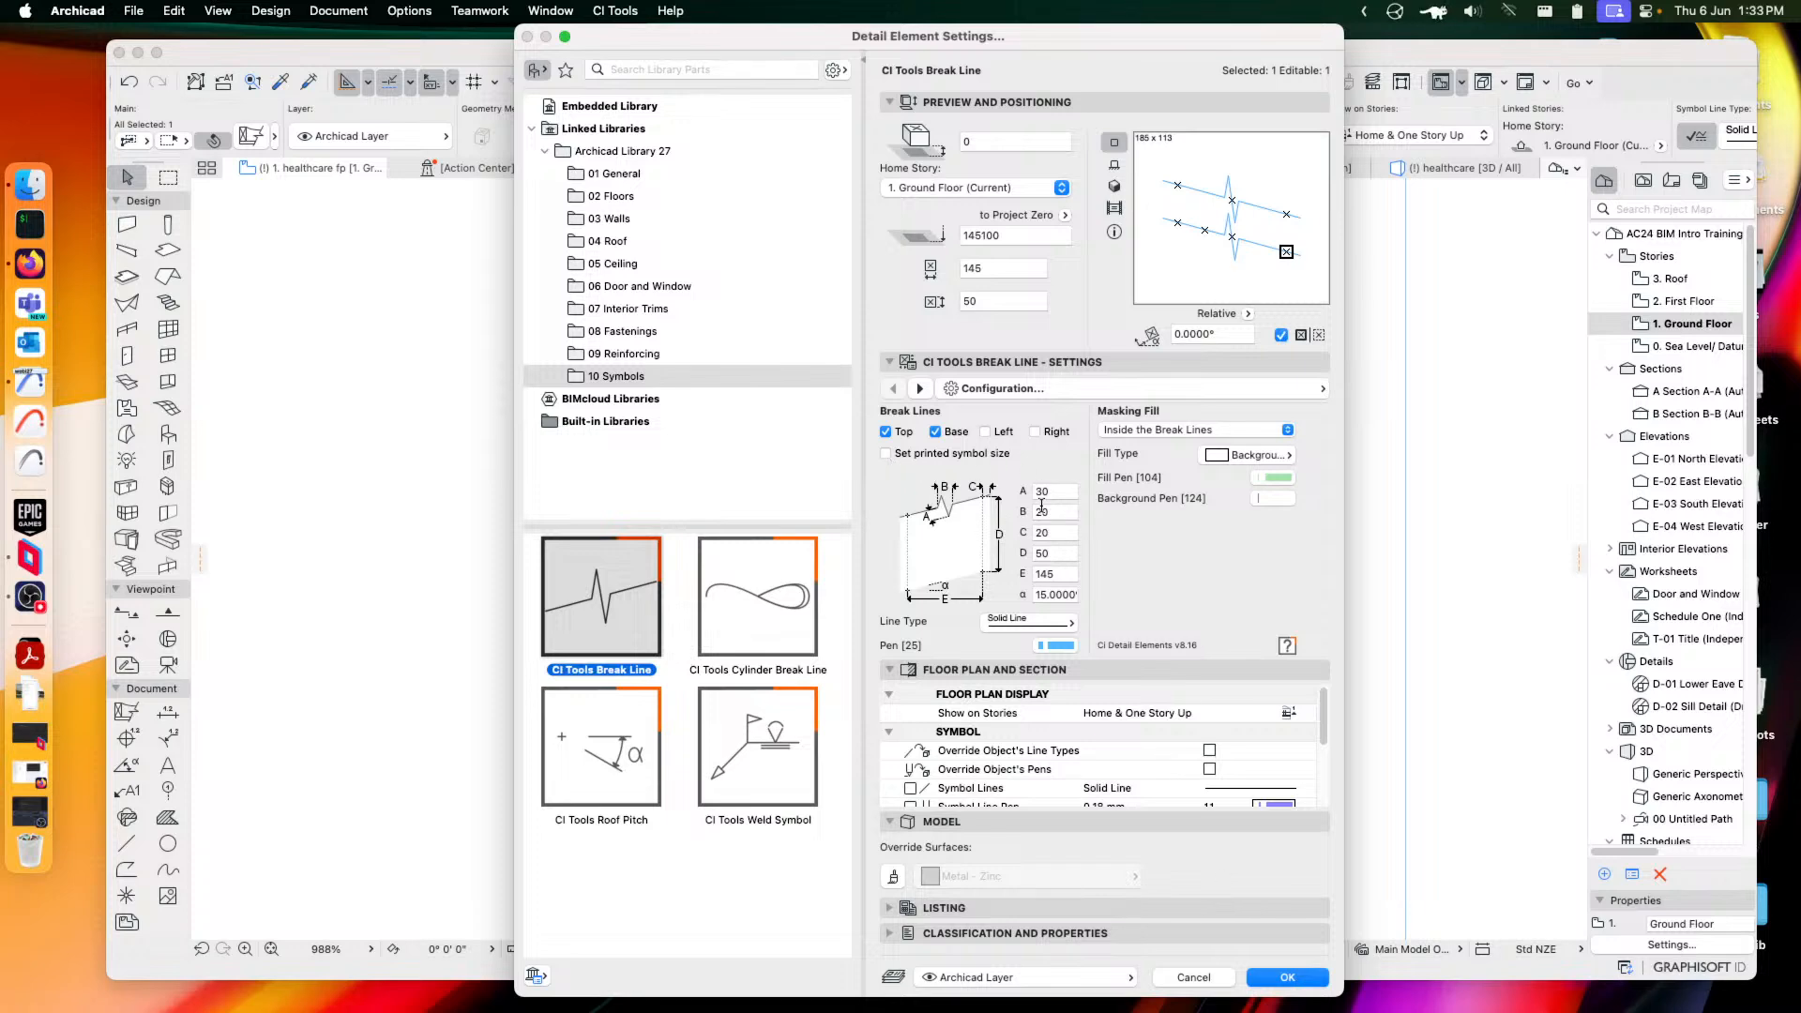
left_click(936, 432)
left_click(886, 432)
left_click(984, 433)
left_click(1034, 433)
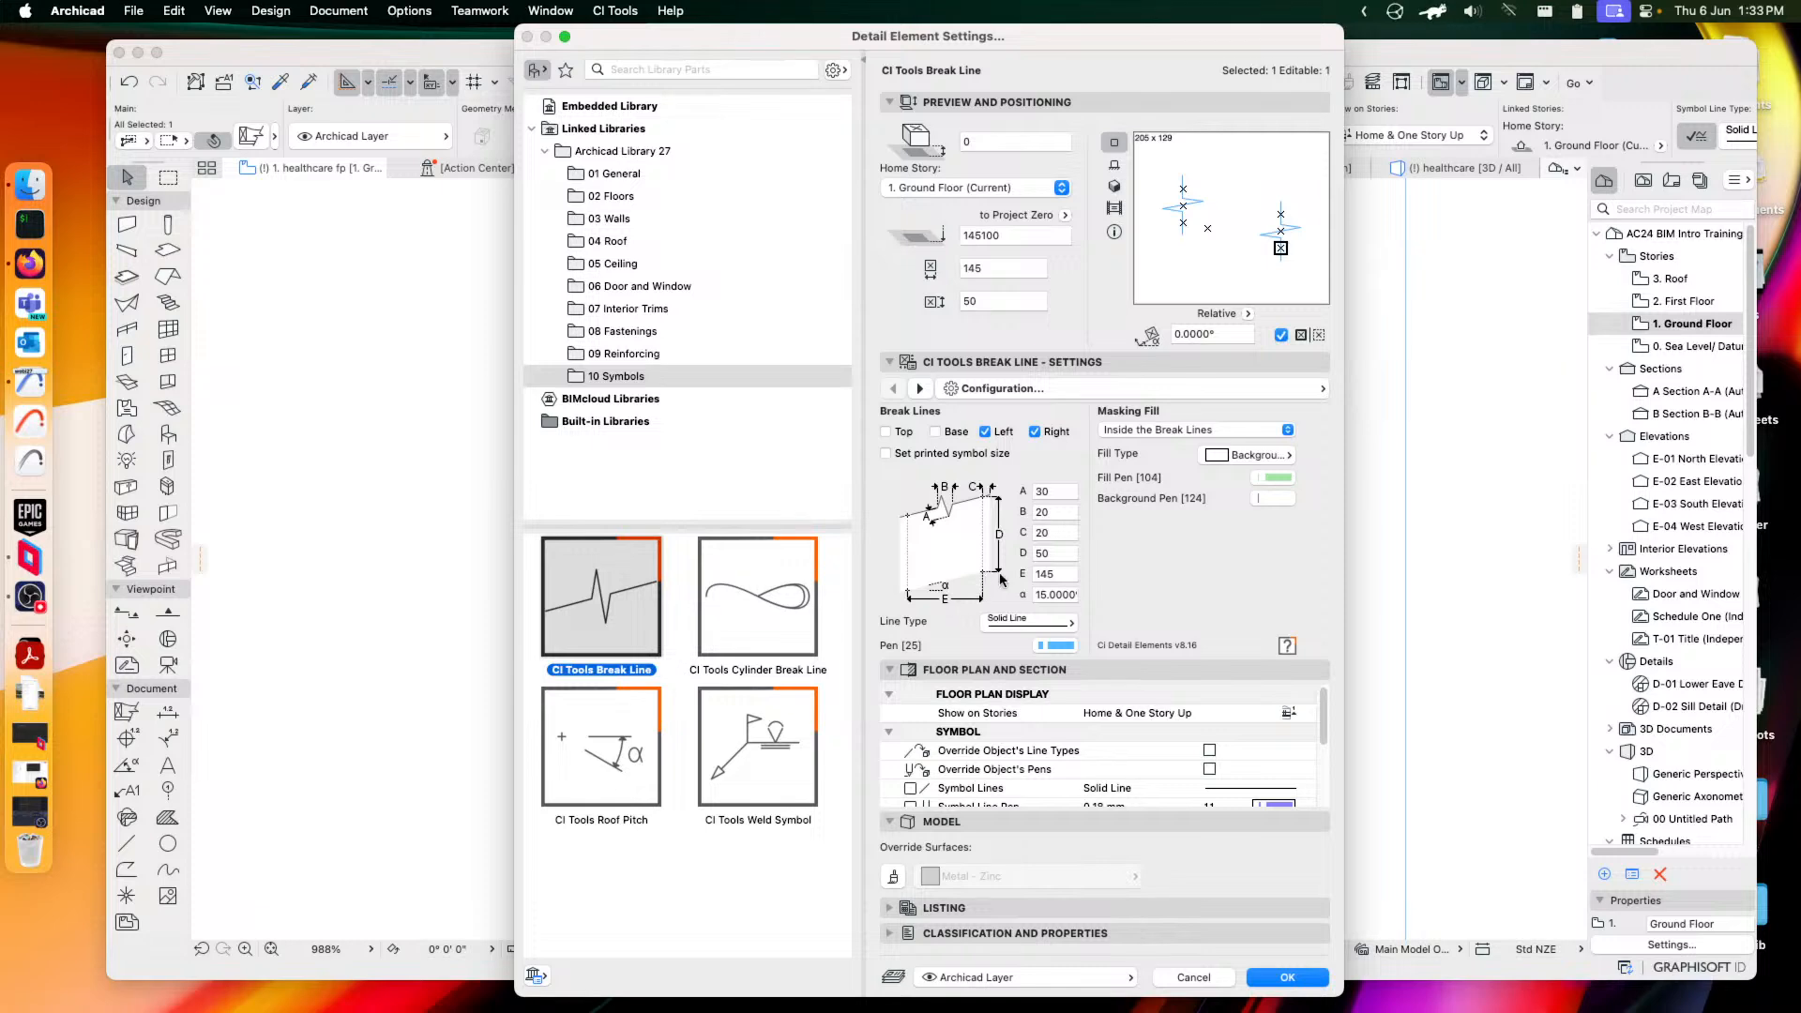
left_click(1185, 428)
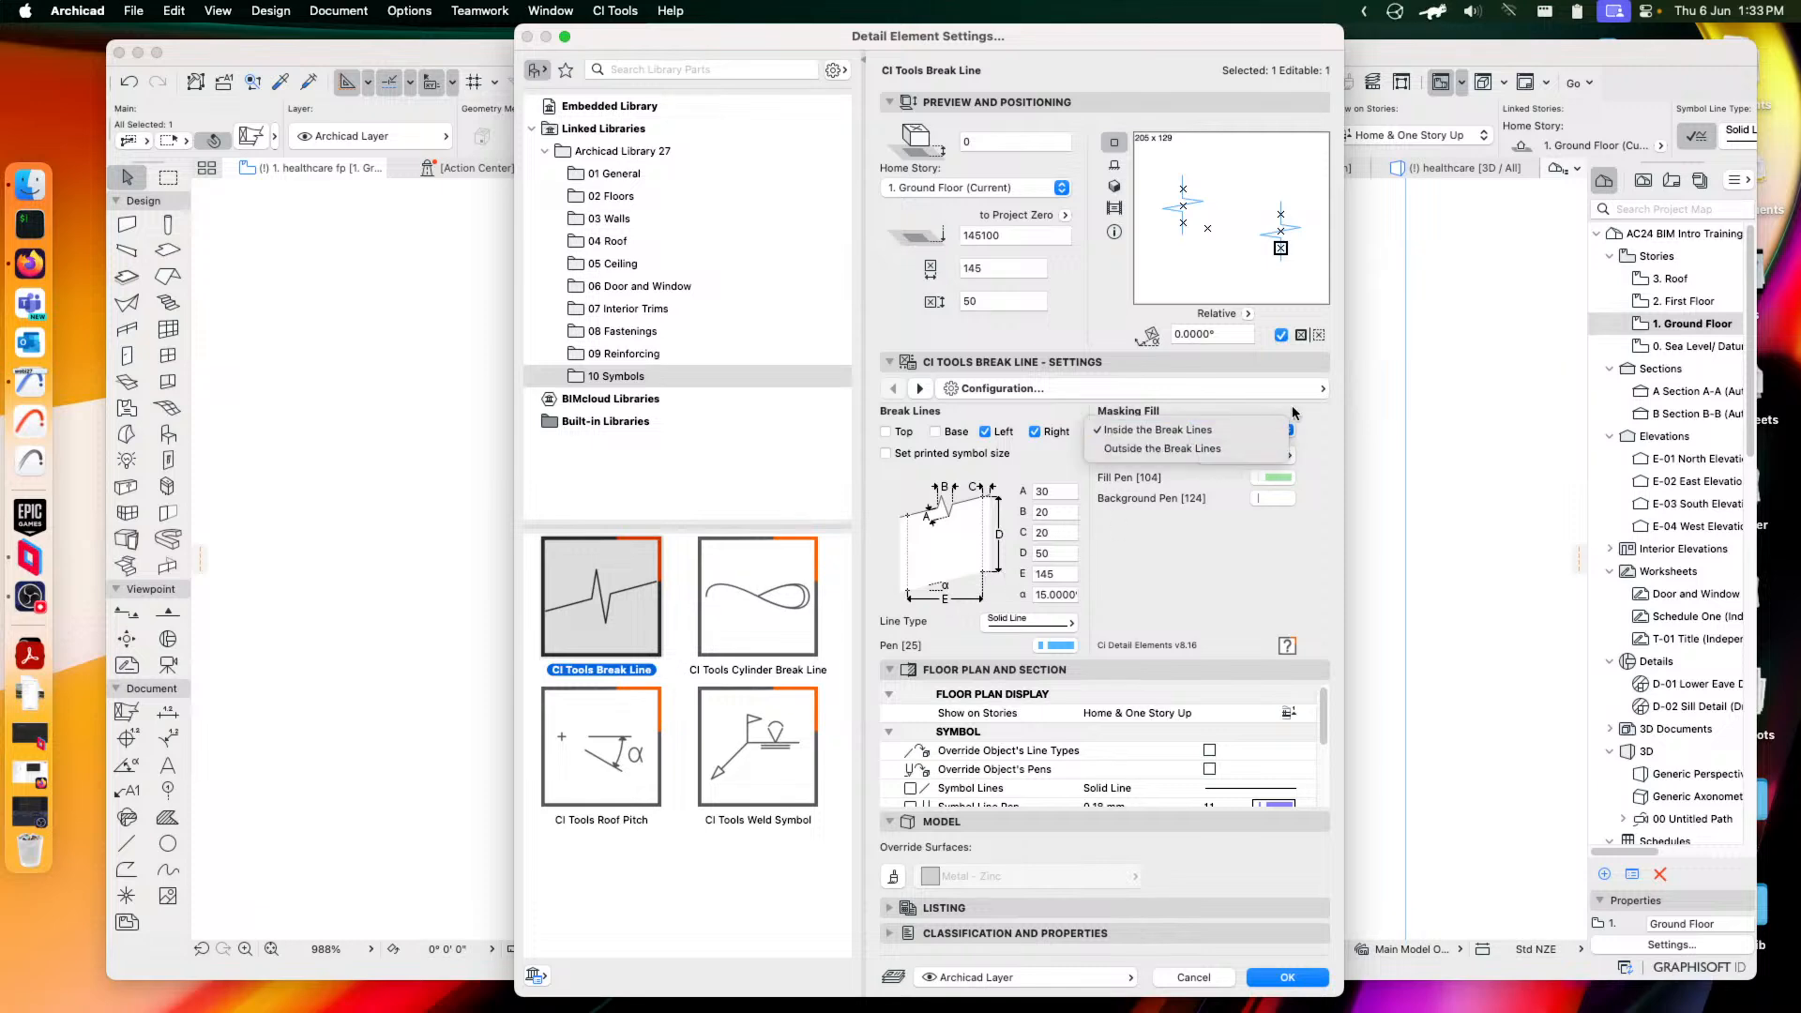
left_click(1232, 432)
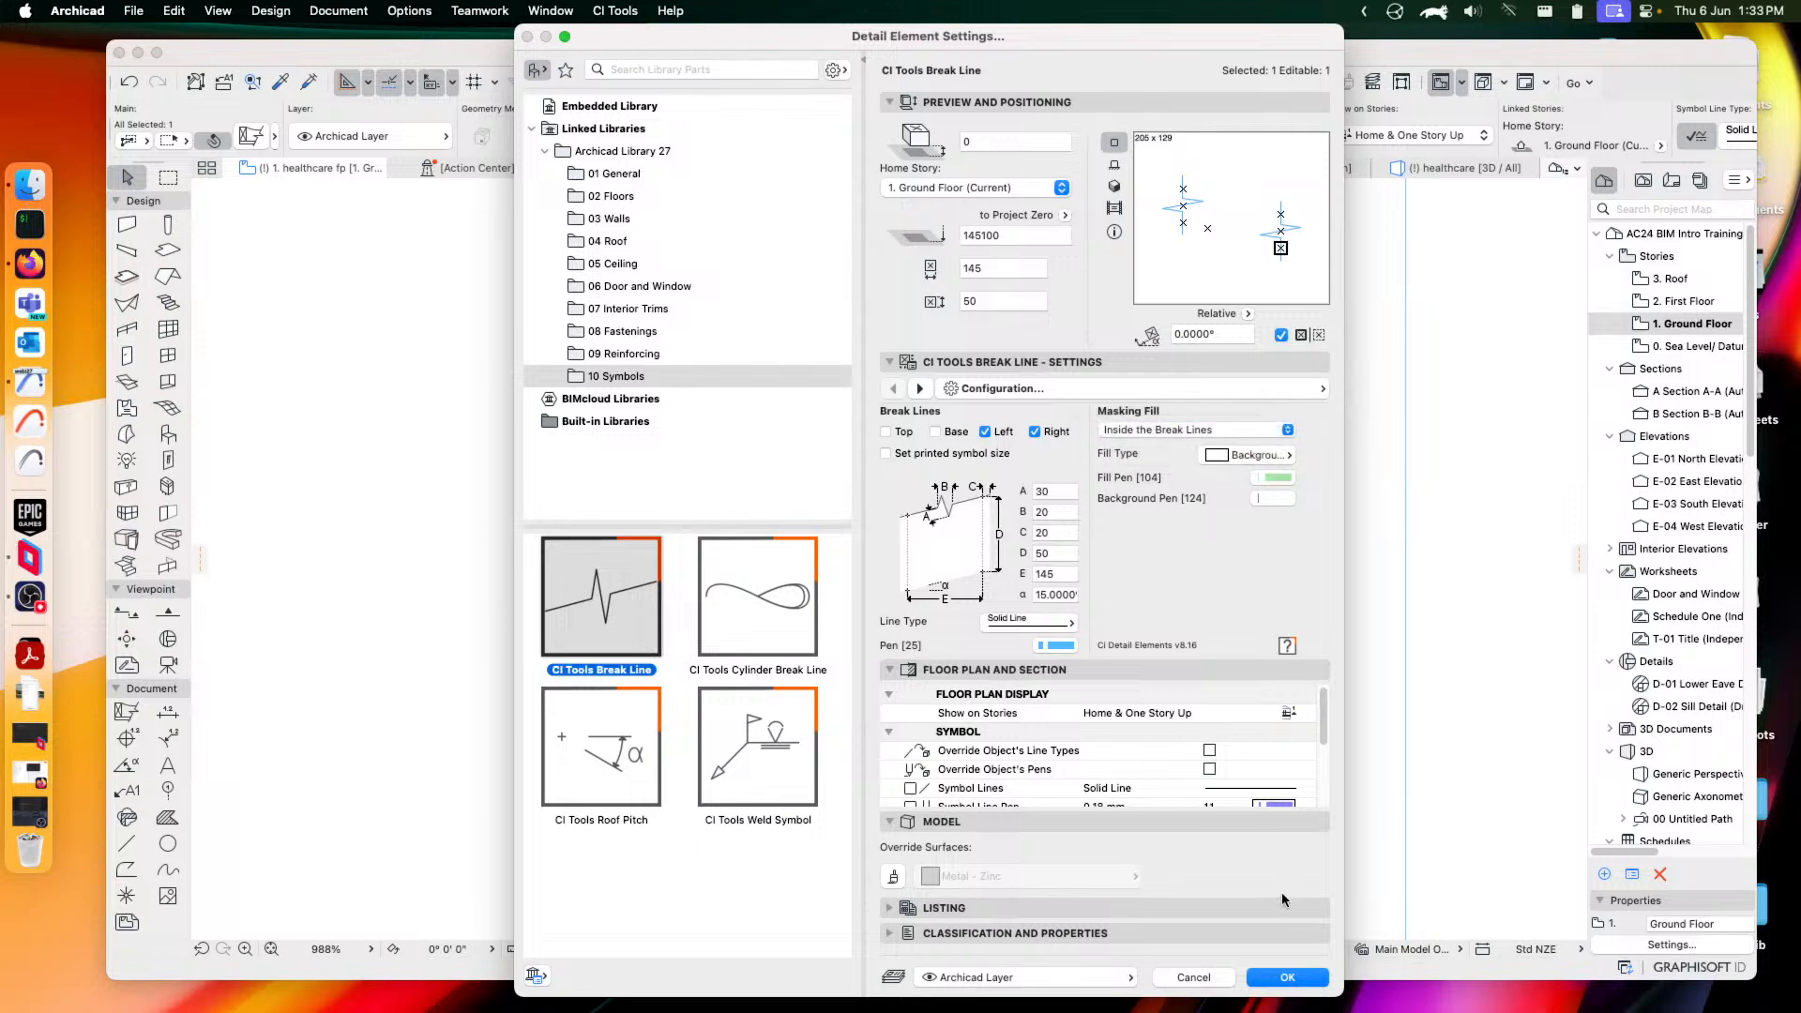
left_click(1287, 977)
Stretch the break line's hotspots to reduce it to 145 × 25
middle_click_drag(813, 491, 969, 712)
scroll(804, 545, "up", 3)
scroll(804, 544, "up", 5)
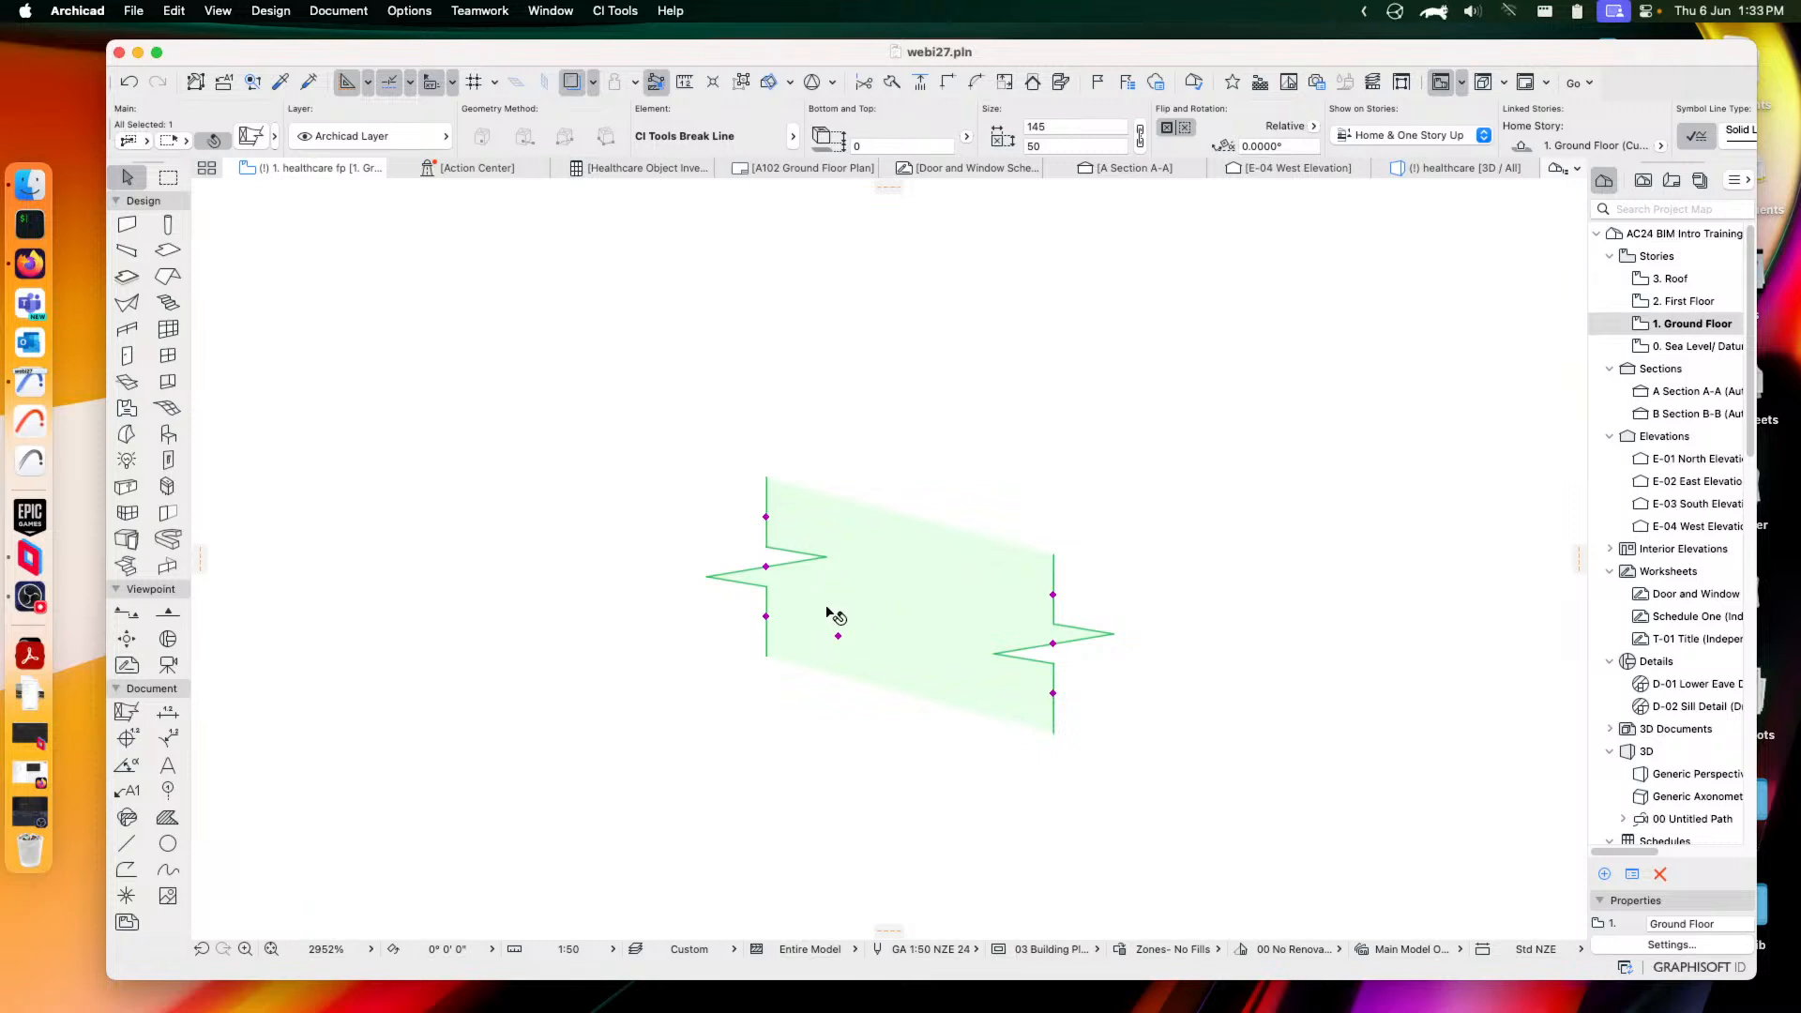
left_click(766, 517)
left_click(768, 567)
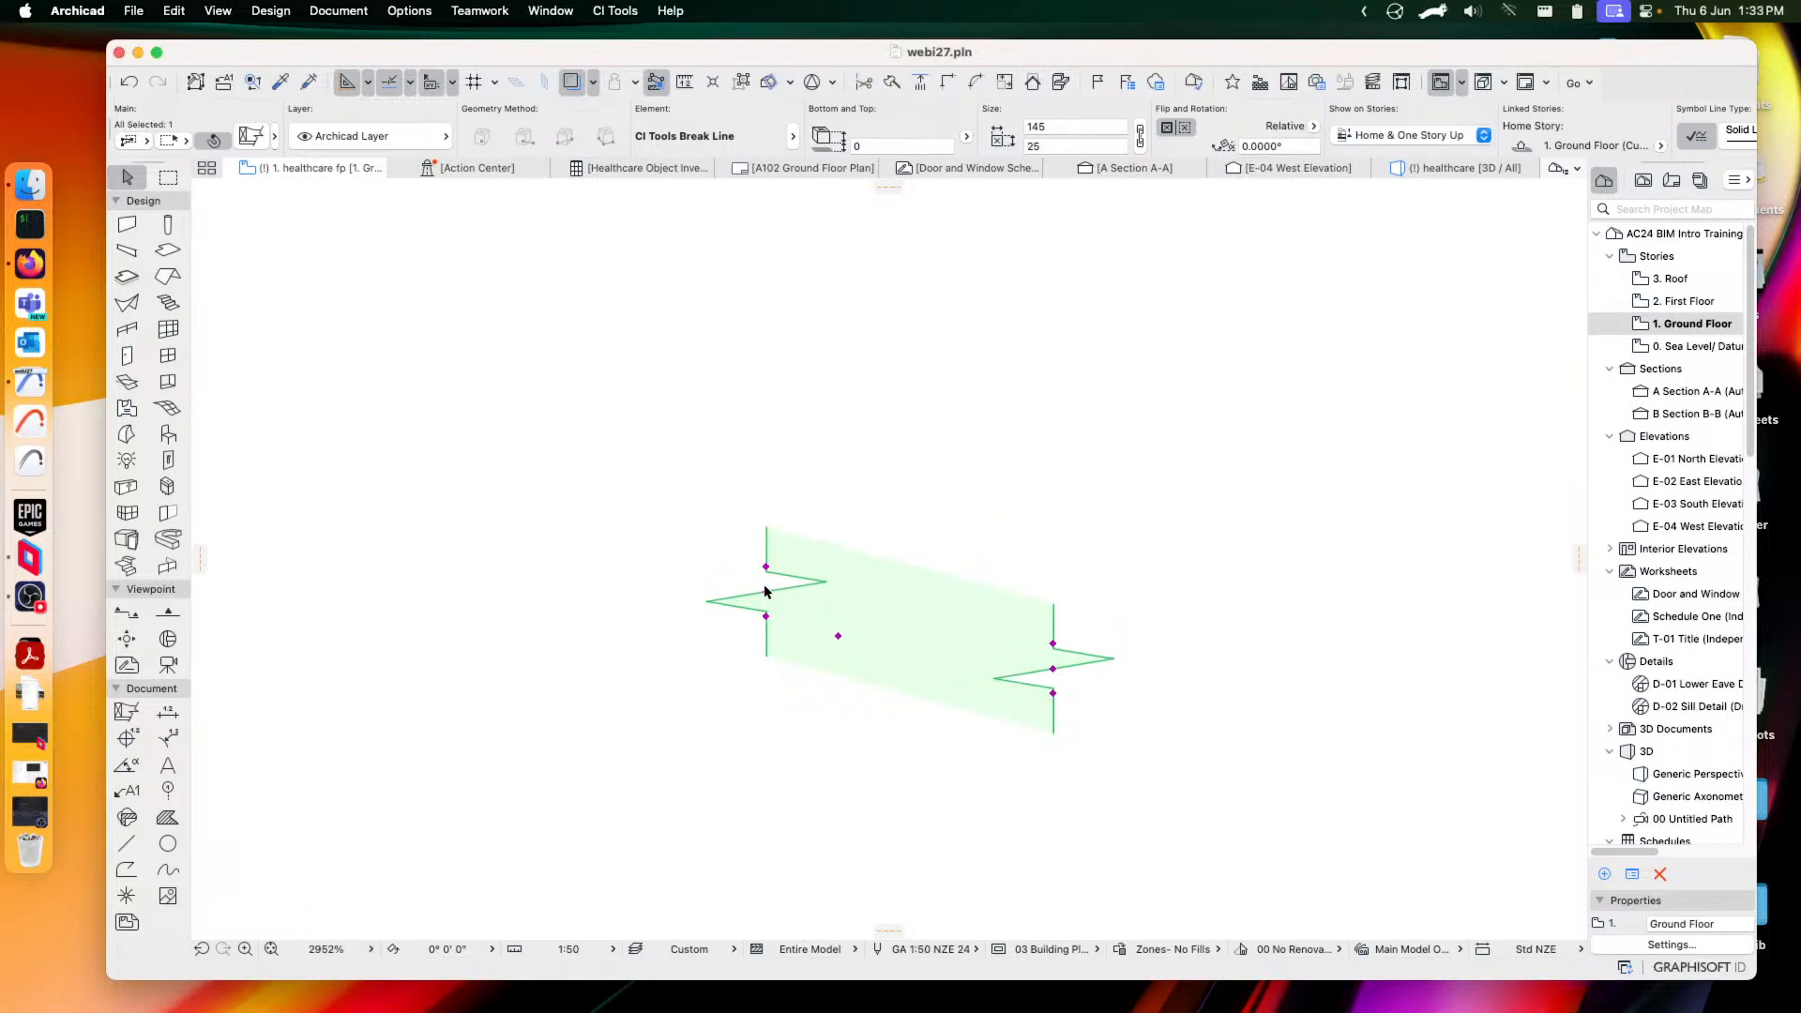
left_click(766, 592)
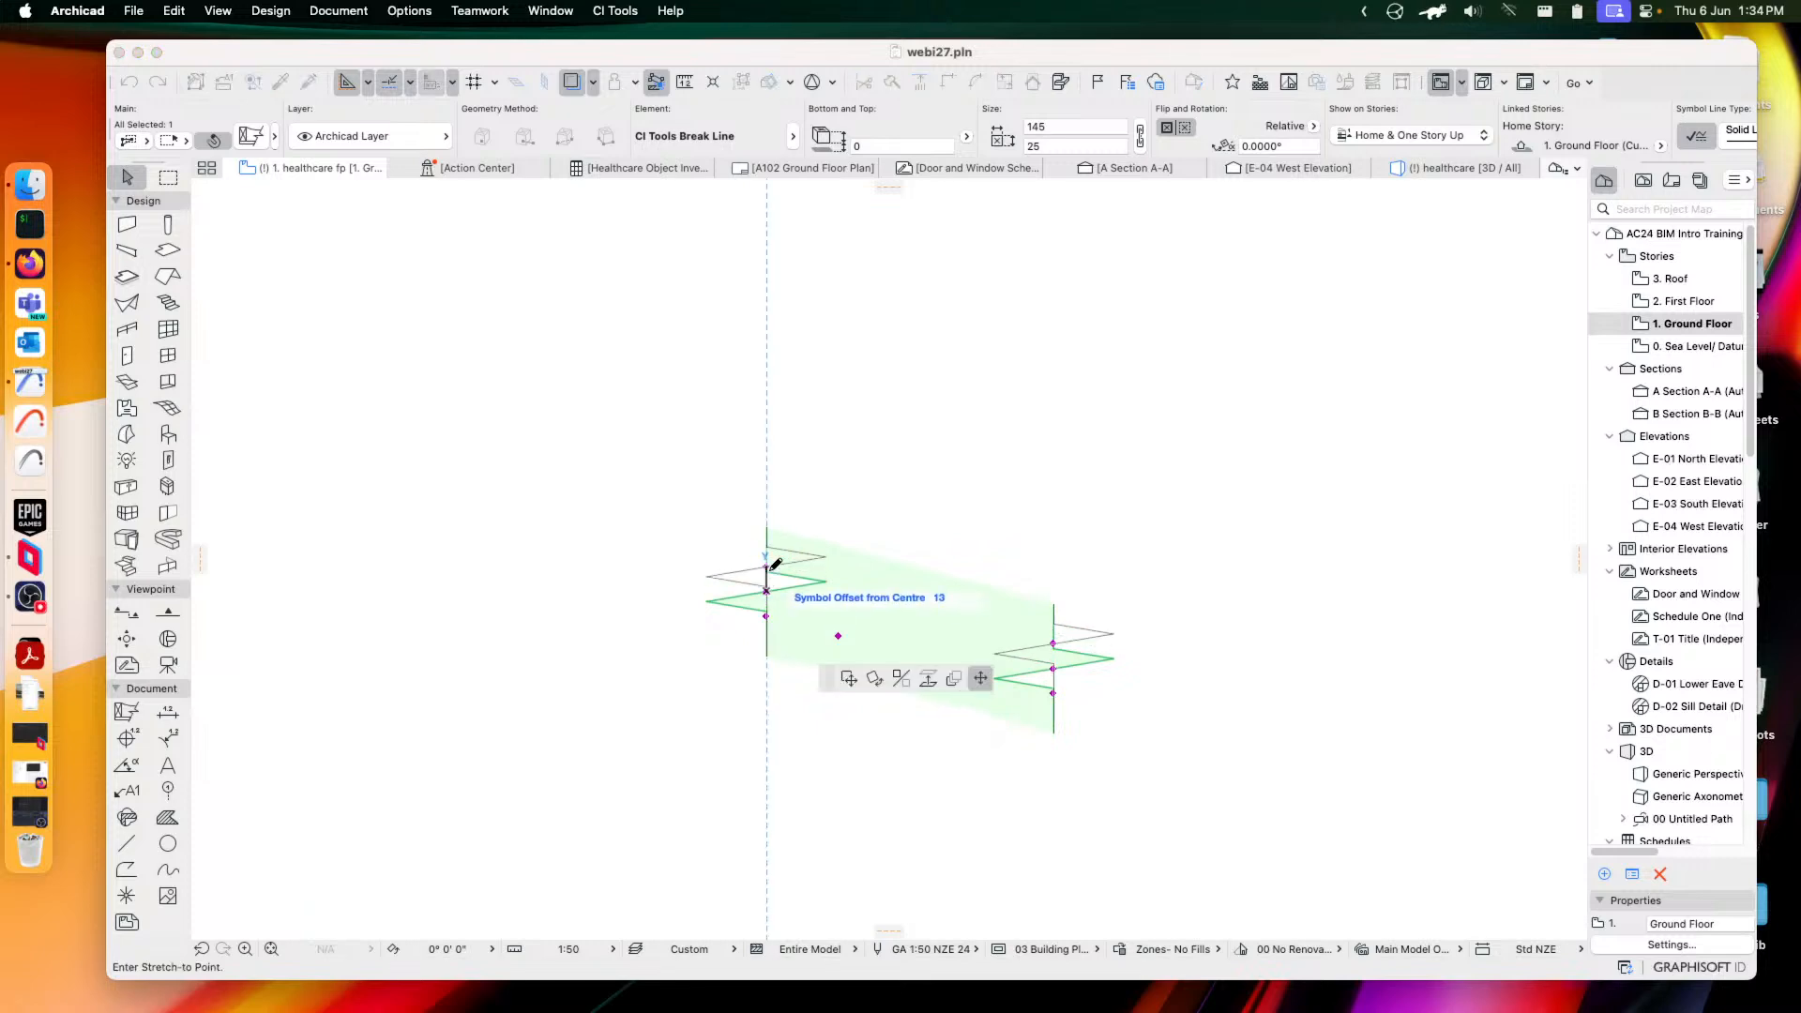
left_click(770, 554)
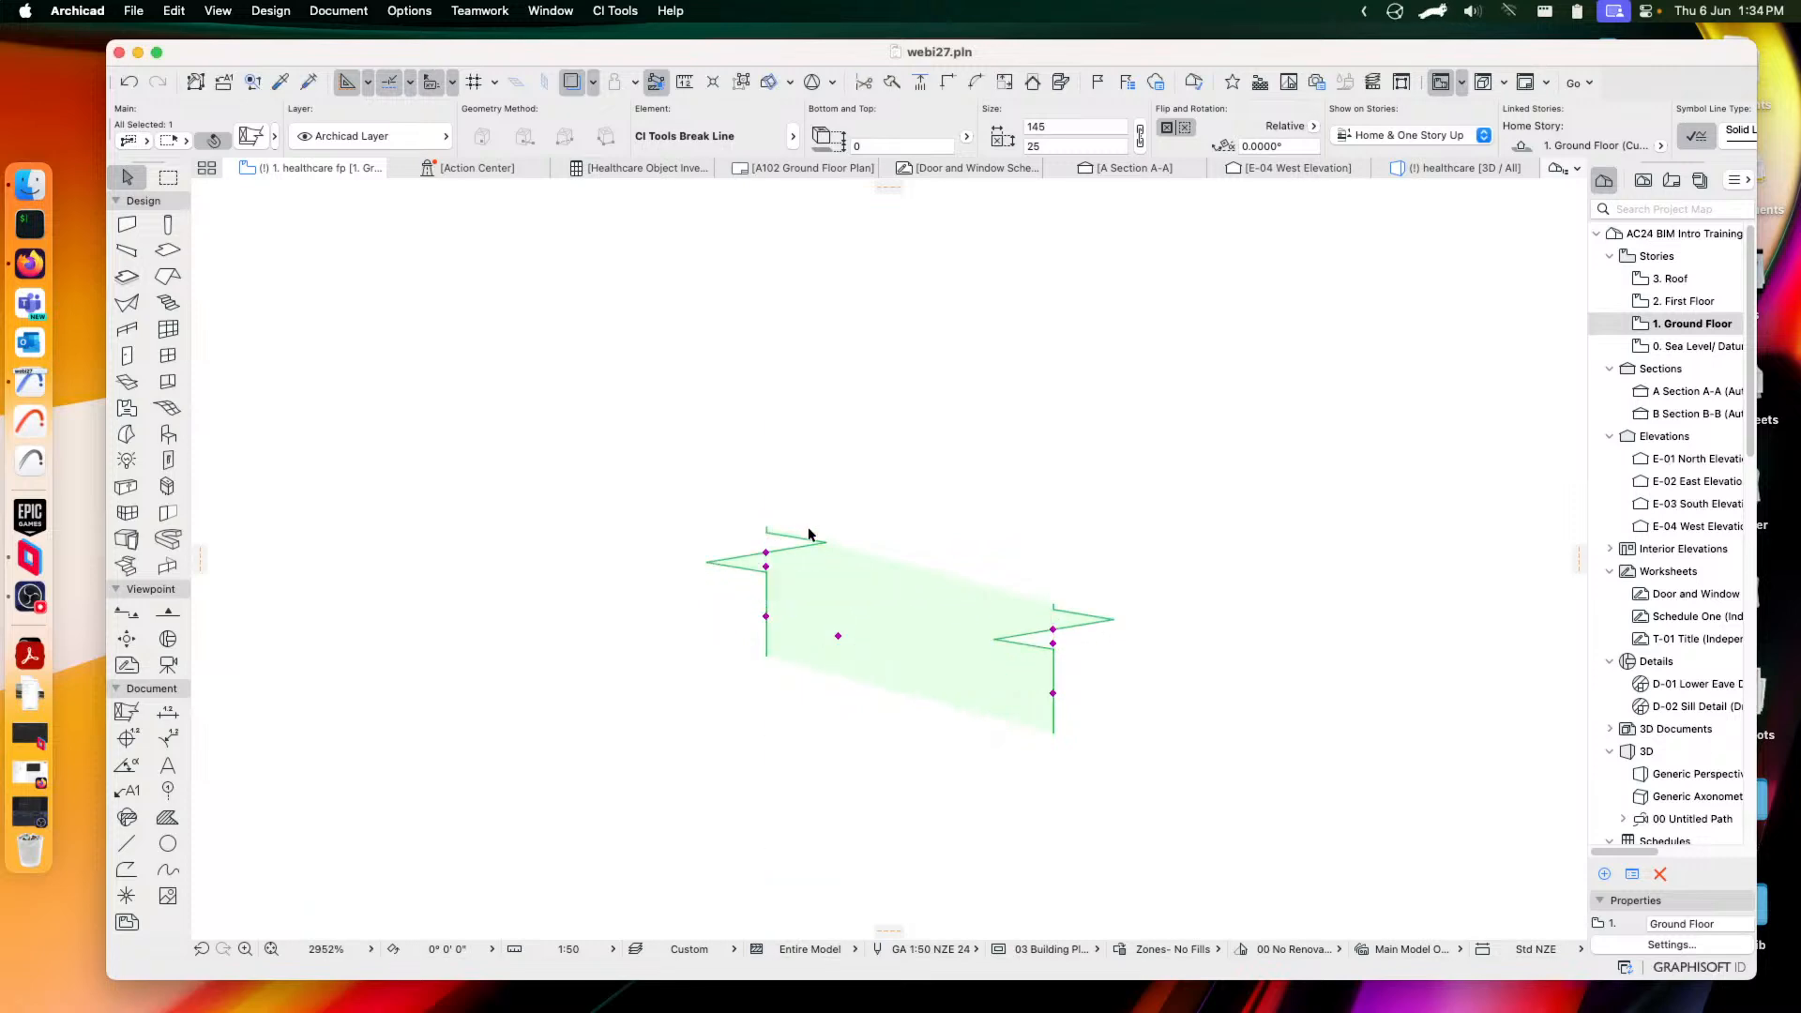
left_click(254, 137)
Switch the element to CI Tools Weld Symbol and add a Weld All Around mark
left_click(749, 608)
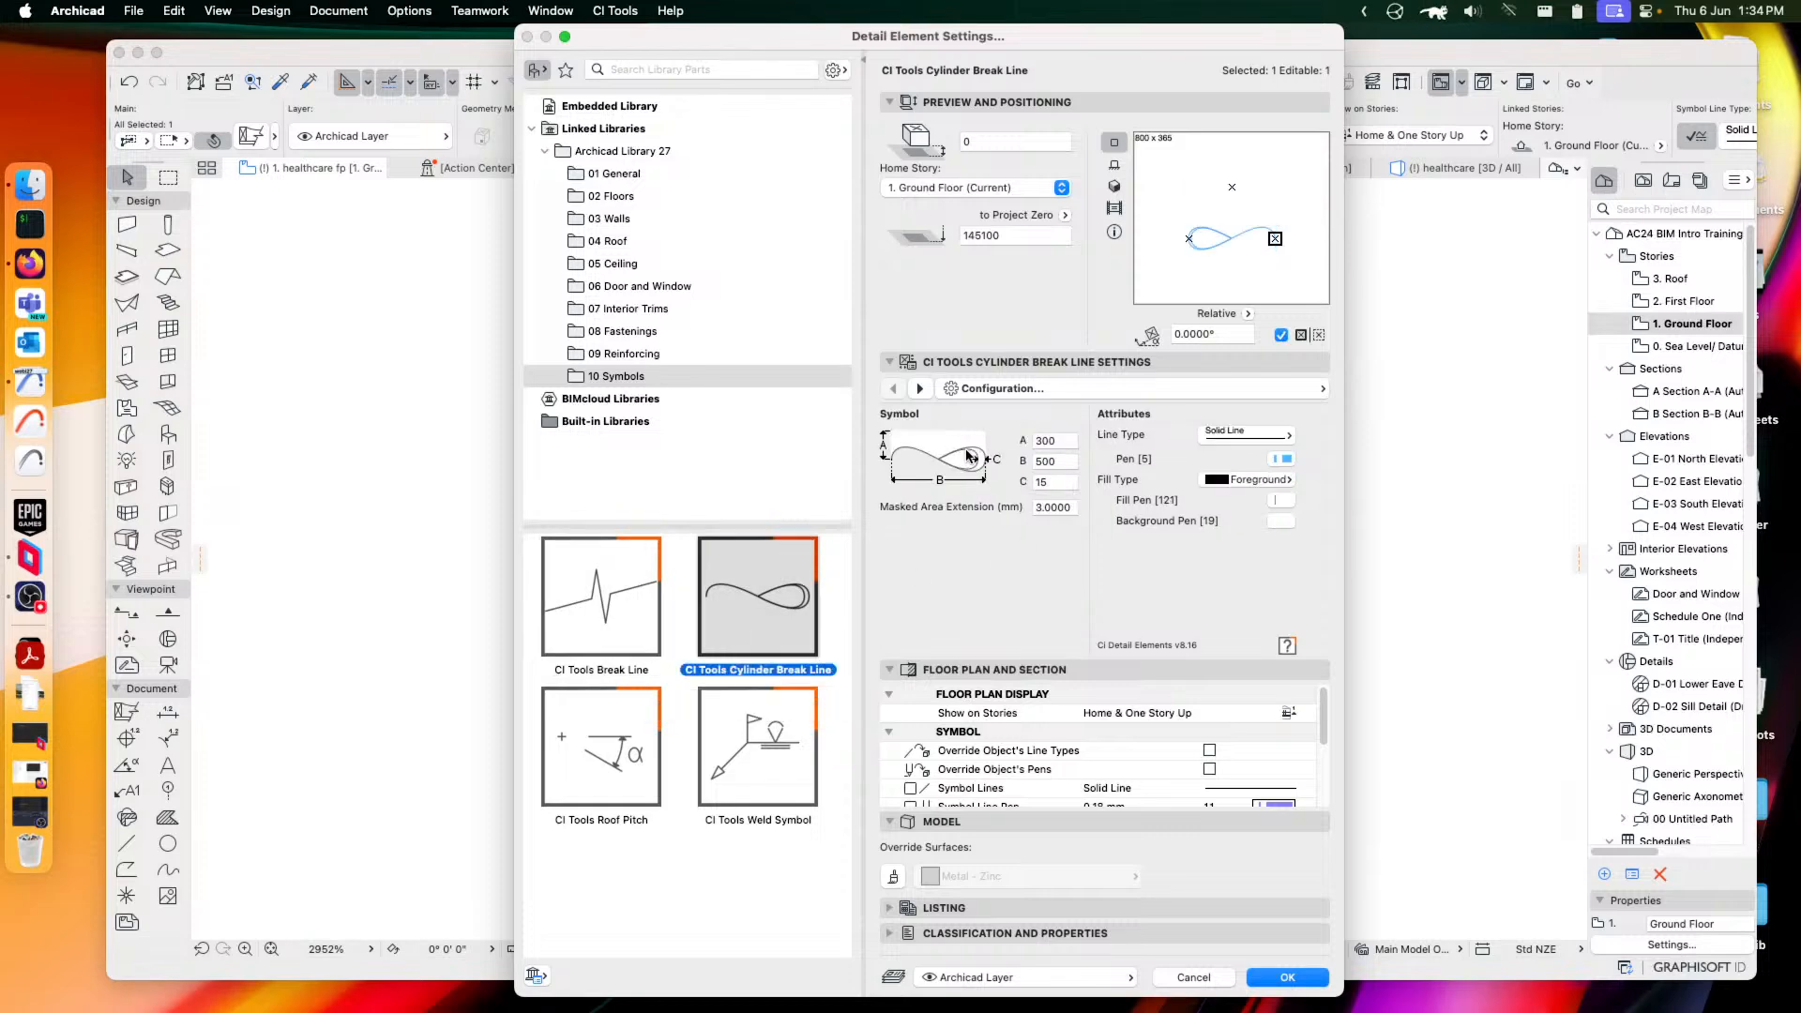
left_click(582, 775)
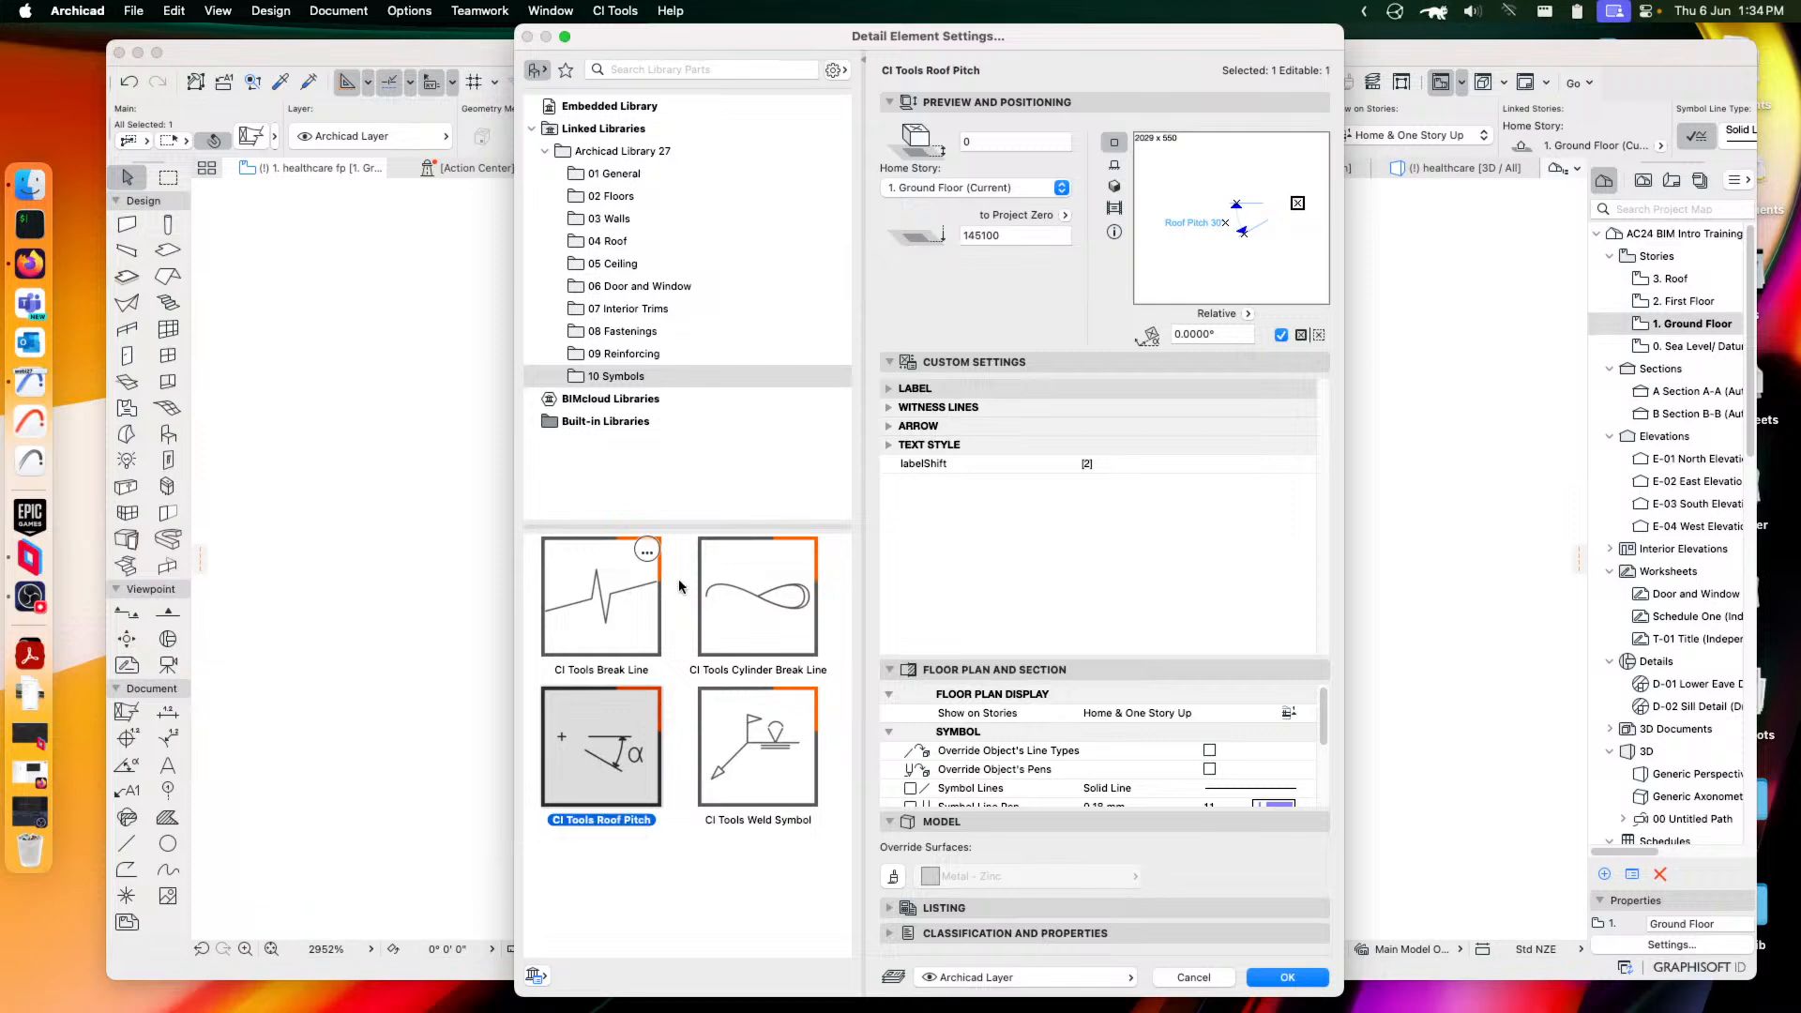
left_click(750, 753)
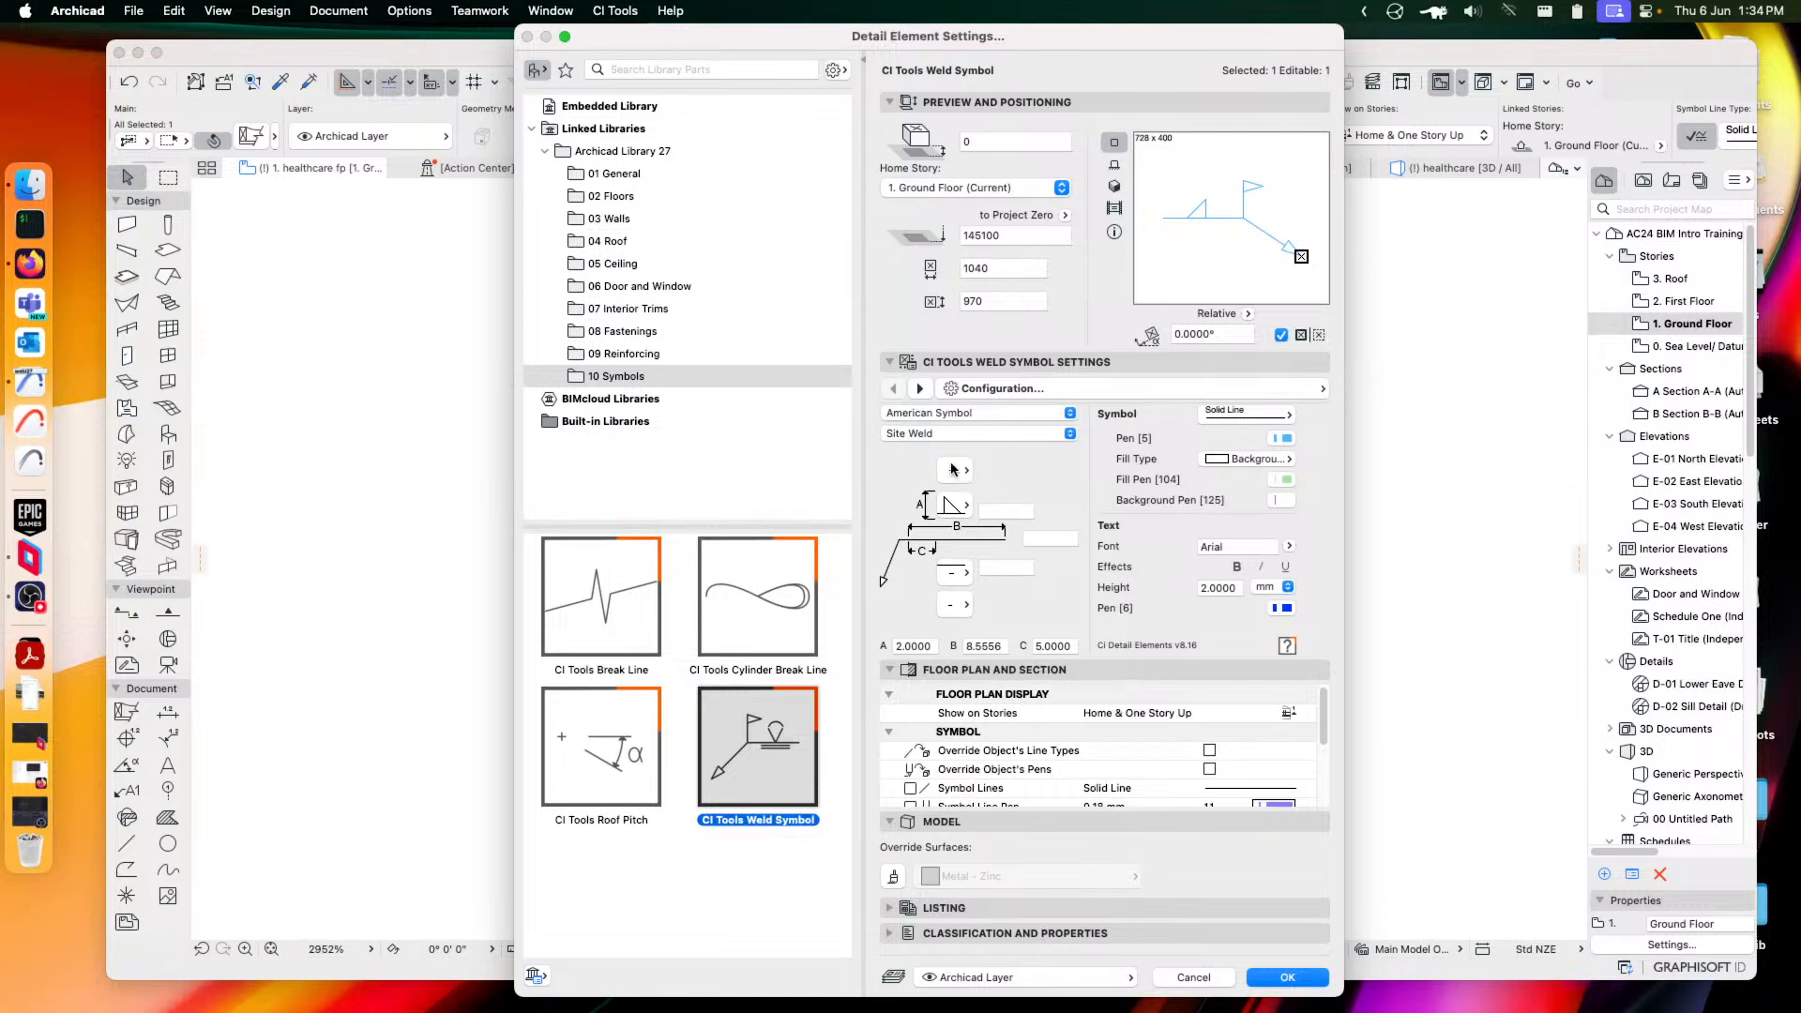
left_click(950, 470)
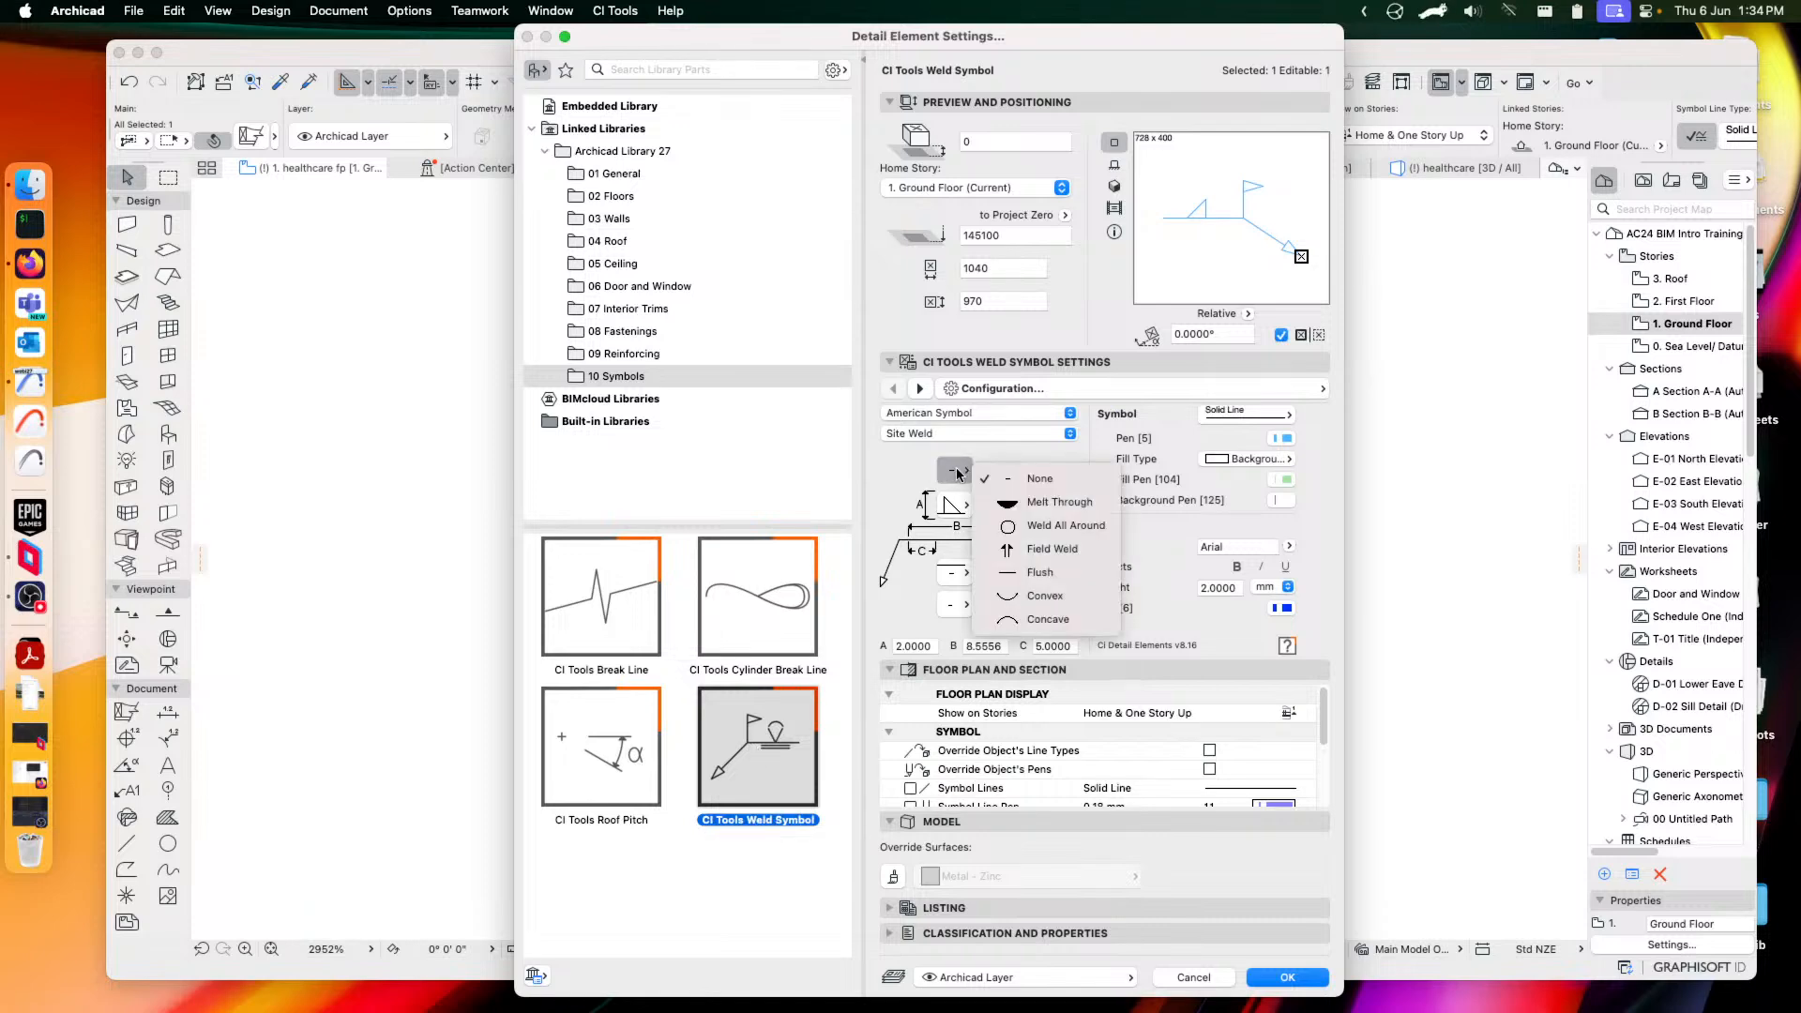
left_click(1051, 528)
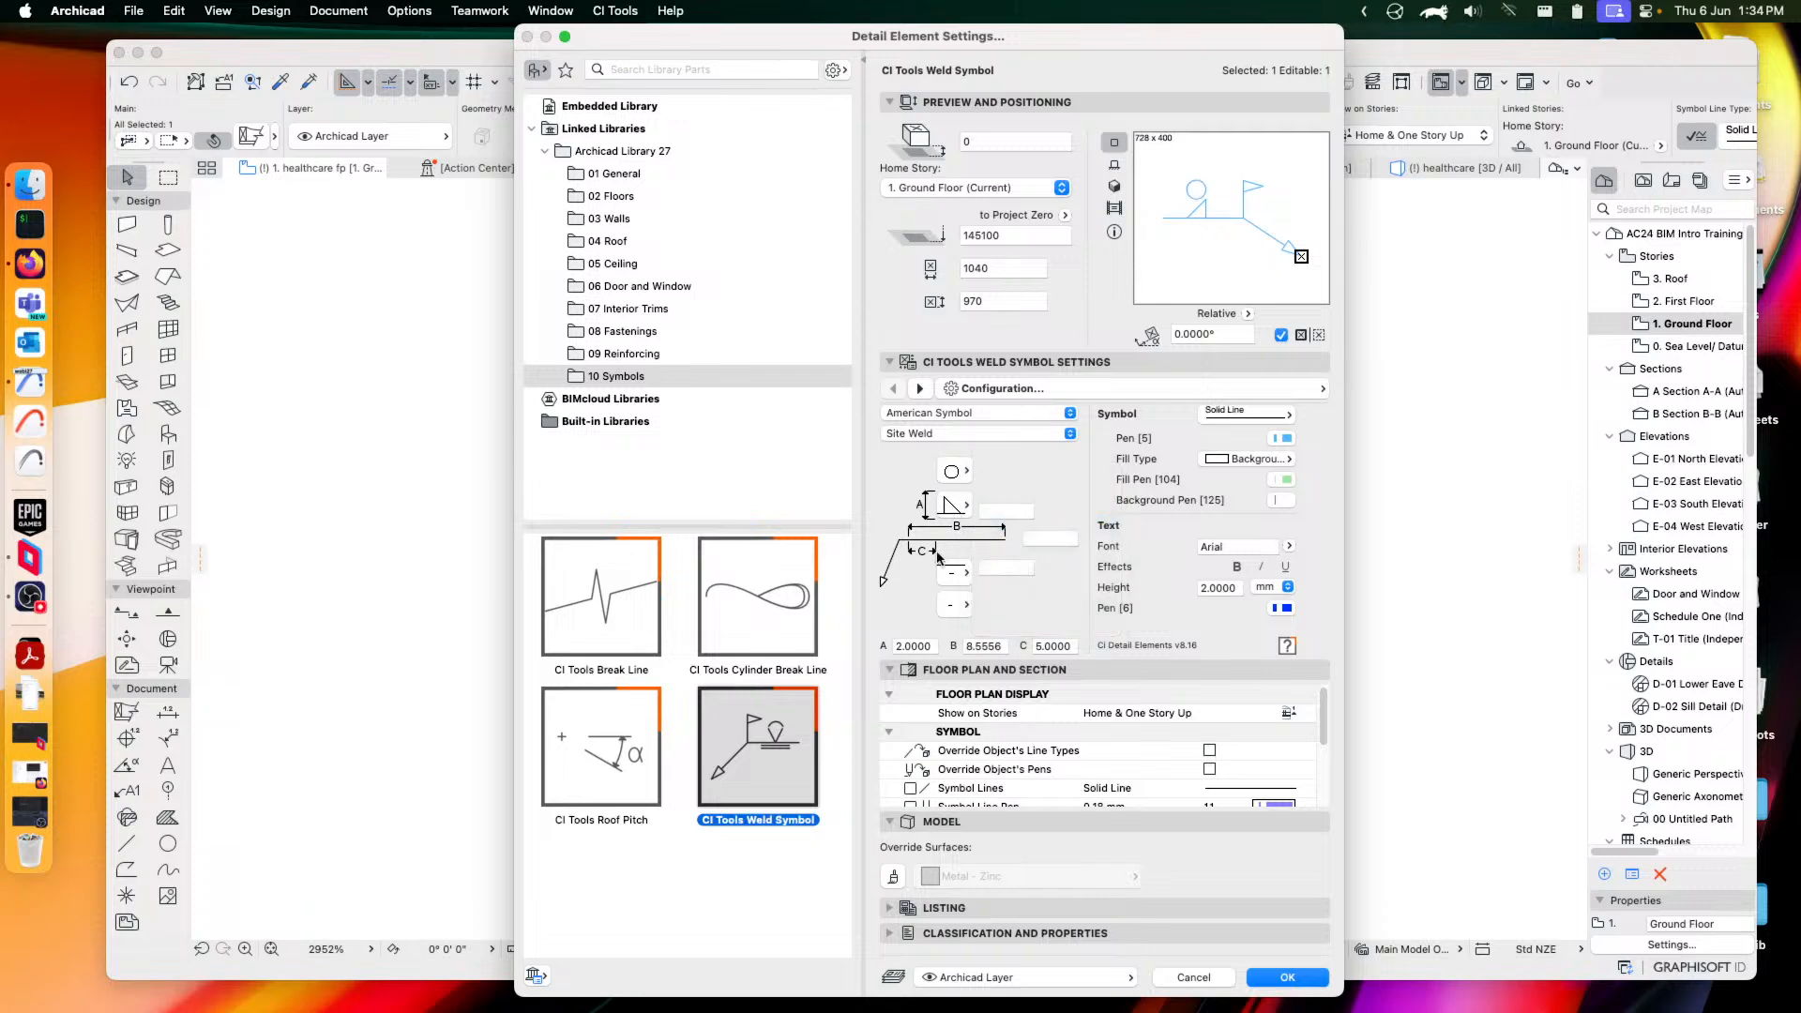
Set the weld standard to European Symbol with Weld All Around extras and confirm
left_click(1006, 415)
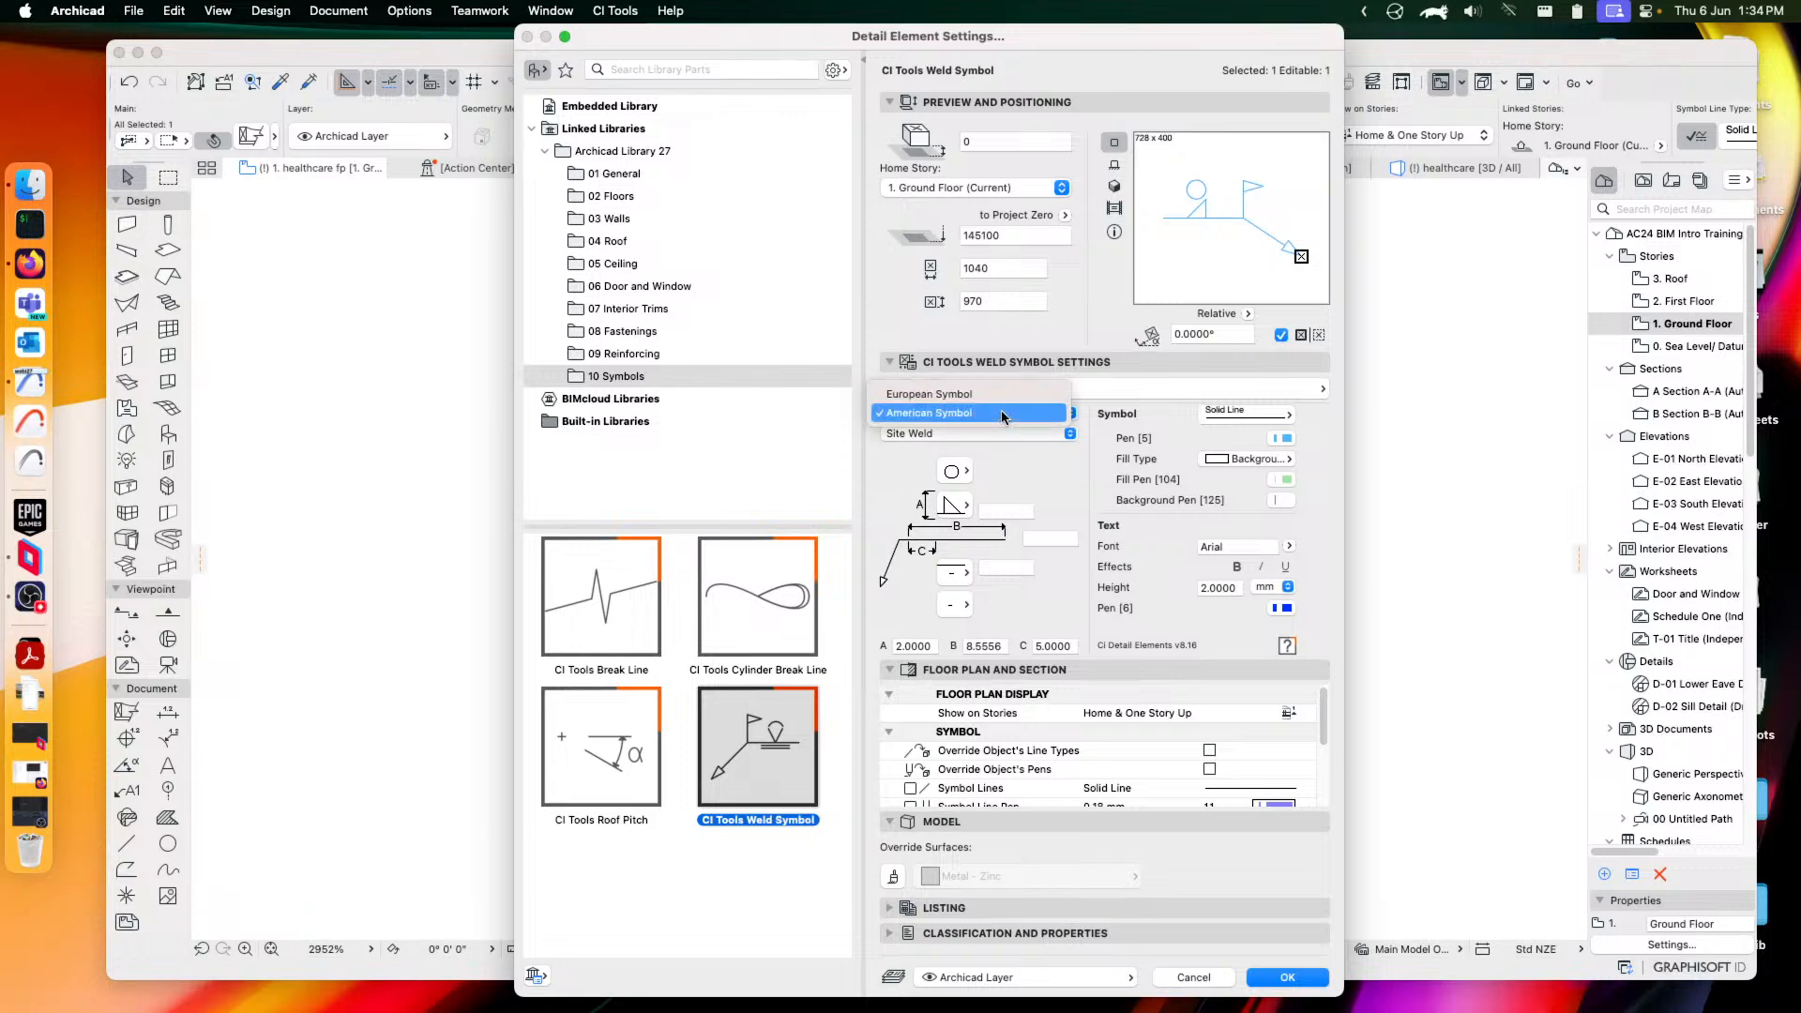
left_click(938, 393)
left_click(936, 434)
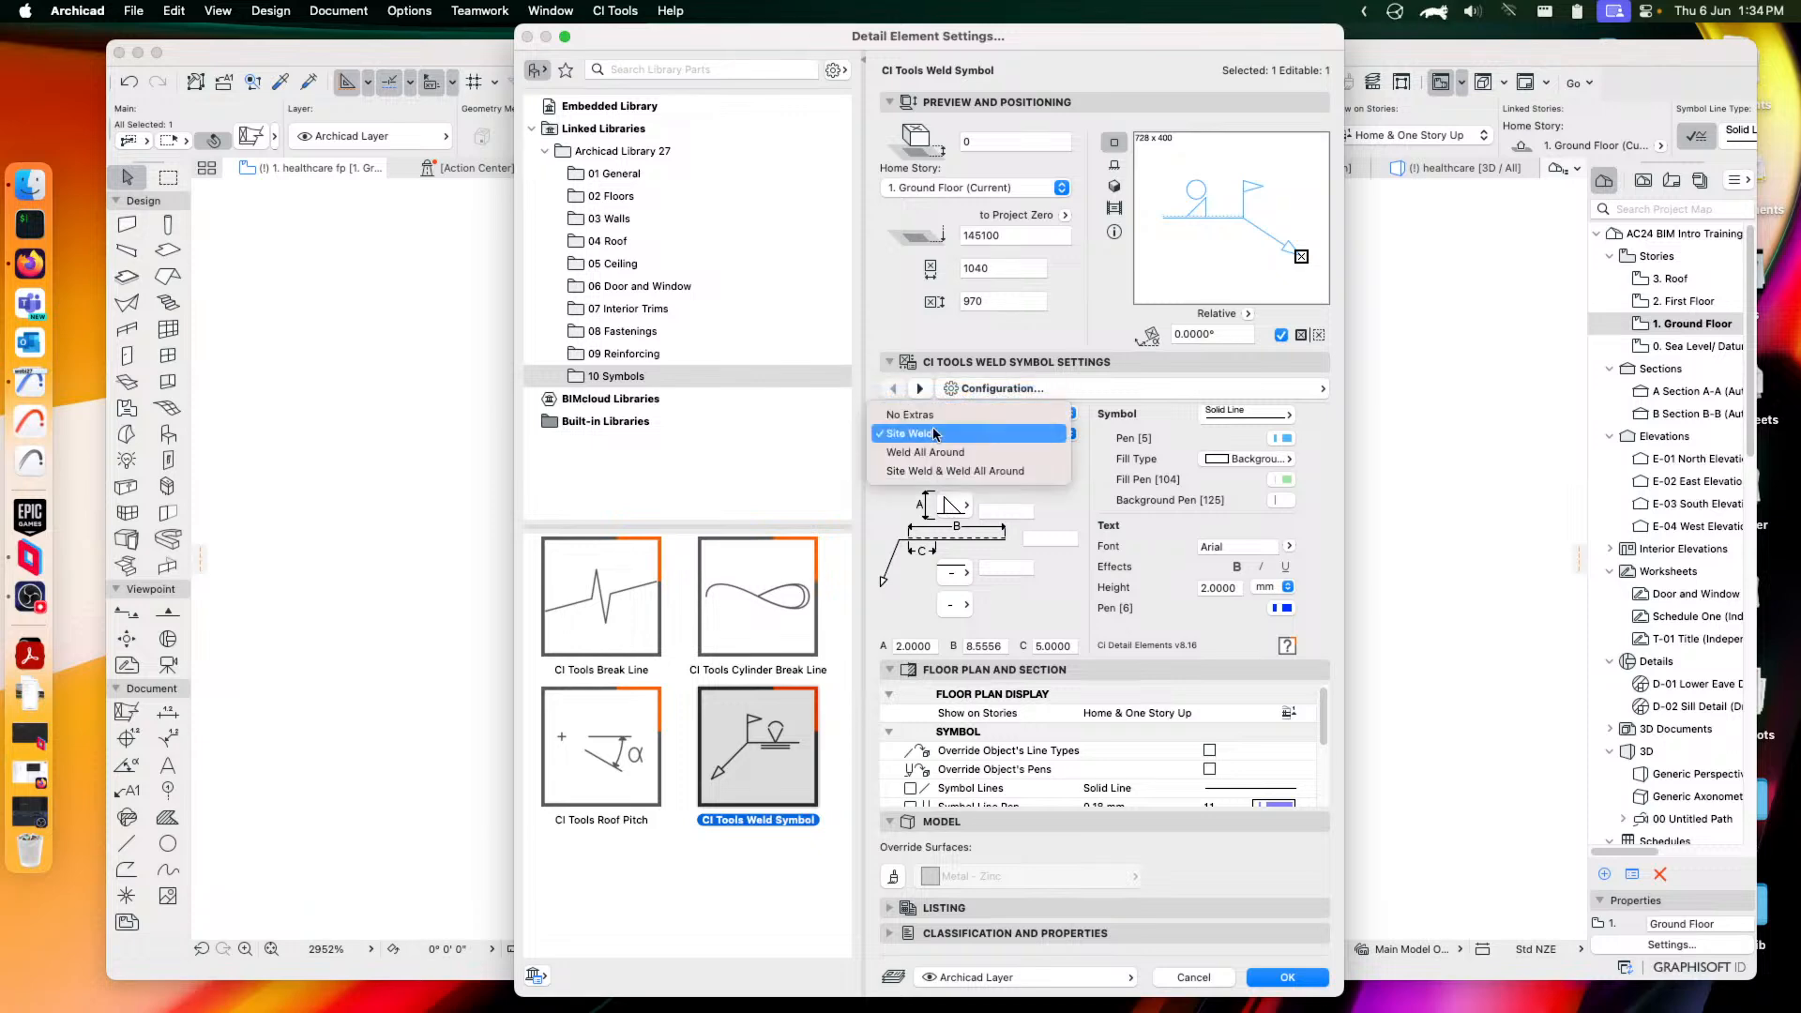
left_click(934, 453)
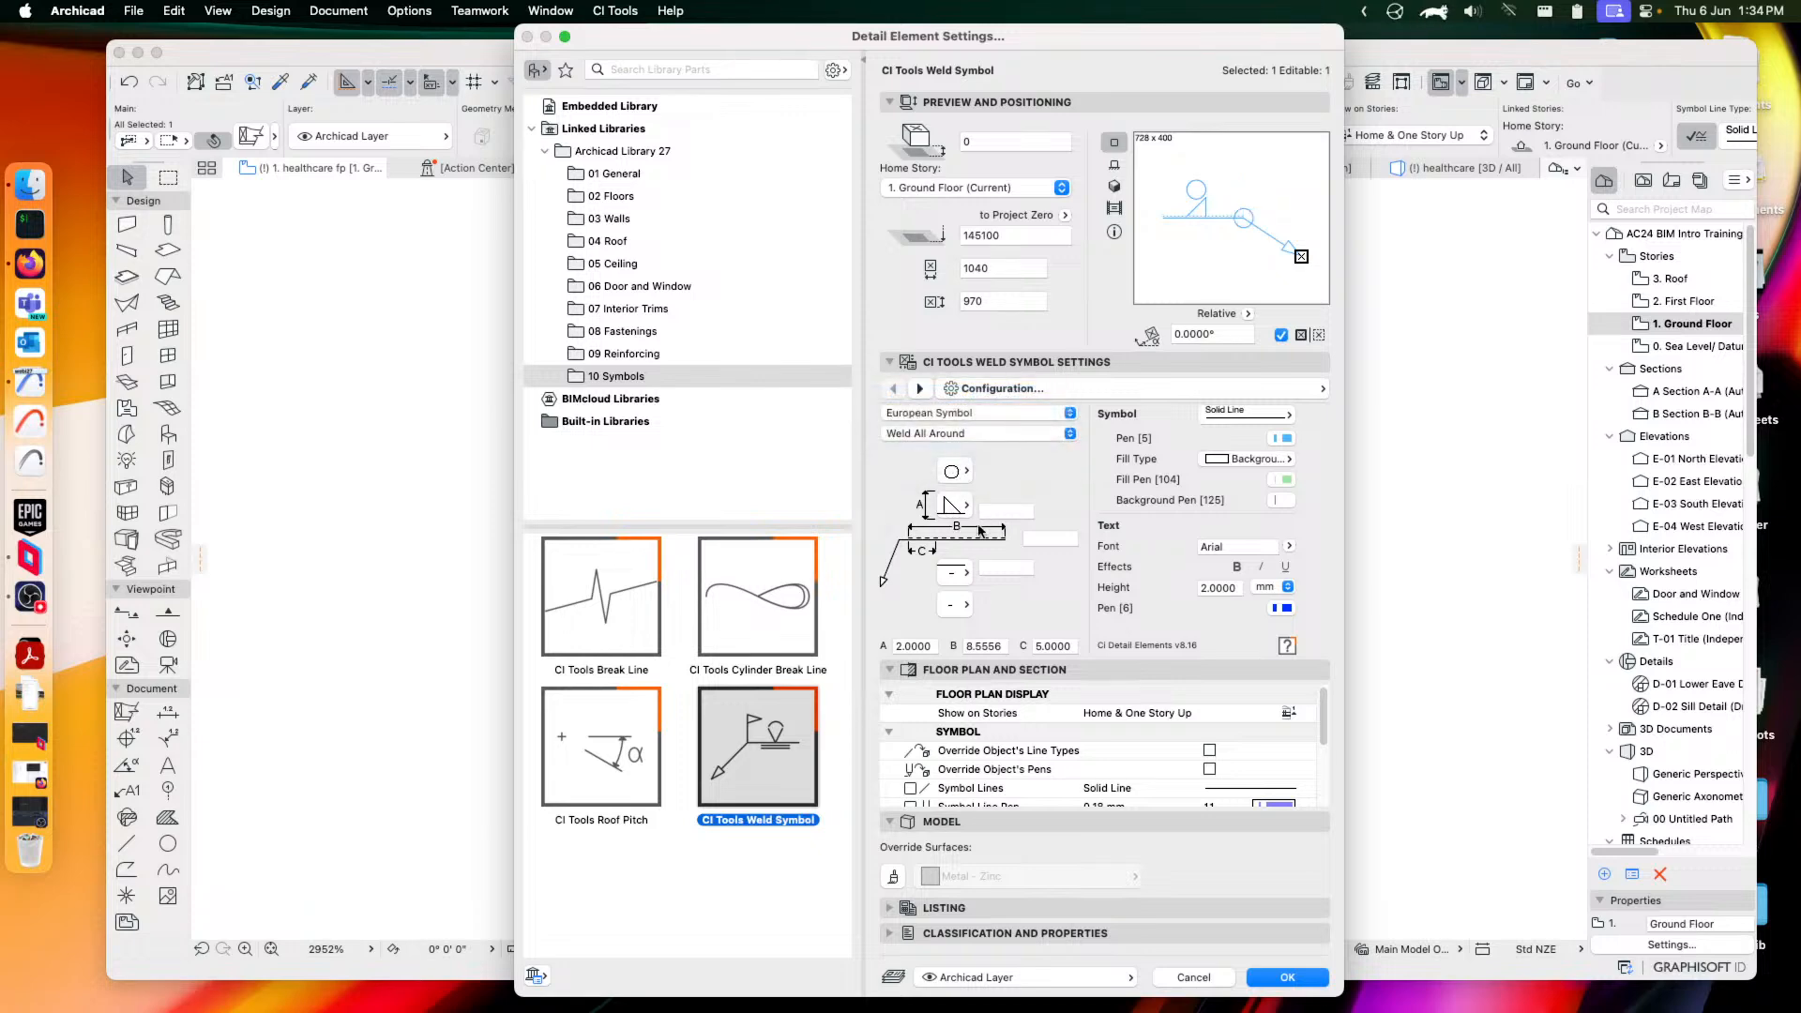
left_click(1051, 538)
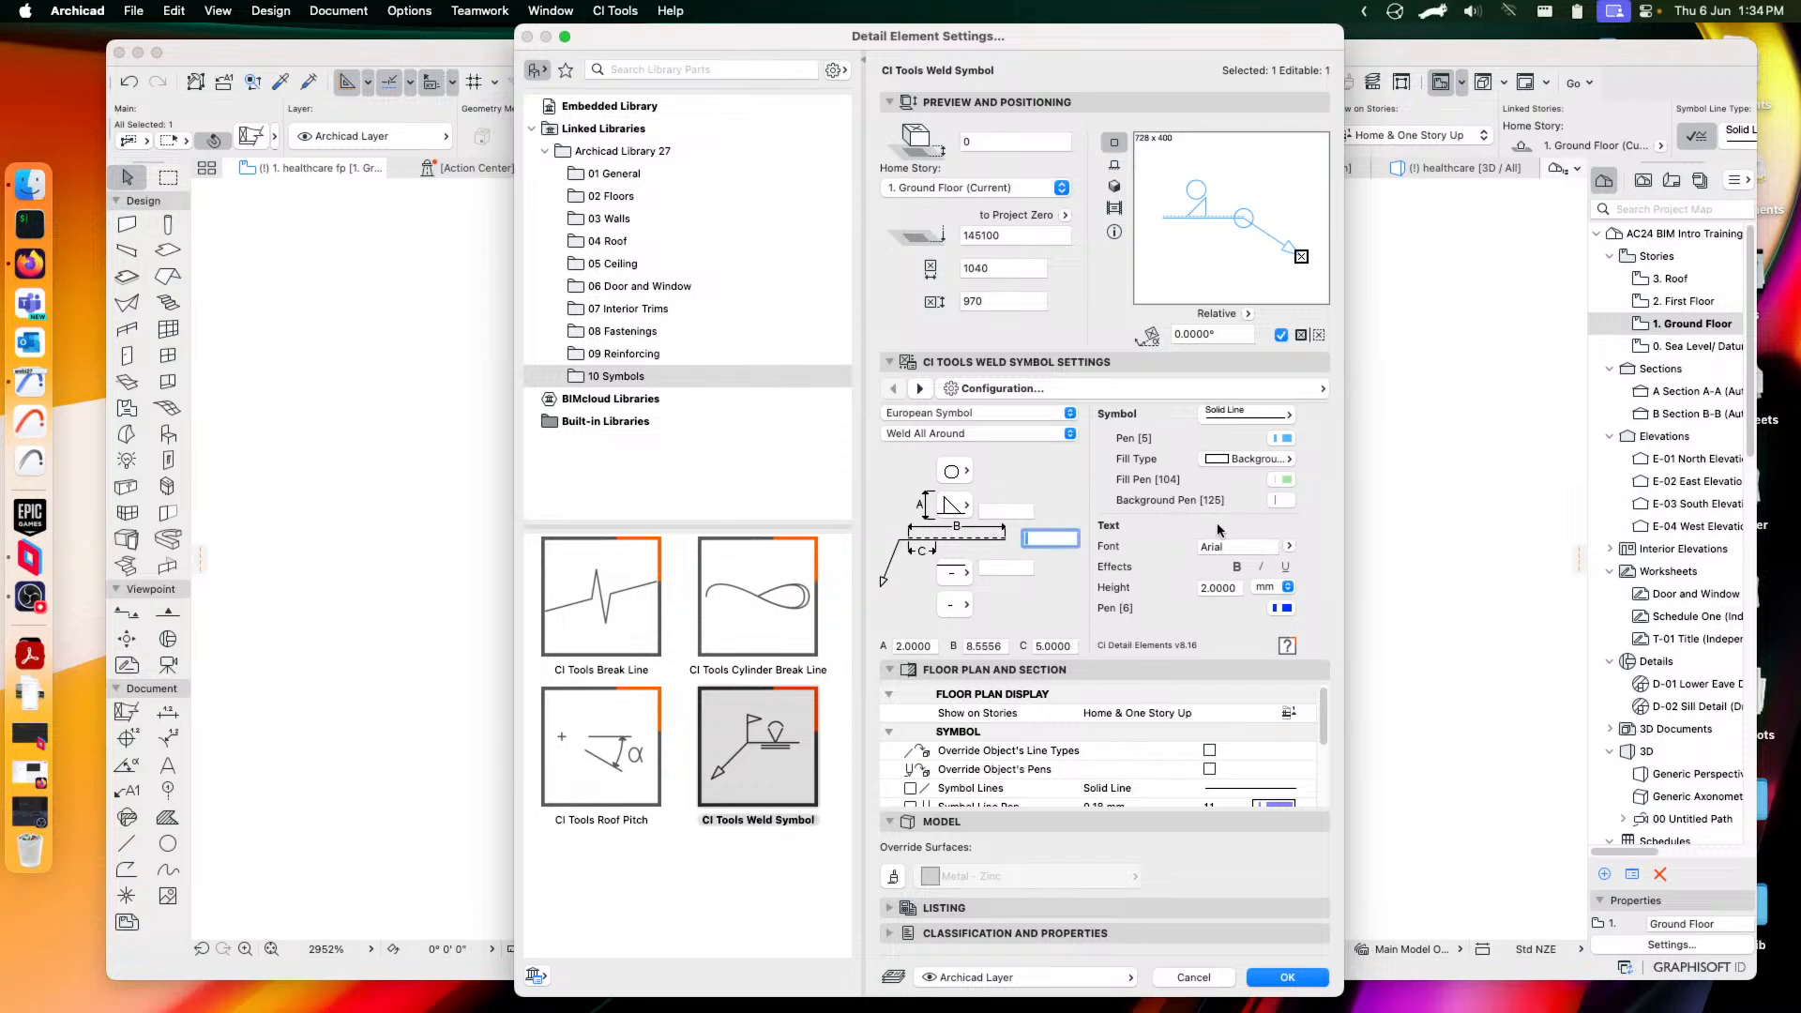
left_click(1288, 978)
scroll(1036, 674, "down", 10)
scroll(938, 620, "up", 5)
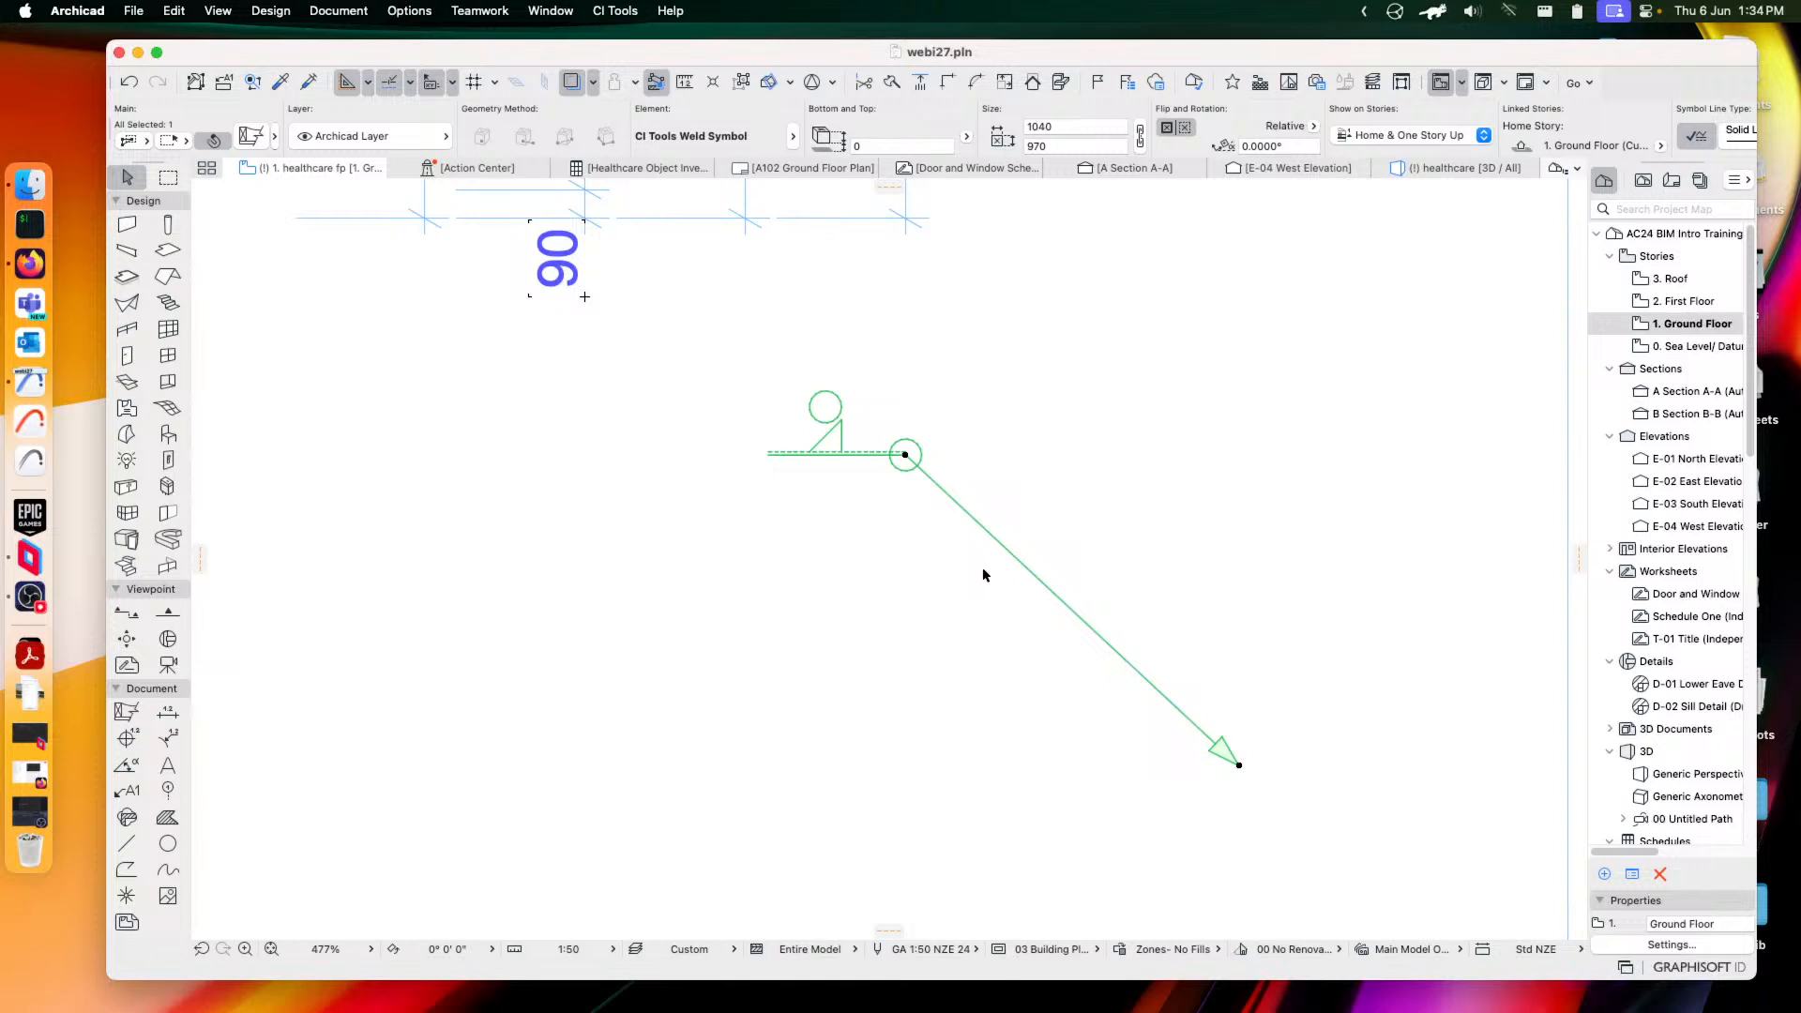
Activate the Object tool in the Document toolbox to place a library object
left_click(127, 713)
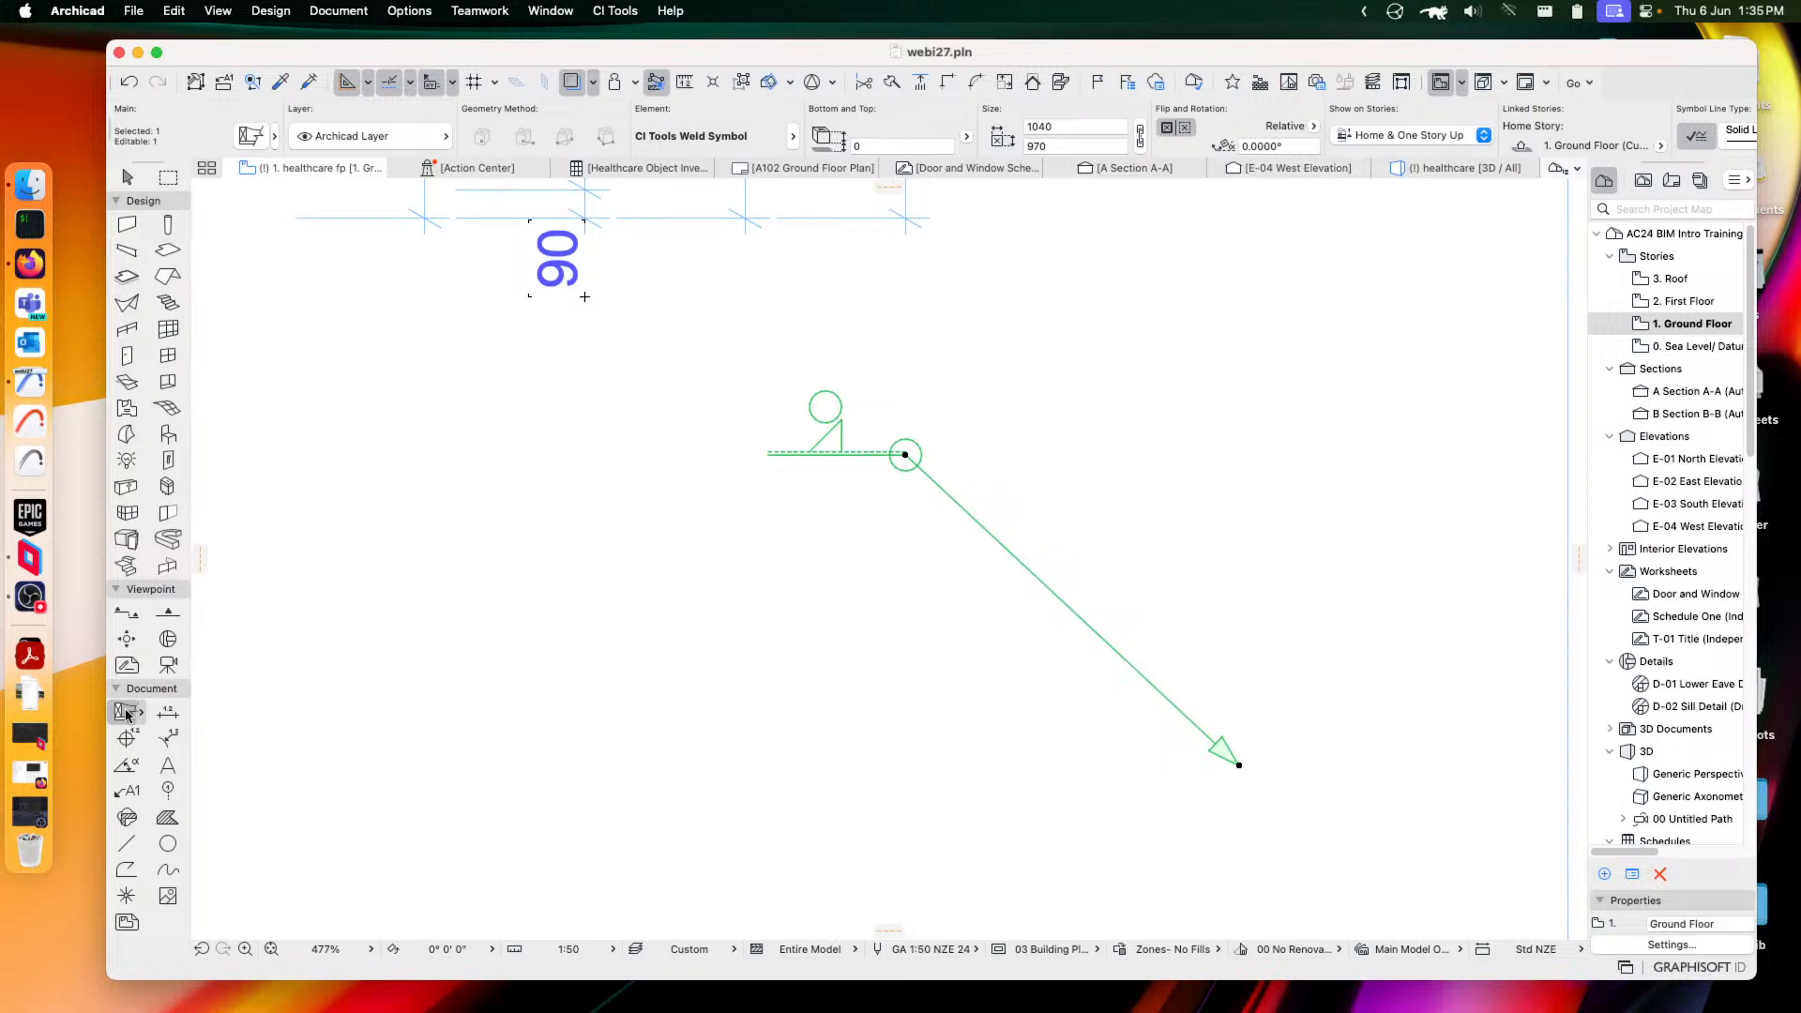
left_click(128, 713)
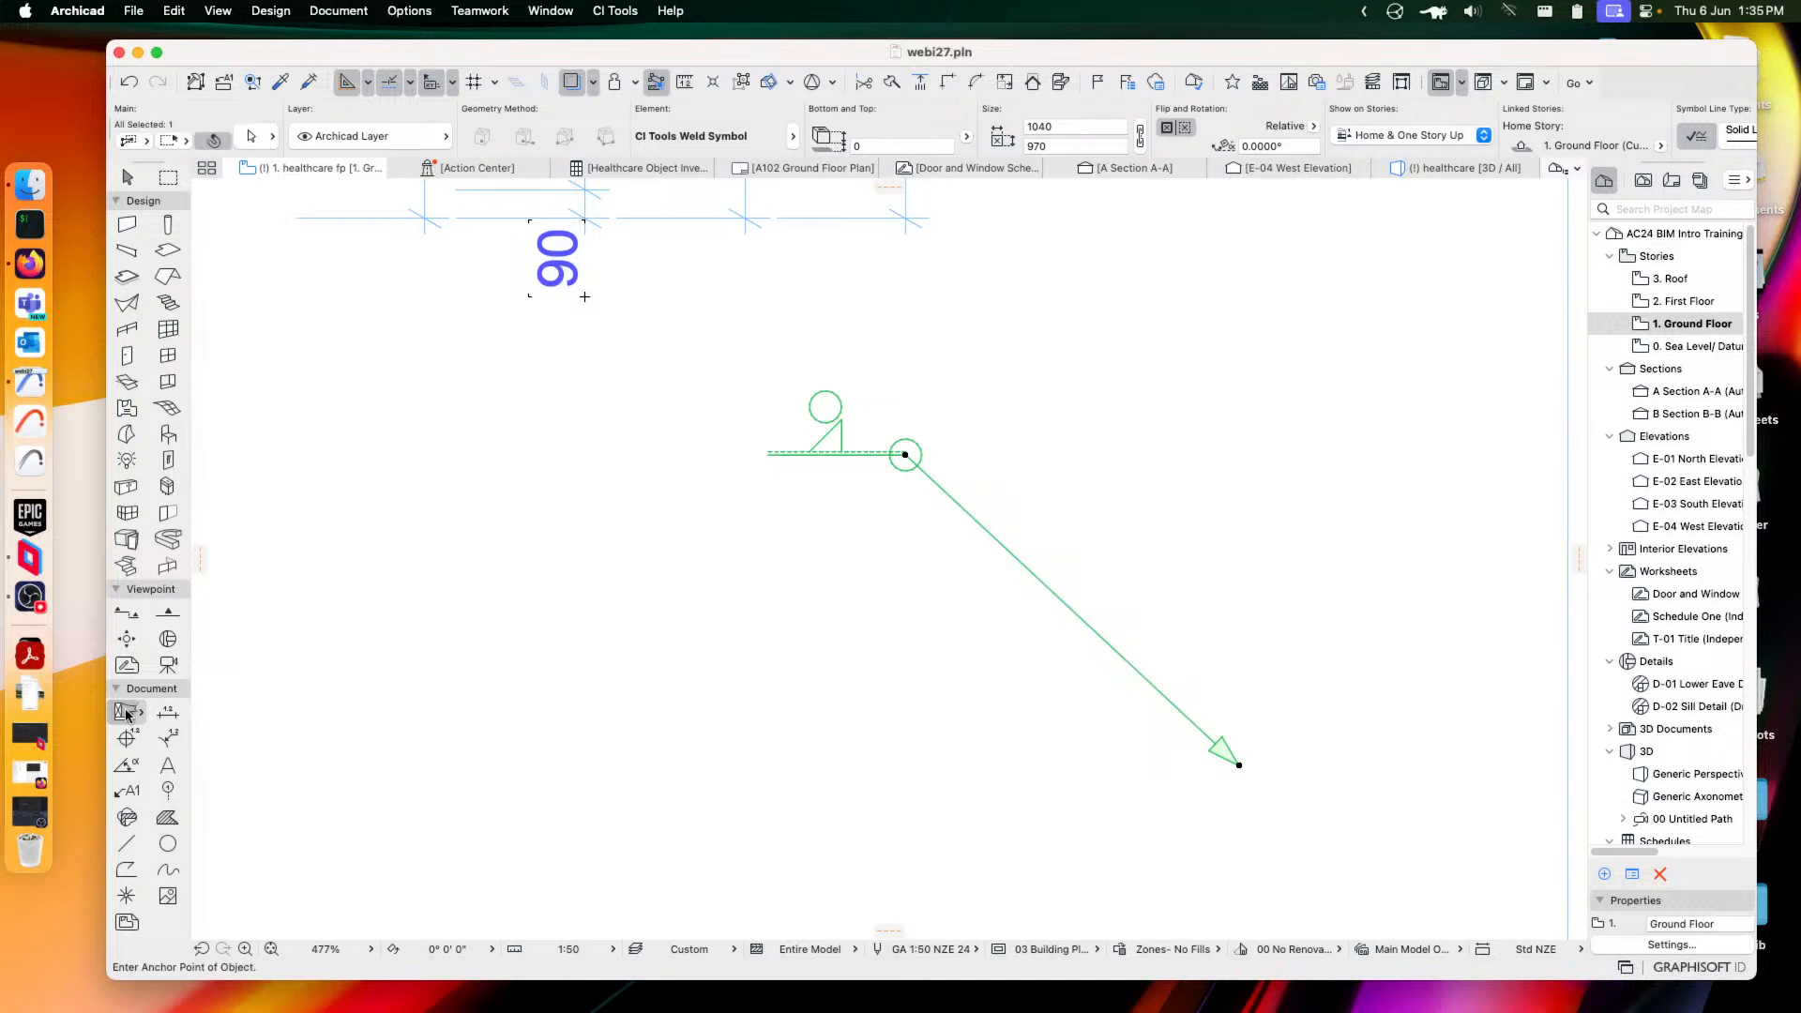